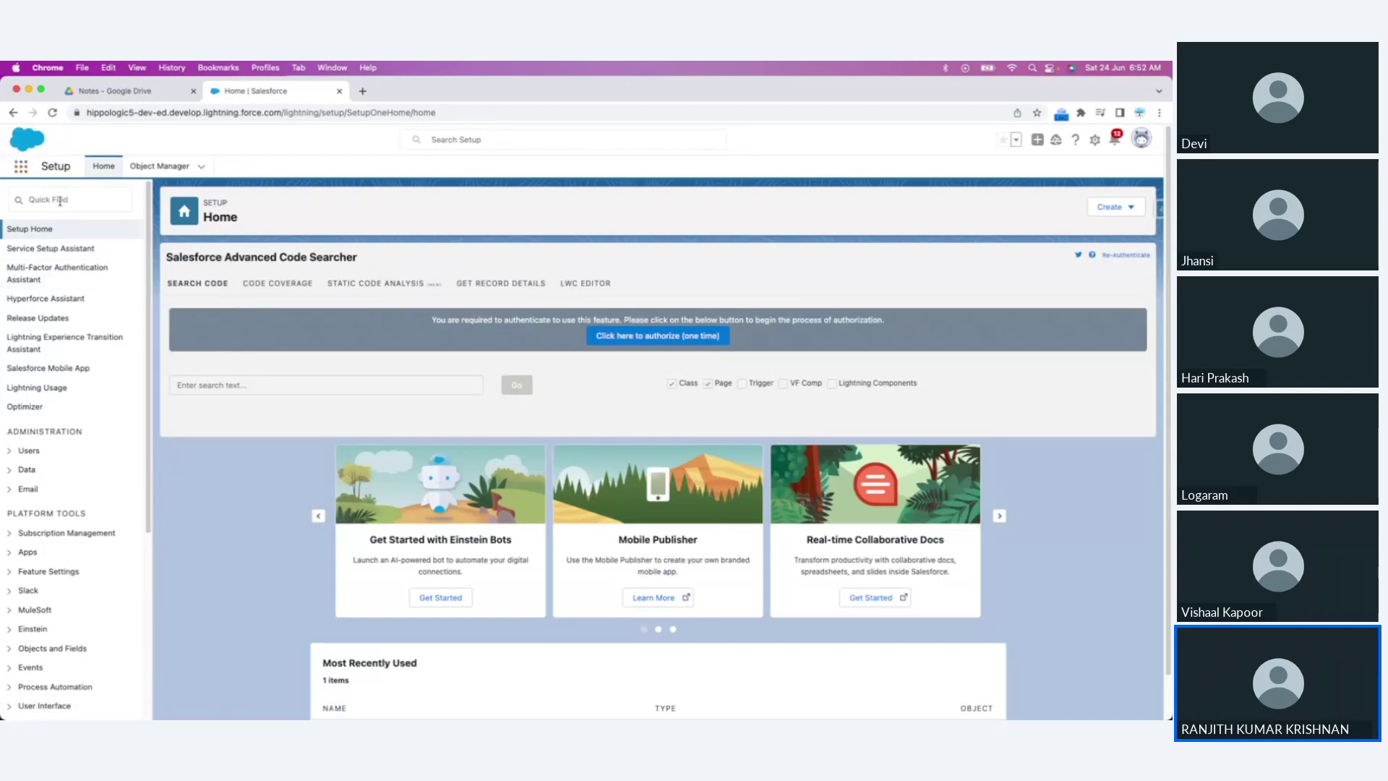
Step: Find the Company Information page in Setup using "company in" and open it
click(60, 209)
text(company in)
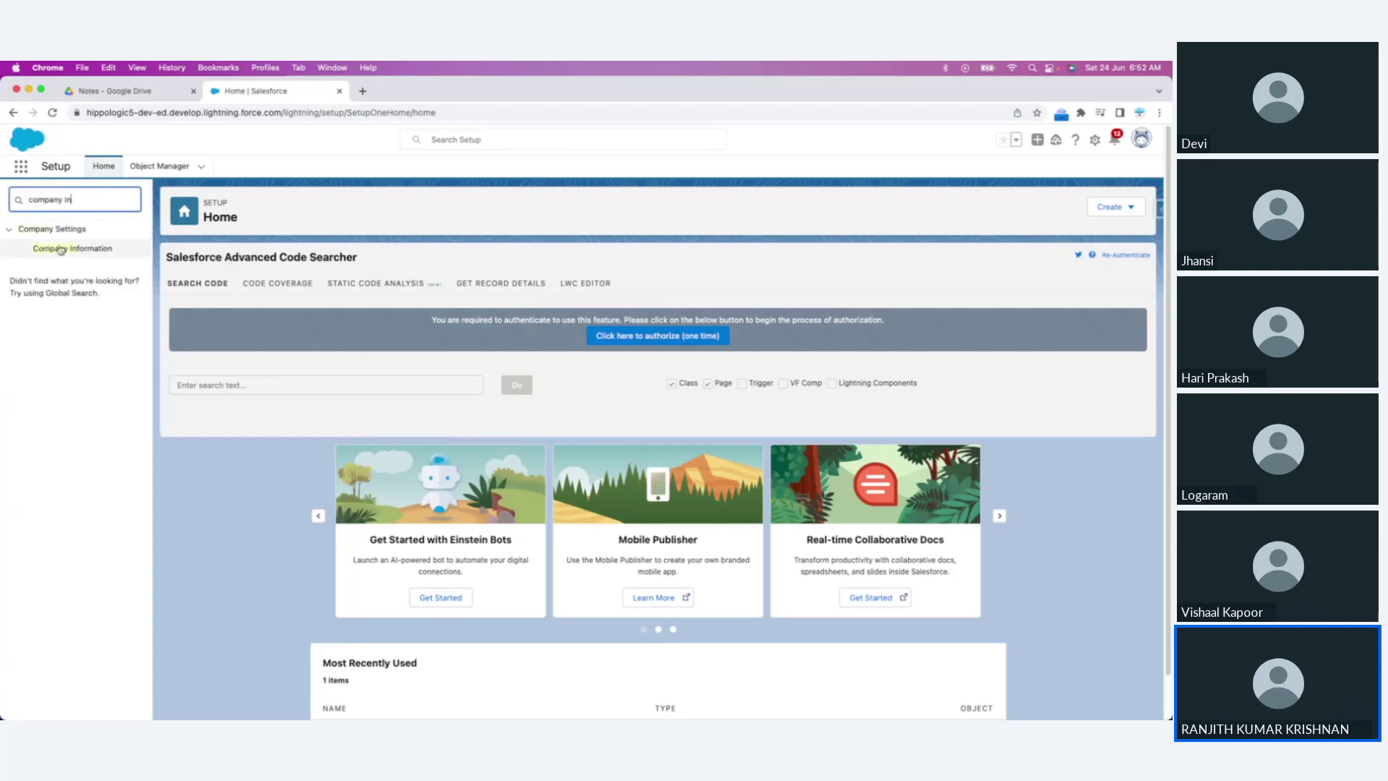
click(66, 249)
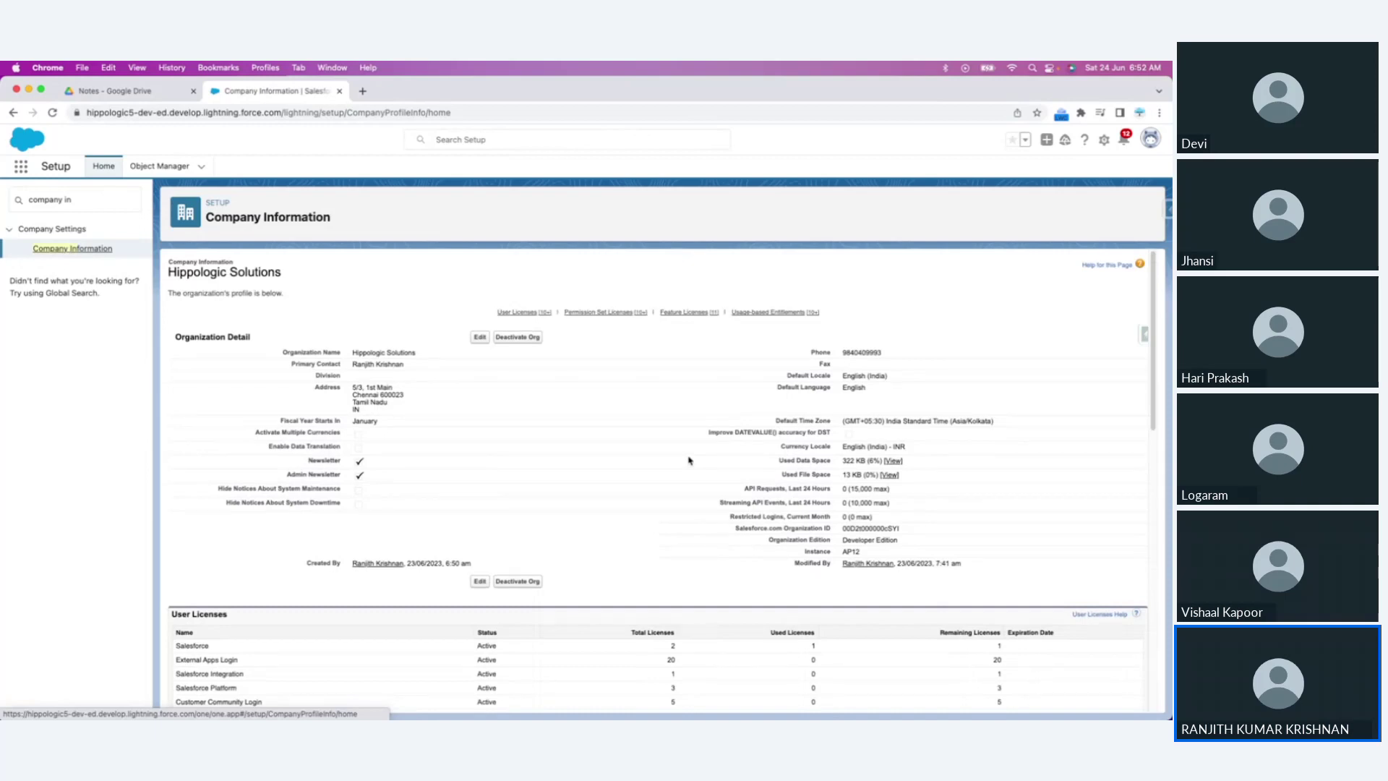
Step: Switch to Google Drive and change to the other signed-in account's My Drive
click(145, 92)
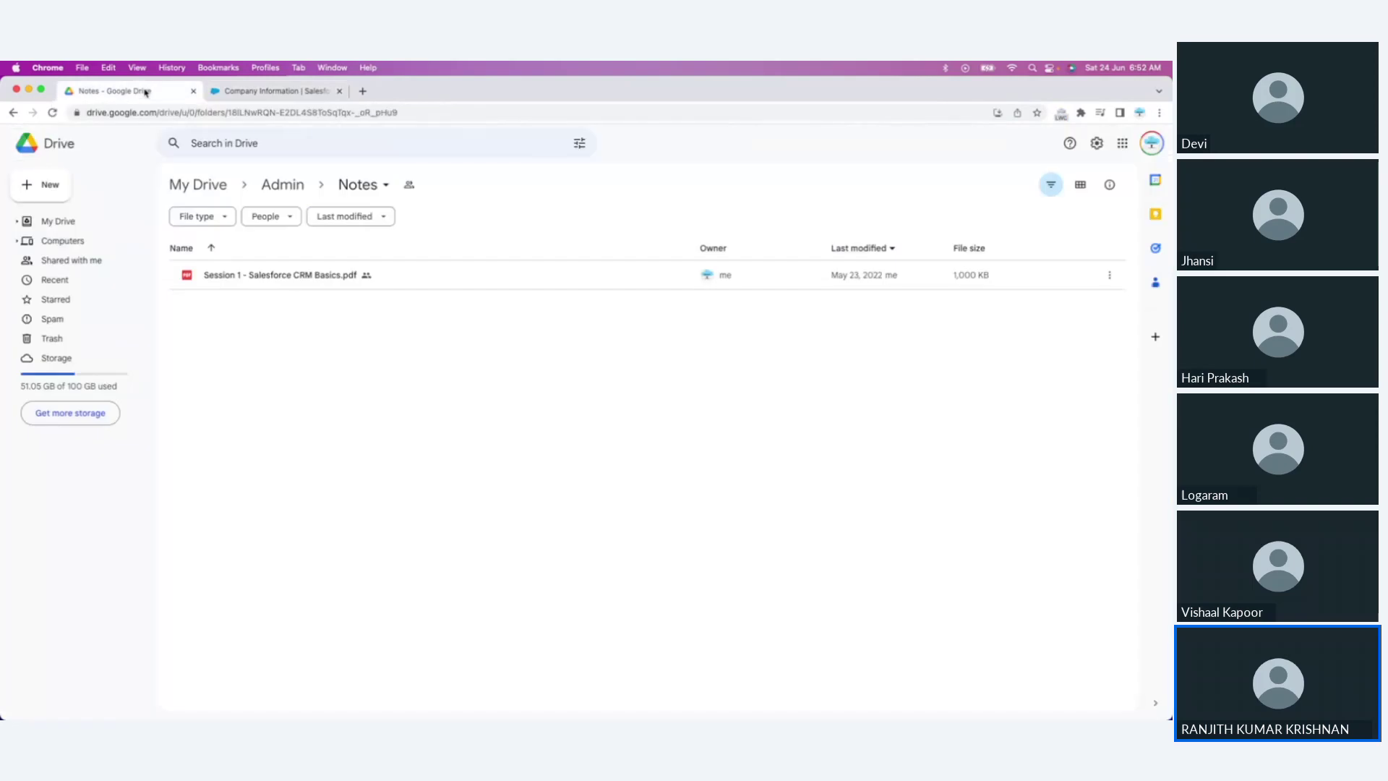
click(1151, 143)
click(1048, 317)
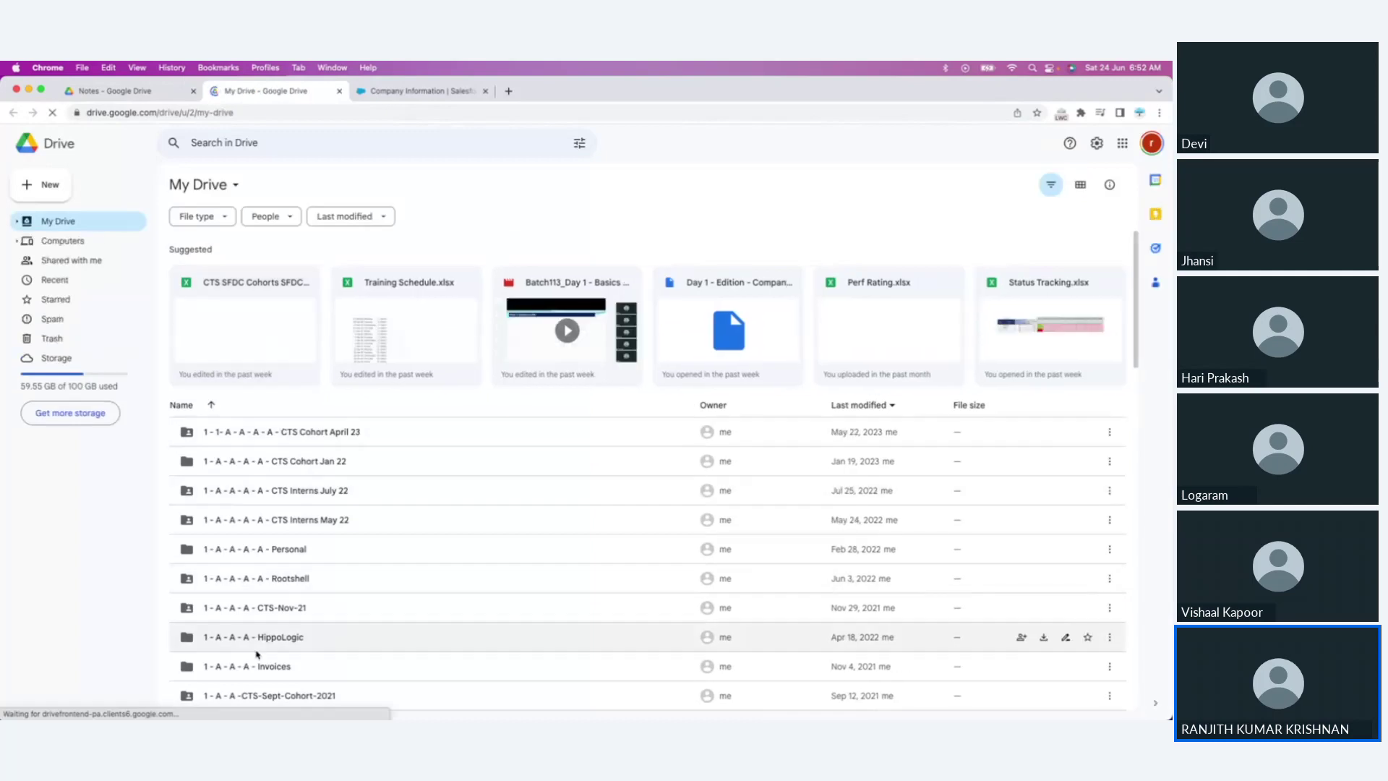
Step: In the HippoLogic folder's SFDC Batch 113 > Admin > Notes subfolder, open Day 1 - Edition - Company Info 1.txt in TextEdit
double_click(257, 636)
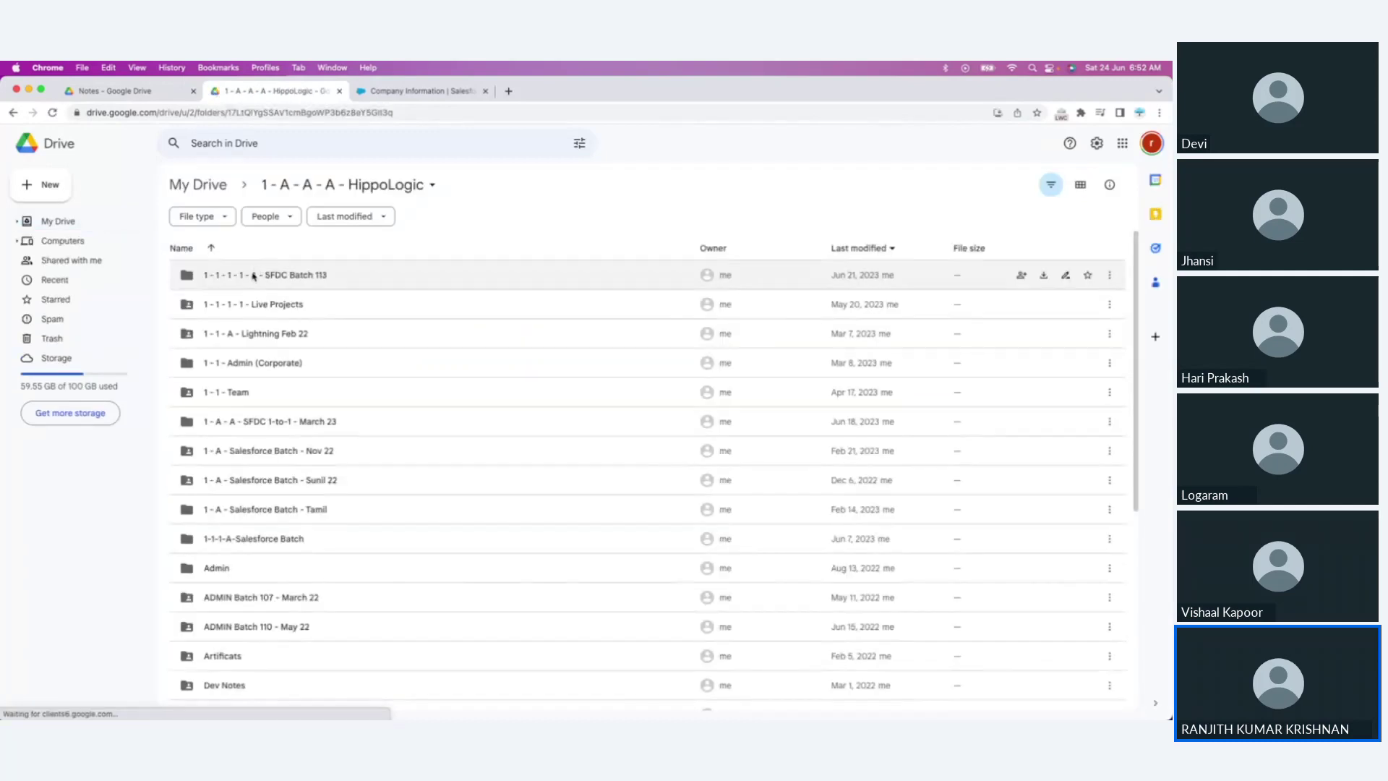
double_click(254, 276)
click(223, 278)
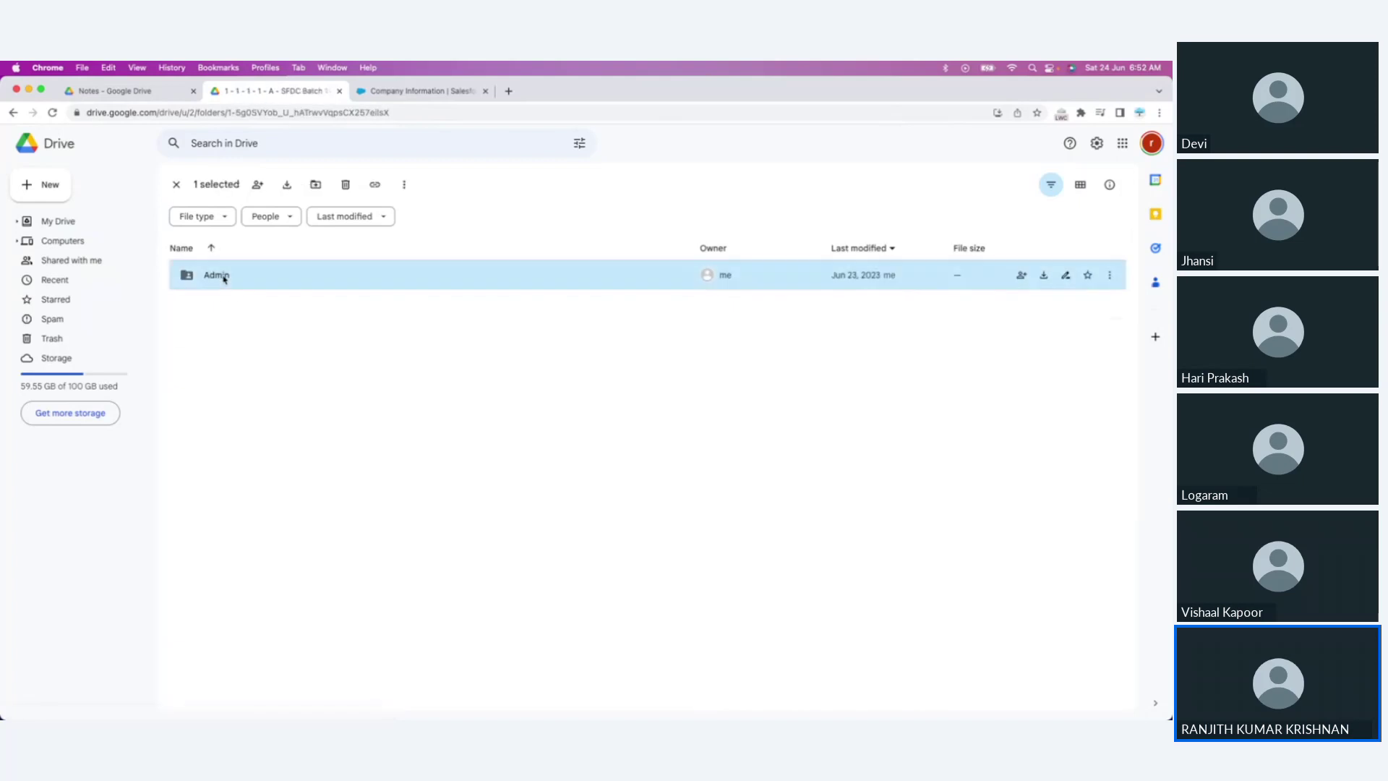
double_click(223, 278)
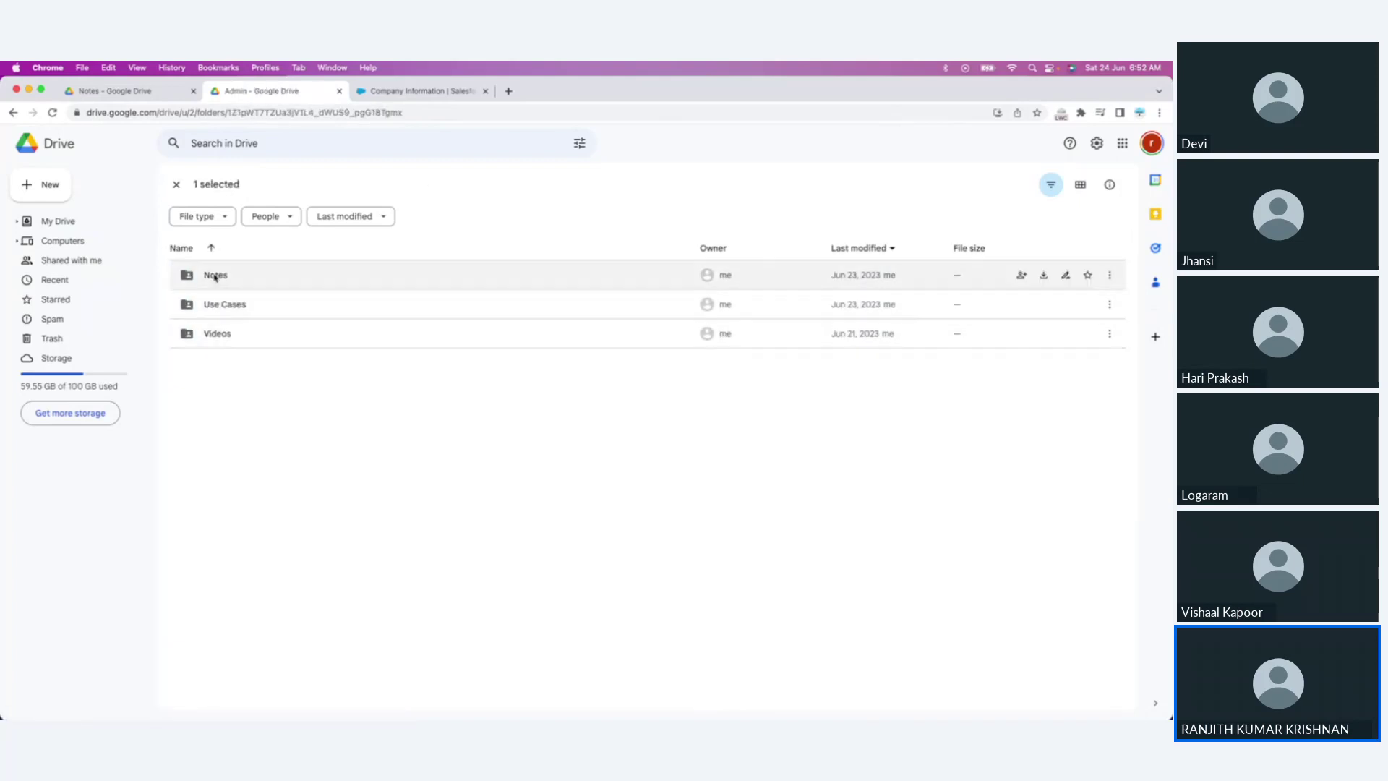
double_click(214, 276)
double_click(248, 278)
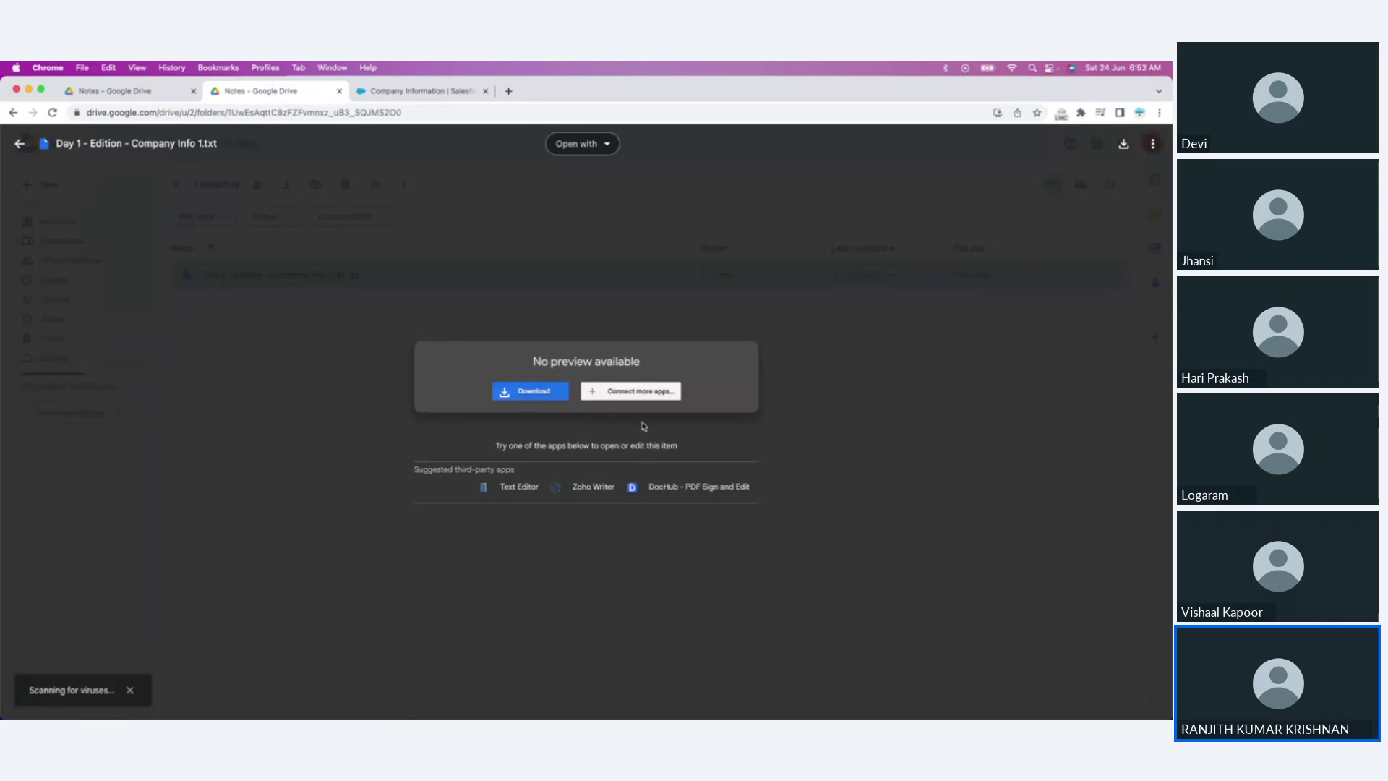
click(571, 642)
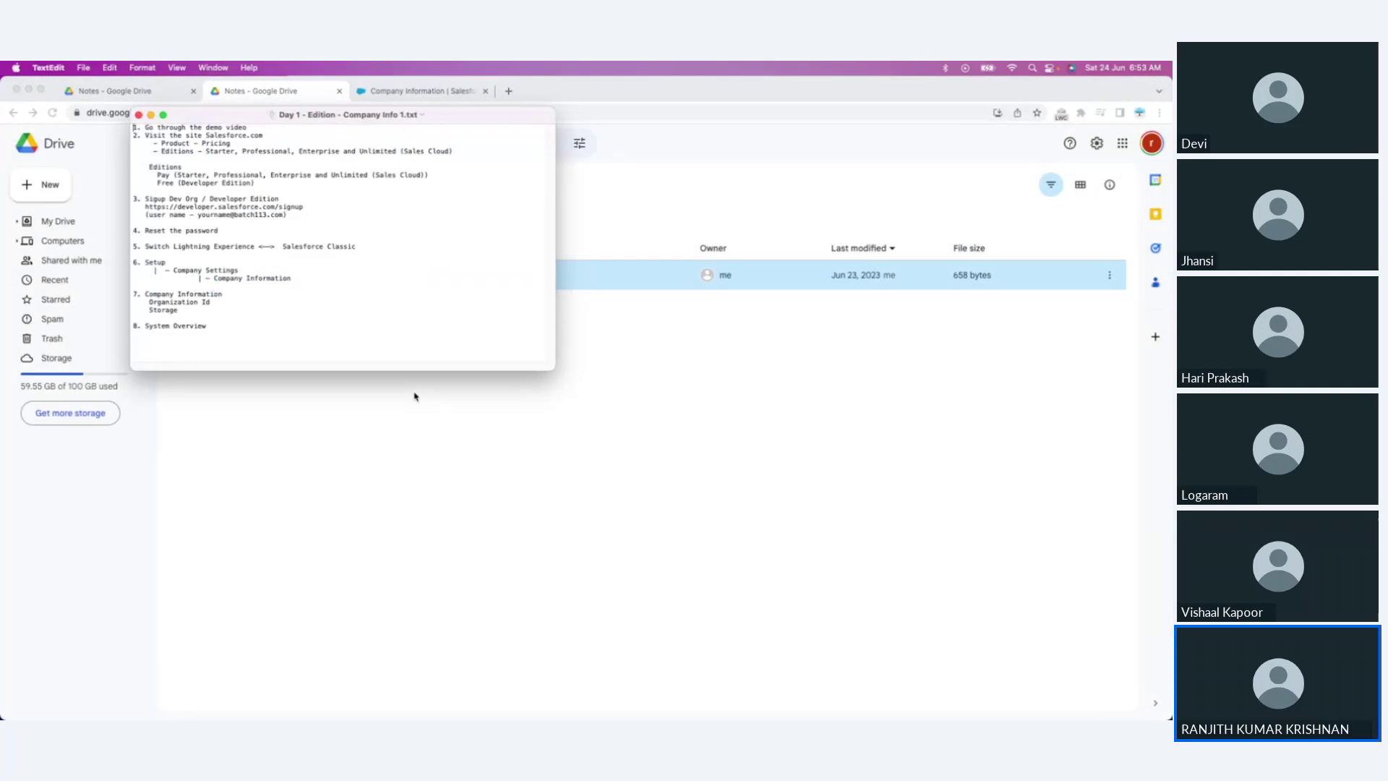
Step: Maximize the Day 1 notes window and enlarge its text for easy reading
double_click(455, 120)
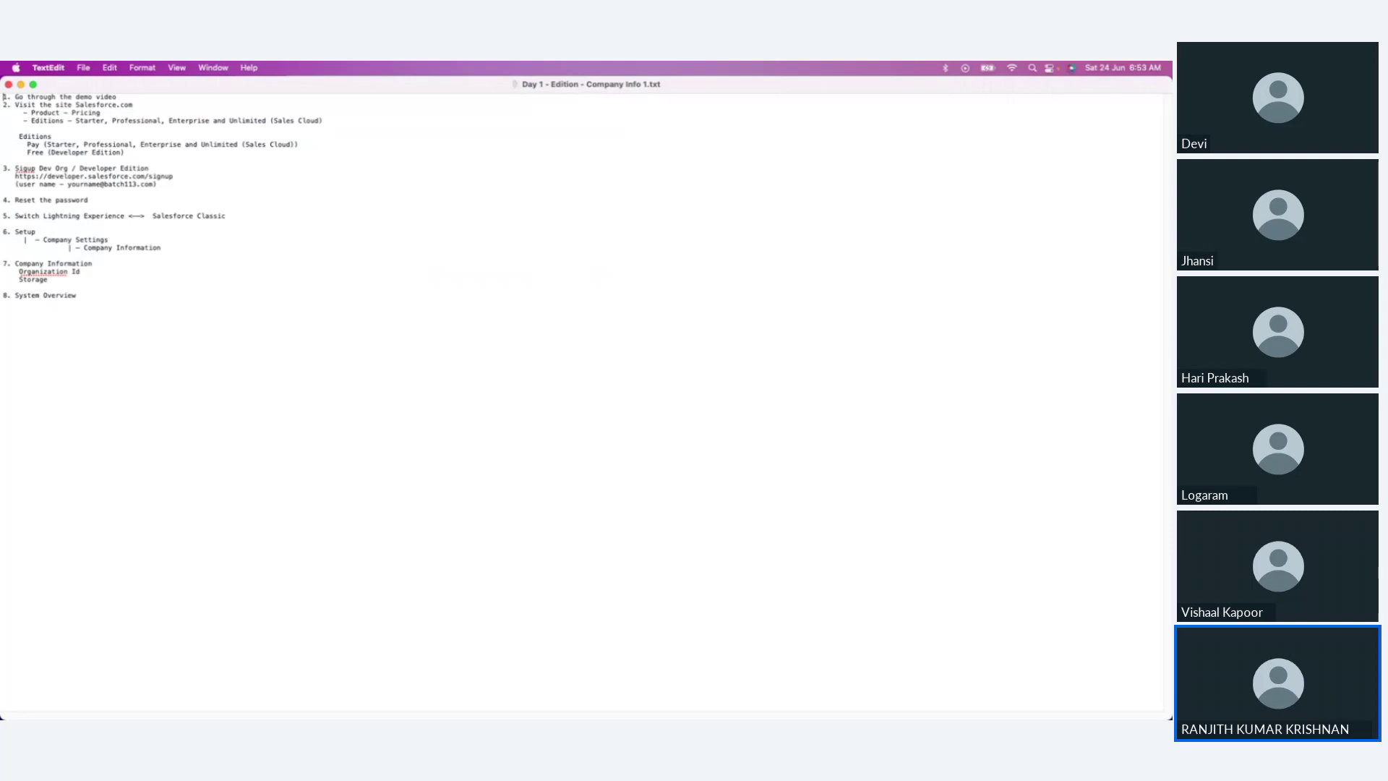
key(super+plus)
key(super+plus)
key(super+plus)
key(super+plus)
key(super+plus)
key(super+plus)
key(super+plus)
key(super+plus)
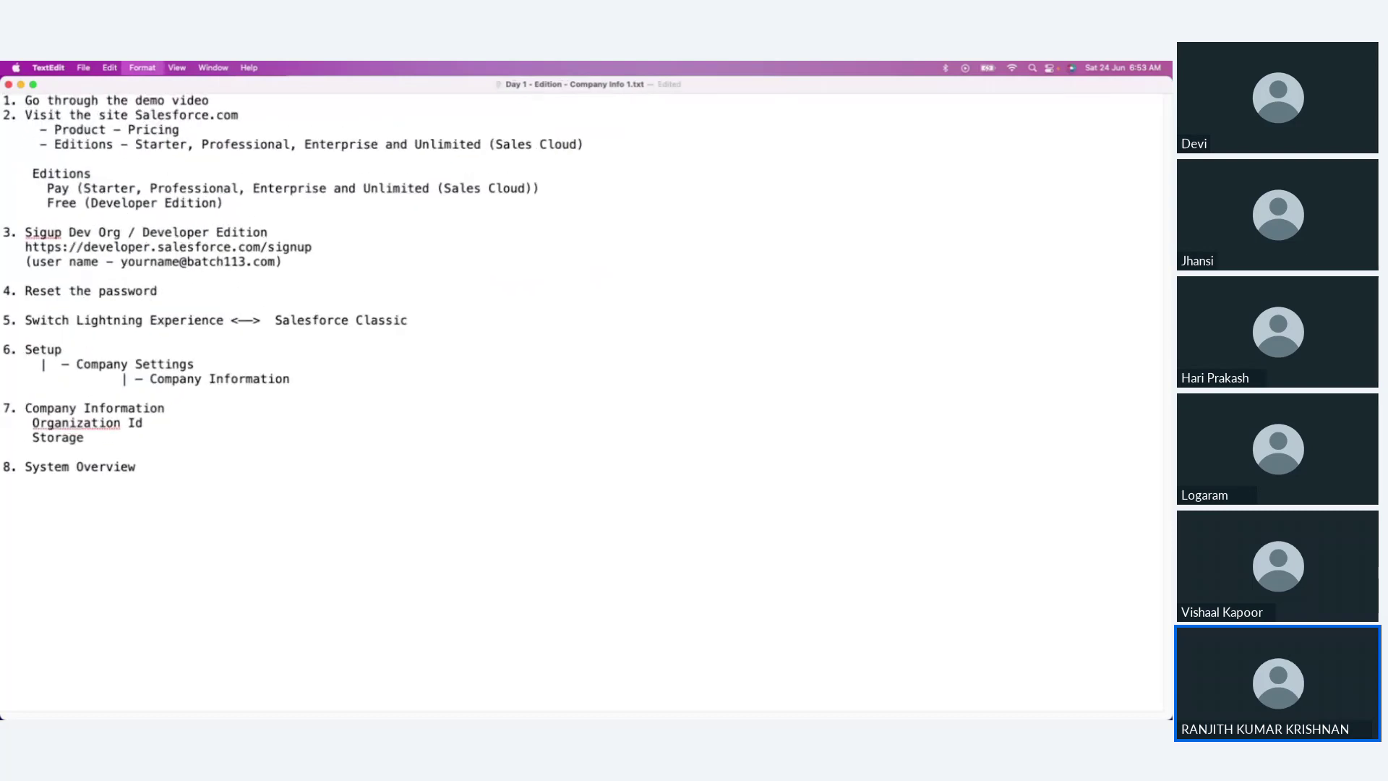
key(super+plus)
key(super+plus)
click(591, 325)
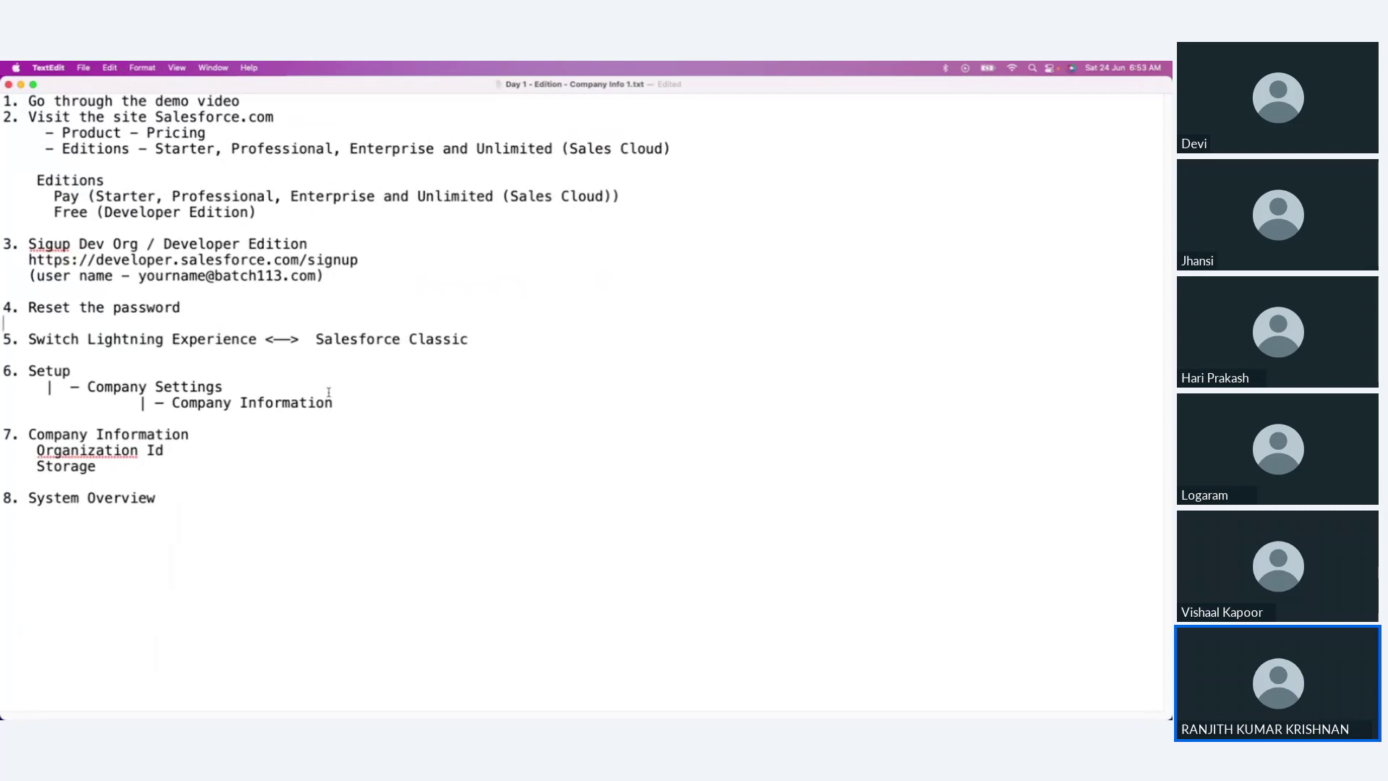
Step: Return to the Company Information page in Chrome and open the organization profile for editing
key(super+Tab)
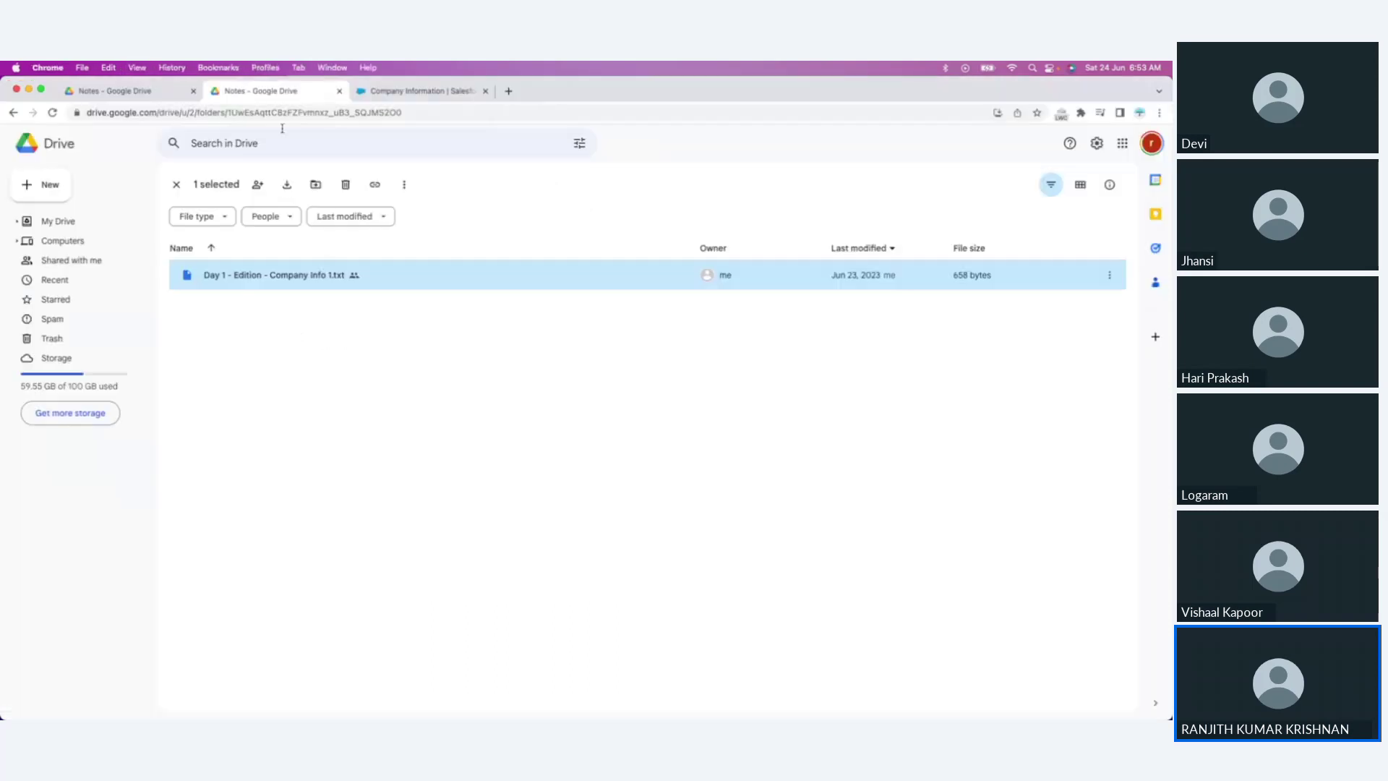
click(419, 94)
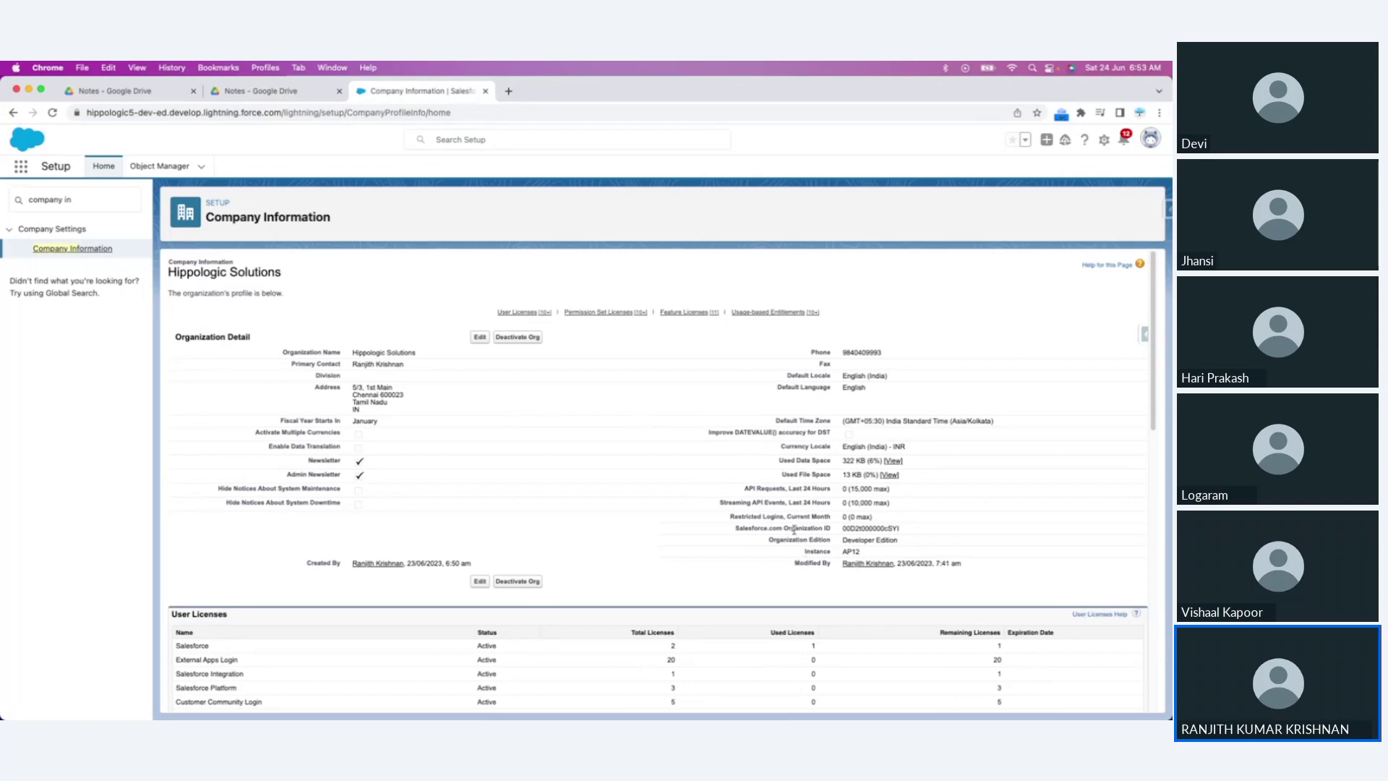
drag(799, 528, 831, 528)
click(479, 337)
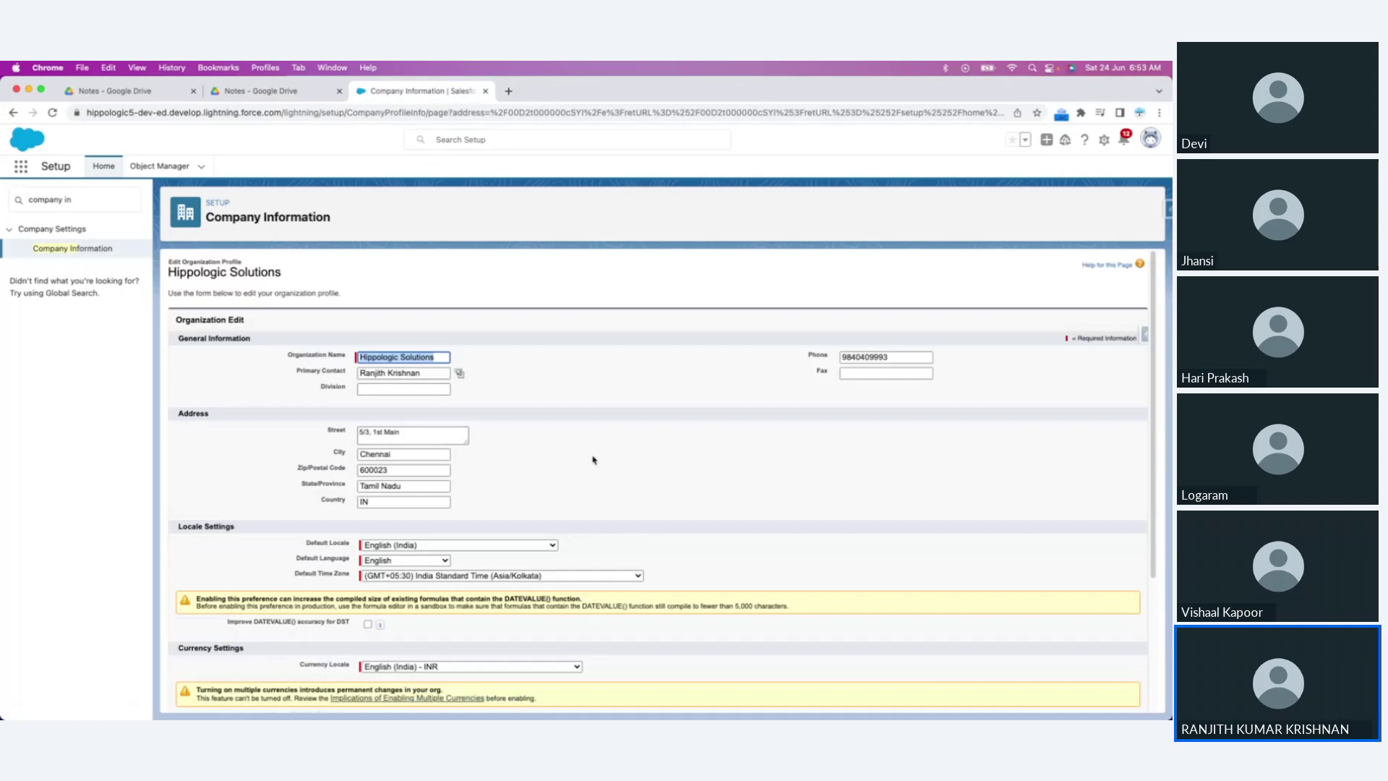
Step: Look through the organization edit form and enlarge the browser page to 125%
scroll(671, 475, down, 5)
scroll(670, 491, up, 1)
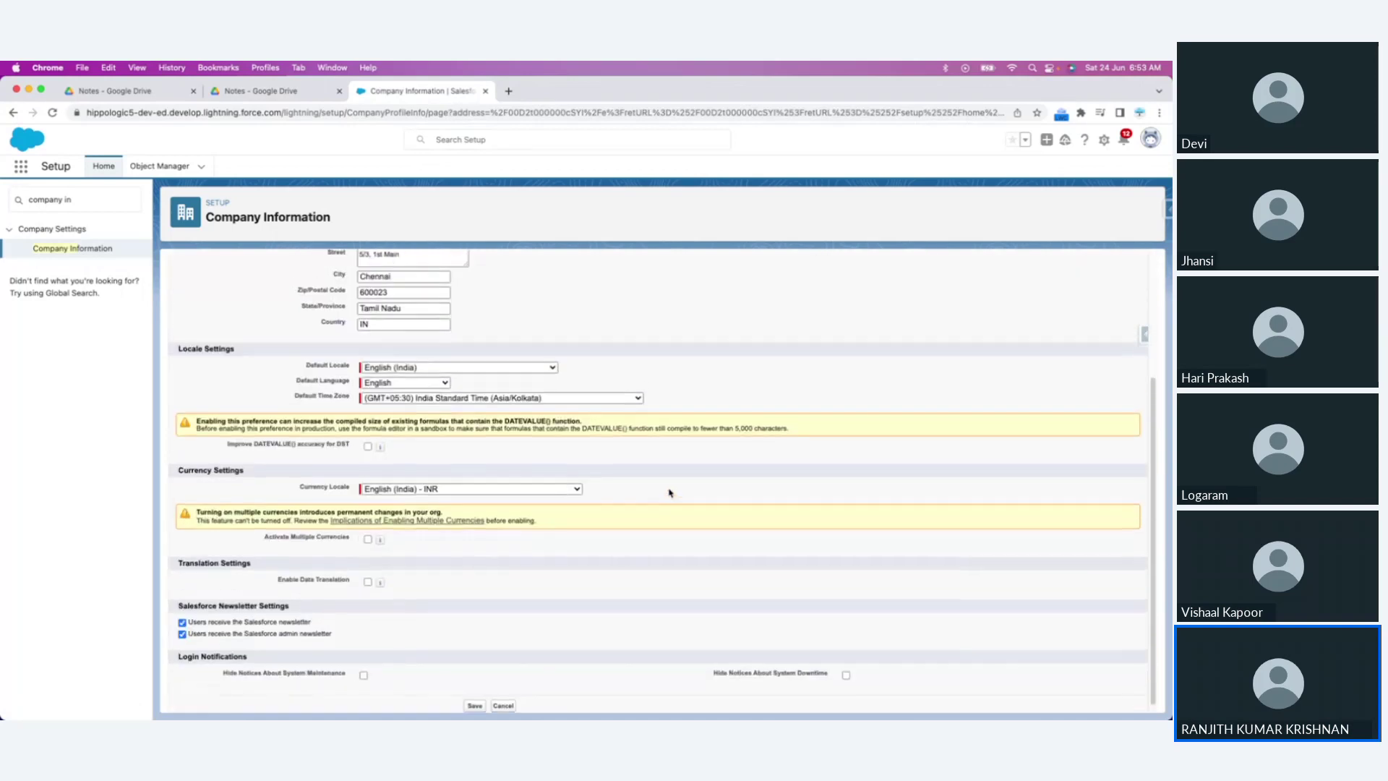
scroll(670, 491, down, 1)
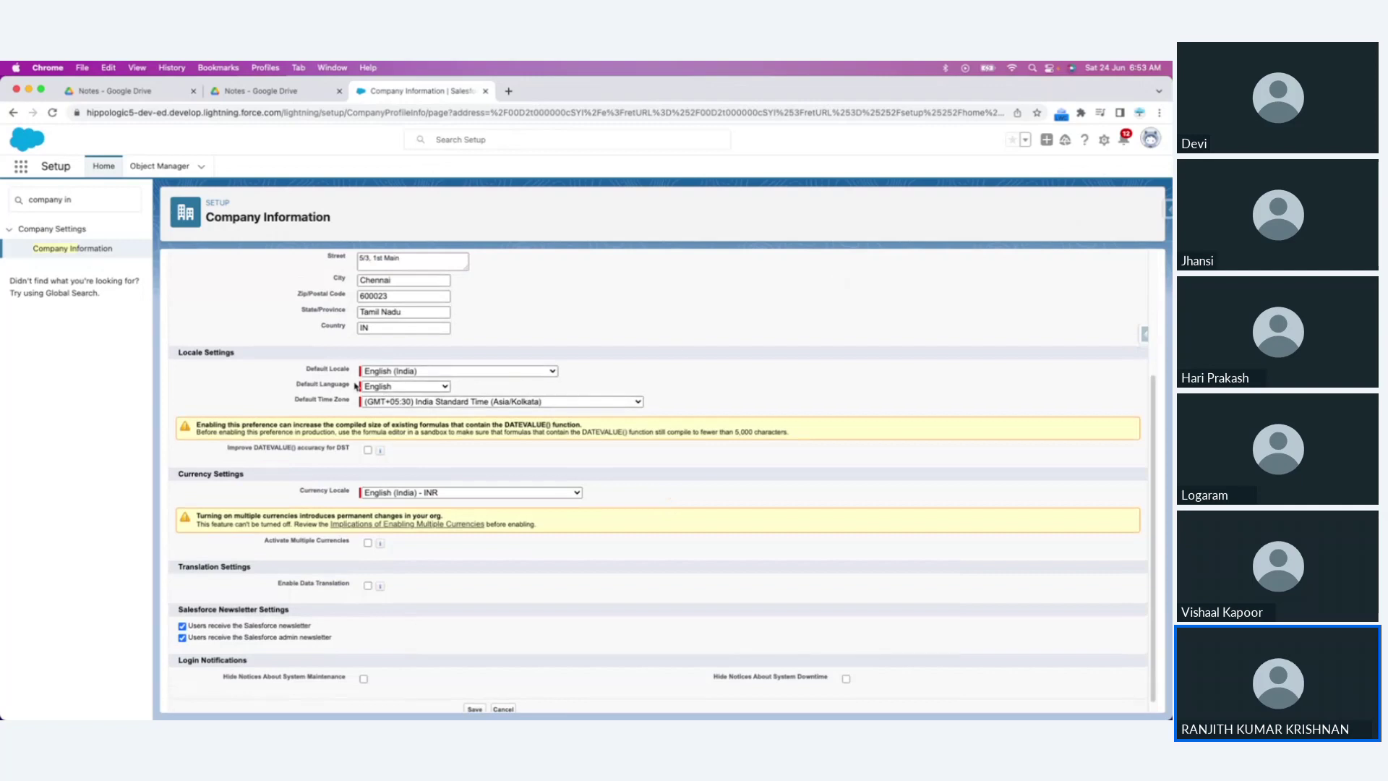
scroll(520, 383, up, 5)
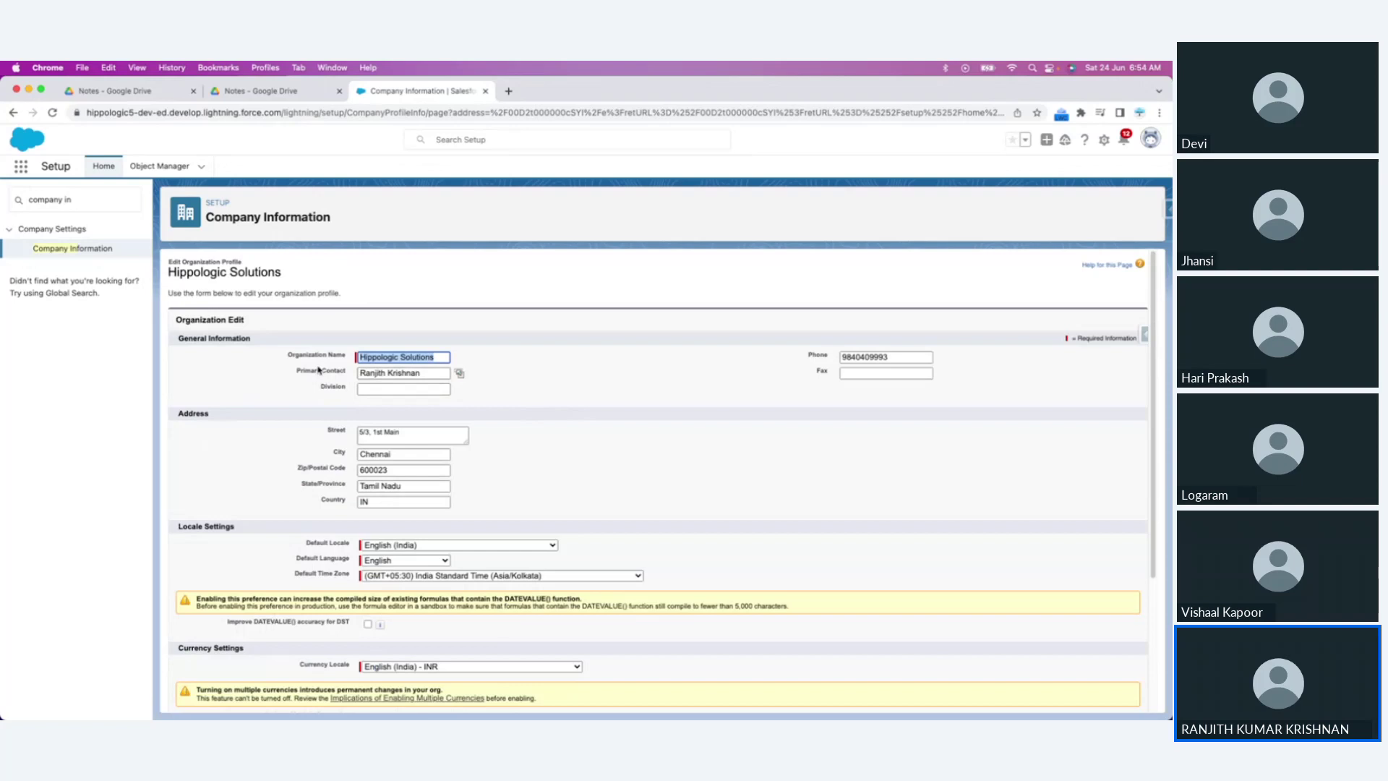
click(369, 368)
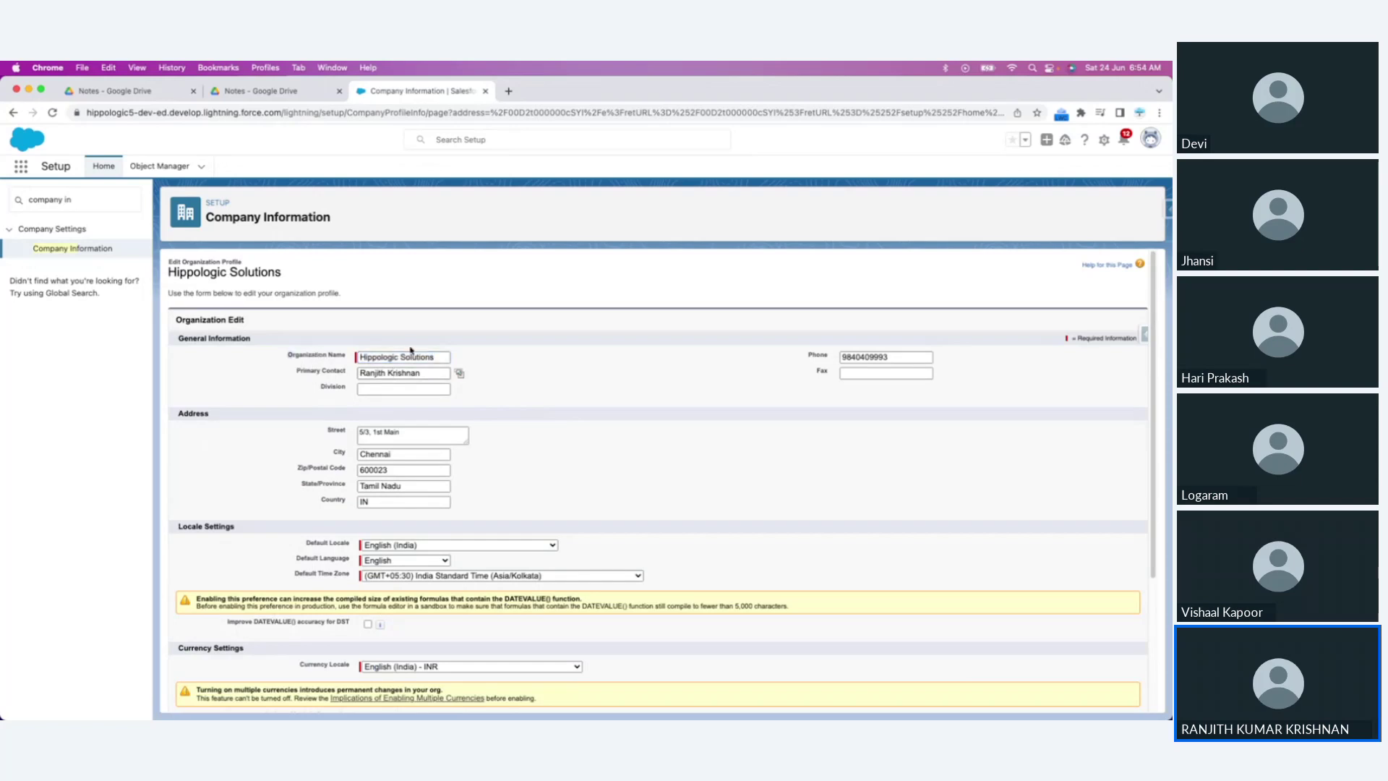
click(1159, 113)
click(1123, 263)
click(1122, 262)
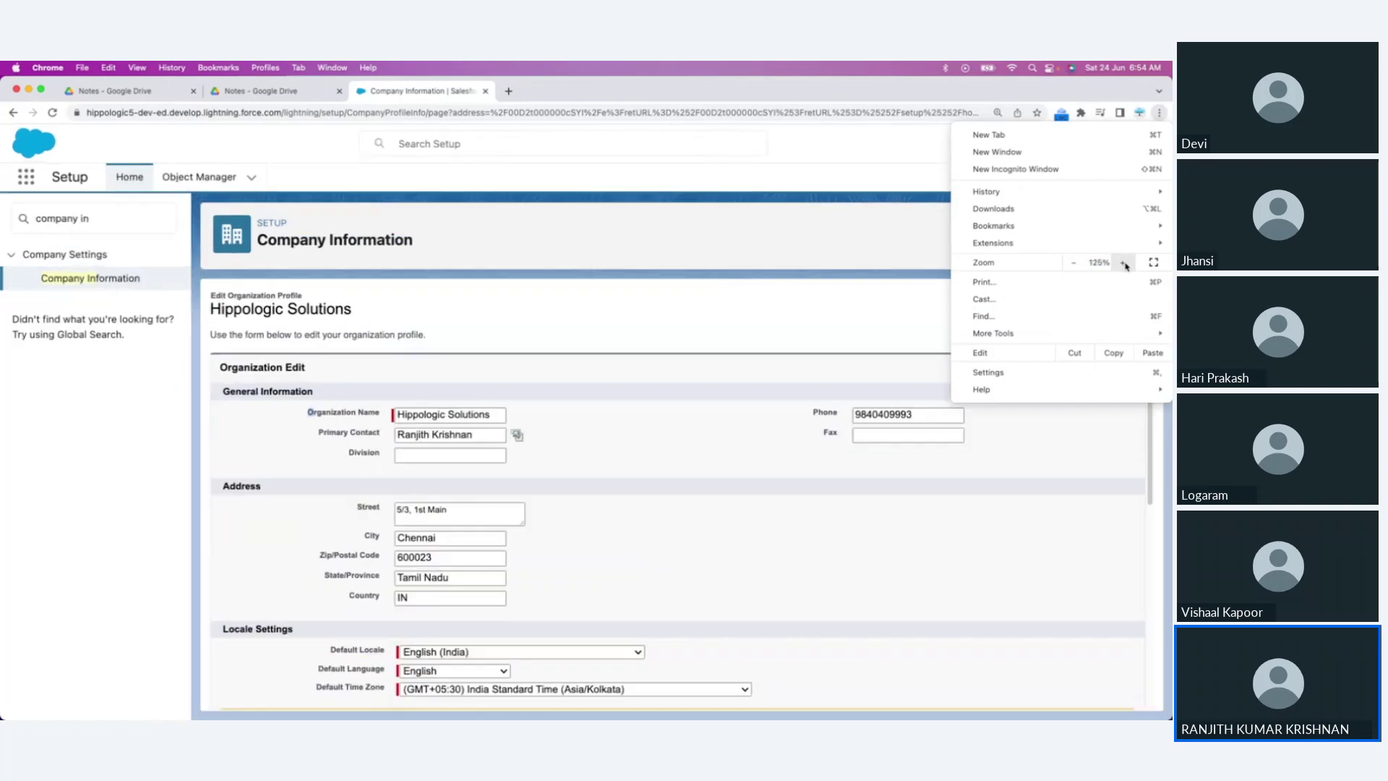
click(802, 463)
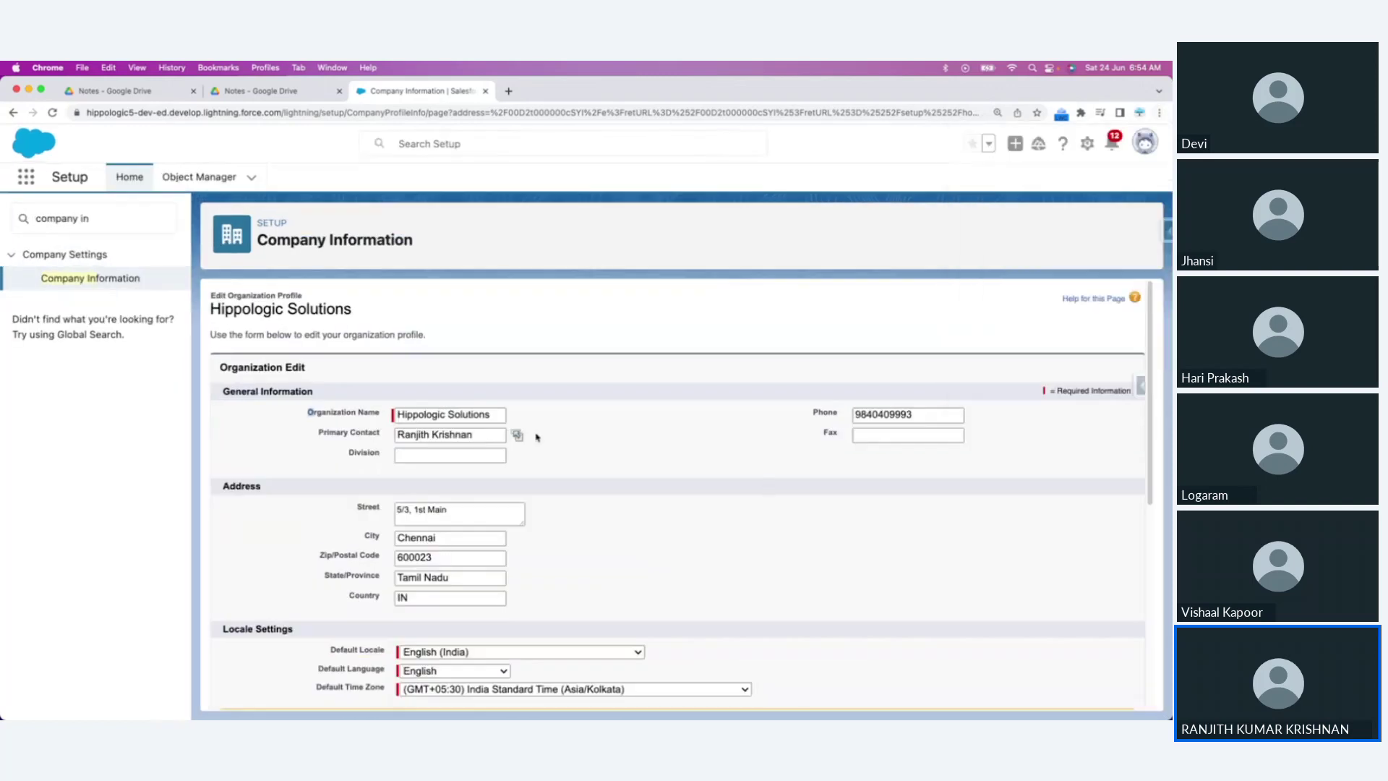
Step: Highlight the Locale Settings and Currency Settings headings and choose English (India) as the Default Locale
click(497, 414)
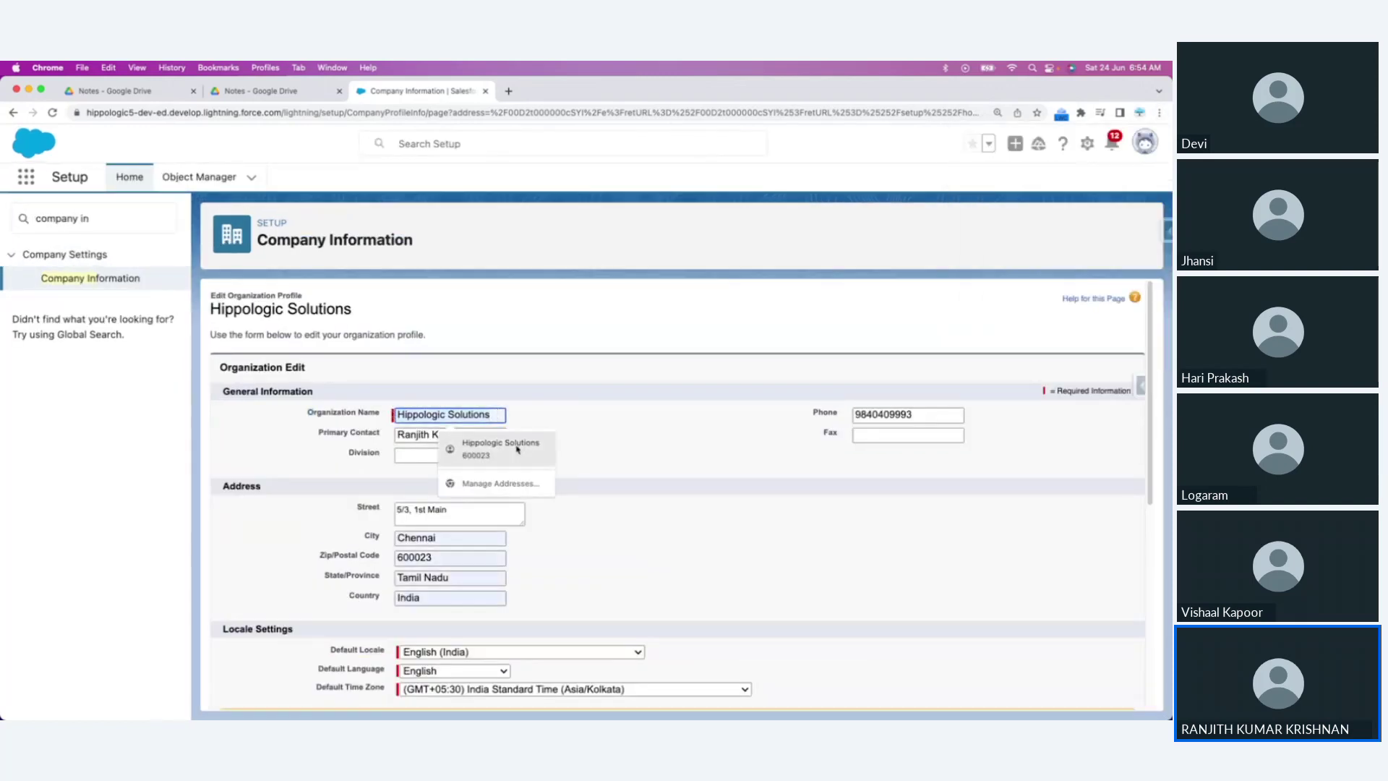
click(613, 448)
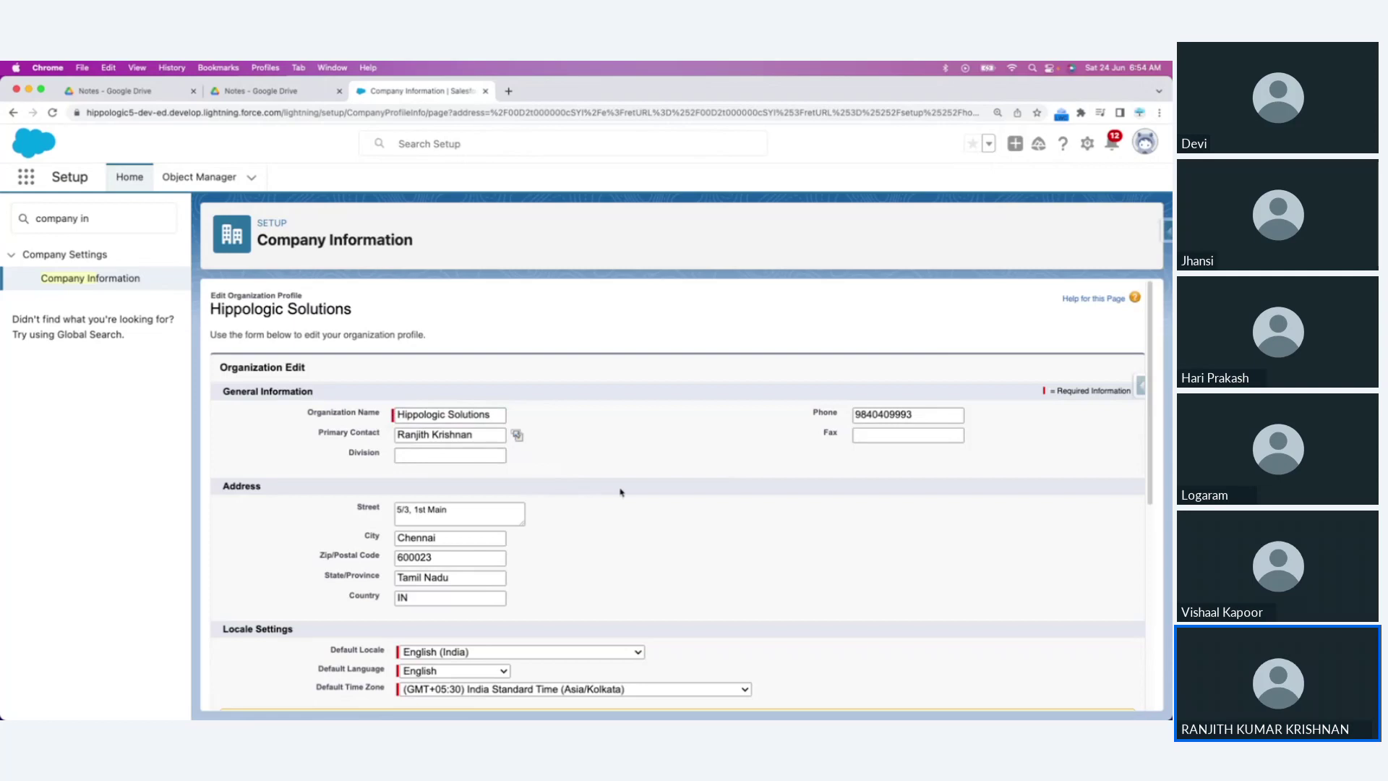
scroll(620, 492, down, 5)
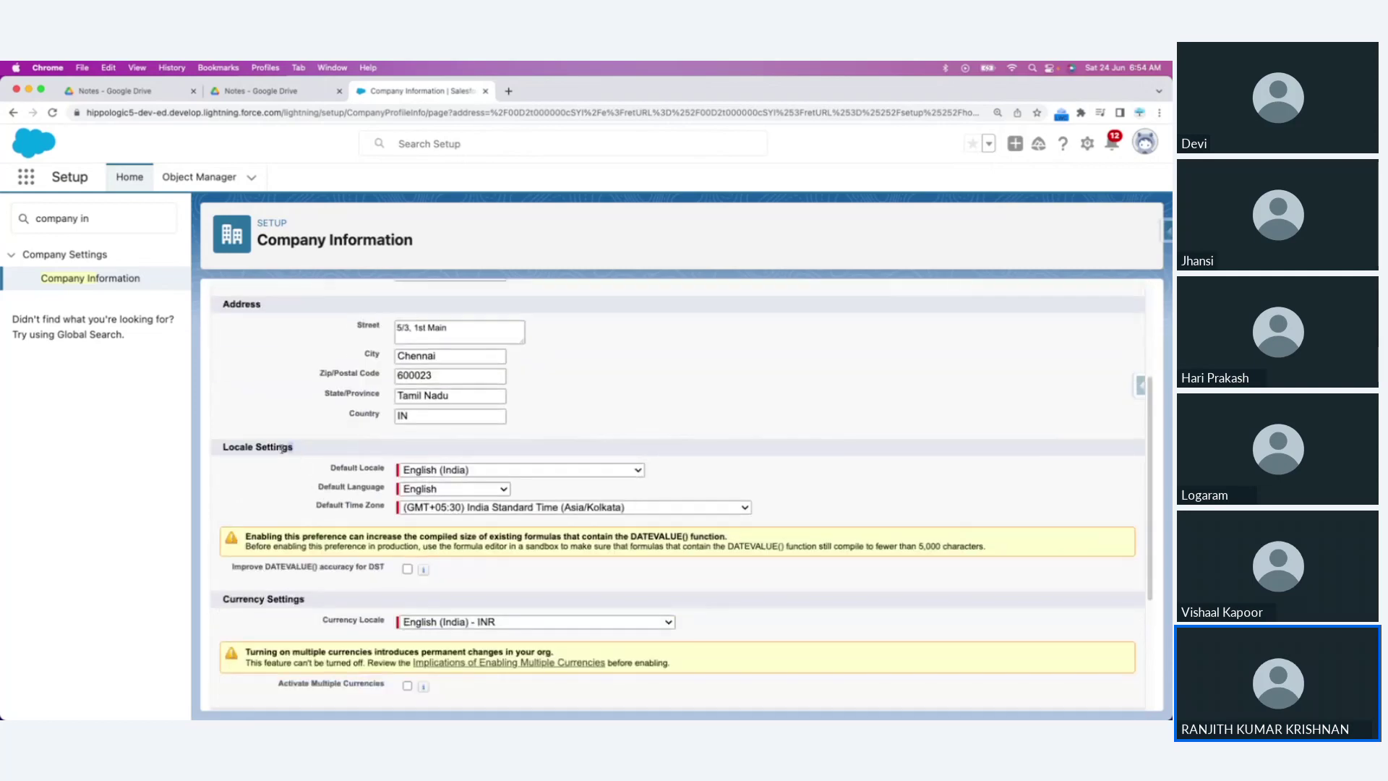
drag(292, 448, 215, 452)
click(288, 601)
triple_click(289, 601)
click(505, 471)
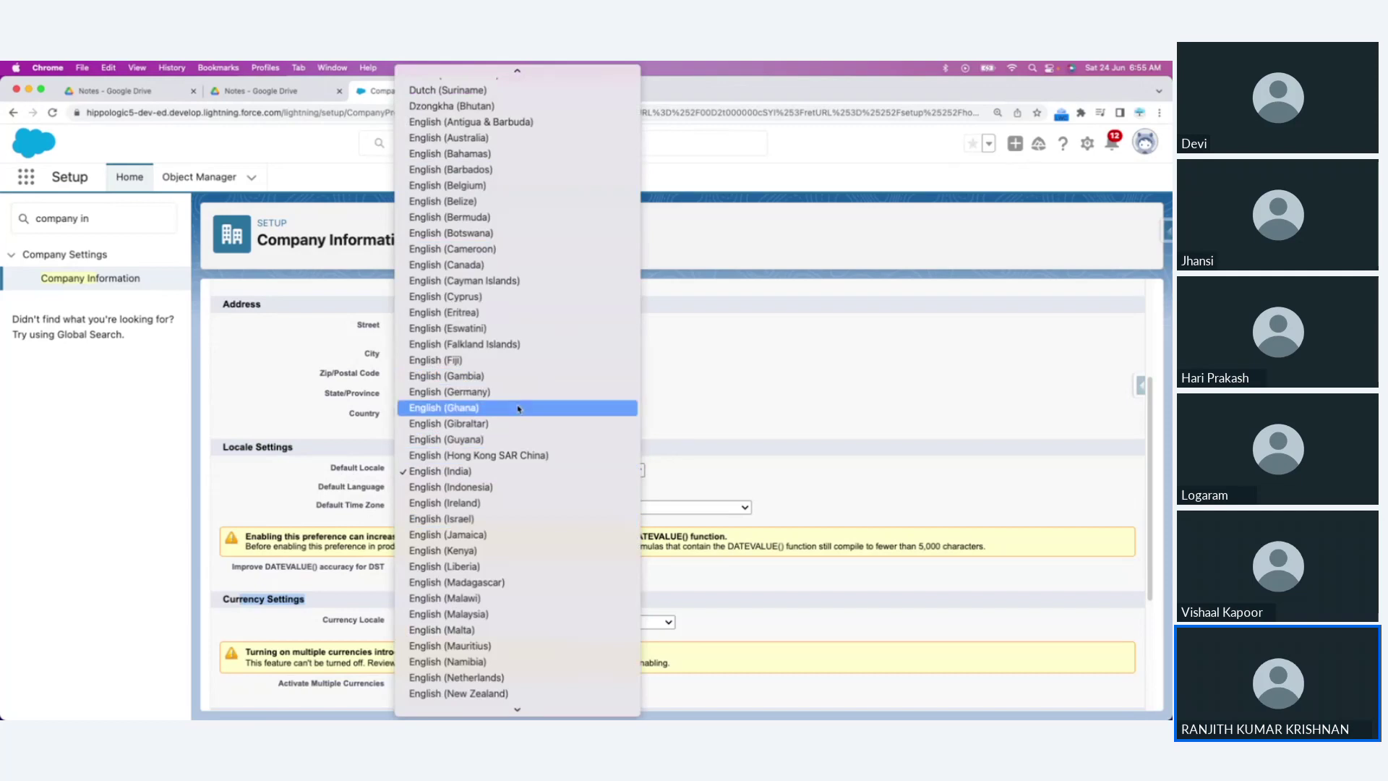
click(469, 477)
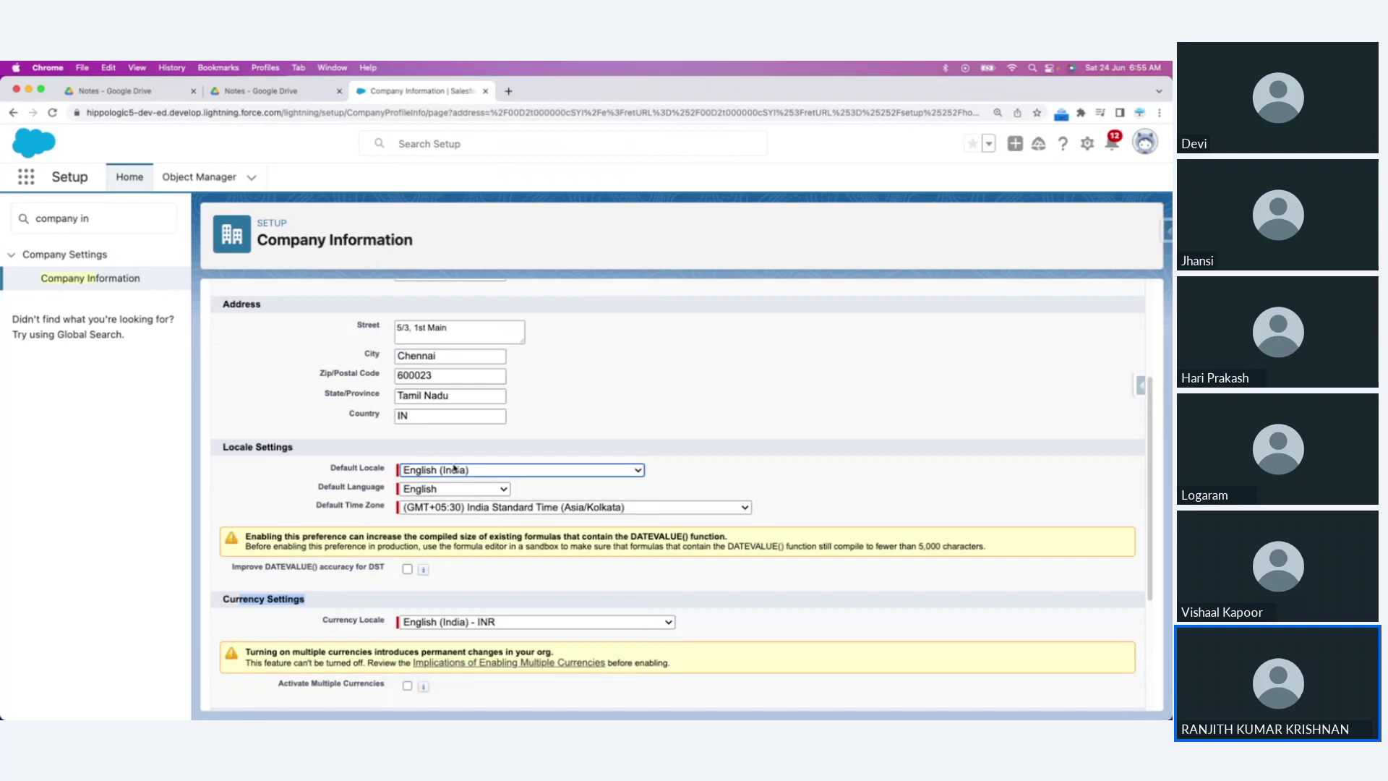
Step: Close the Day 1 notes document and write "Default Locale" as the first line in Light Notepad
key(super+Tab)
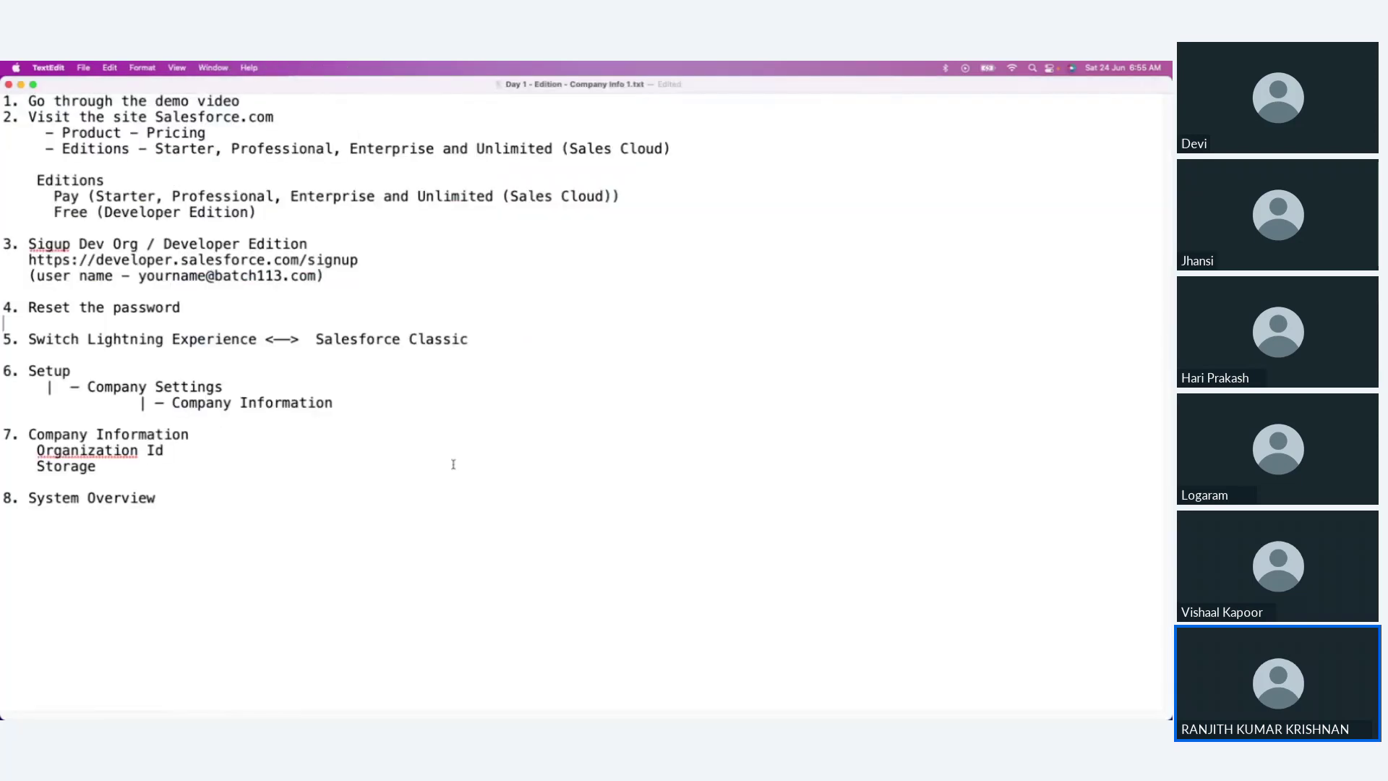
click(8, 84)
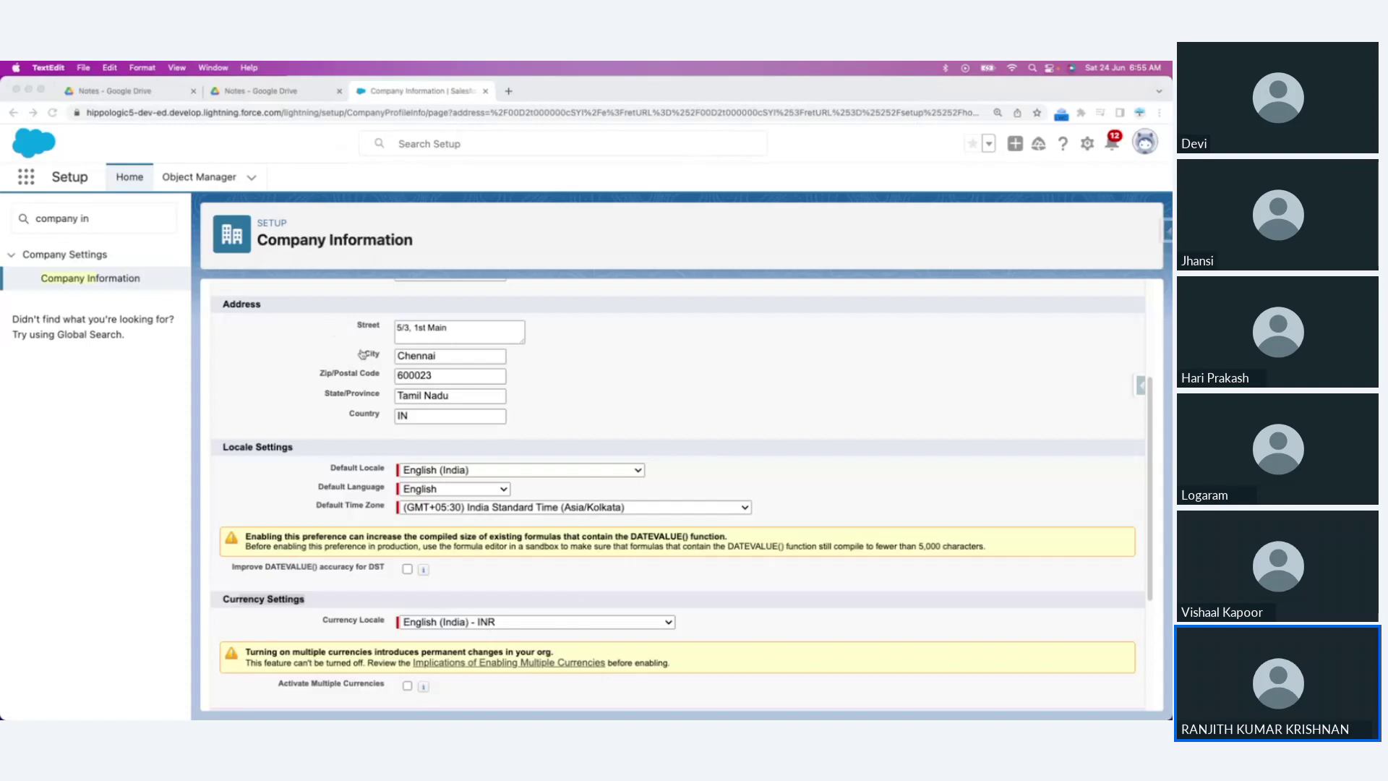
key(super+Tab)
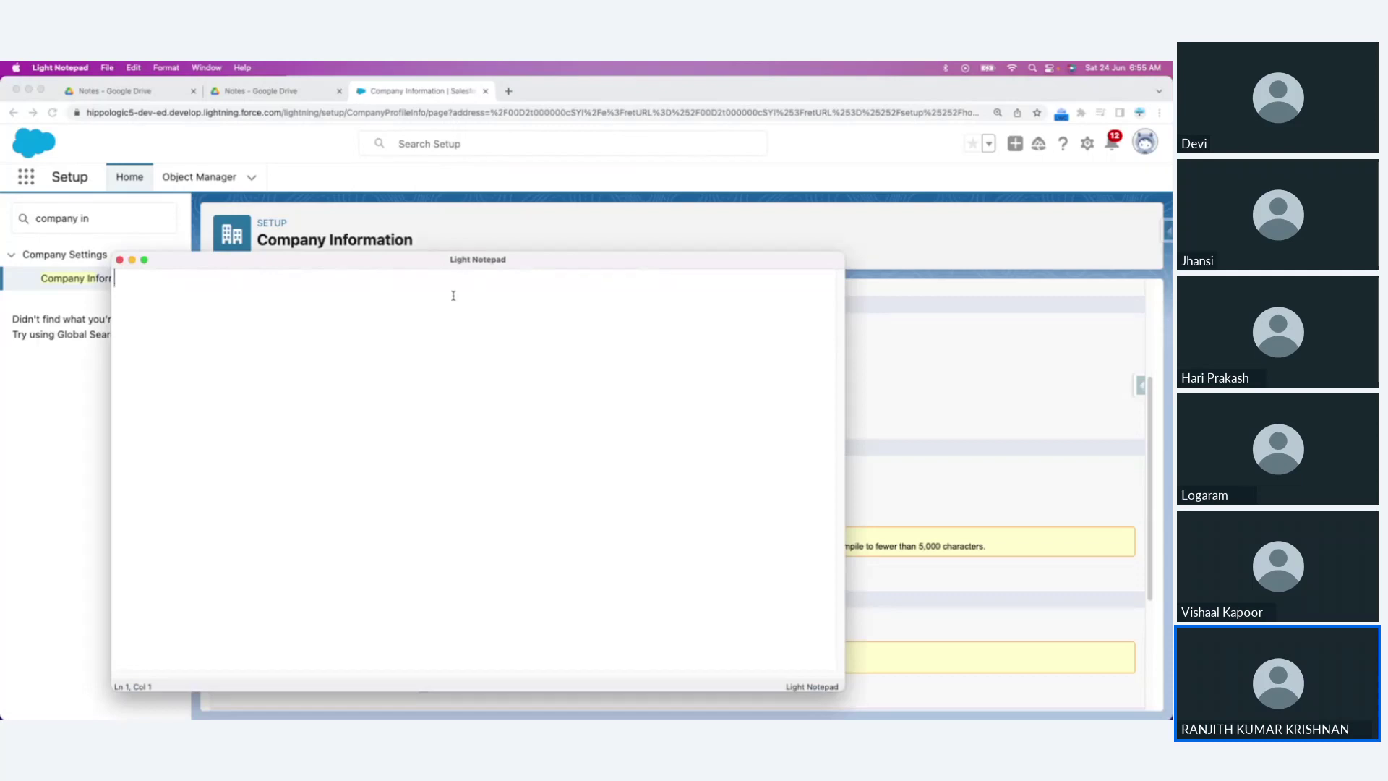
text(Default L)
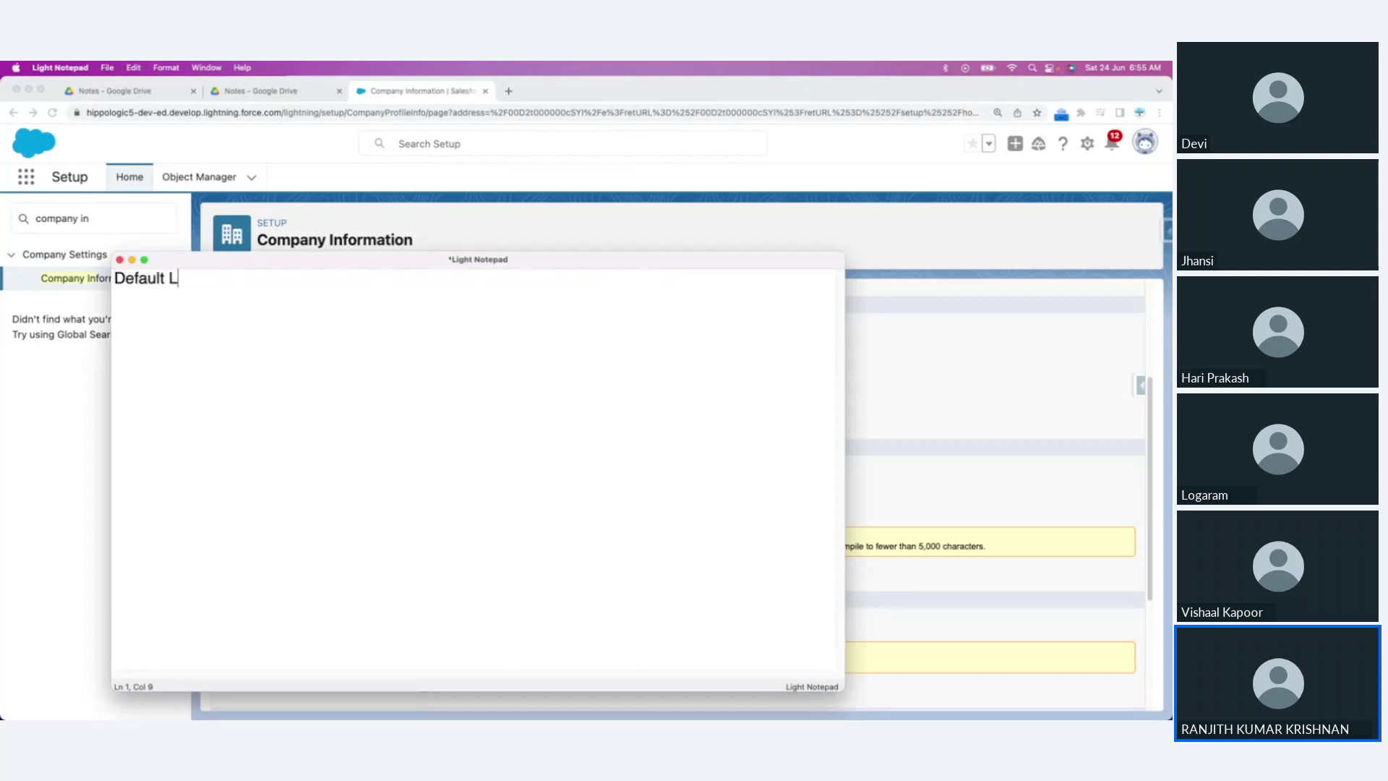
text(ocale)
key(Return)
Step: Number the "Default Locale" line in Light Notepad as item 1
key(super+Tab)
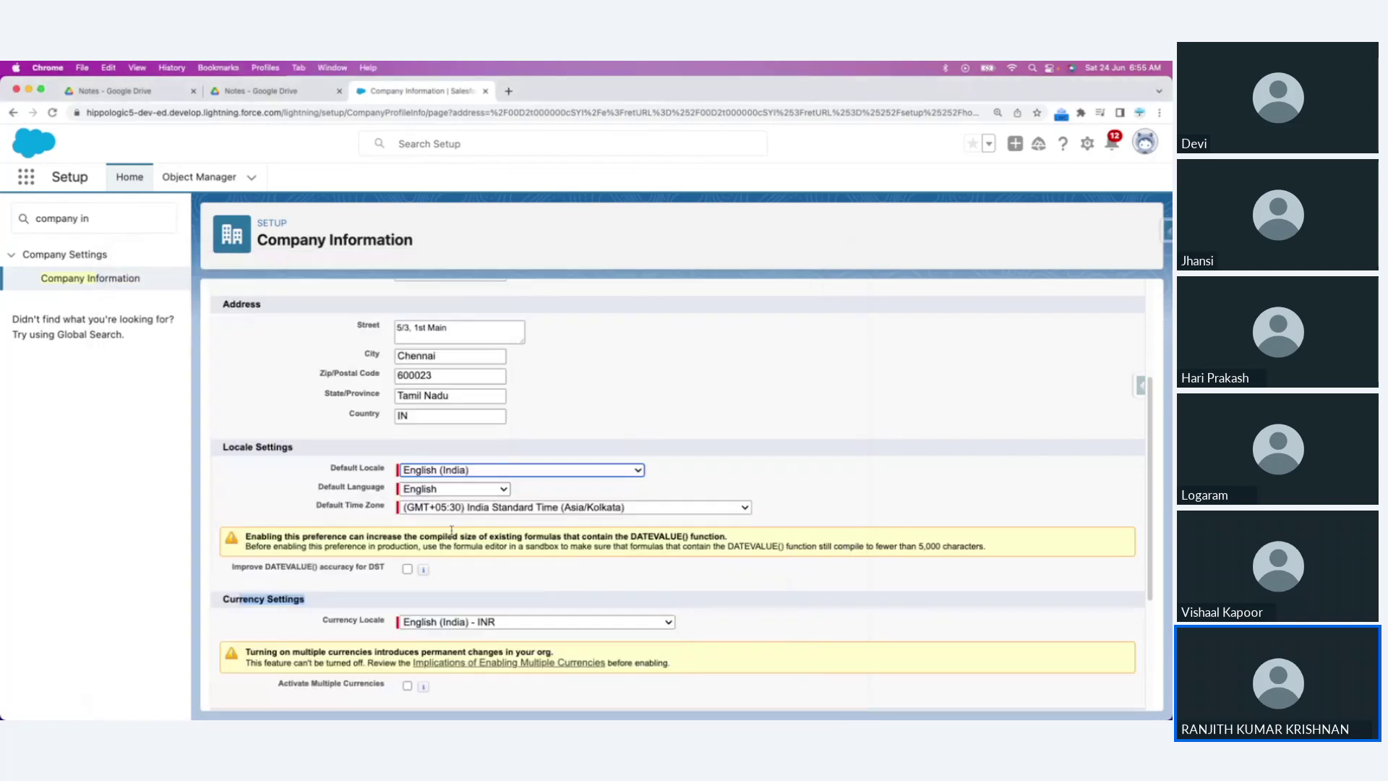
key(super+Tab)
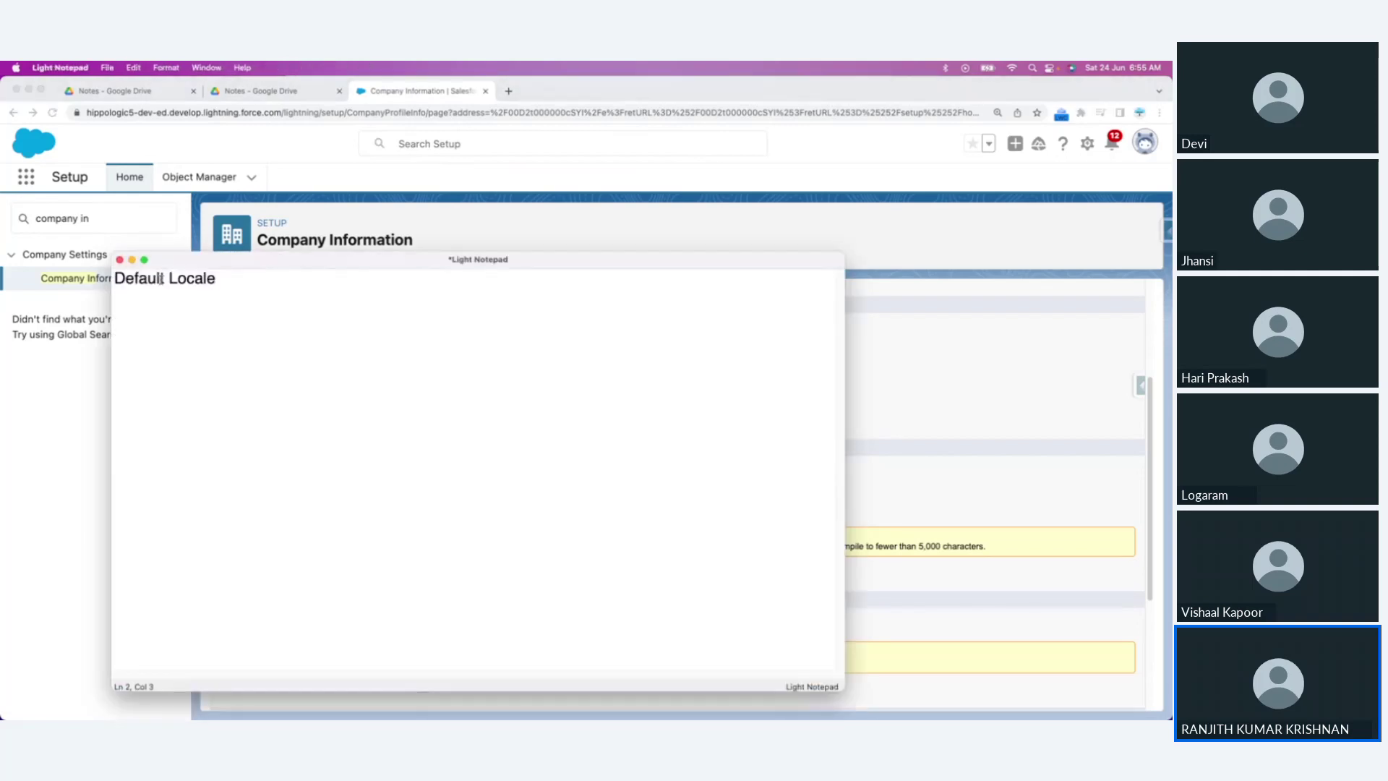
key(Left)
key(Left)
key(Left)
key(Left)
key(Left)
key(Left)
key(Left)
text(1. Default Locale  )
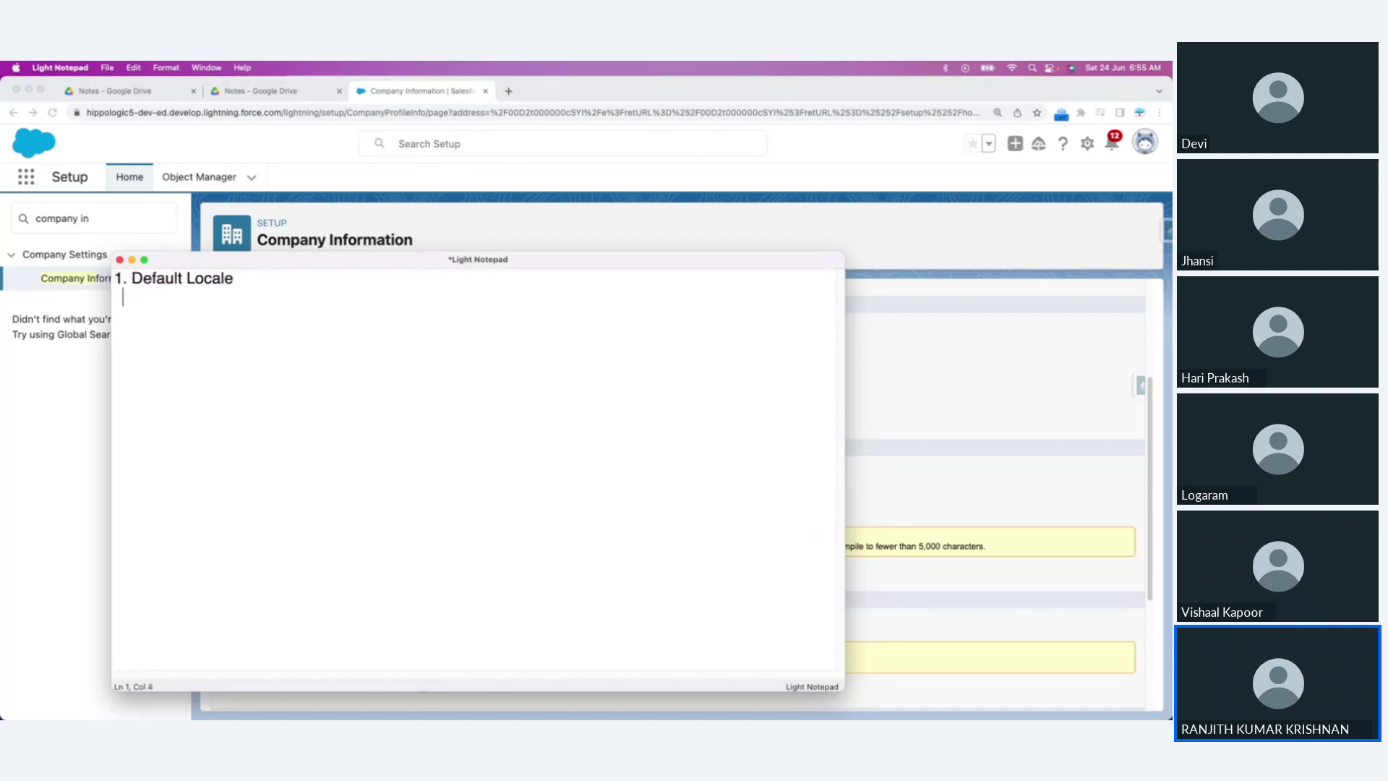
Step: Add "2. Default Language" and "3. Default Time Zone" as the second and third items of the notes
text(2. Default L)
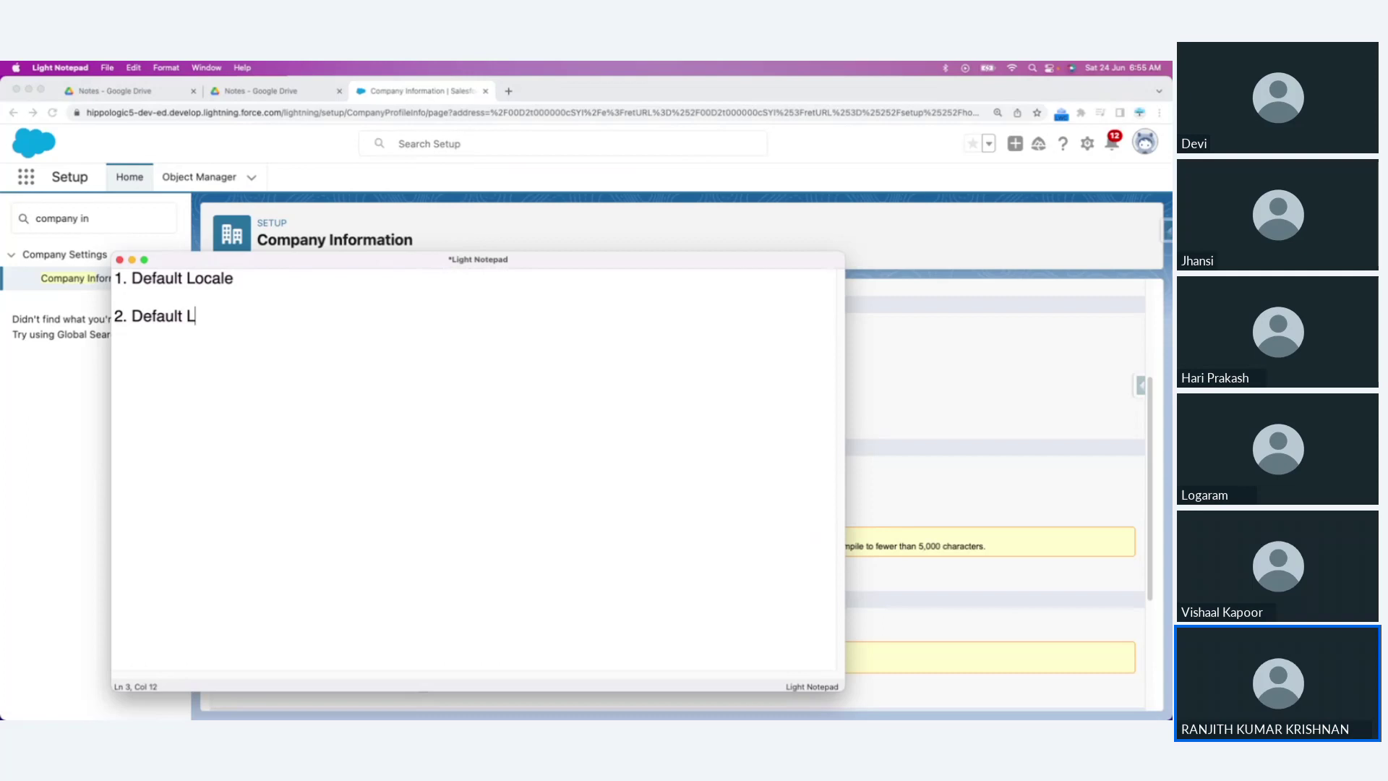
text(anguage)
key(Return)
key(Return)
text(3.)
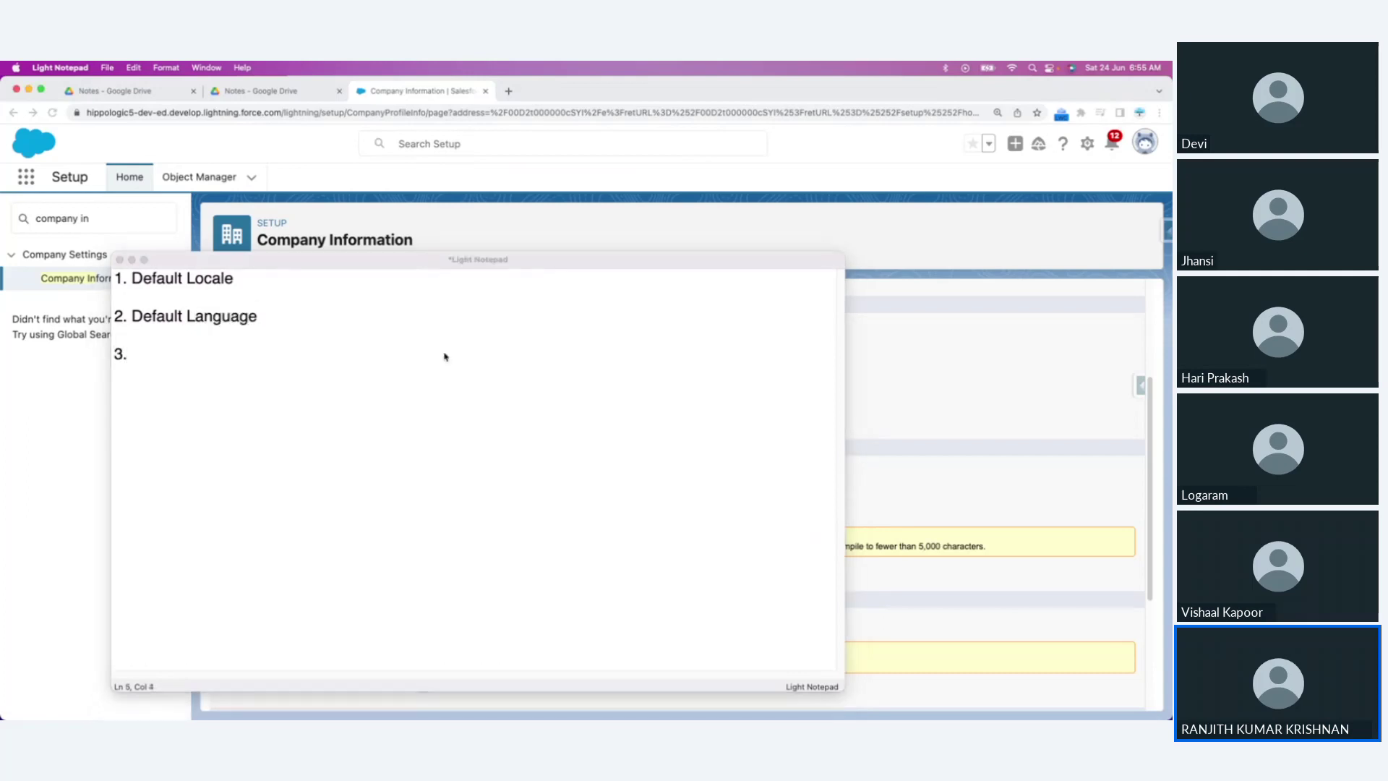
key(super+Tab)
key(super+Tab)
text(Default )
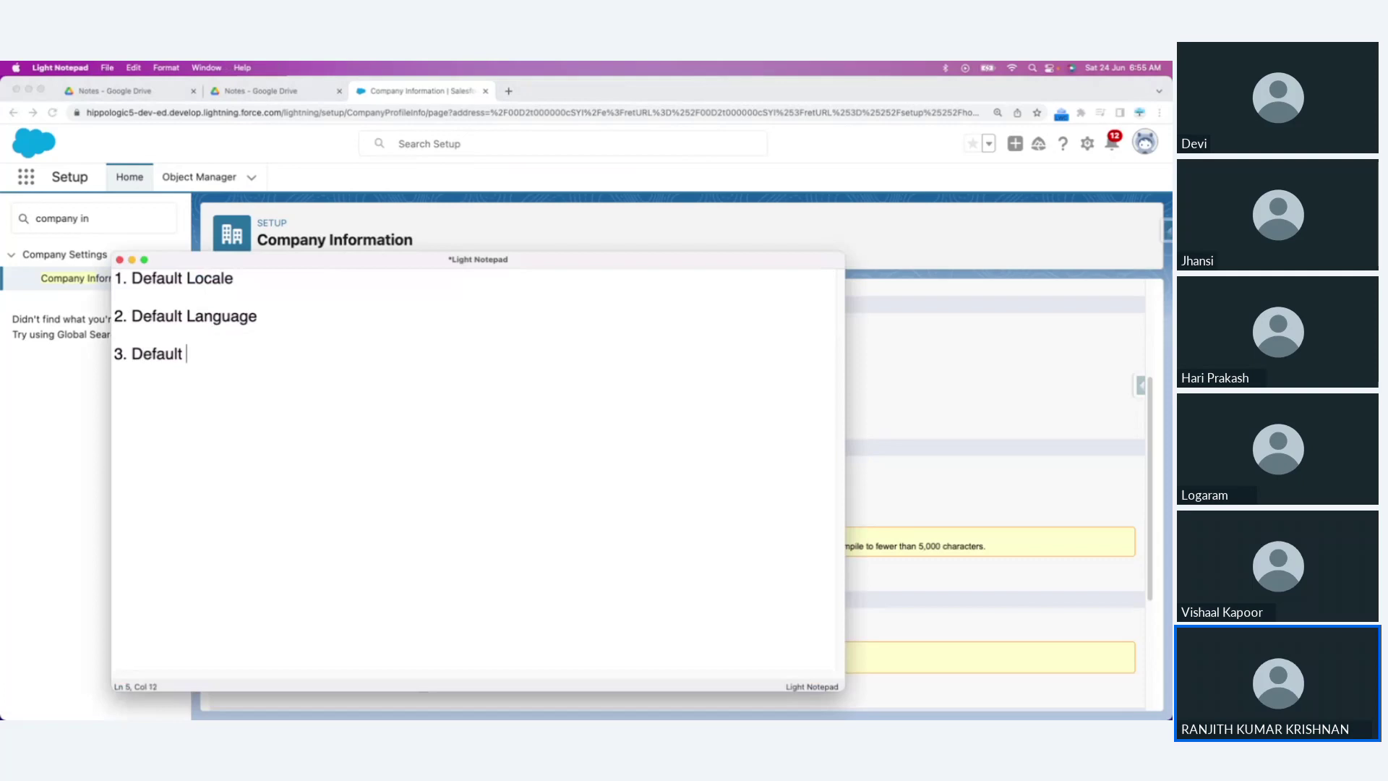
text(Time Zone)
Step: Write "Date and Time format" on an indented line beneath the Default Locale item
click(257, 316)
text(Da)
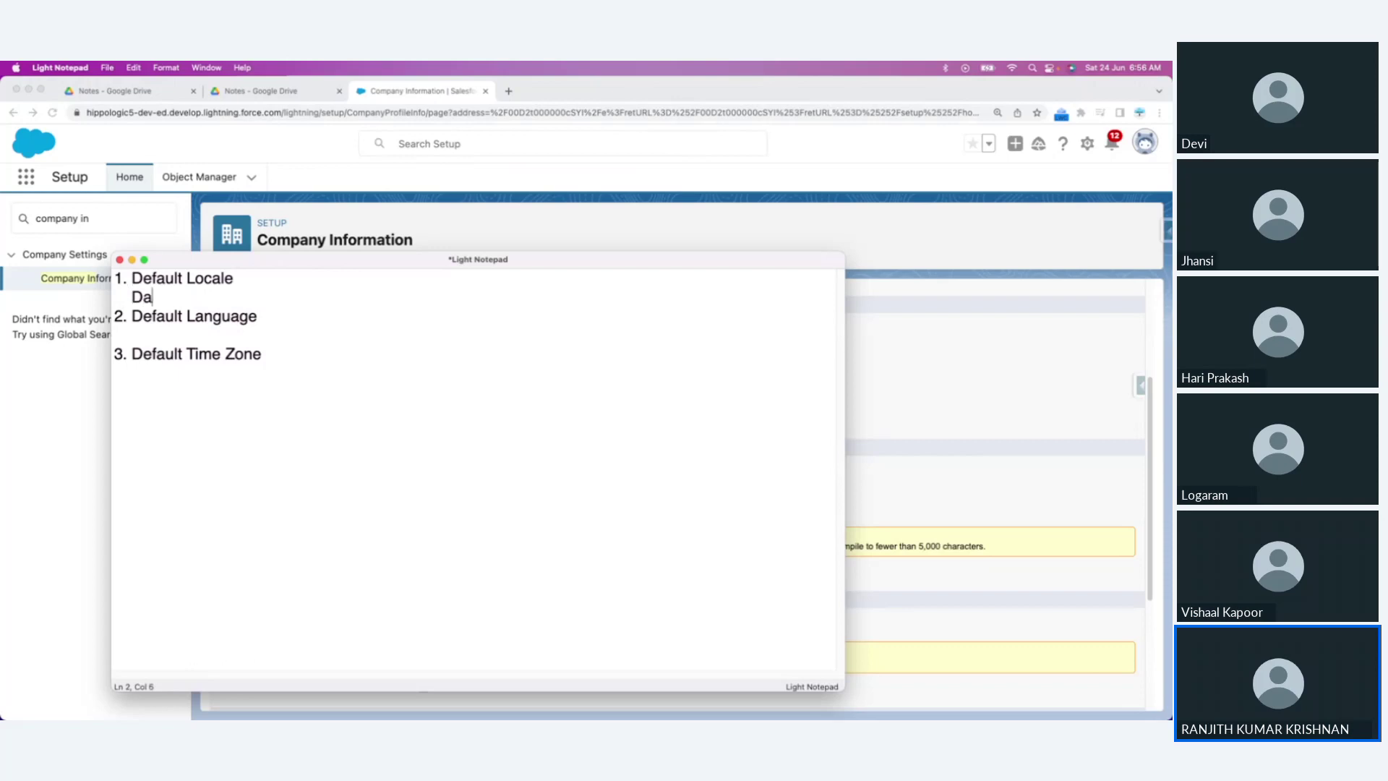
text(te and Time format)
key(Return)
key(Return)
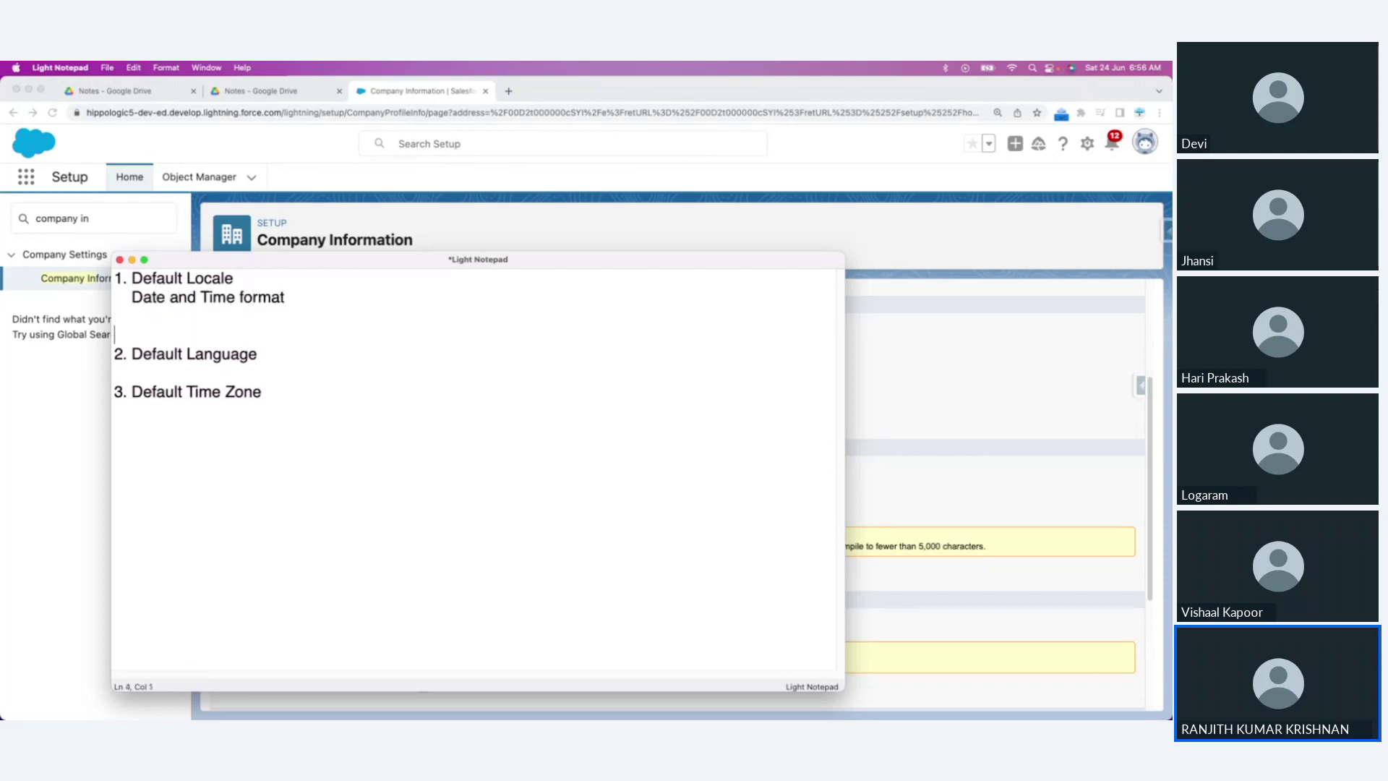
Step: Add an English example under Default Locale with date format MM/DD/YYY and "AM / PM" on the line below it
text(English)
text( ()
text(-->.)
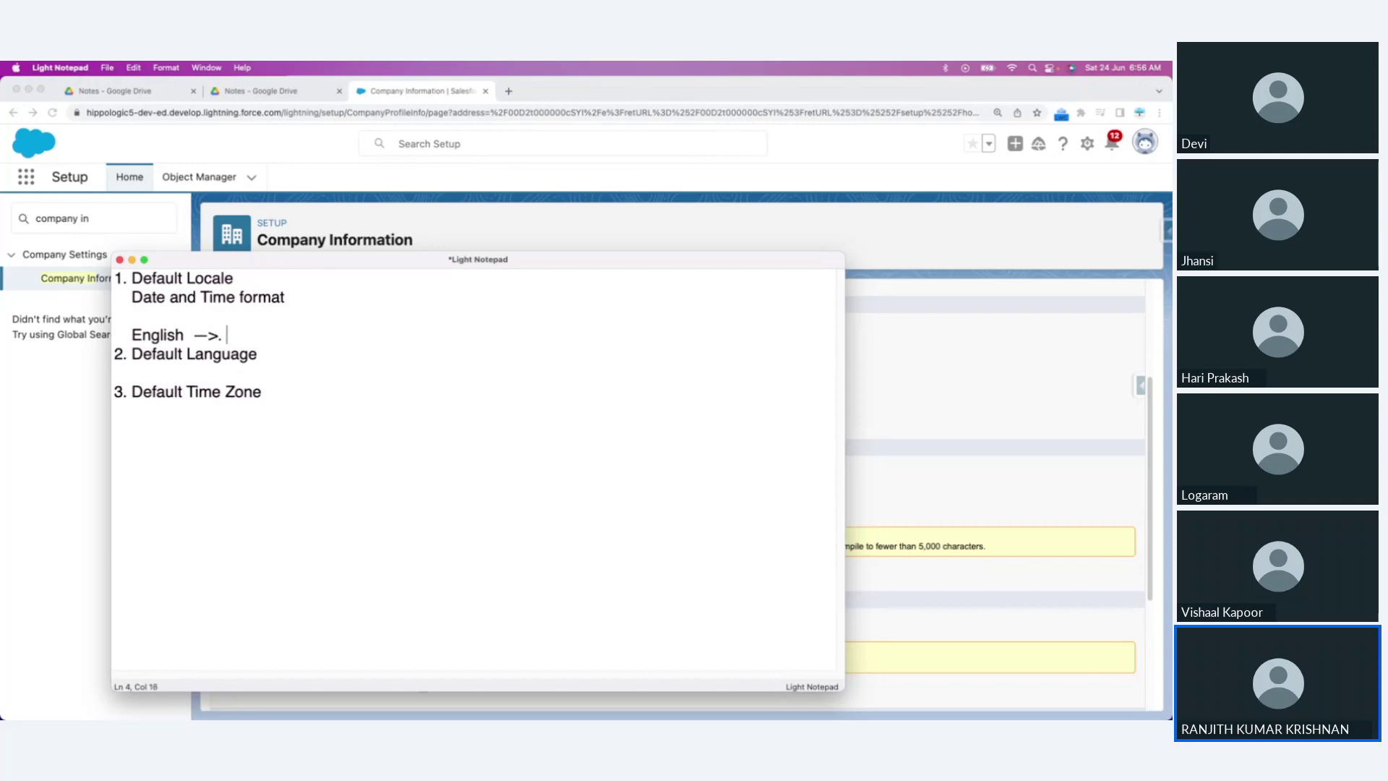
text( MM/DD/YYY)
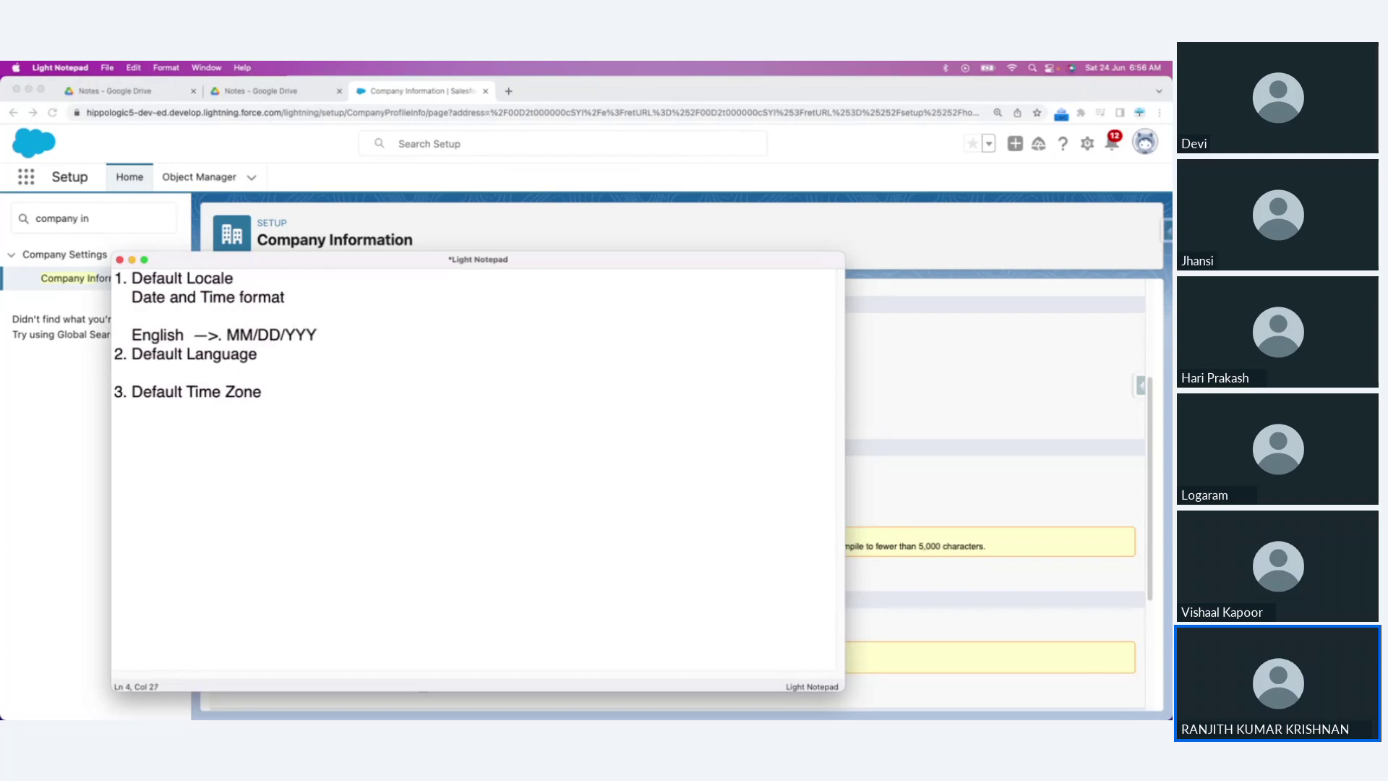
key(Return)
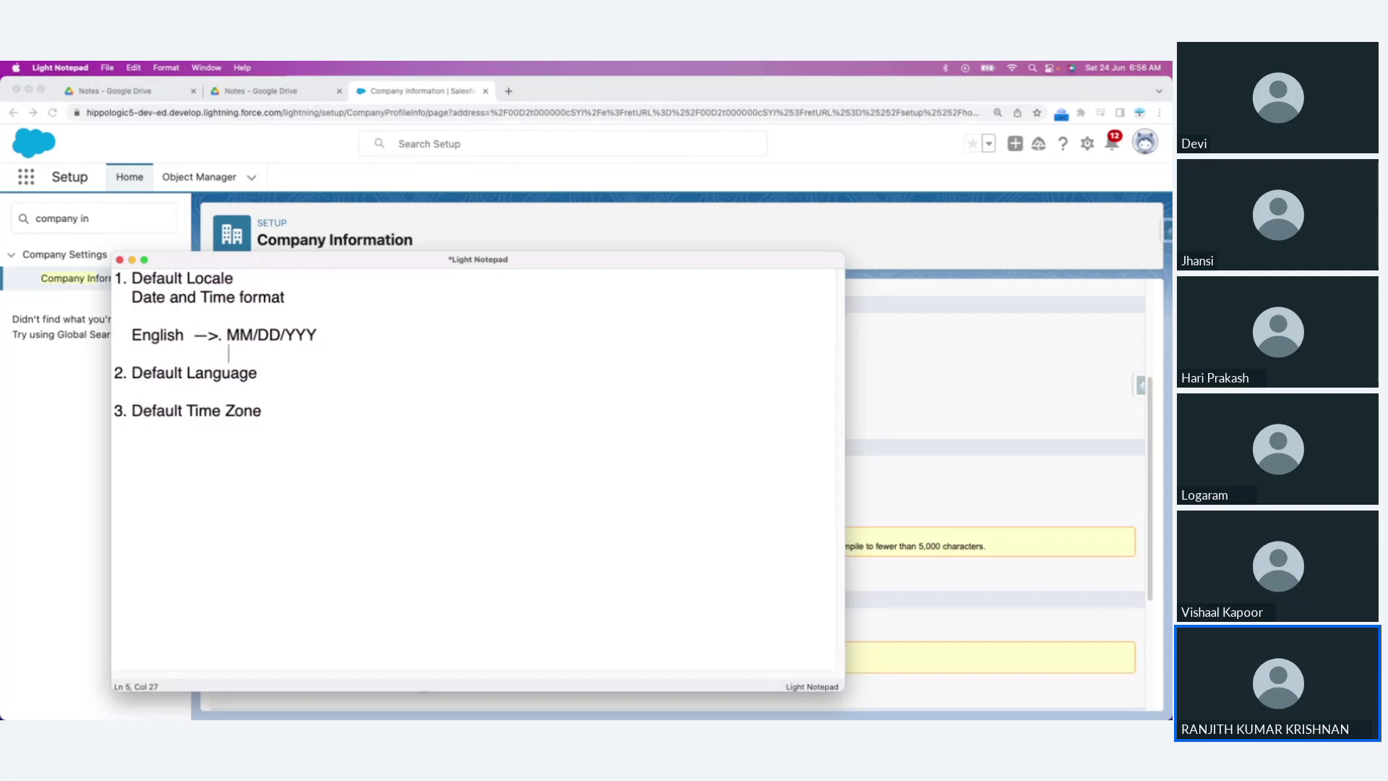
text(AM PM)
click(256, 354)
text(/)
key(Return)
key(Return)
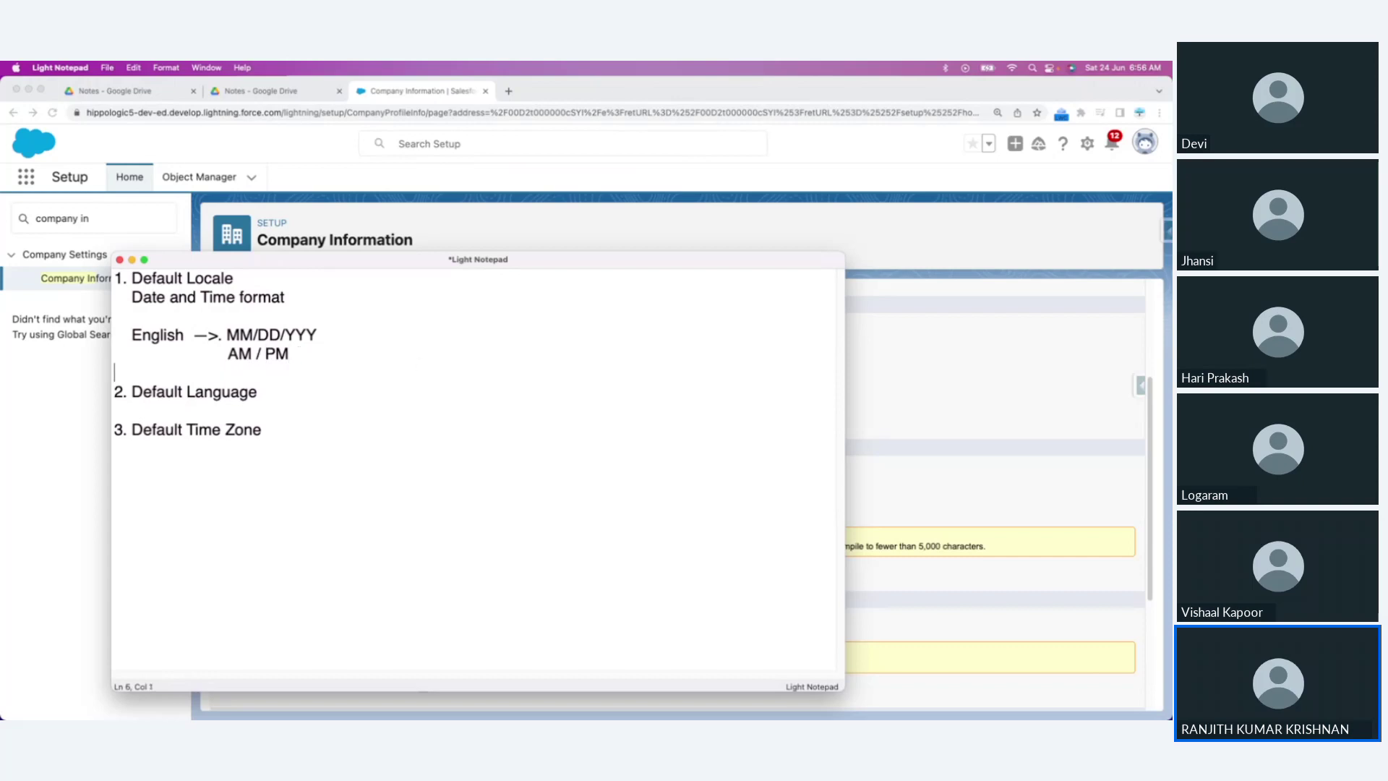
Step: Add an "English United Kingdom" example with date format DD/MM/YYYY and "24 Hrs" on the line below it
text(English U)
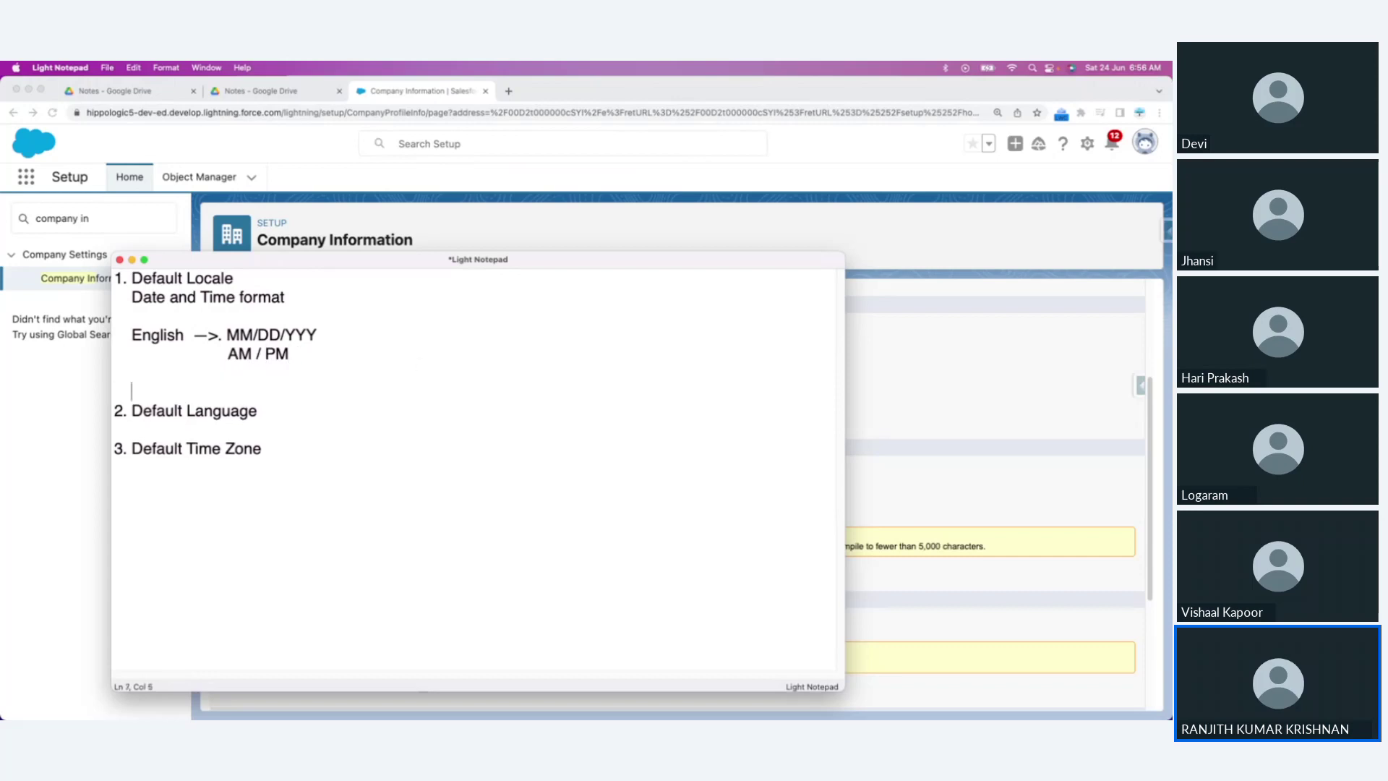
text(nited Ki)
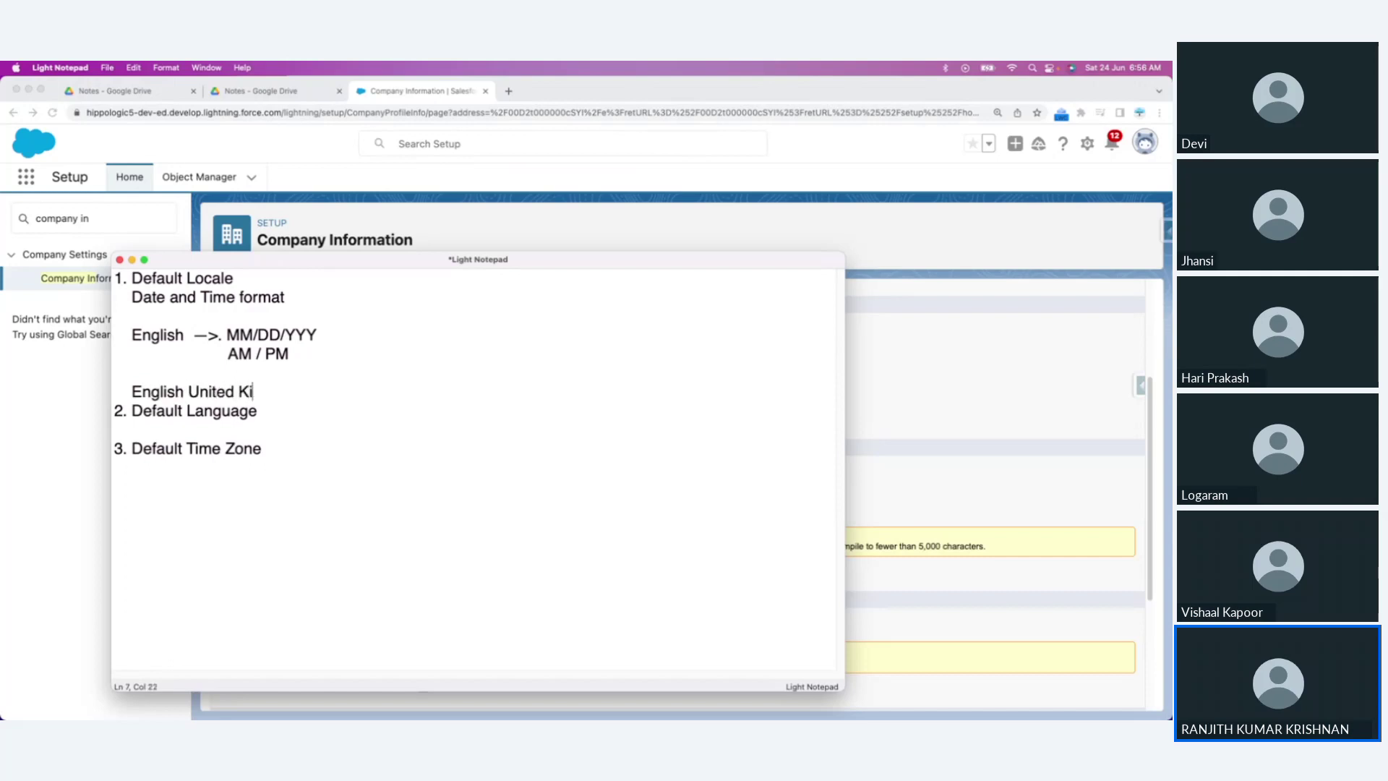
text(ngdom)
key(Return)
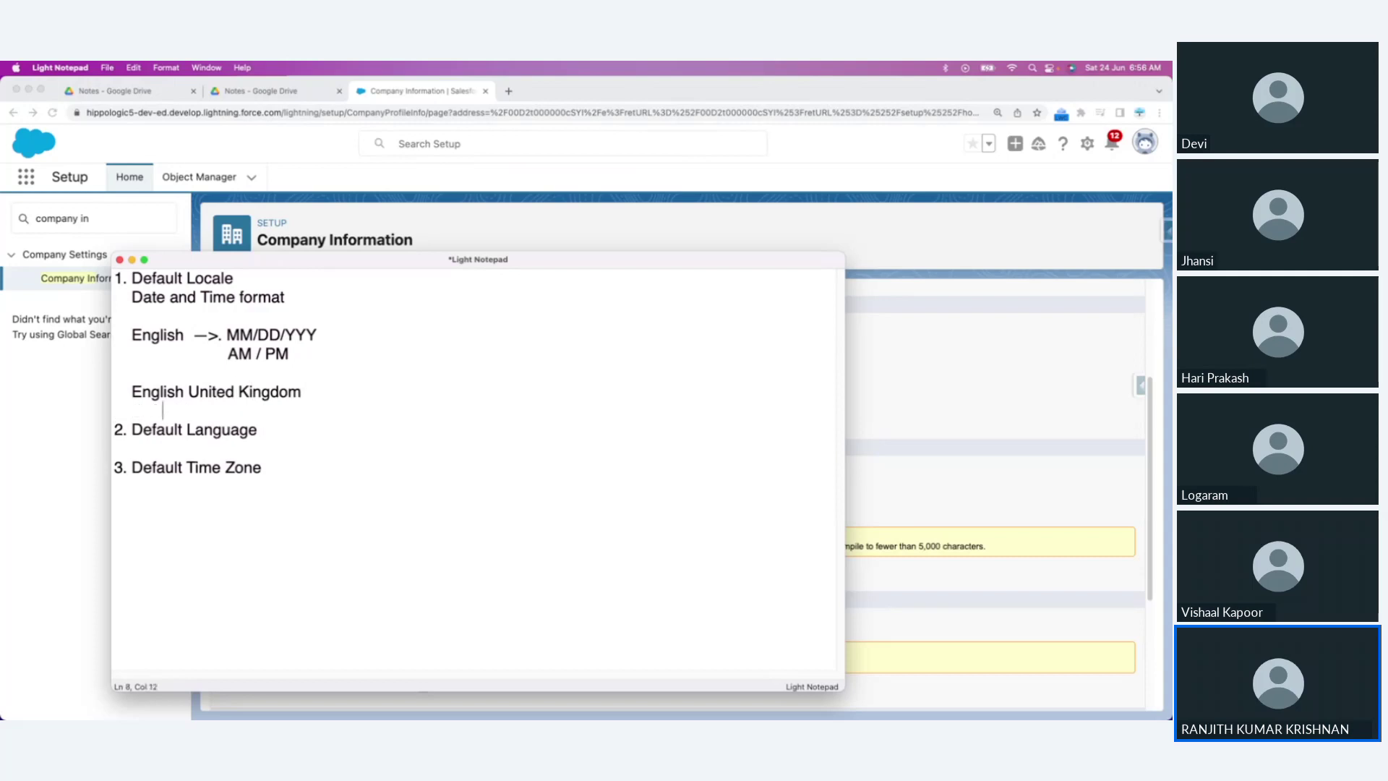
click(331, 390)
text(. -> DD/MM)
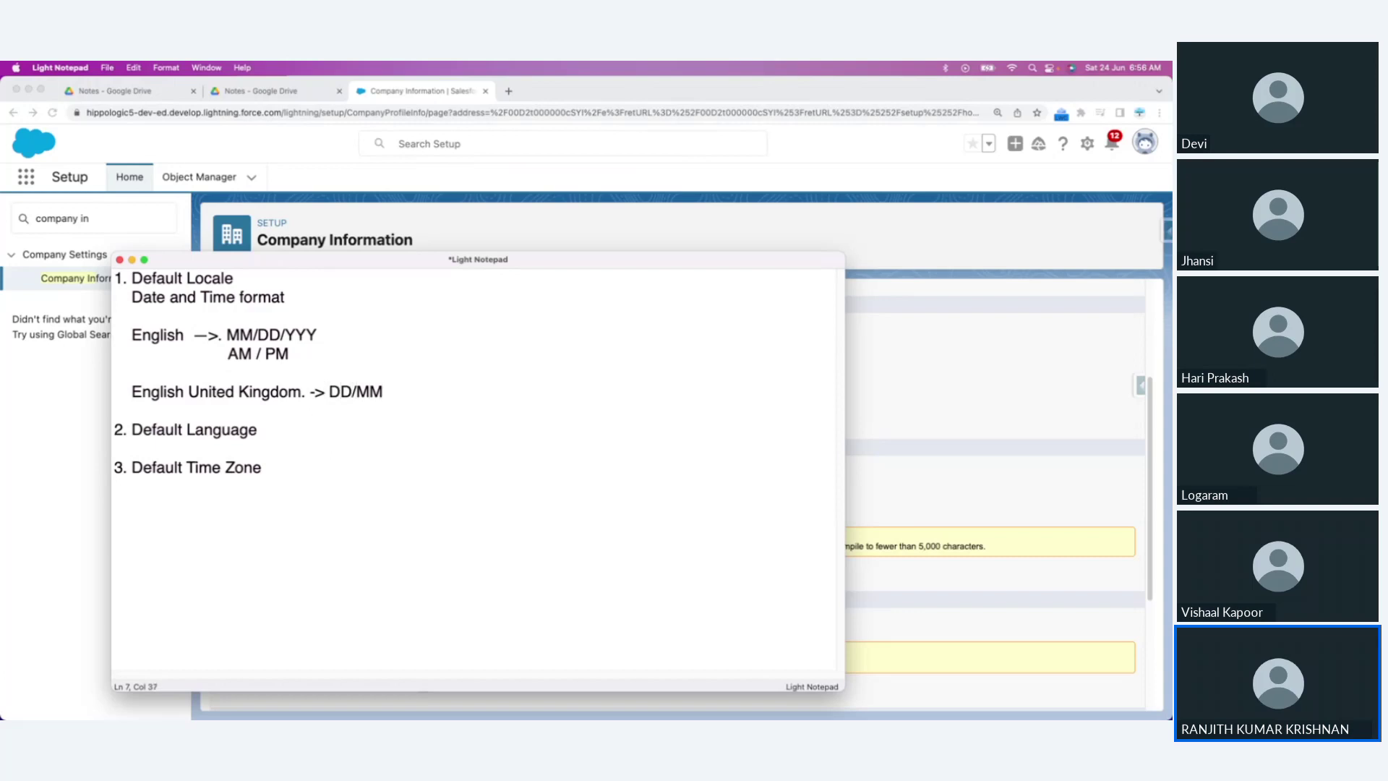
text(/YYYY)
key(Return)
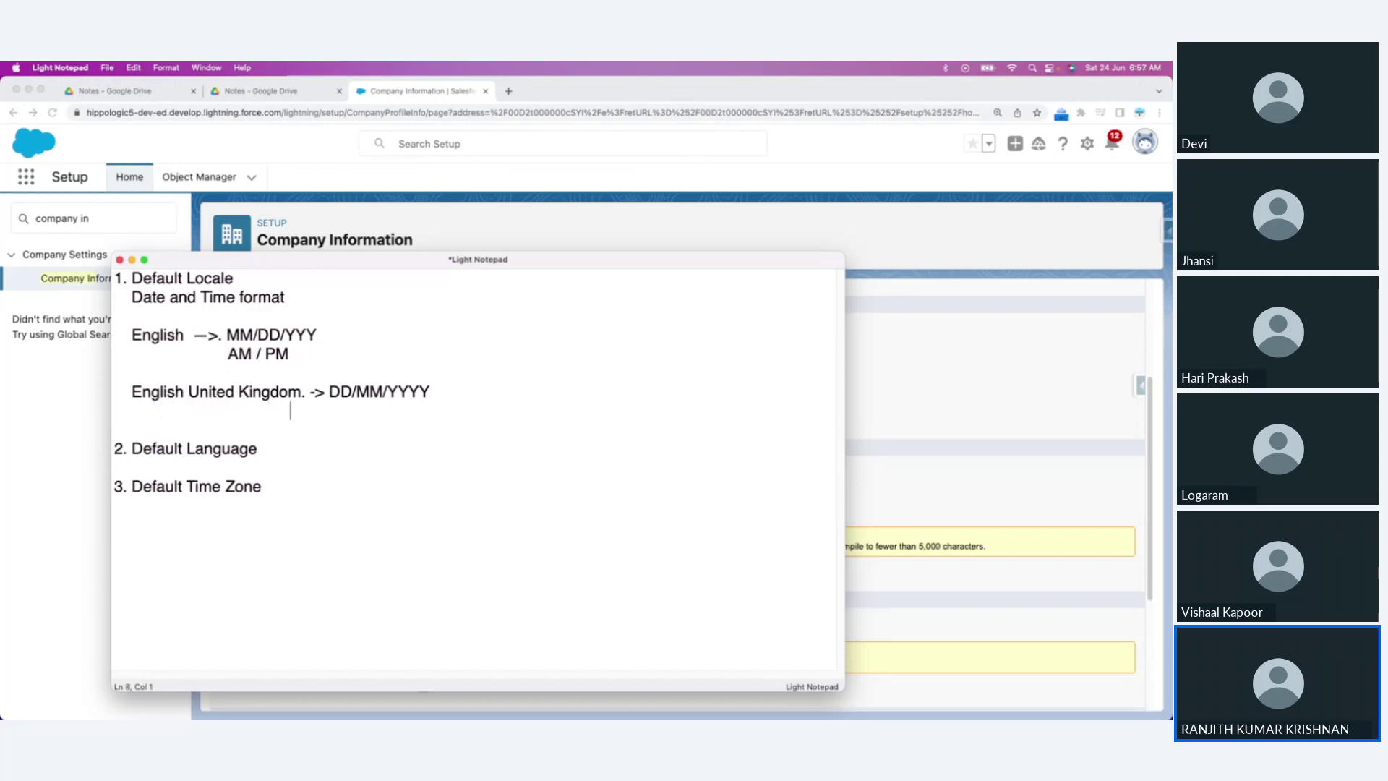
text(24 Hrs)
Step: Switch to Chrome, return to the Company Information detail page and examine the Created By and Modified By date and time formats
key(super+Tab)
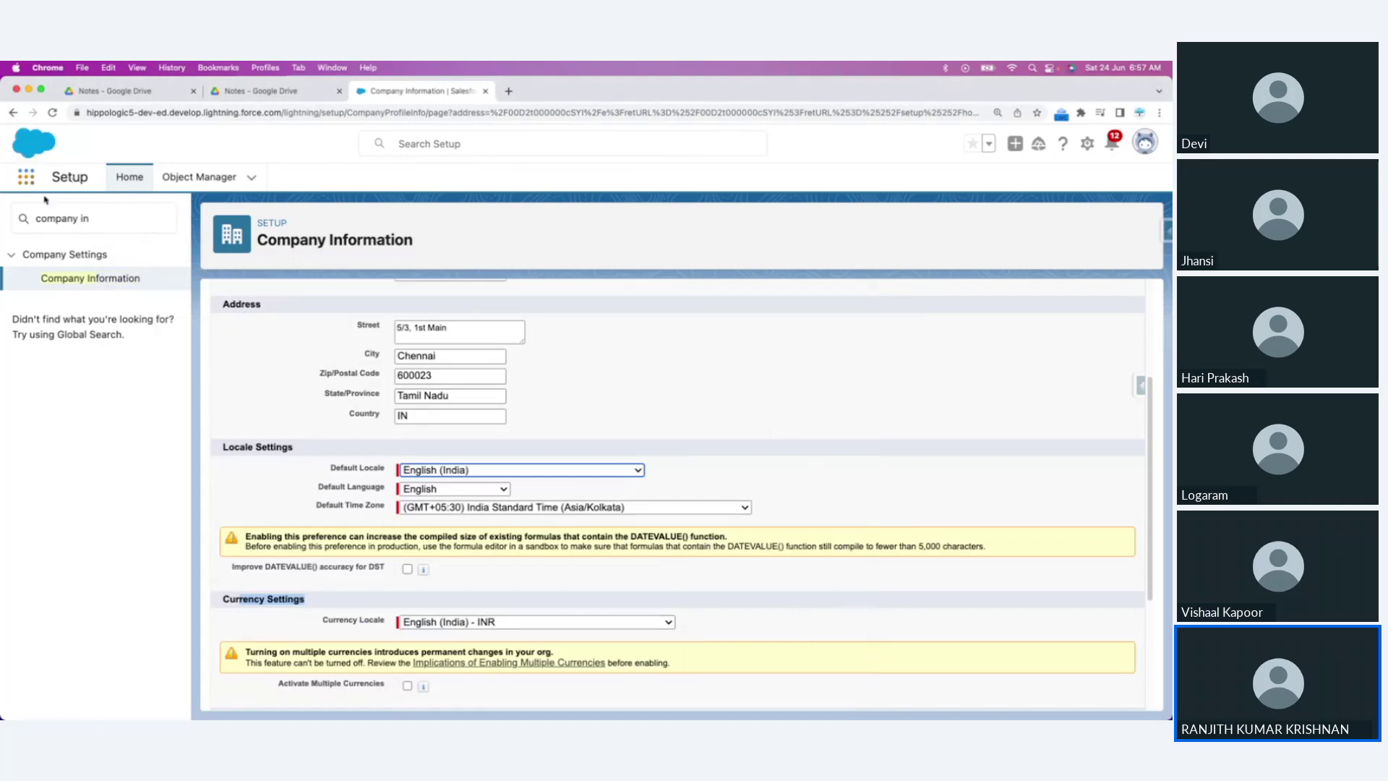
click(13, 112)
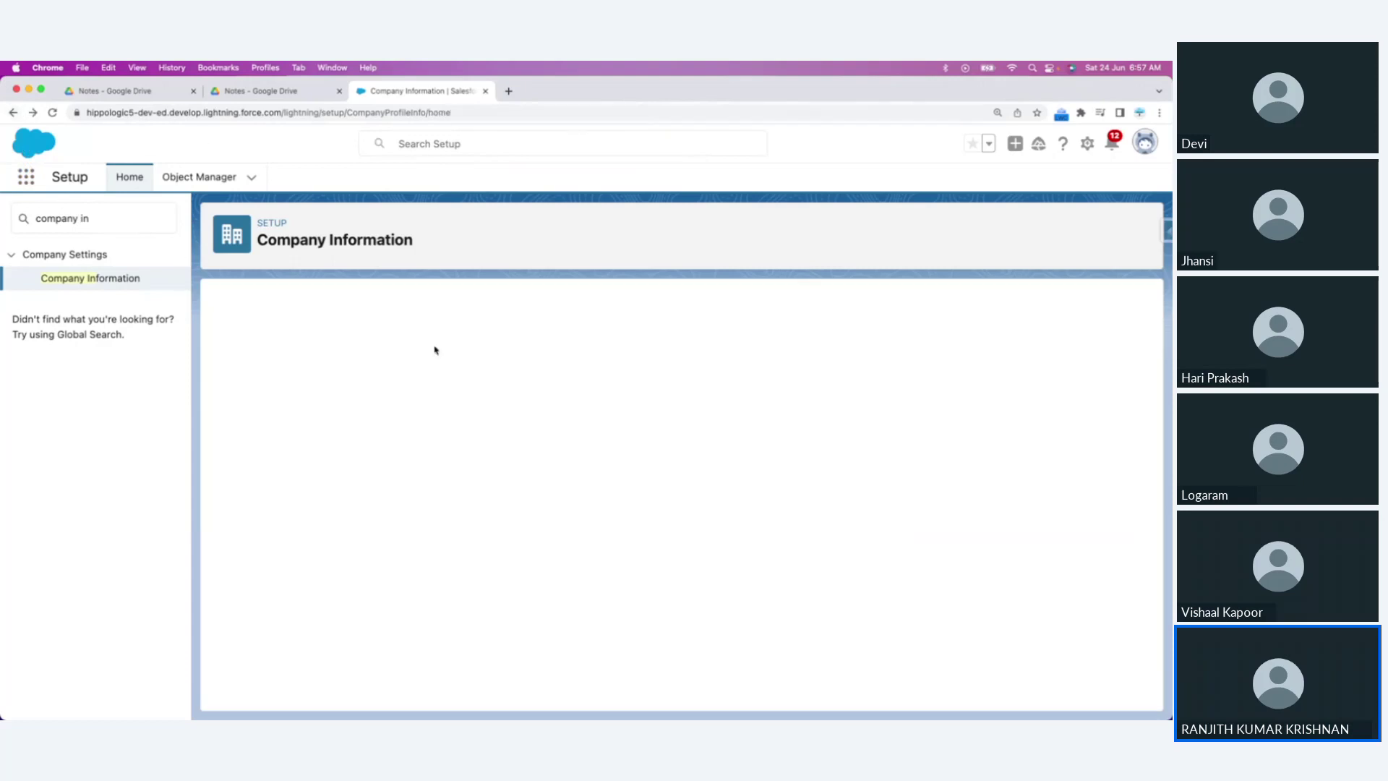
scroll(525, 542, down, 1)
scroll(525, 542, down, 5)
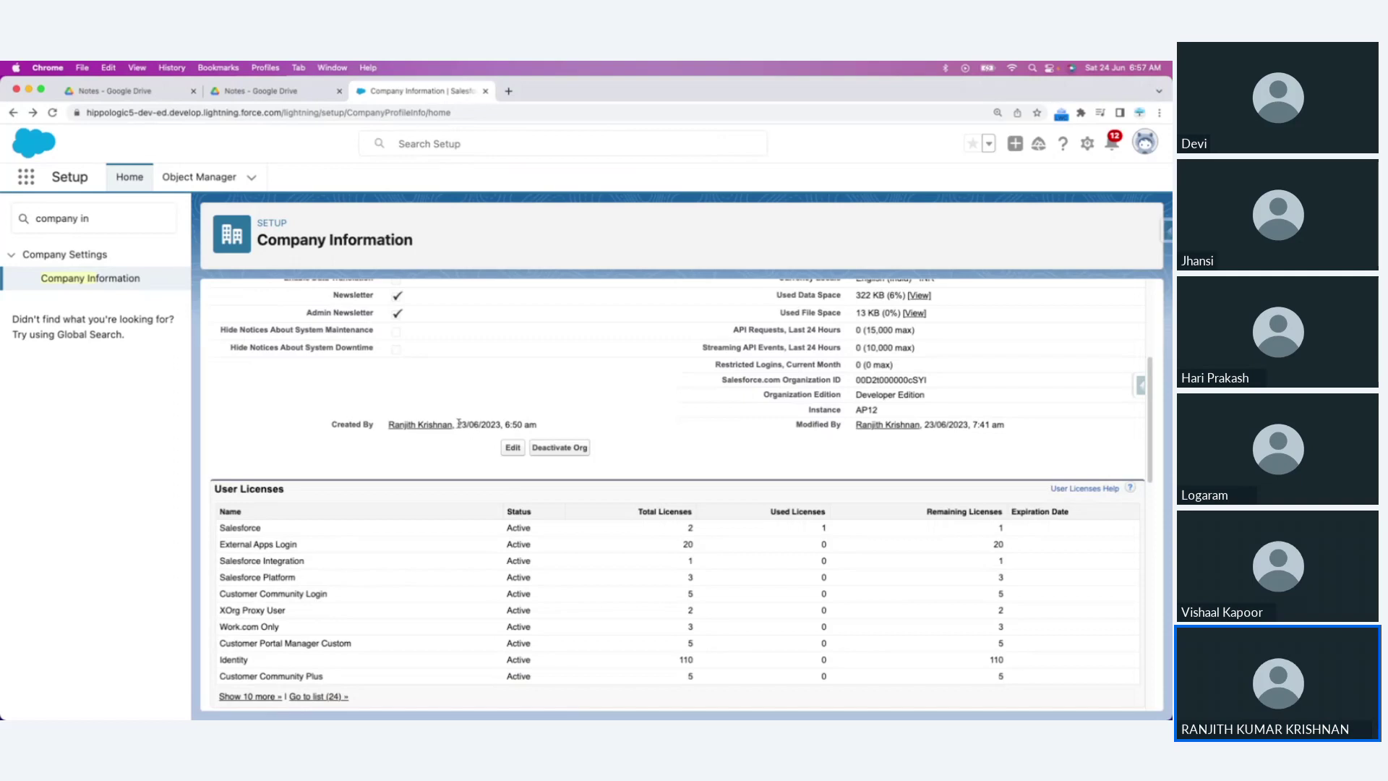
drag(456, 423, 495, 426)
drag(971, 424, 1004, 425)
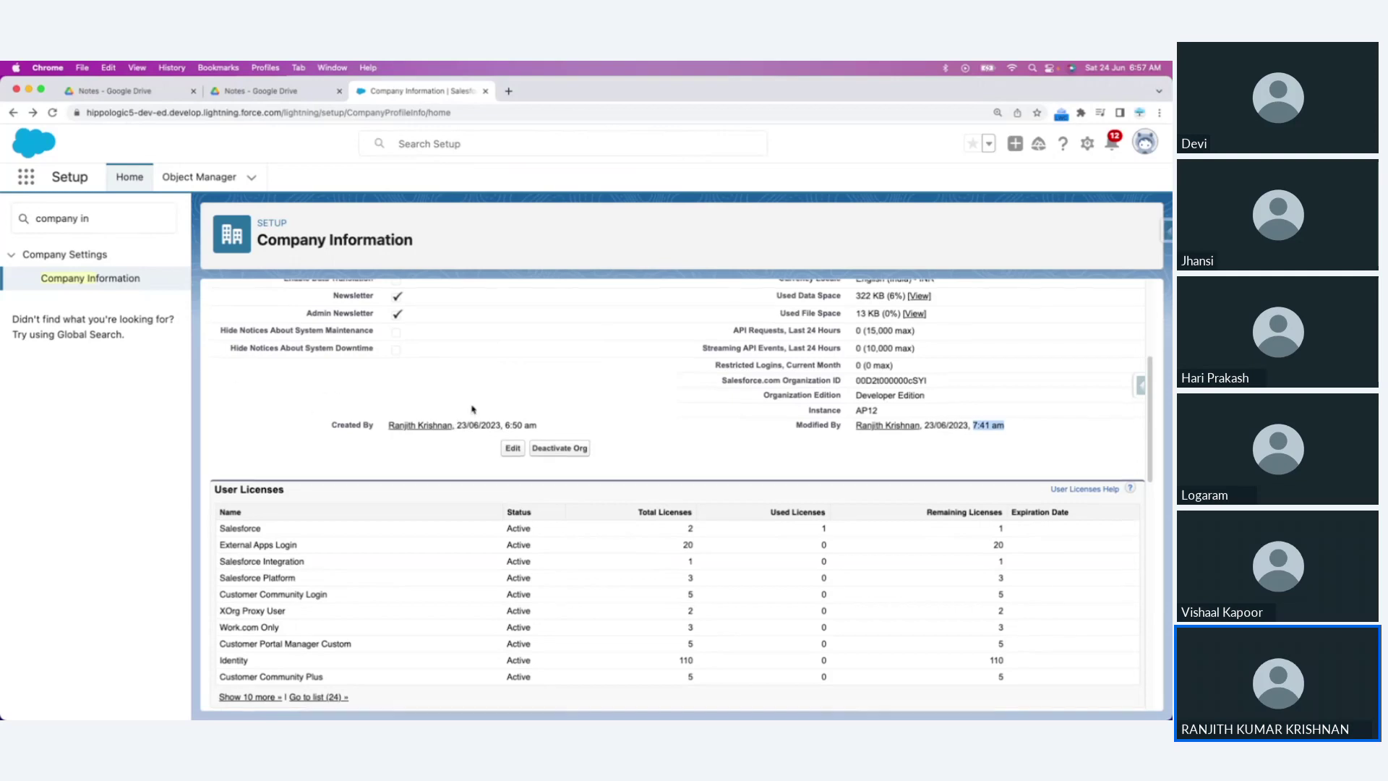
scroll(472, 409, up, 5)
scroll(732, 566, down, 1)
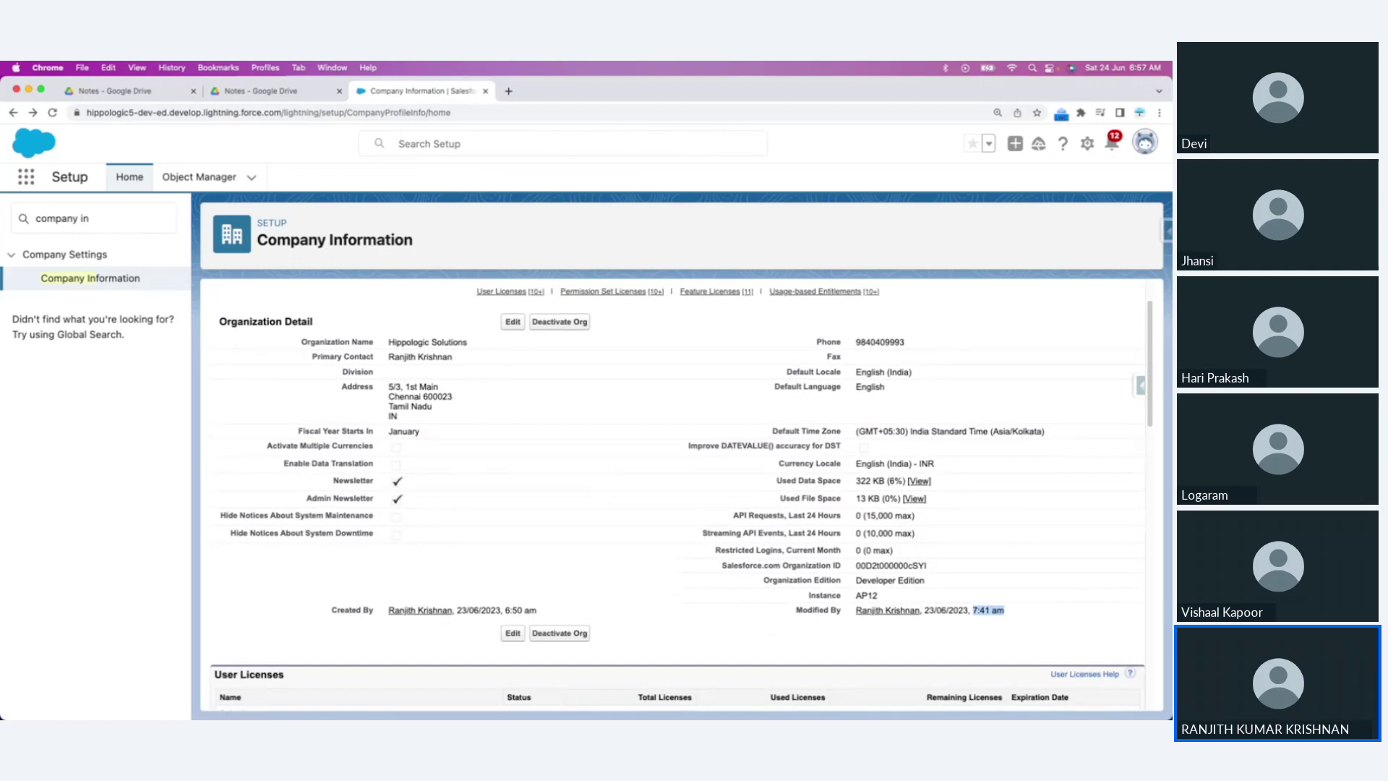
Step: Open the Service app in a new browser tab and close its Guidance Center tip and panel
click(26, 176)
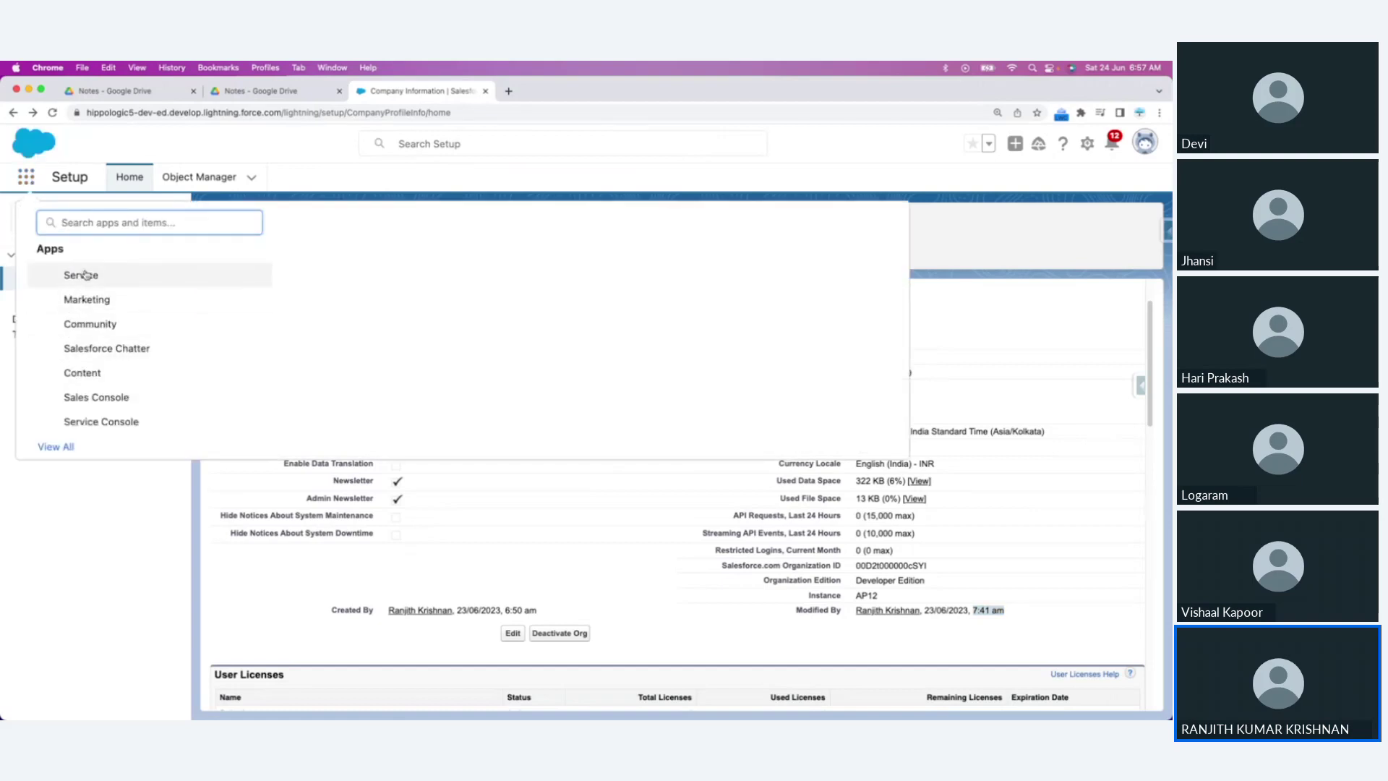
super+click(81, 275)
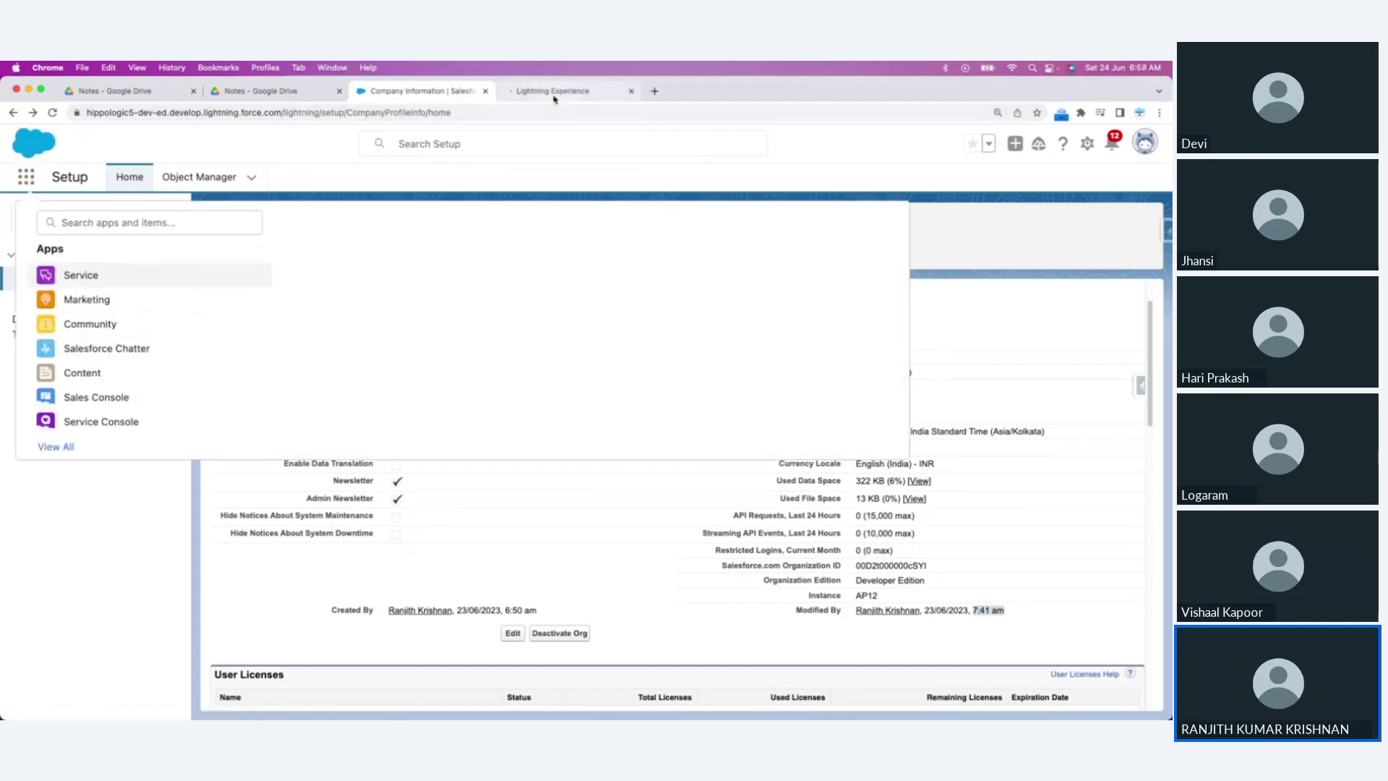
click(553, 97)
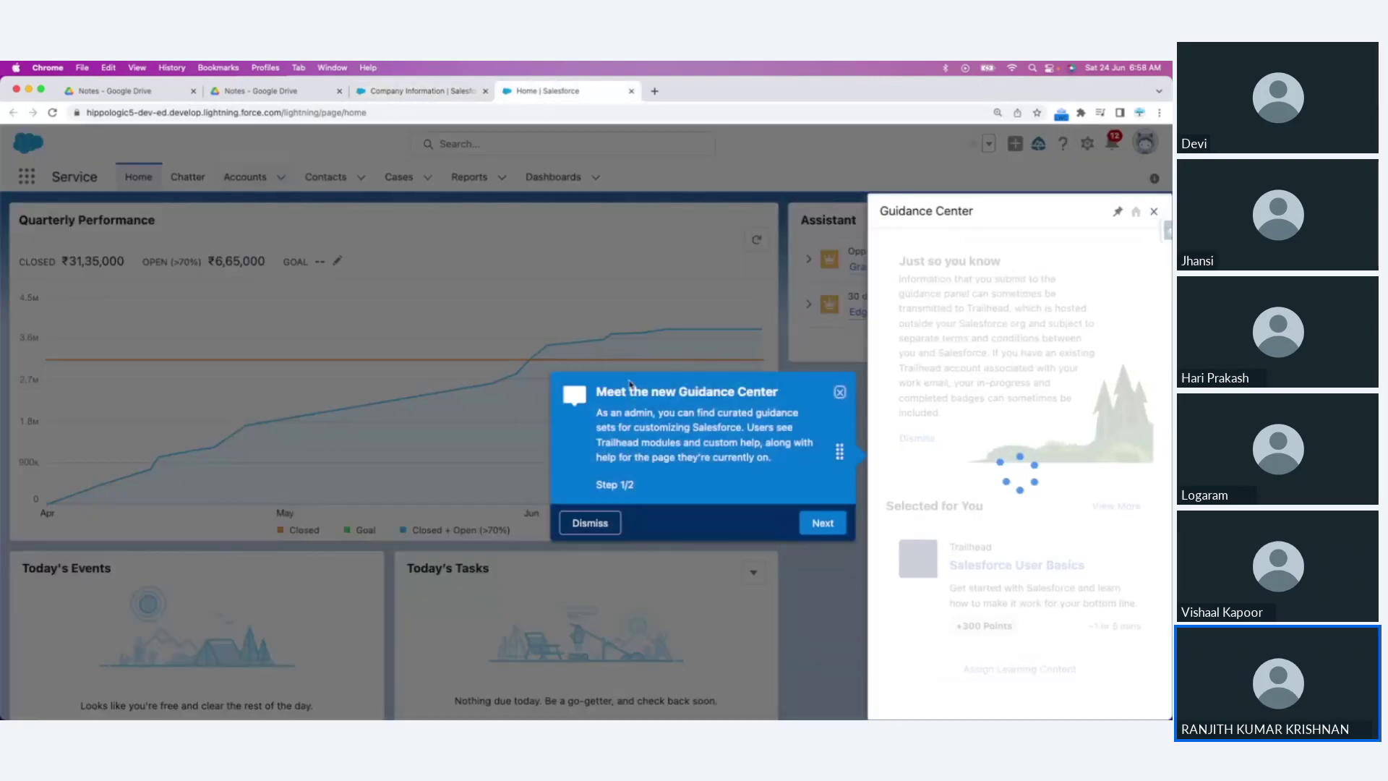
click(840, 392)
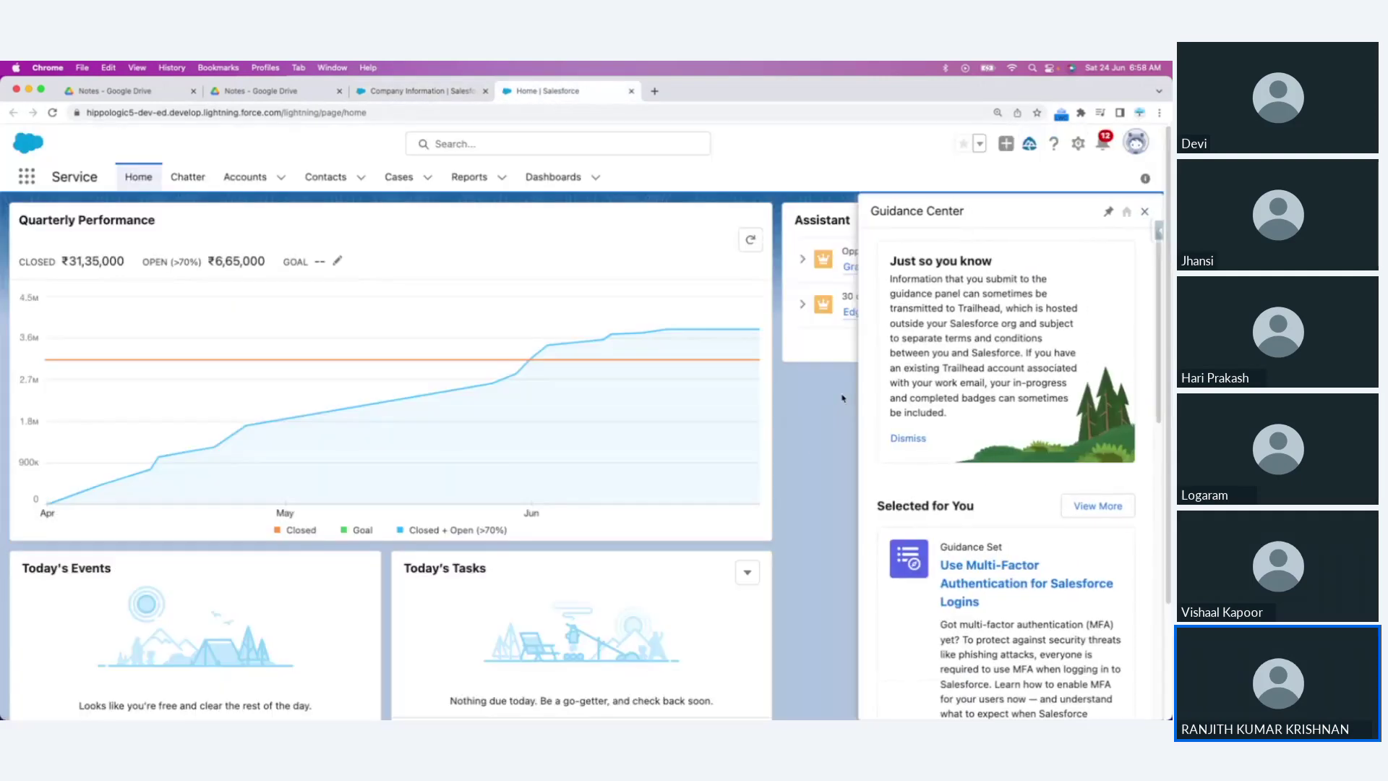
click(1144, 211)
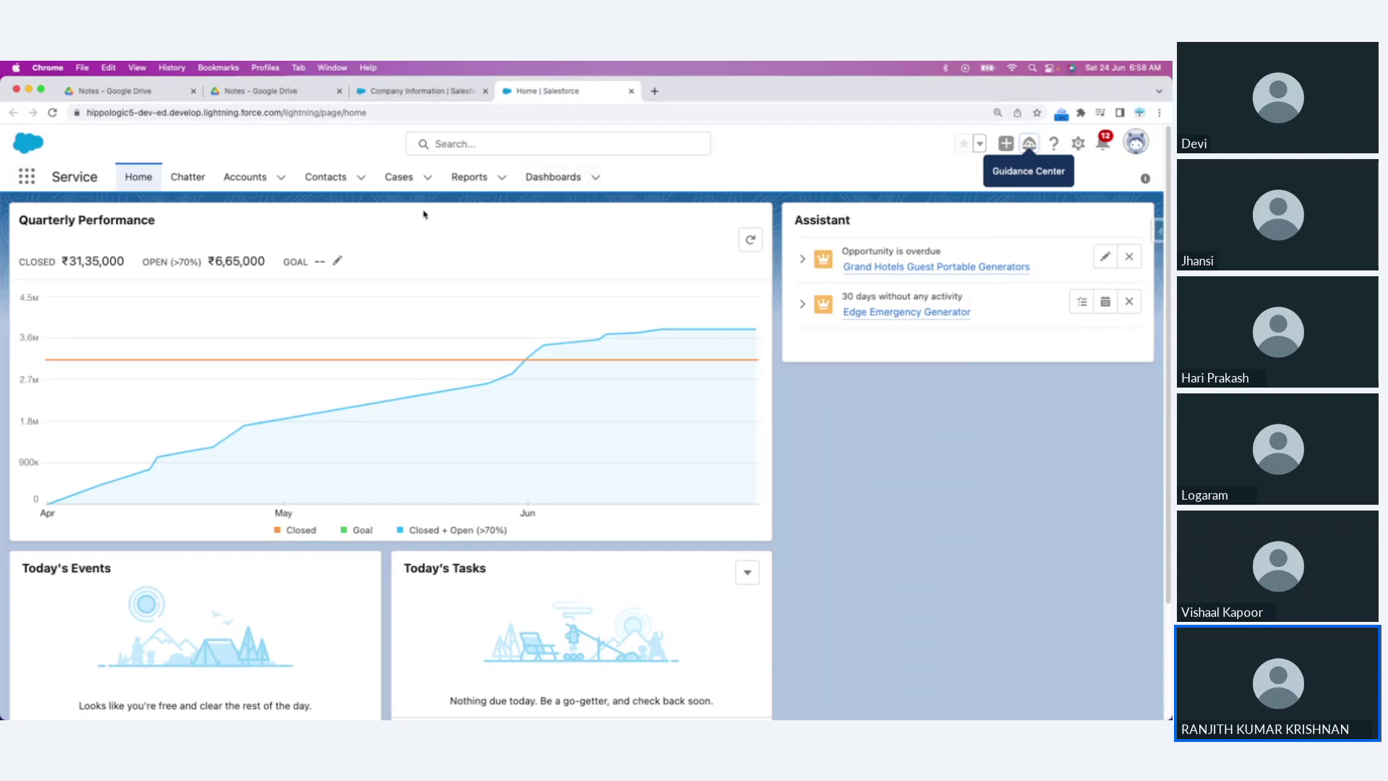
Step: Open Burlington Textiles Corp of America from the All Accounts list and highlight the Last Modified By date and time in its details
click(245, 176)
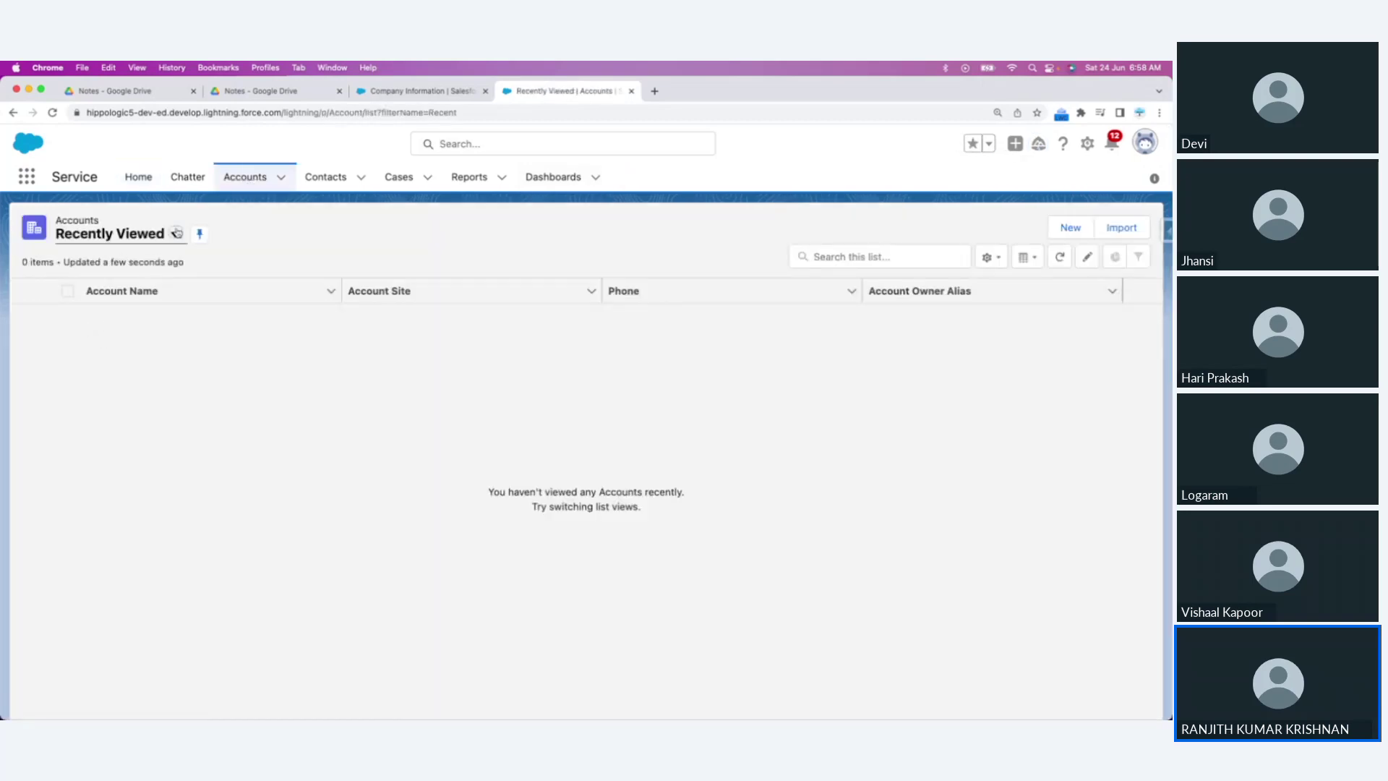
click(175, 234)
click(115, 286)
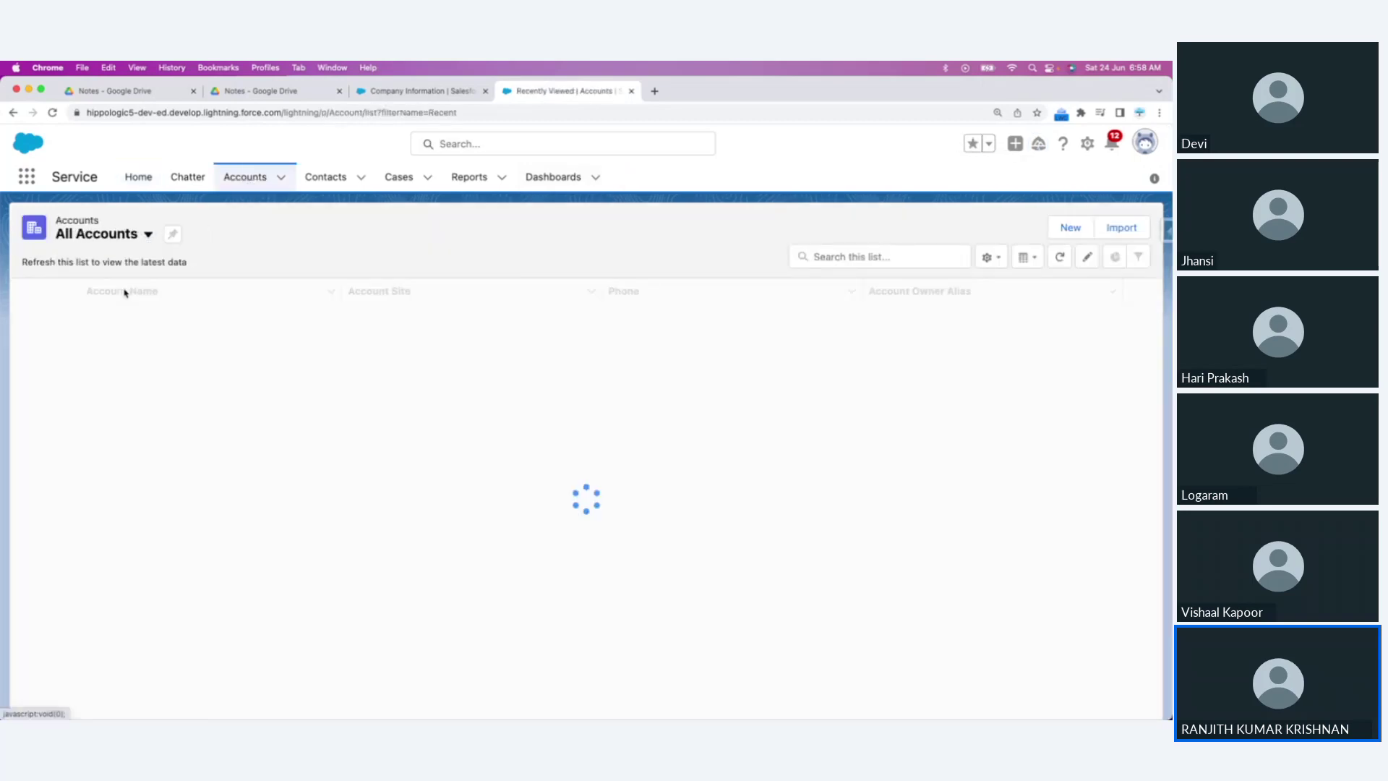
click(140, 317)
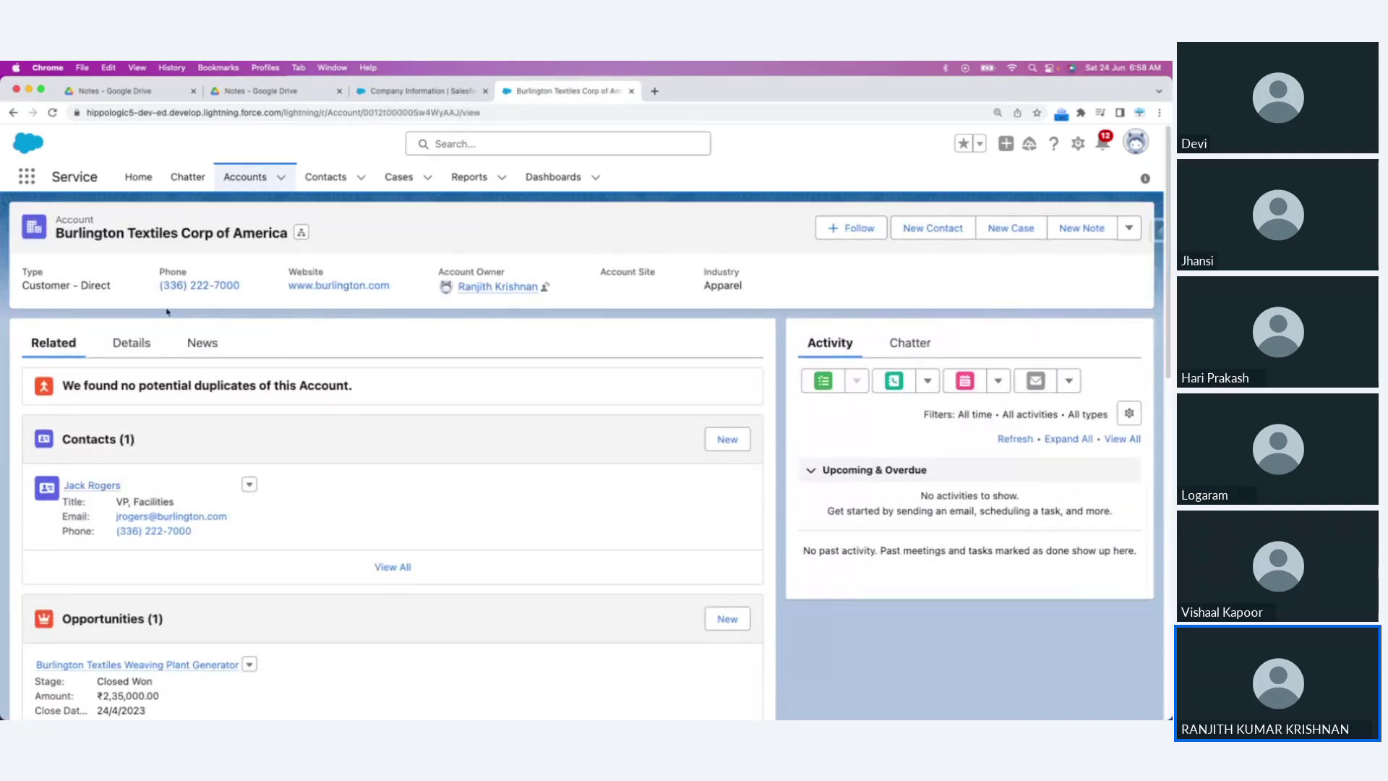
click(131, 342)
scroll(604, 539, down, 2)
scroll(605, 540, down, 5)
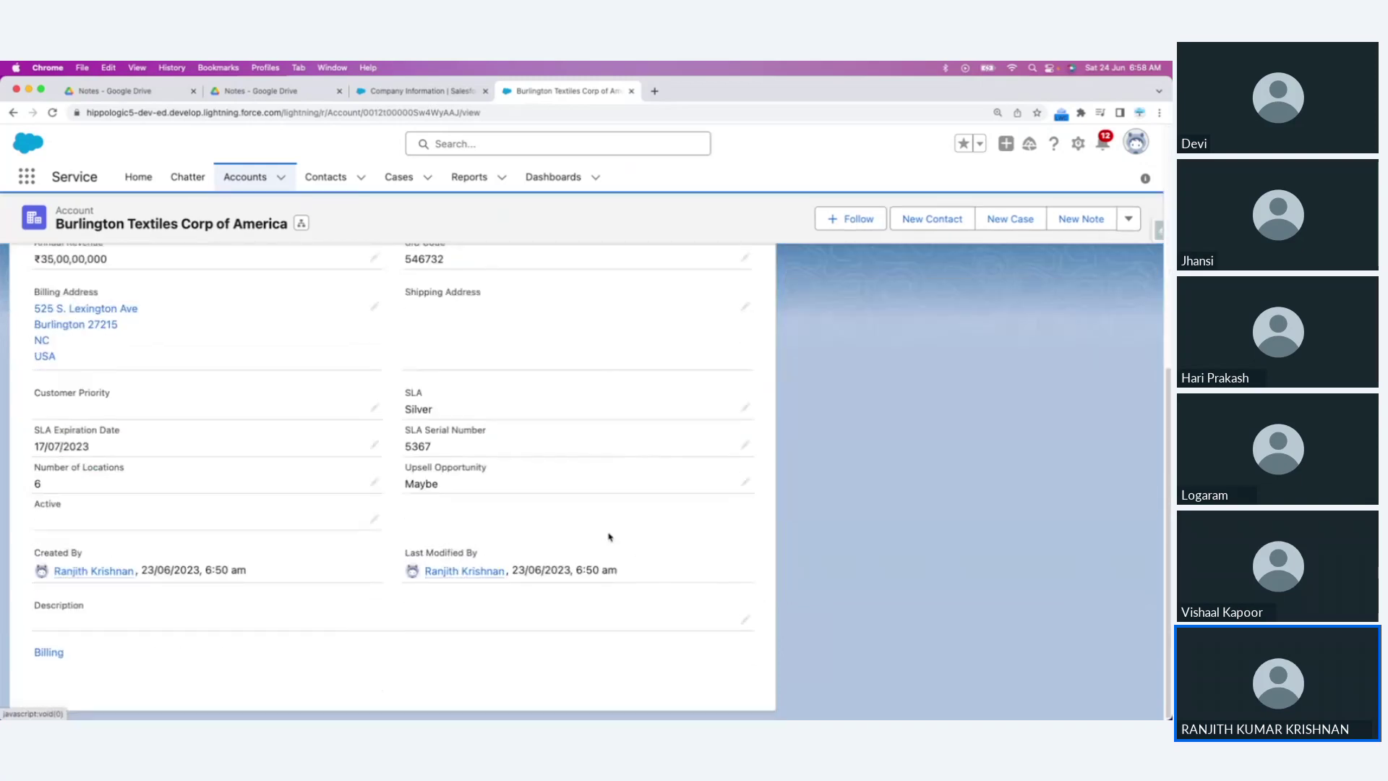
drag(513, 572, 648, 574)
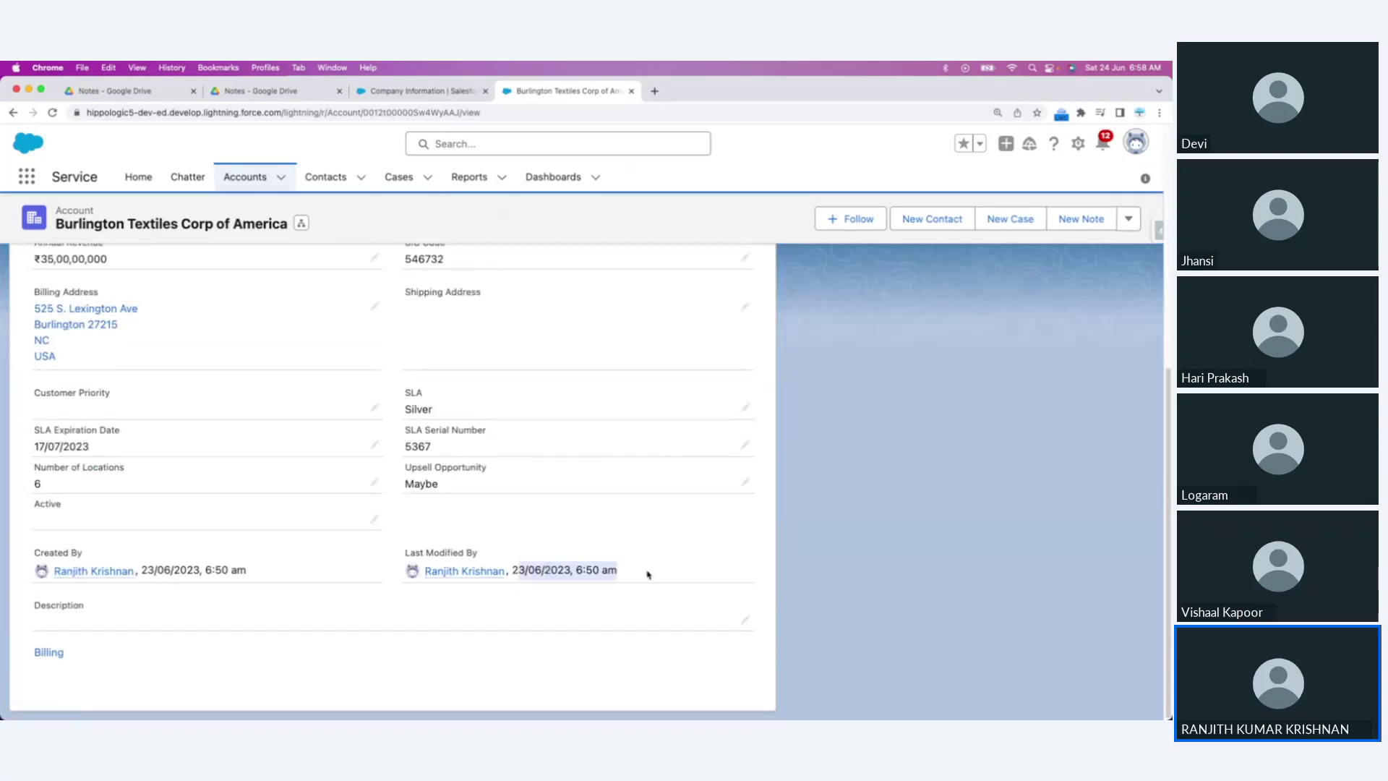
Step: Switch back to Light Notepad and add "(united States)" after "English" in the MM/DD/YYY example
key(super+Tab)
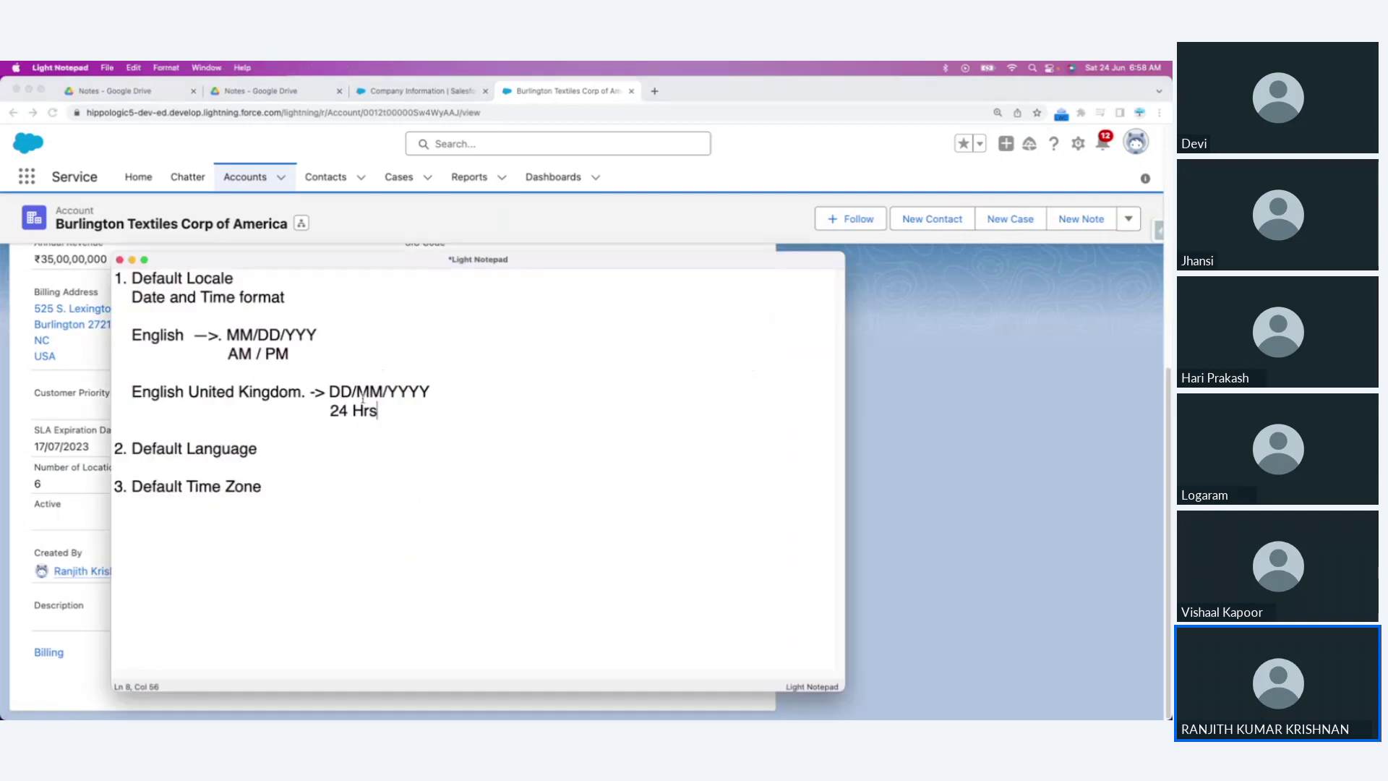
click(193, 334)
key(Left)
text((united )
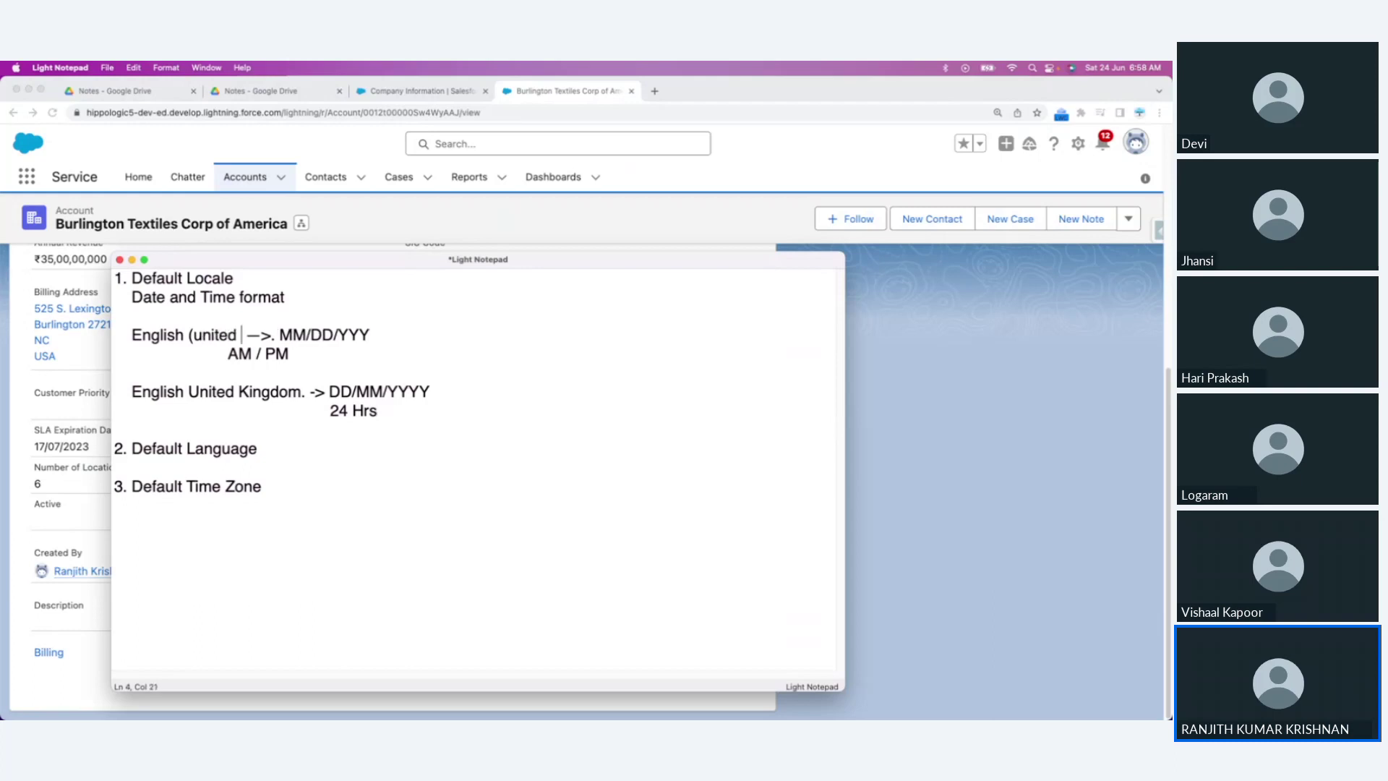
text(States))
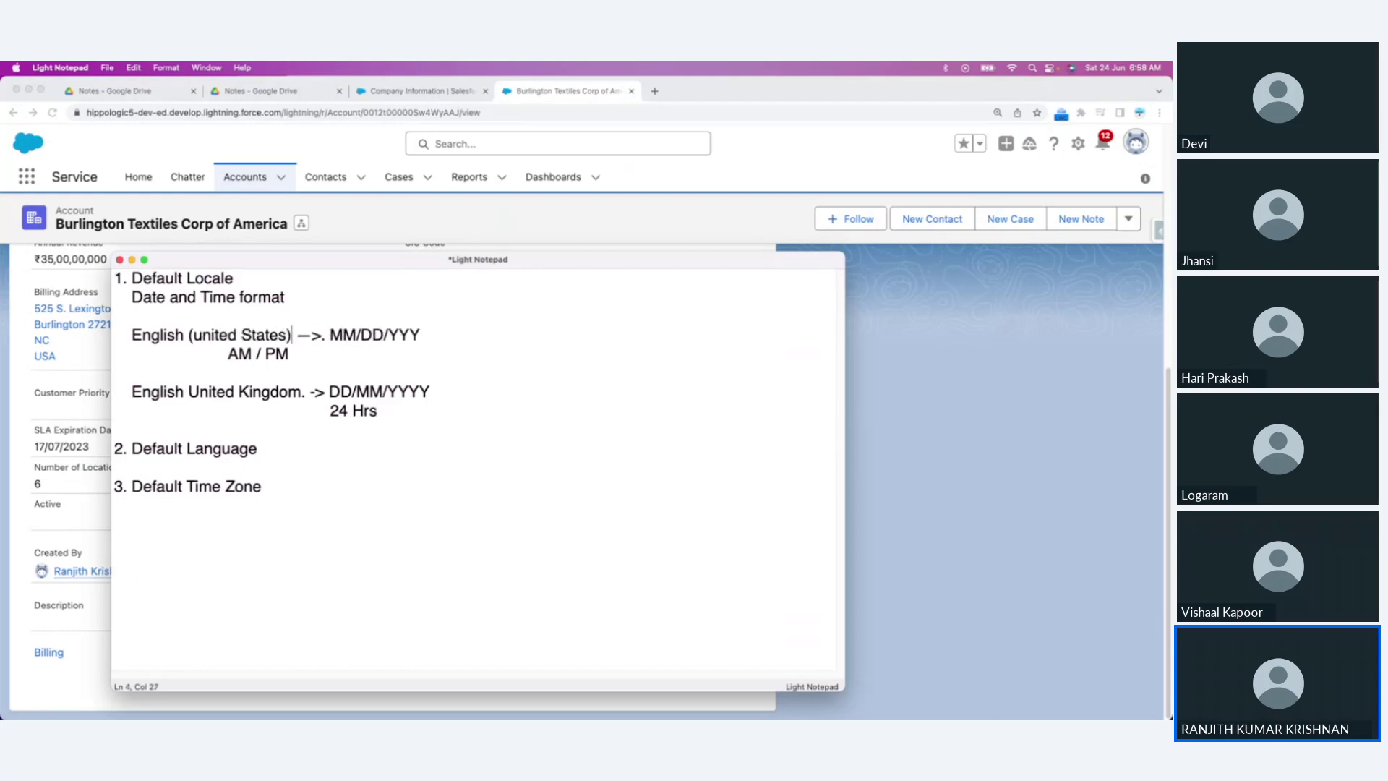
Step: Indent the "AM / PM" line further beneath the MM/DD/YYY format and delete it from the English (united States) example
key(Down)
key(Left)
key(Left)
key(Left)
key(Left)
key(Tab)
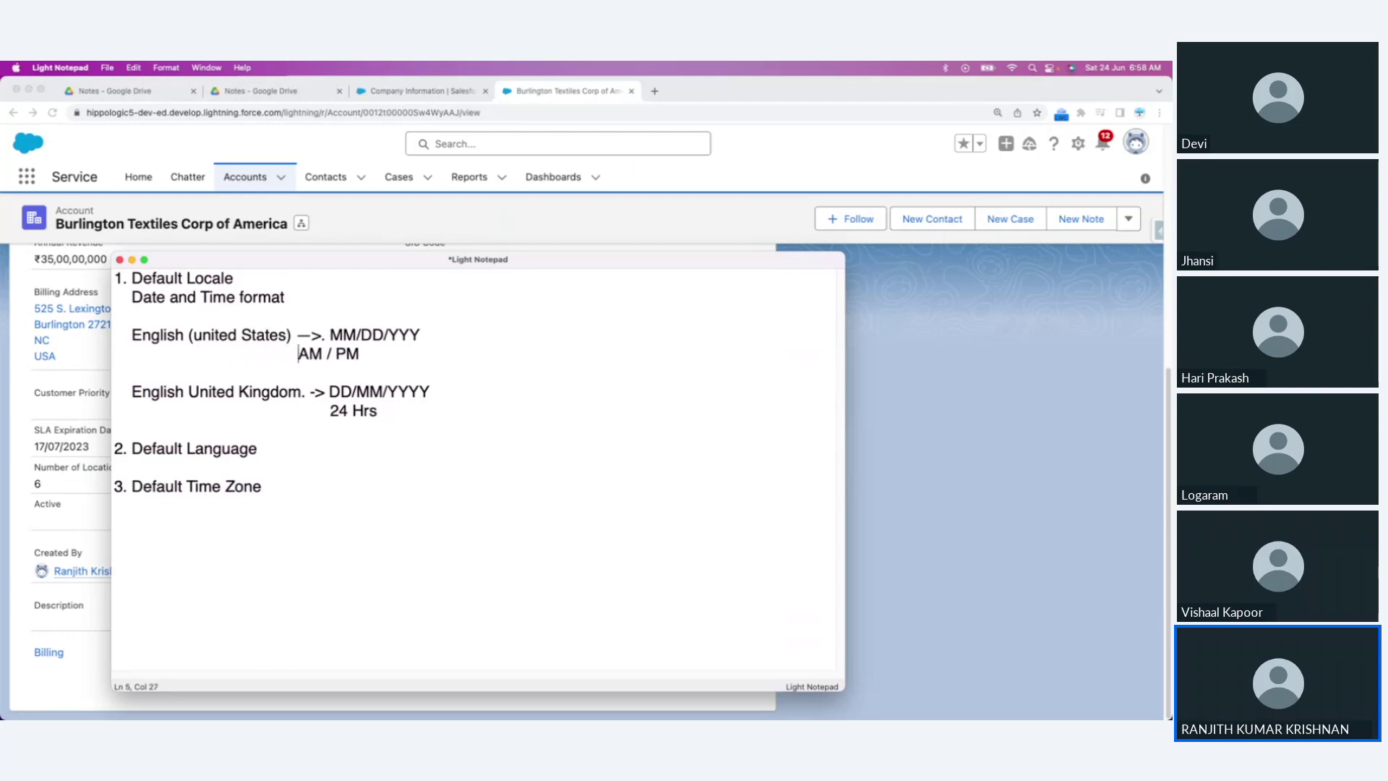
key(shift+Right)
key(shift+Right)
key(shift+Right)
key(shift+Right)
key(shift+Right)
key(shift+Right)
key(shift+Right)
key(shift+Right)
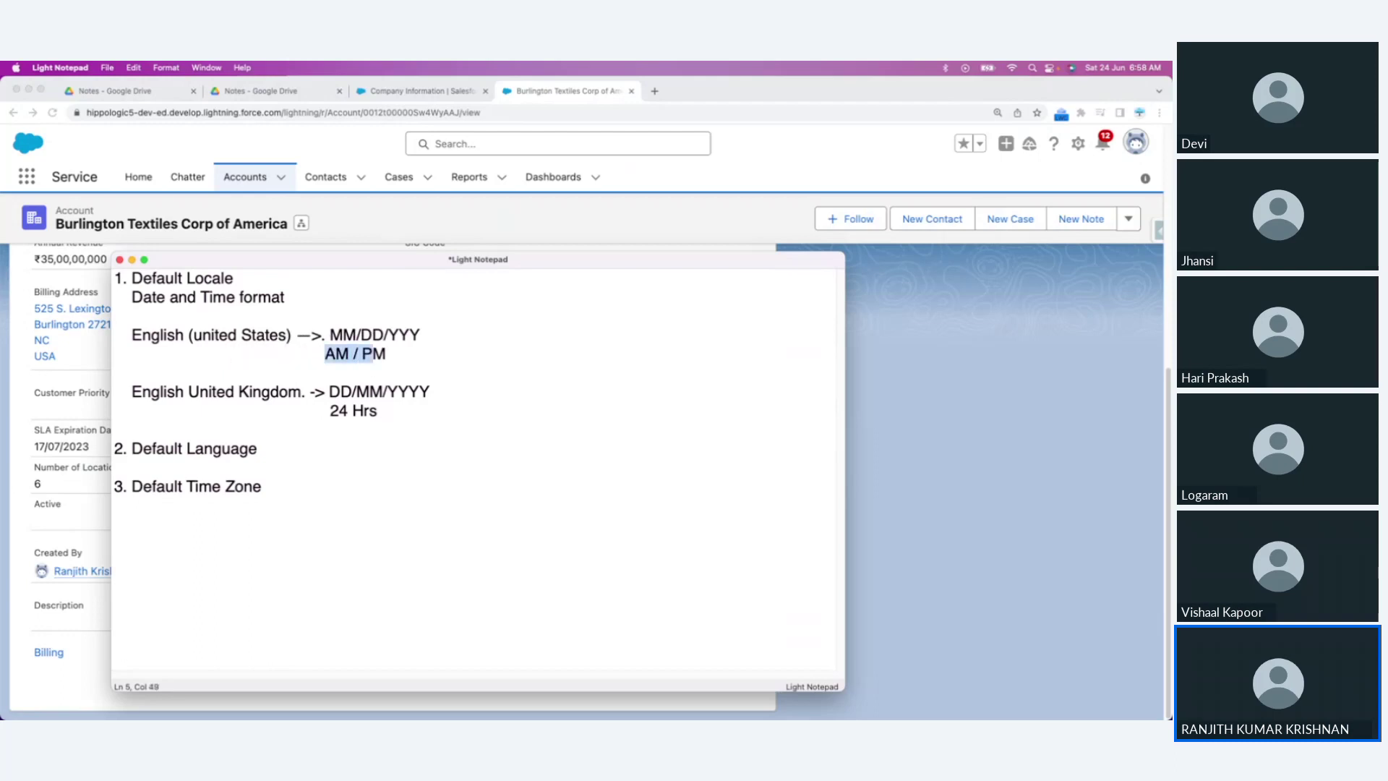
key(BackSpace)
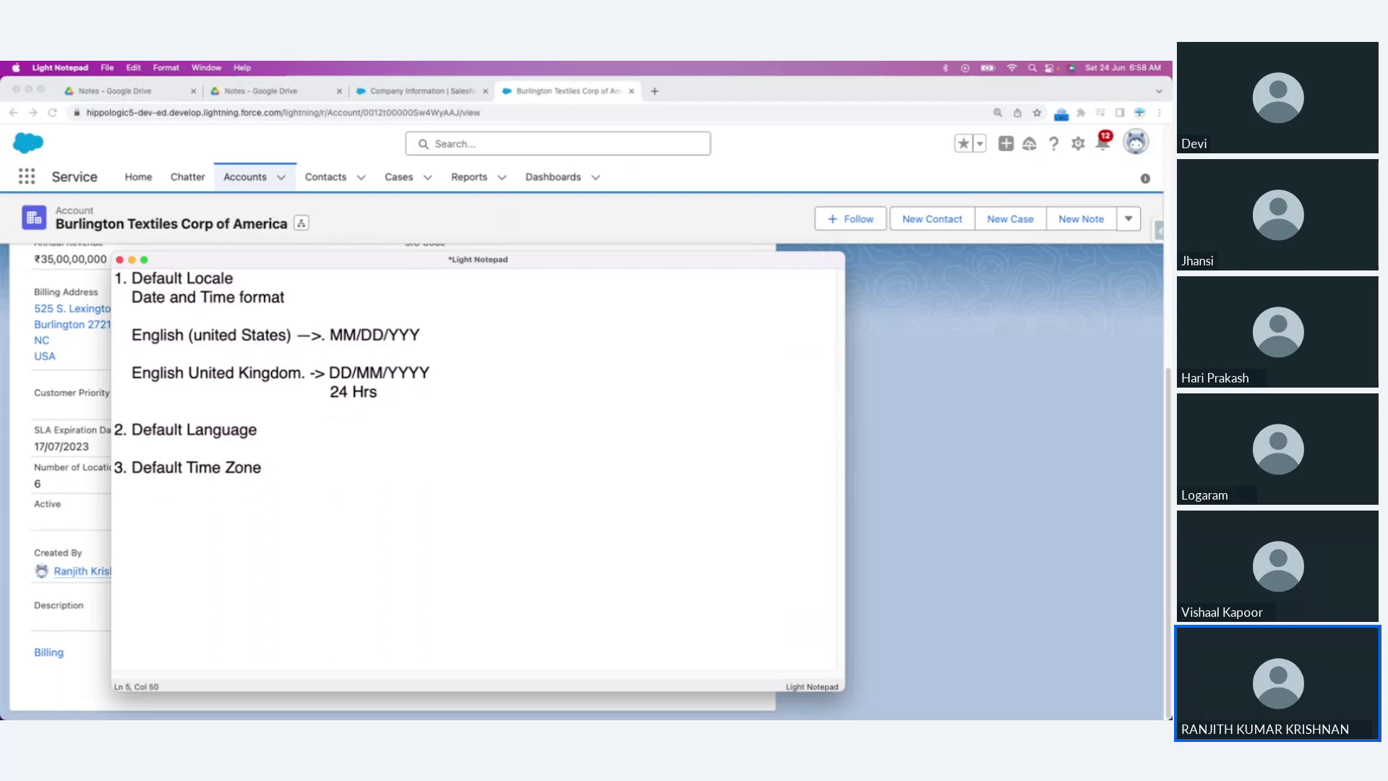
Step: Add "24 hrs" beneath the MM/DD/YYY format and insert "/ India" after "English United Kingdom" in the notes
text(24 hrs)
key(Return)
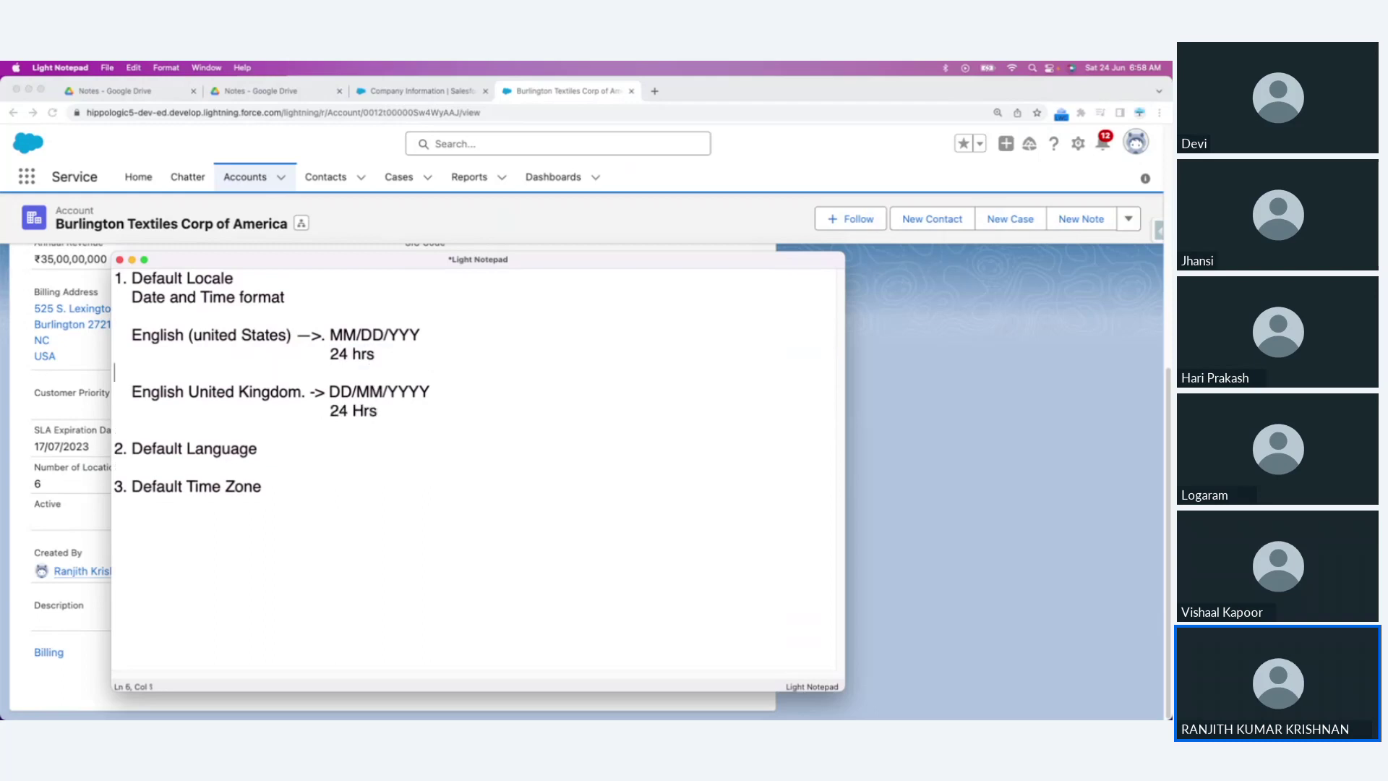
key(Right)
key(Right)
key(Right)
key(Right)
key(Right)
key(Right)
key(Right)
key(Right)
key(Right)
key(Right)
key(Right)
key(Right)
click(215, 391)
key(Right)
key(Right)
key(Right)
key(Right)
key(BackSpace)
text(/ India)
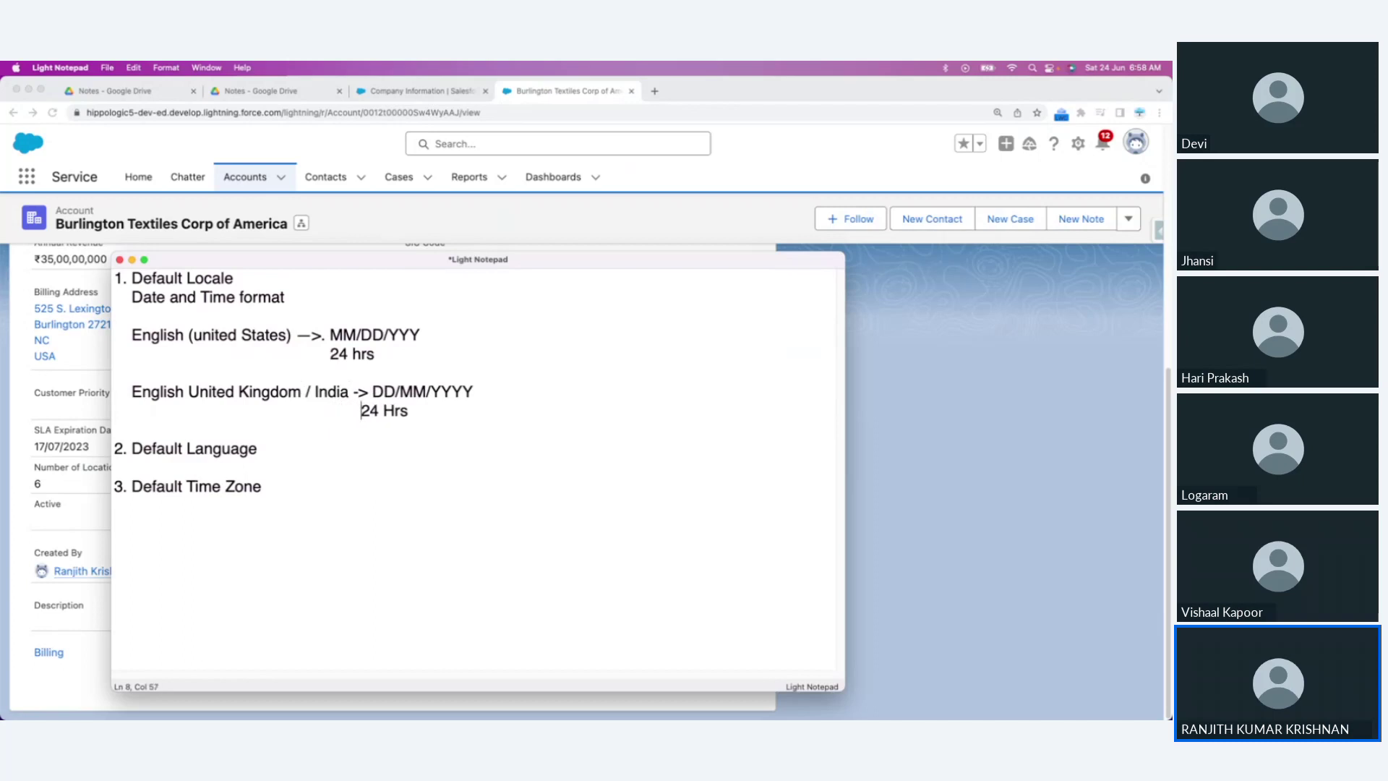
Step: Replace "24 Hrs" beneath the DD/MM/YYYY format with "AM / PM" and add a blank line after it
key(shift+Right)
key(shift+Right)
key(shift+Right)
key(shift+Right)
key(shift+Right)
key(shift+Right)
key(BackSpace)
text(AM / PM)
key(Return)
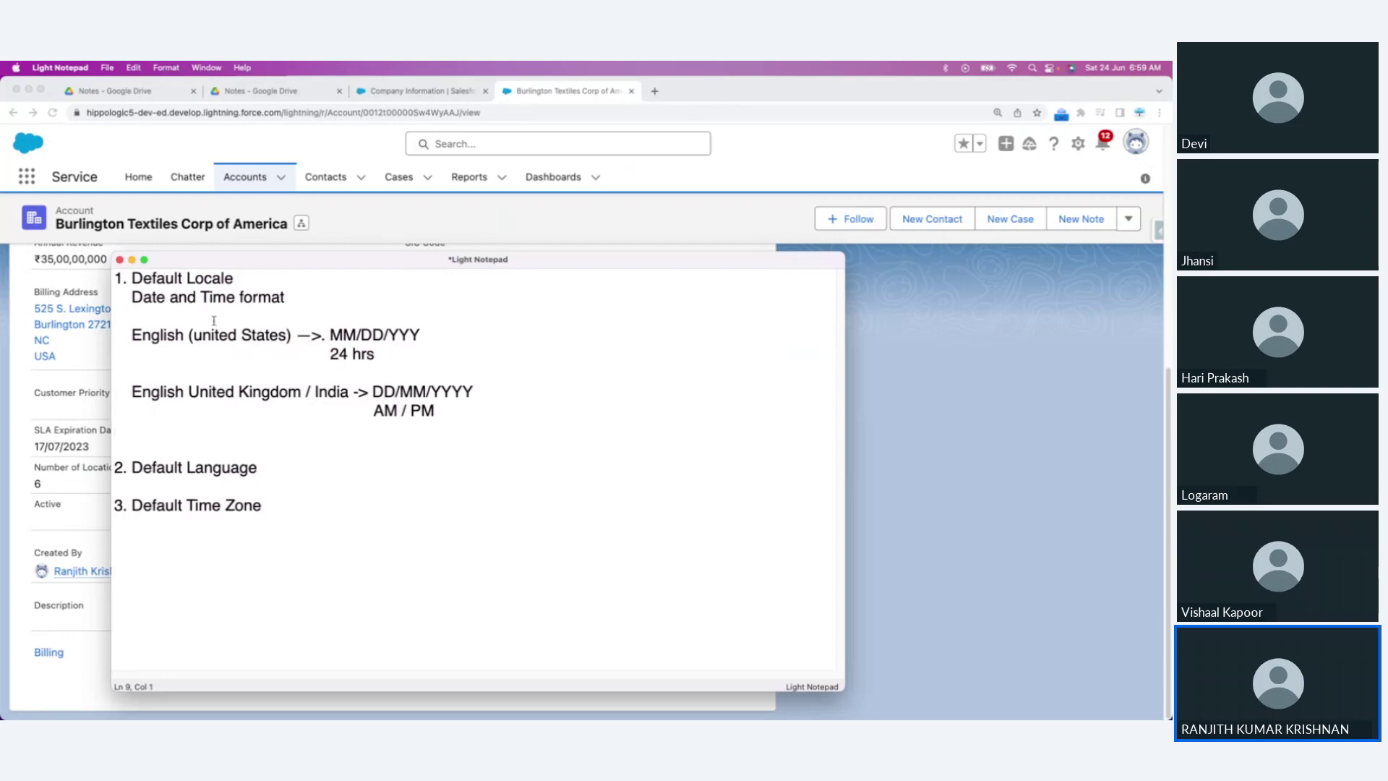
Step: Capitalise "United" in the English (United States) example and remove the period after its arrow
key(BackSpace)
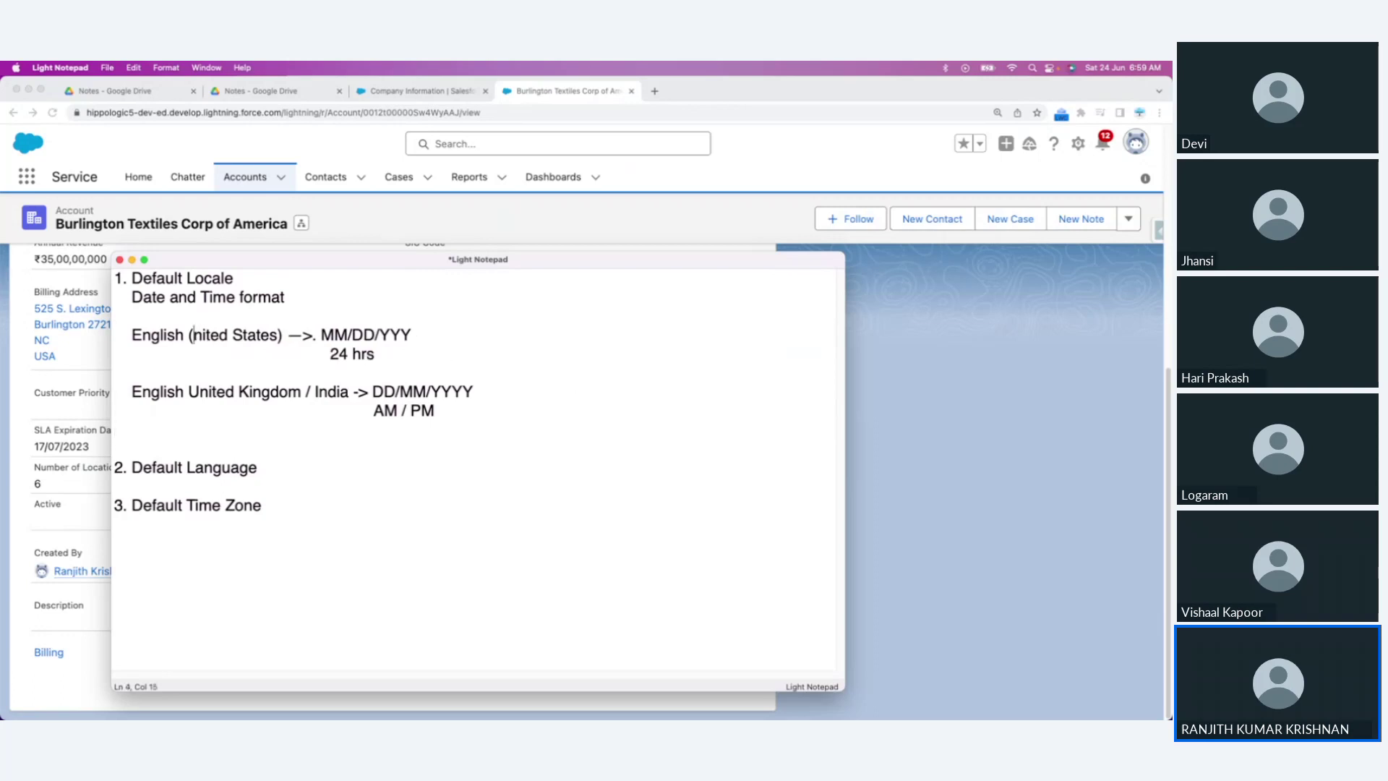
text(U)
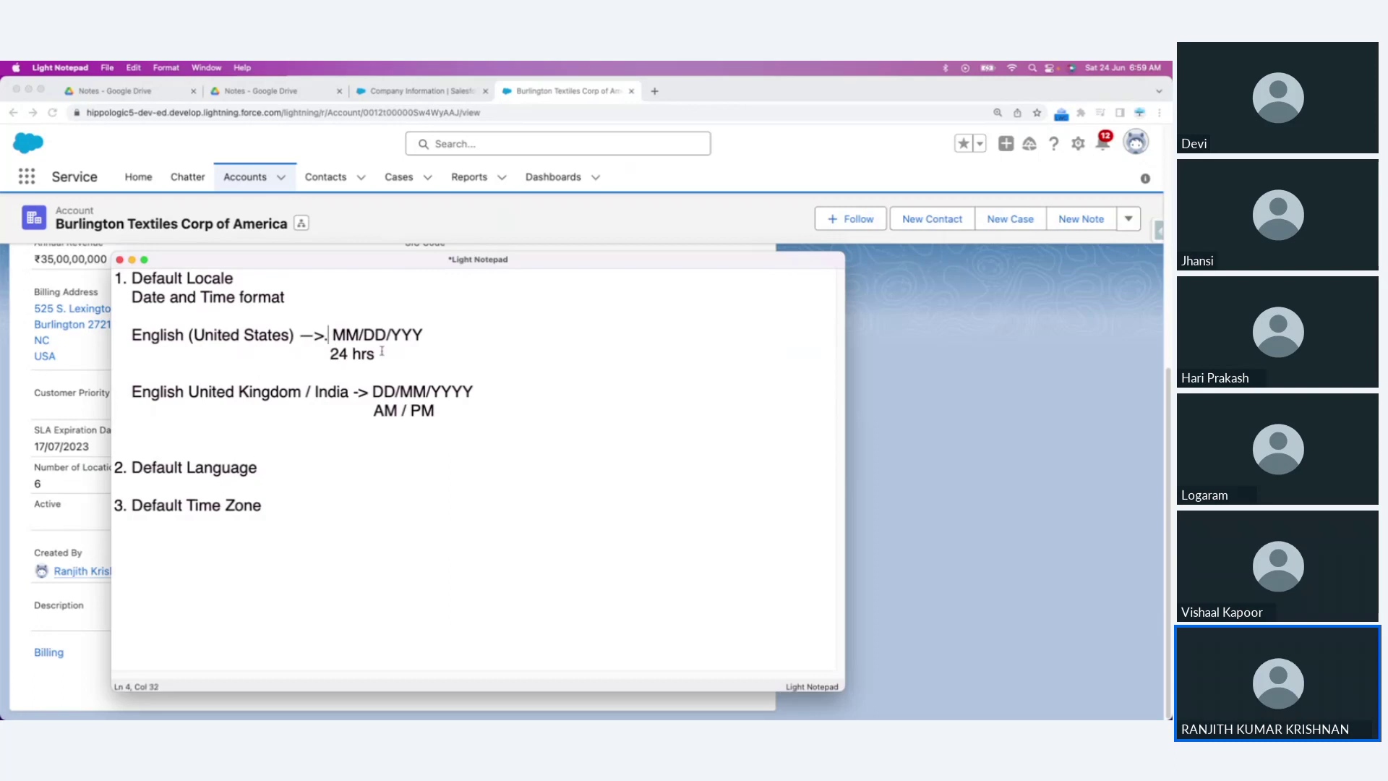
click(330, 354)
Step: Switch to Chrome and open the Company Information organization profile for editing
key(super+Tab)
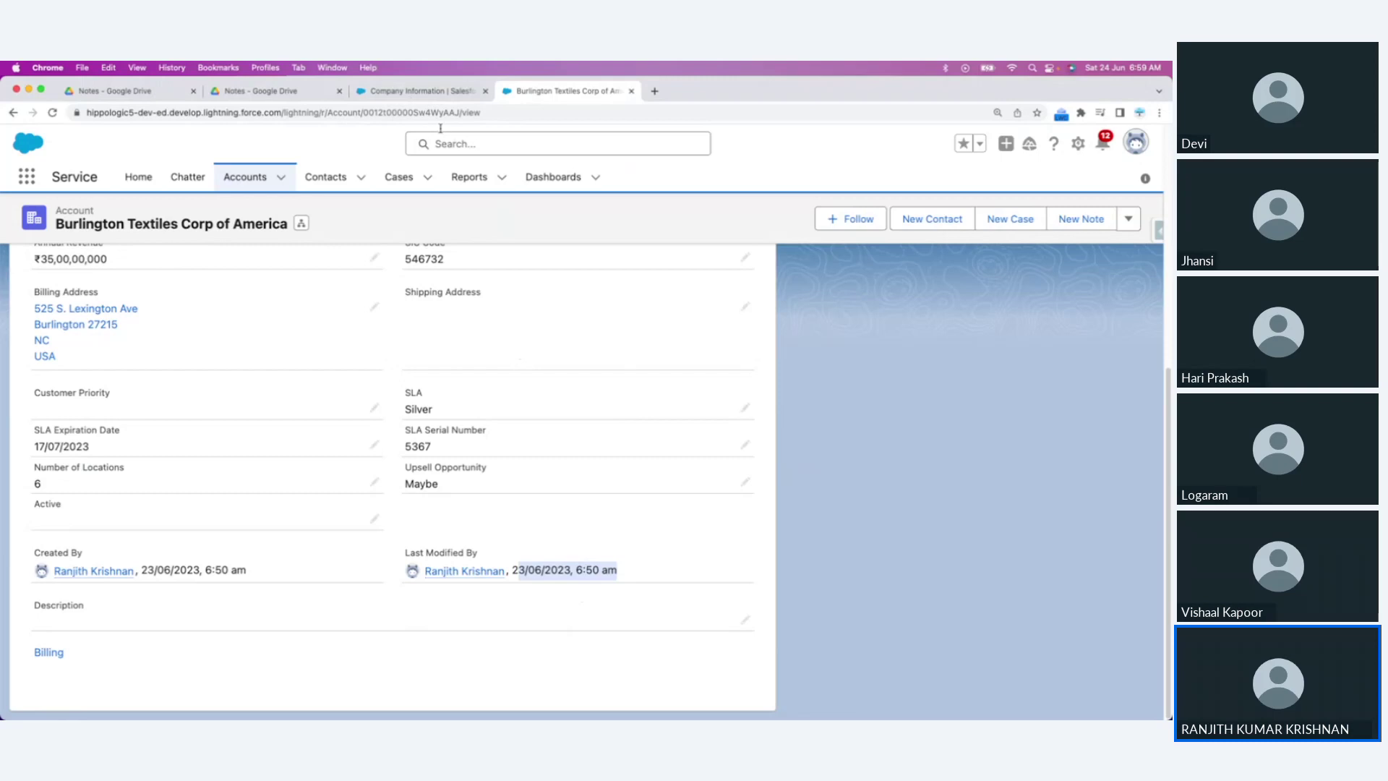
click(419, 91)
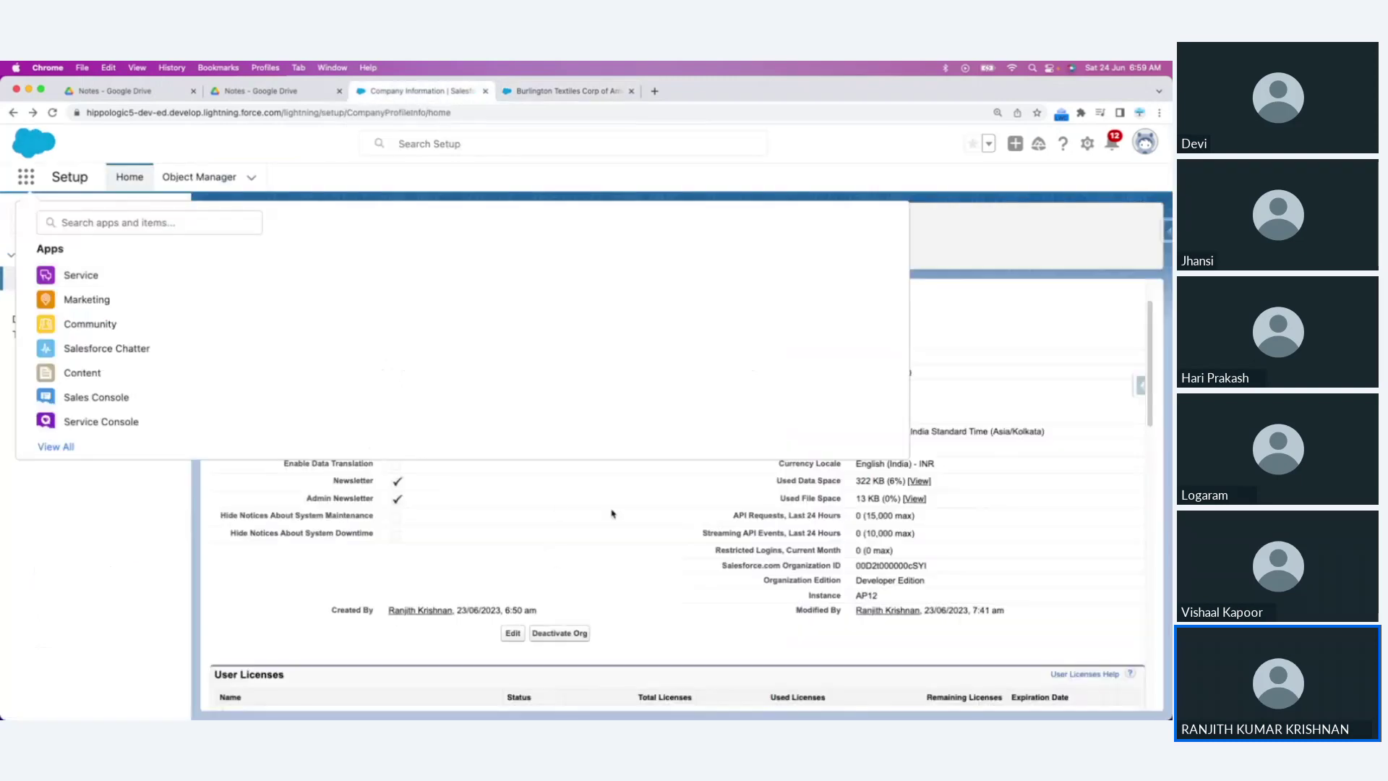
click(26, 179)
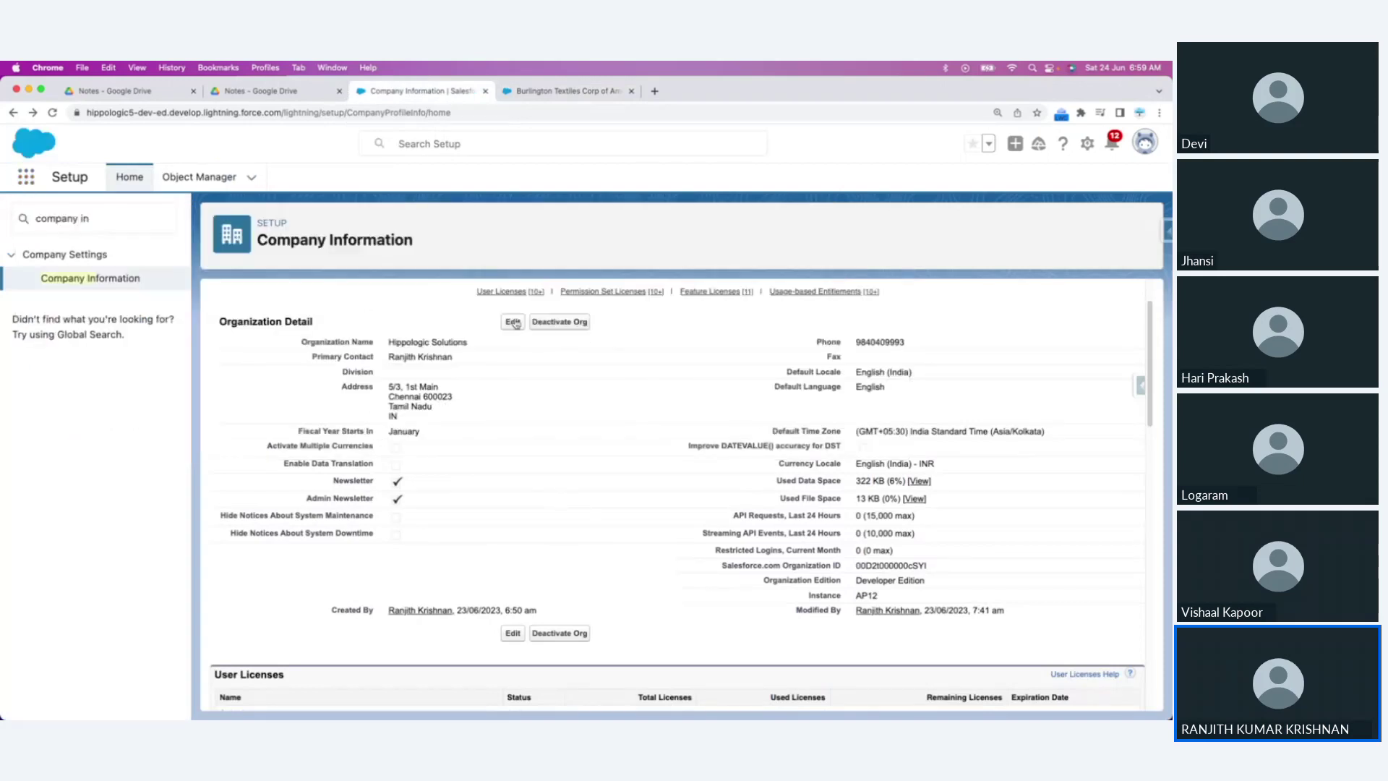
click(511, 322)
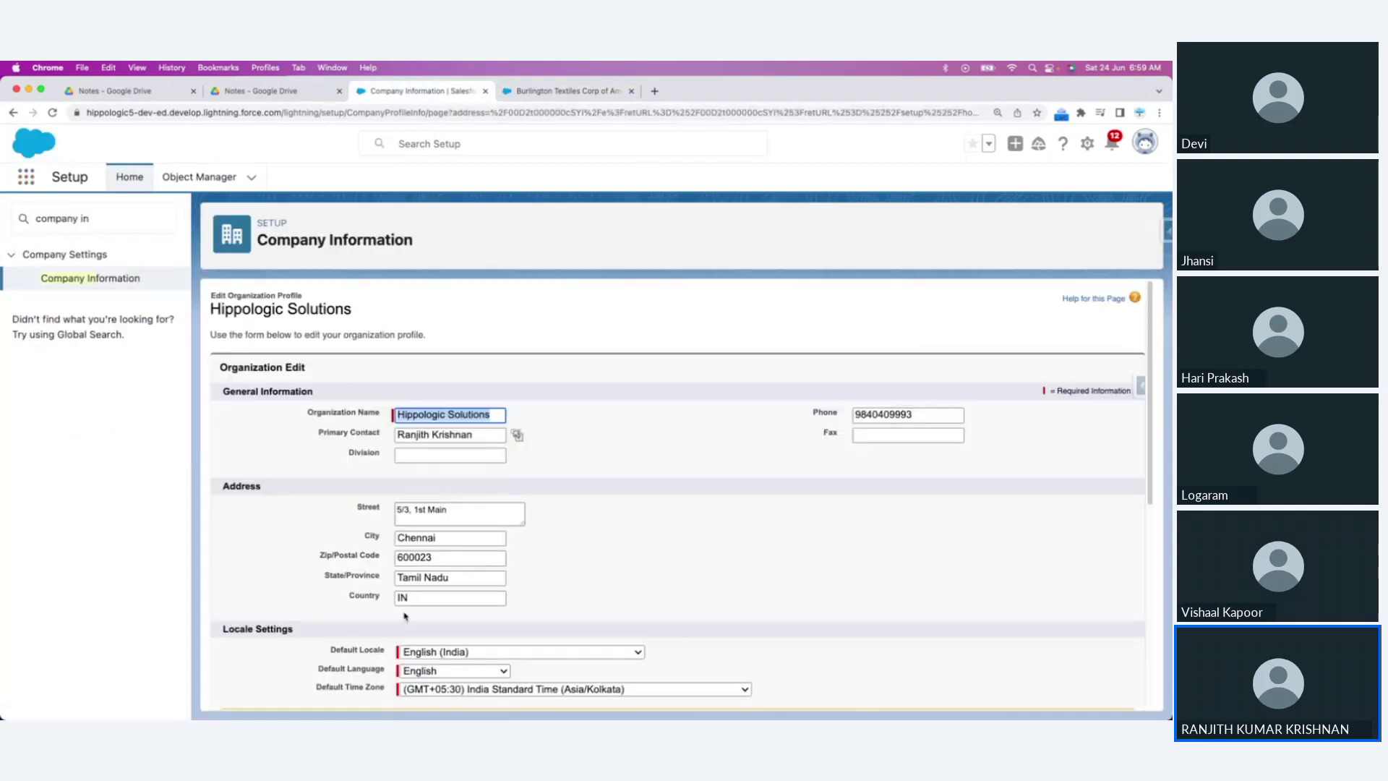
Step: Set the organization's Default Locale to English (United States) and save the profile
scroll(404, 615, down, 5)
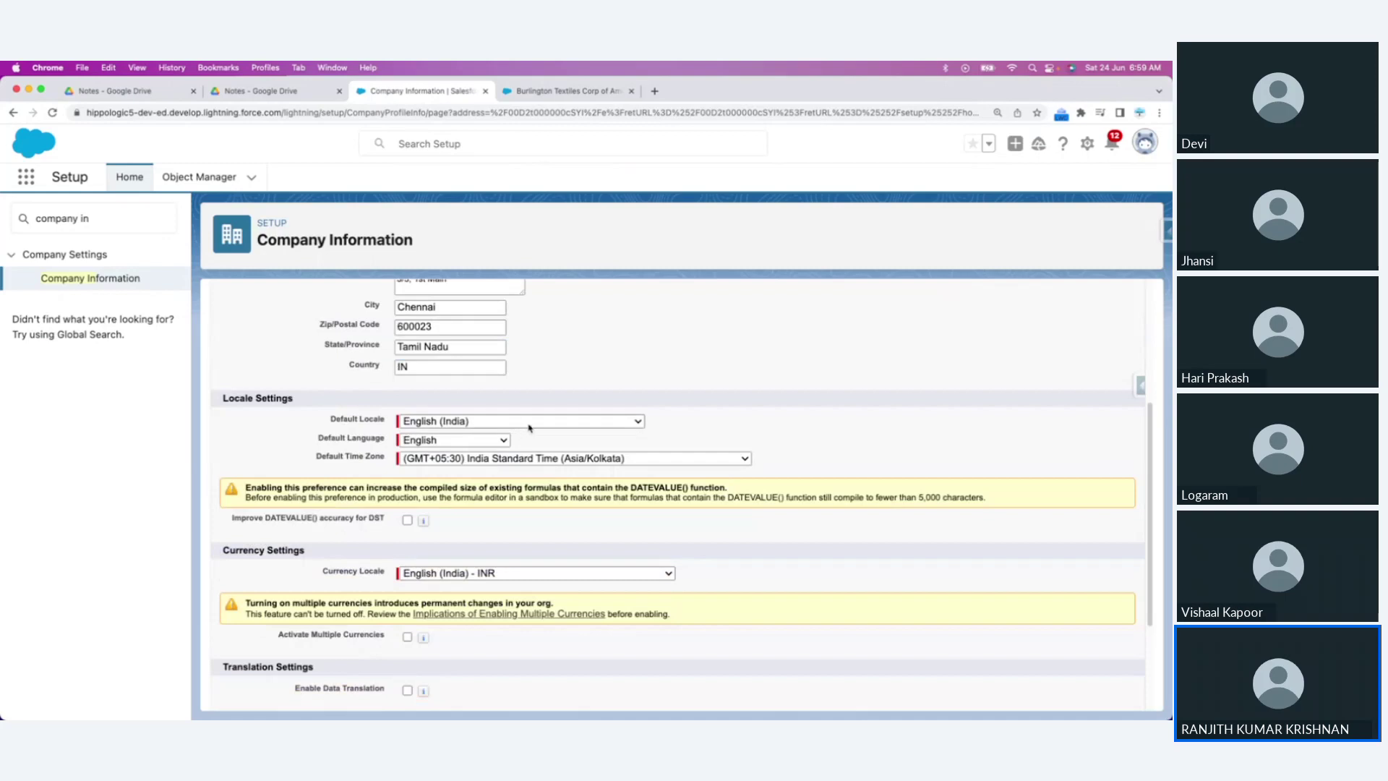
click(533, 422)
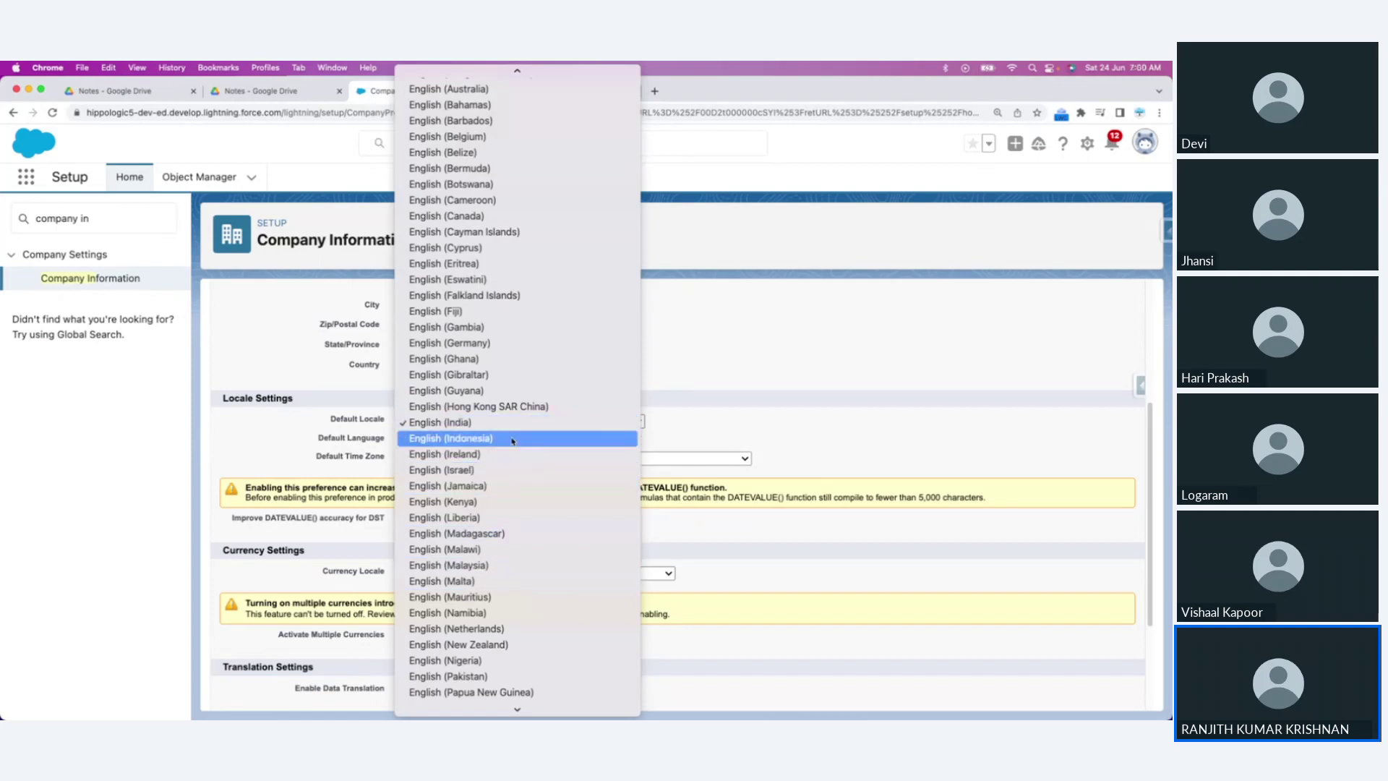
mouse_move(519, 713)
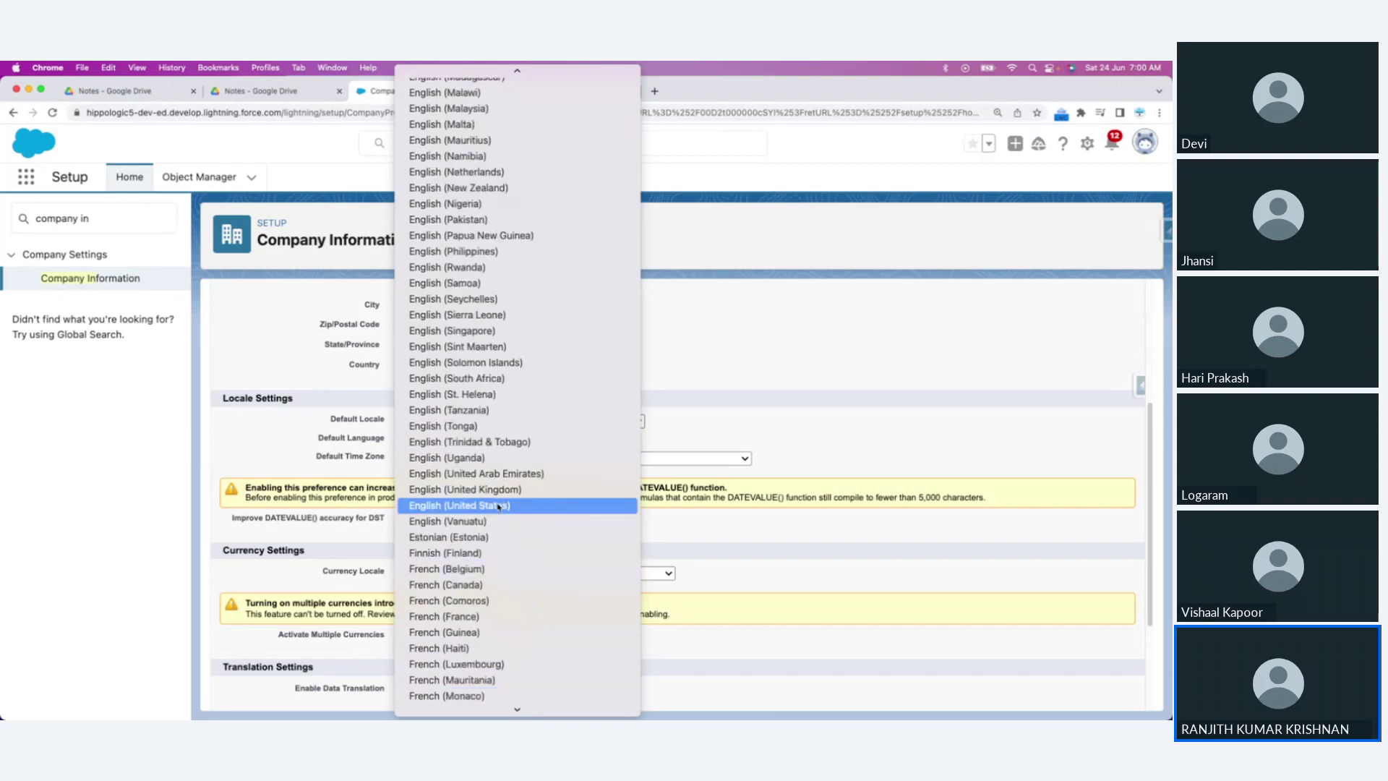
click(498, 506)
scroll(474, 676, down, 3)
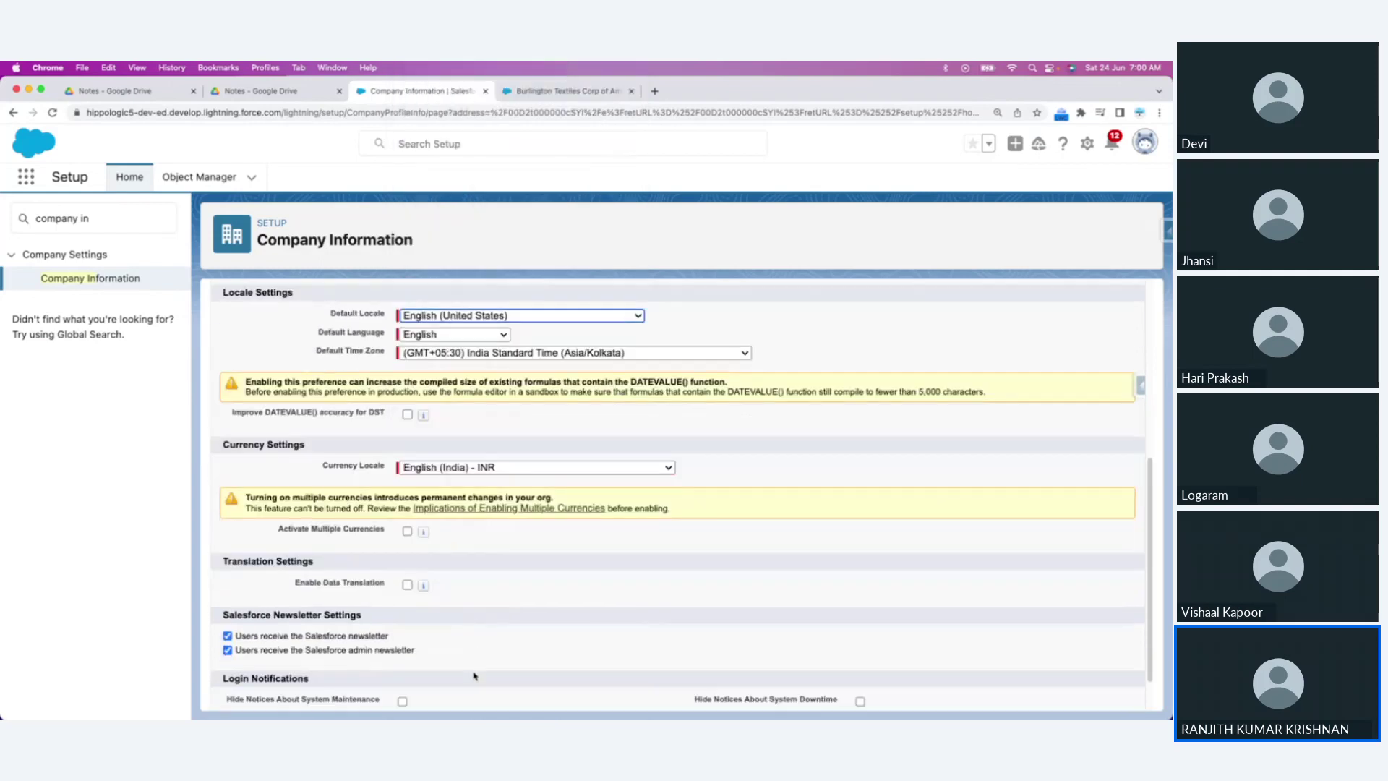
scroll(475, 676, down, 1)
click(506, 691)
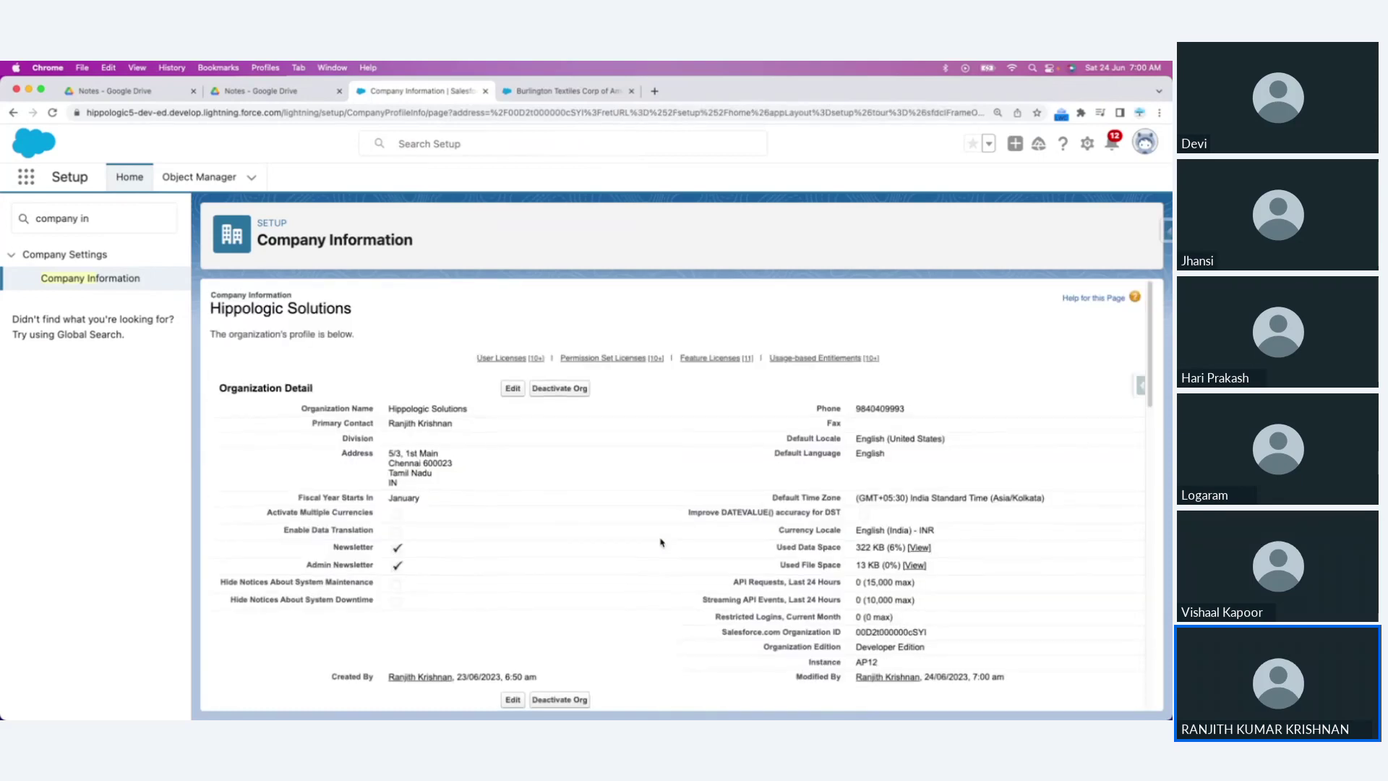
Step: Reload the Burlington Textiles Corp of America account and check the date and time format in its details
scroll(660, 541, down, 3)
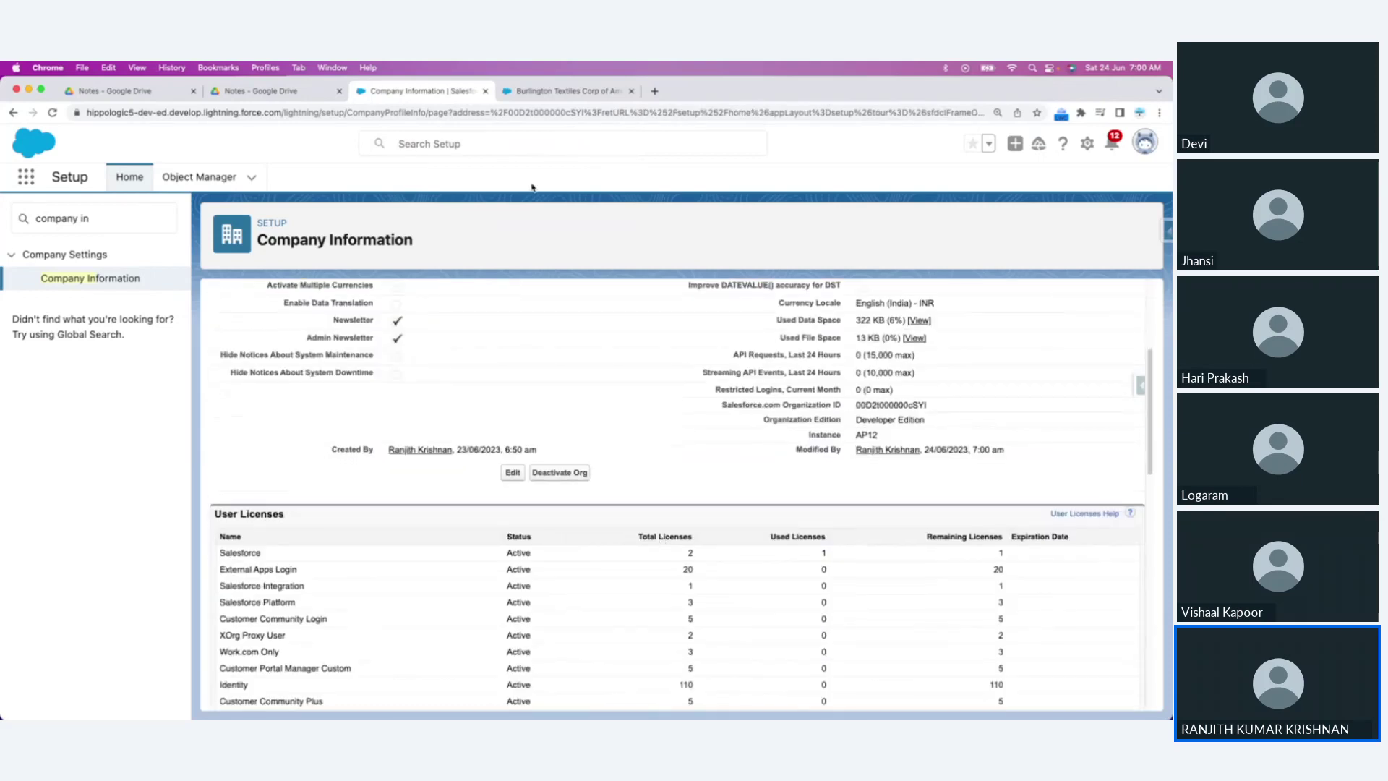
click(583, 92)
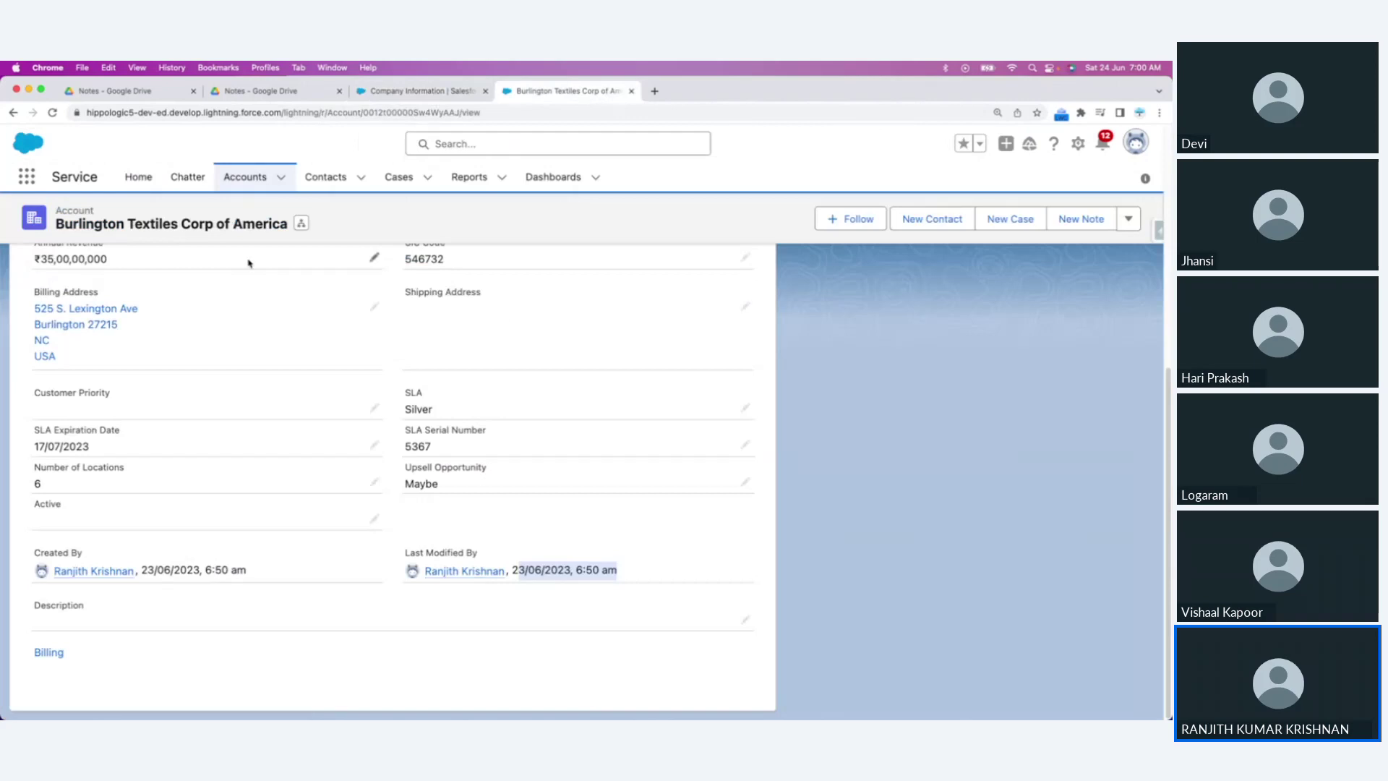
click(52, 113)
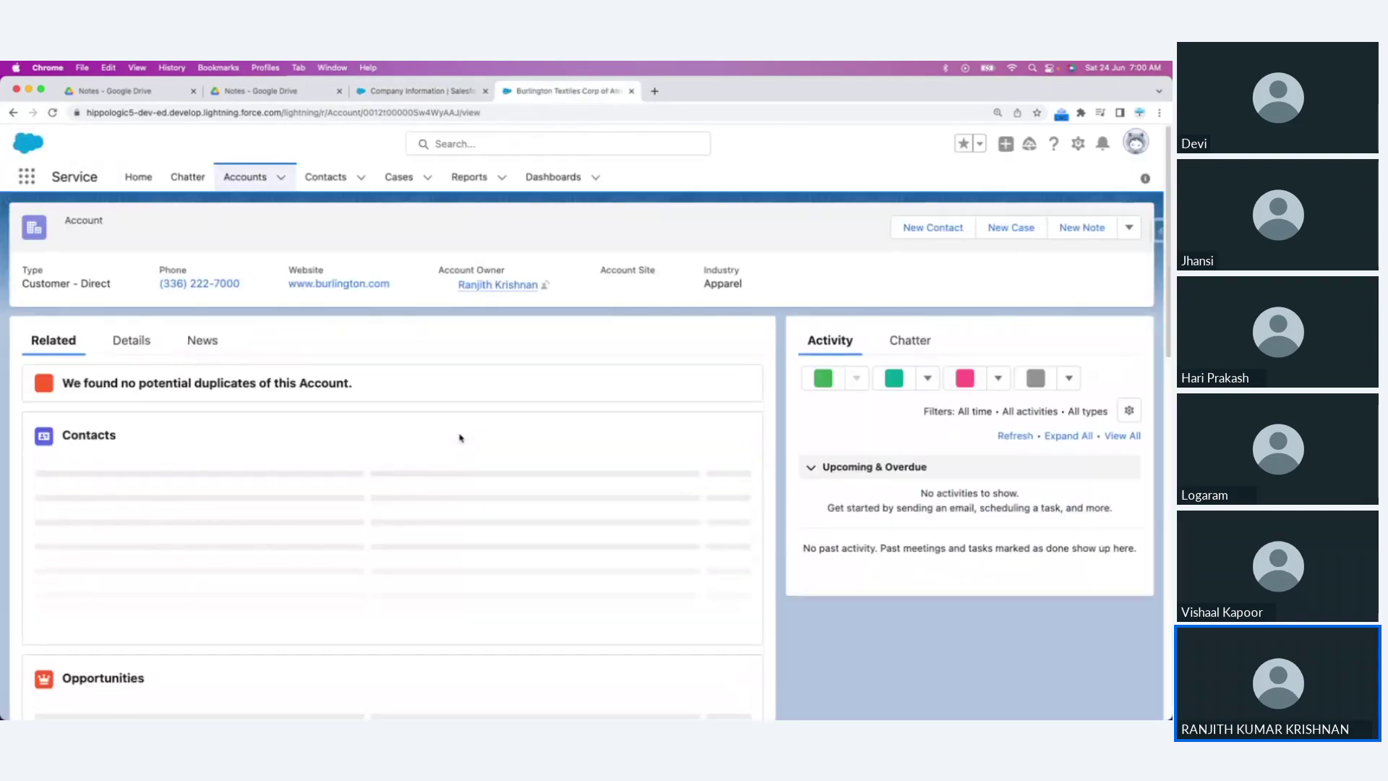
click(130, 341)
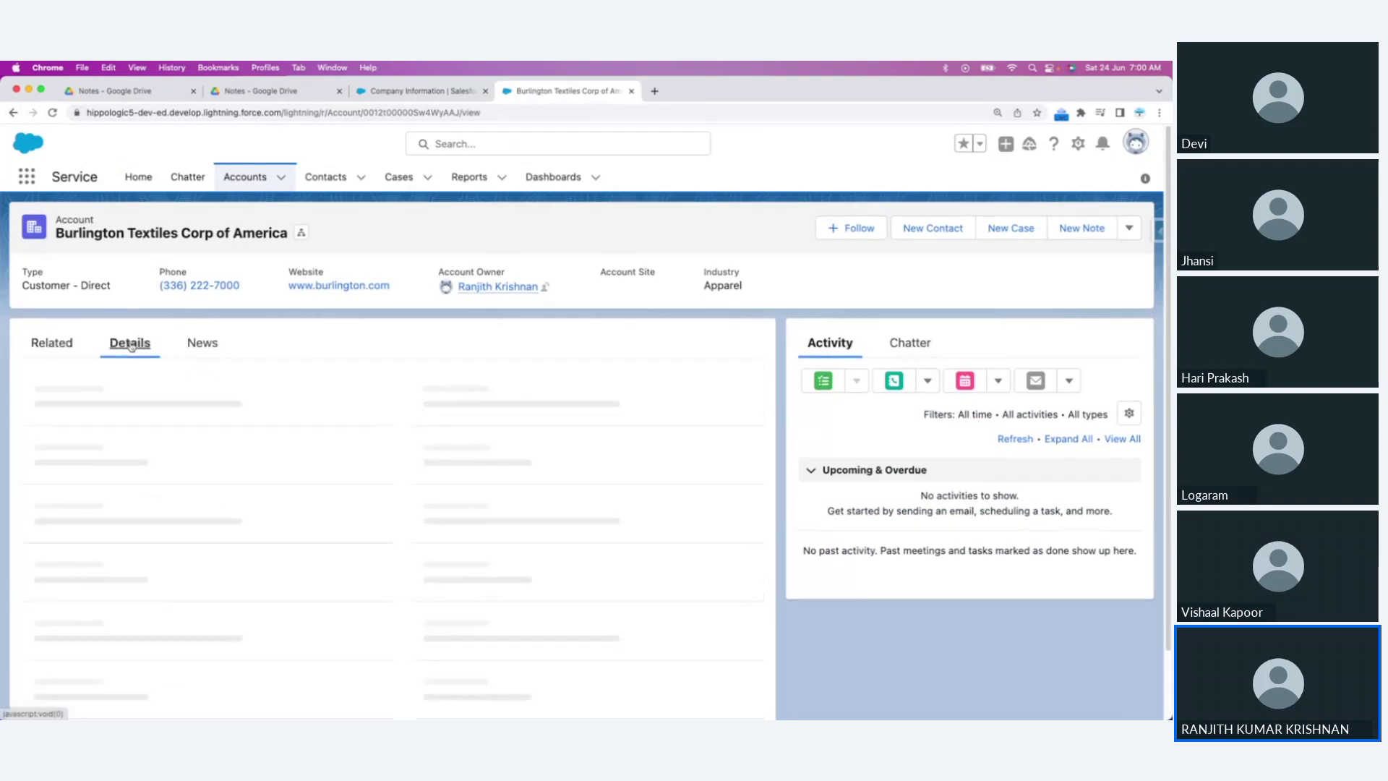
scroll(506, 495, down, 3)
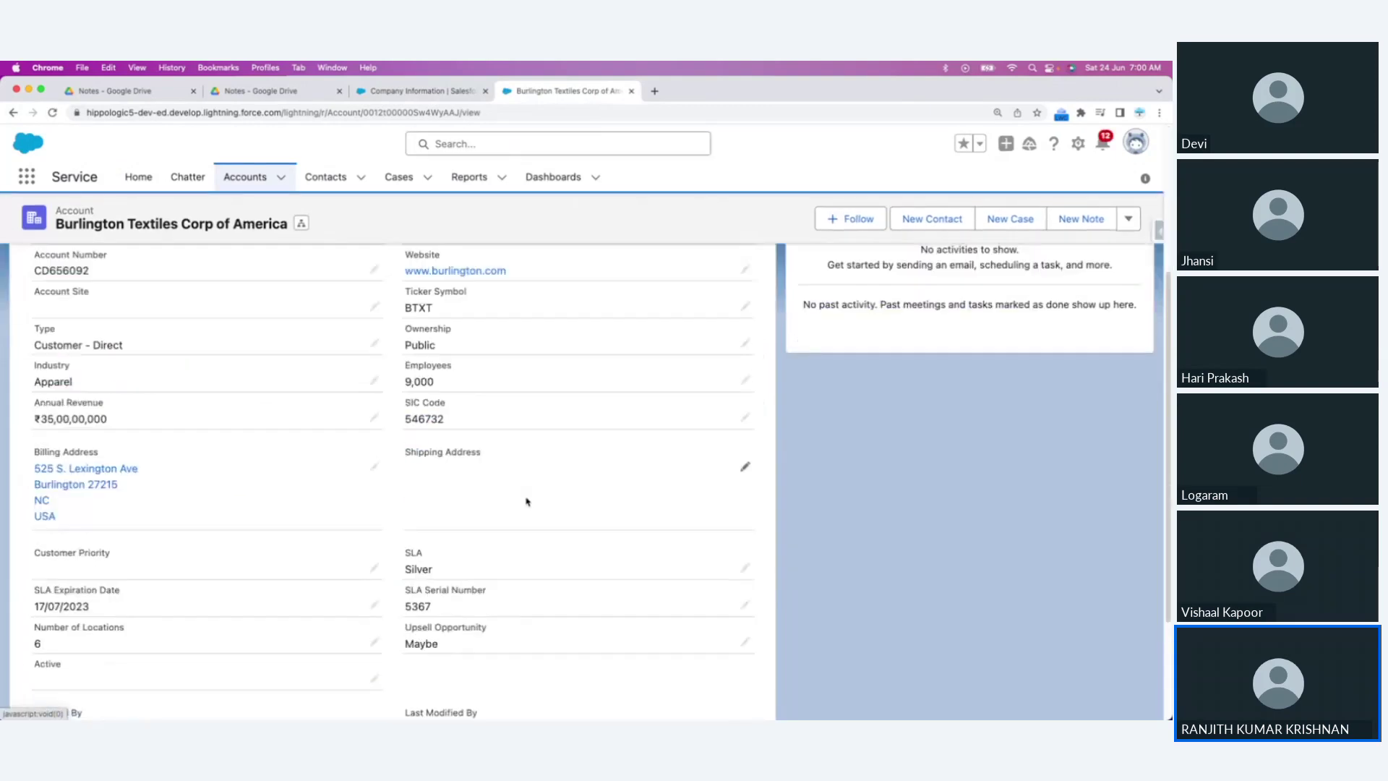
scroll(527, 501, down, 2)
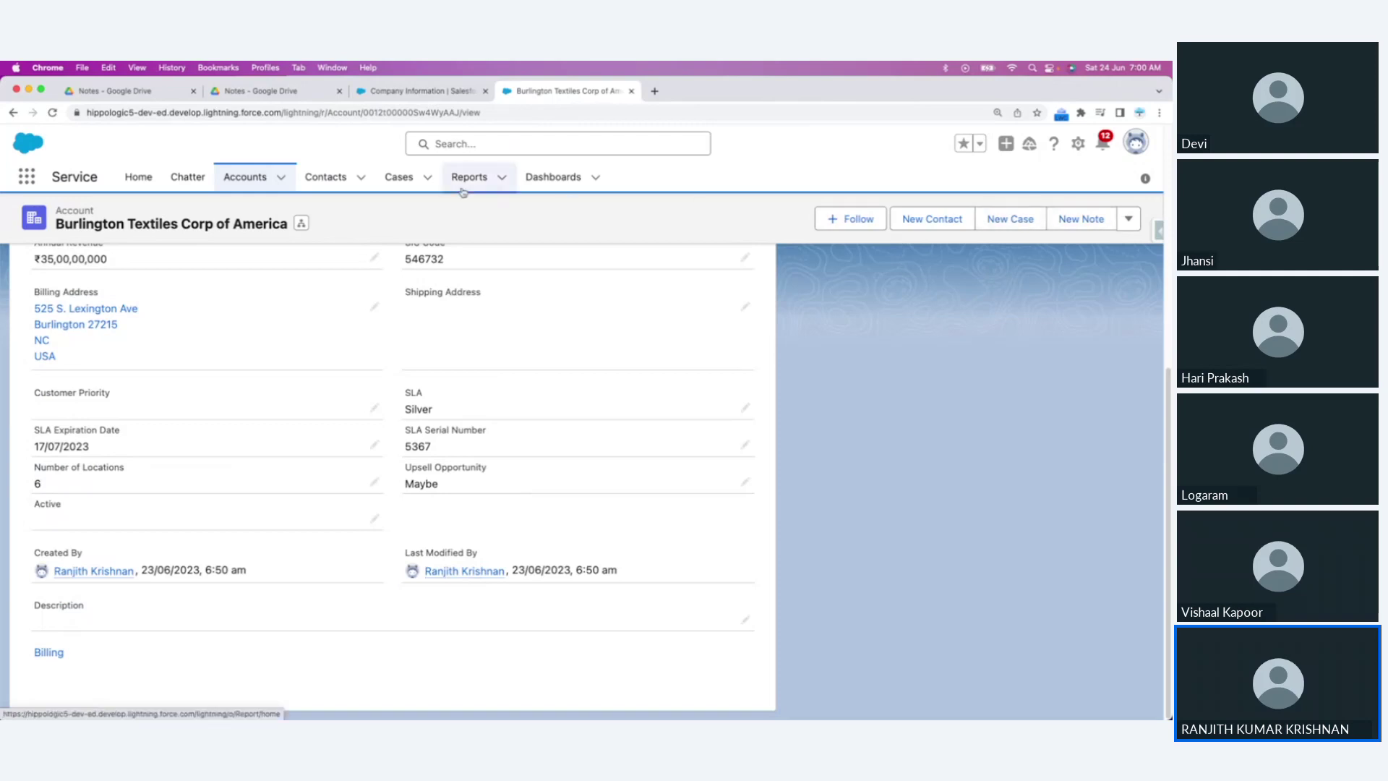
Step: Create and save a new account named CTS
click(280, 178)
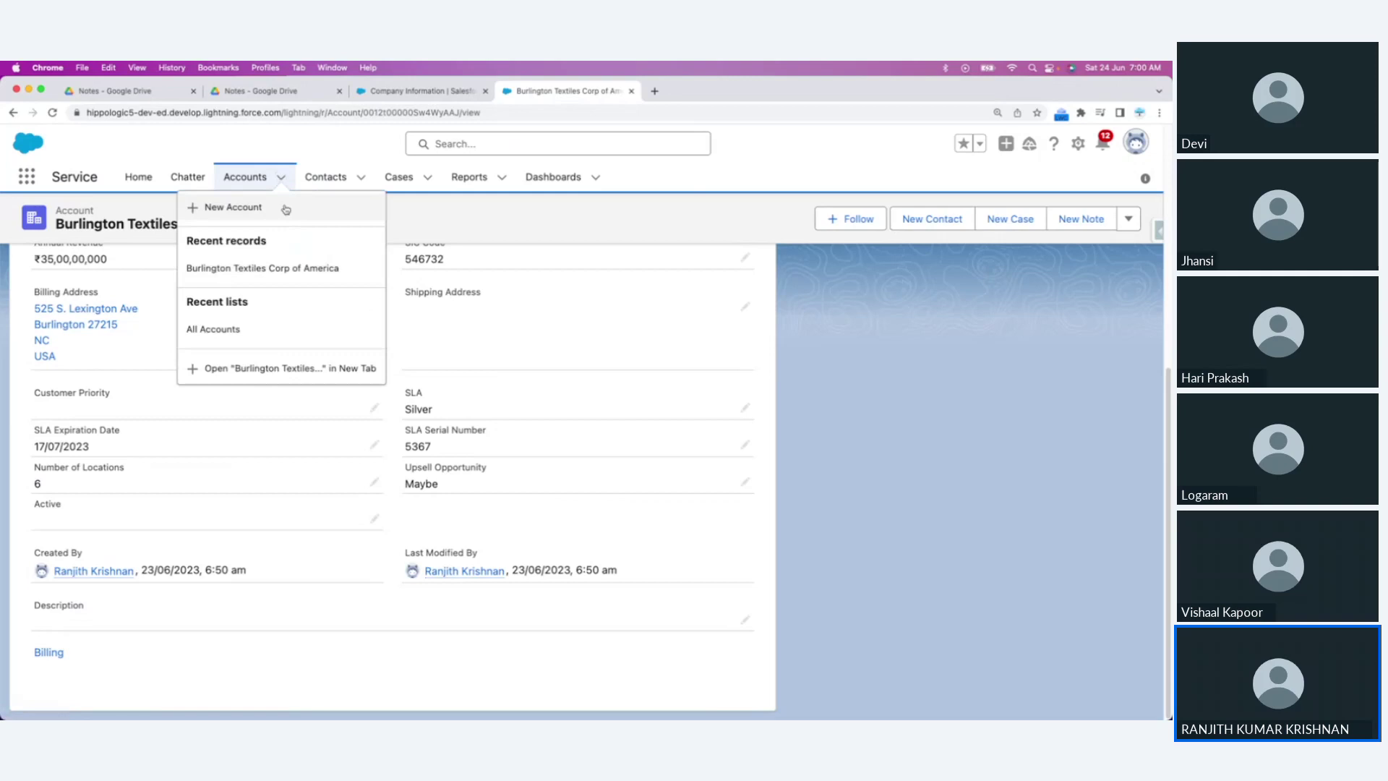
click(249, 210)
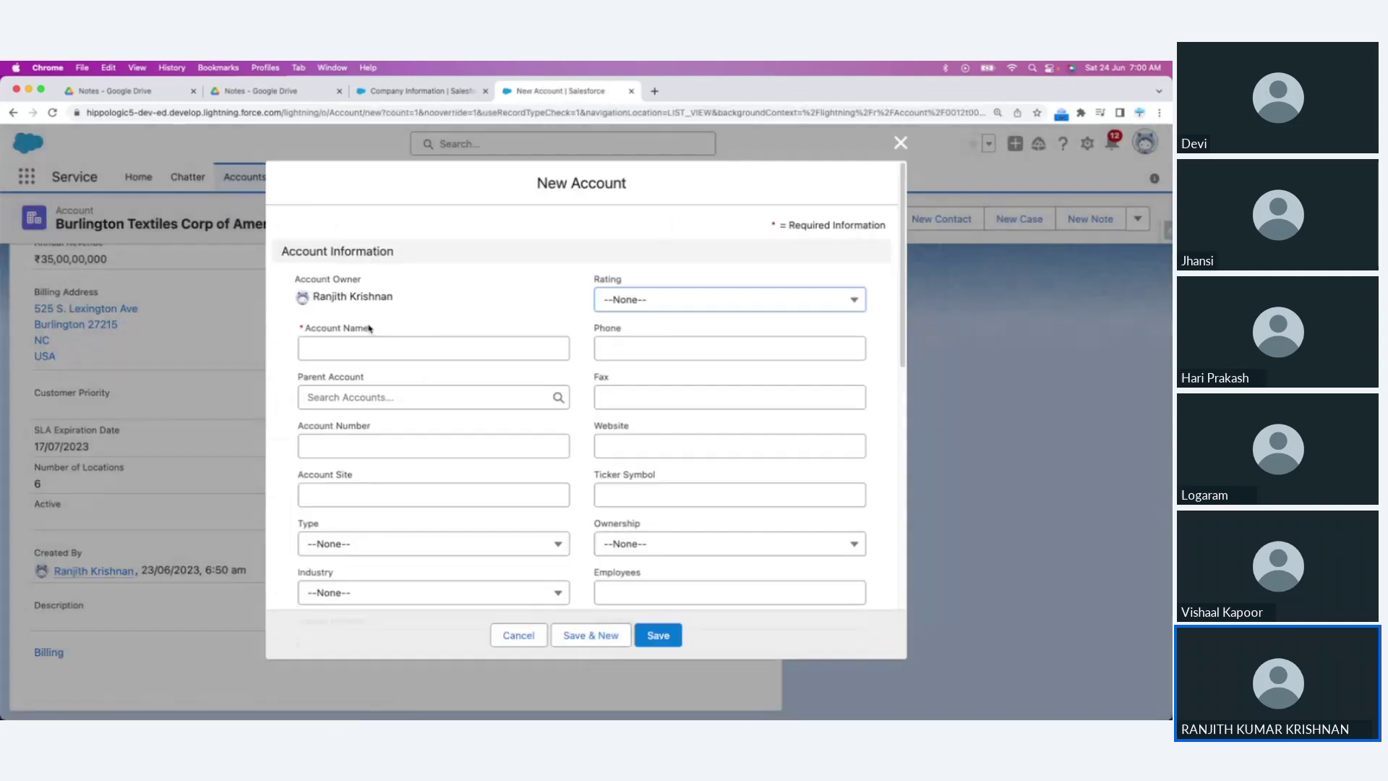
click(374, 349)
text(CTS)
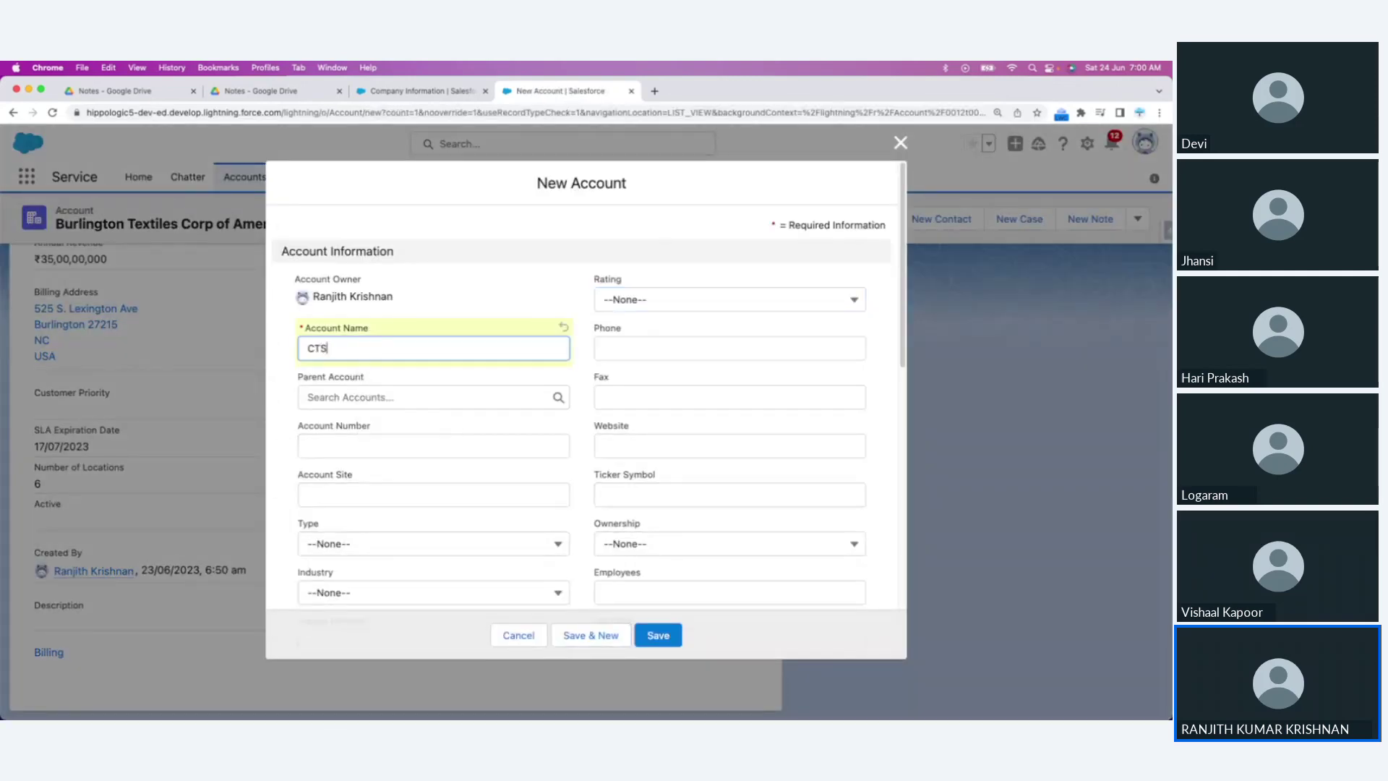
click(660, 637)
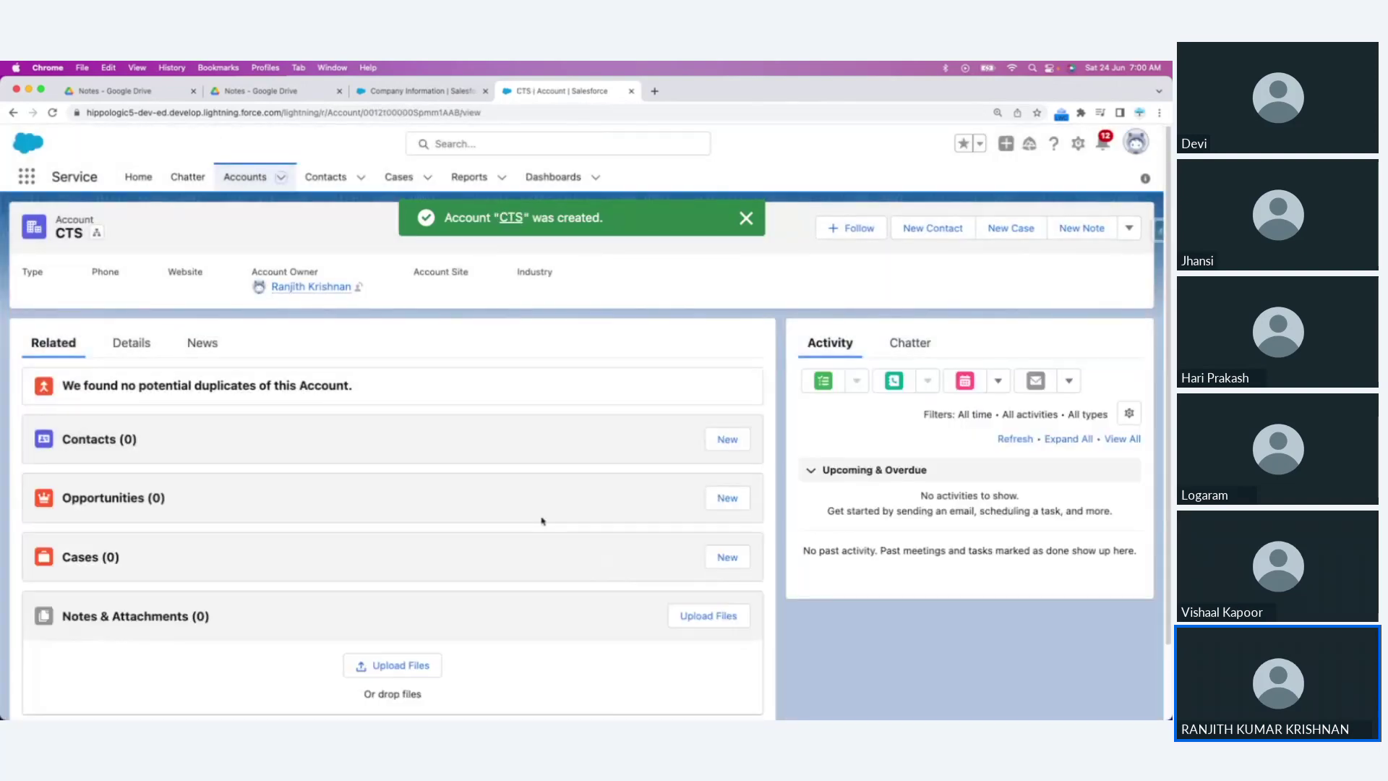
Step: Open the CTS account's details and check the format of its Created By and Last Modified By dates
scroll(511, 500, down, 2)
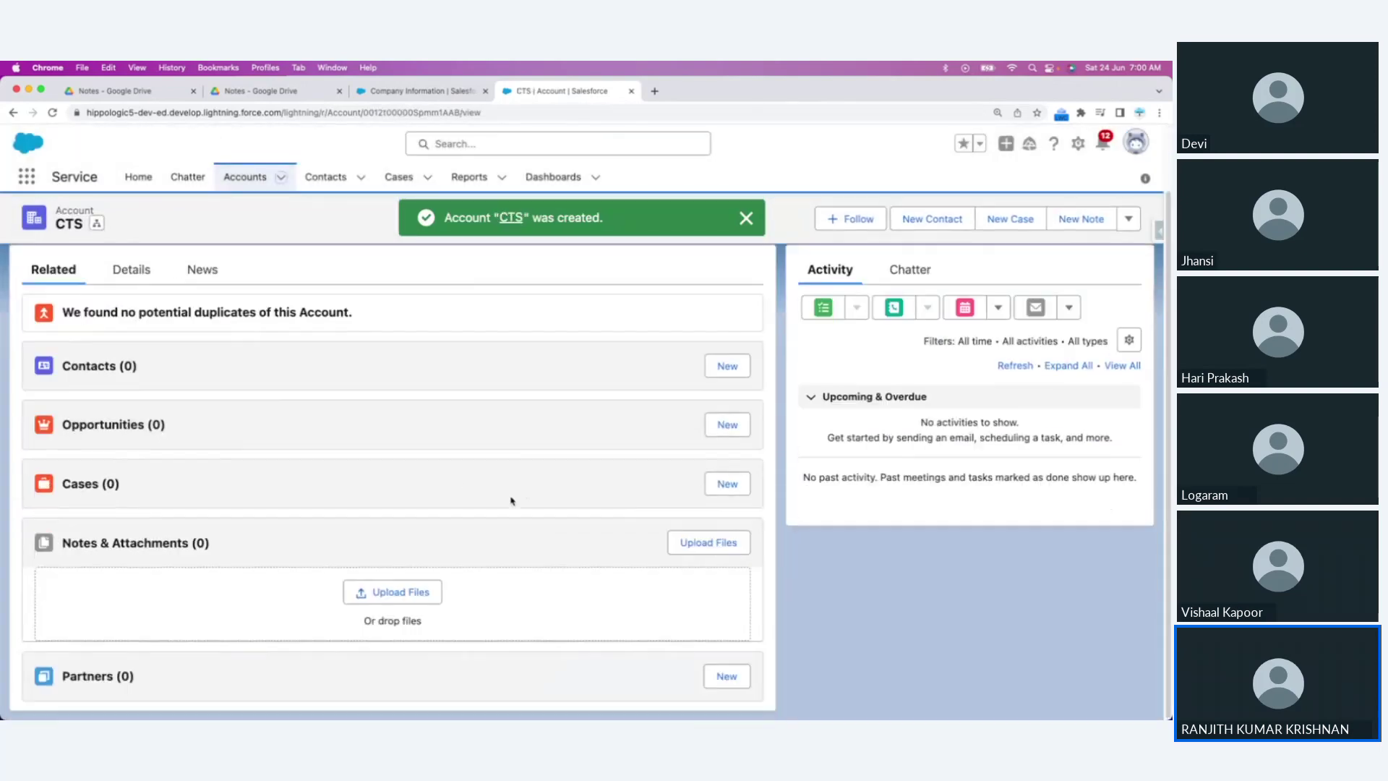
click(131, 268)
scroll(515, 570, down, 2)
scroll(516, 570, down, 2)
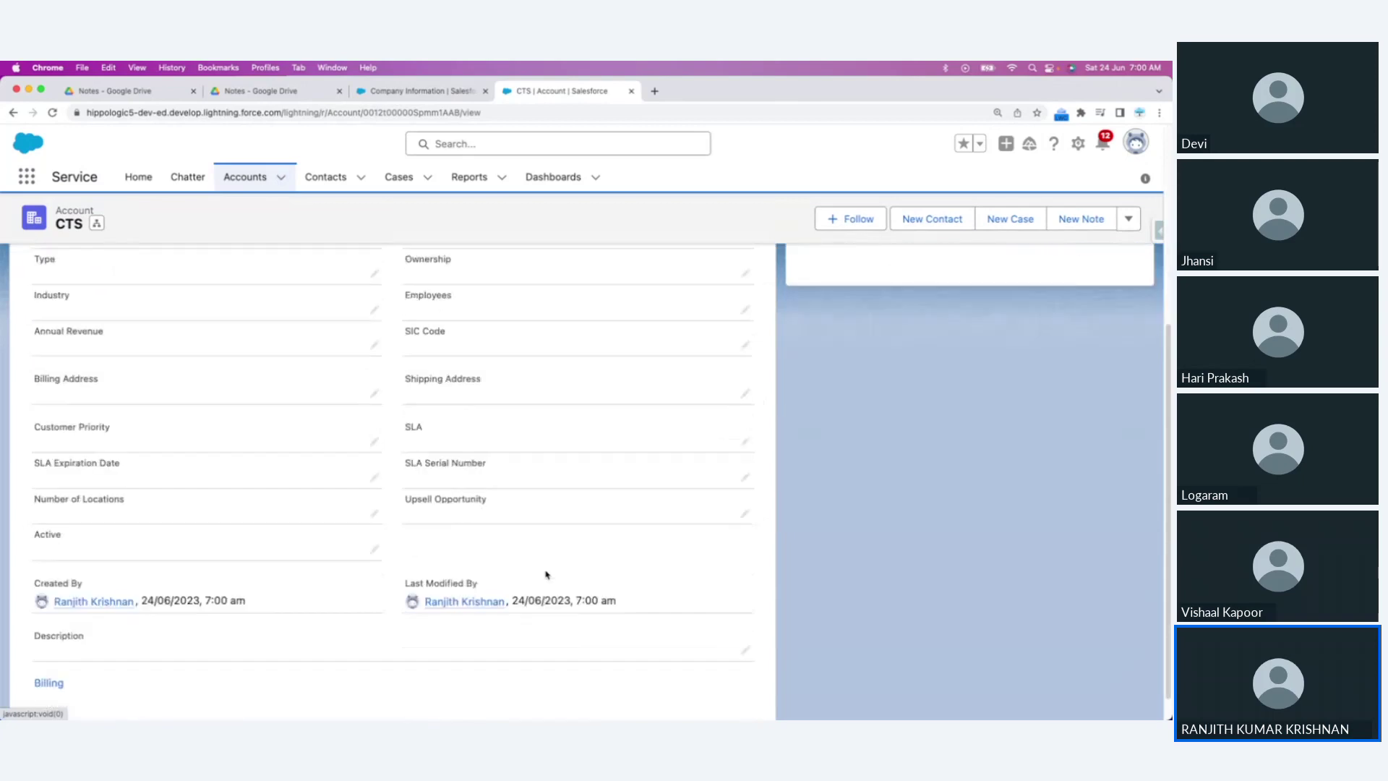
scroll(549, 563, up, 5)
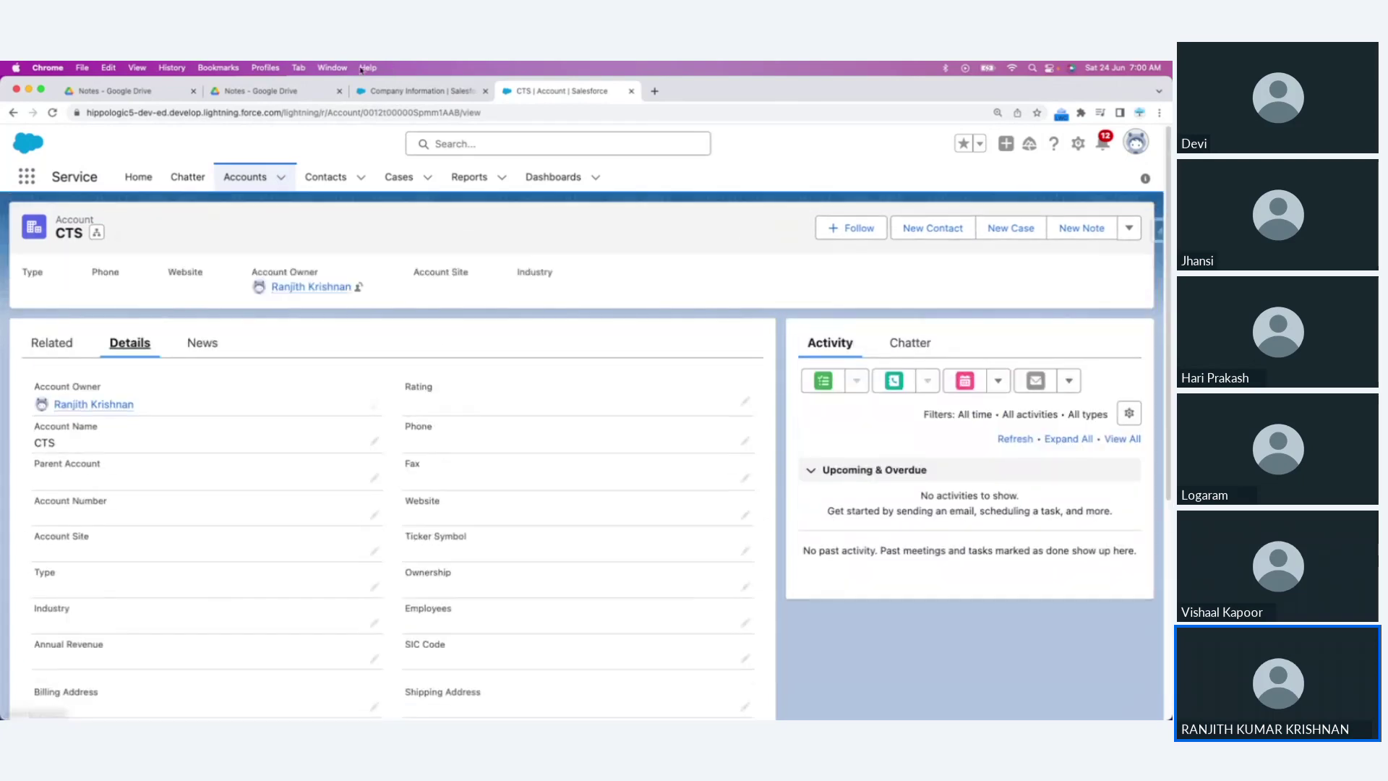
Step: Check the Default Locale in Company Information and compare it with the CTS account's Last Modified By date and time
click(403, 89)
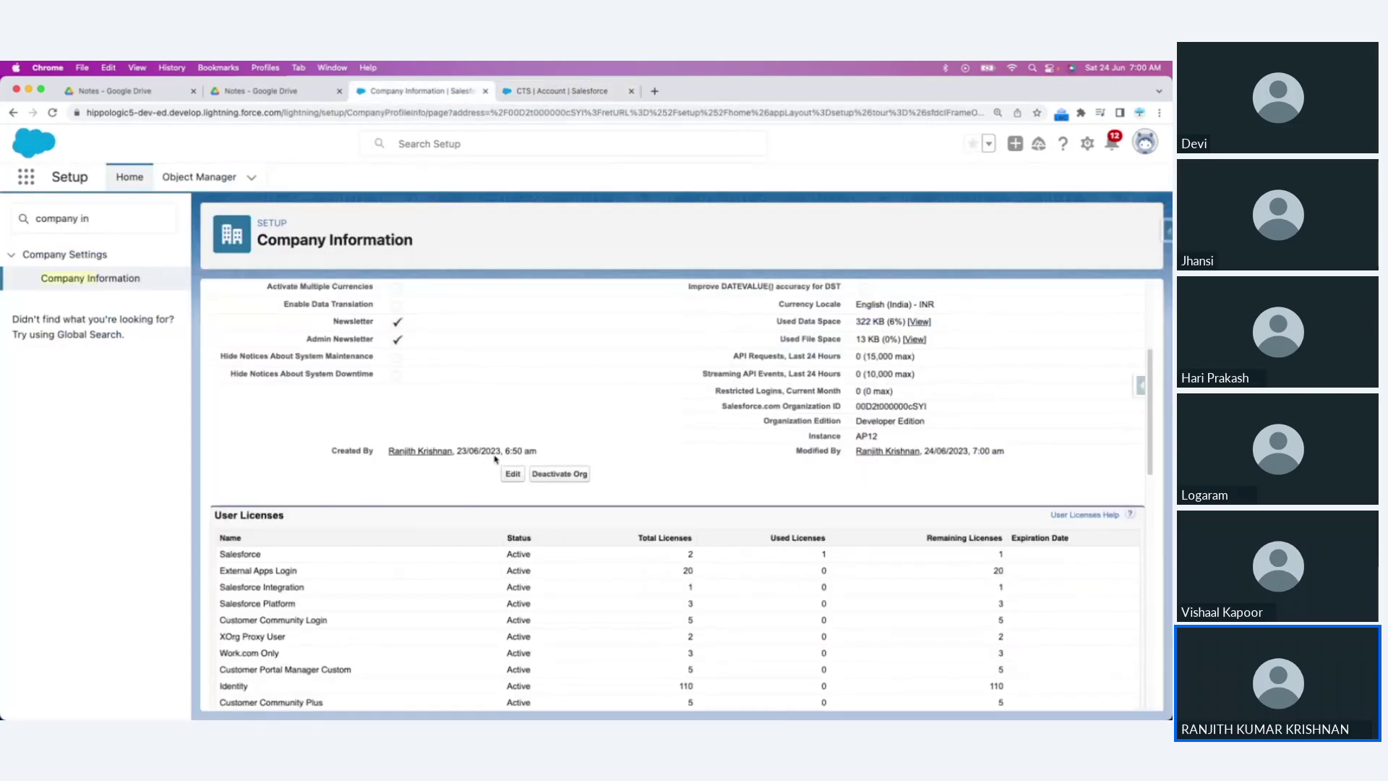
scroll(495, 458, up, 3)
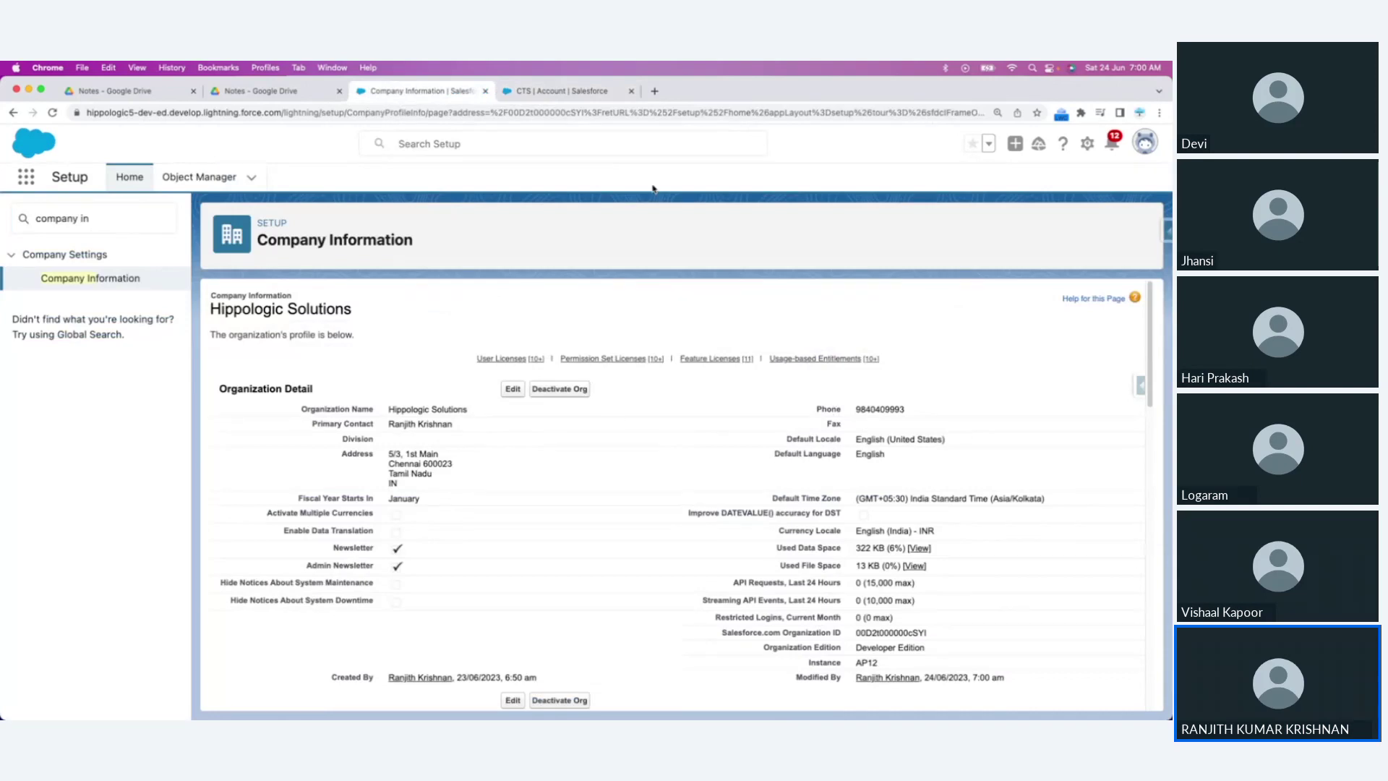
click(568, 91)
scroll(602, 474, down, 1)
scroll(601, 474, down, 4)
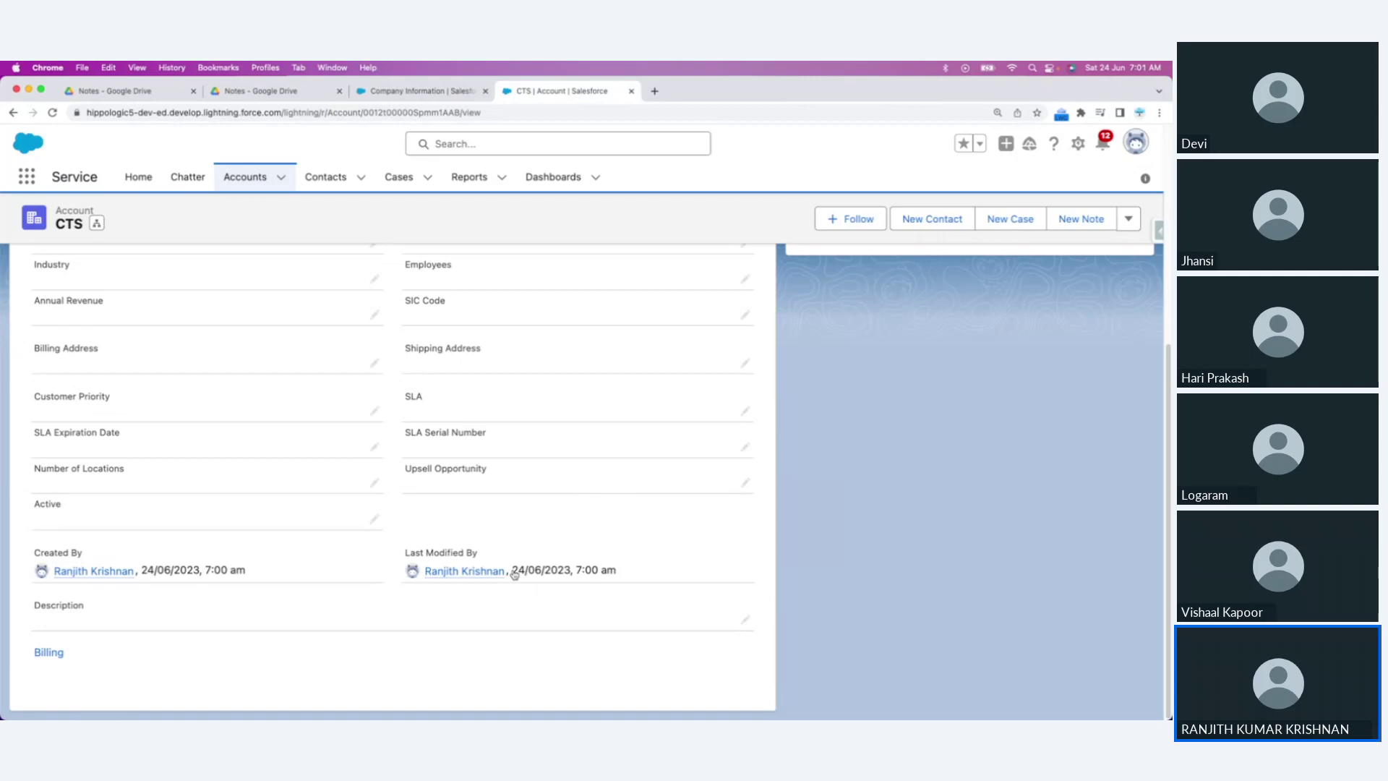
Step: Highlight "India -> DD/" in the Light Notepad notes and compare the noted formats with the Company Information locale settings
key(super+Tab)
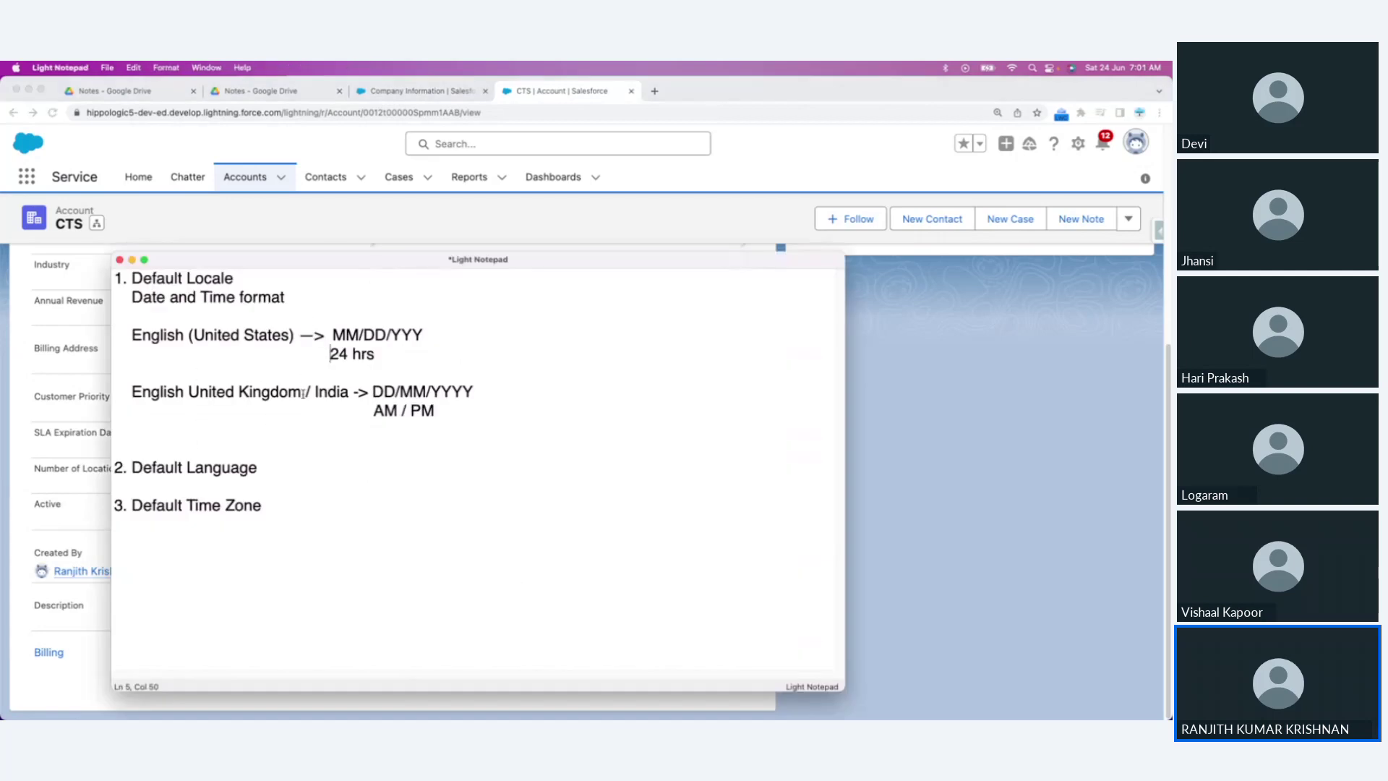
drag(314, 392, 399, 393)
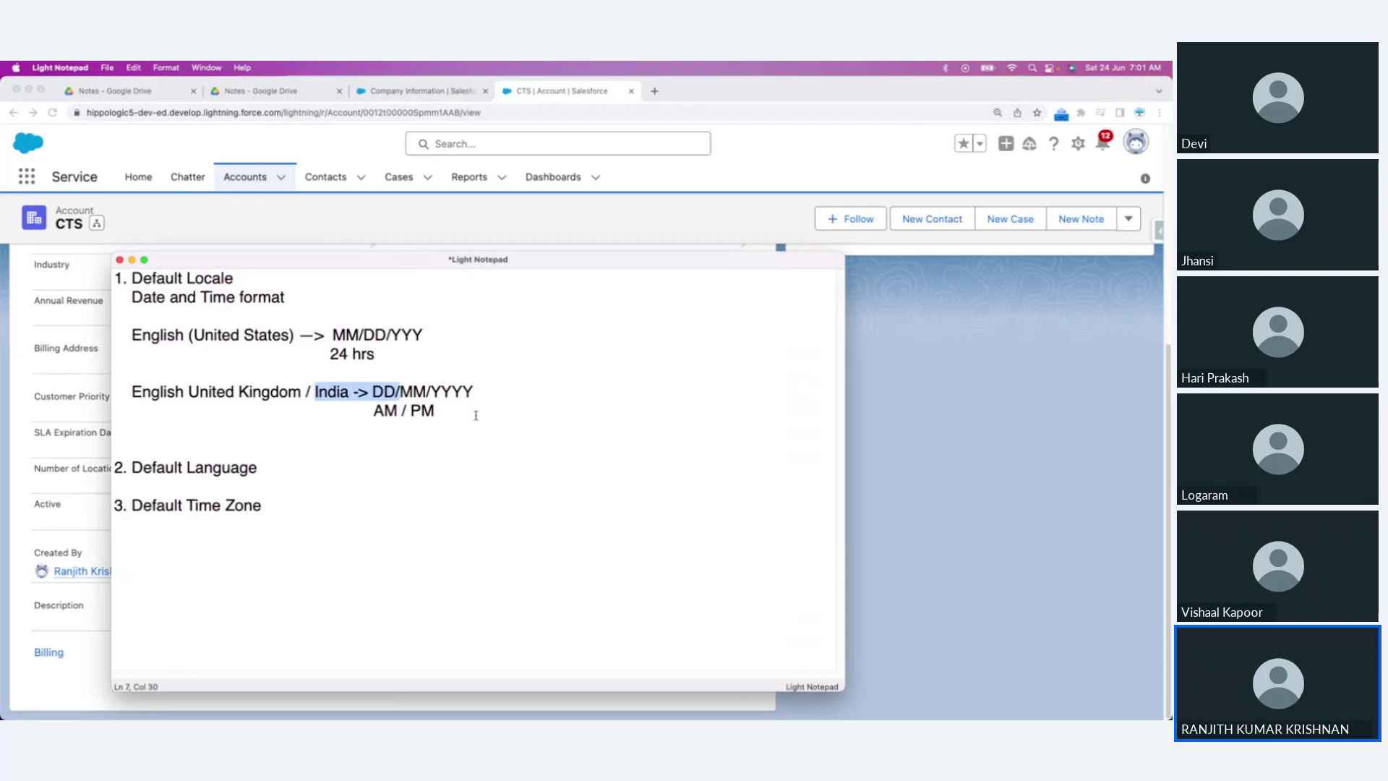
key(super+Tab)
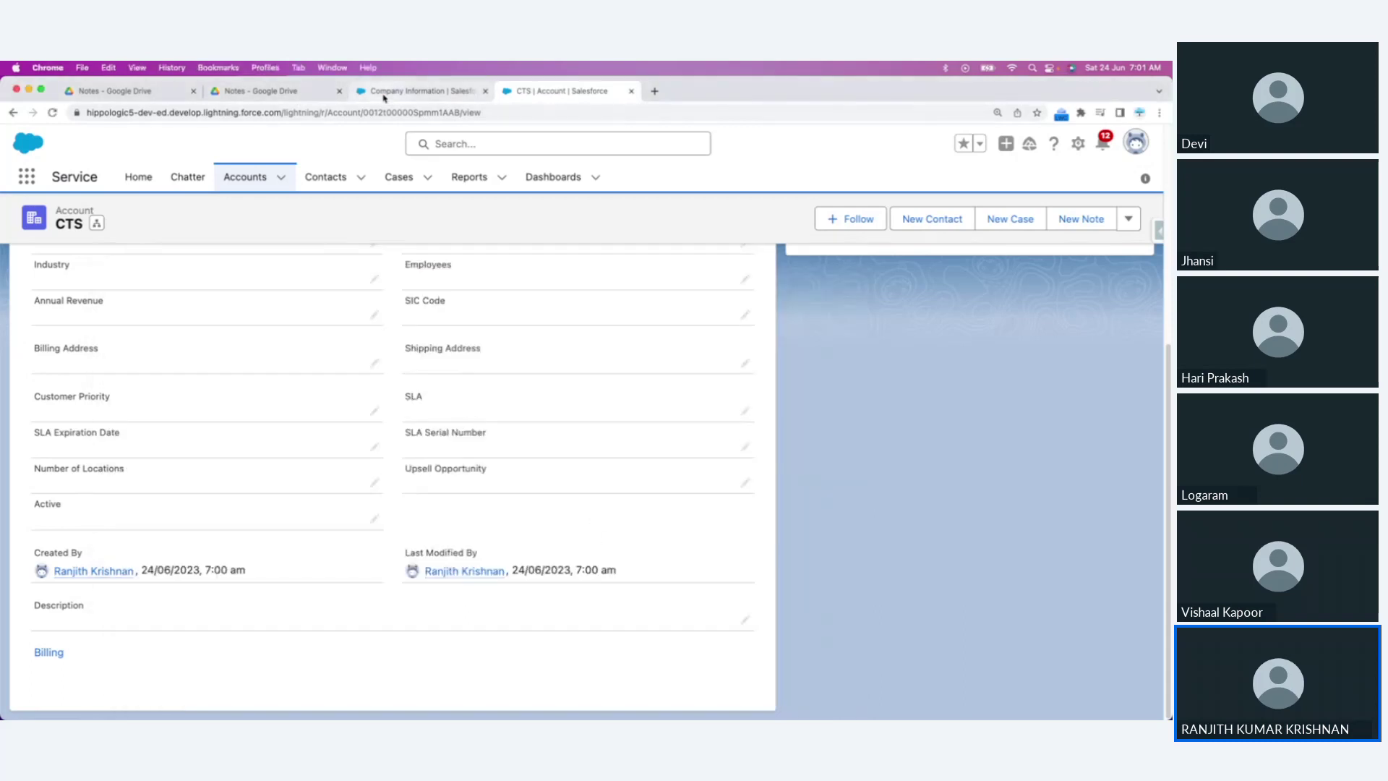
click(419, 91)
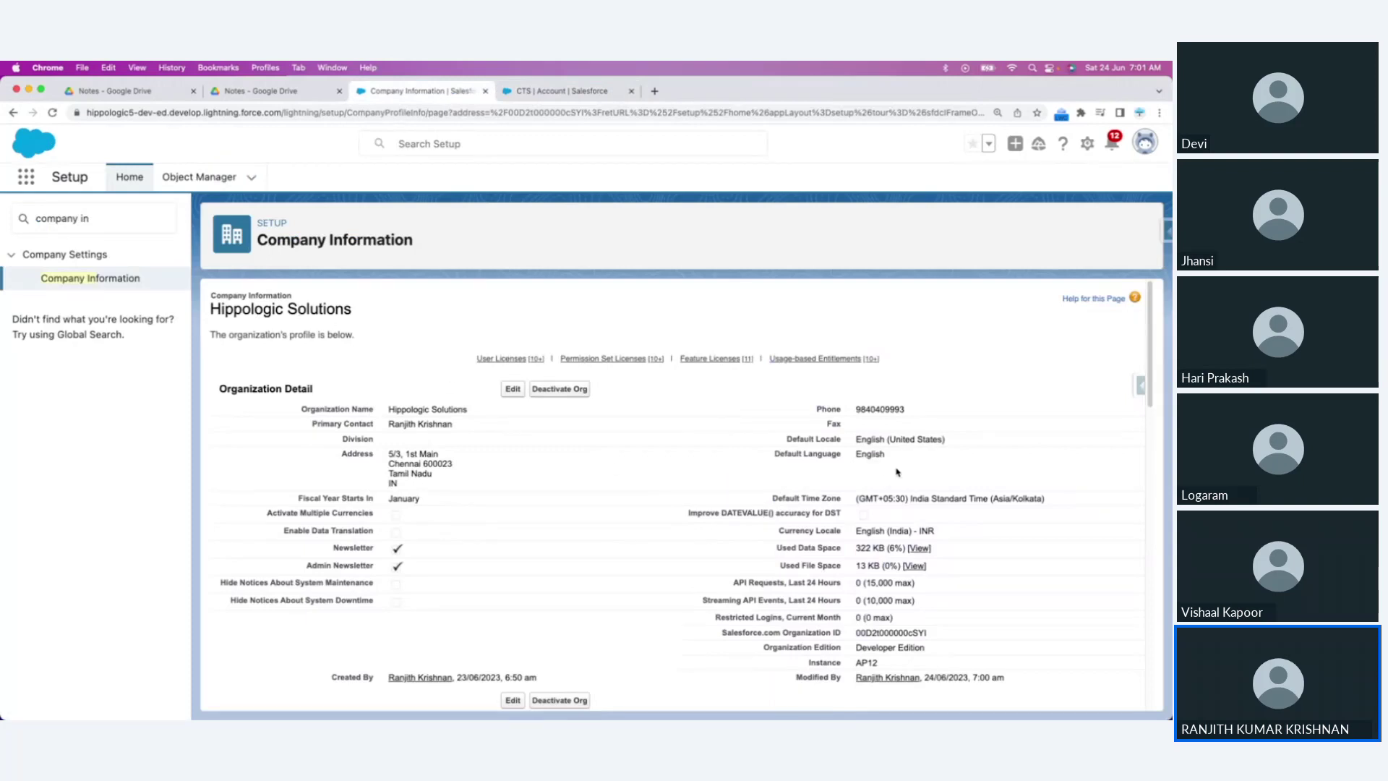
key(super+Tab)
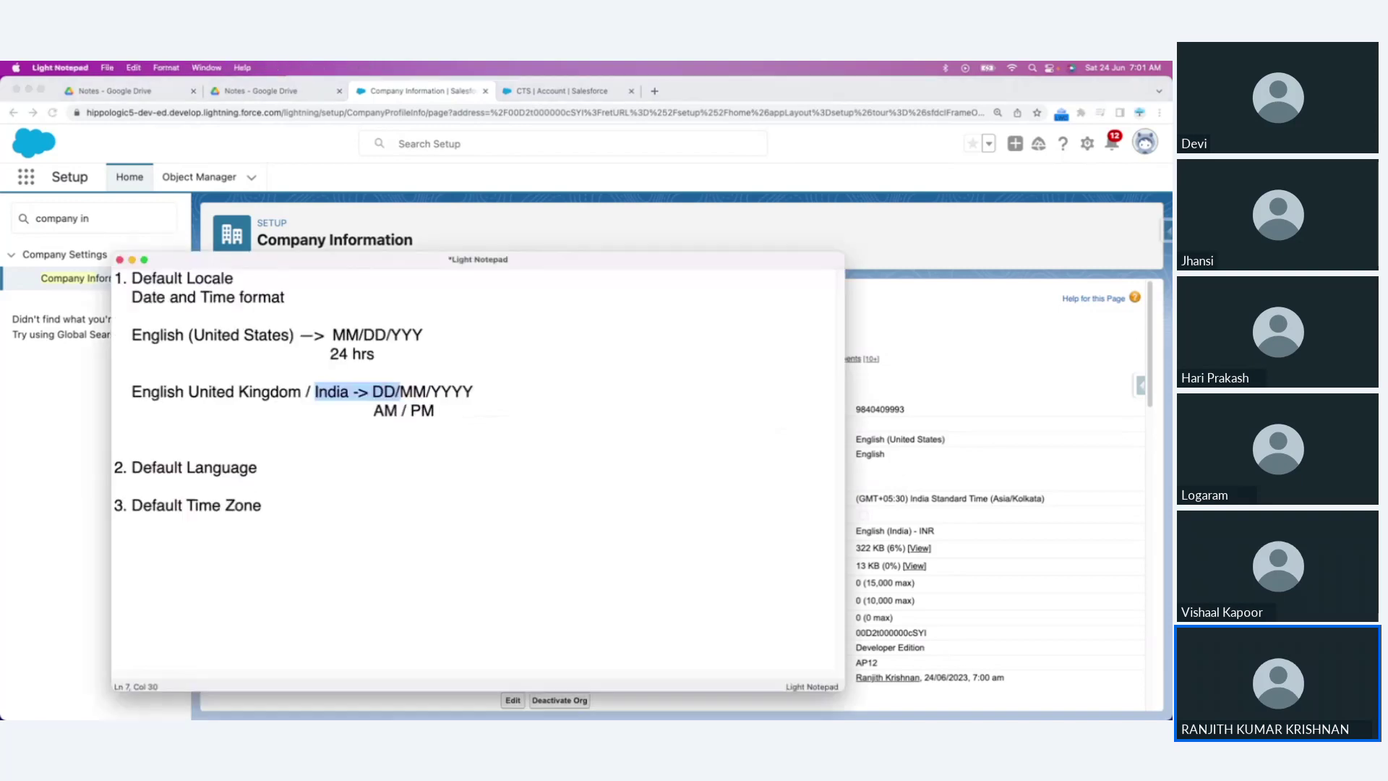
Step: Add a "Company Setting" heading to the notes below the United Kingdom / India date and time format
click(468, 427)
key(Return)
key(Return)
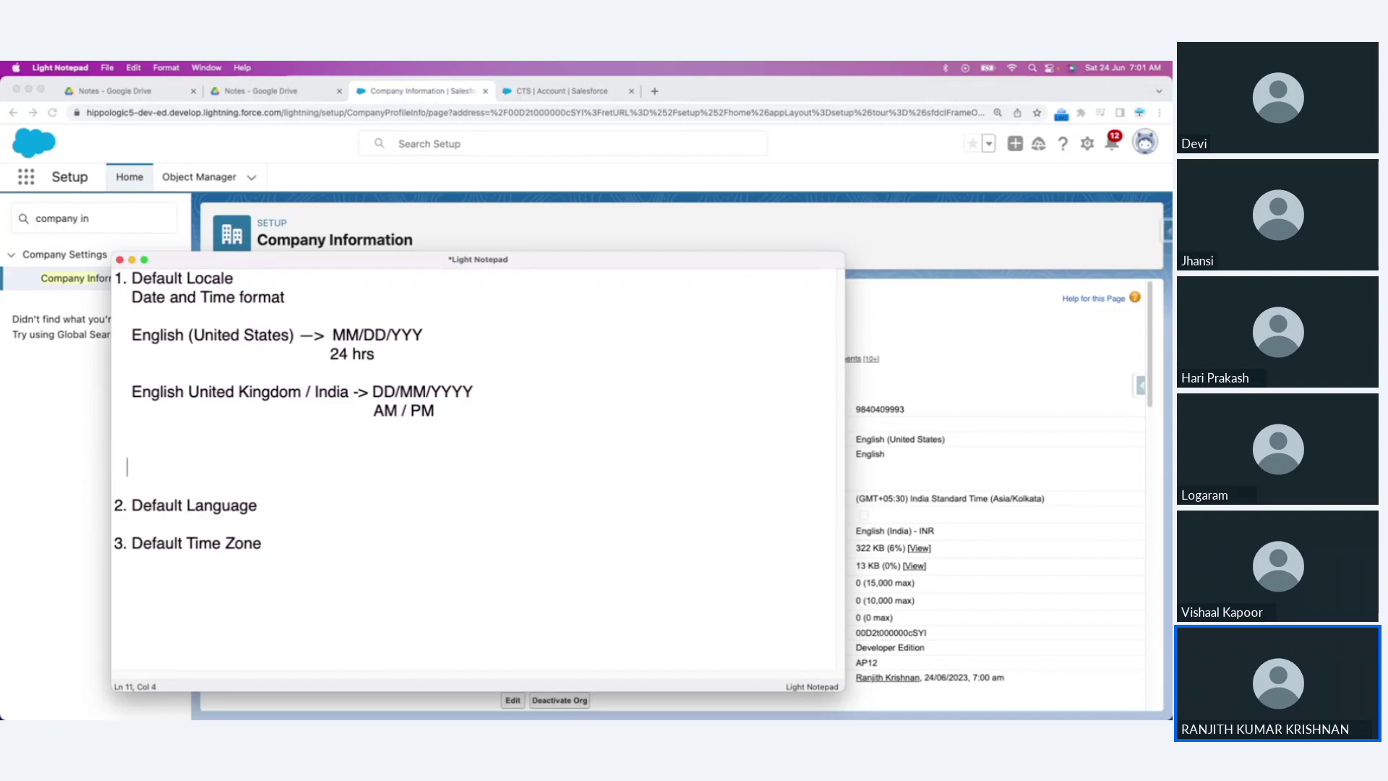
text(Company)
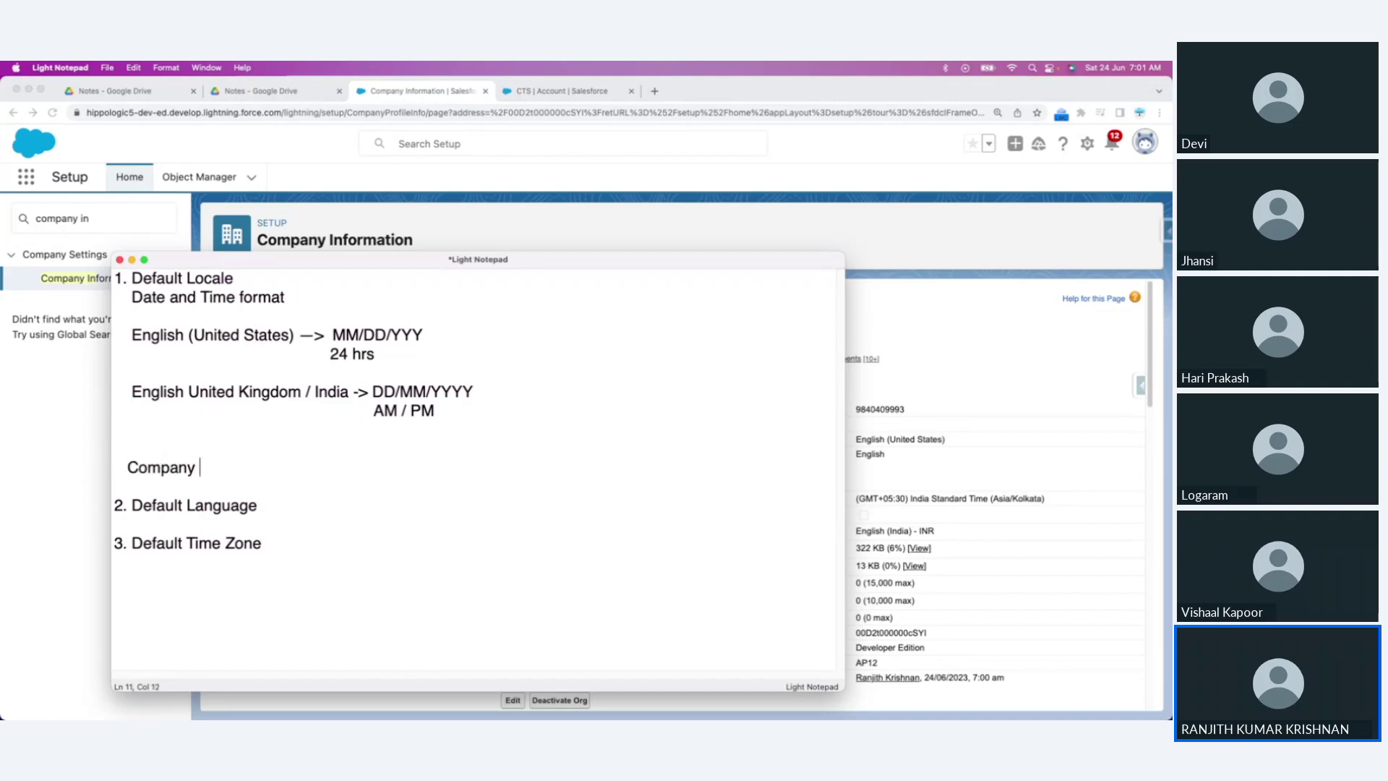
text( Settig)
key(Return)
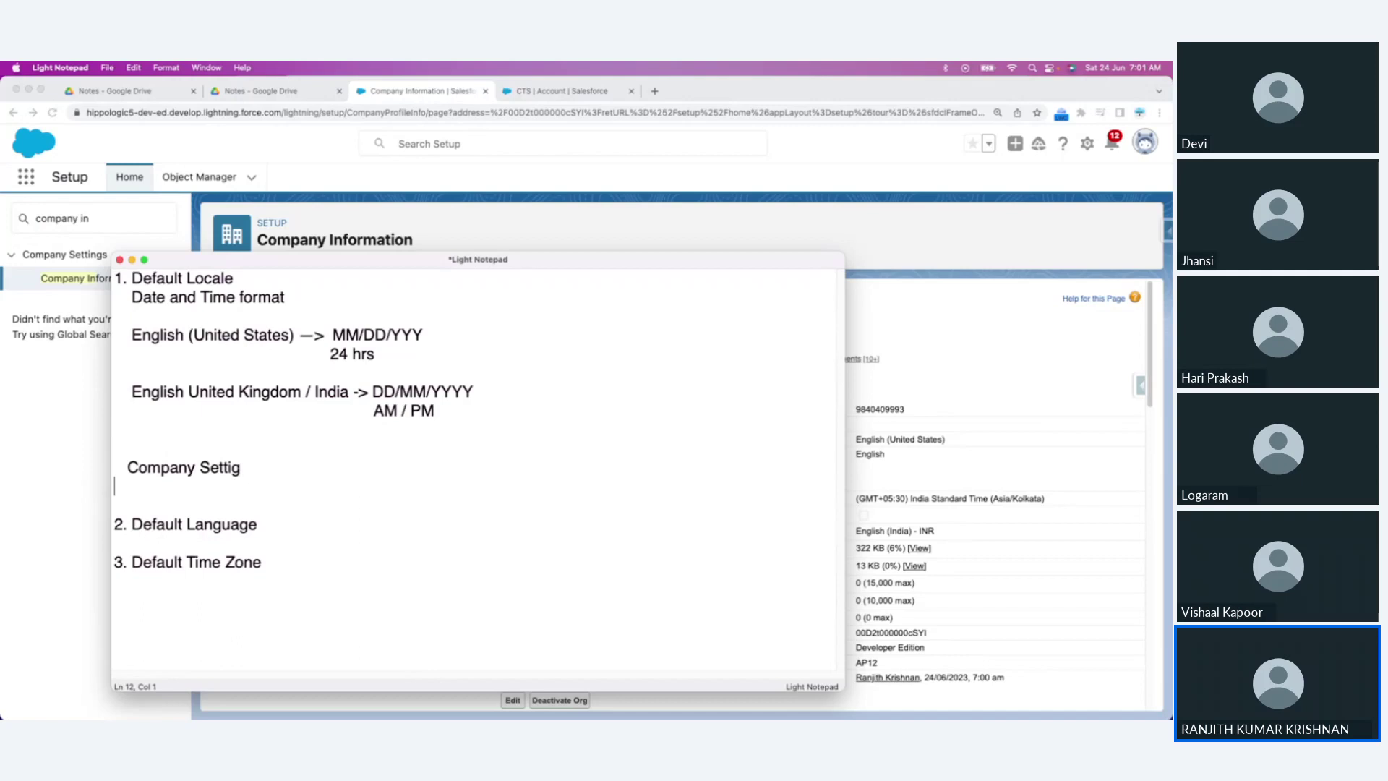
key(Left)
key(BackSpace)
text(ng)
key(Right)
Step: Under Company Setting, add the line "Default Locale - English India. - DD/MM/YYYY", reusing the date format noted above
text(Default Loca)
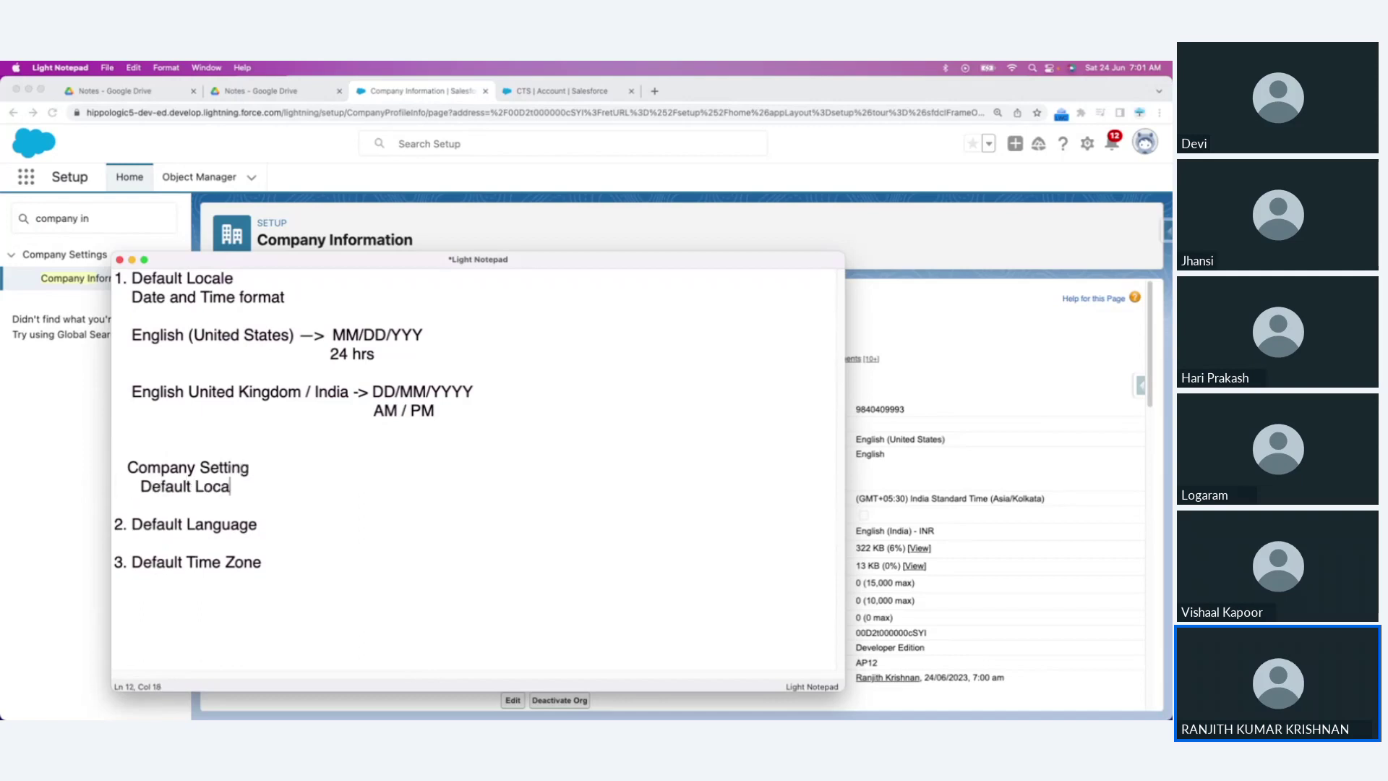
text(le - English)
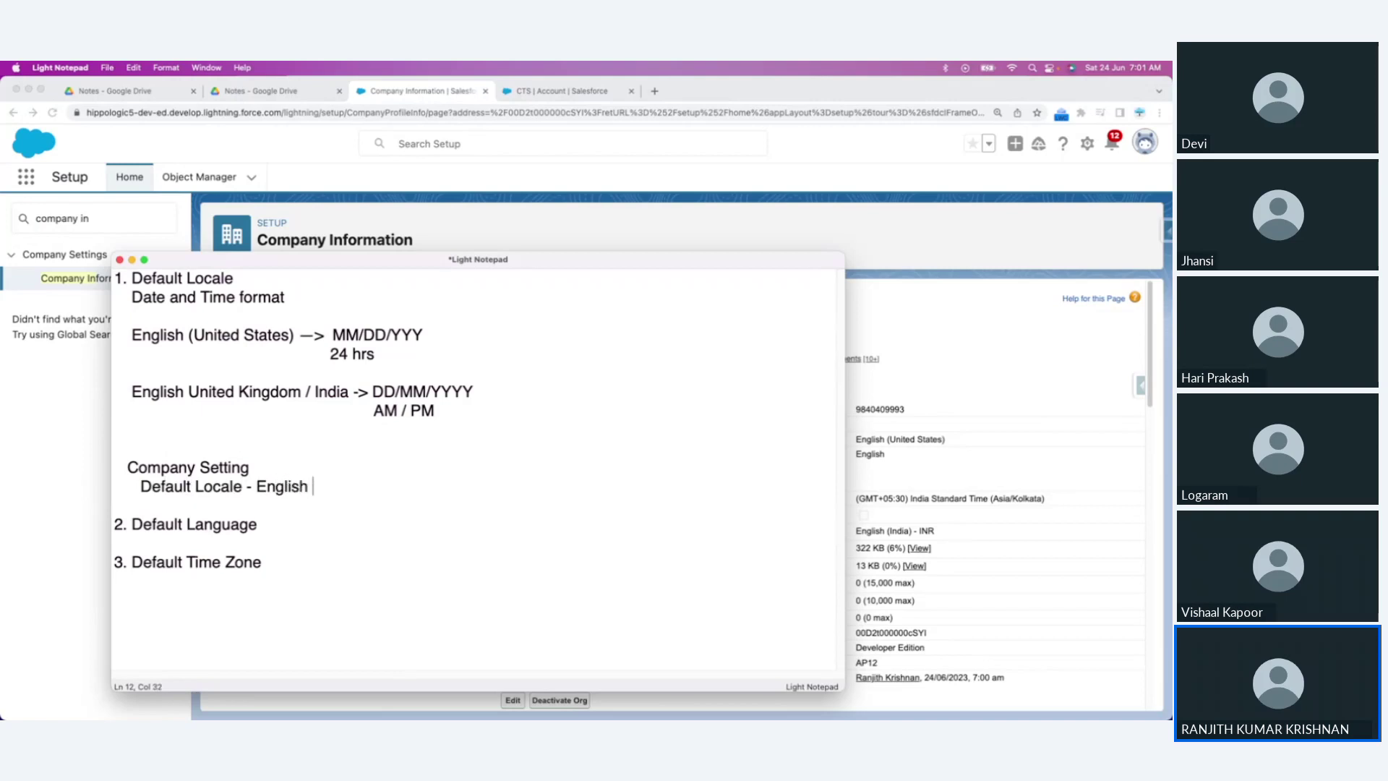
text( India.)
drag(377, 399, 493, 390)
key(super+c)
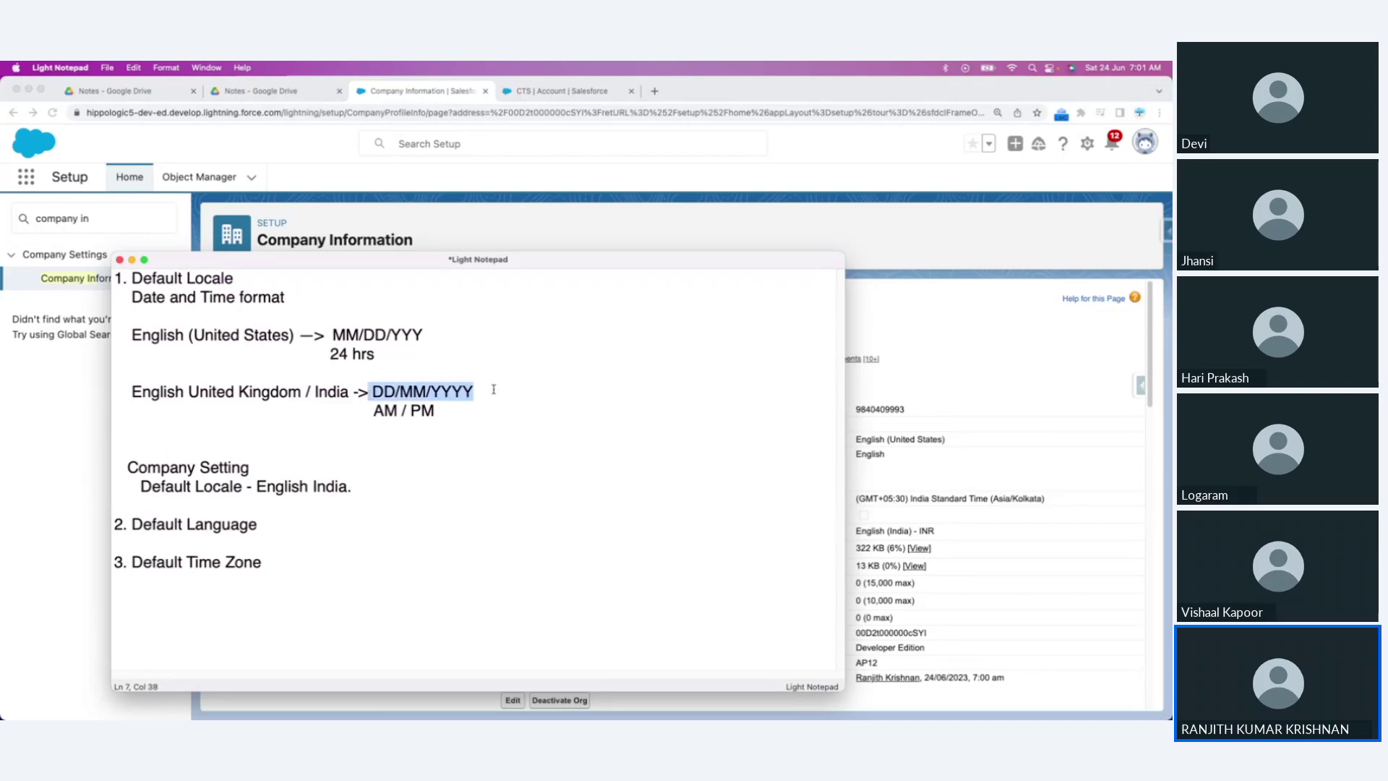
click(403, 486)
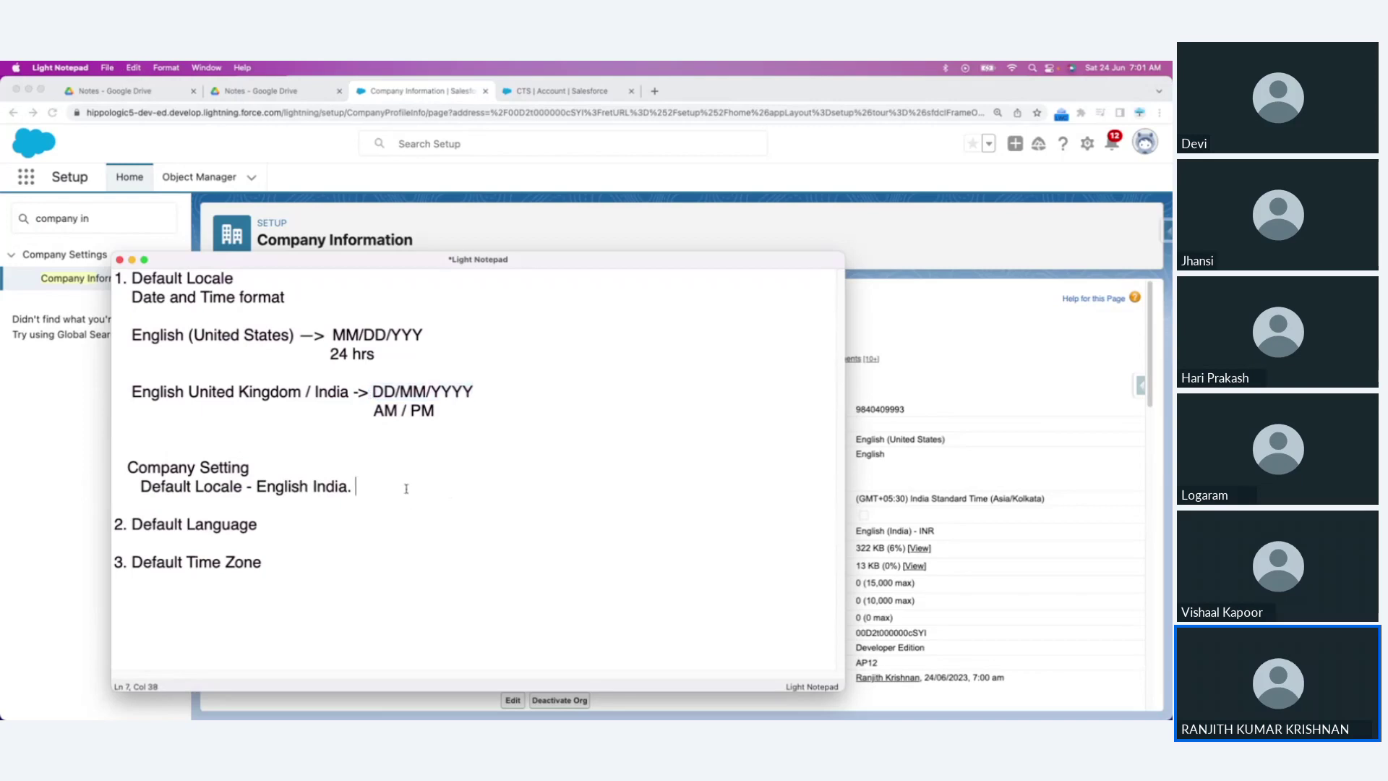
text(-)
key(super+v)
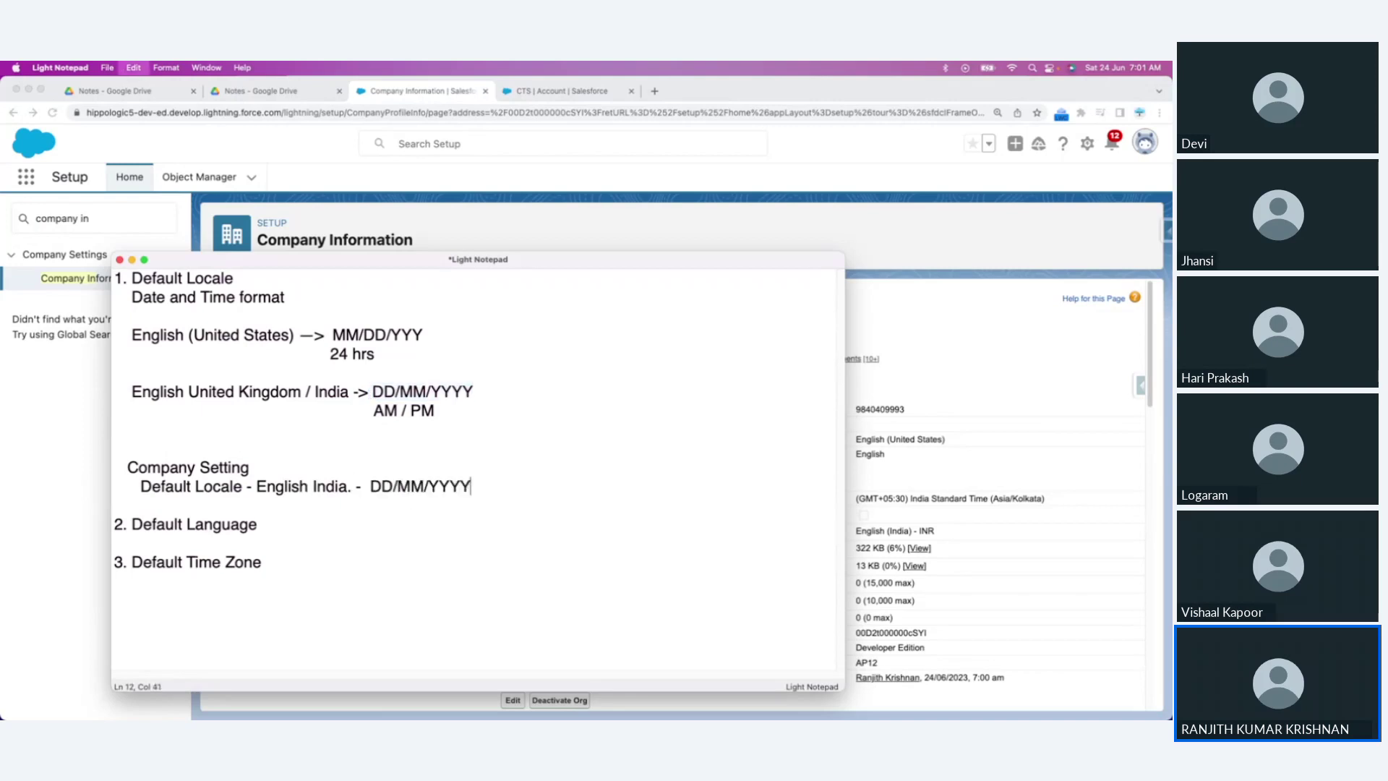
Step: Add a "User" line with the user's first name, followed by a copy of the "Default Locale - English India. - DD/MM/YYYY" text
key(Return)
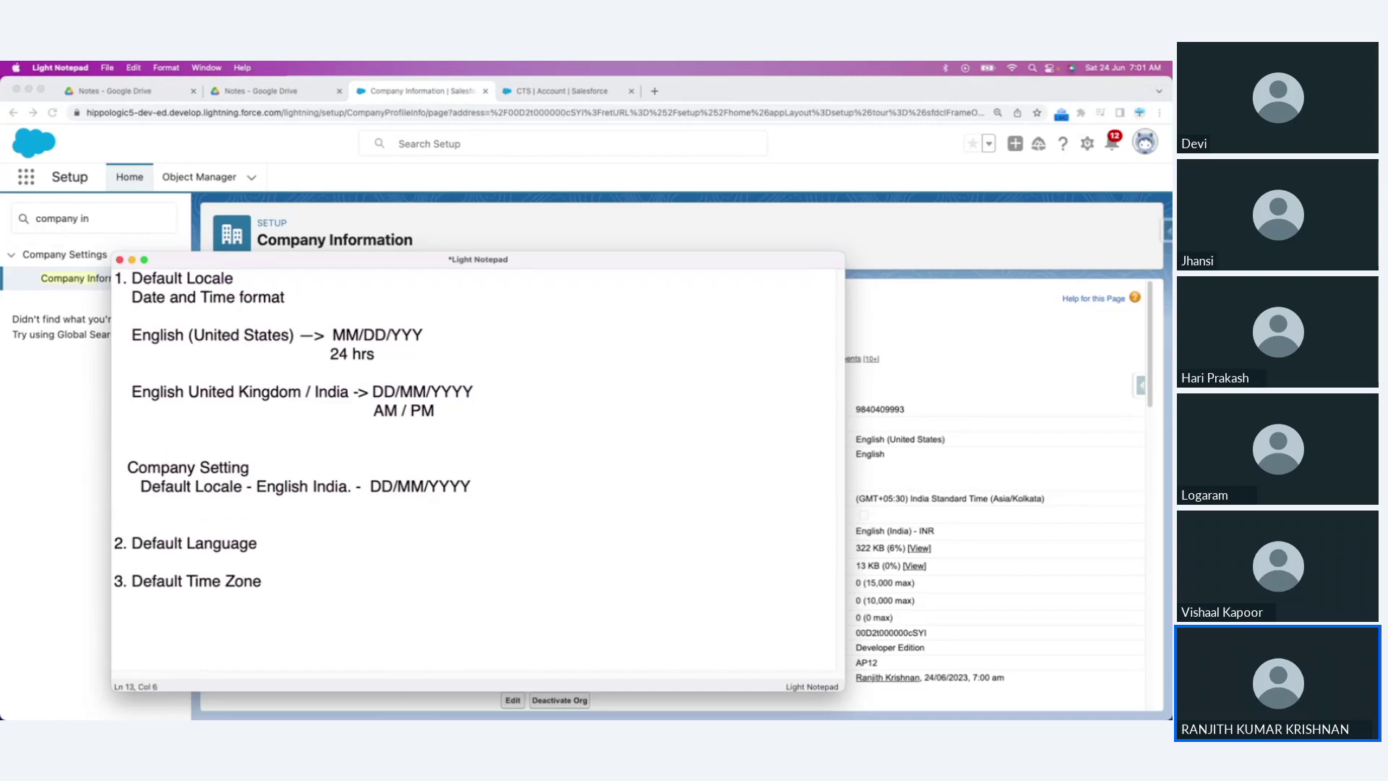
key(Return)
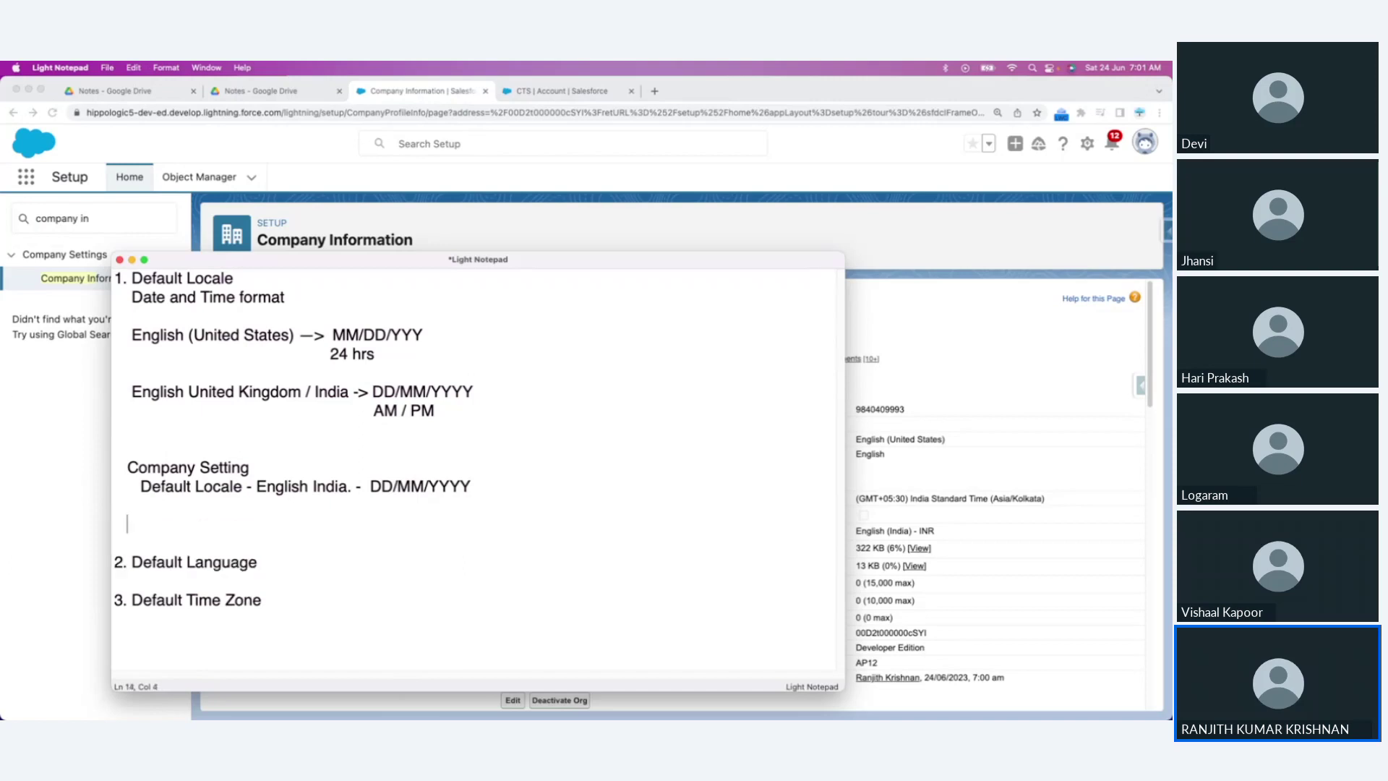
text(User - Ranjith)
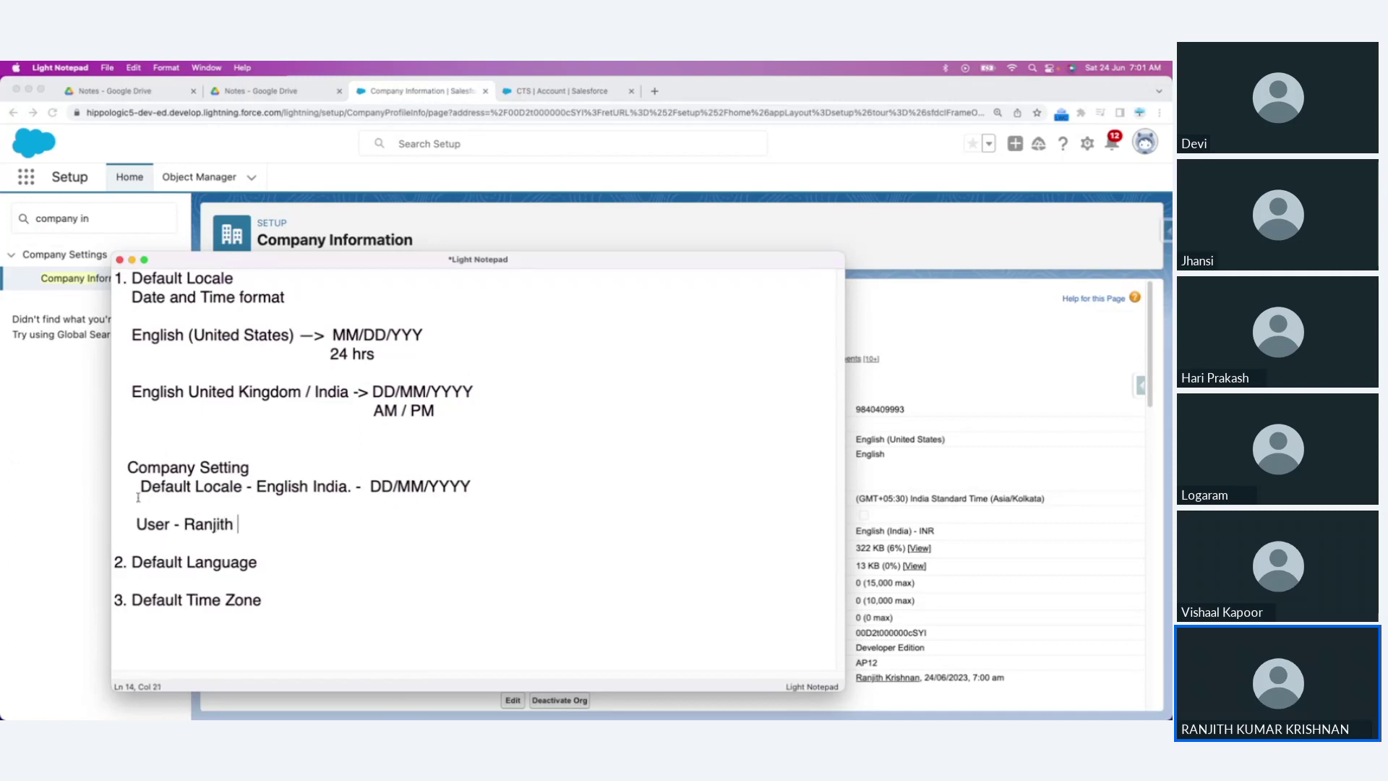
drag(139, 487, 529, 487)
key(cmd+c)
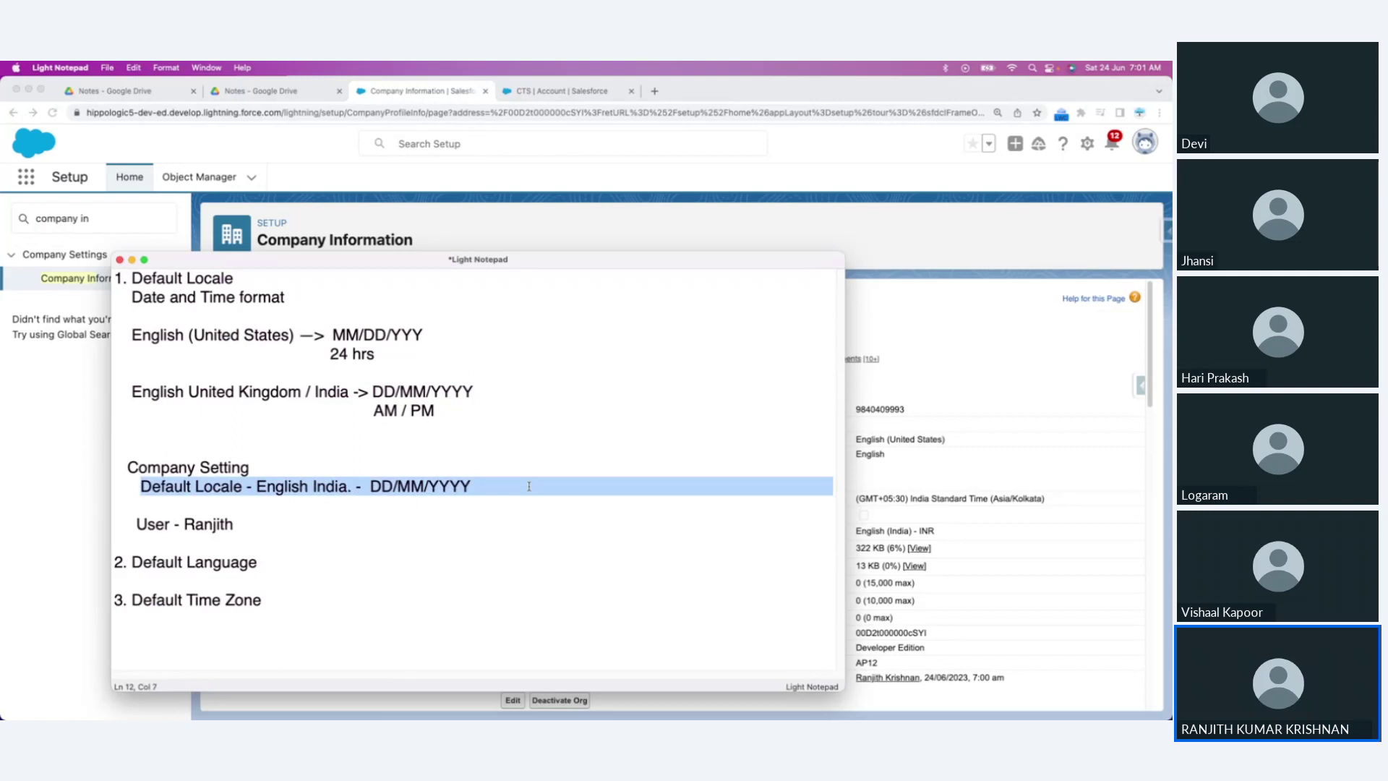
click(279, 529)
text(-)
key(cmd+v)
Step: Add a "New User" line below the existing user's line, keeping the Default Language item intact
key(Return)
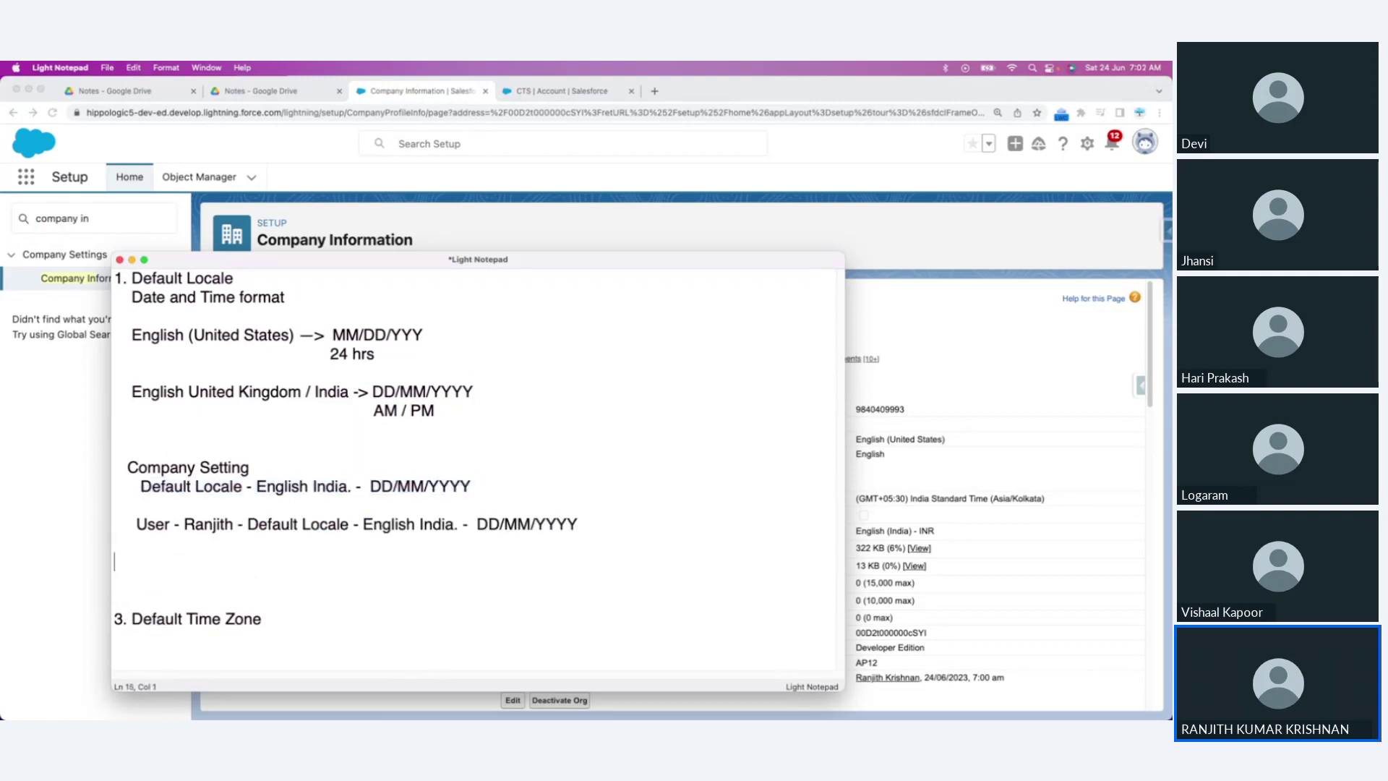
key(super+z)
text(New User)
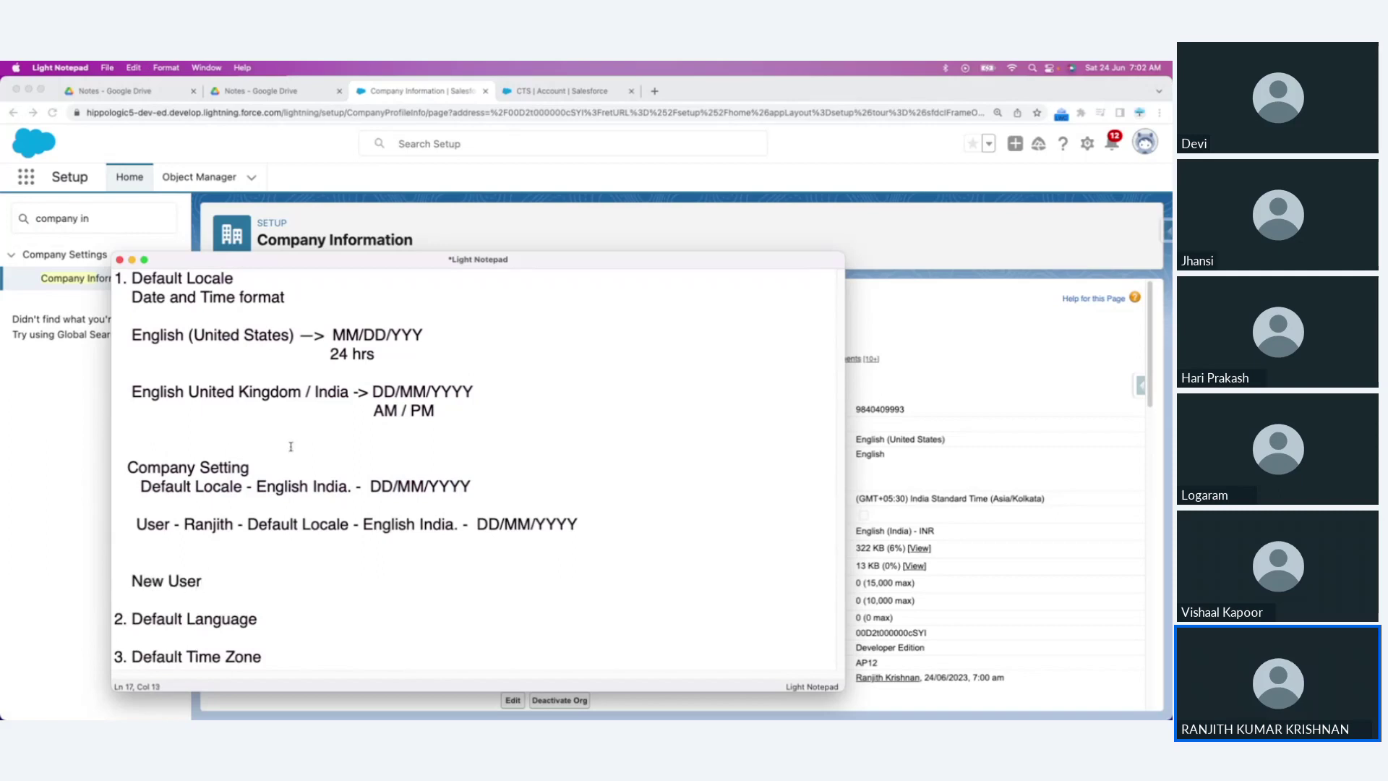
Step: Compare the noted English India date format with the Modified By date in Company Information
drag(257, 486, 458, 489)
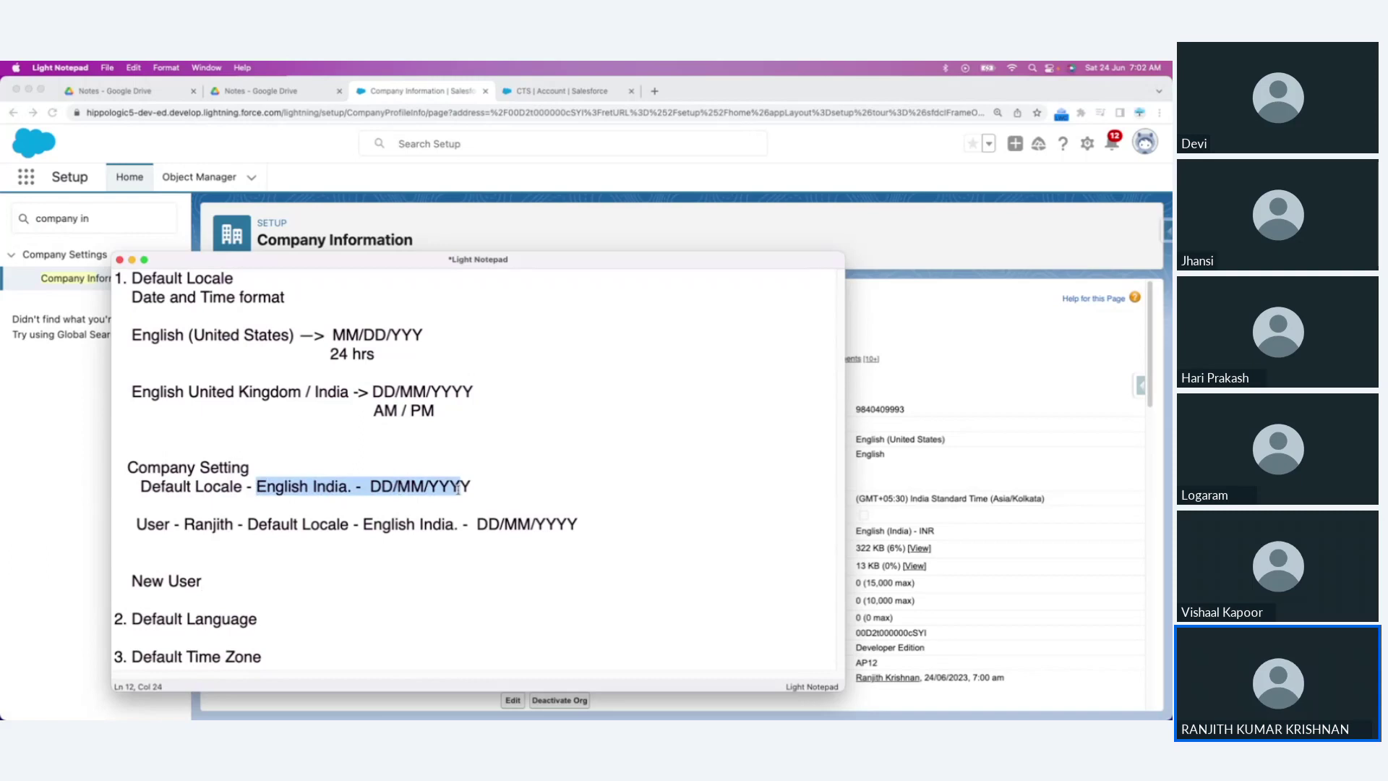
click(1036, 542)
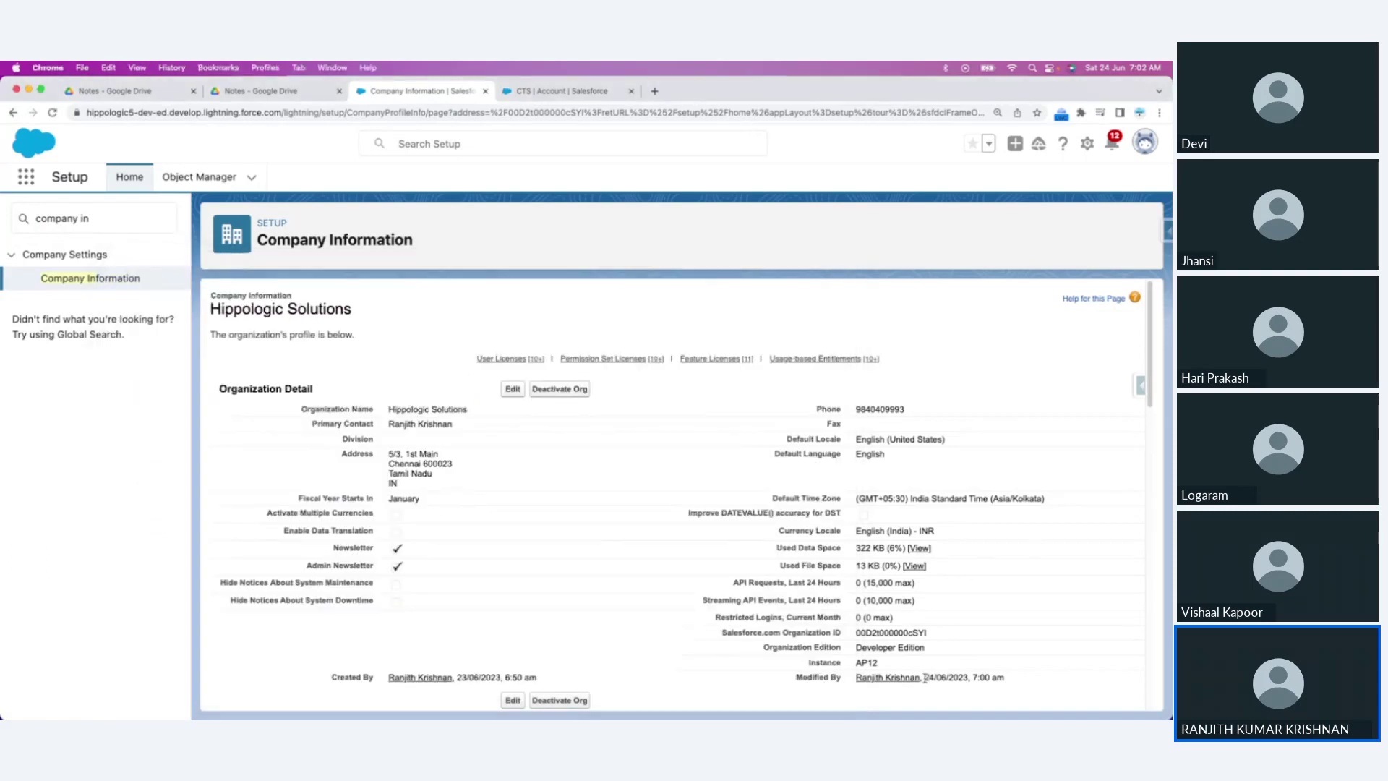
drag(931, 677, 956, 677)
key(super+Tab)
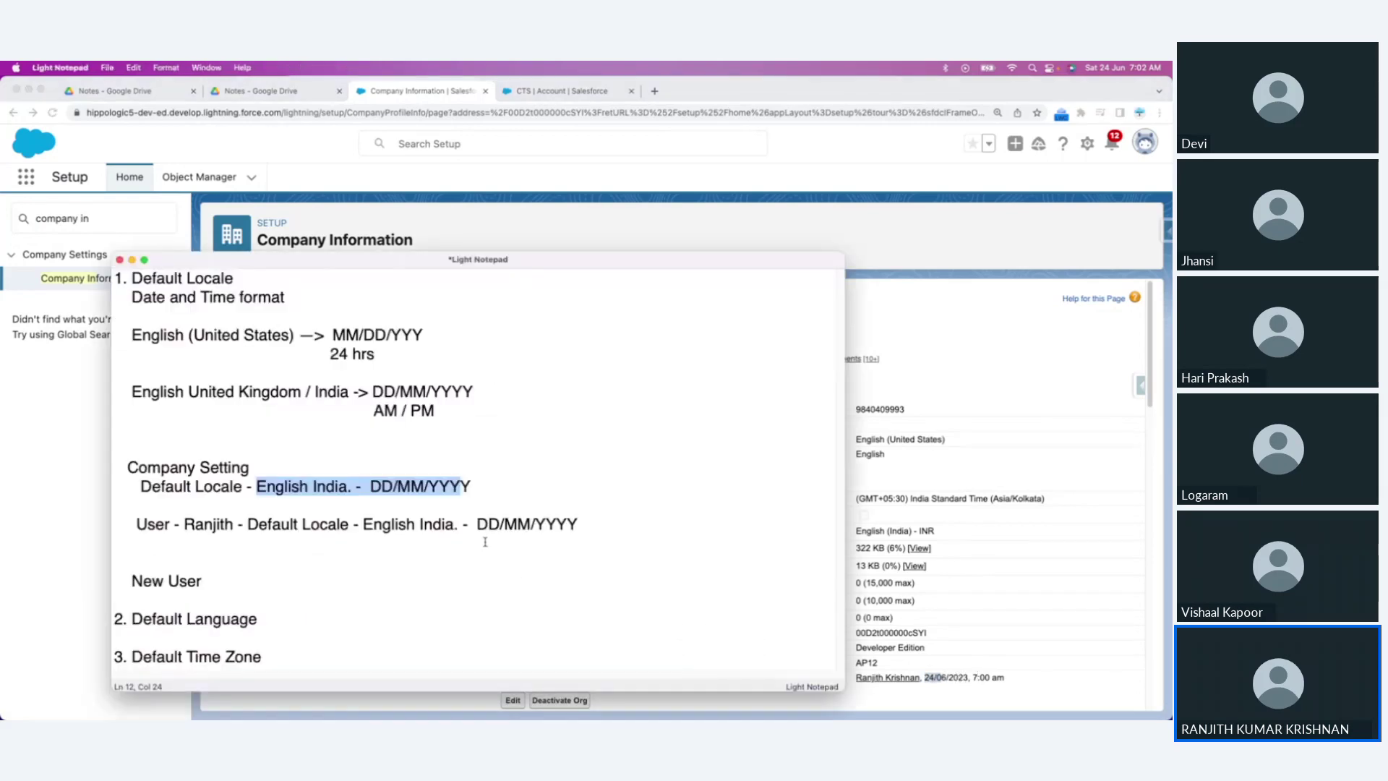
Step: Extend the company's Default Locale line with an arrow and "English (United States) —> MM/DD/YYY", and widen the notes window to fit it
click(279, 510)
click(494, 487)
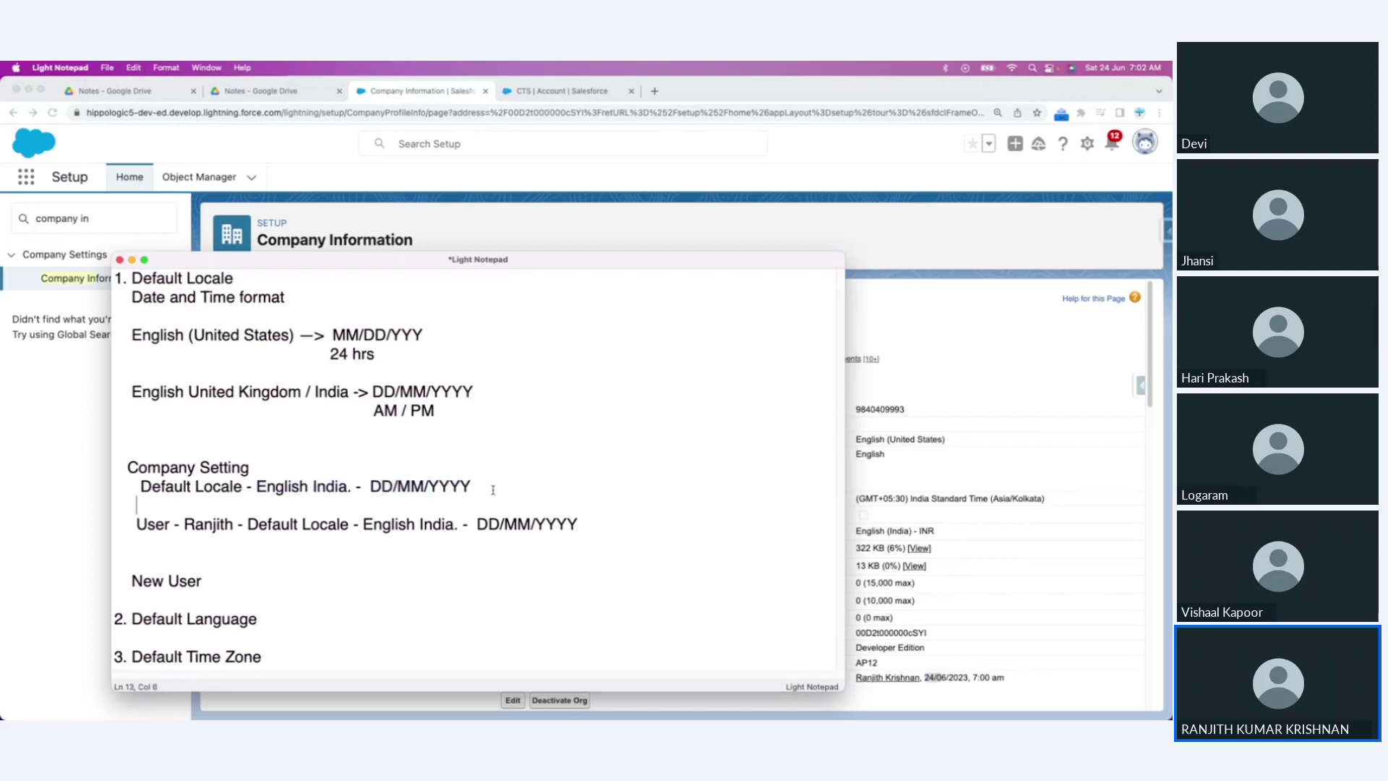
text(.   )
text( -->)
drag(422, 335, 115, 334)
key(super+c)
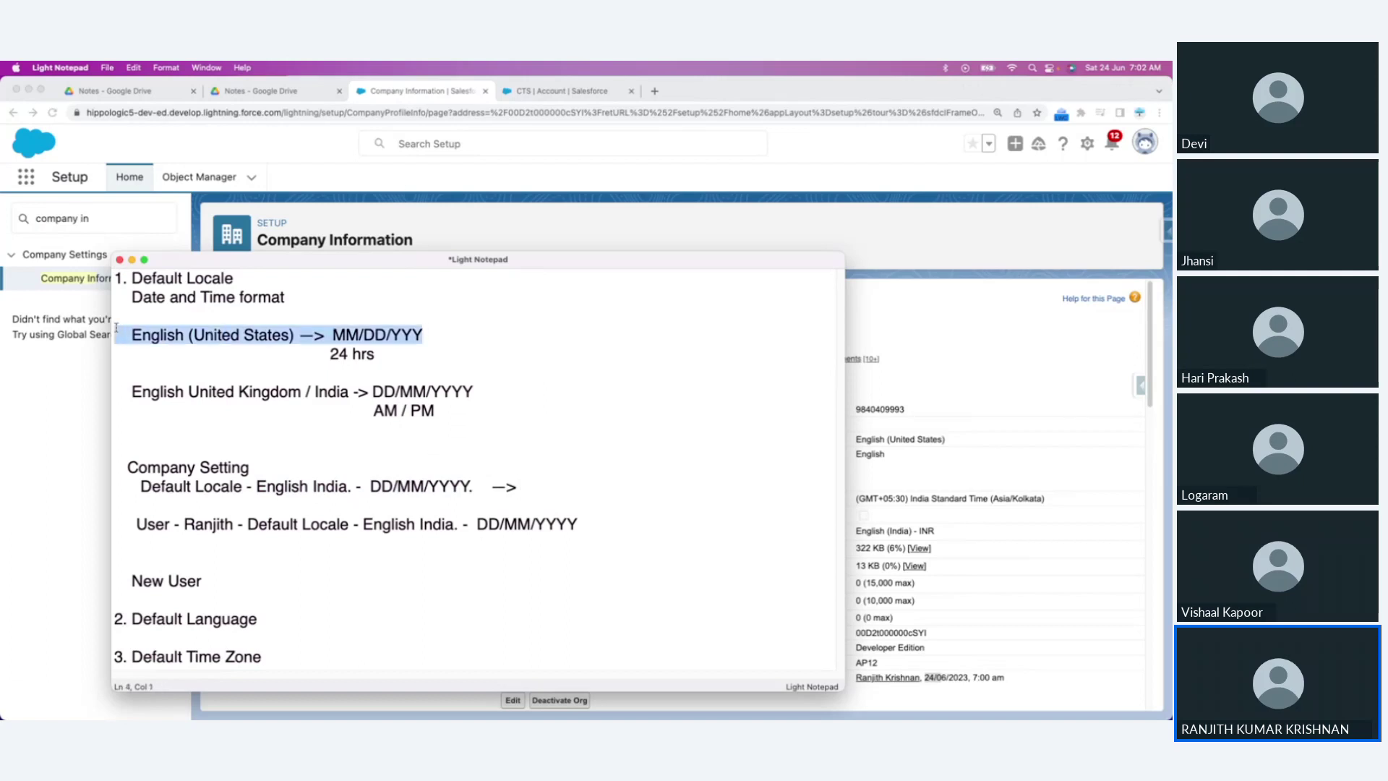
click(607, 517)
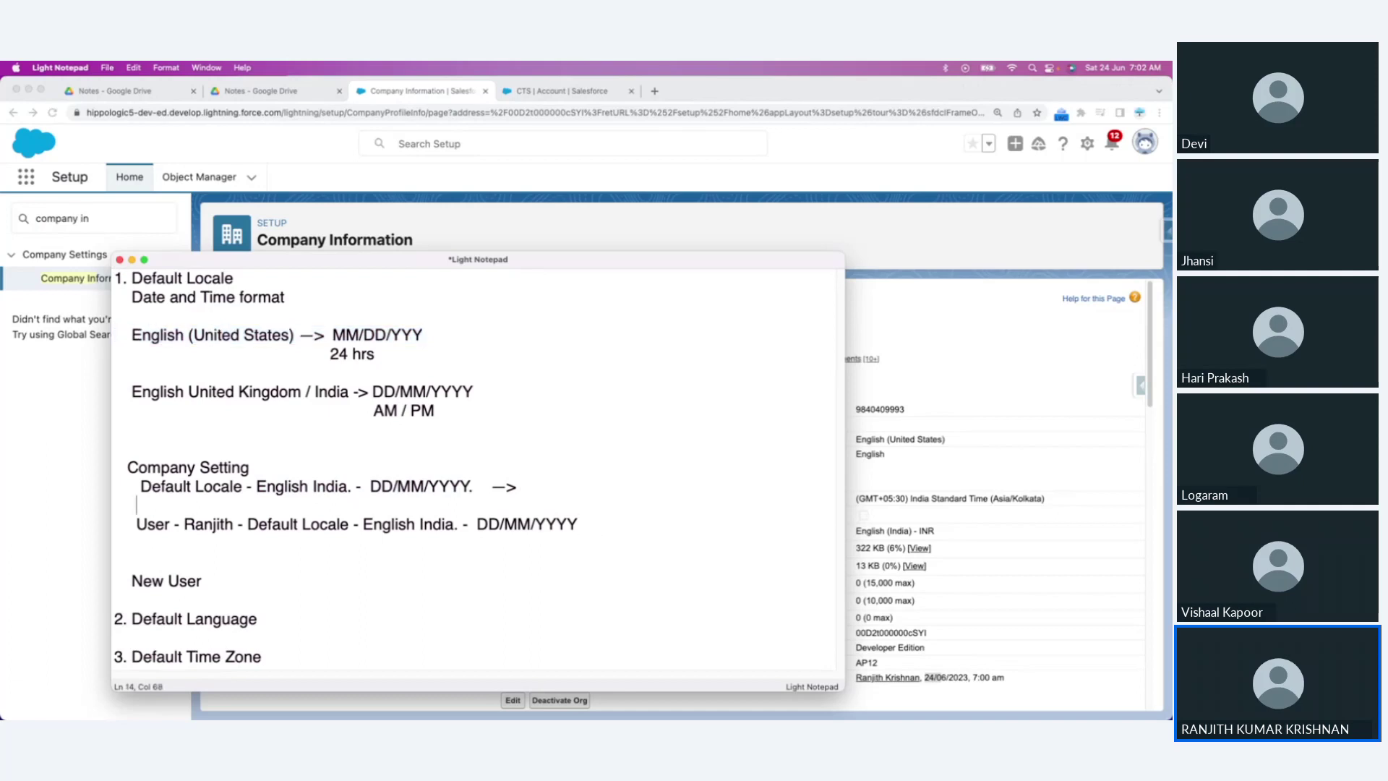
key(super+v)
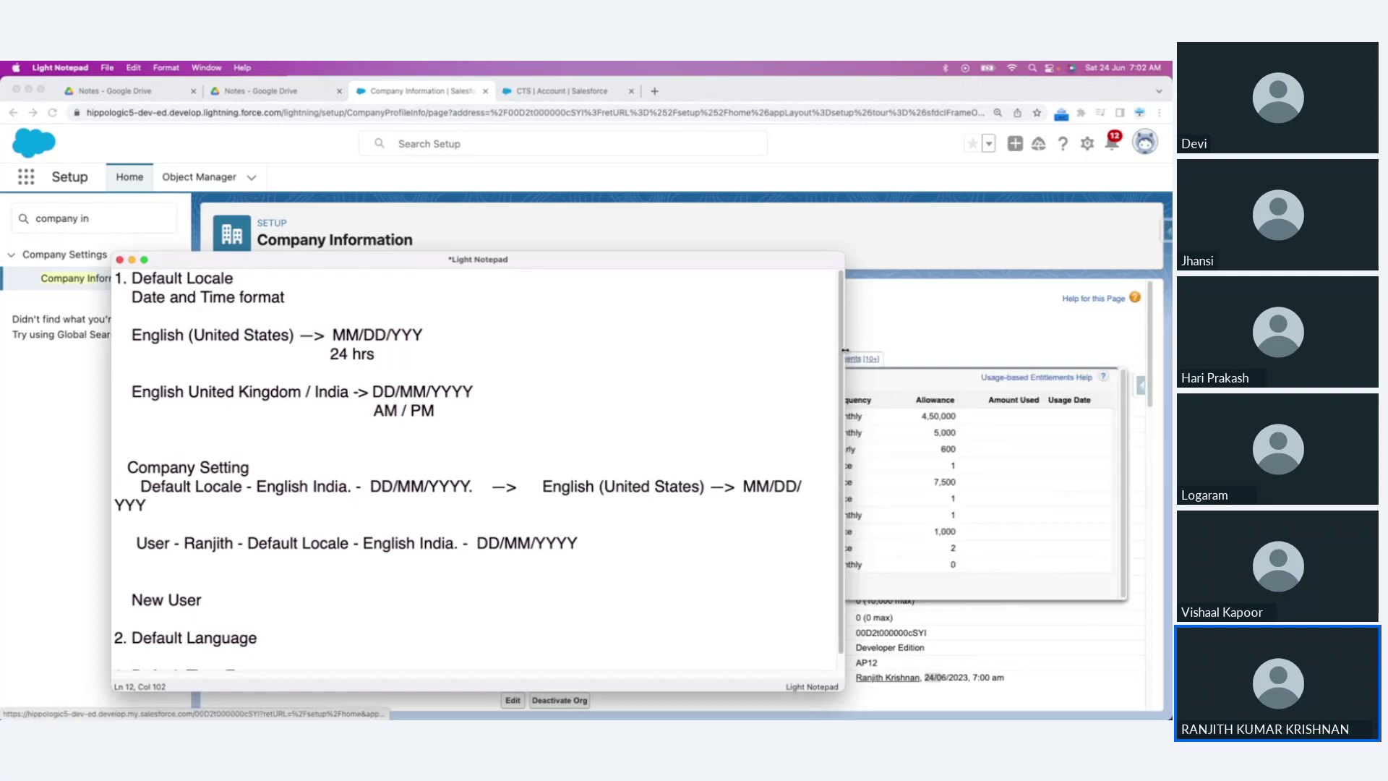
drag(844, 354, 1111, 349)
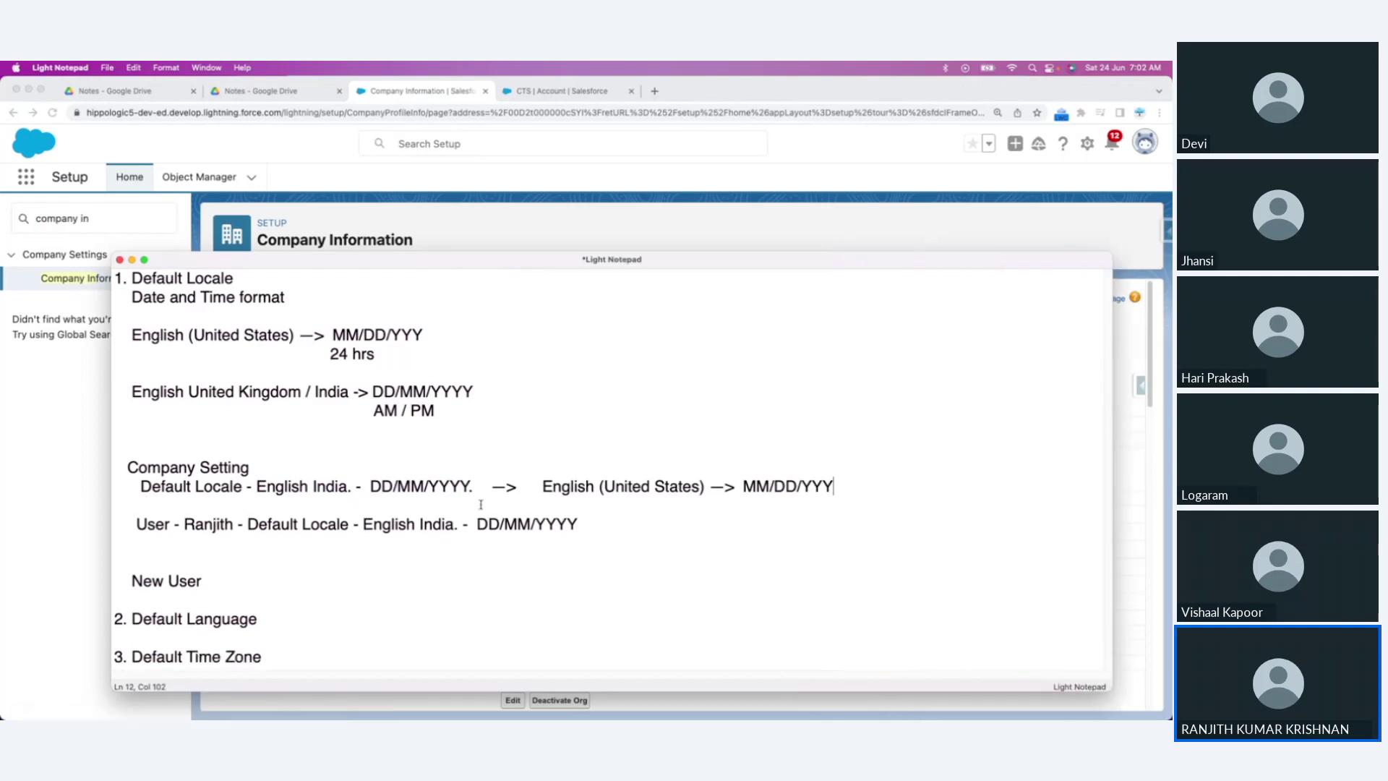
Step: Indent the User line to align with the Default Locale line and highlight the user's name
click(136, 525)
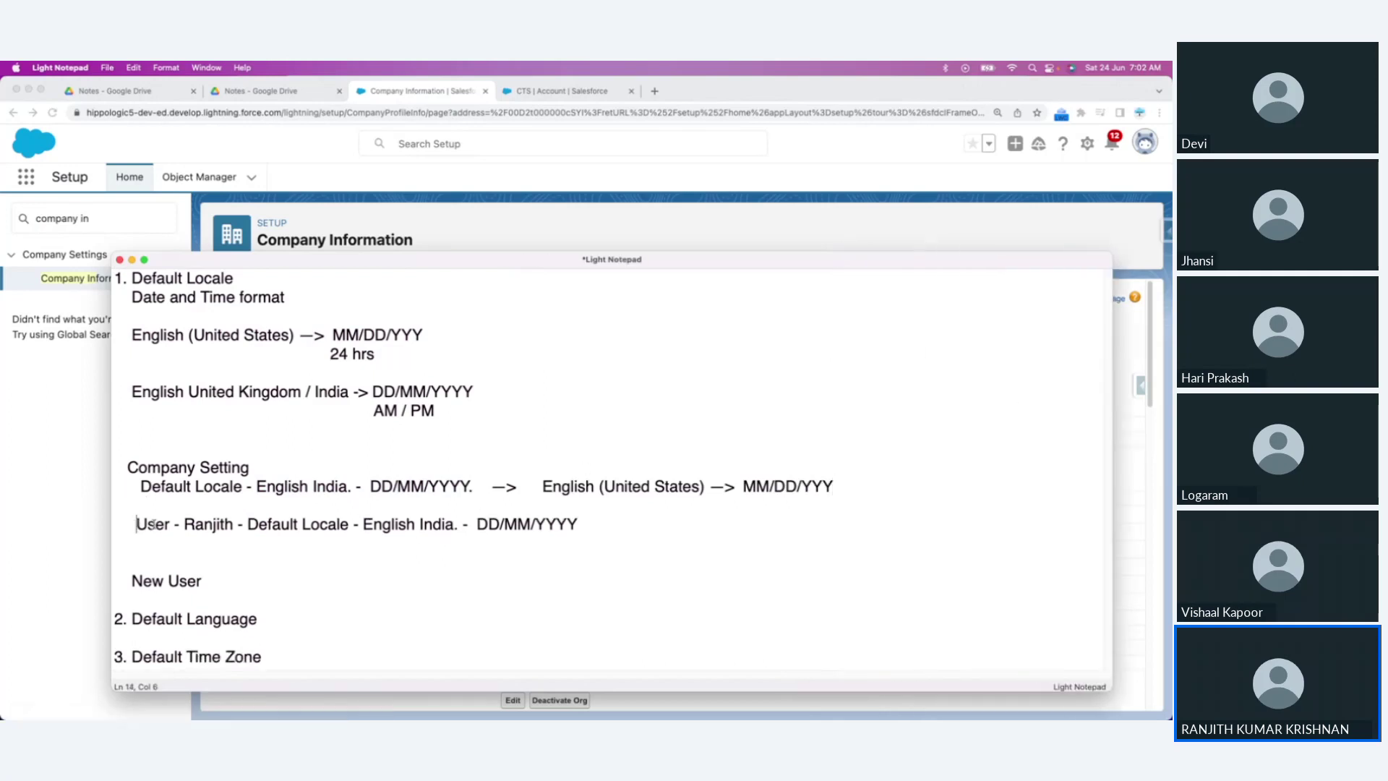
shift+click(600, 519)
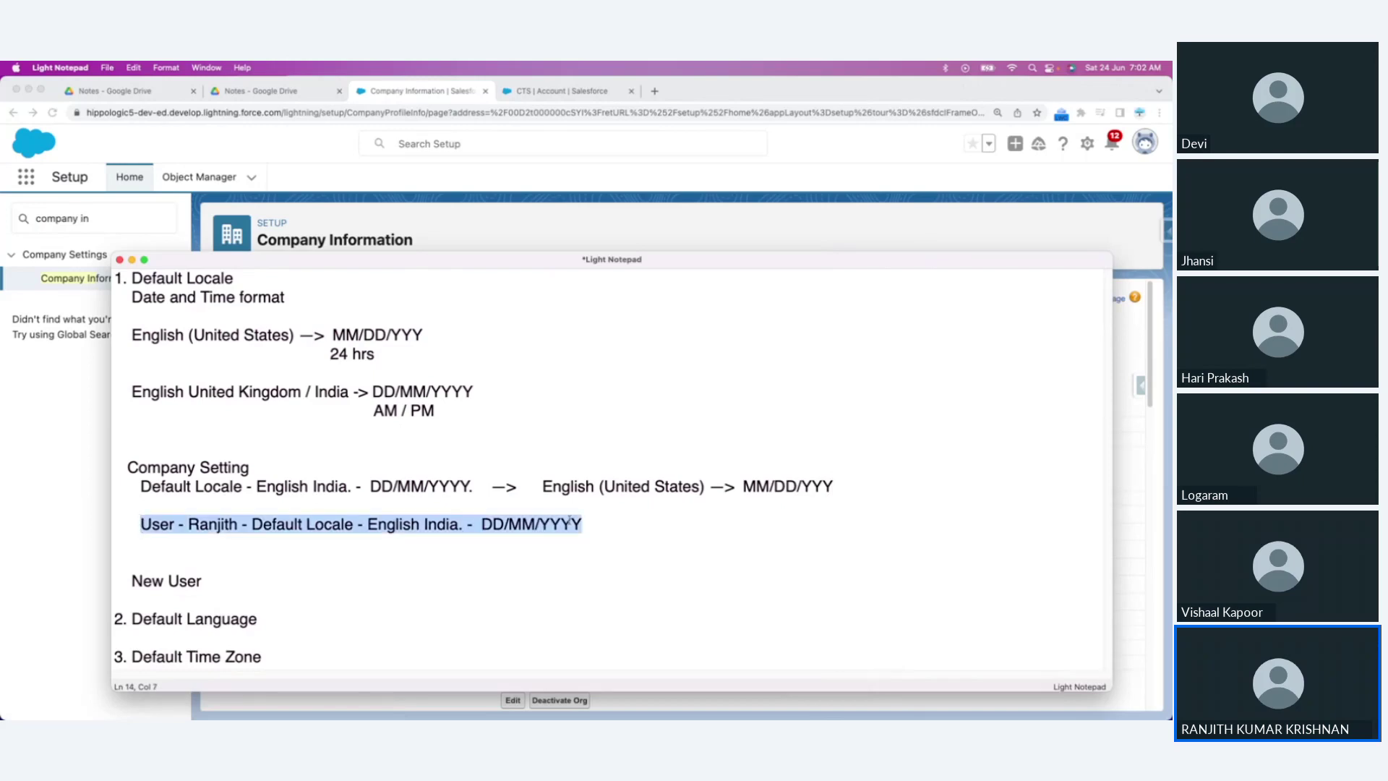
double_click(217, 525)
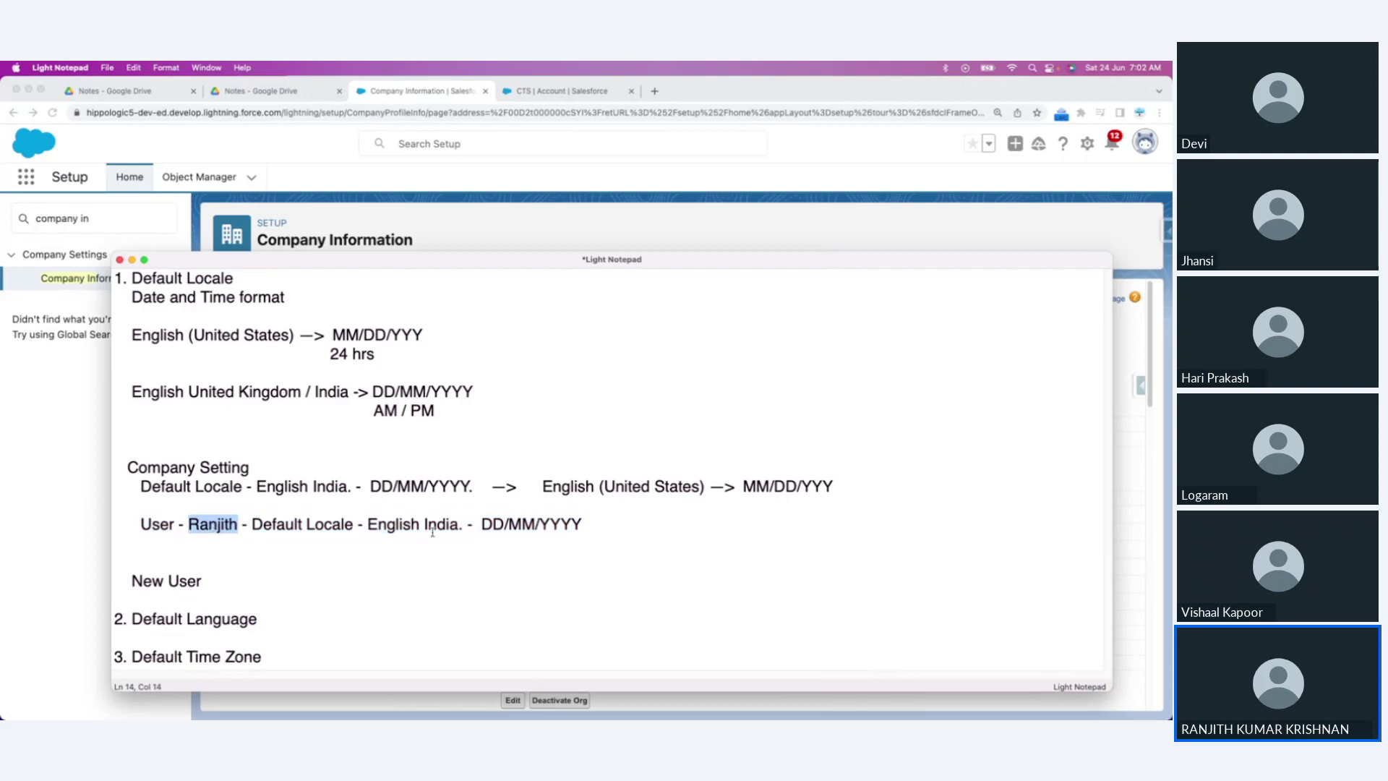
Step: Highlight and compare the company's English (United States) locale, the New User line and the existing user's locale line
drag(482, 526, 737, 493)
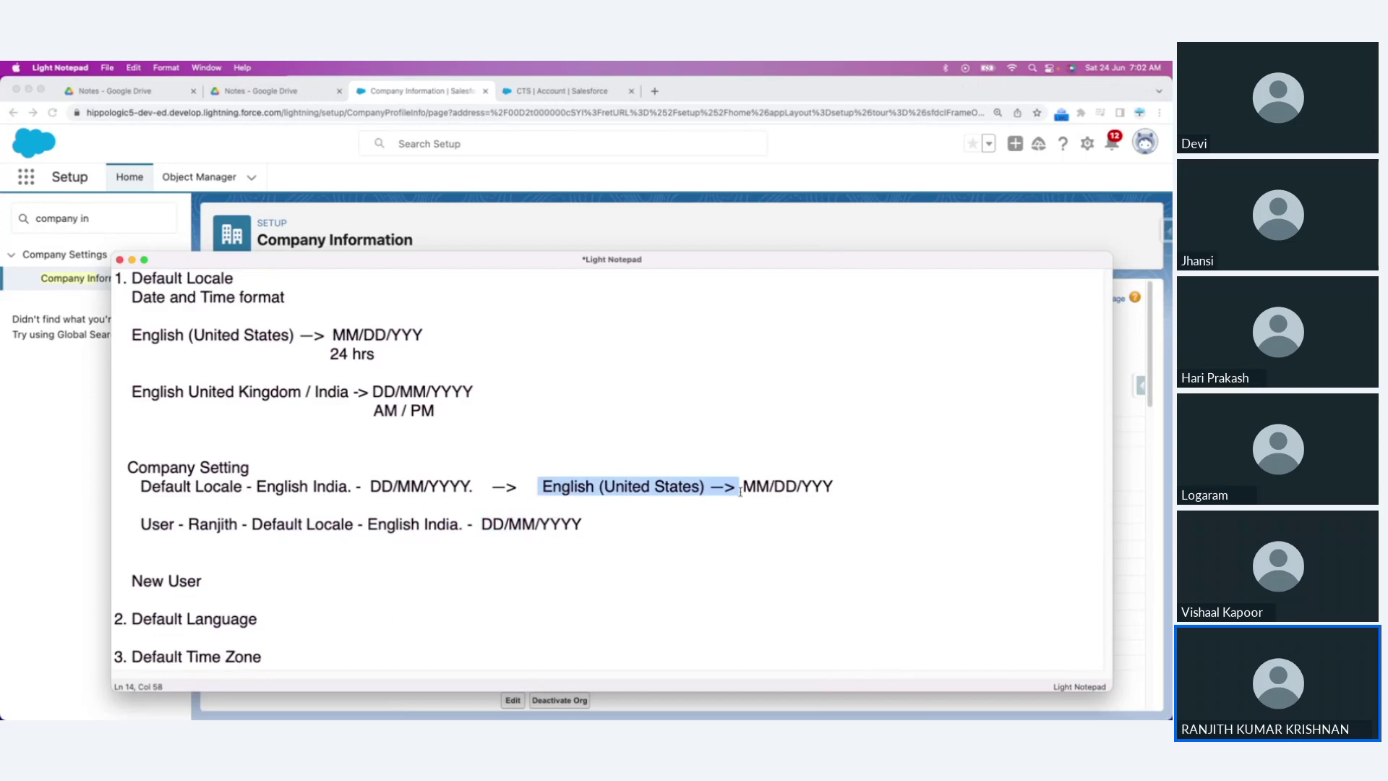
drag(132, 580, 239, 594)
click(467, 551)
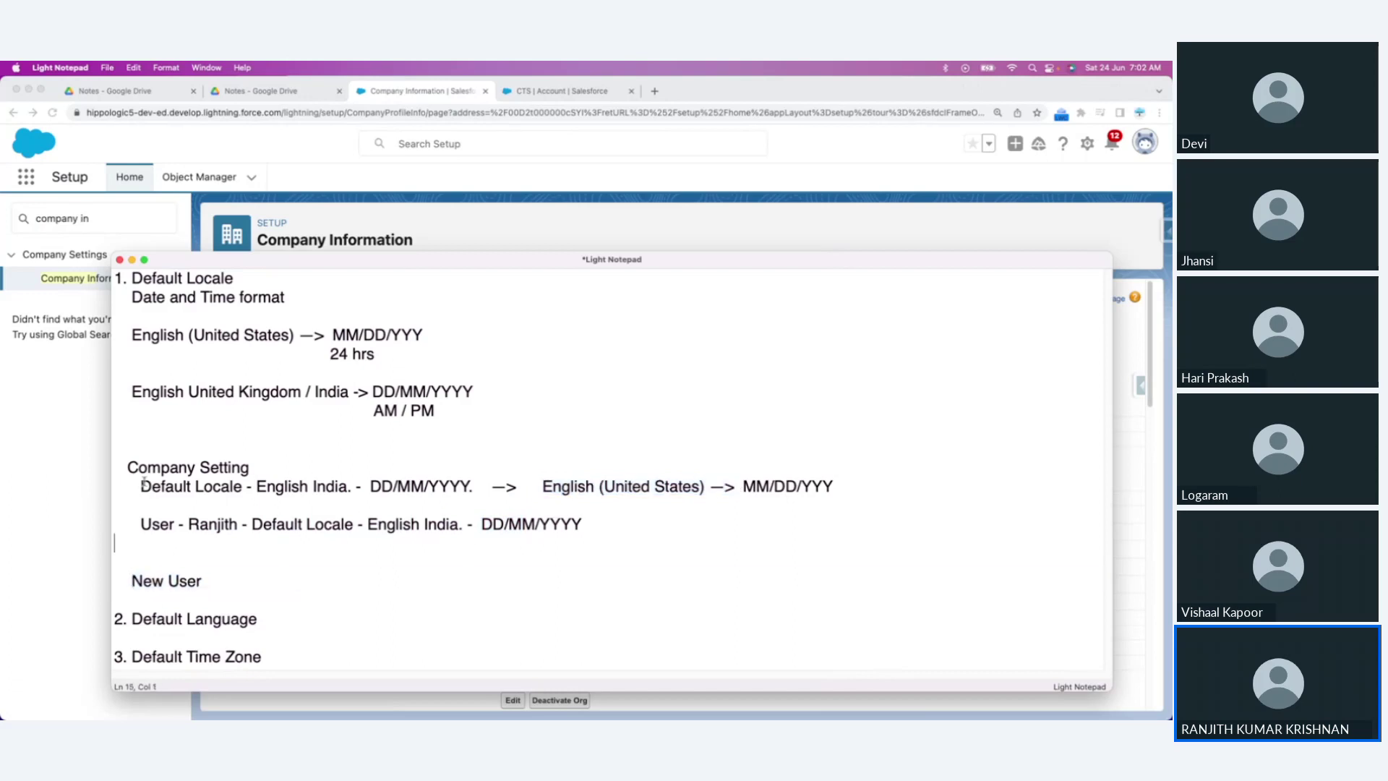
drag(136, 470, 341, 488)
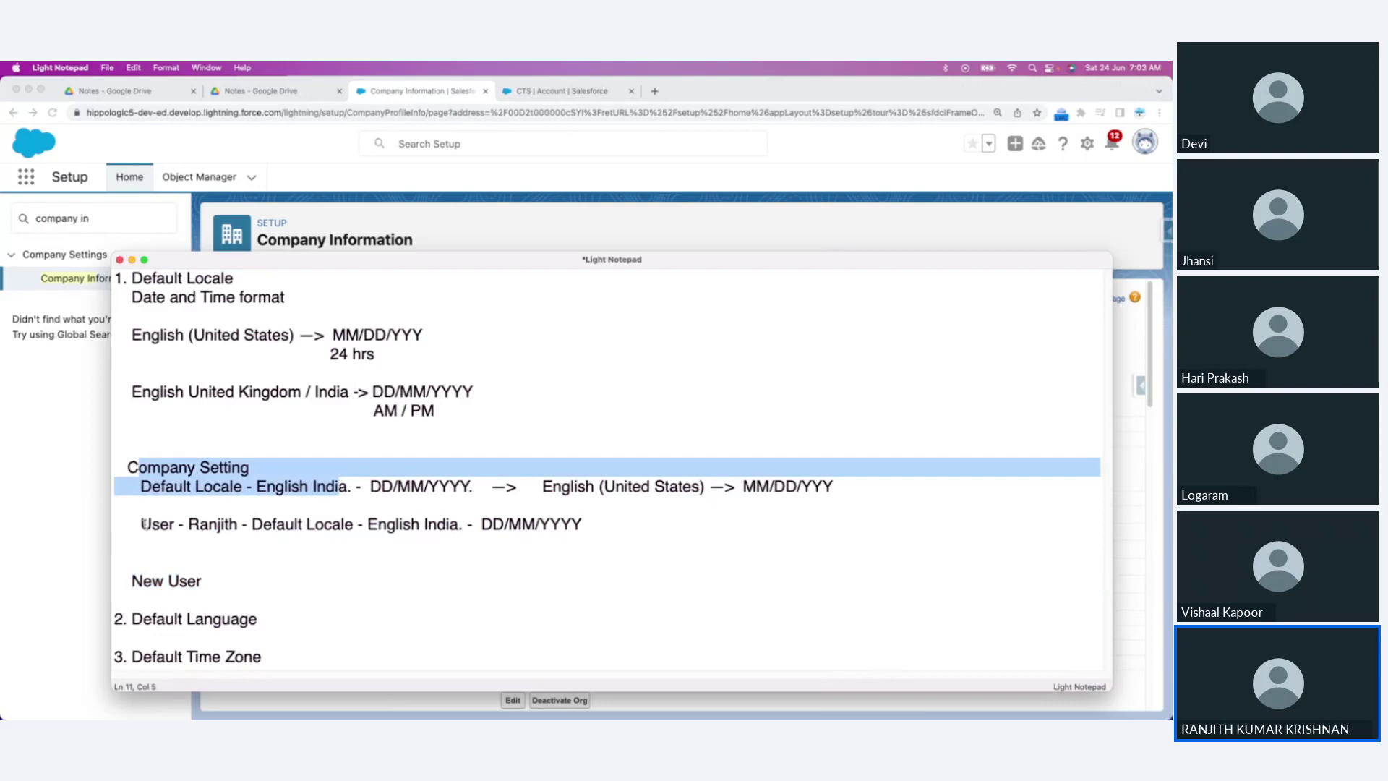
drag(142, 522, 584, 524)
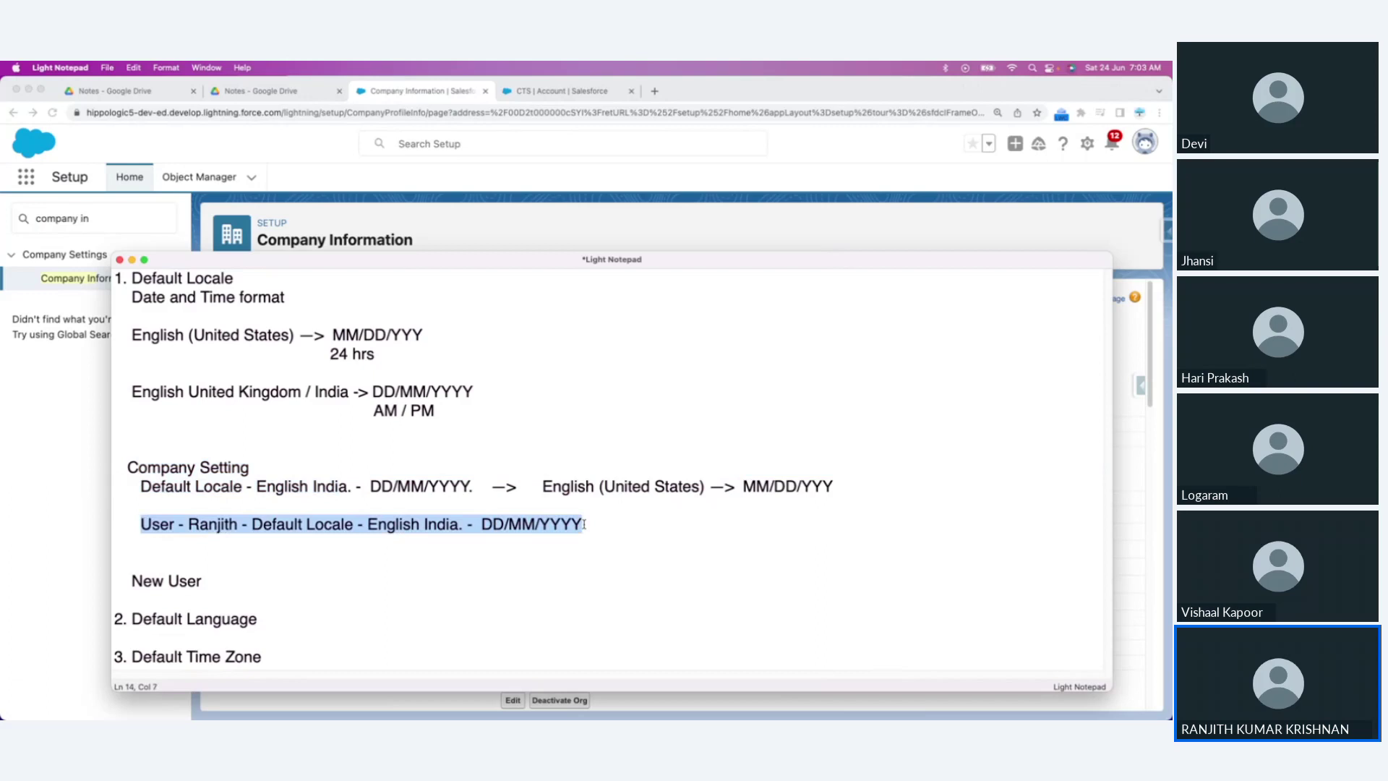
click(262, 522)
drag(133, 521, 603, 524)
click(602, 523)
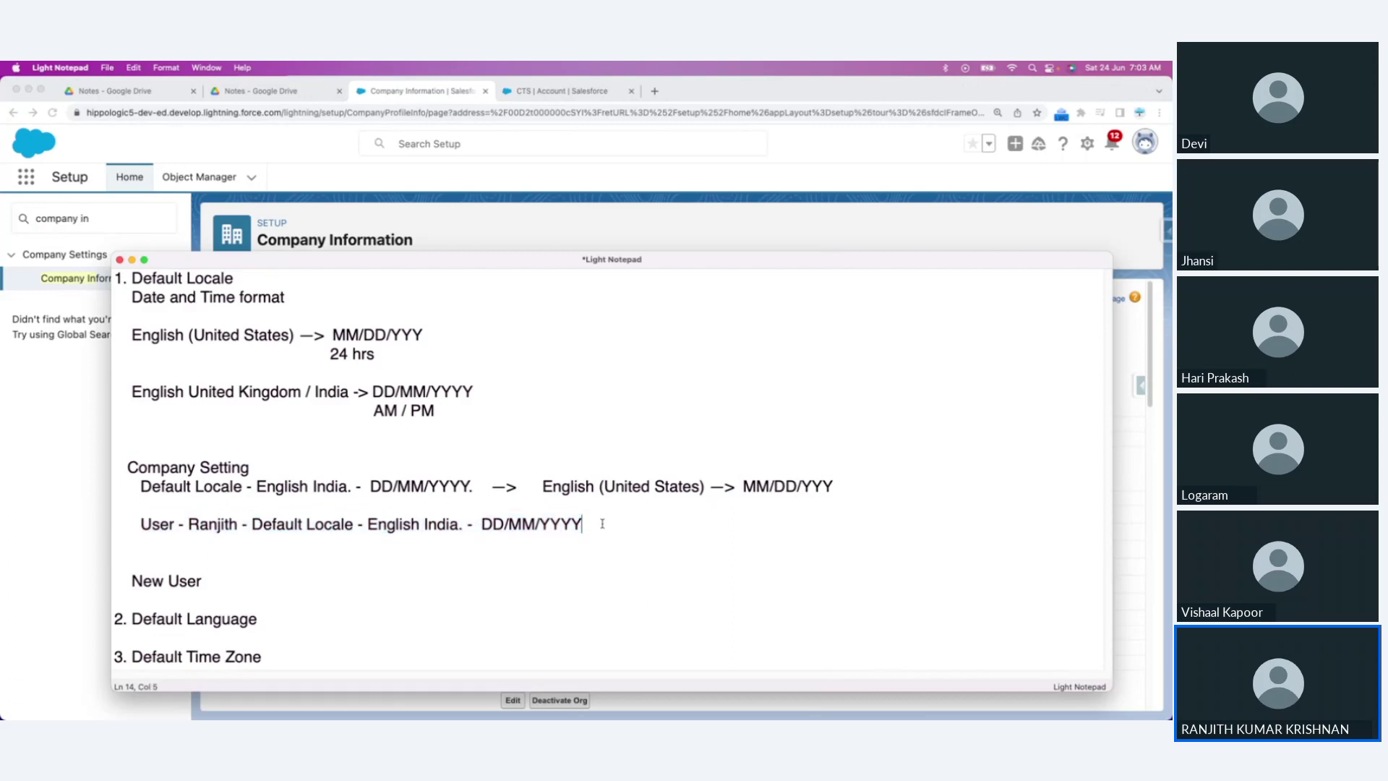
Step: Highlight most of the existing user's locale line and append ". ->" at its end
key(shift+Left)
key(shift+Left)
key(shift+Left)
key(shift+Left)
key(shift+Left)
key(shift+Left)
key(shift+Left)
key(shift+Left)
key(shift+Left)
key(shift+Left)
key(shift+Left)
key(shift+Left)
key(shift+Left)
key(shift+Left)
key(shift+Left)
key(shift+Left)
key(shift+Left)
key(shift+Left)
key(shift+Left)
key(shift+Left)
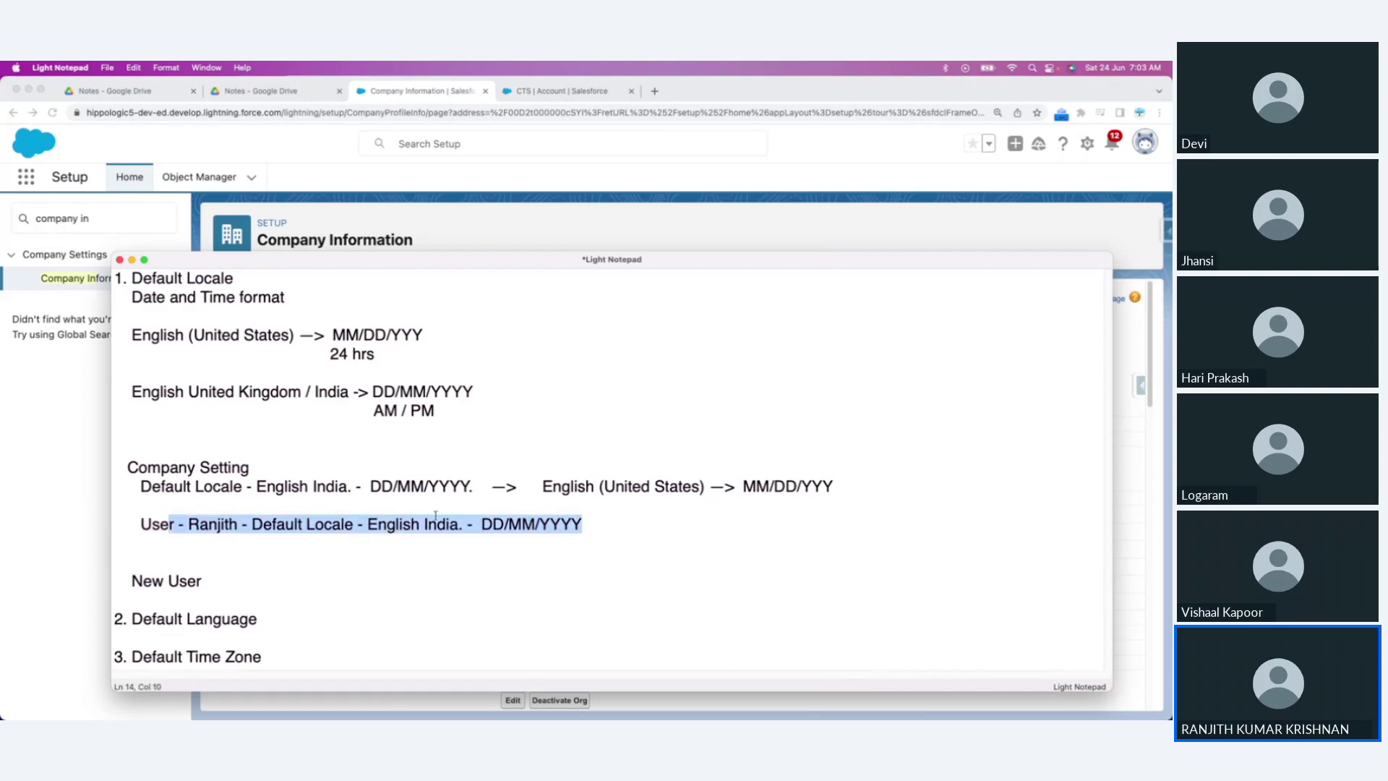
key(Right)
text(. ->)
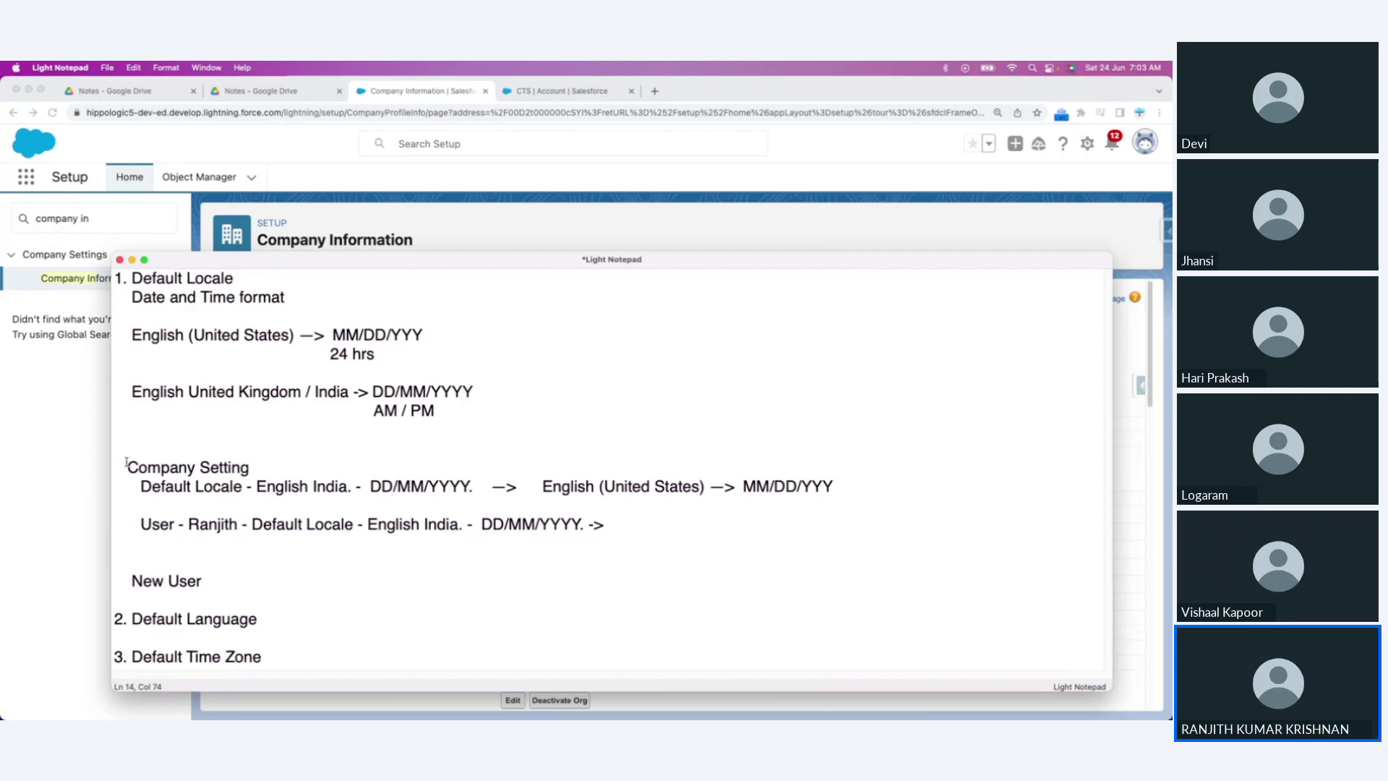
Step: Highlight the Company Setting locale lines and the user's English India locale to compare them
drag(127, 463, 865, 482)
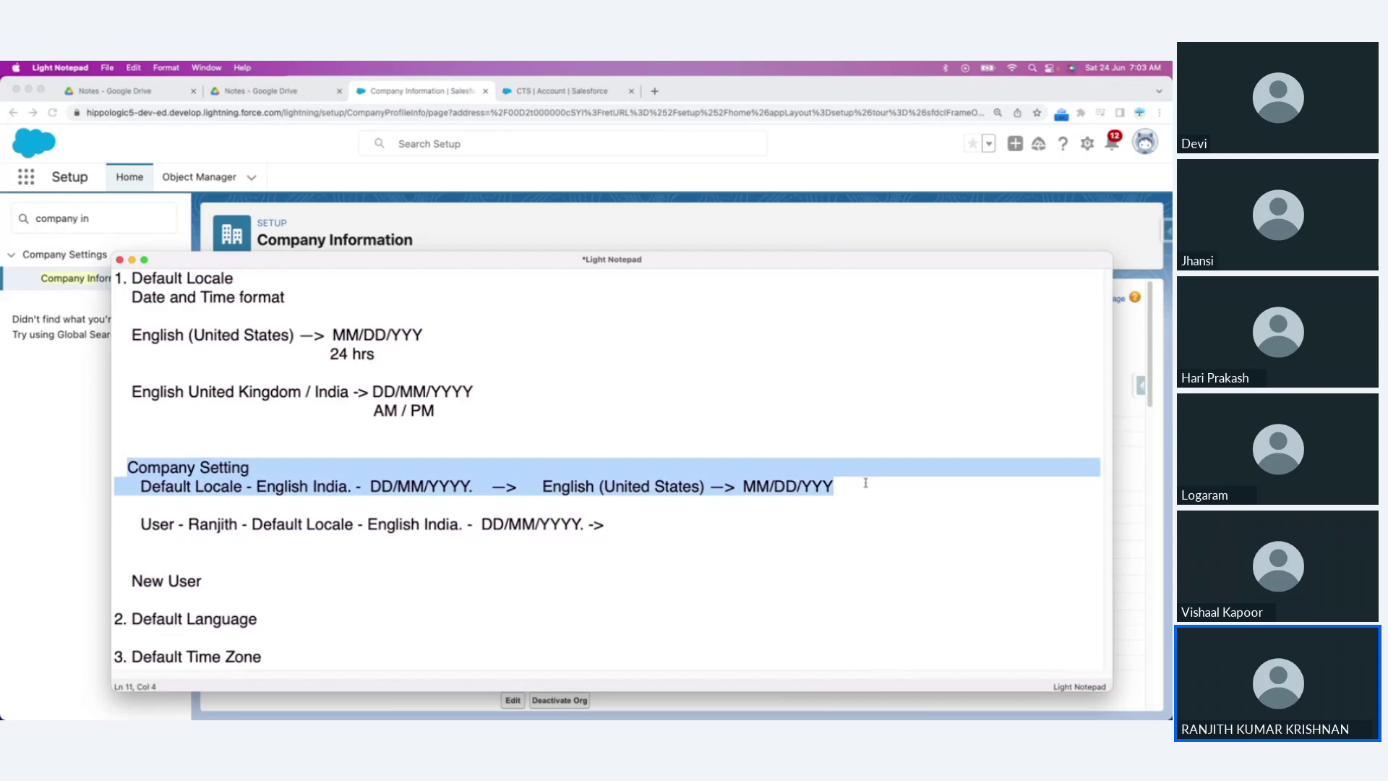
drag(345, 522, 438, 524)
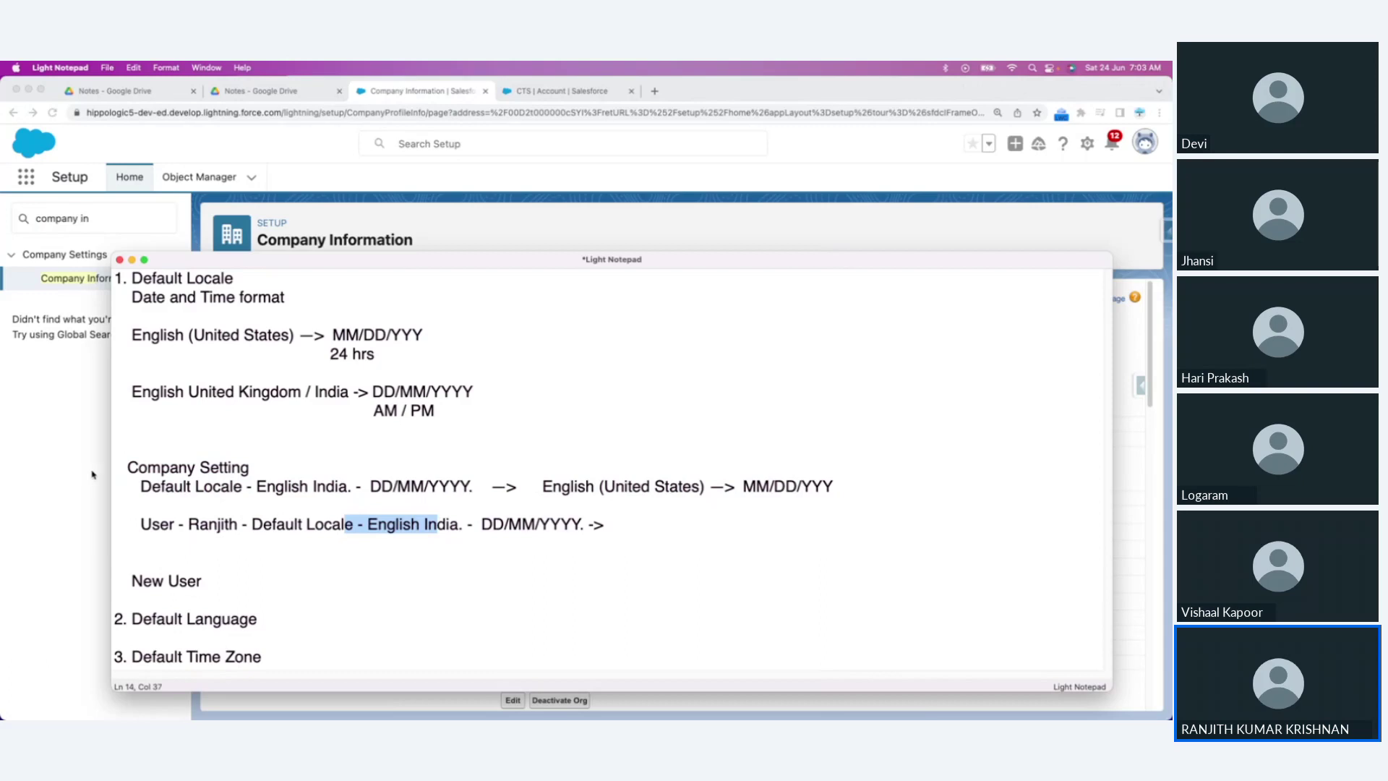
drag(119, 466, 381, 485)
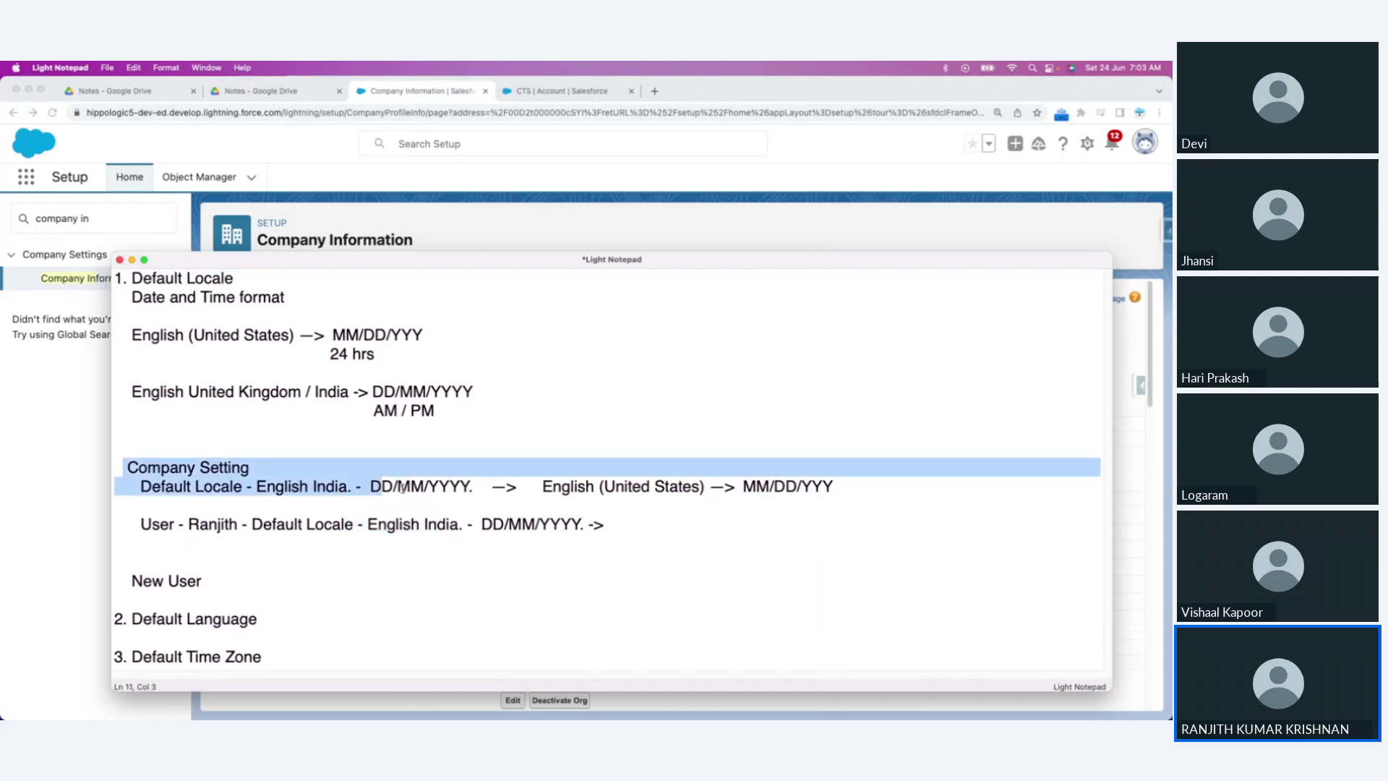
Step: Highlight the company's English (United States) locale, the user's English India locale and the company's MM/YYYY date part for comparison
click(511, 488)
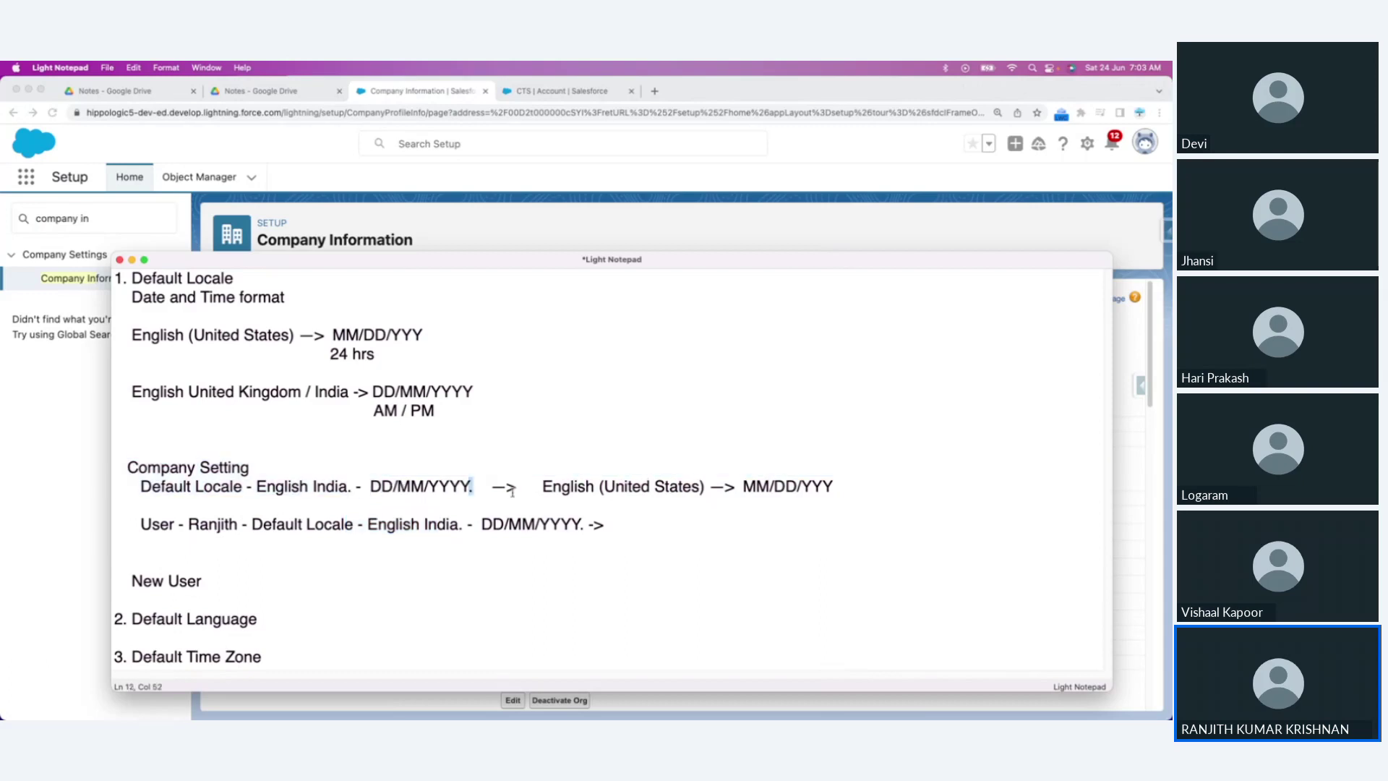
drag(543, 486, 761, 478)
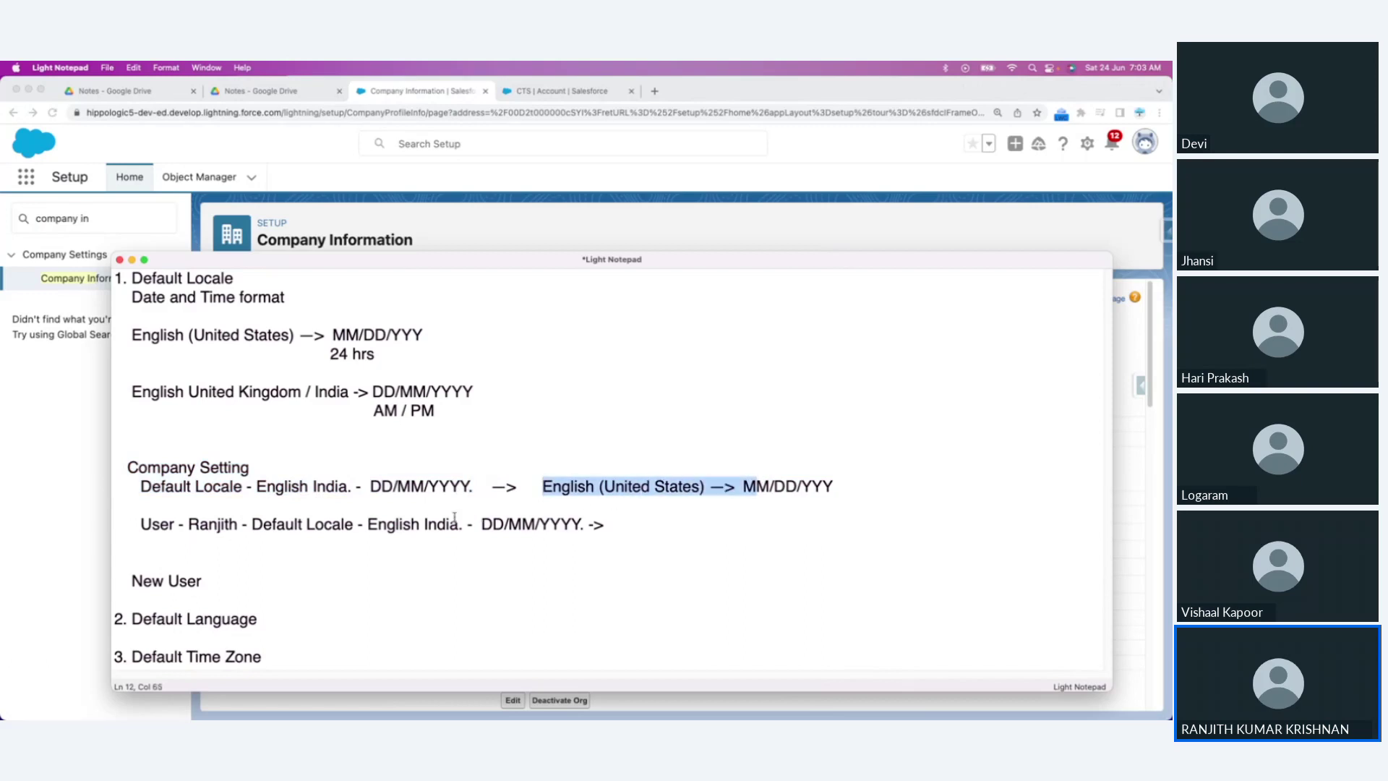
drag(353, 526, 462, 525)
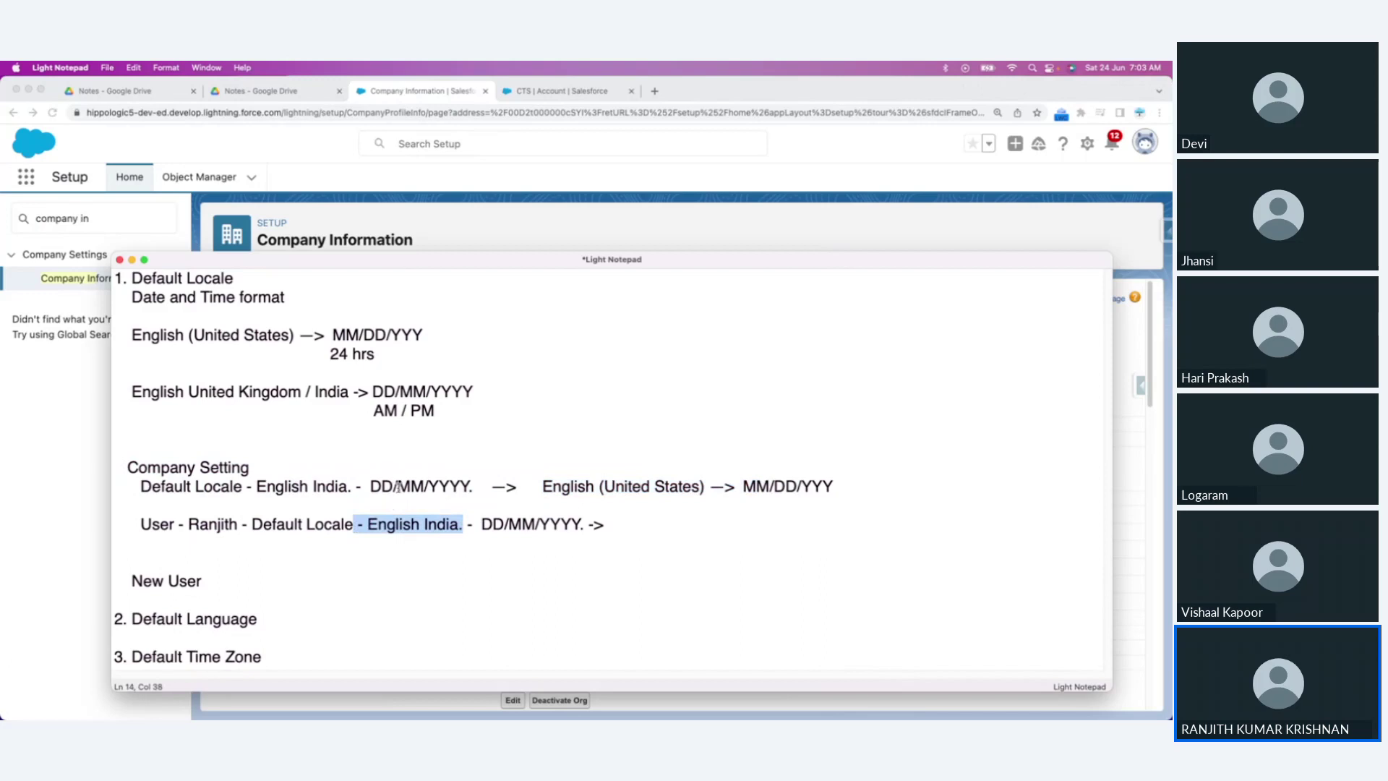
drag(397, 486, 486, 487)
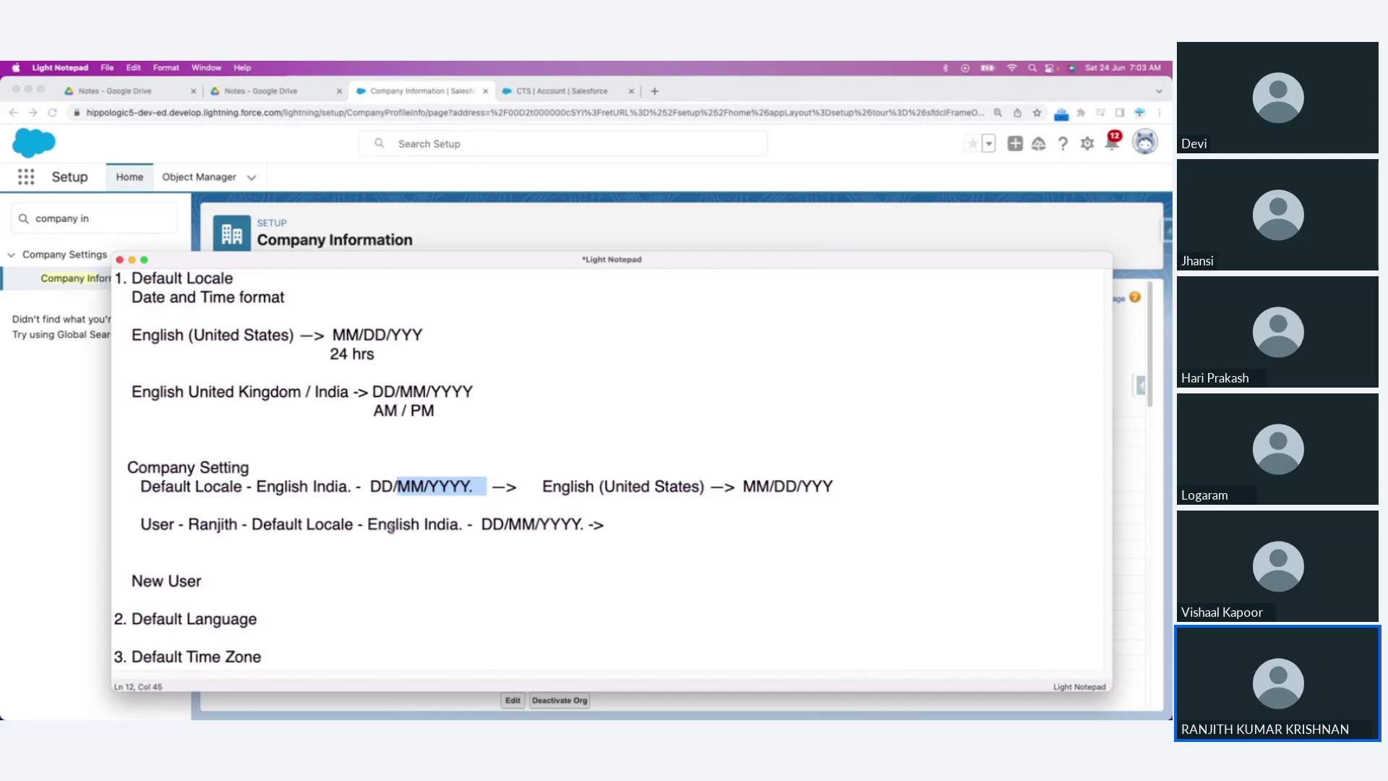
Step: Switch to Chrome, clear the Setup search text and expand the Users section under Administration
key(super+Tab)
click(99, 218)
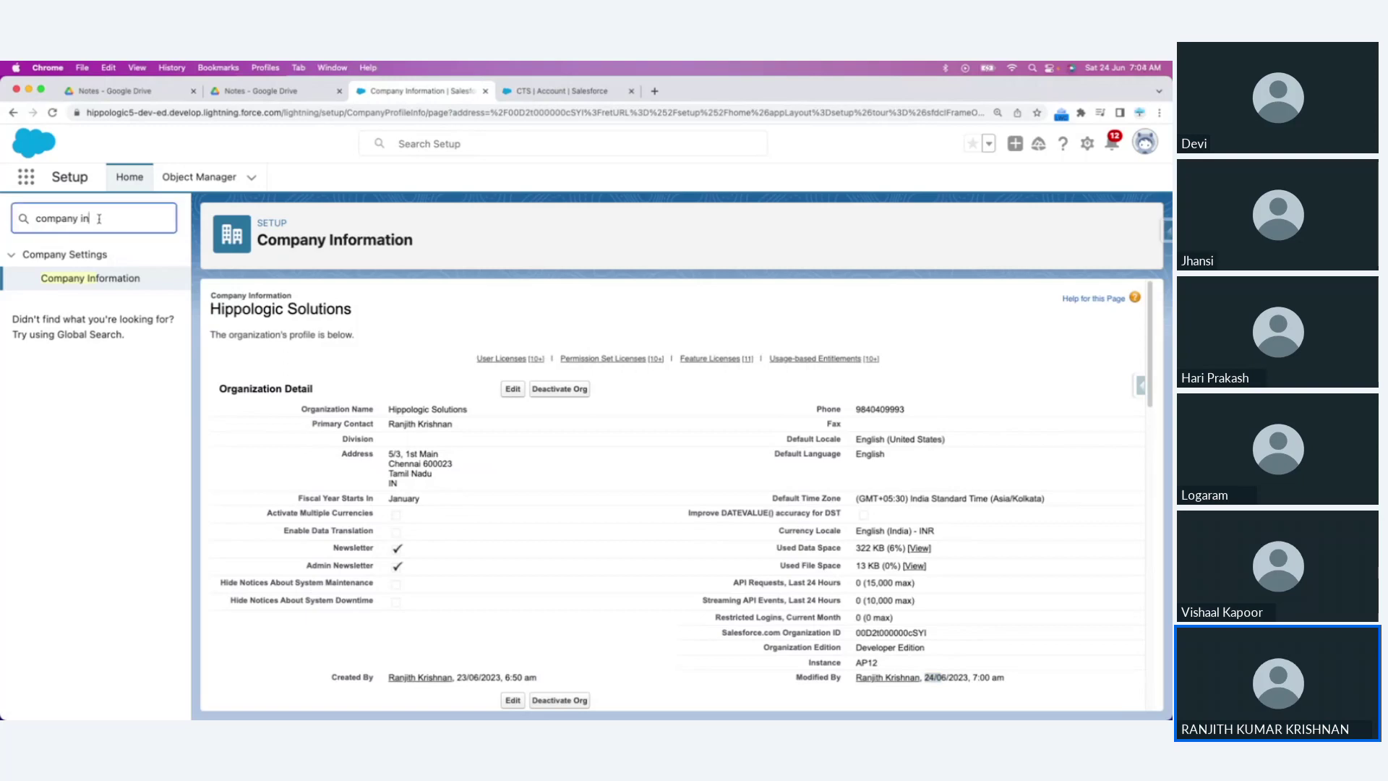
drag(92, 218, 34, 218)
key(BackSpace)
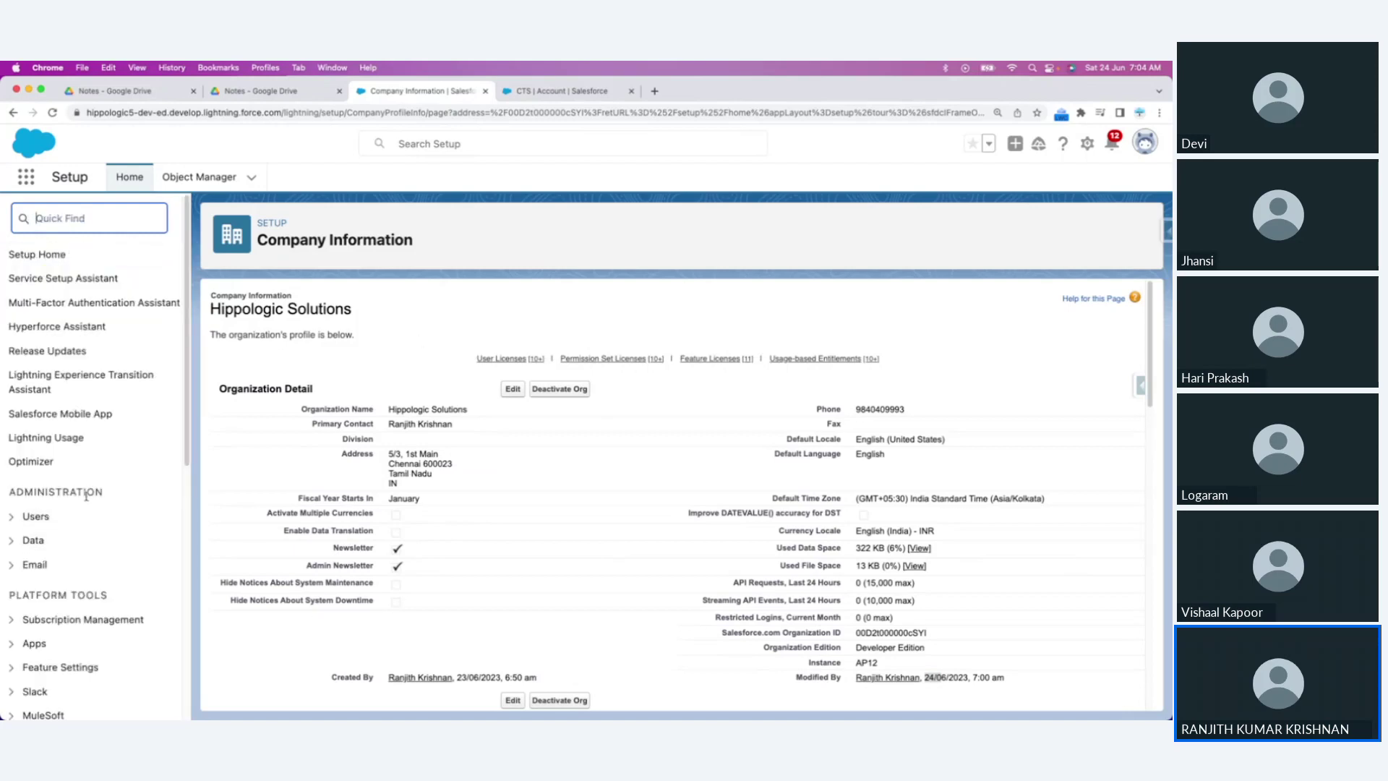
click(35, 516)
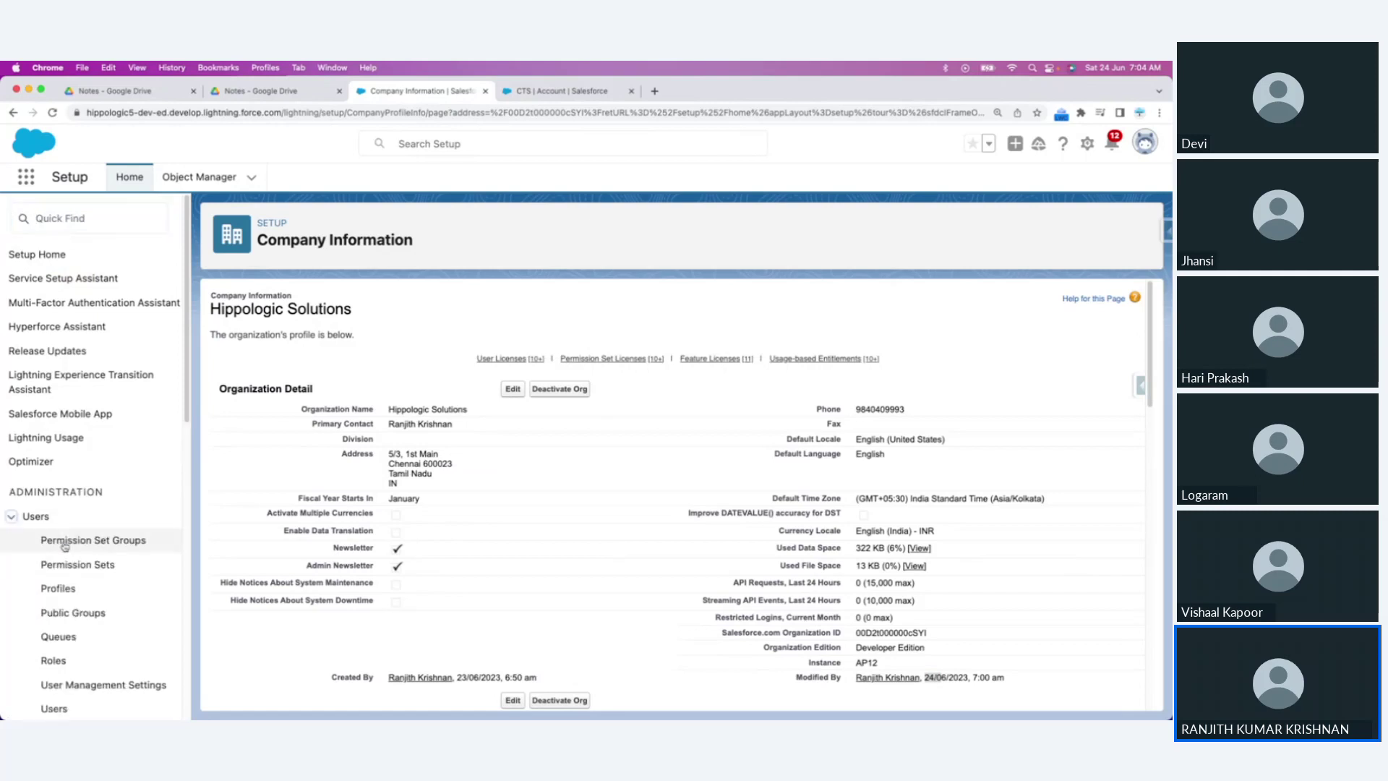
scroll(64, 547, down, 5)
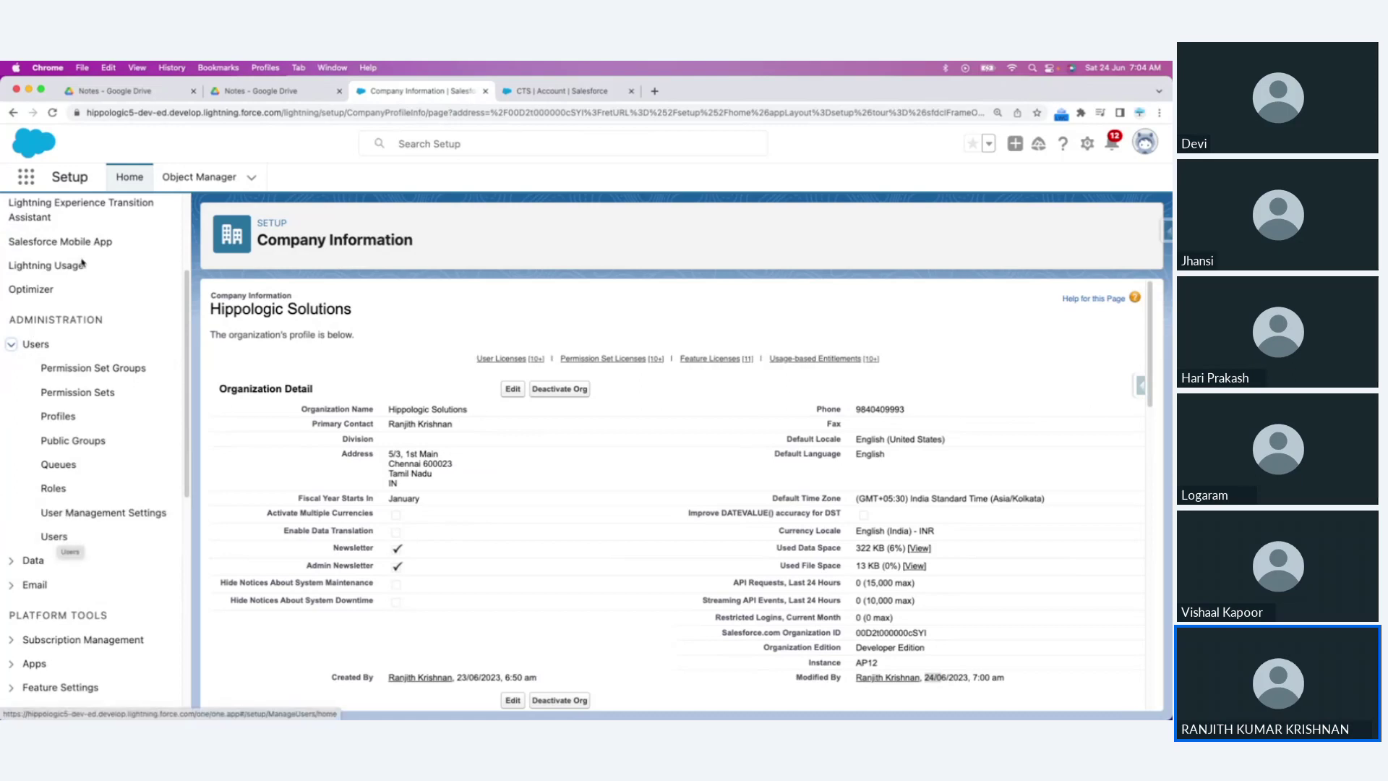
scroll(87, 246, up, 5)
Step: Search Setup for "Users" and open the Users page listing all users
click(101, 217)
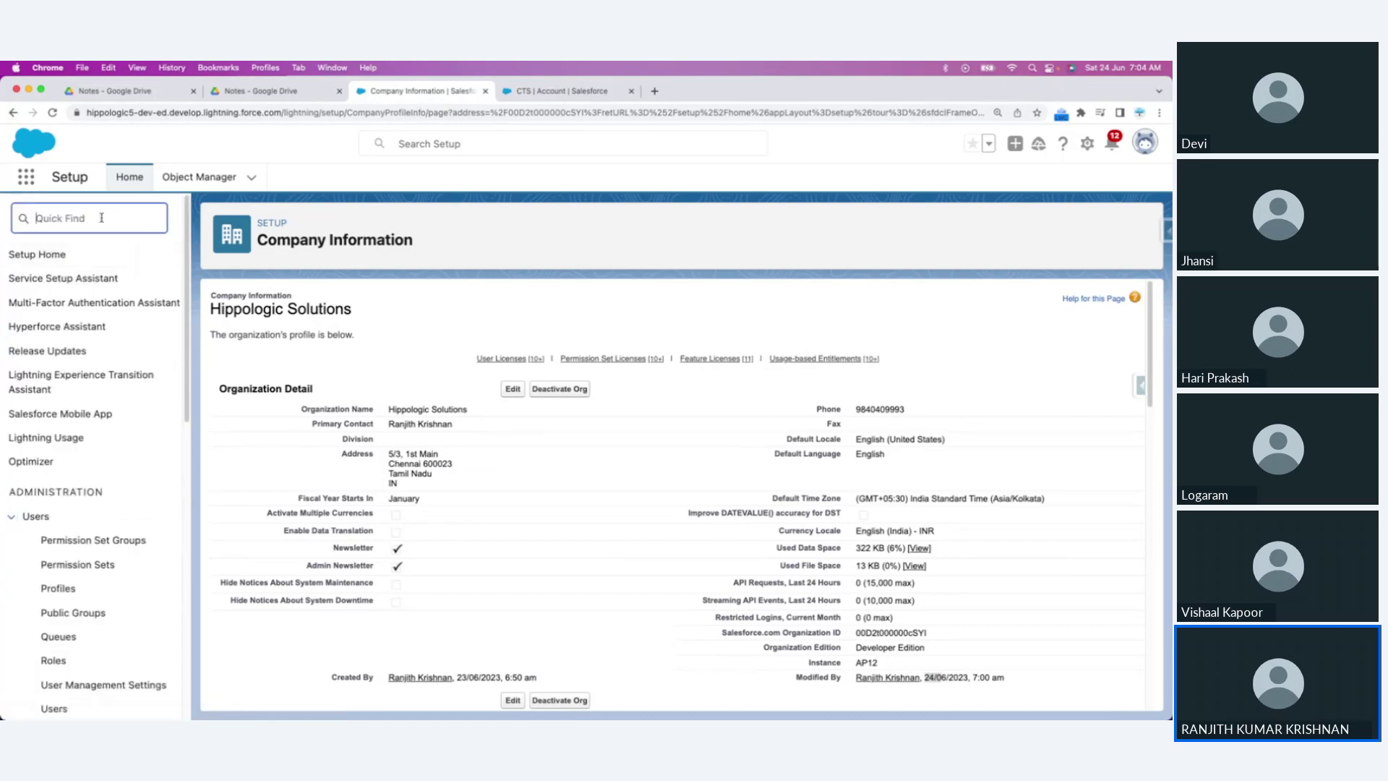
text(users)
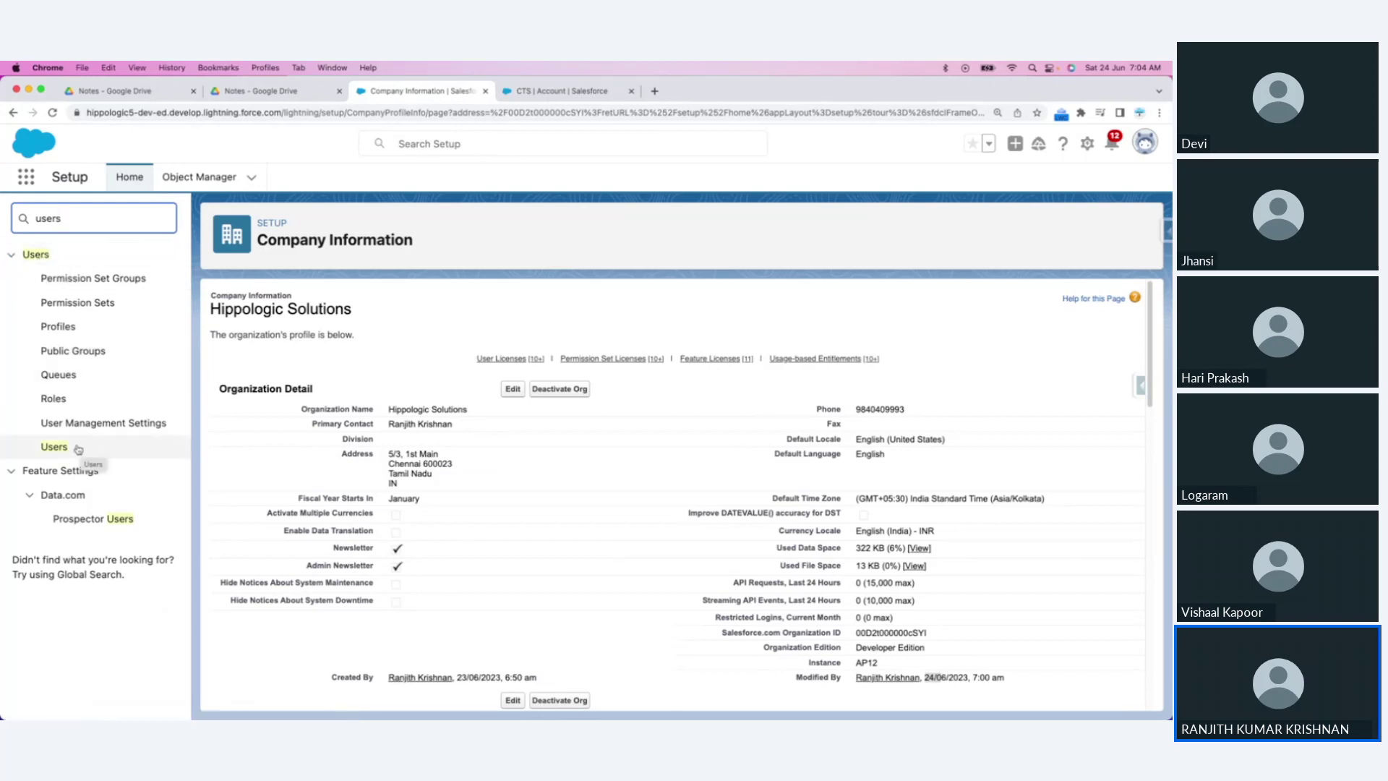
double_click(89, 214)
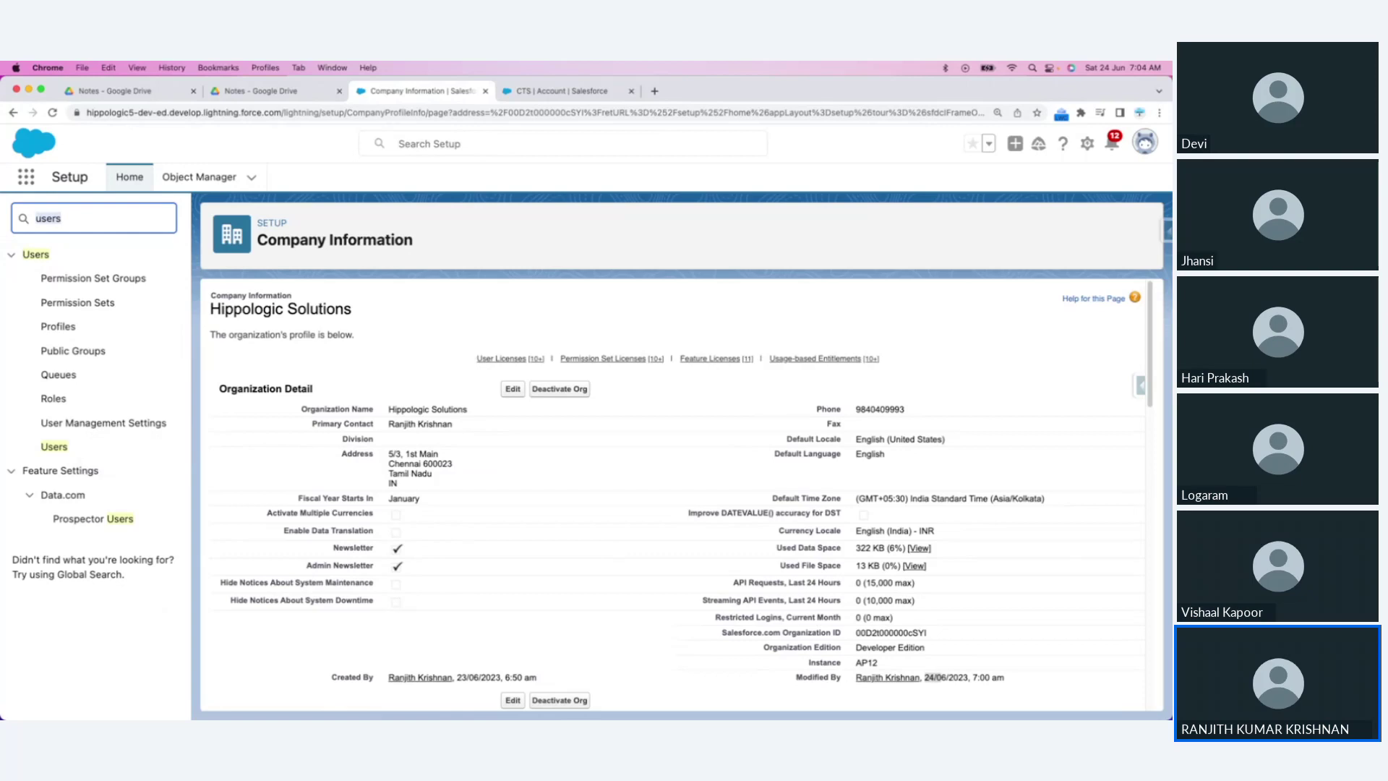
key(BackSpace)
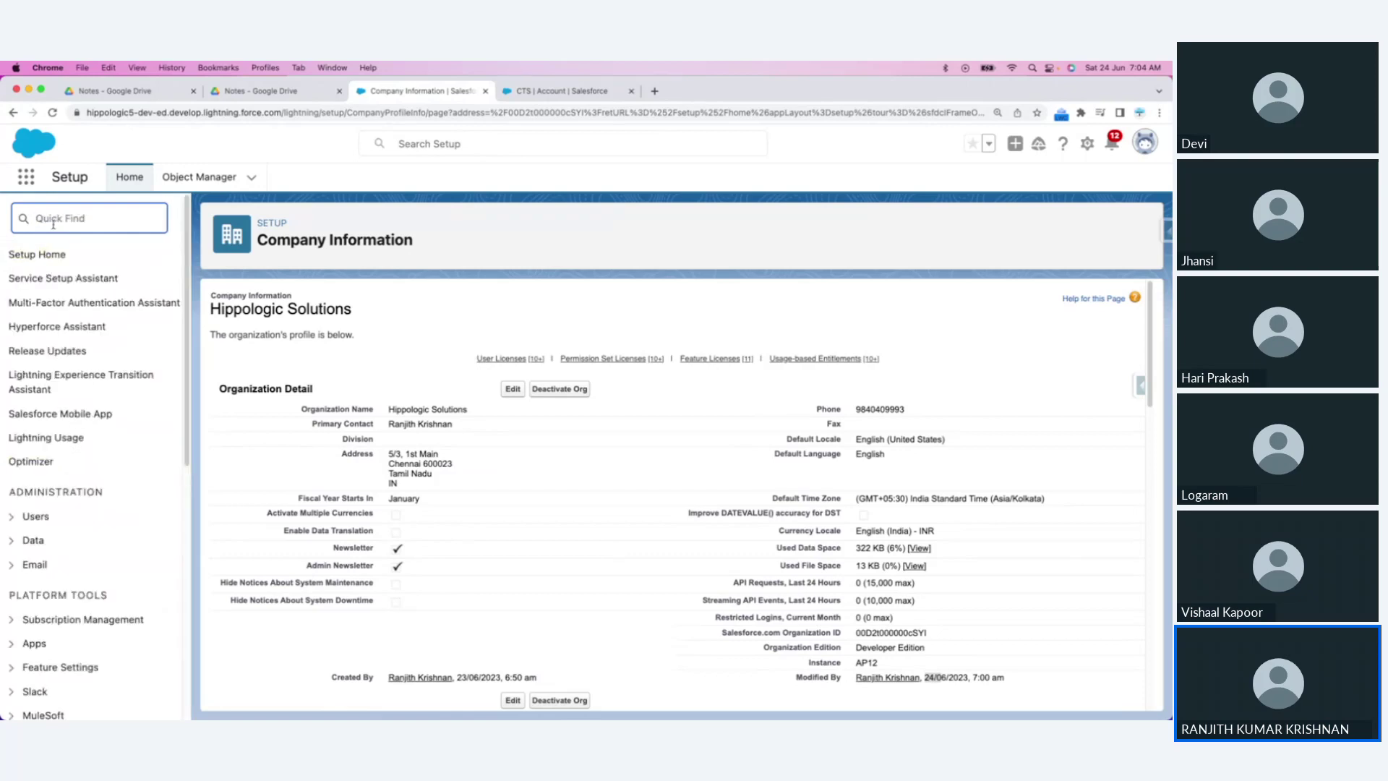
text(Users)
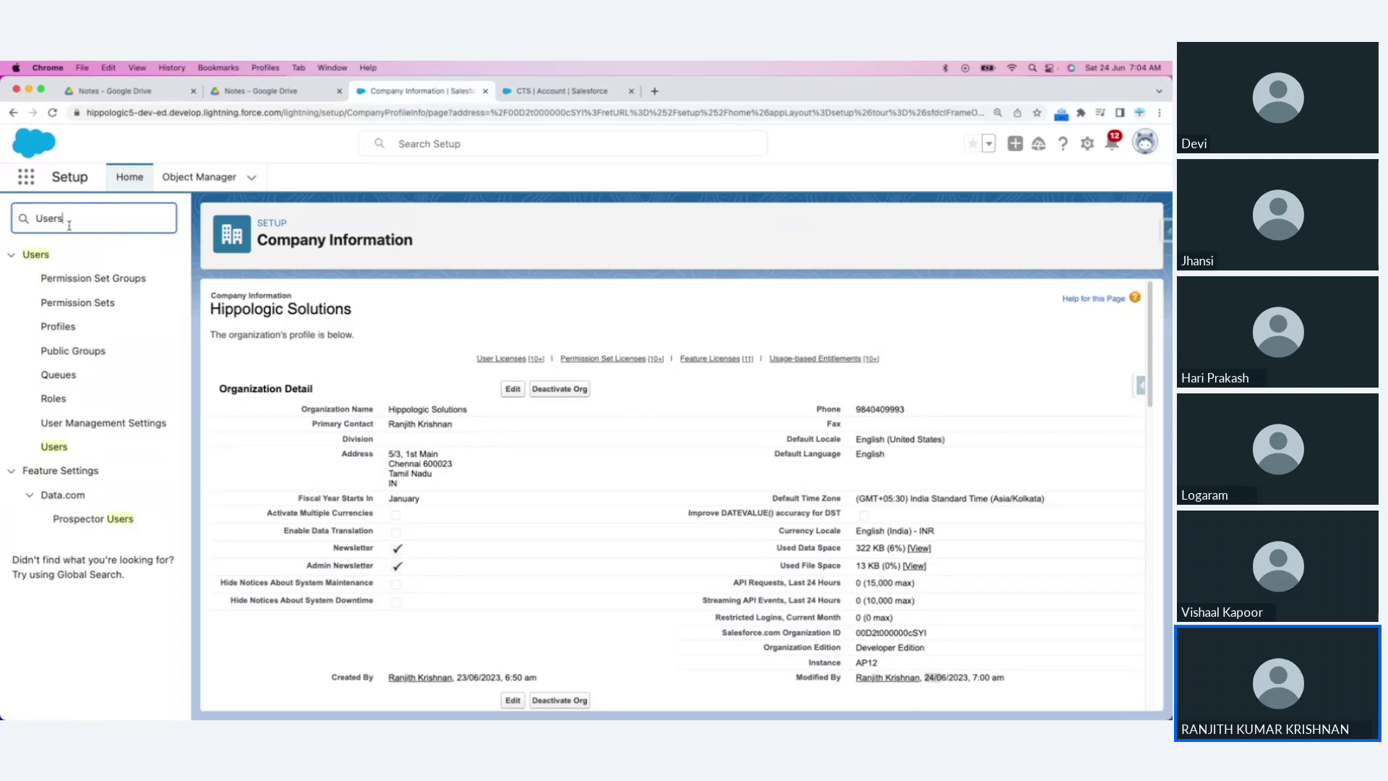
click(64, 448)
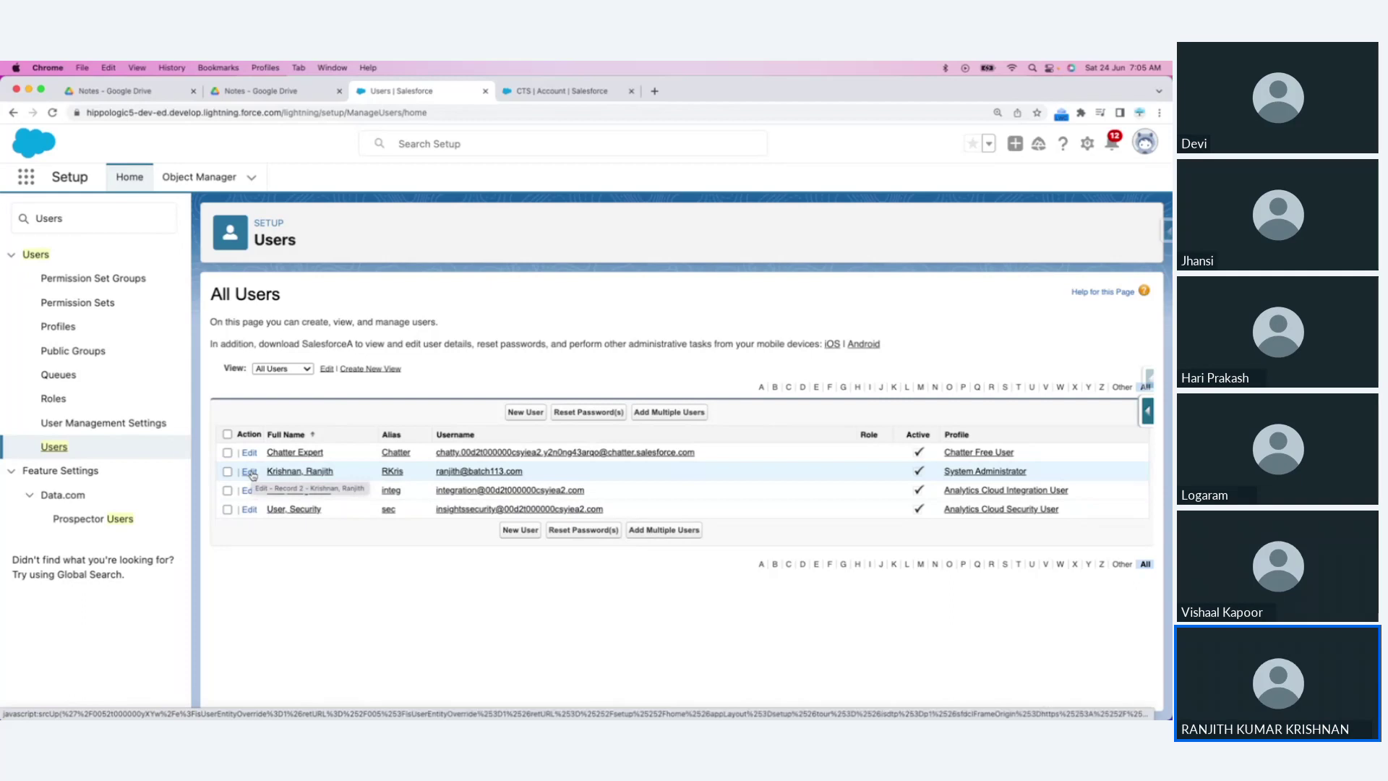
Step: Open the System Administrator user's record and highlight its Locale field
click(301, 472)
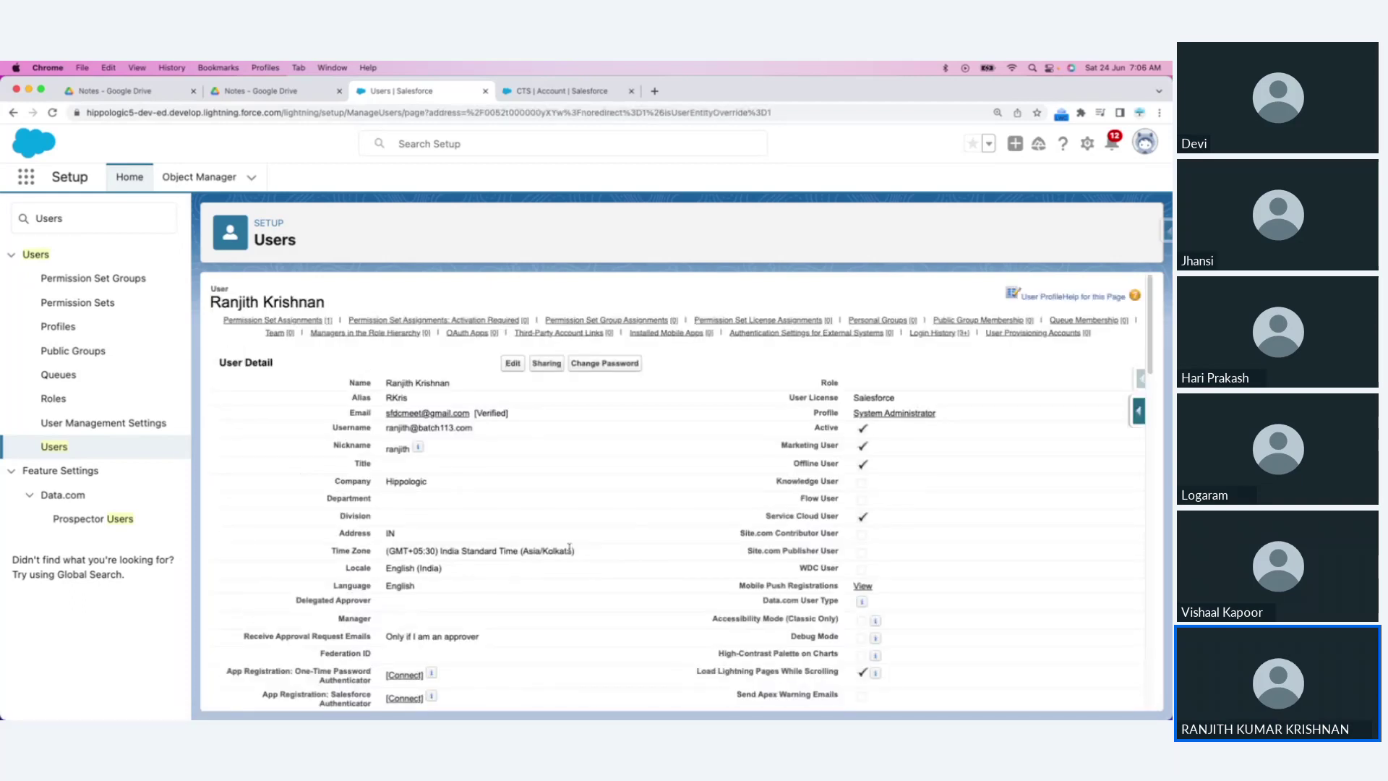
scroll(536, 530, down, 2)
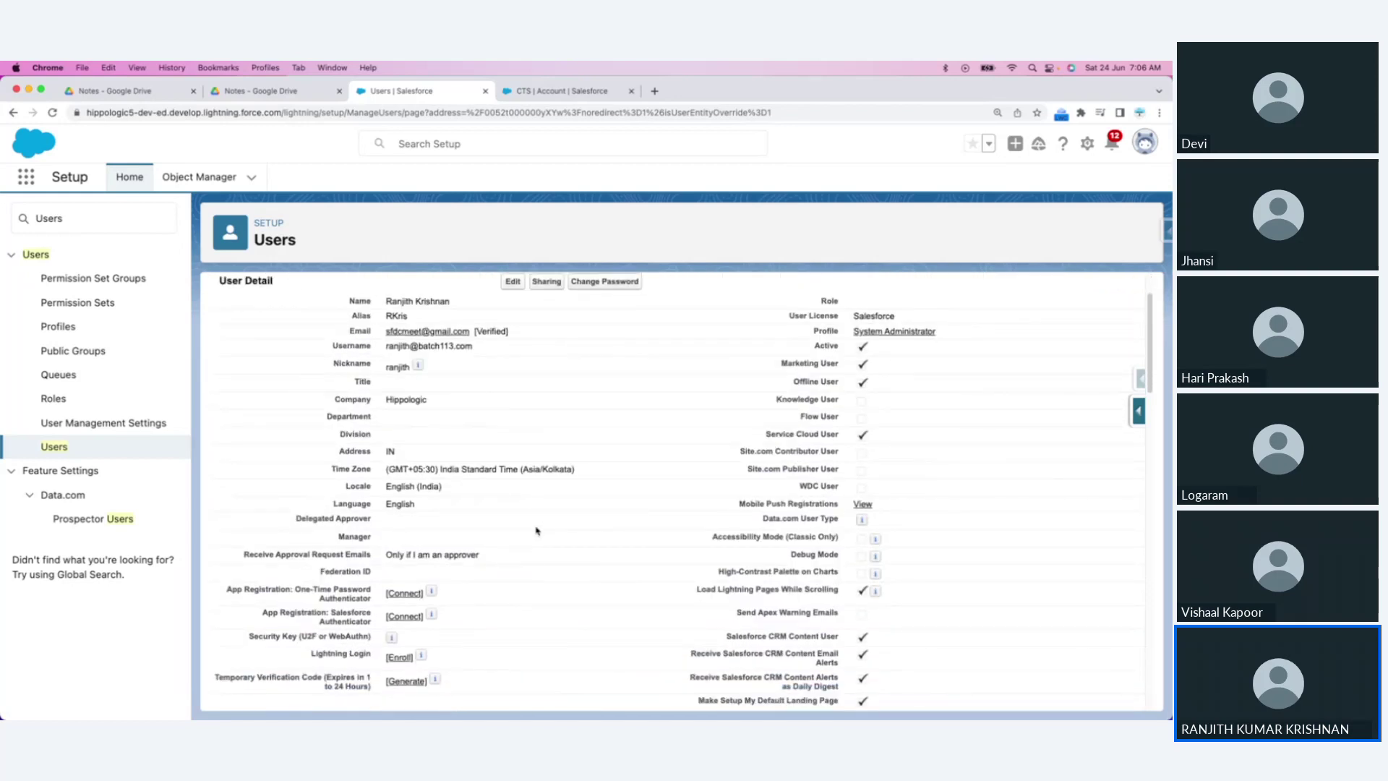
scroll(406, 489, down, 1)
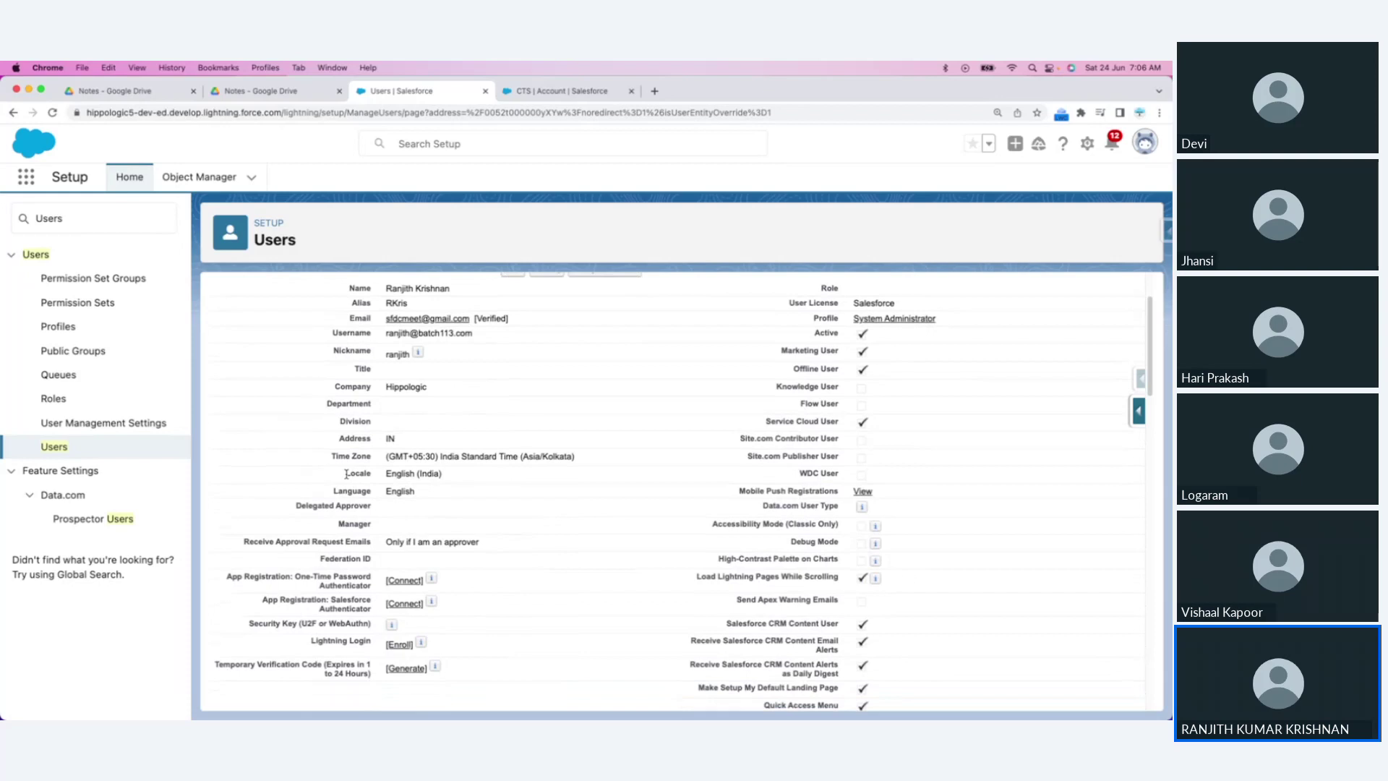
drag(345, 474, 455, 477)
Step: Edit the System Administrator user's record, set its Locale to English (United States) and save it
scroll(570, 388, up, 1)
click(512, 279)
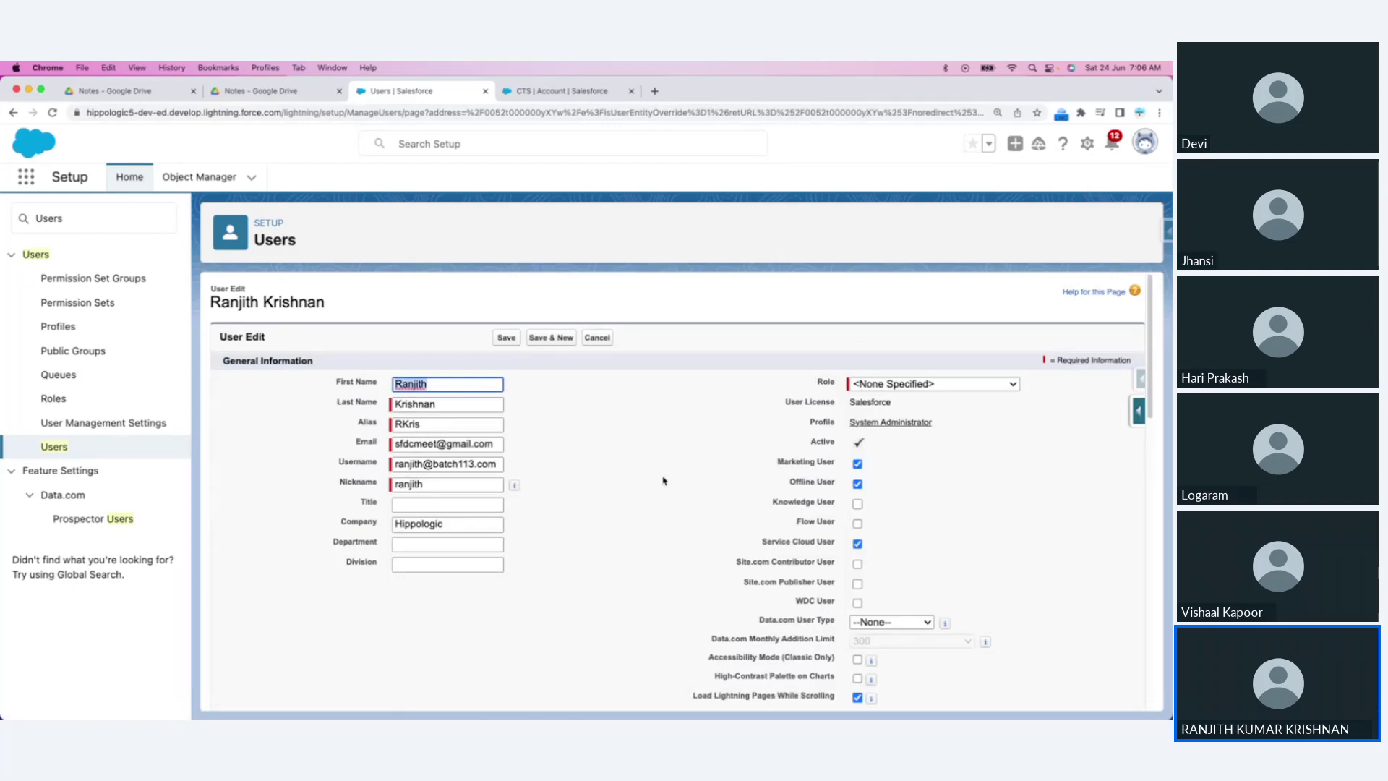
scroll(622, 506, down, 10)
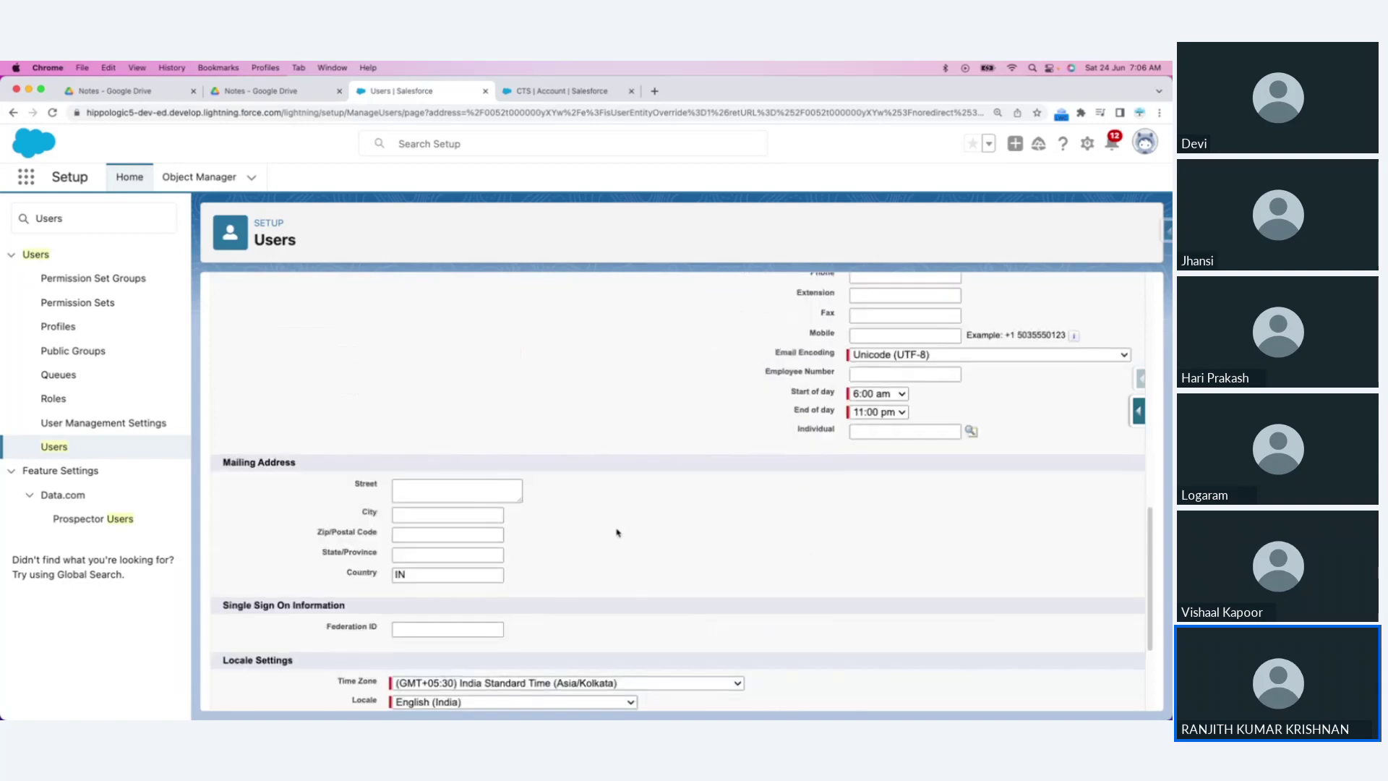
scroll(618, 534, down, 3)
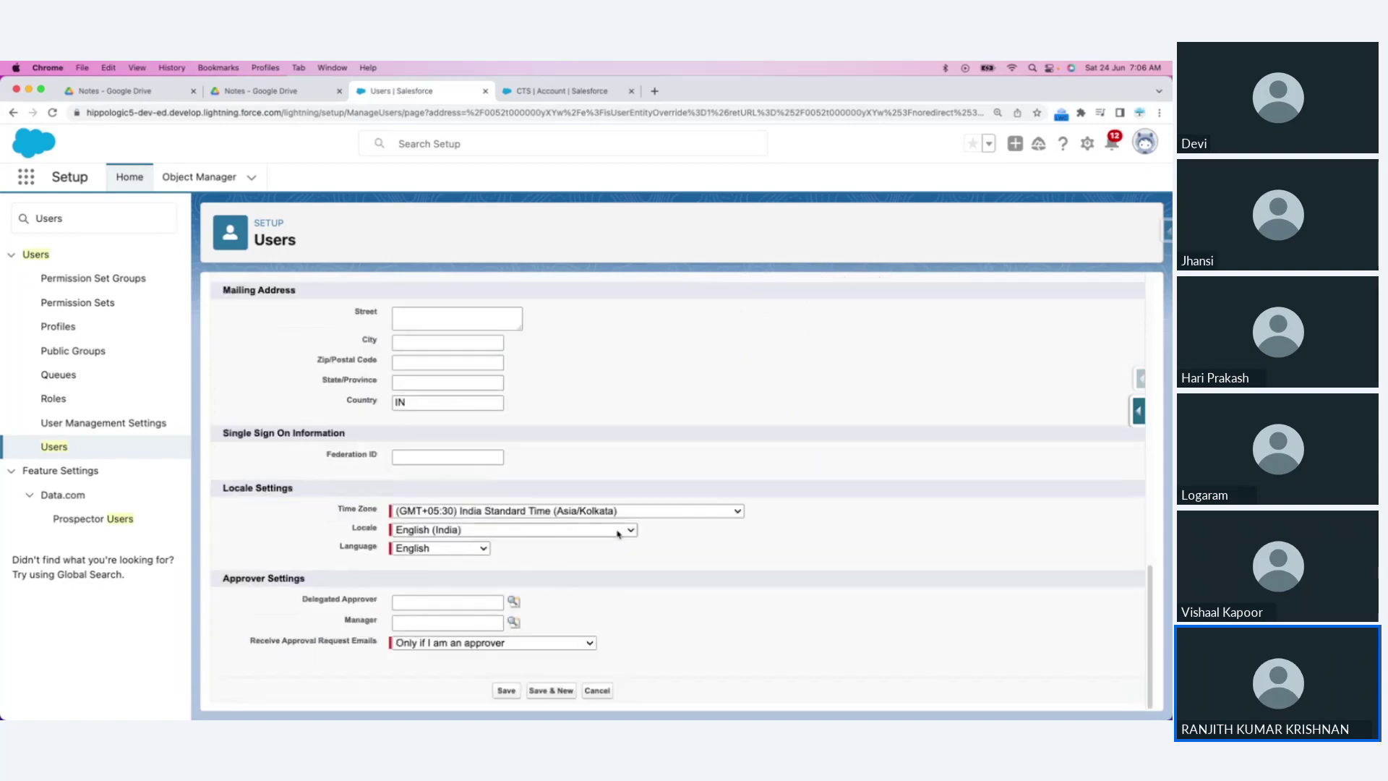
click(471, 532)
scroll(470, 629, down, 3)
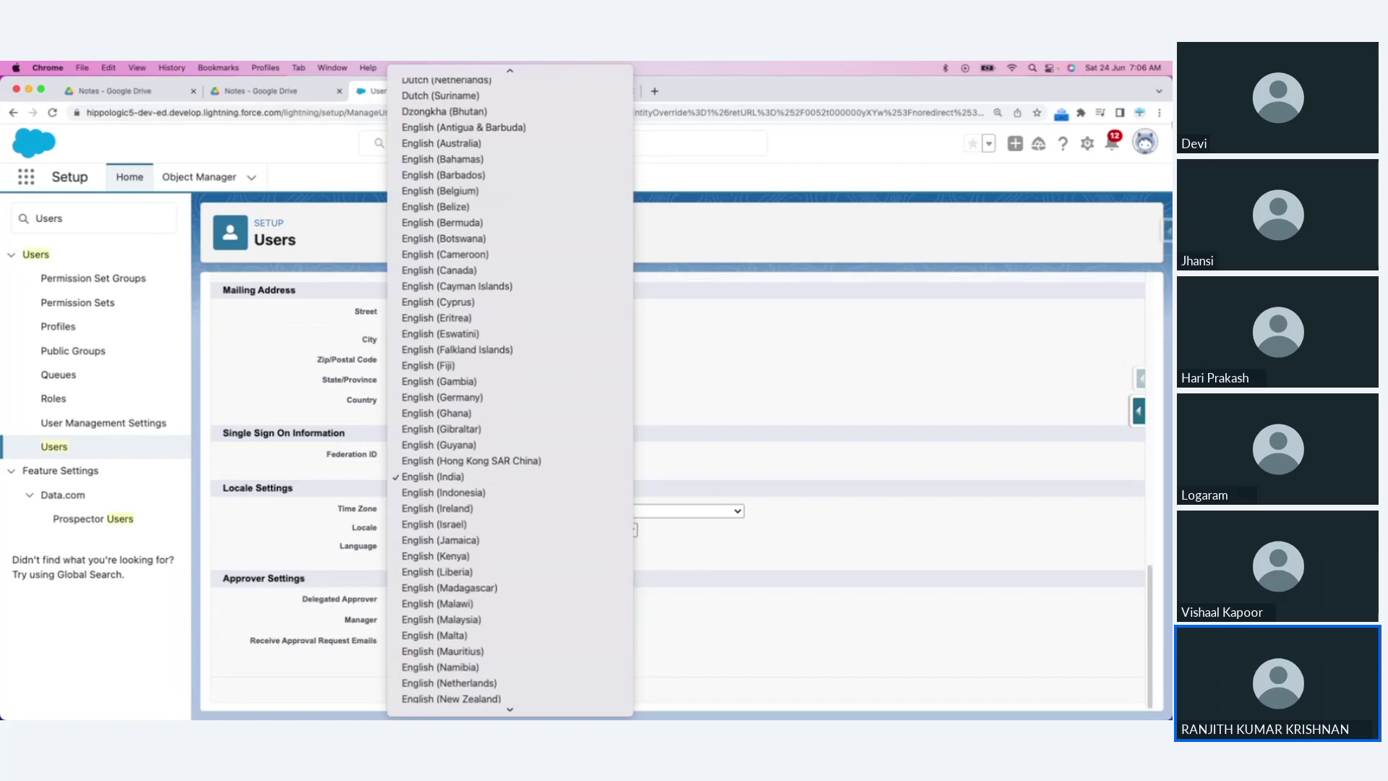
click(1144, 144)
click(1143, 143)
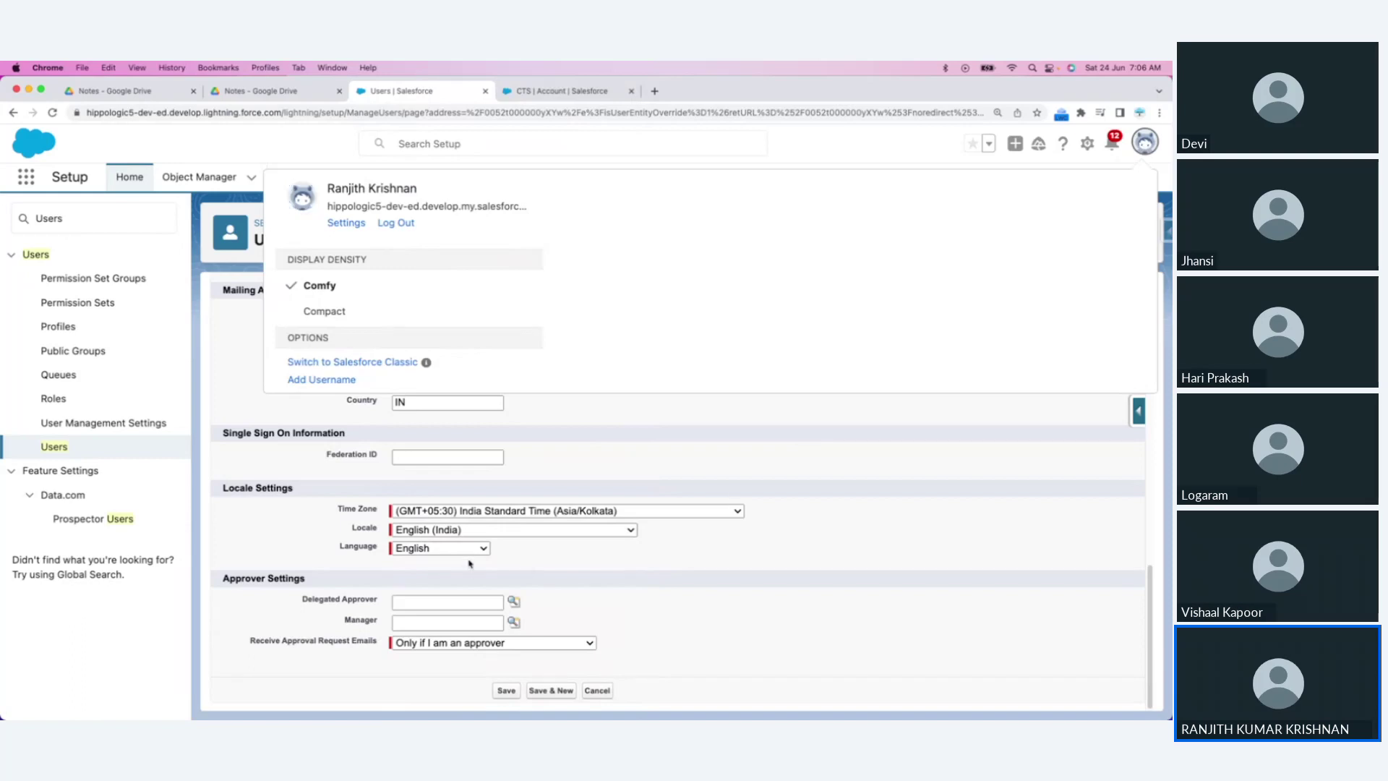
click(483, 532)
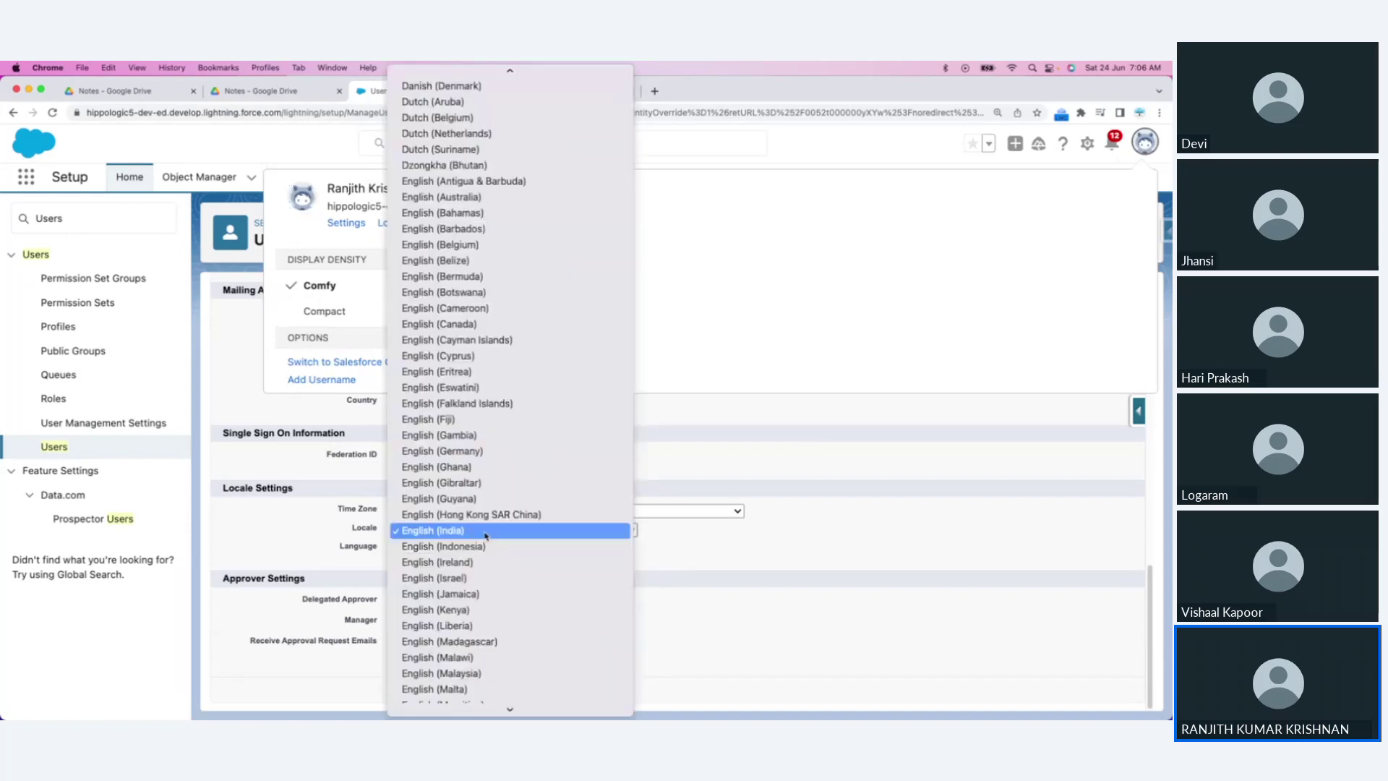
scroll(509, 708, down, 10)
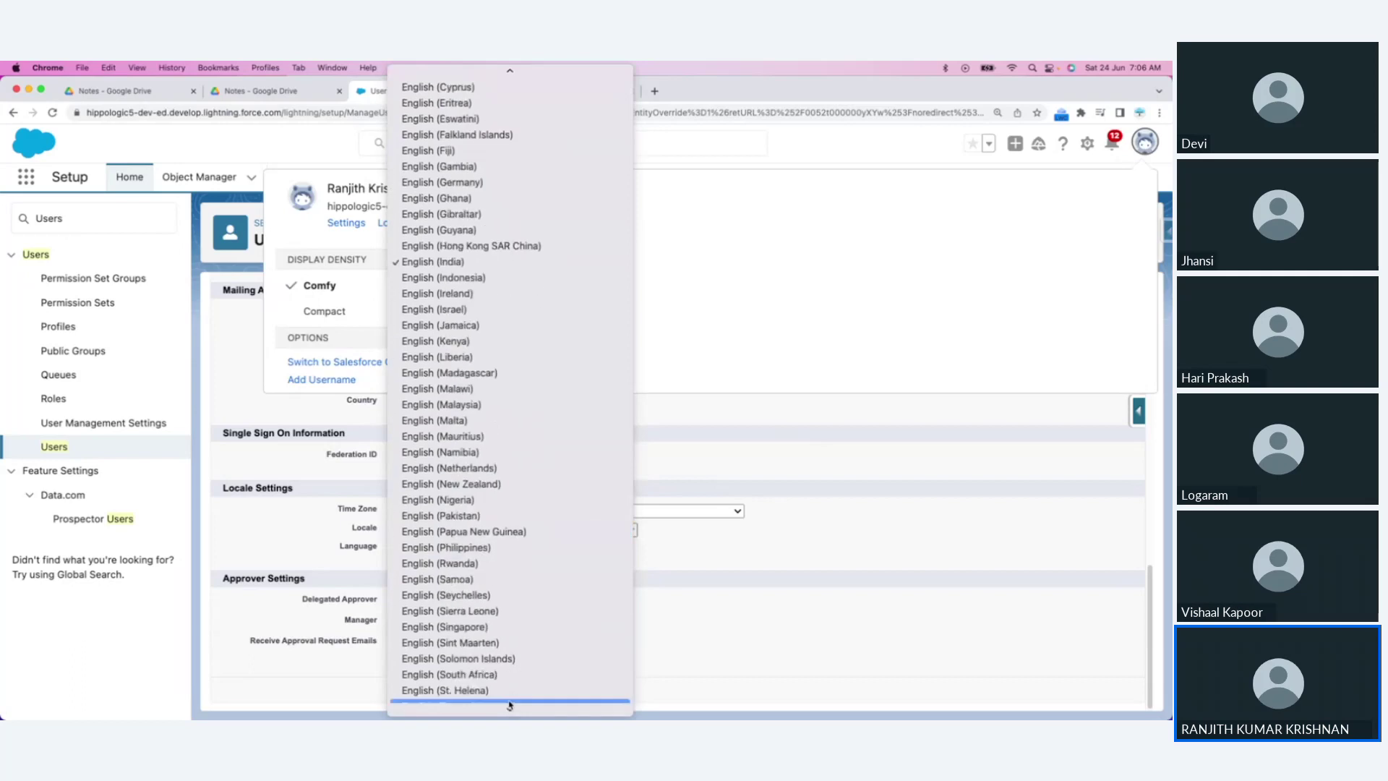
scroll(510, 710, down, 3)
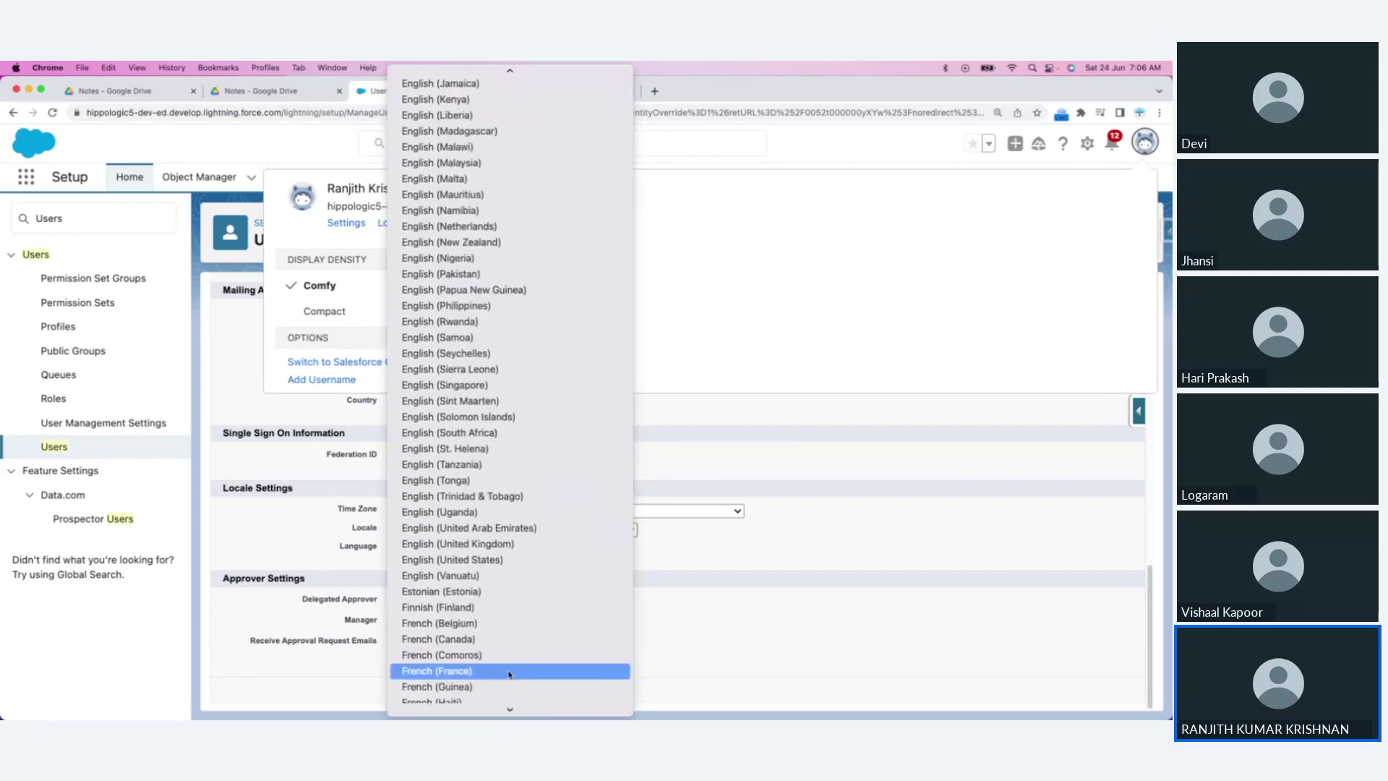
click(502, 560)
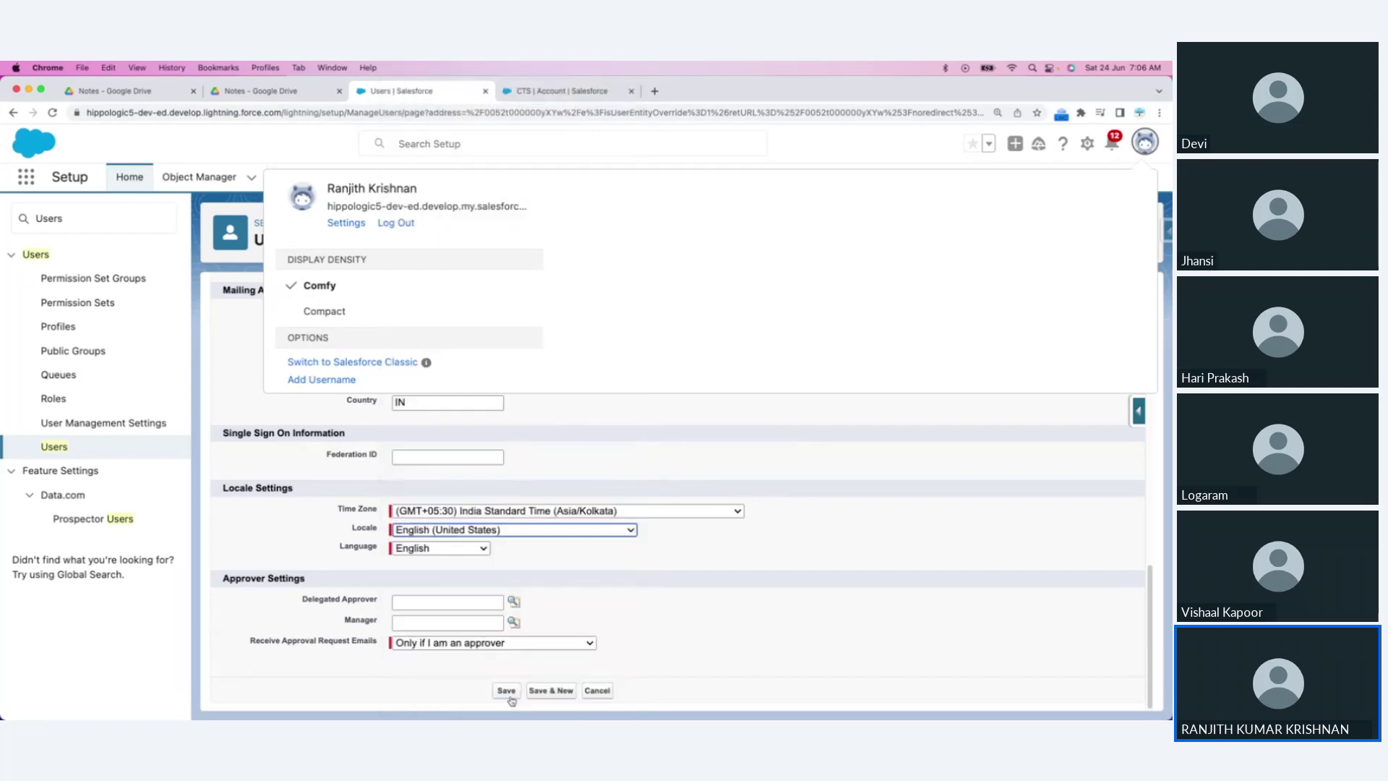
click(508, 695)
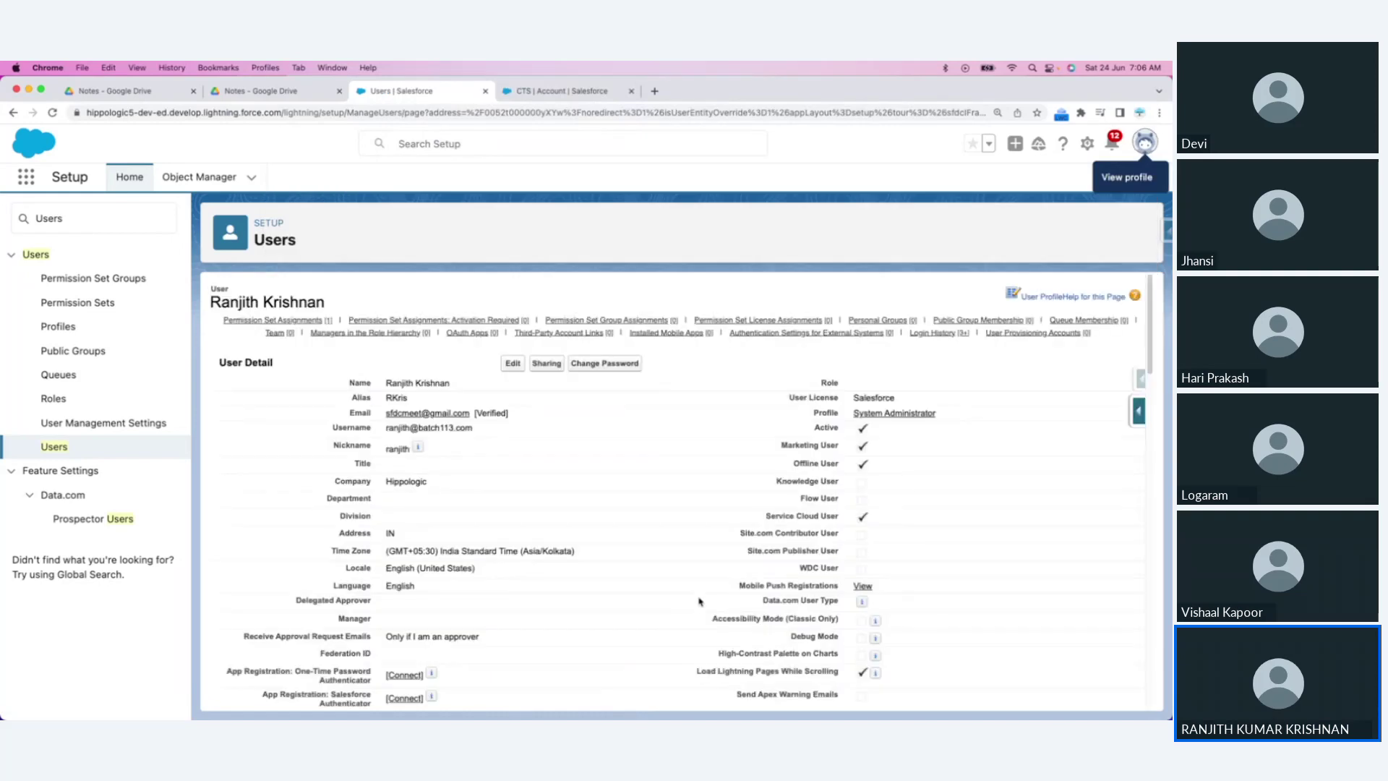
Step: Examine the date formats on the saved user record and highlight the Modified By date
scroll(694, 606, down, 5)
scroll(650, 606, down, 3)
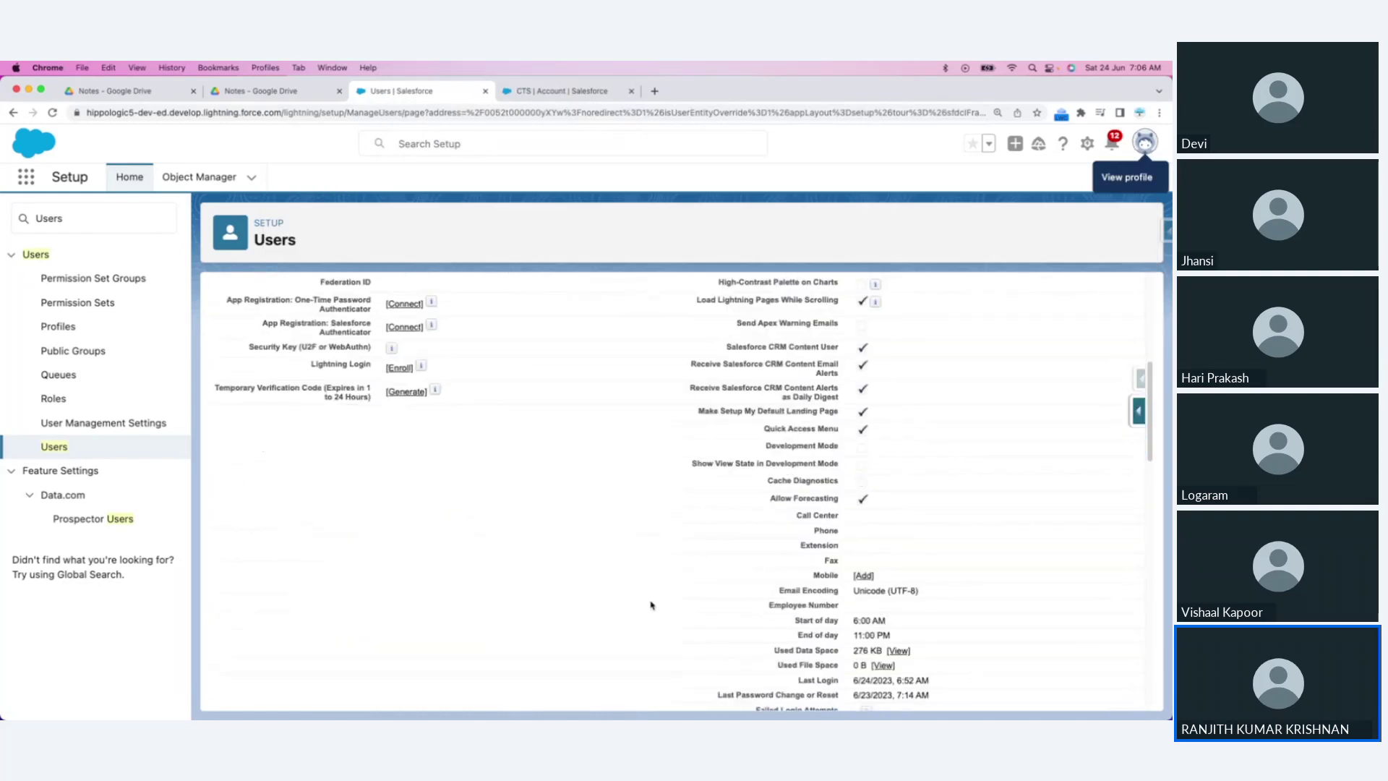
scroll(651, 606, down, 8)
scroll(651, 605, up, 6)
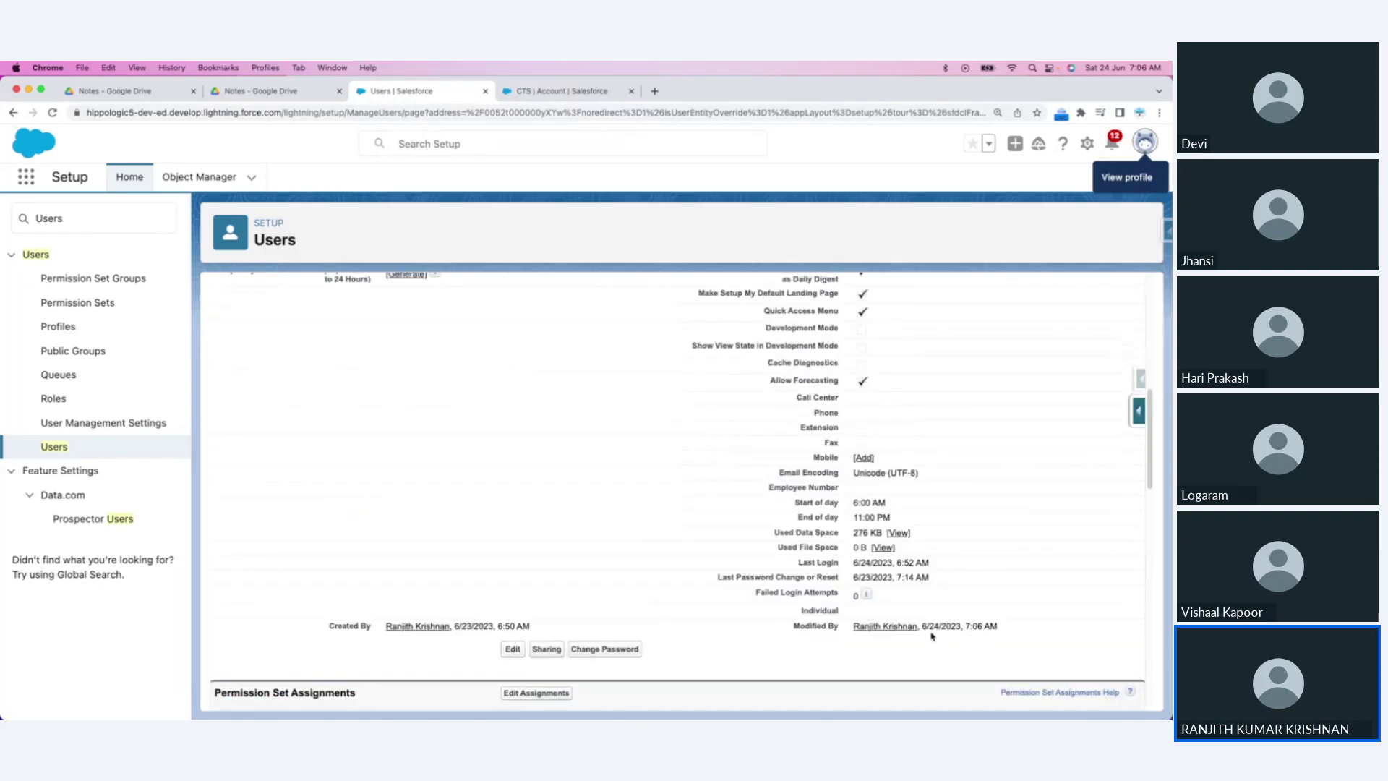
drag(922, 625, 962, 625)
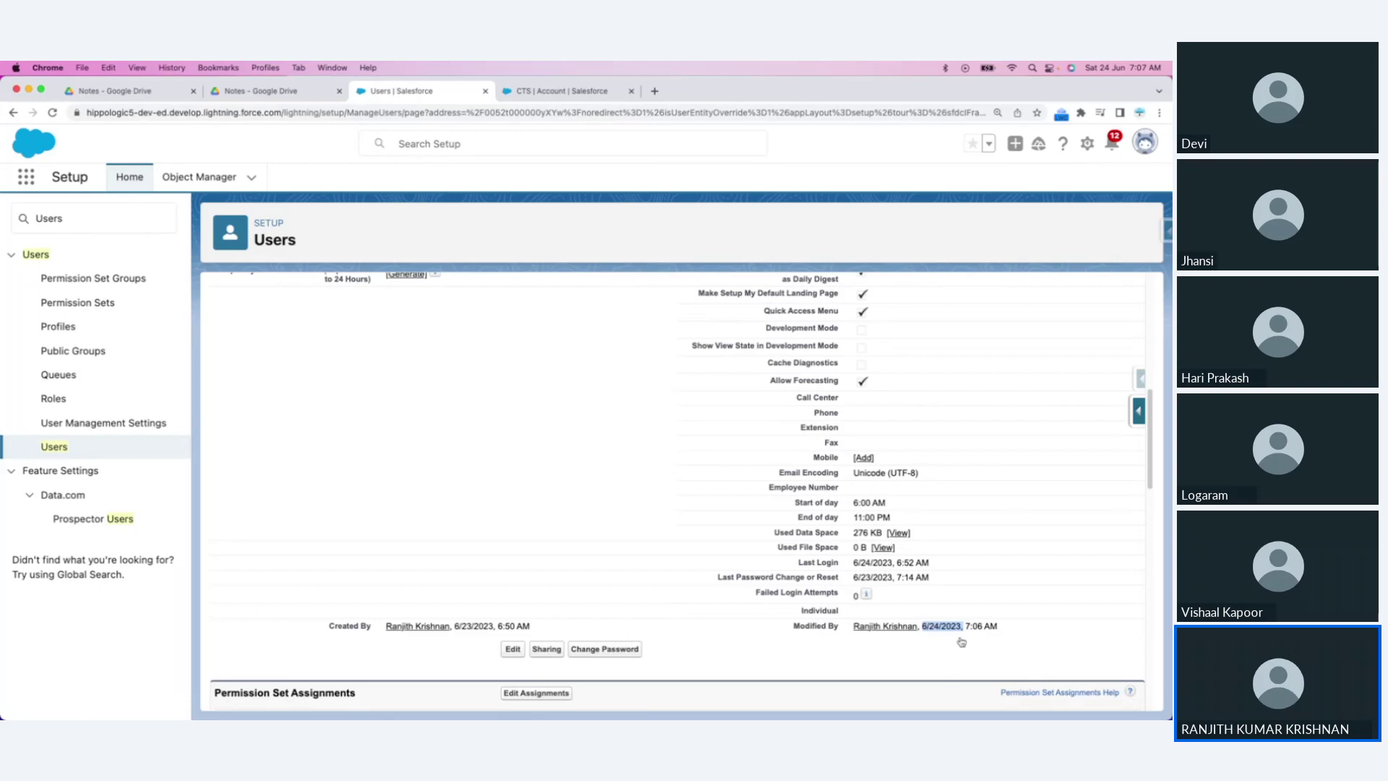
Step: Switch to Light Notepad, replace "24 hrs" under the English (United States) format with "AM / PM", and return to Chrome
key(super+Tab)
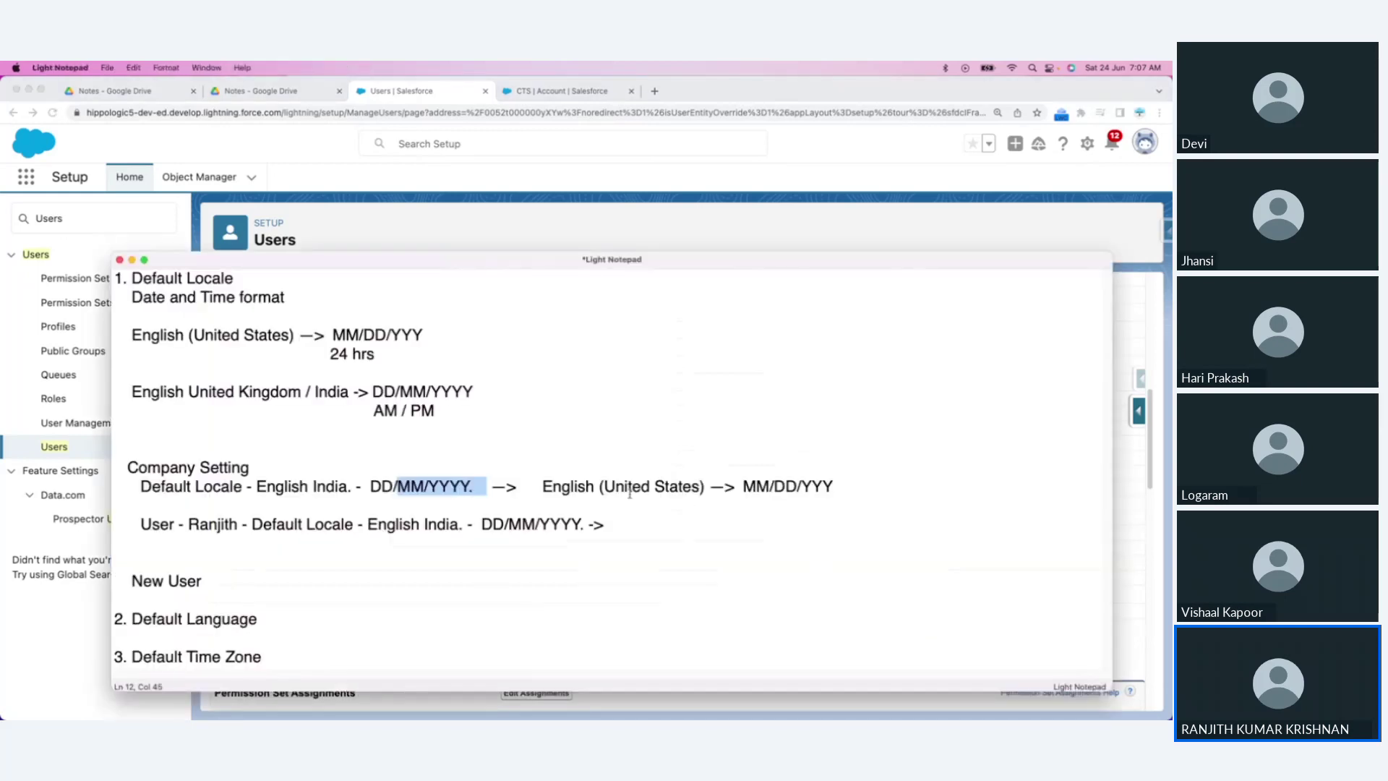
drag(372, 410, 521, 422)
click(394, 422)
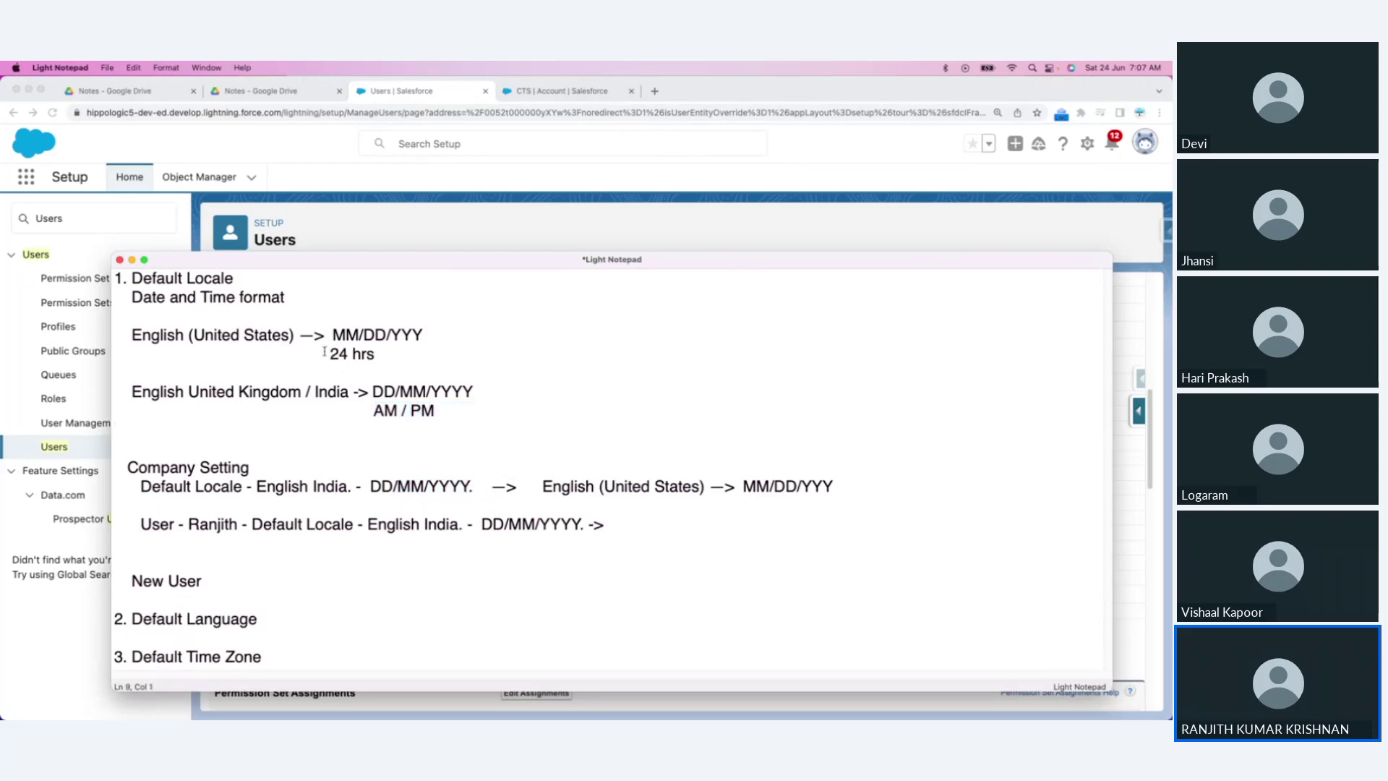
drag(325, 352, 383, 358)
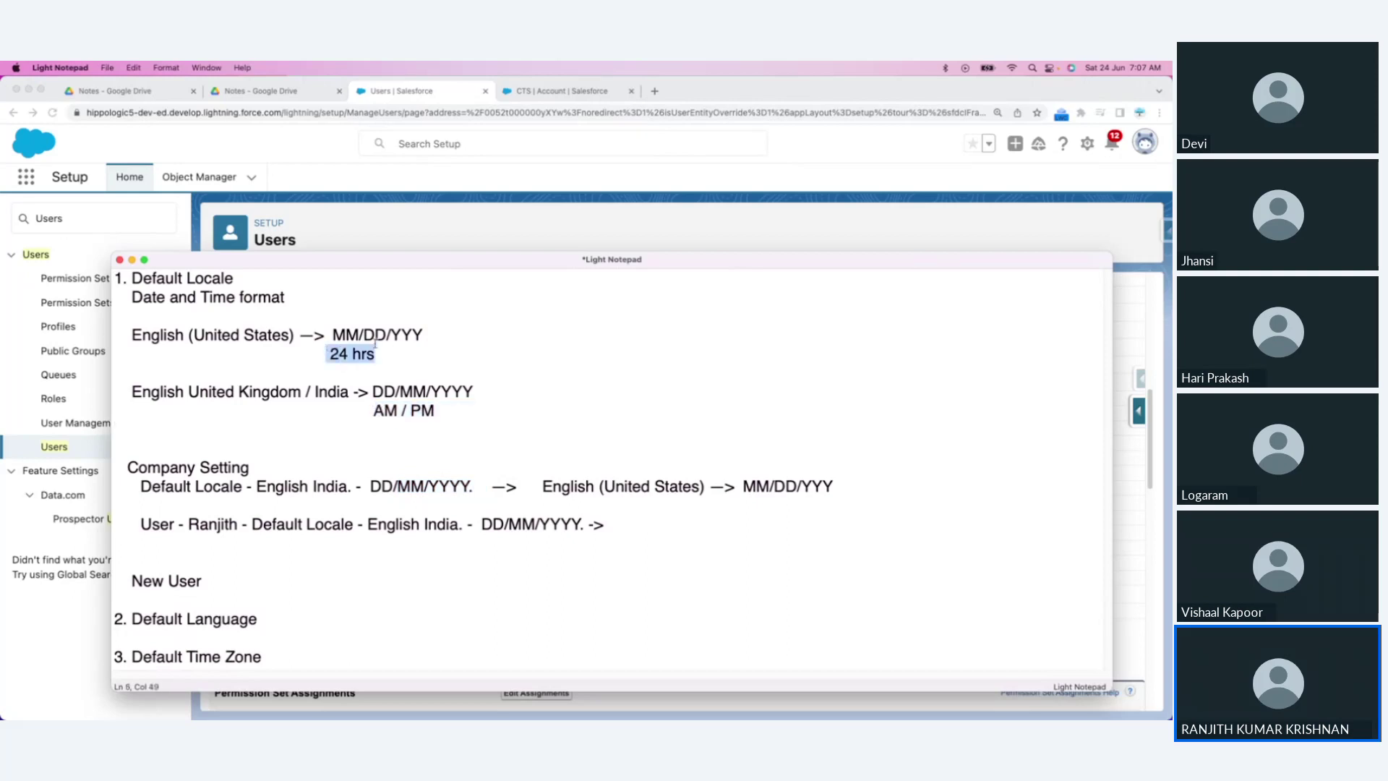
key(BackSpace)
text(AM)
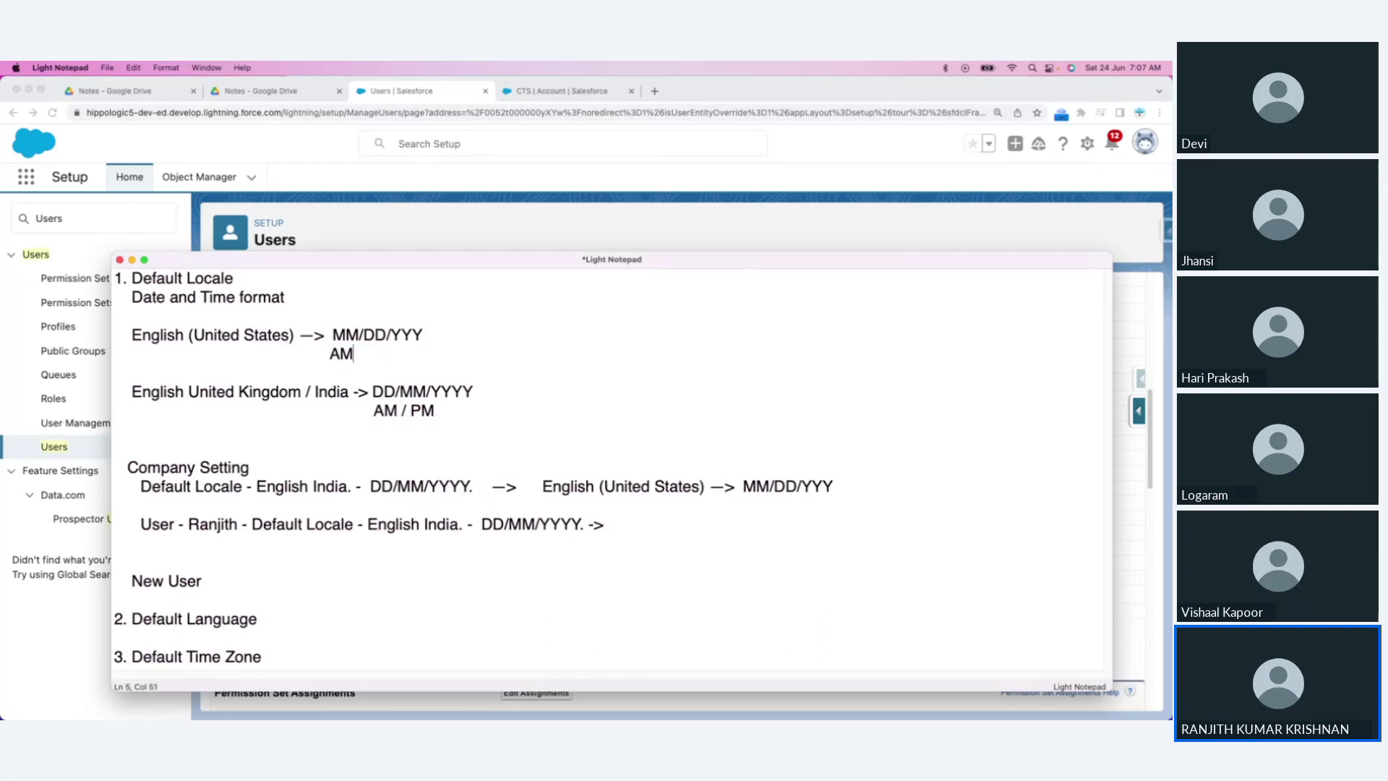
text( / PM)
key(super+Tab)
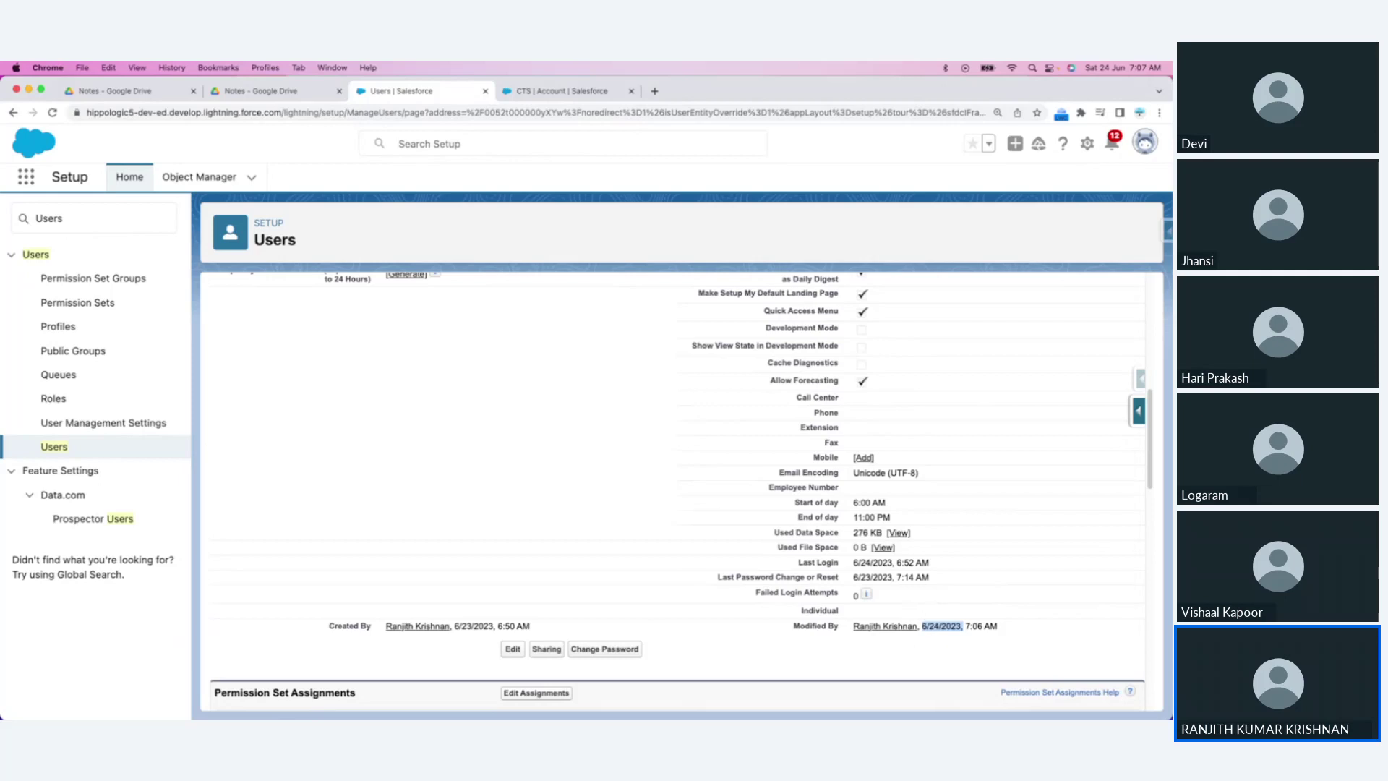
Step: Switch to Light Notepad, highlight the New User heading and the start of the user's Default Locale line, and return to Chrome
key(super+Tab)
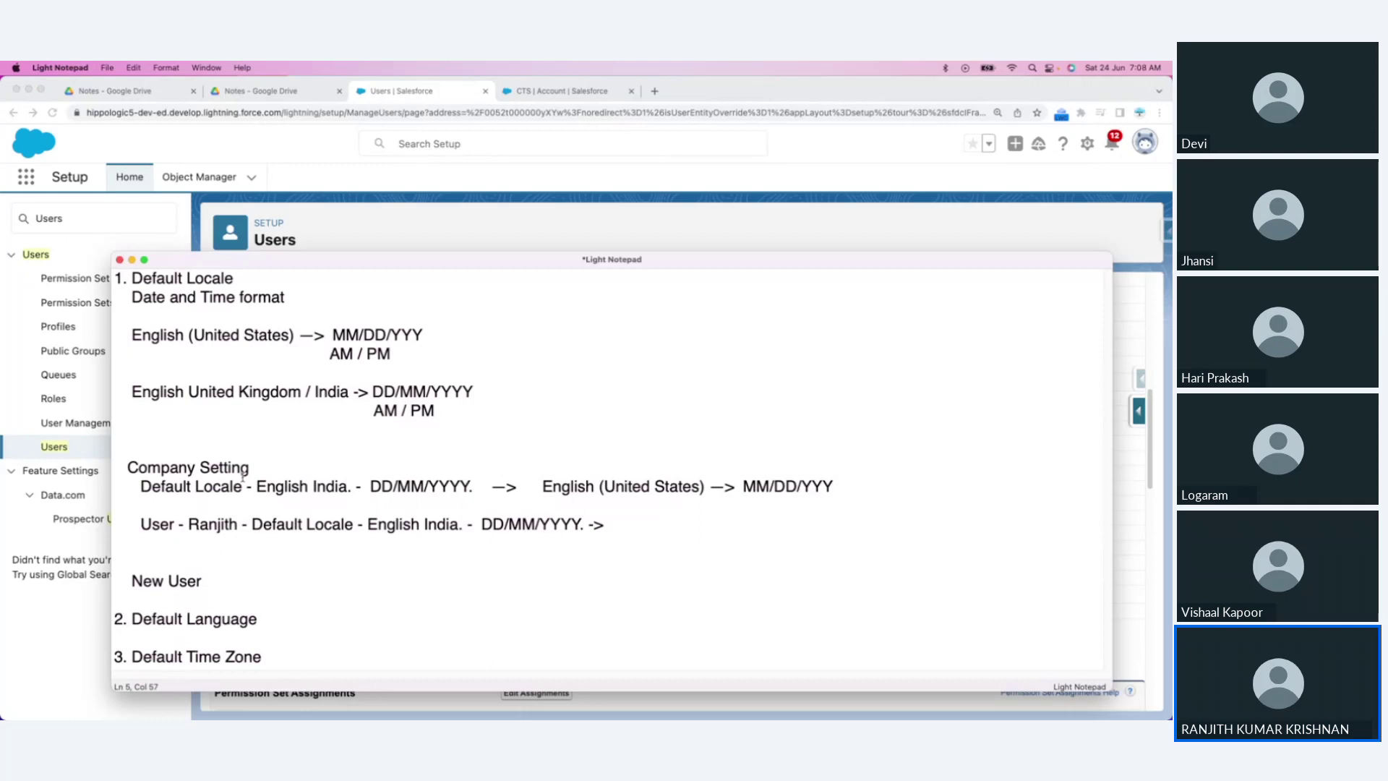
drag(203, 580, 123, 580)
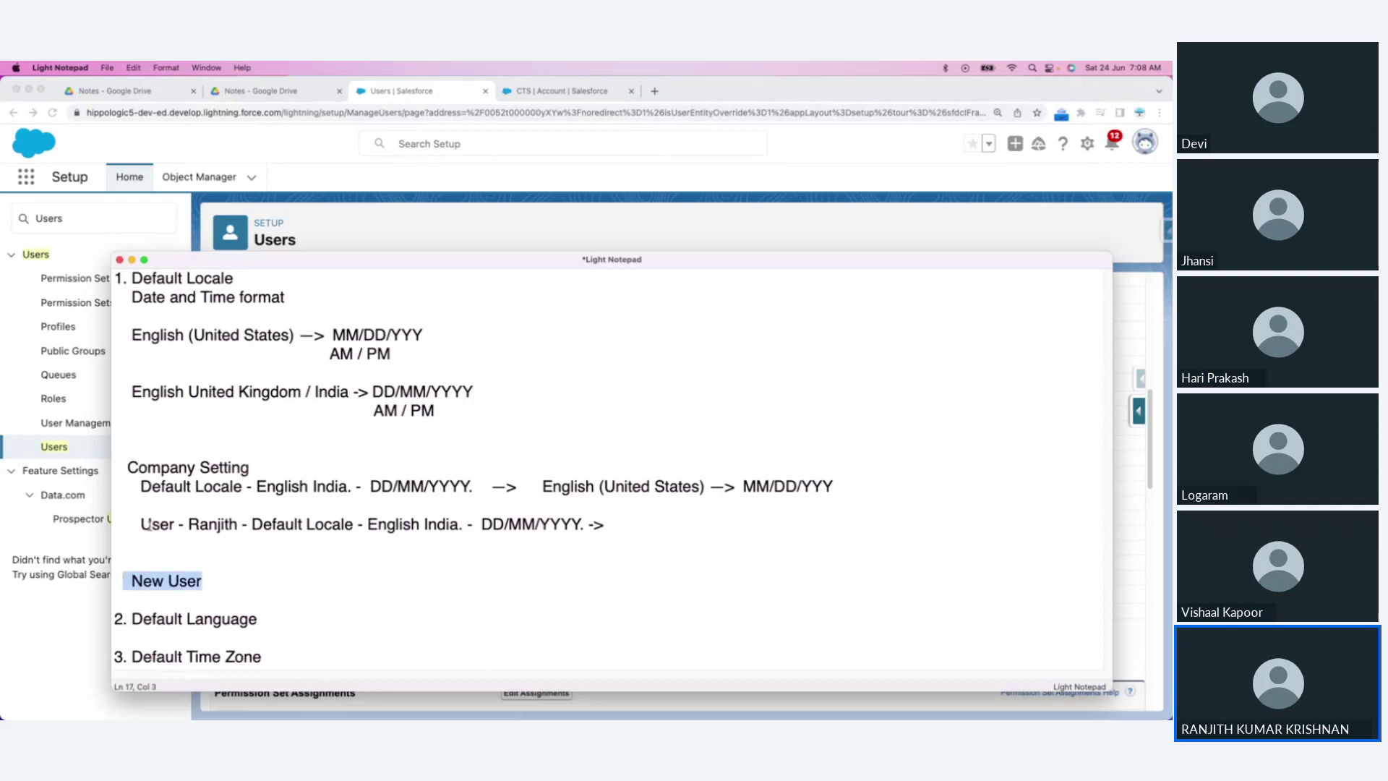
drag(151, 524, 316, 524)
click(387, 524)
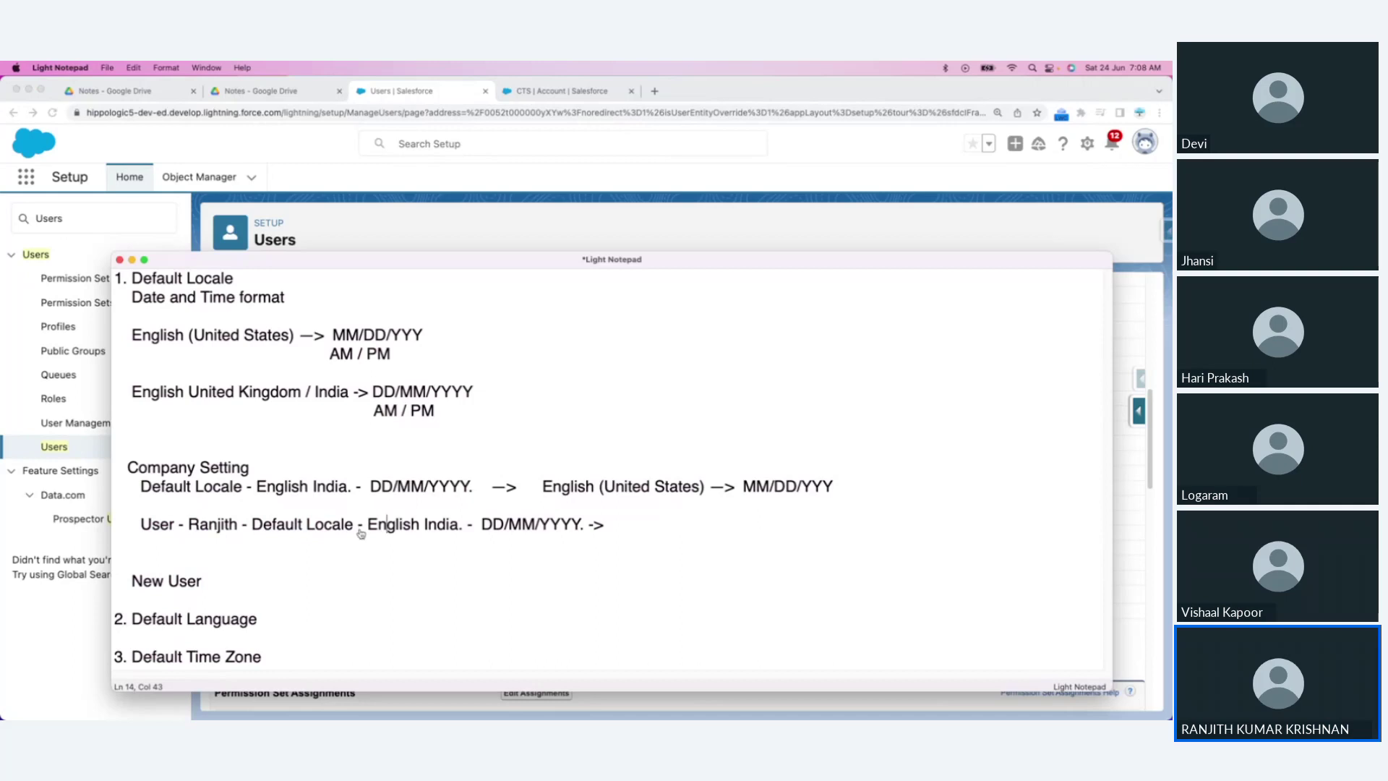
key(super+Tab)
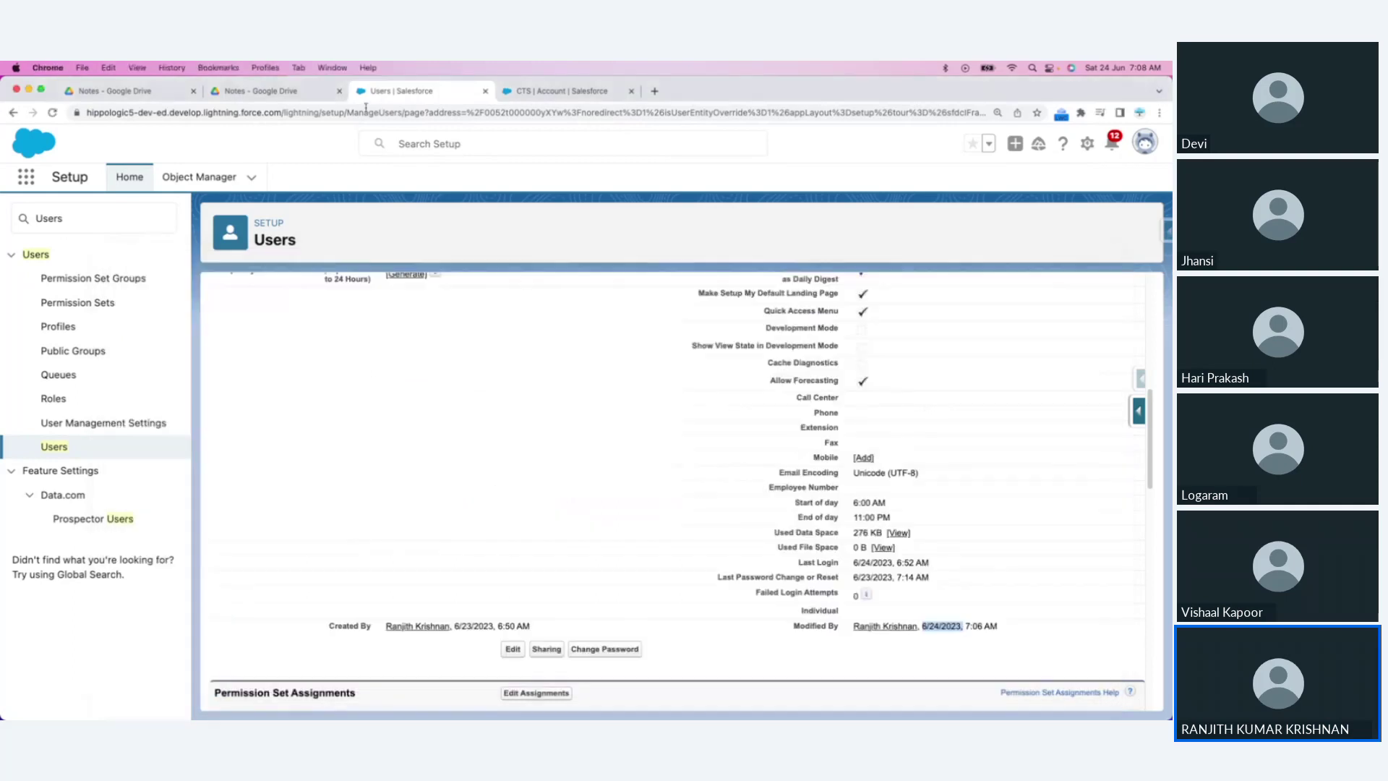
Step: Search Setup for "company" and open Company Information in a new browser tab
drag(90, 218, 31, 218)
text(copany)
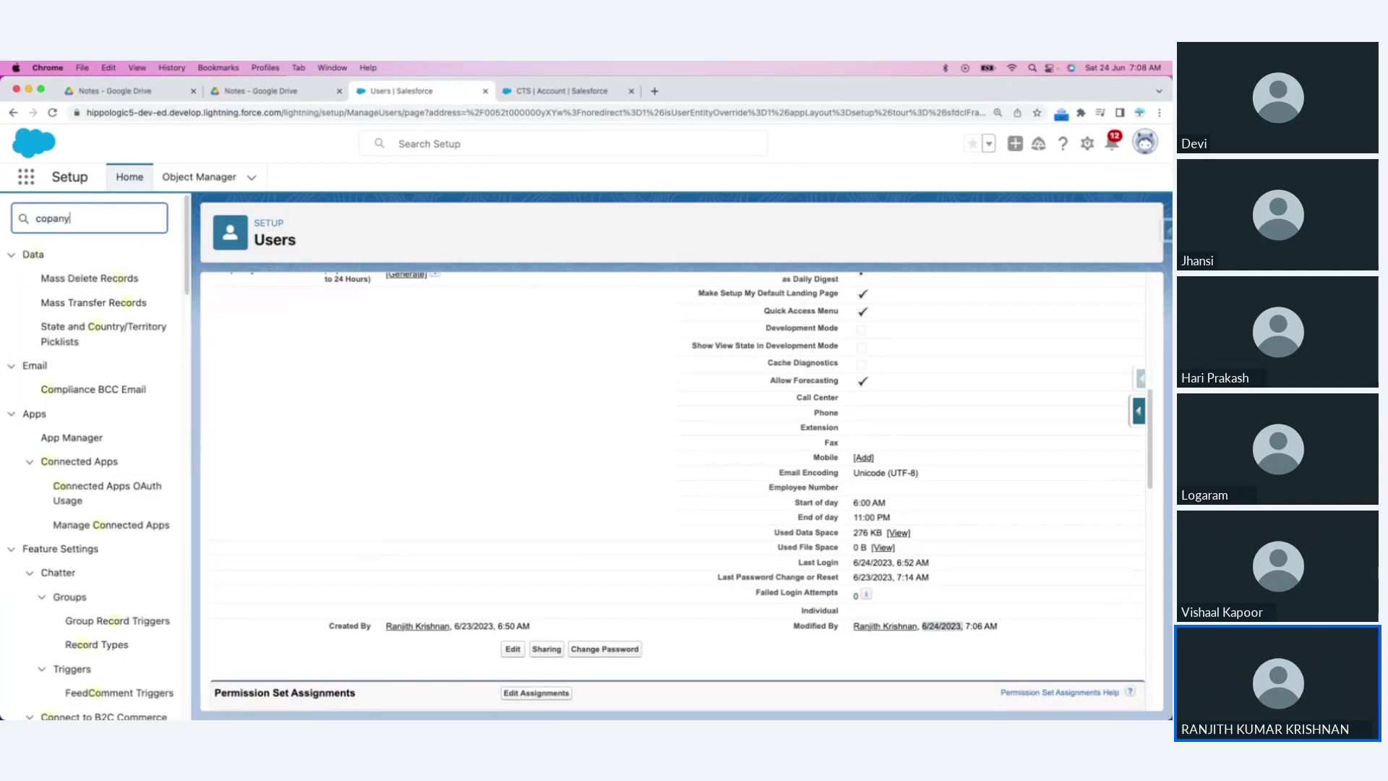
double_click(48, 218)
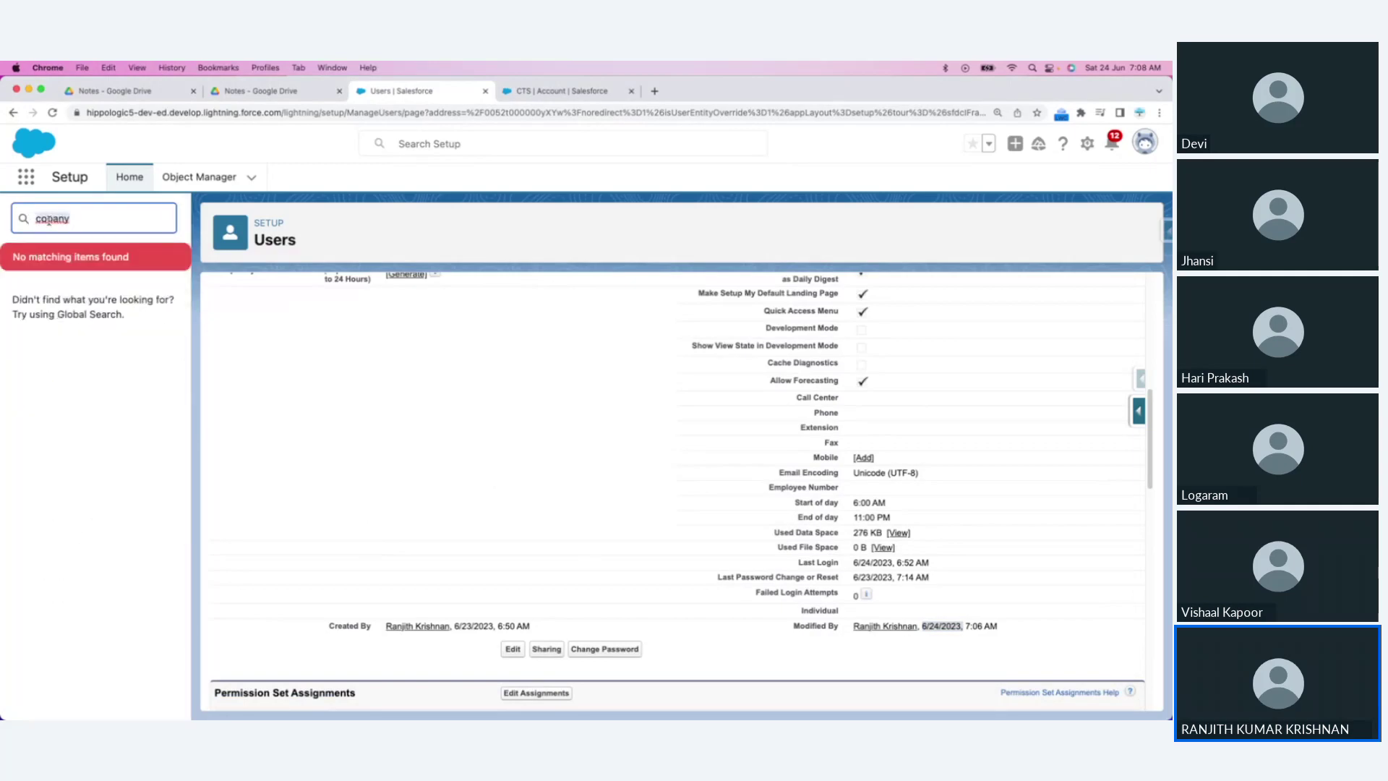
text(company)
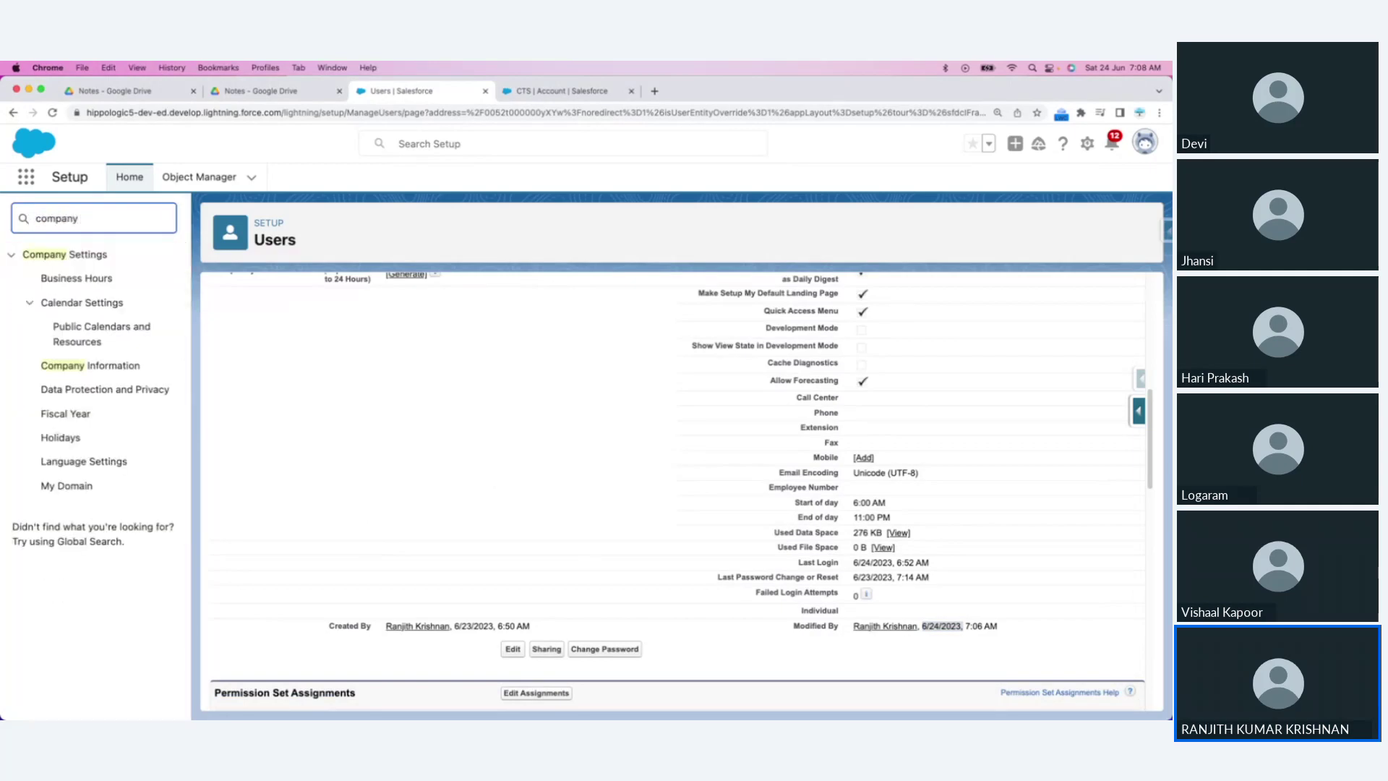
super+click(80, 369)
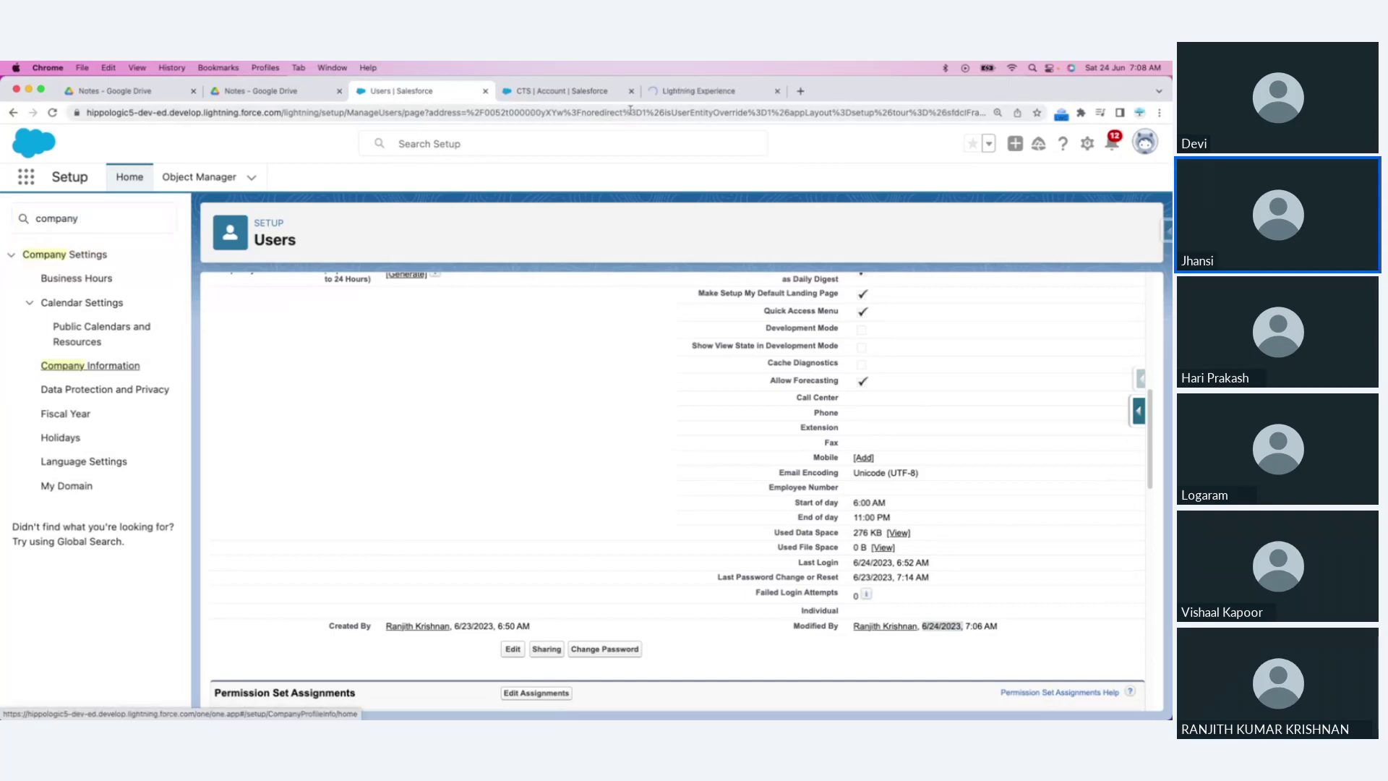
key(super+5)
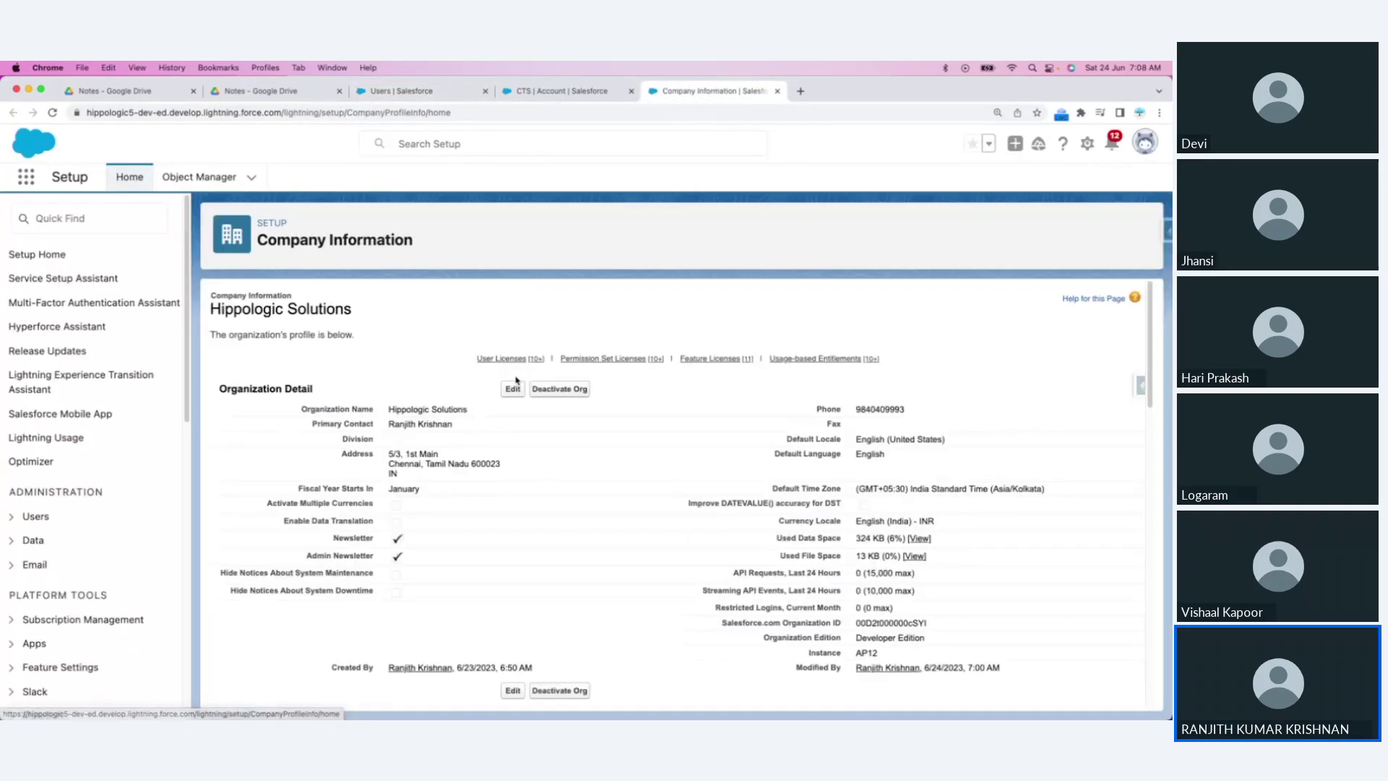
Step: Open the Hippologic Solutions profile for editing, highlight the Default Language label and show its available languages
click(512, 389)
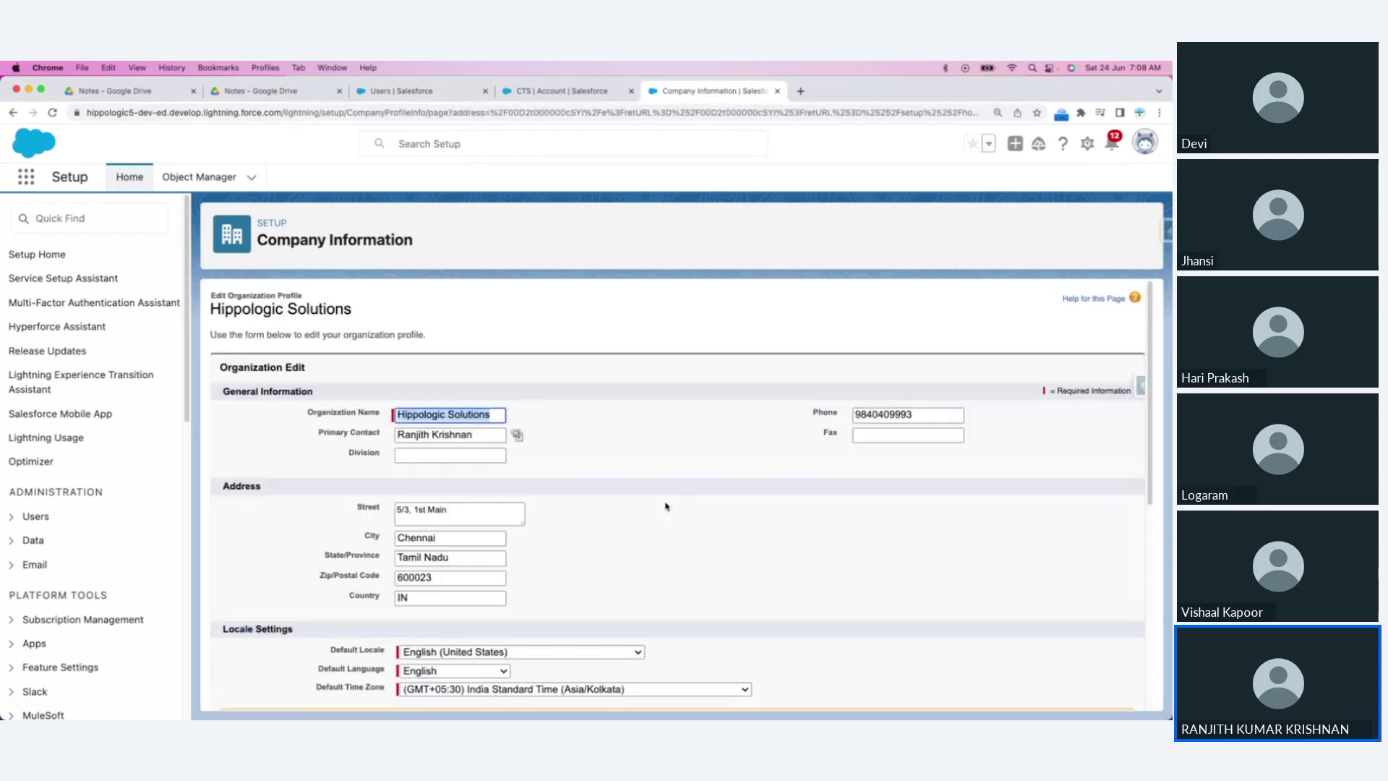
scroll(441, 602, down, 2)
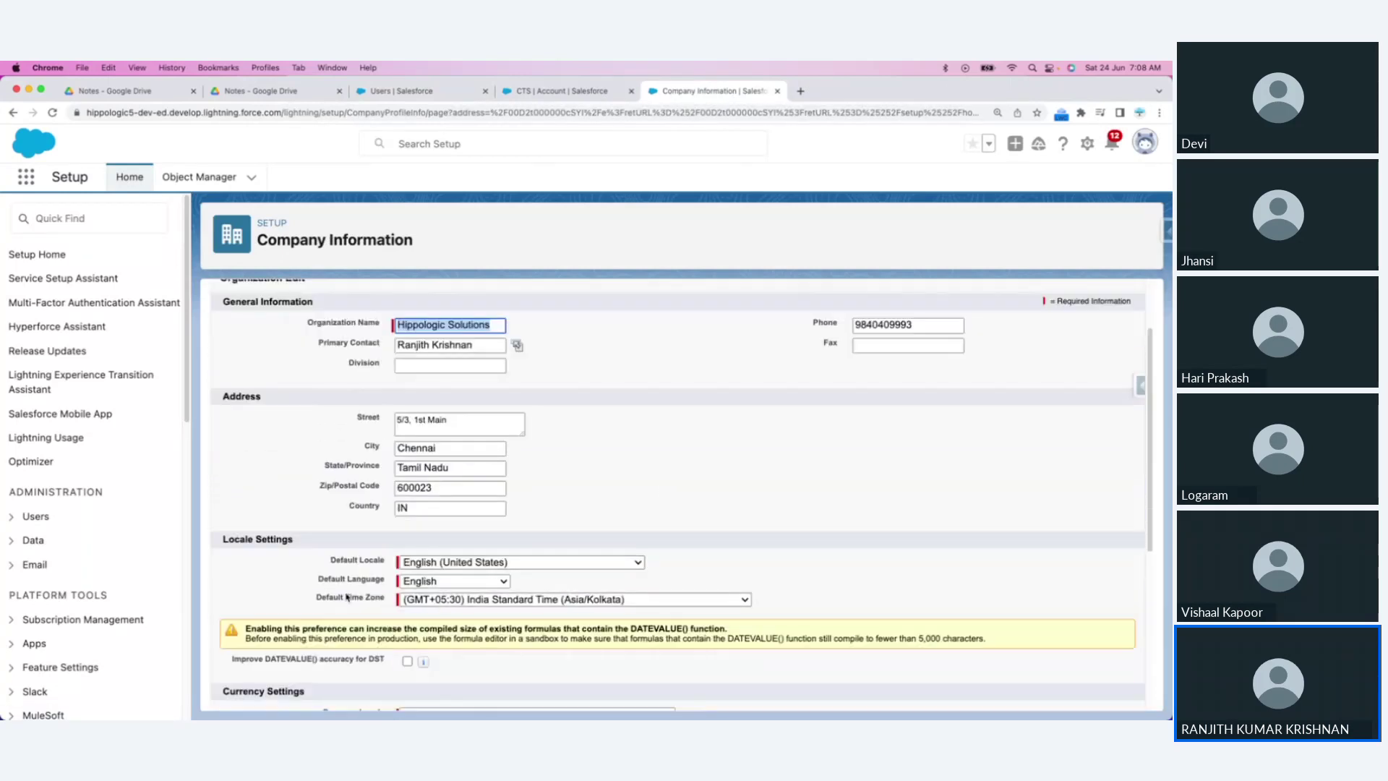
drag(318, 582, 390, 581)
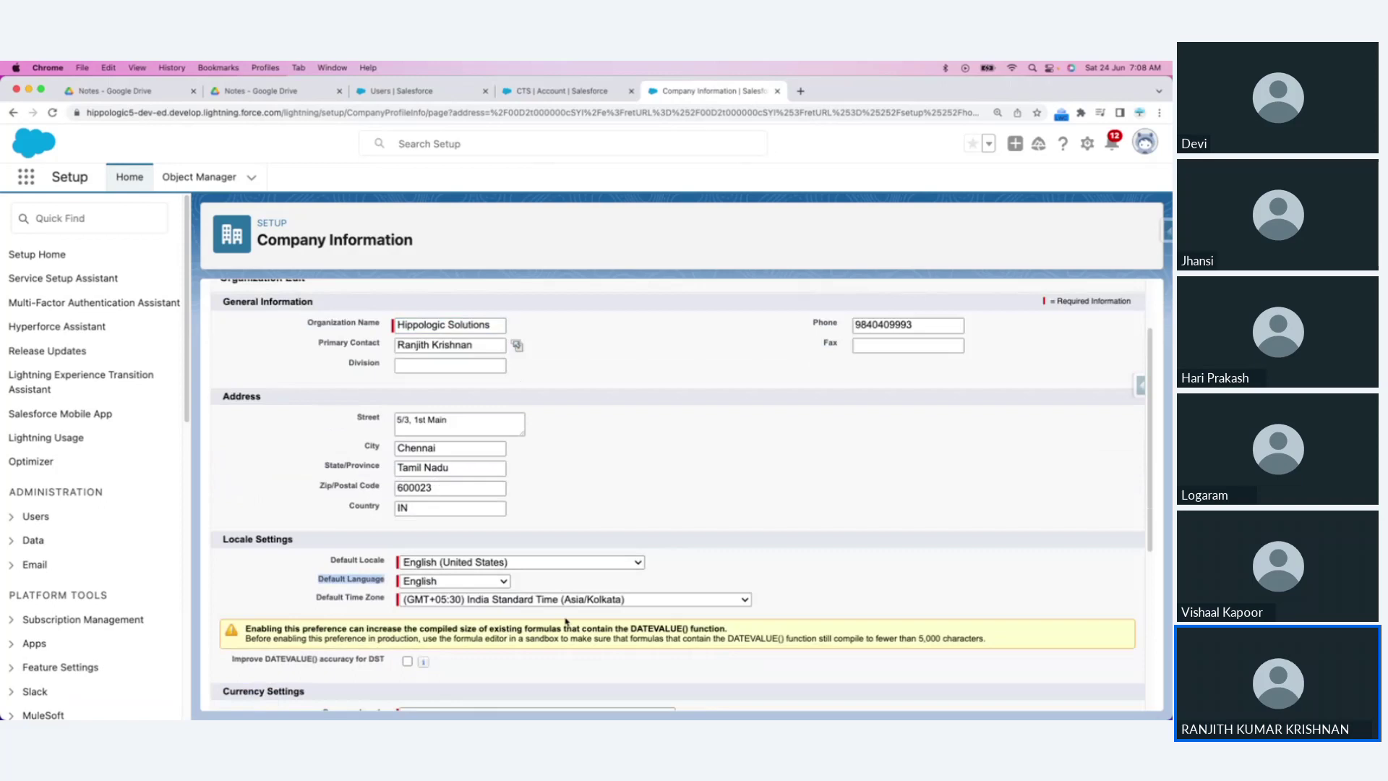
click(456, 584)
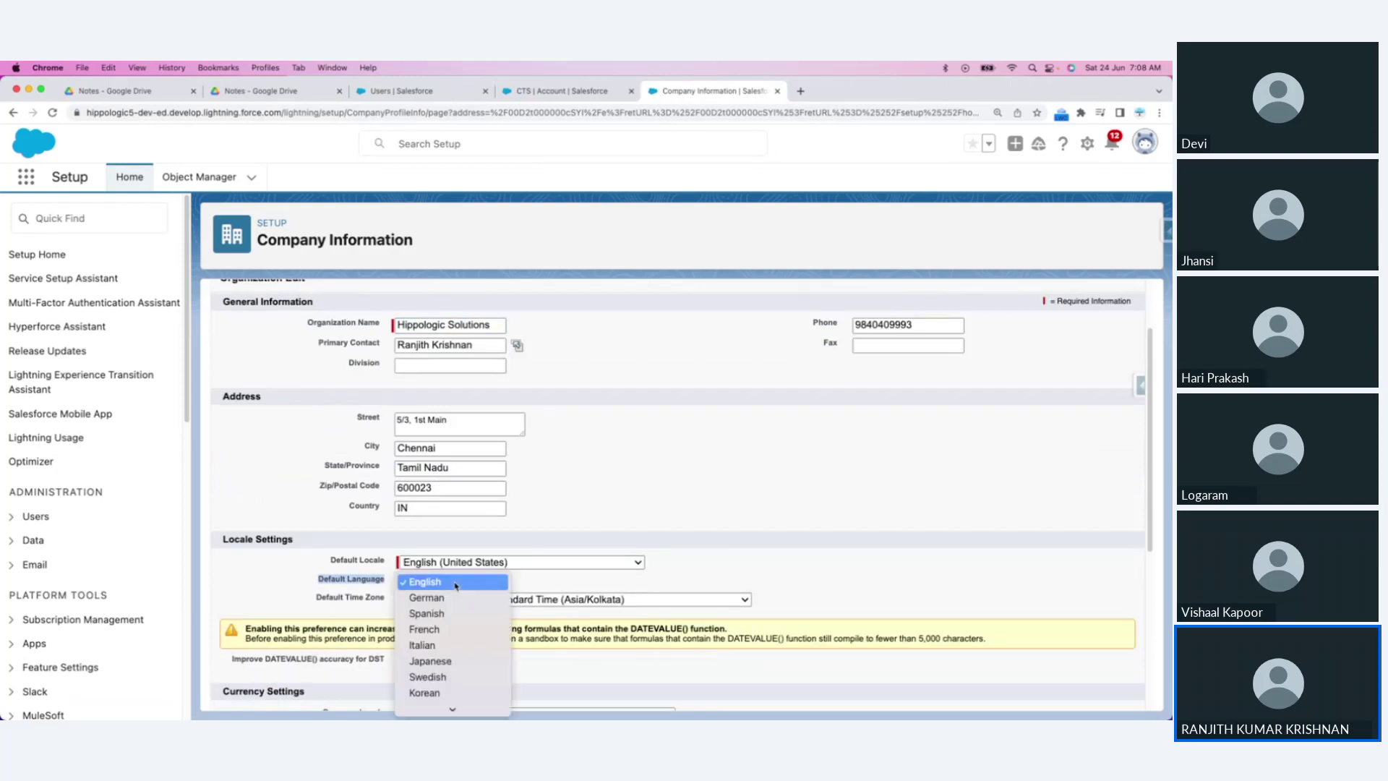
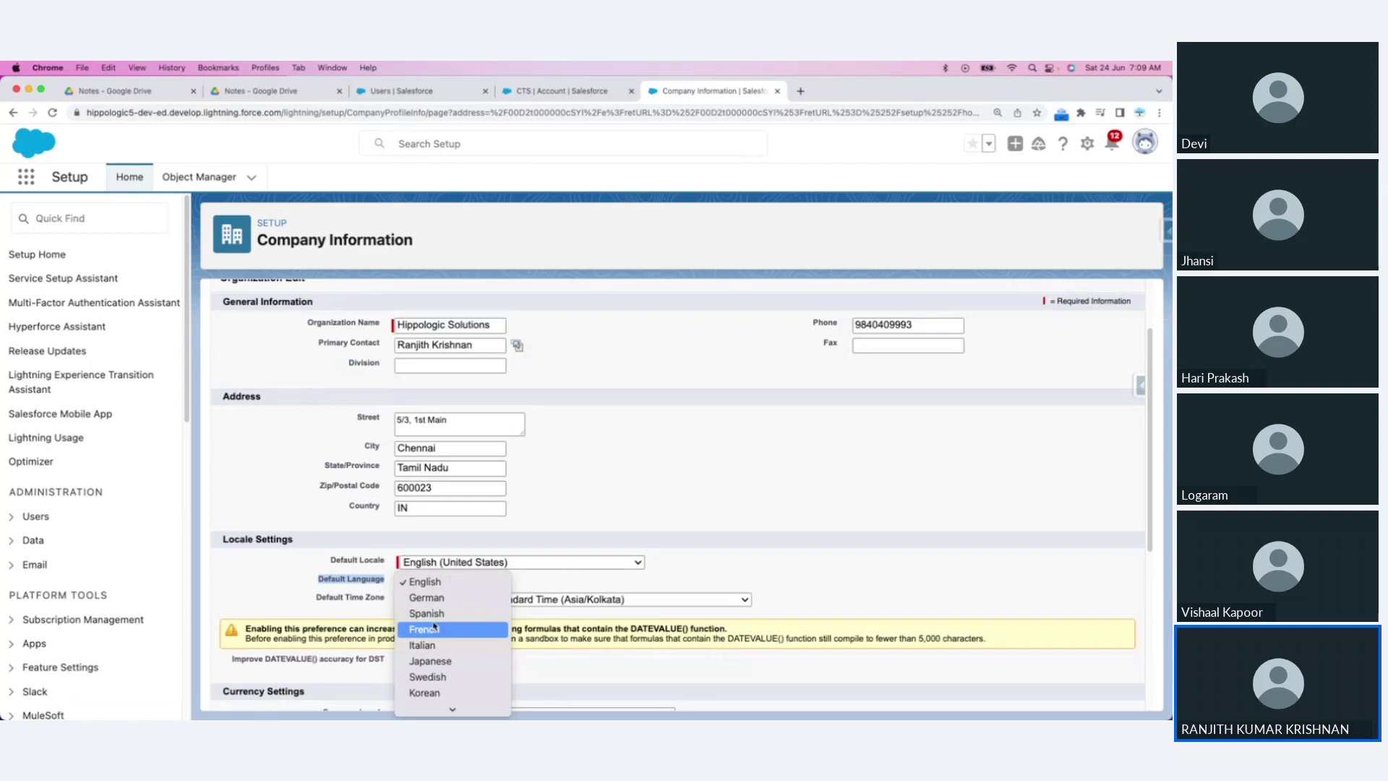
Step: Check the Default Language entry in the Light Notepad notes, return to Chrome and review the company's Default Language options again
key(super+Tab)
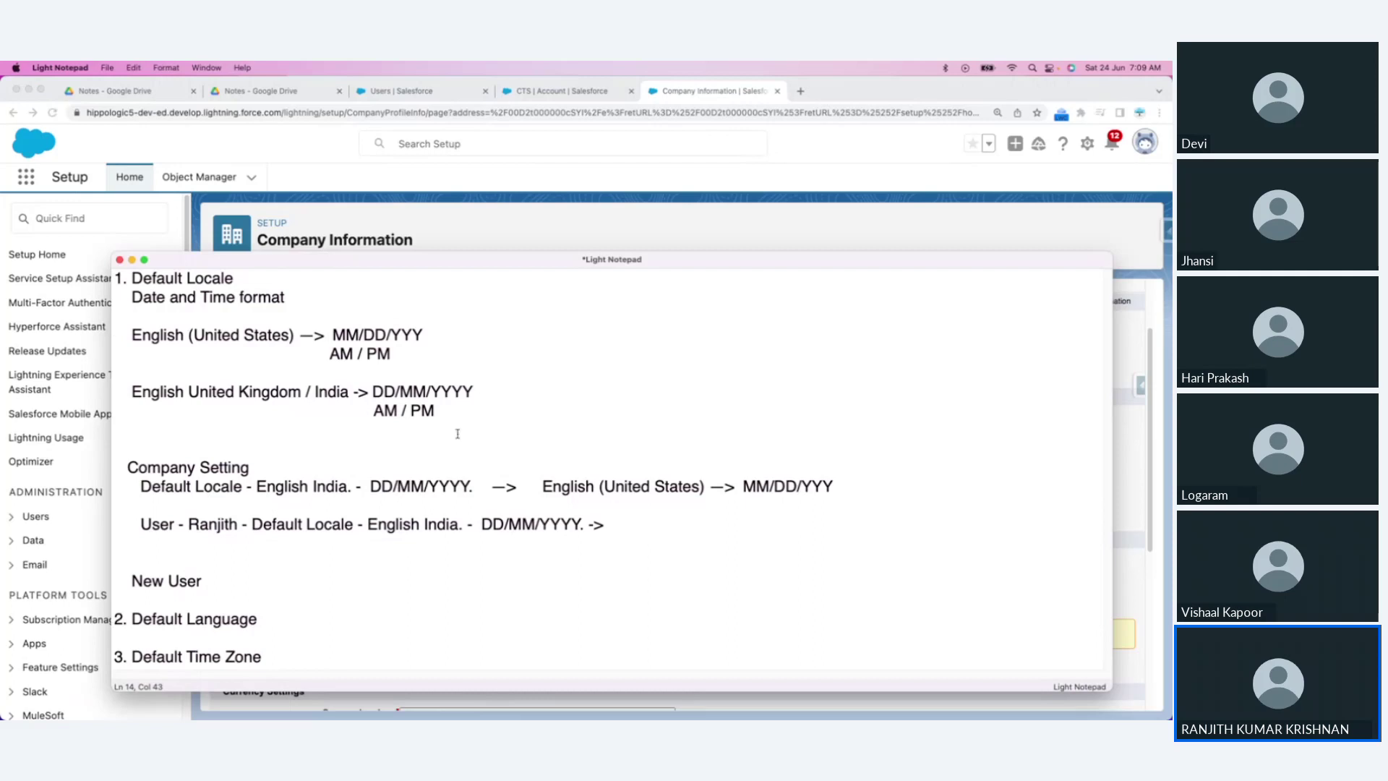
key(super+Tab)
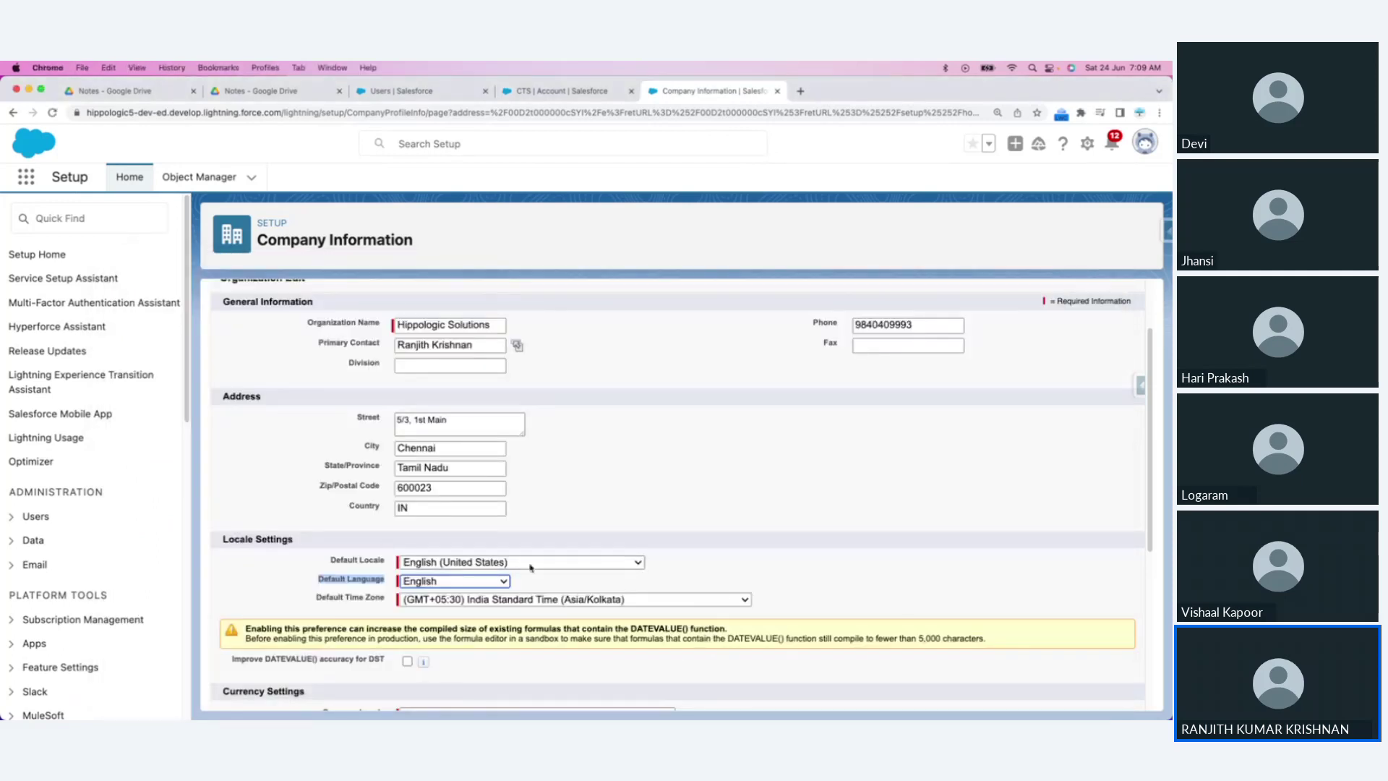
key(super+Tab)
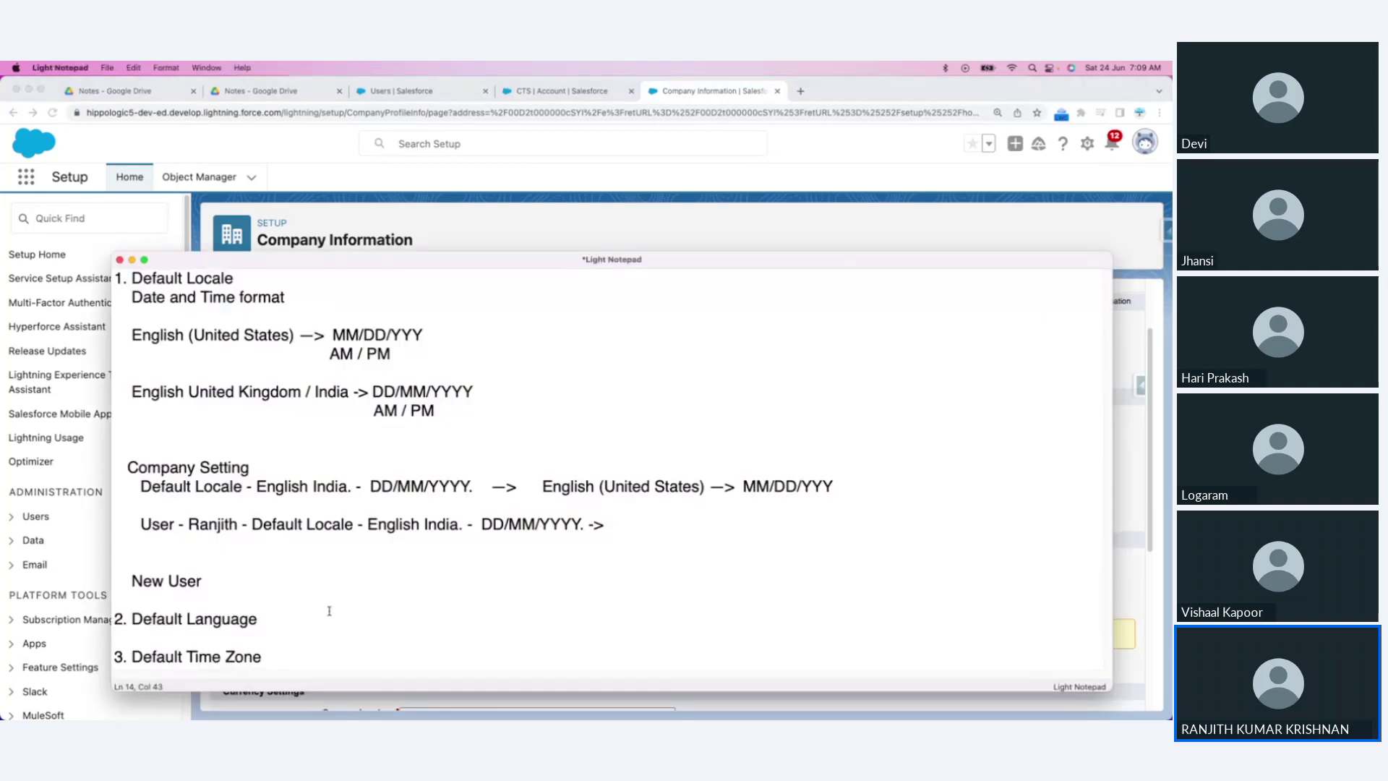
key(super+Tab)
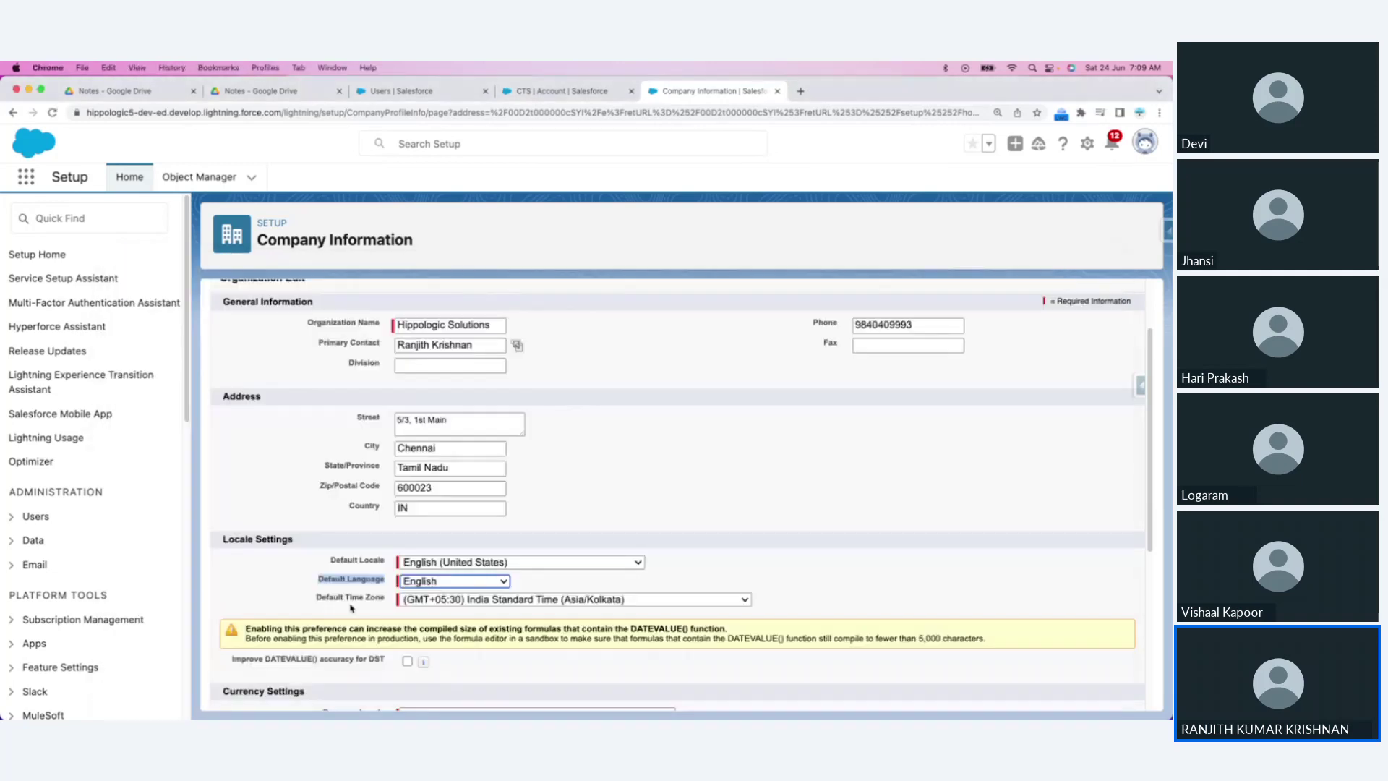
click(497, 583)
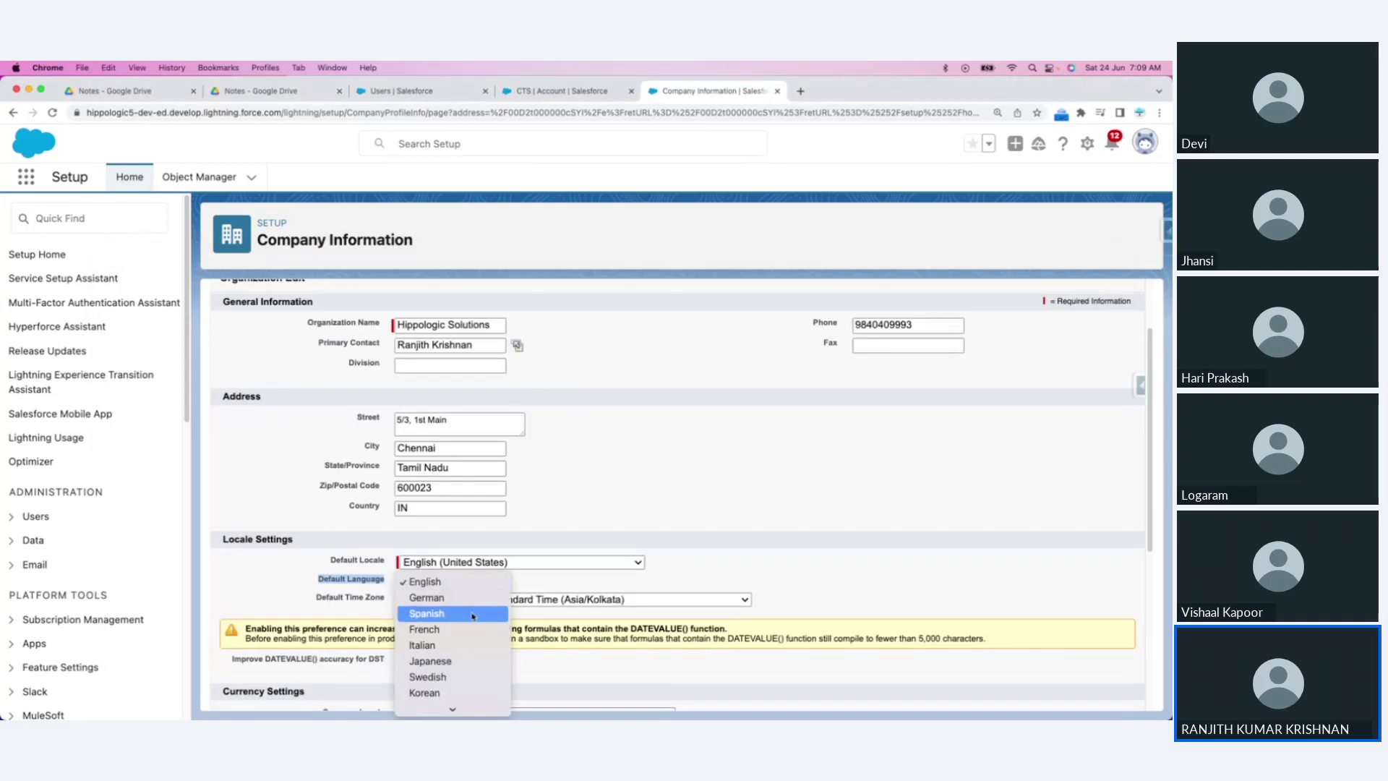
click(644, 466)
Step: Return to the Users browser tab and open the System Administrator user's record for editing at its Locale Settings
click(423, 93)
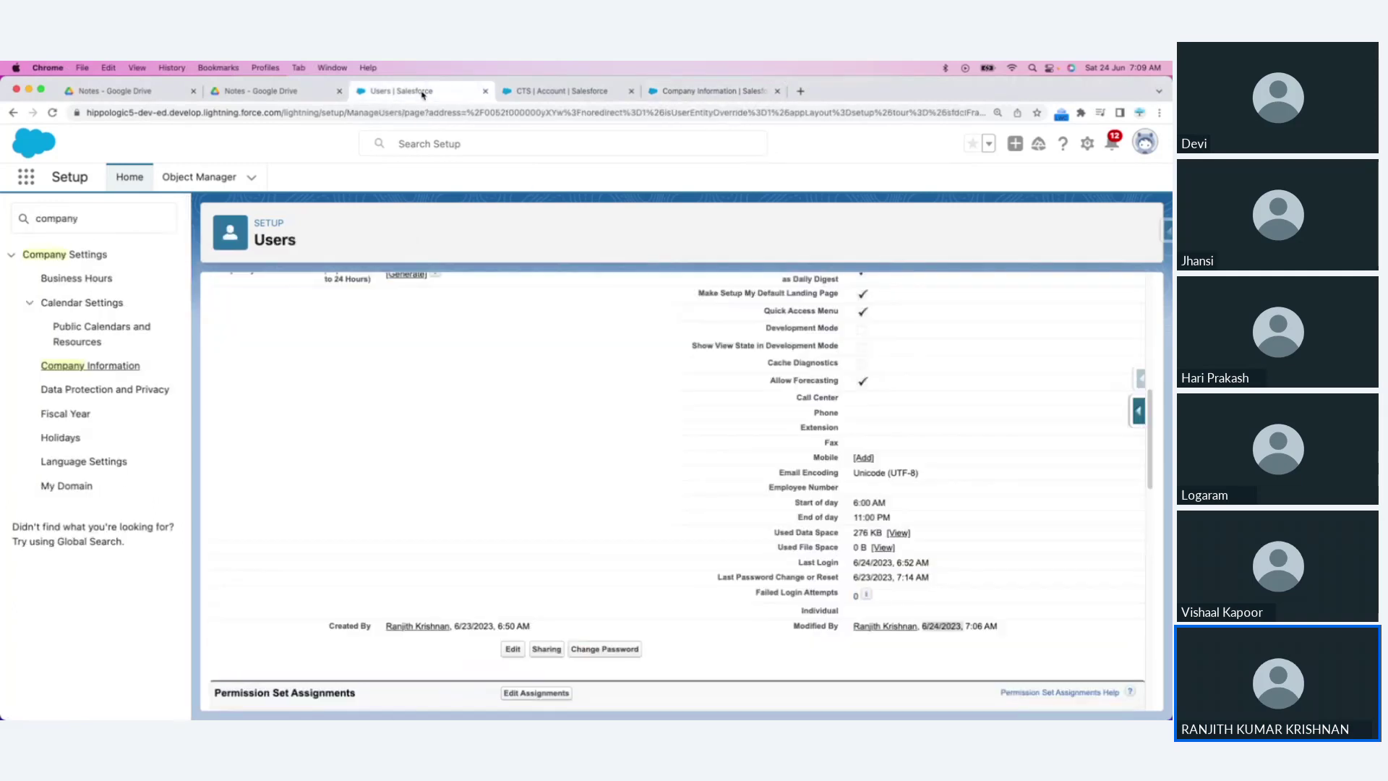
scroll(427, 401, up, 5)
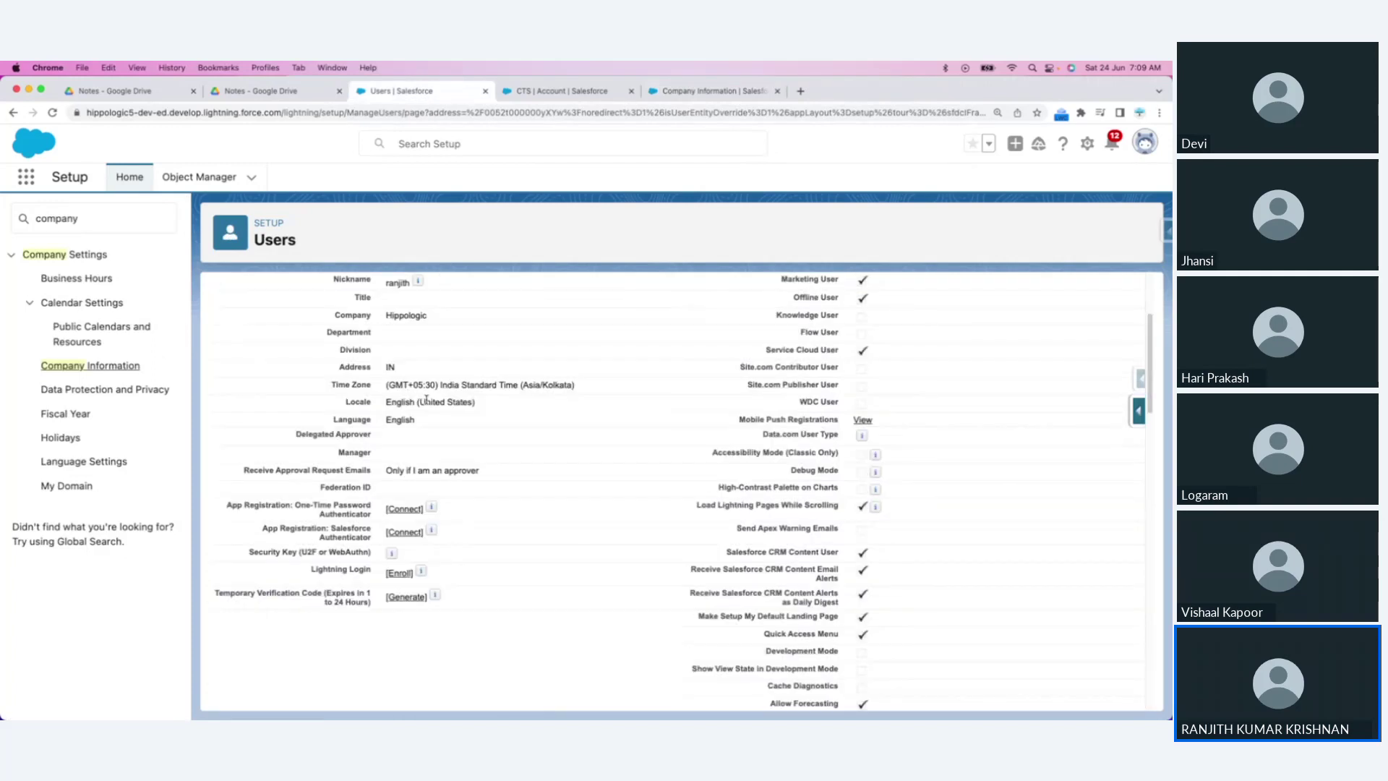
scroll(426, 401, up, 3)
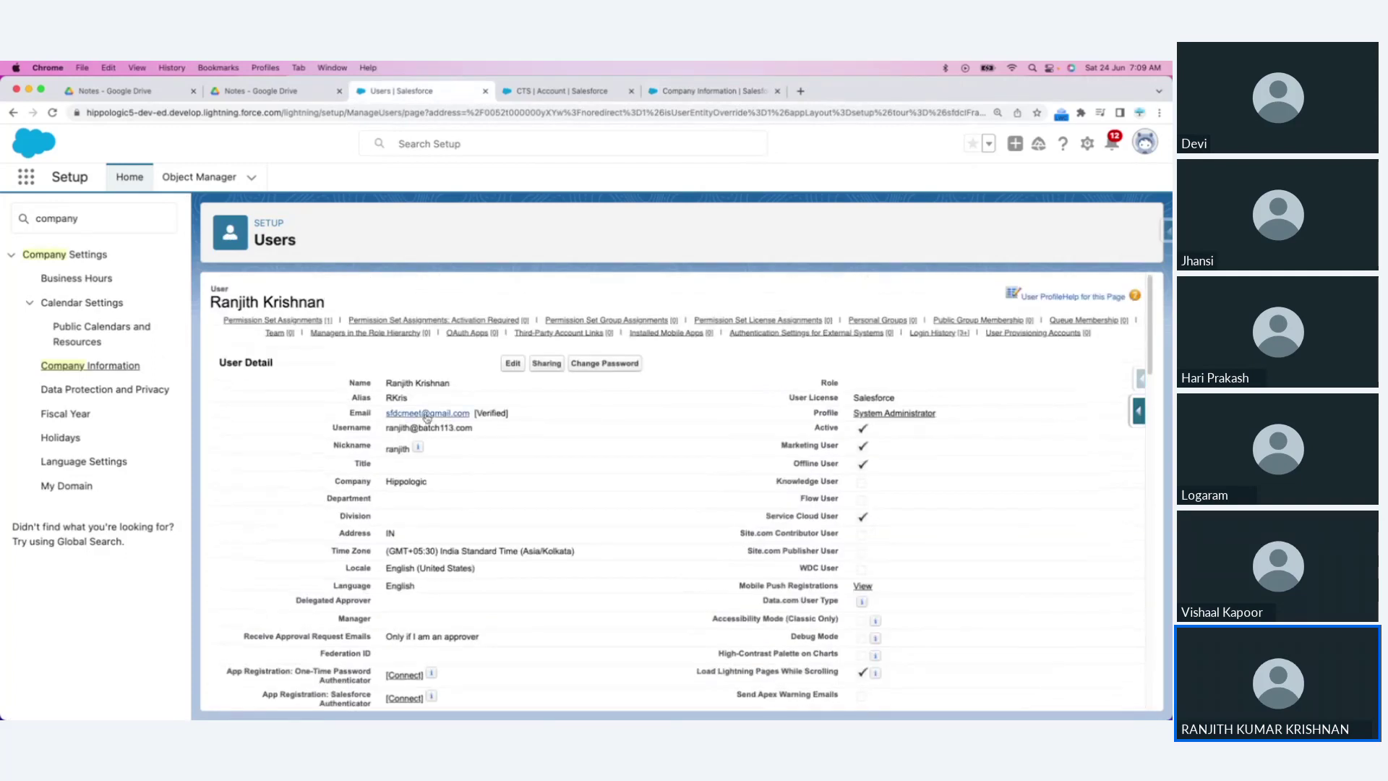
click(509, 368)
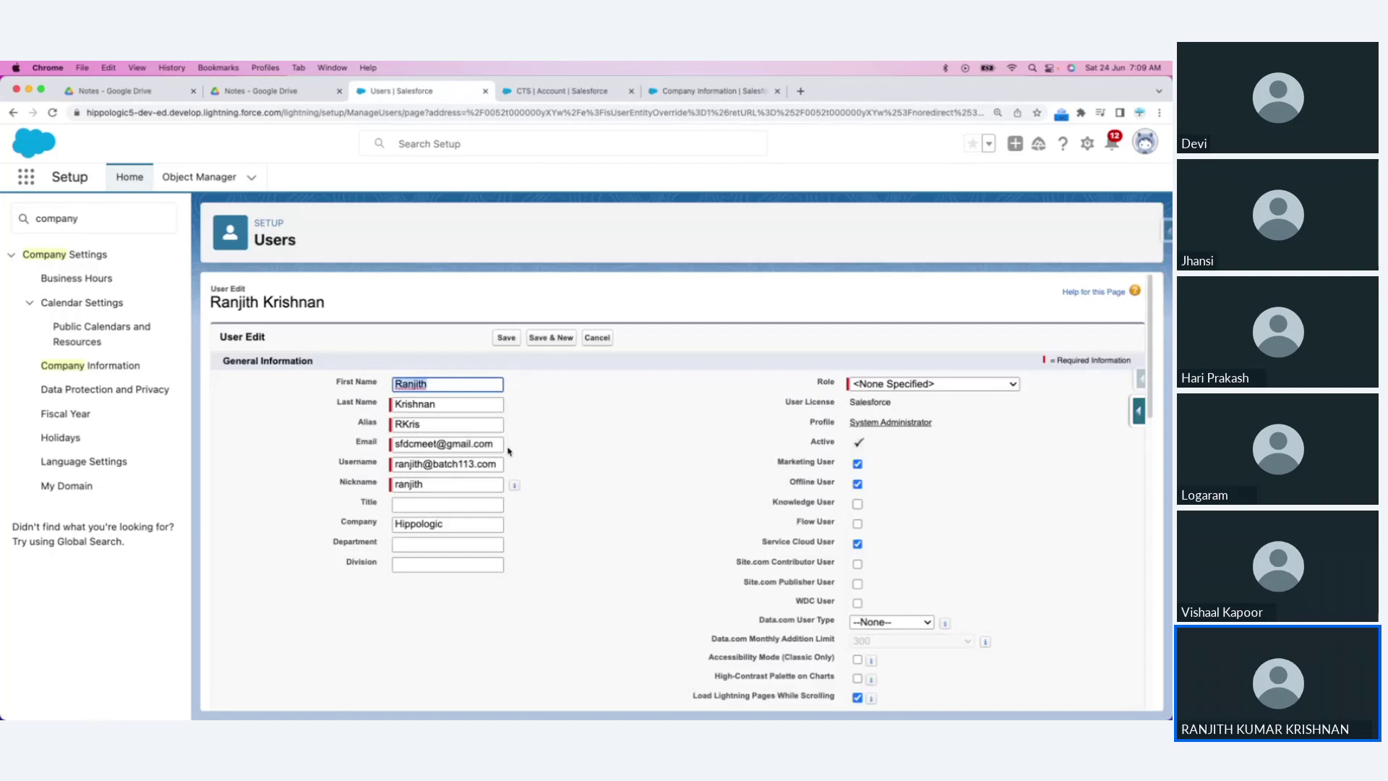
scroll(587, 561, down, 10)
scroll(642, 576, down, 5)
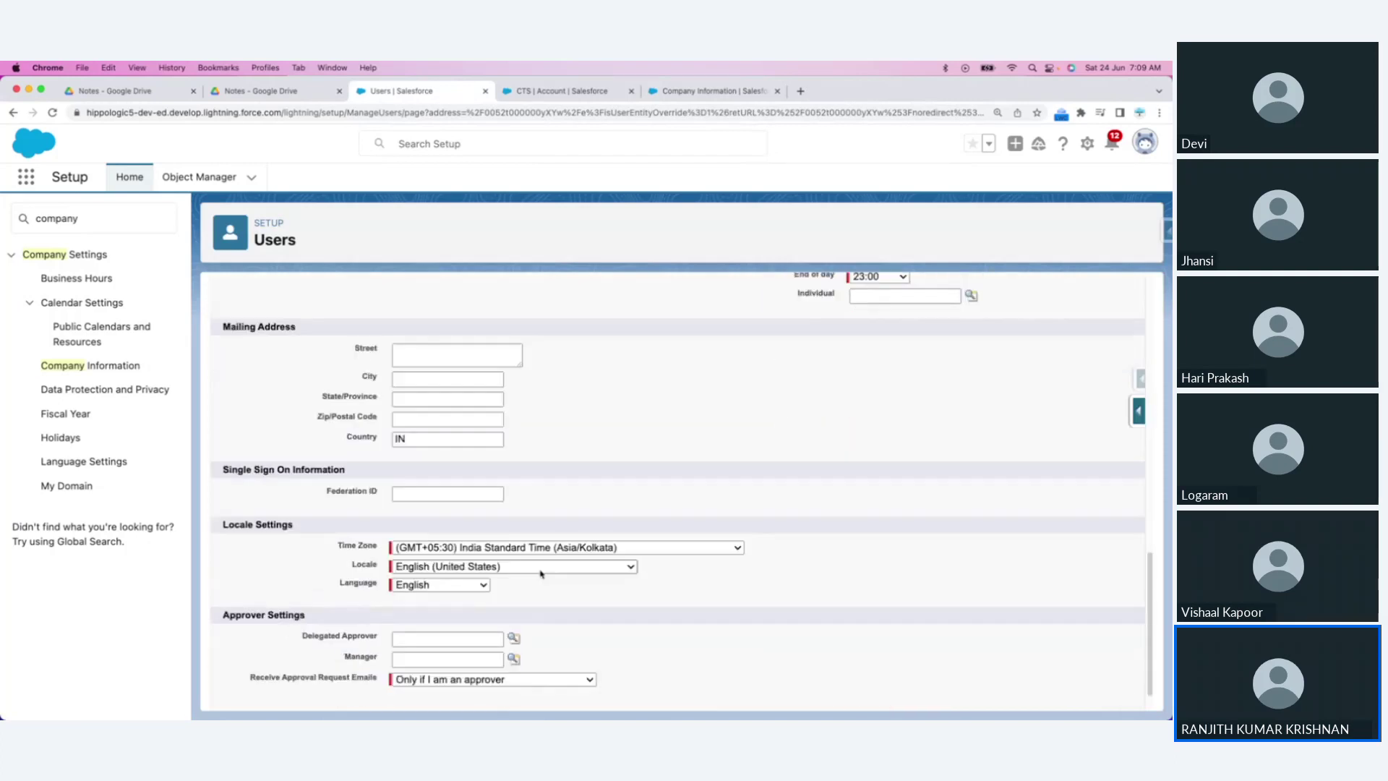
Step: Review the user's available Locale and Language options without changing either, and look over the rest of the edit form
click(424, 568)
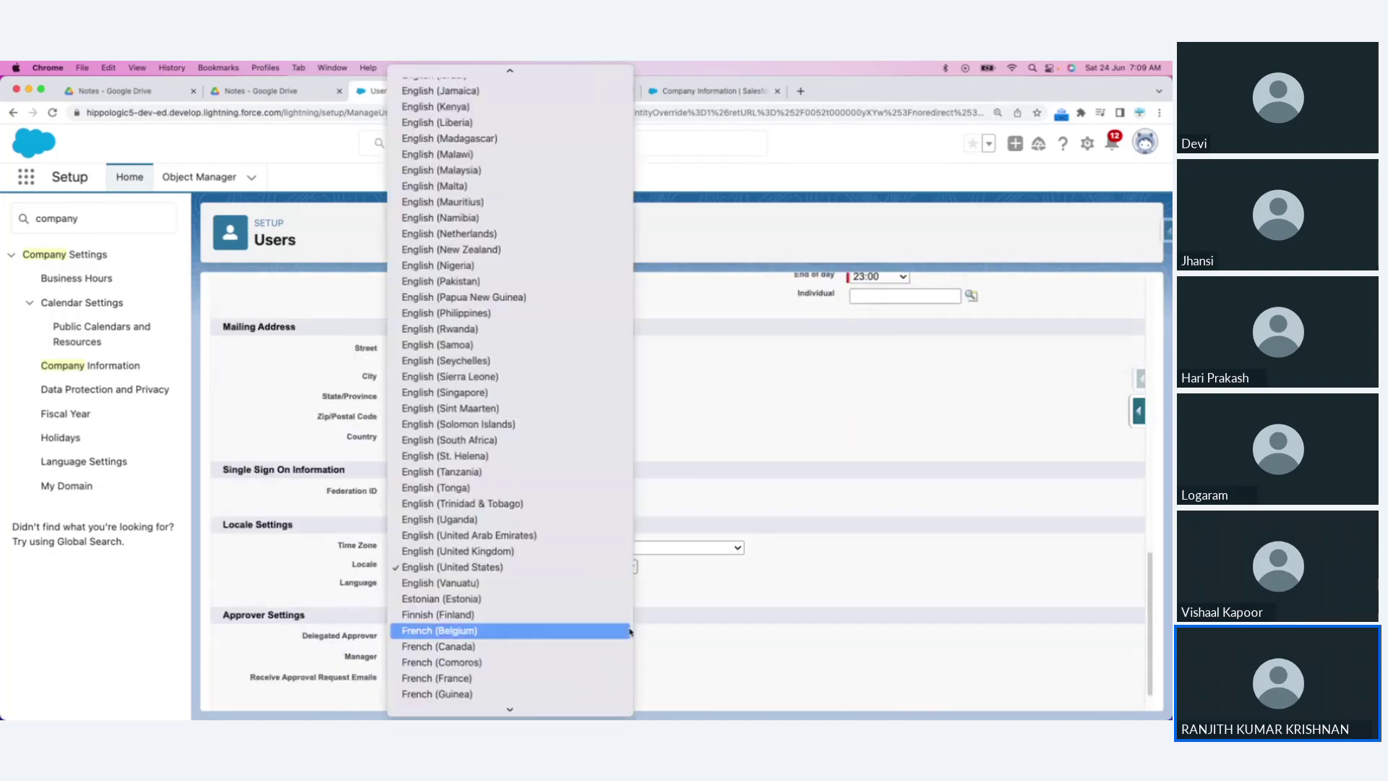
click(731, 622)
click(458, 586)
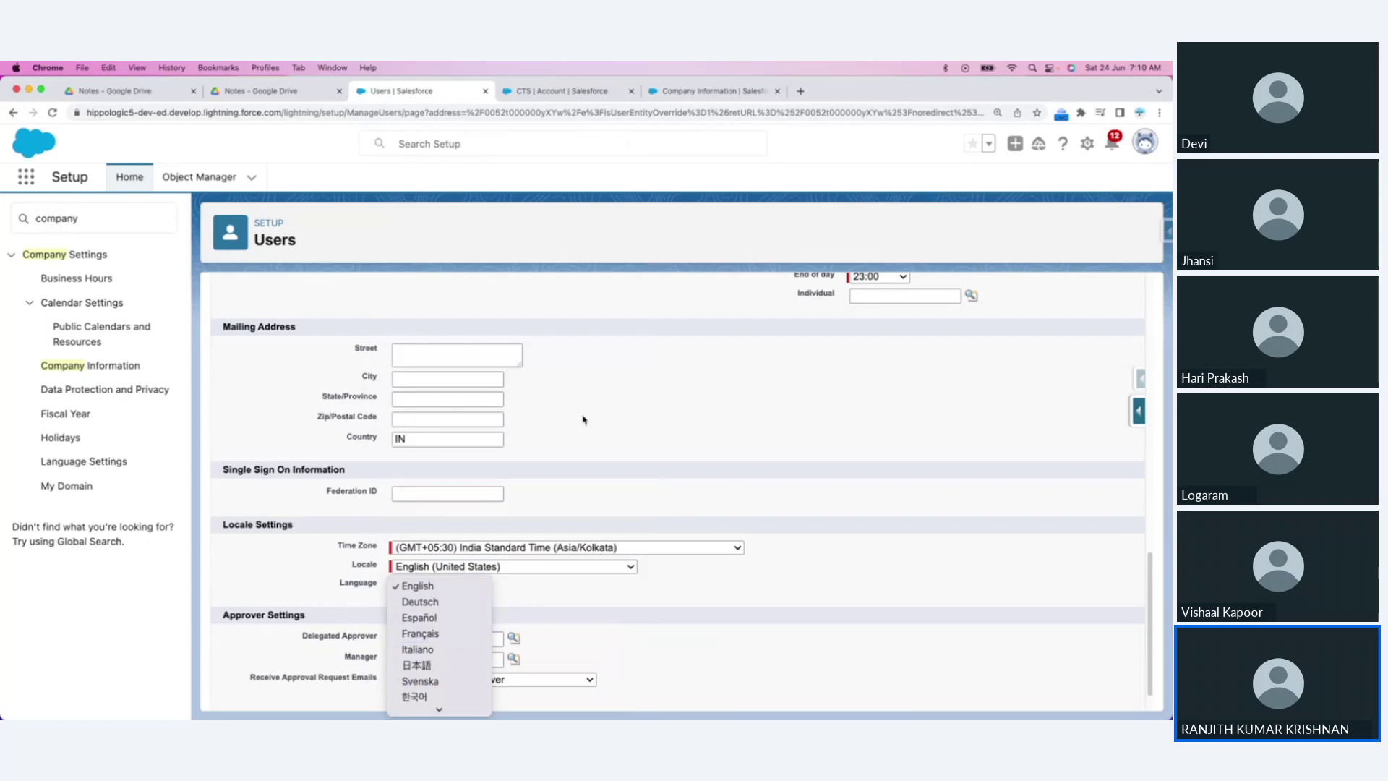
click(923, 405)
scroll(585, 414, up, 6)
scroll(585, 414, up, 6)
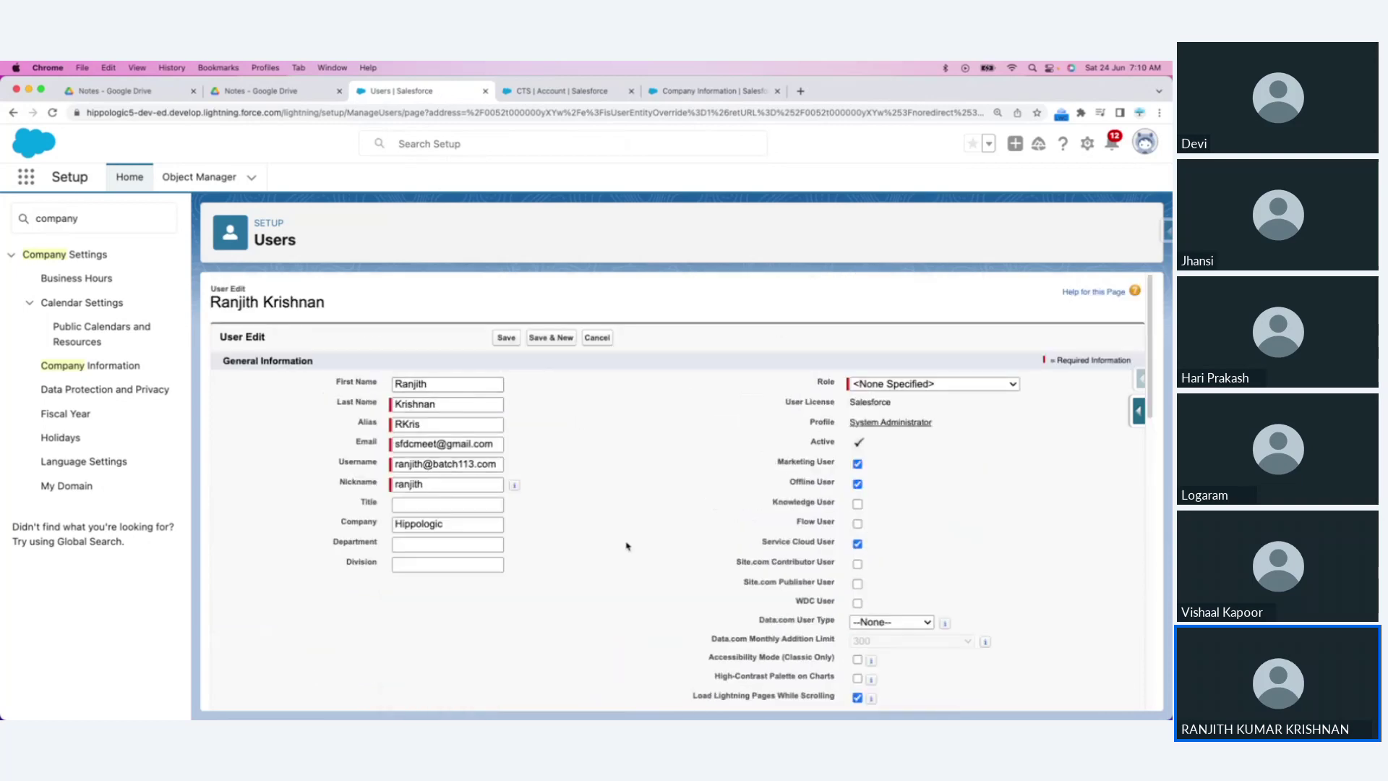
scroll(626, 548, down, 10)
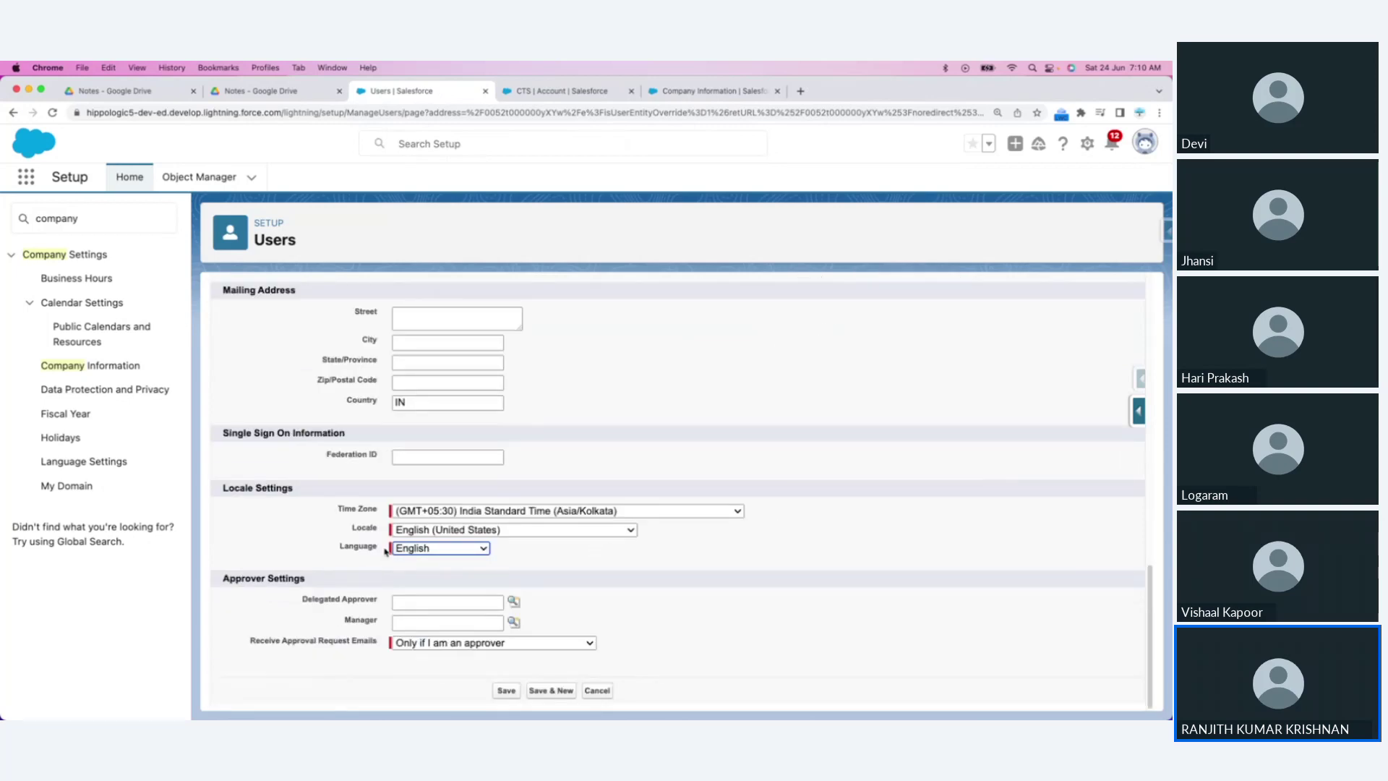
Step: Switch to Light Notepad and highlight the Default Language heading, part of the English (United States) date format, and the Company Setting heading
key(super+Tab)
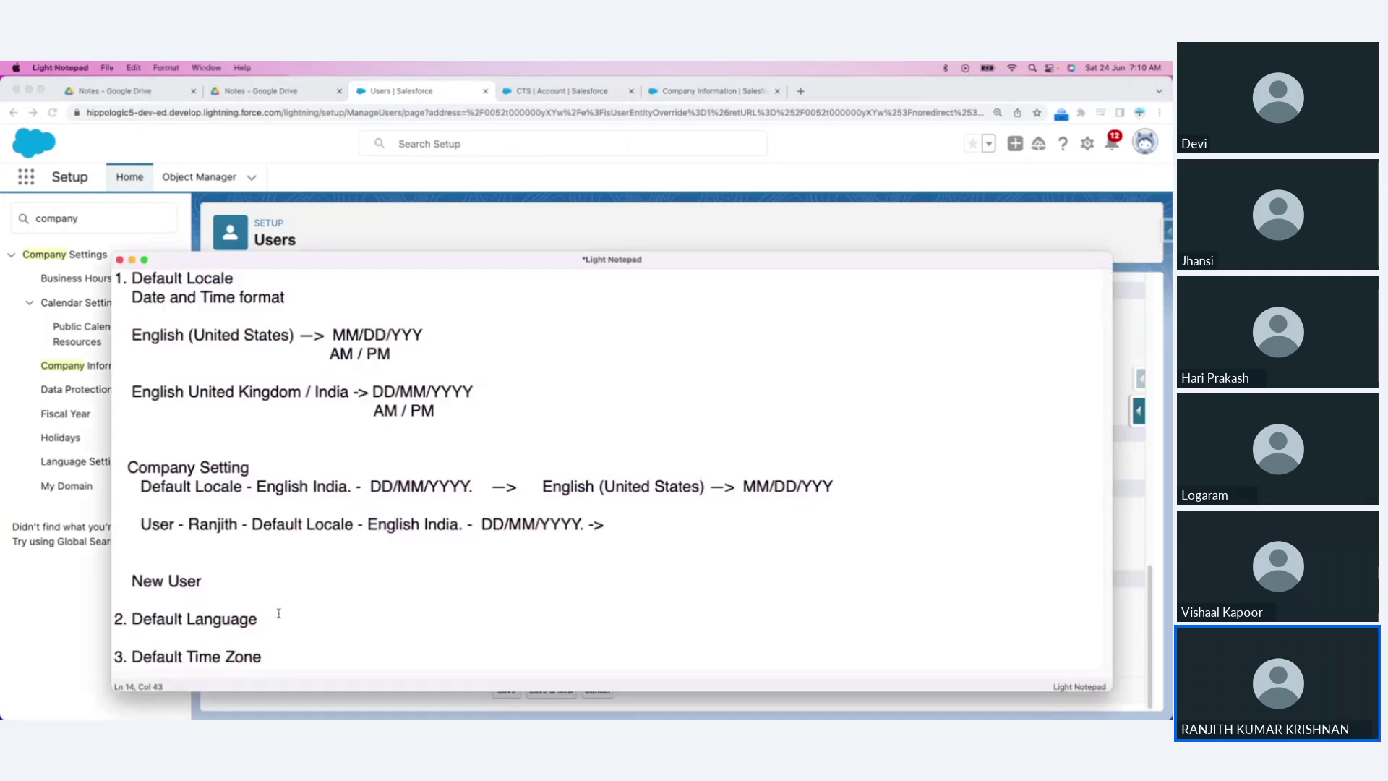
drag(279, 615, 114, 619)
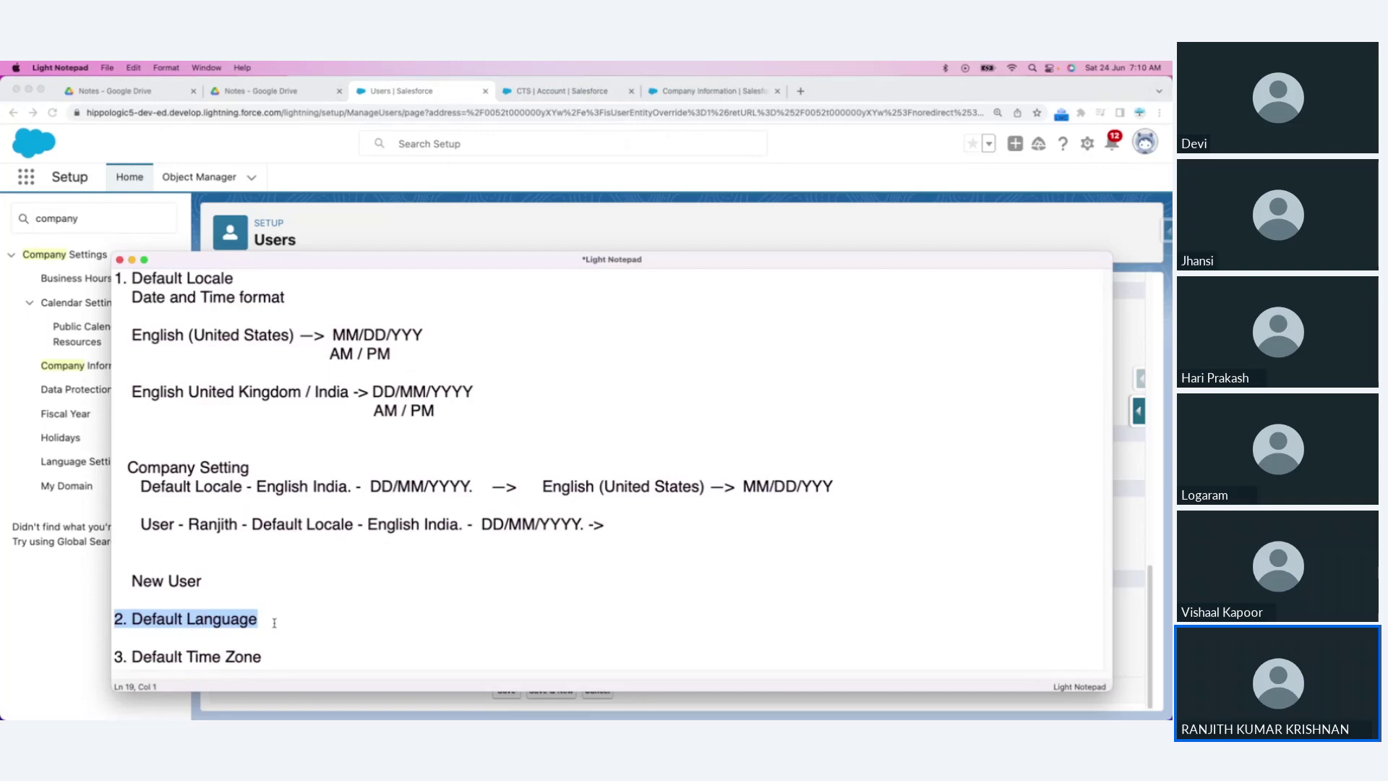
key(super+Tab)
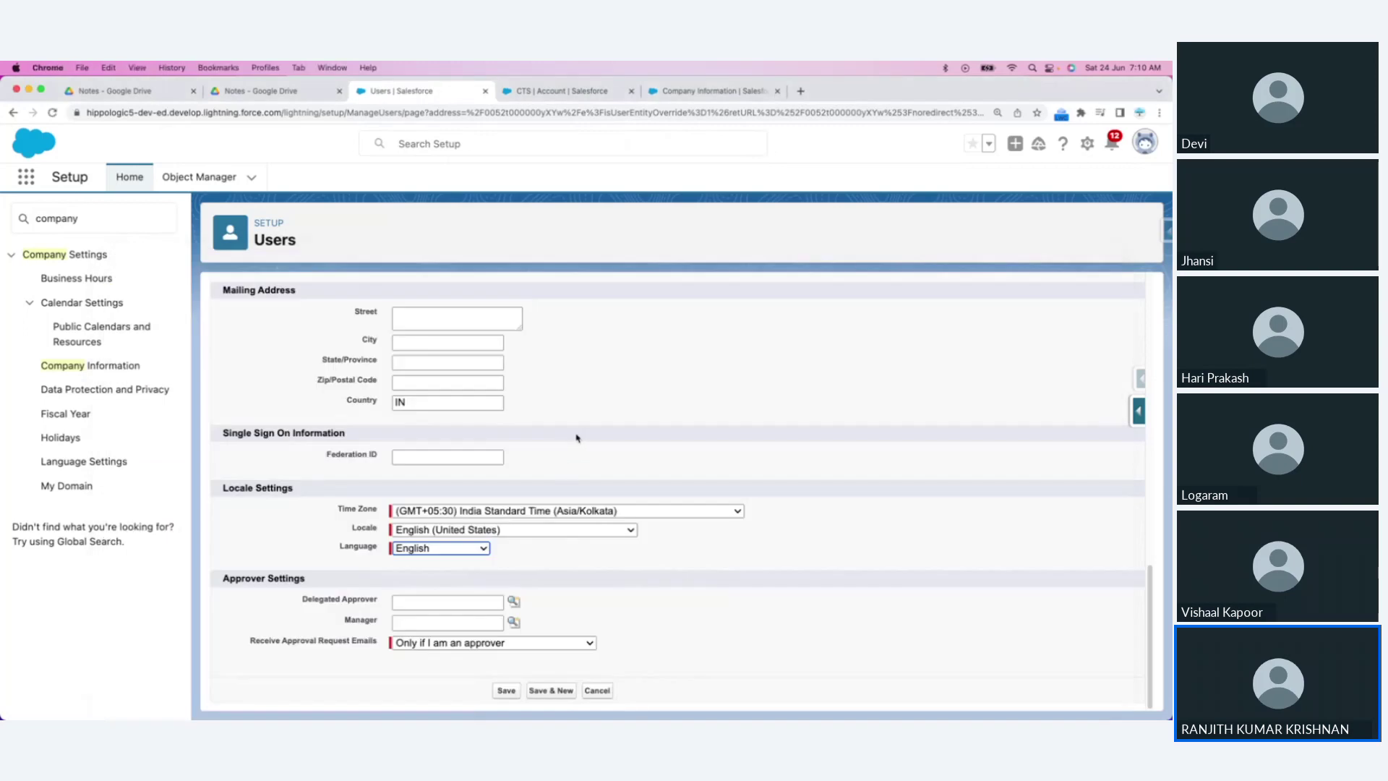
key(super+Tab)
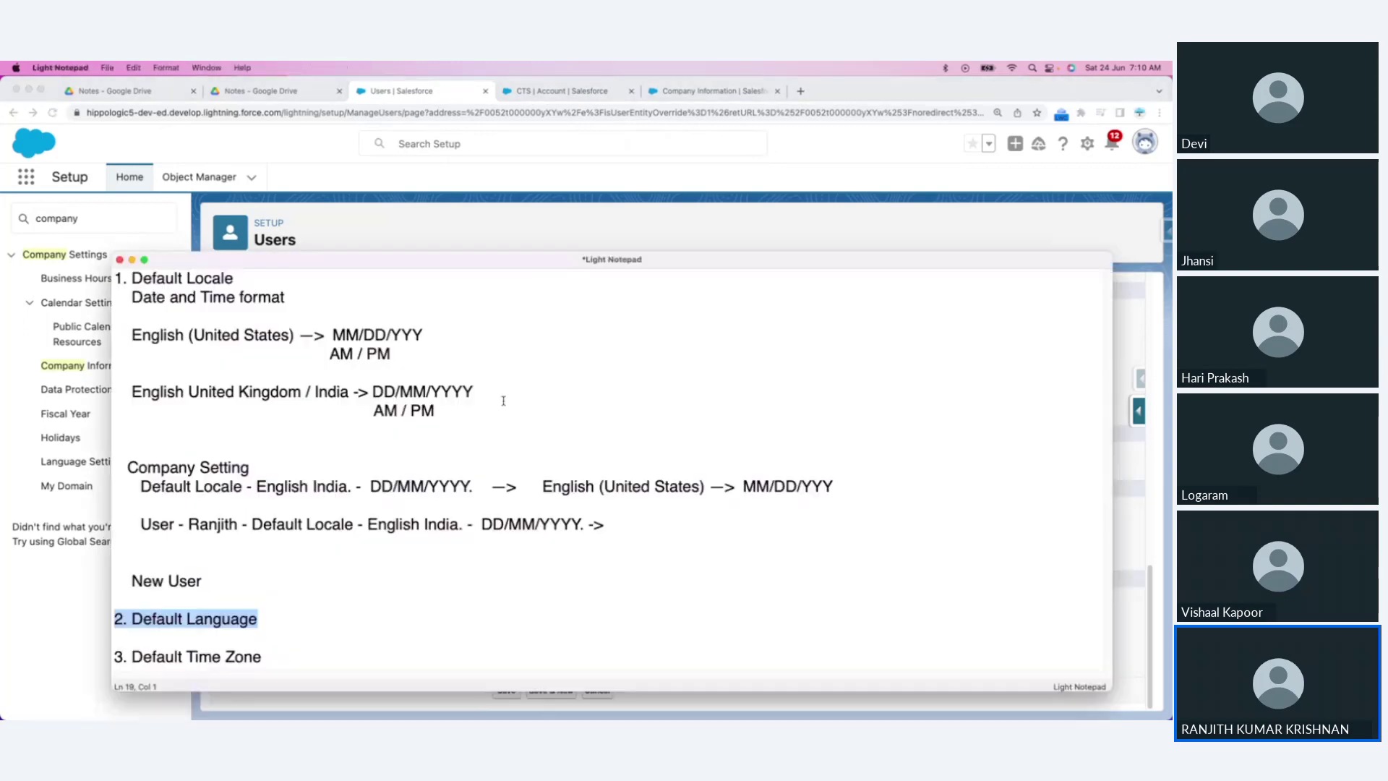
drag(364, 339, 316, 338)
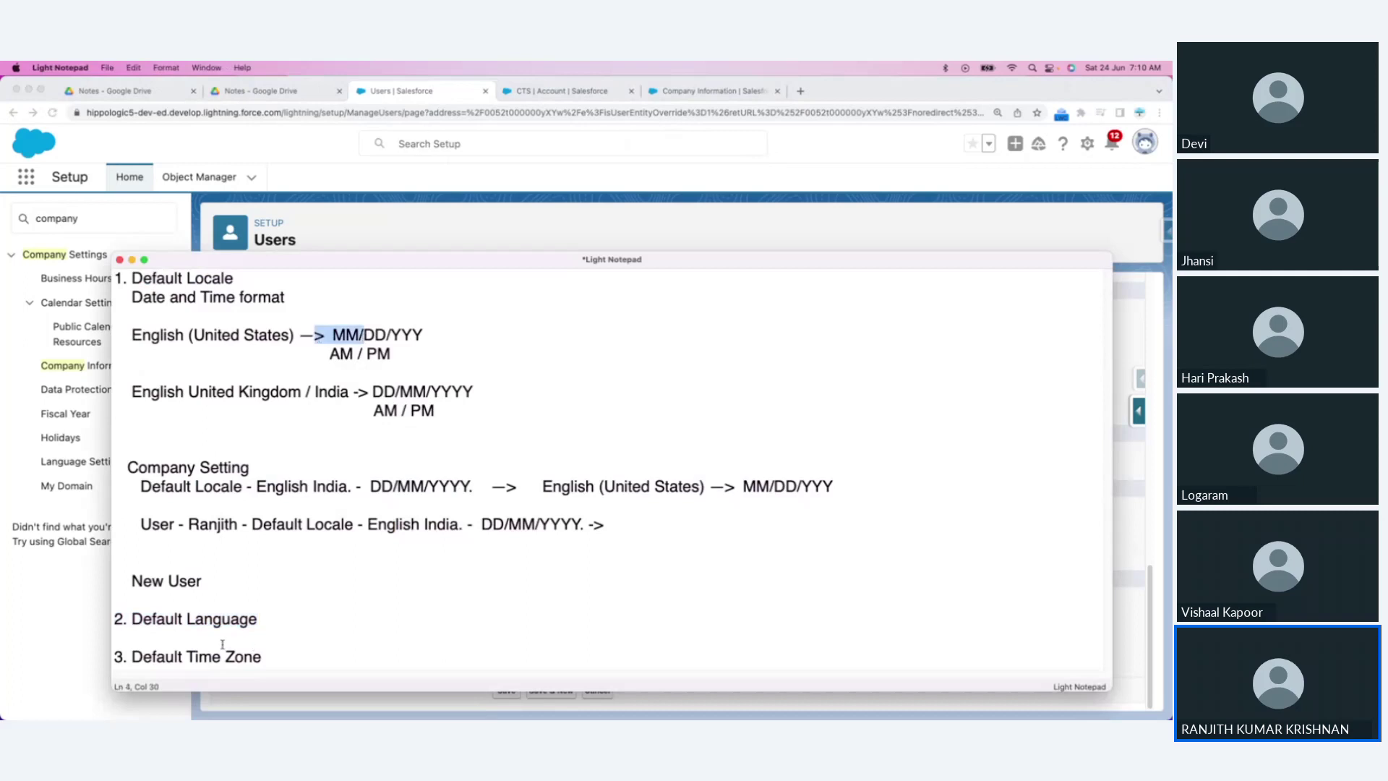
drag(131, 620, 257, 619)
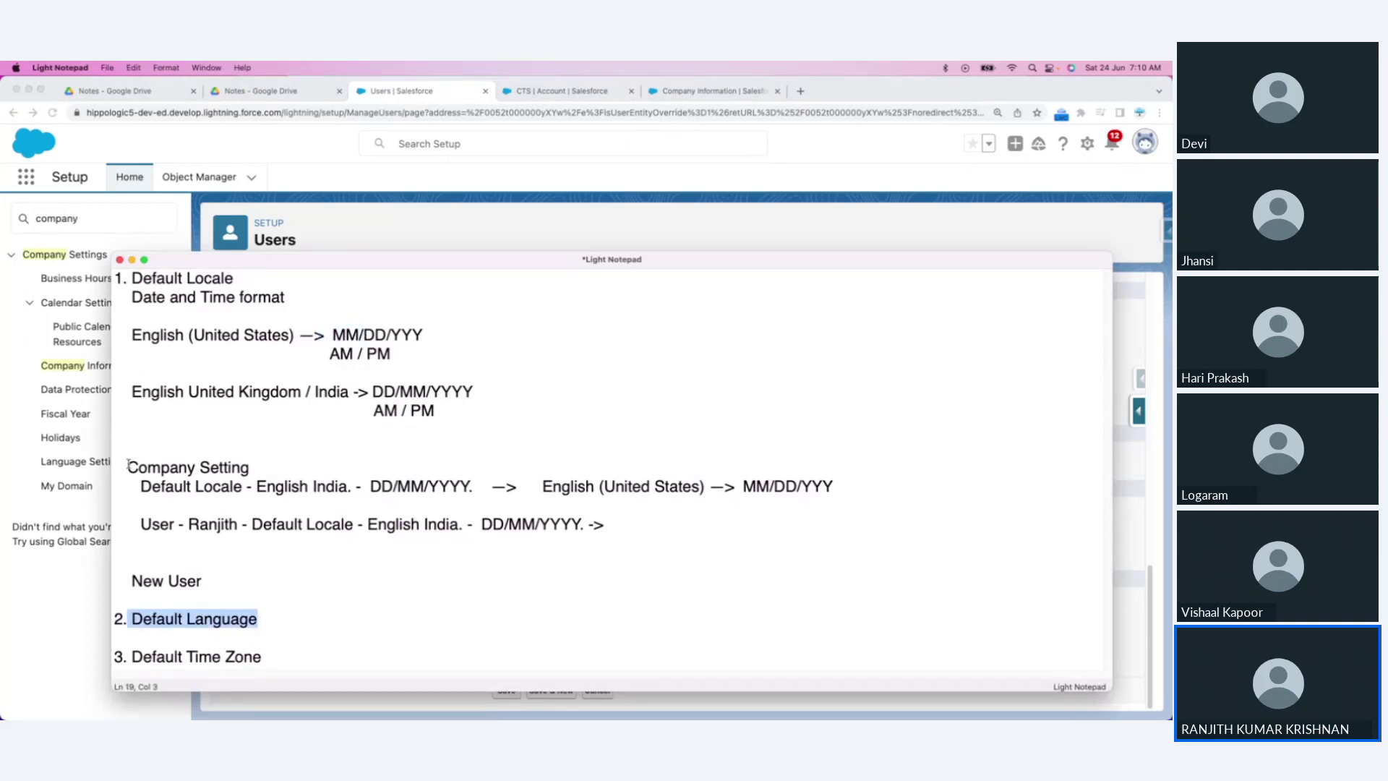
drag(127, 467, 279, 465)
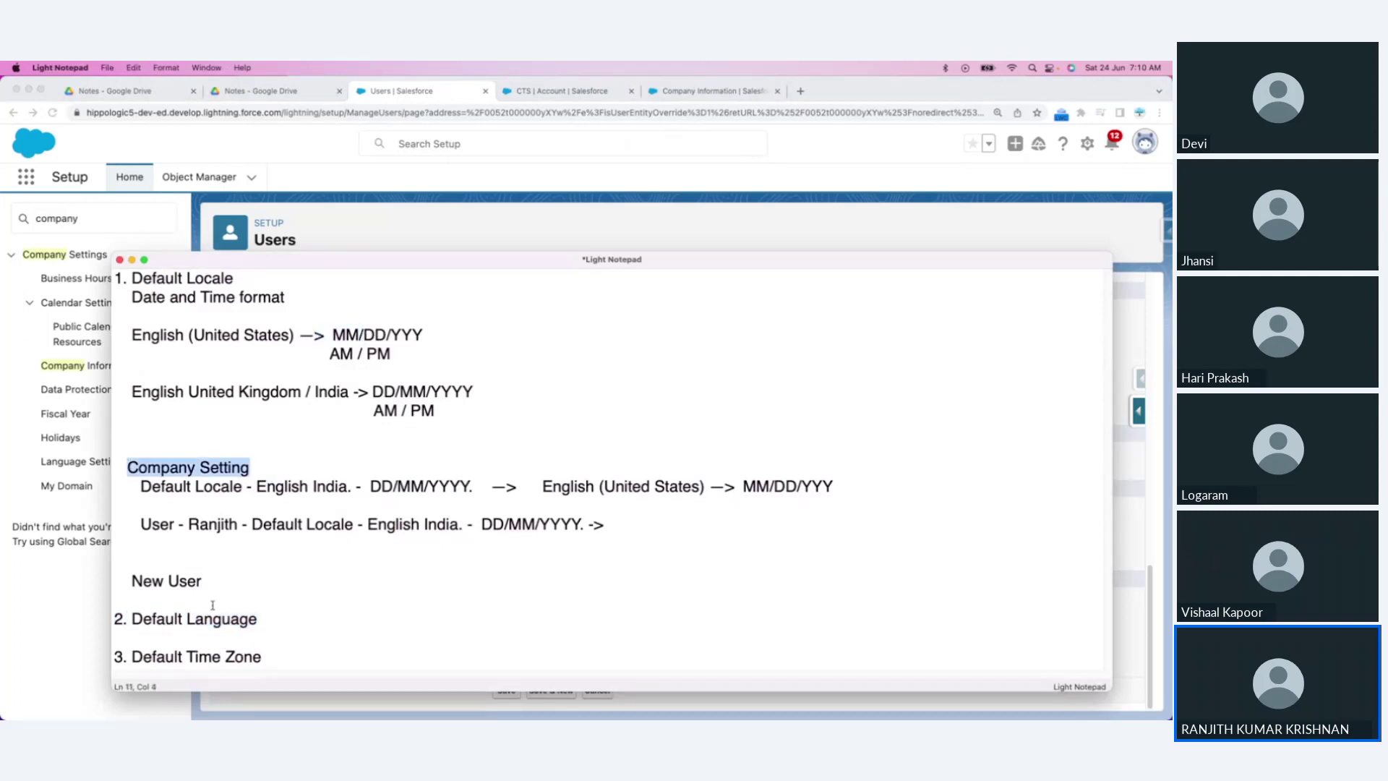
Step: Highlight New User and the user's name in the notes, and in Chrome highlight the Locale Settings heading on the user's edit form
drag(213, 583, 143, 582)
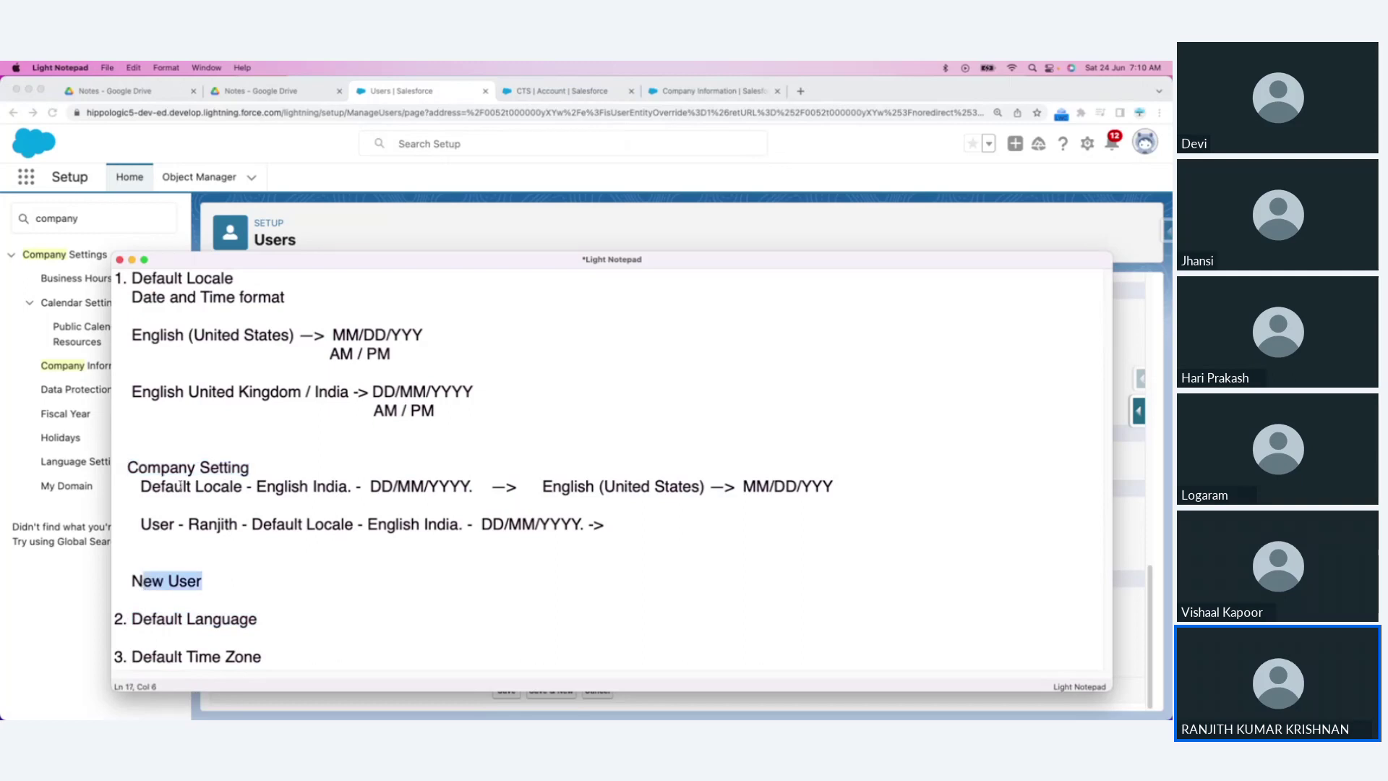
double_click(228, 522)
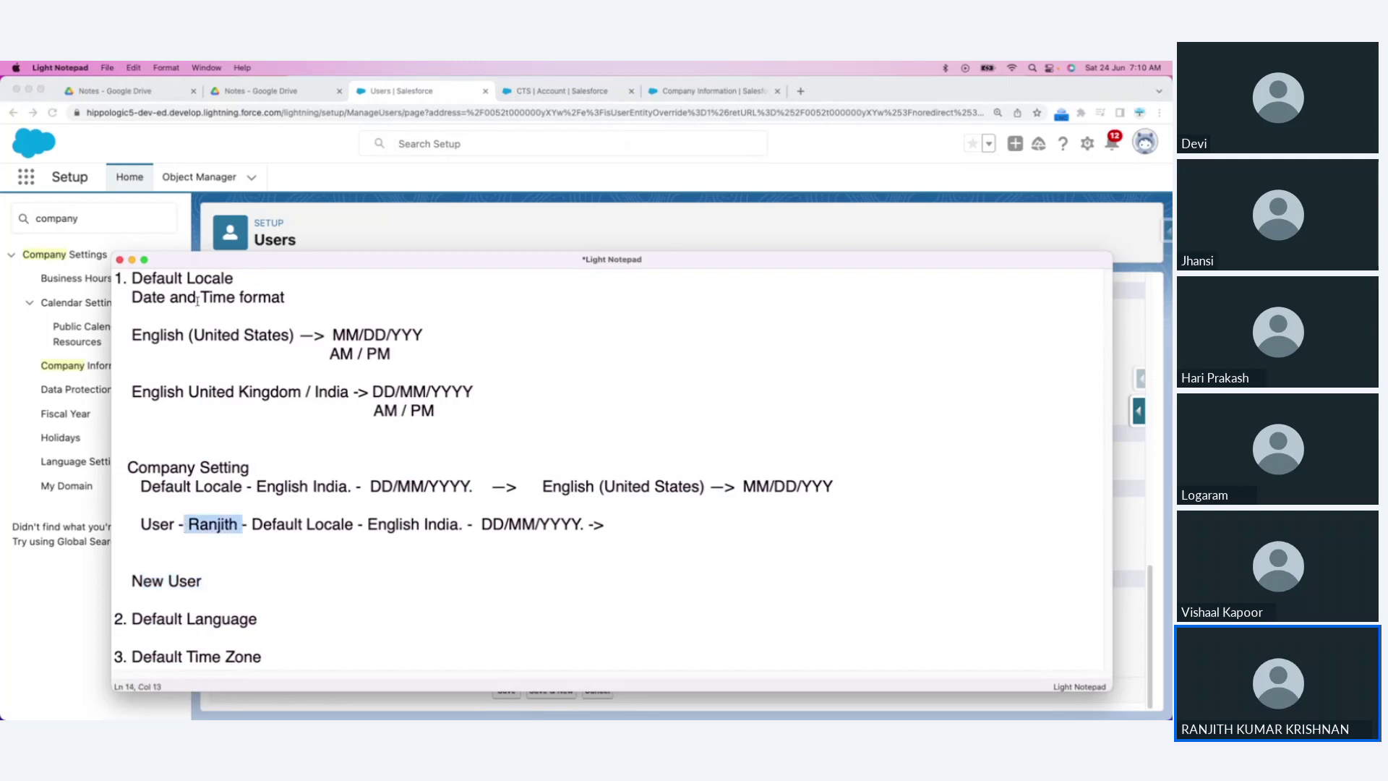
key(super+Tab)
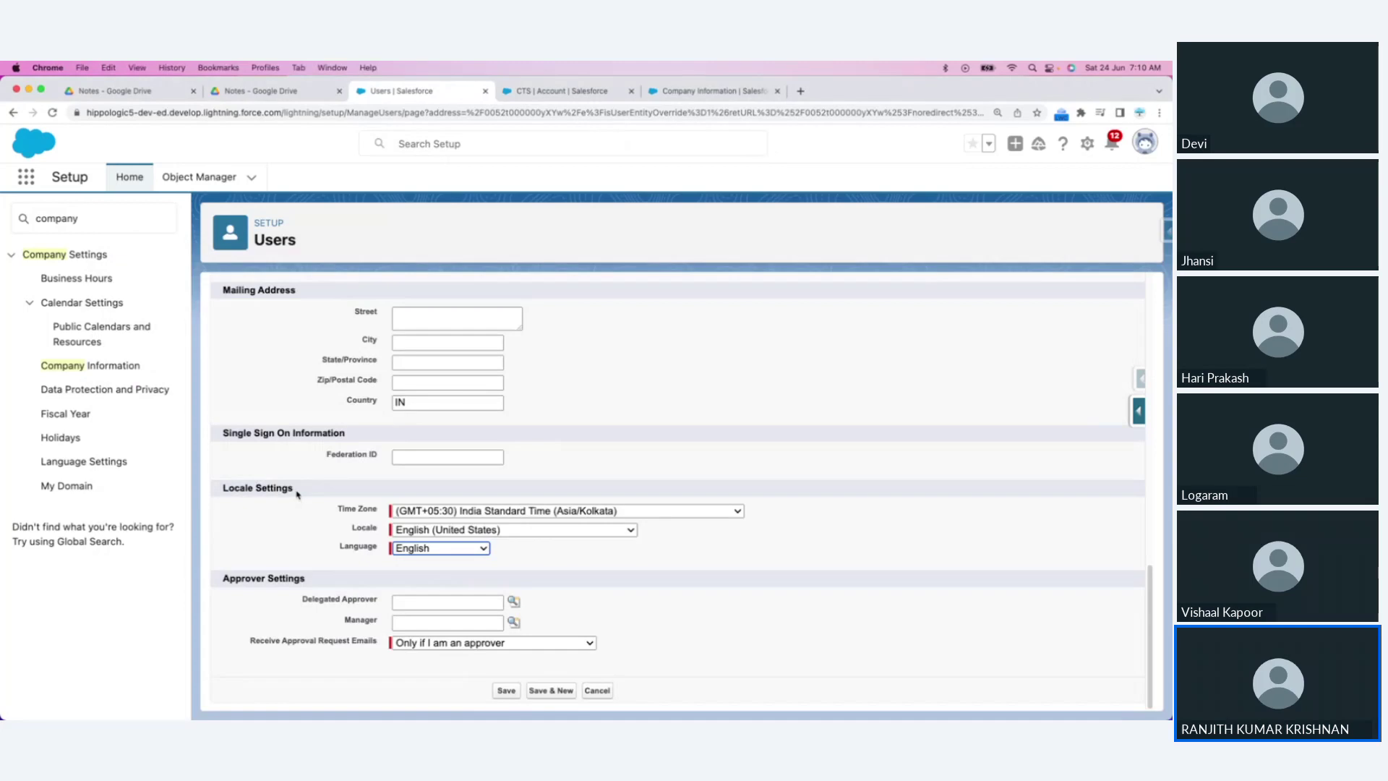
drag(297, 495, 231, 497)
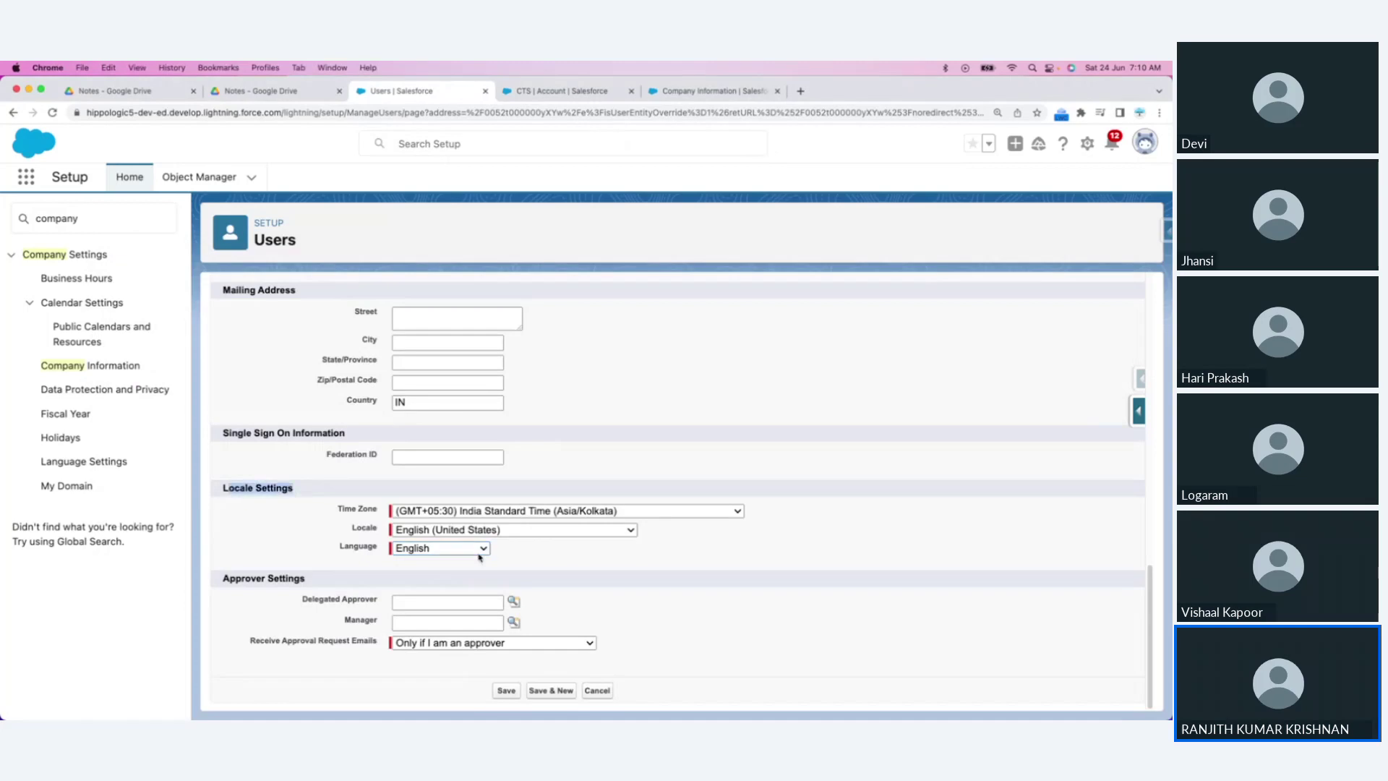
Step: Look over the Locale Settings on the Company Information form and return to the user's edit form in the Users browser tab
click(568, 93)
click(722, 94)
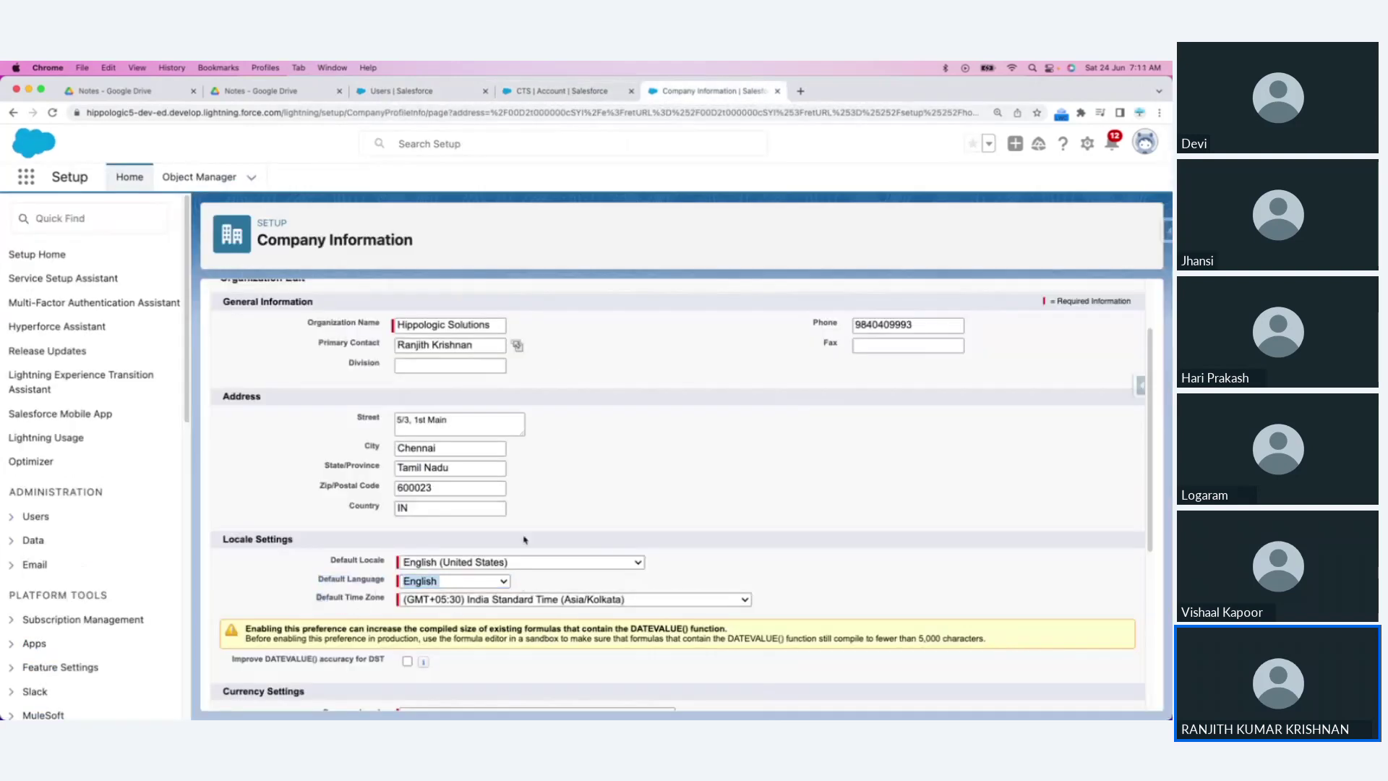
scroll(576, 501, down, 3)
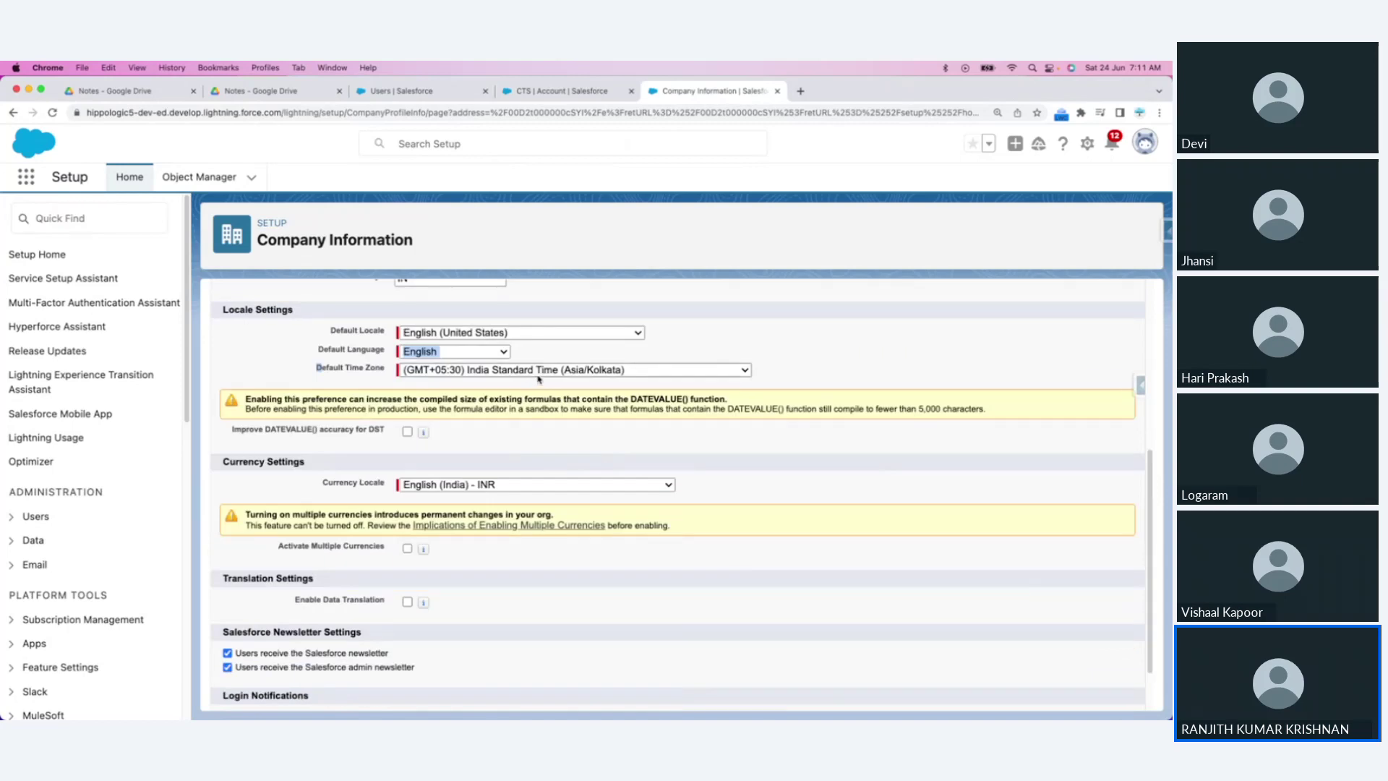
click(437, 96)
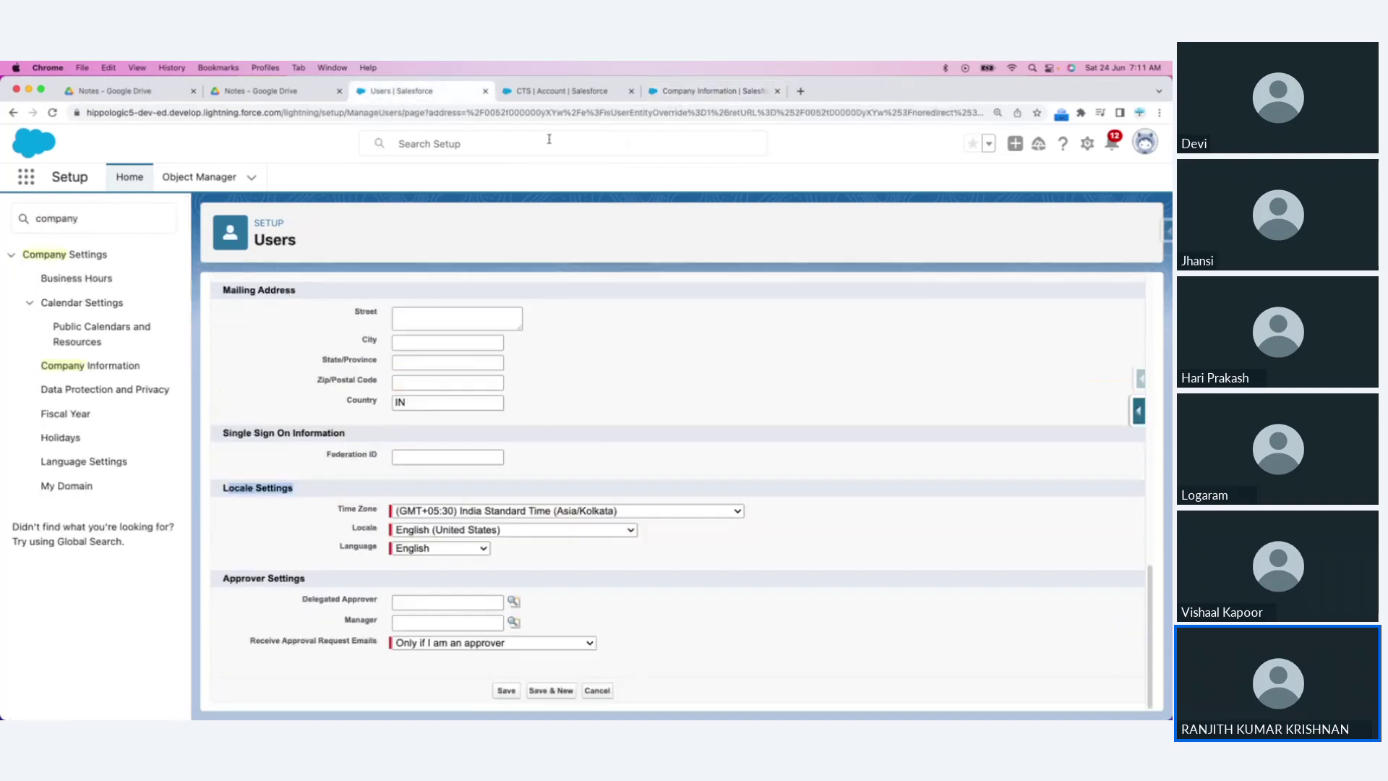
Step: Switch to the CTS account browser tab and highlight the time in its Last Modified By field
click(535, 99)
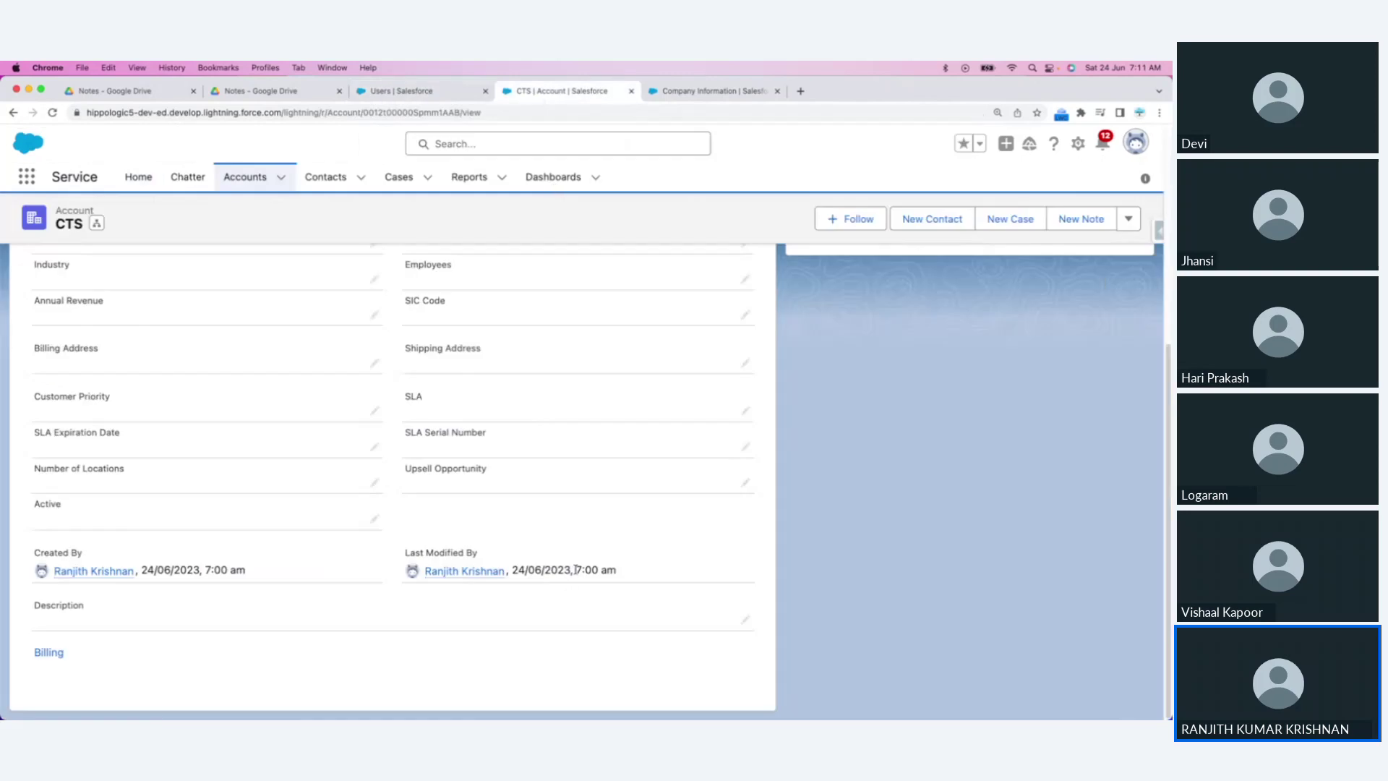
drag(577, 568, 613, 573)
click(607, 572)
drag(597, 571, 578, 571)
Step: Review the company's Default Time Zone options without changing them, checking the user's own Time Zone setting in between
click(693, 91)
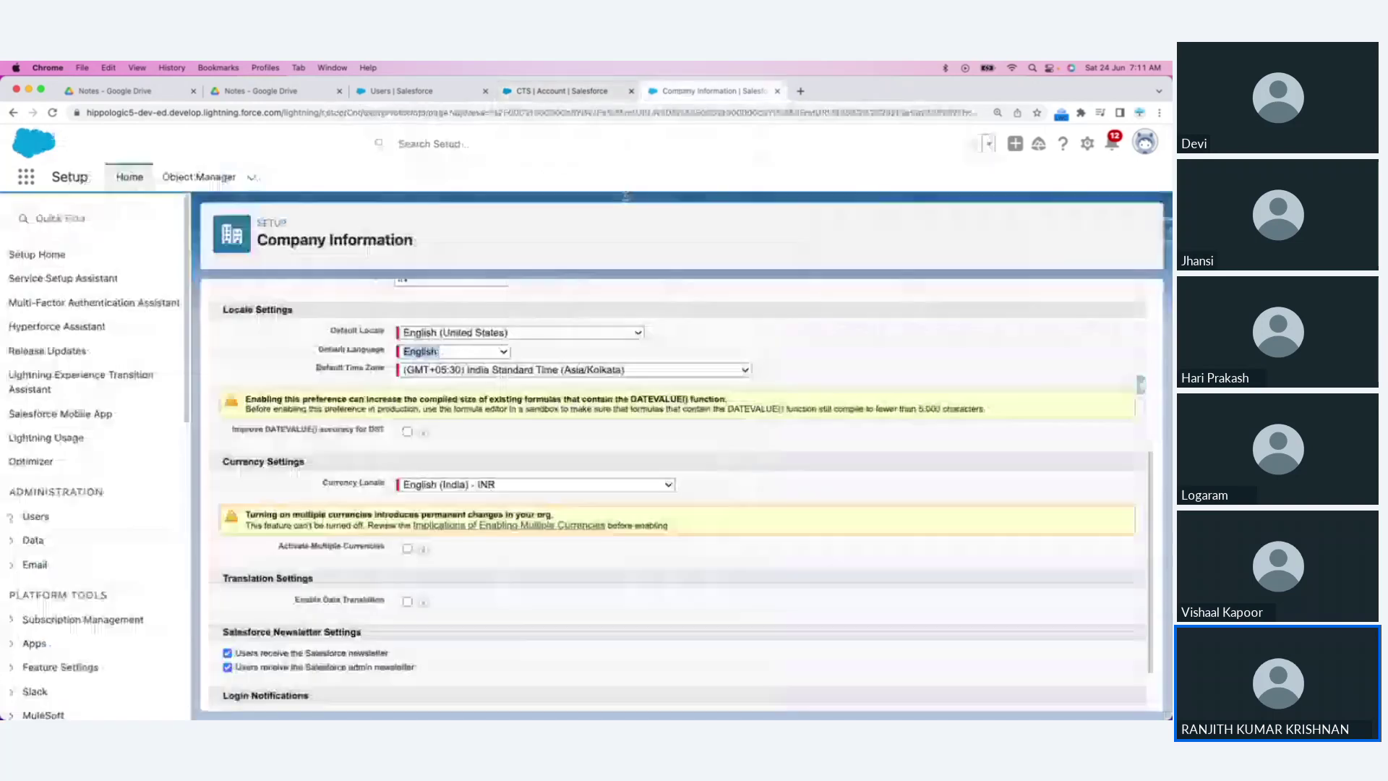
click(509, 371)
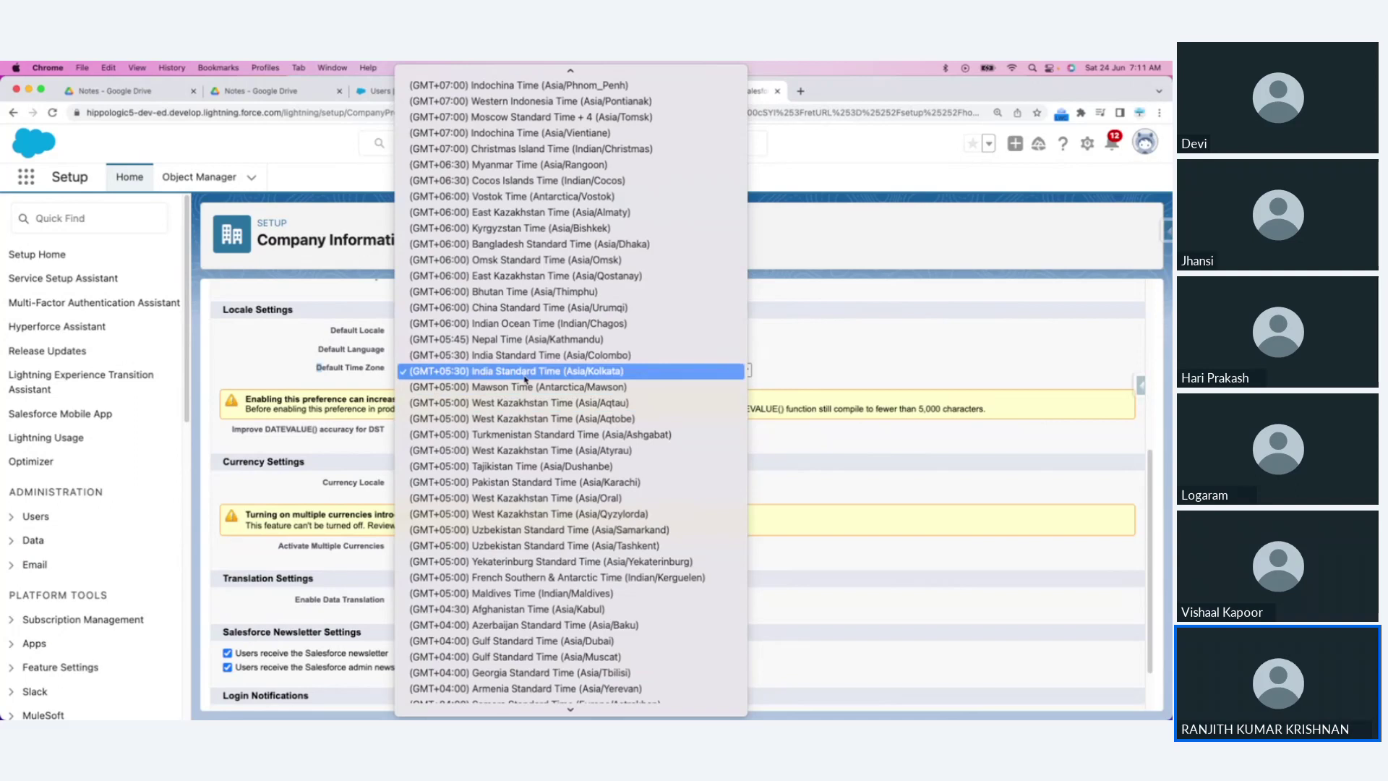
click(258, 339)
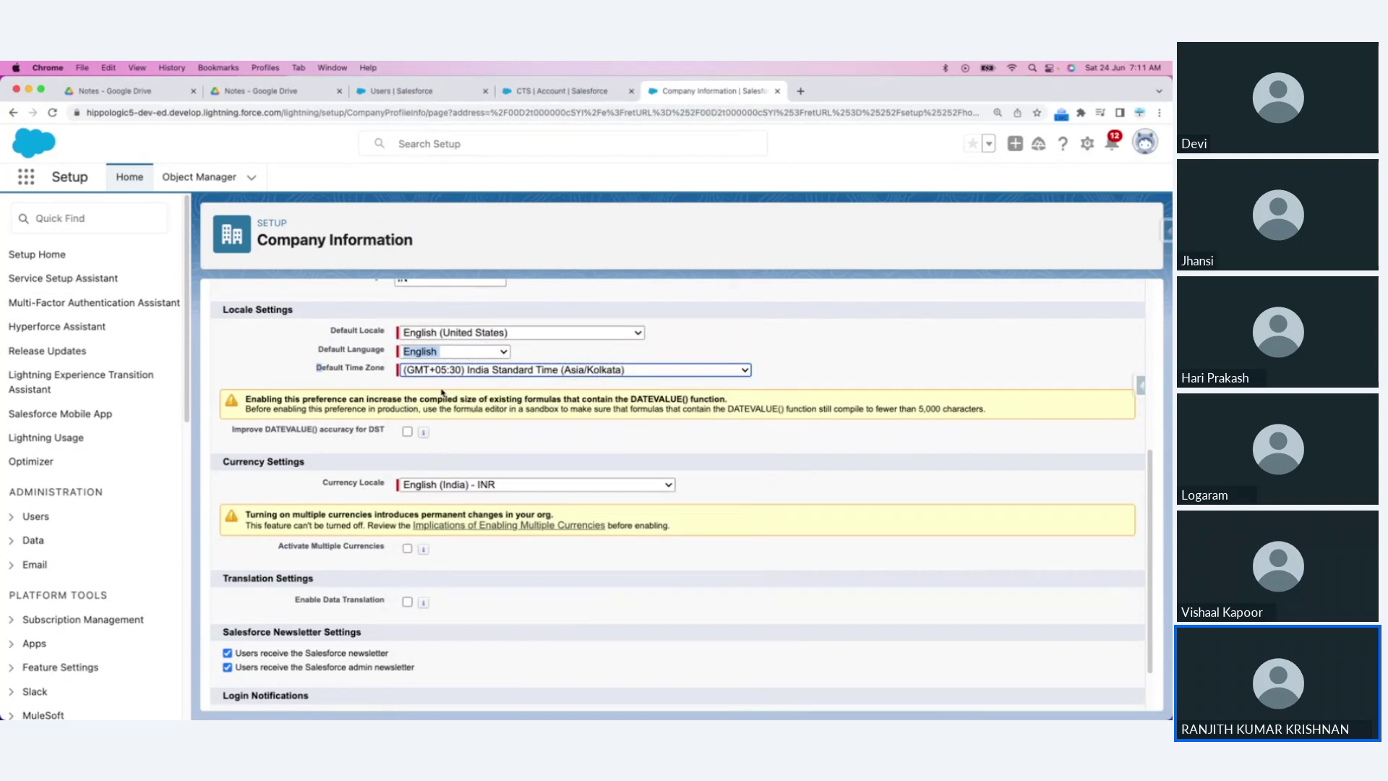
click(417, 95)
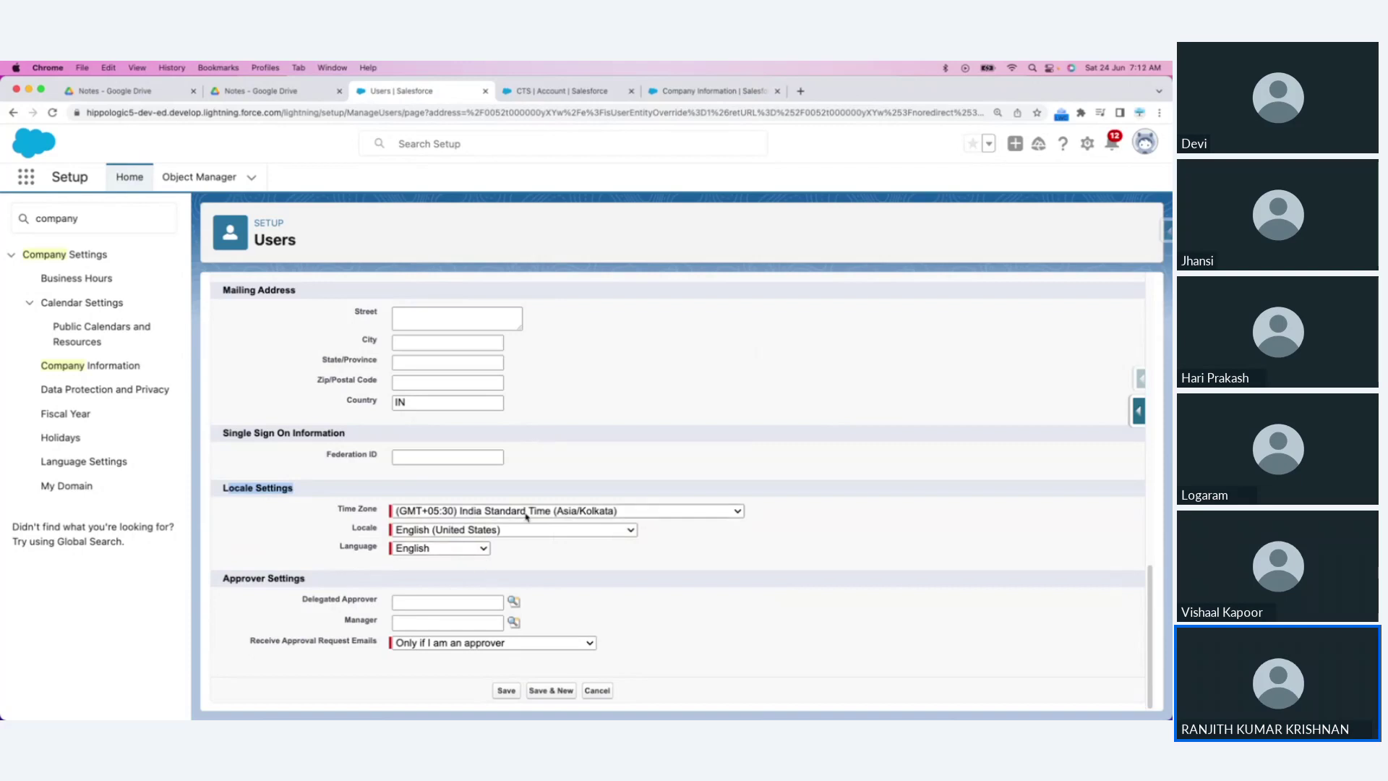
click(696, 92)
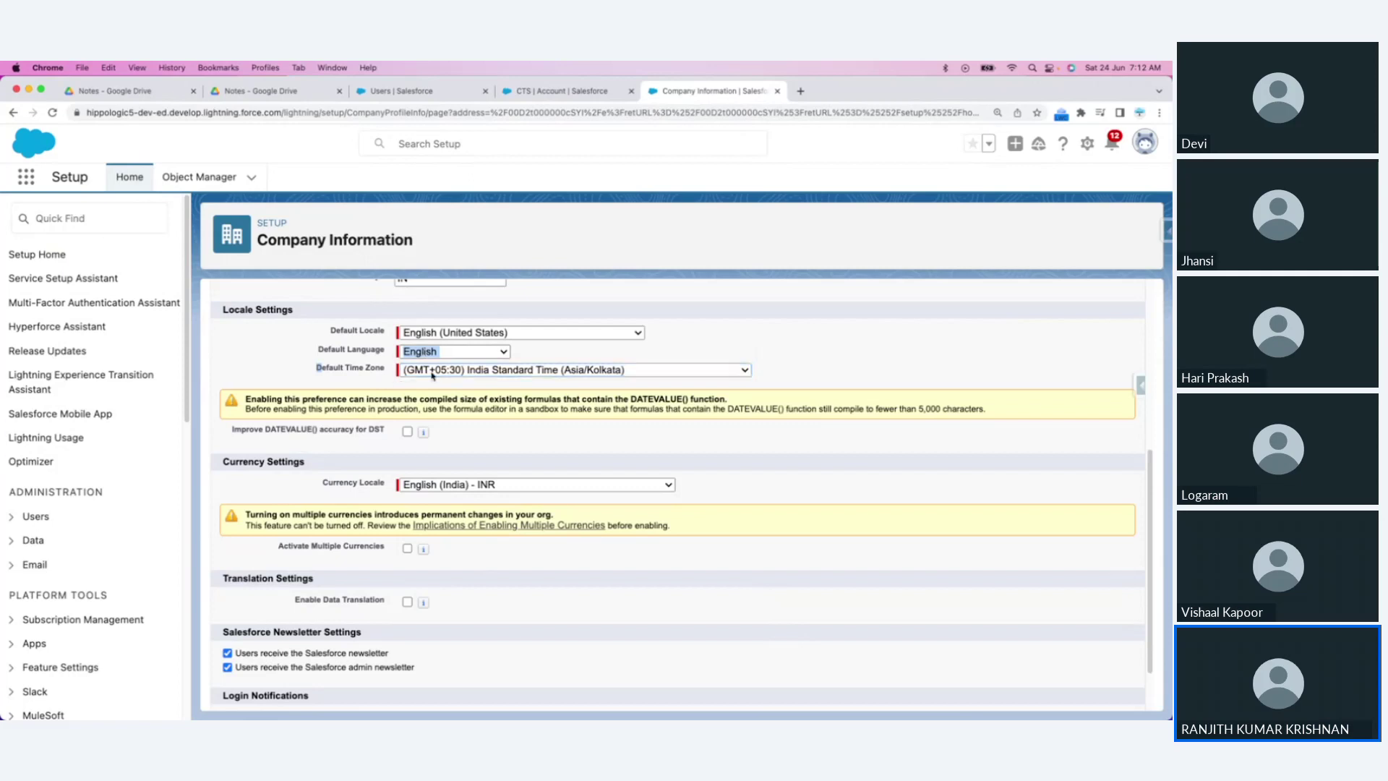
click(433, 374)
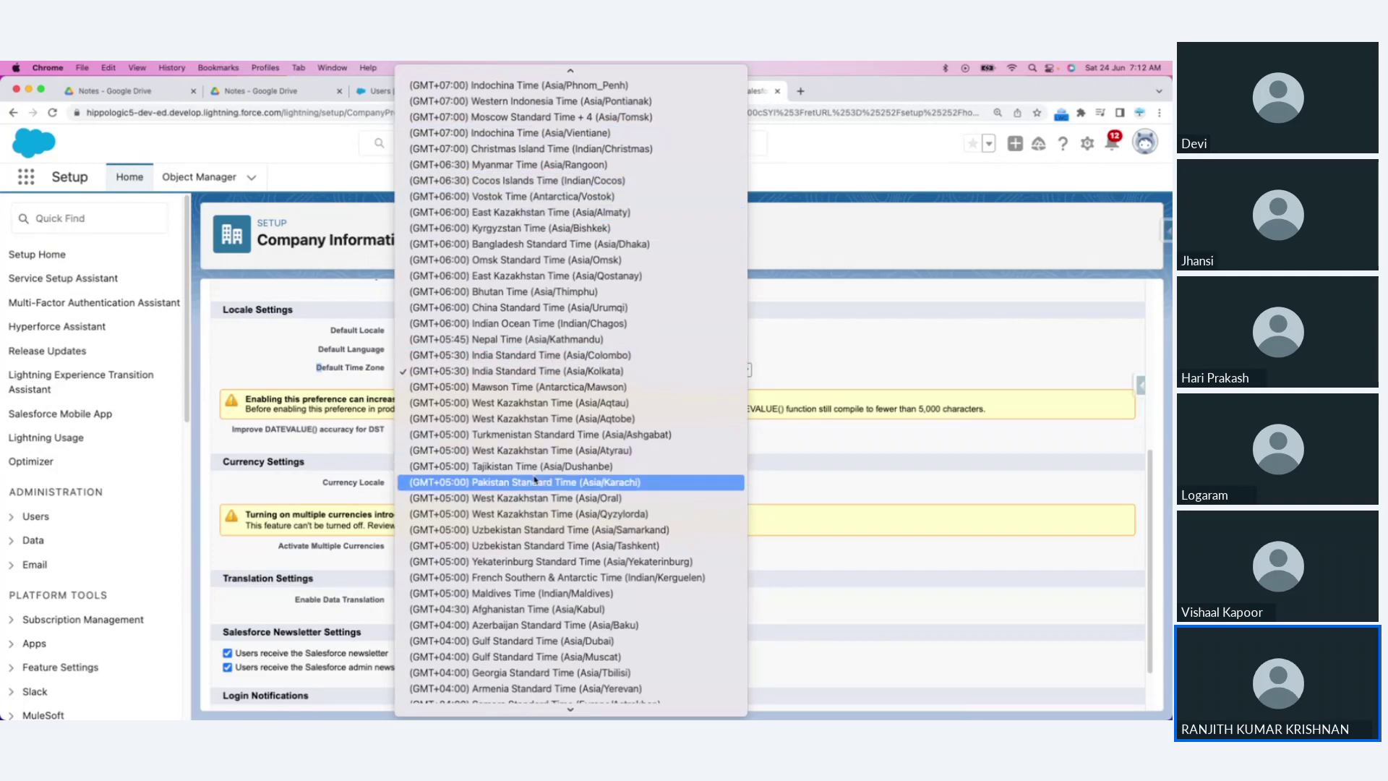
click(860, 355)
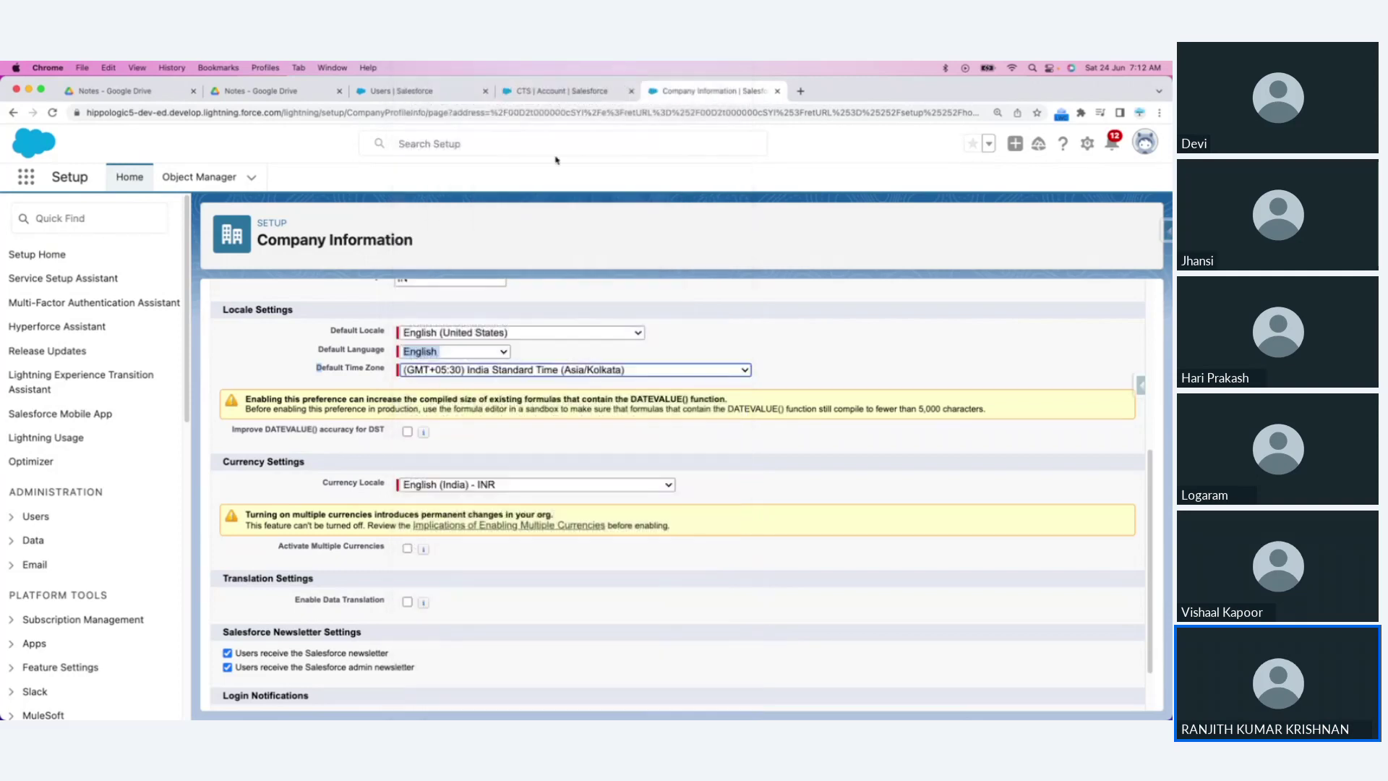
Step: Return to the user's edit form, highlight the First Name value and highlight the Locale Settings heading
click(409, 92)
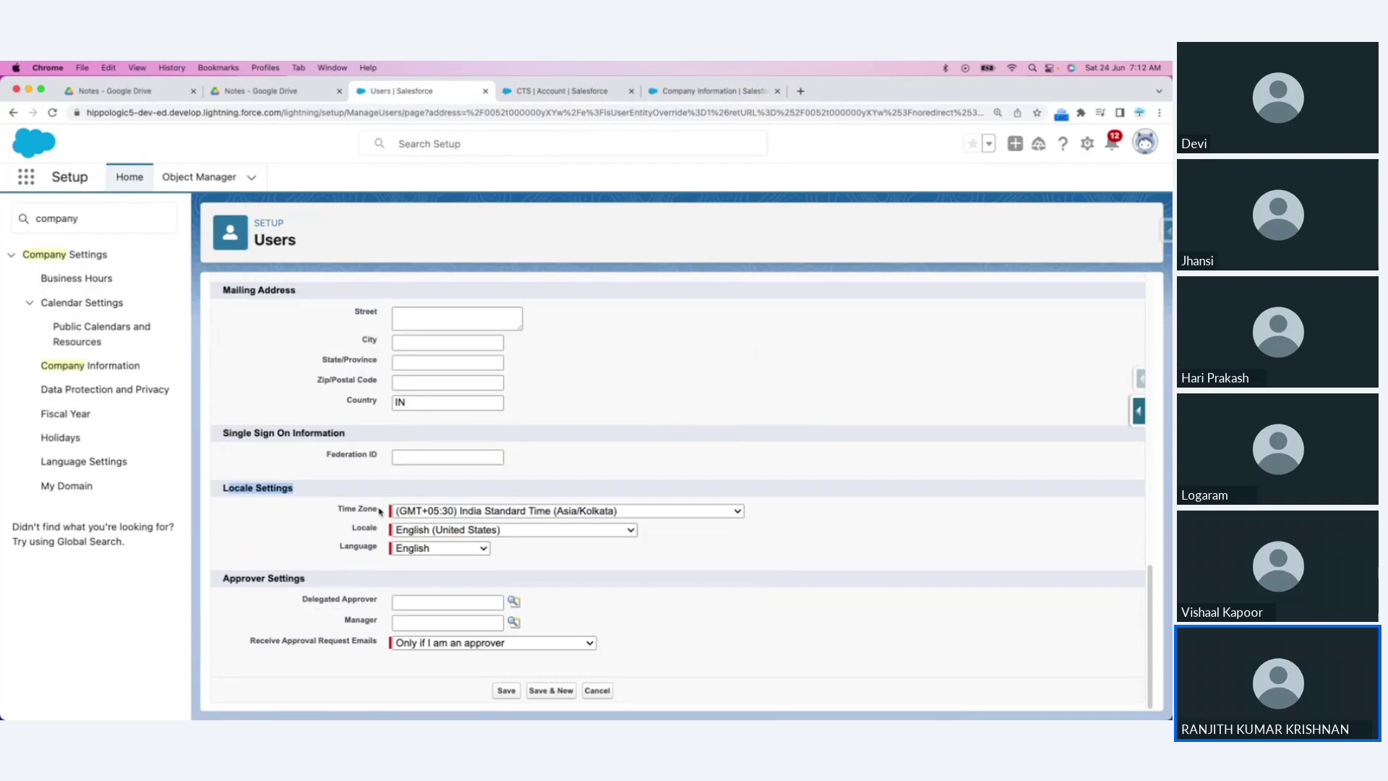
scroll(652, 436, up, 15)
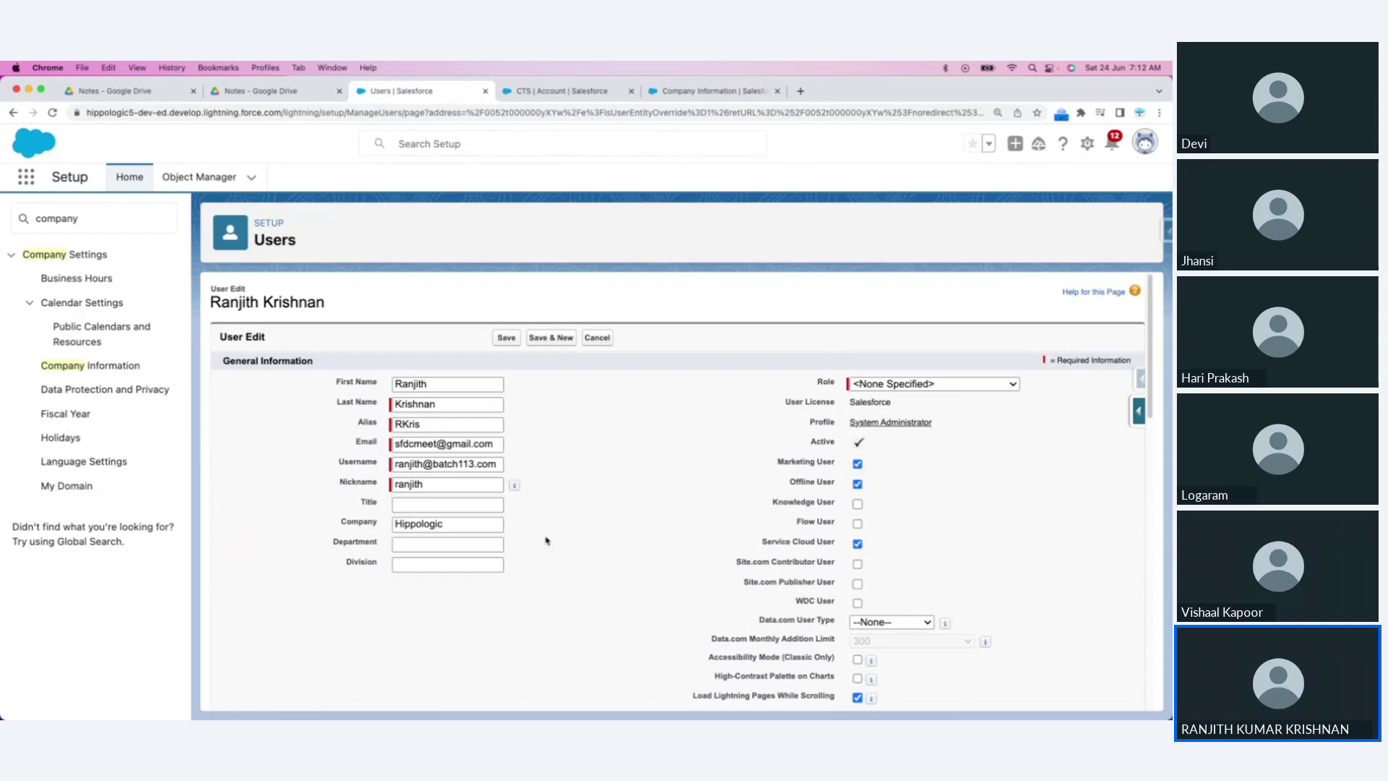
double_click(447, 384)
scroll(625, 638, down, 15)
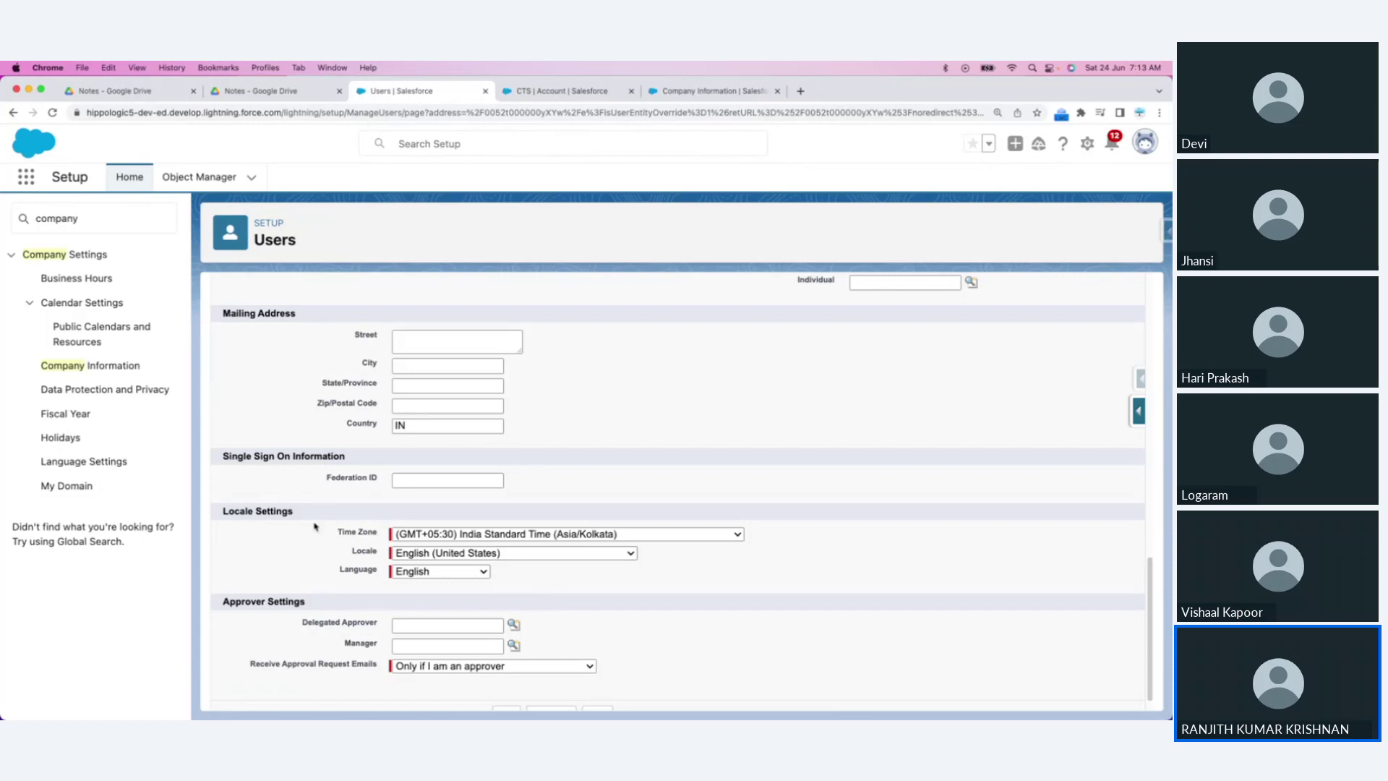
drag(304, 515, 223, 514)
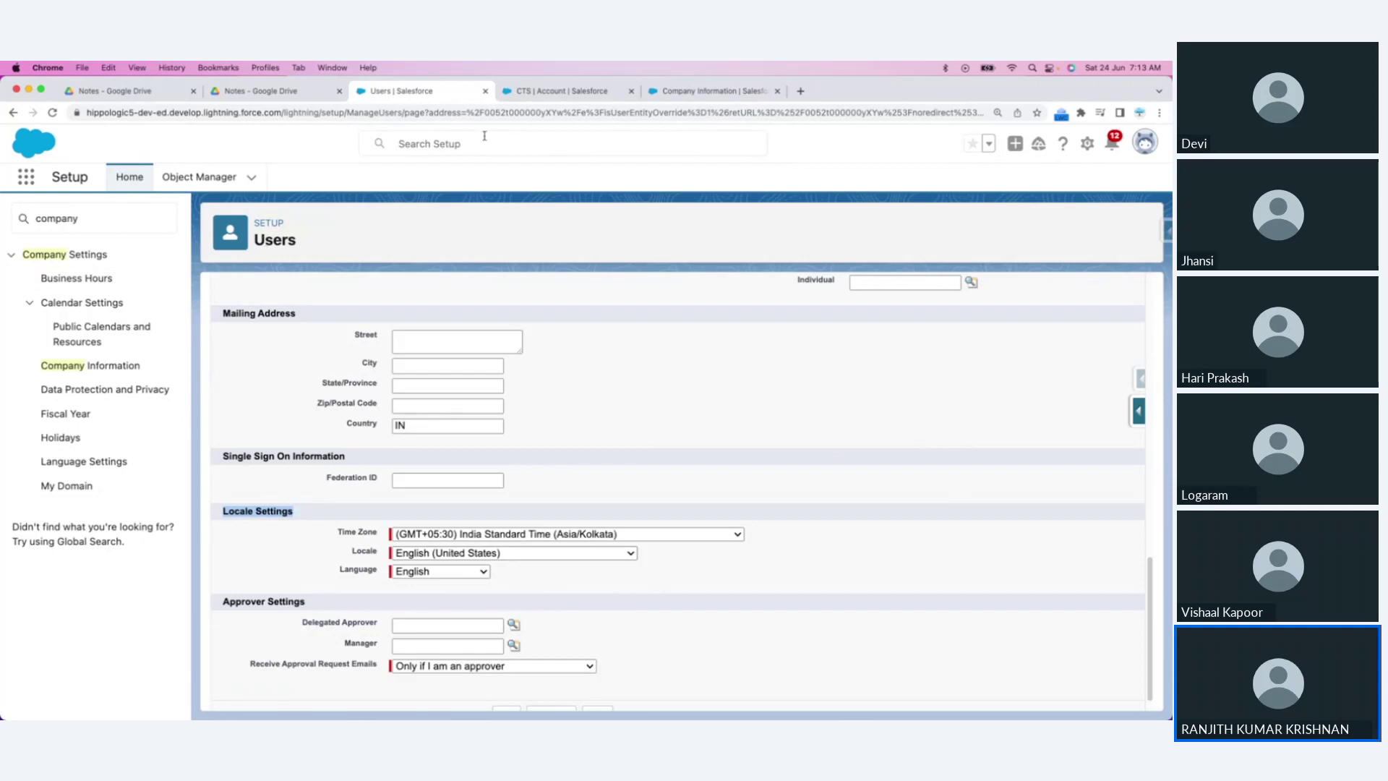
Step: Search Setup for "users" and open the Users page listing all users
drag(93, 214, 55, 216)
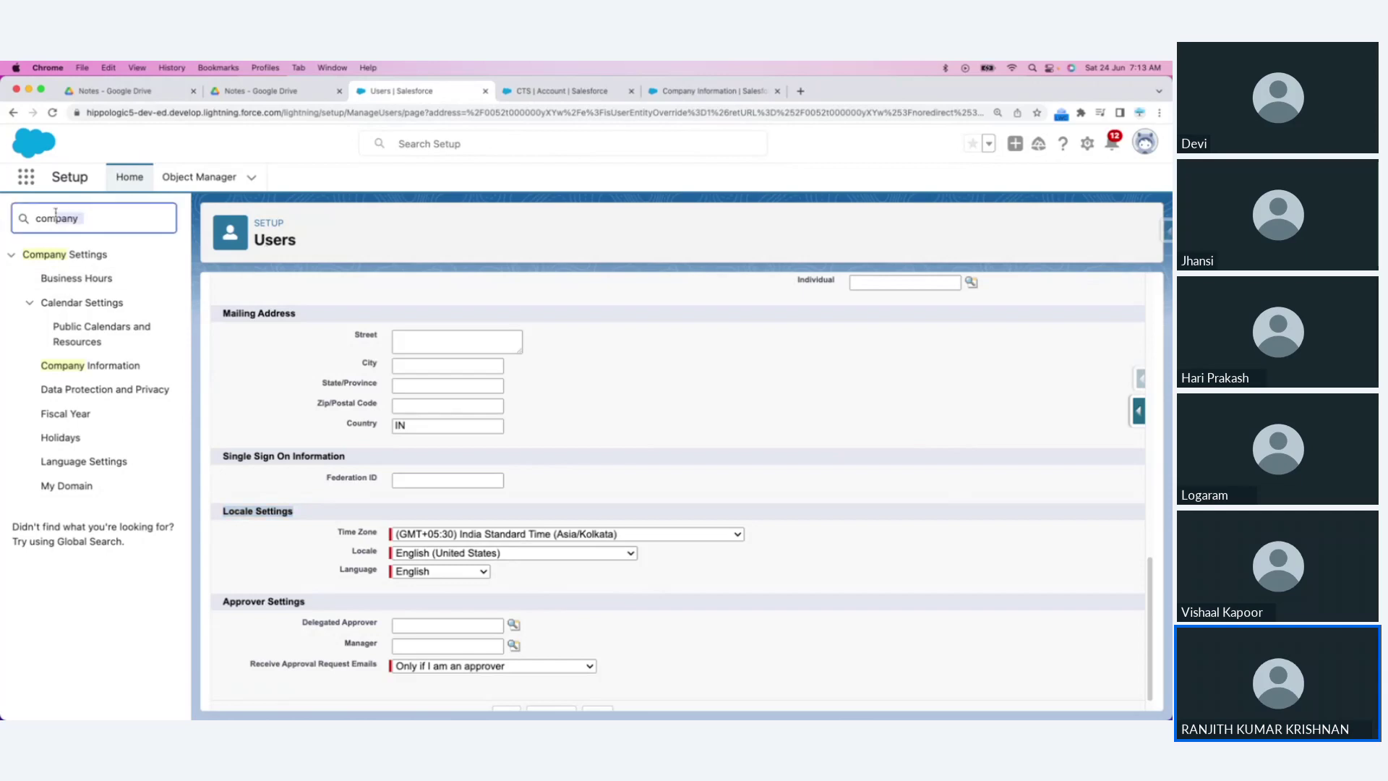
key(Right)
key(BackSpace)
key(BackSpace)
key(BackSpace)
key(BackSpace)
key(BackSpace)
key(BackSpace)
key(BackSpace)
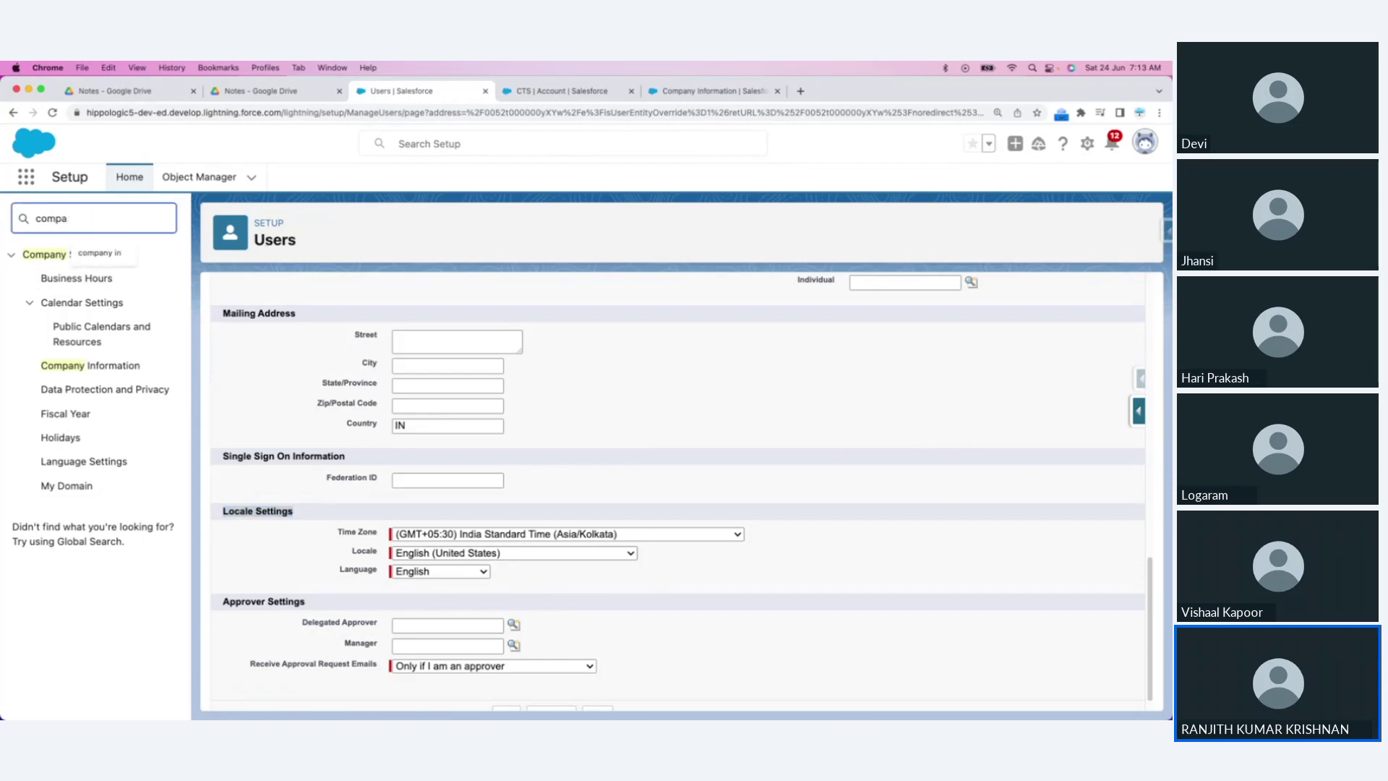
text(users)
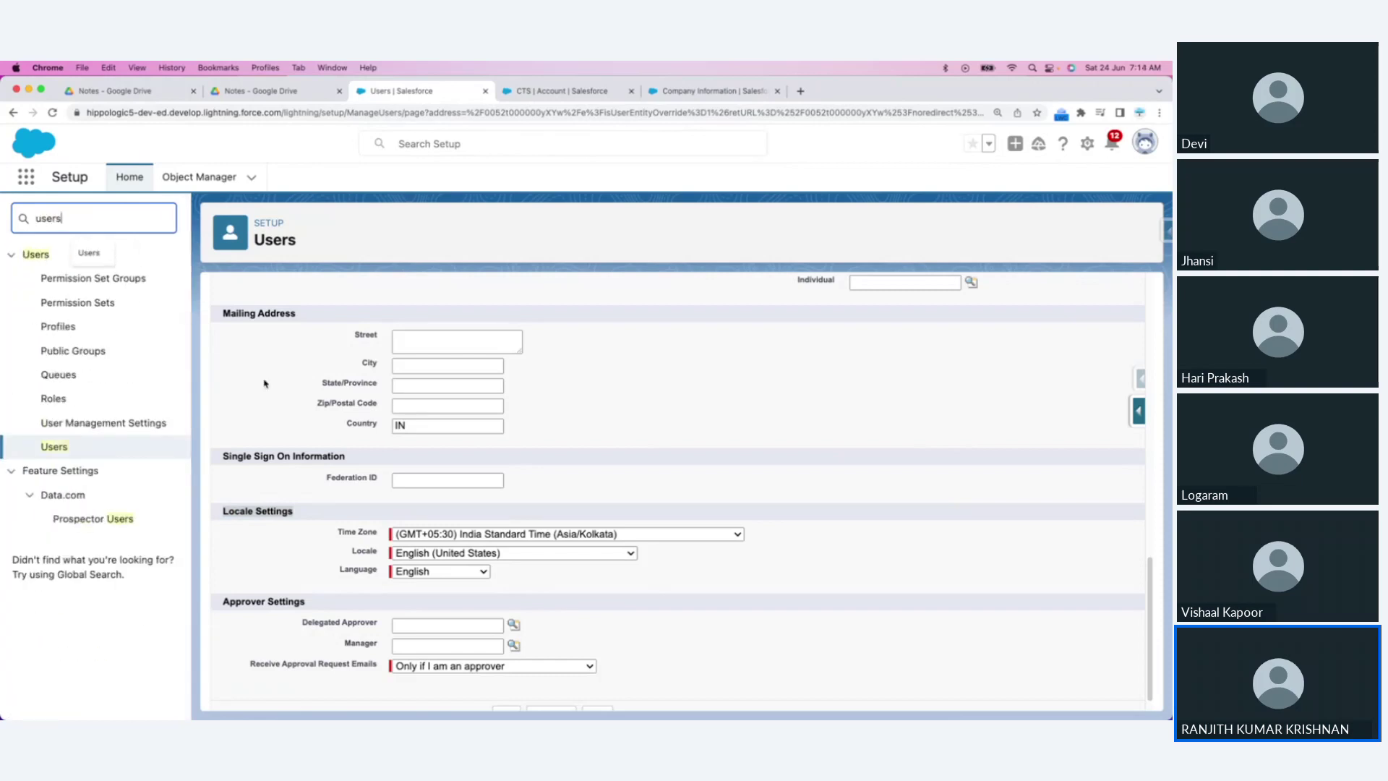
click(61, 452)
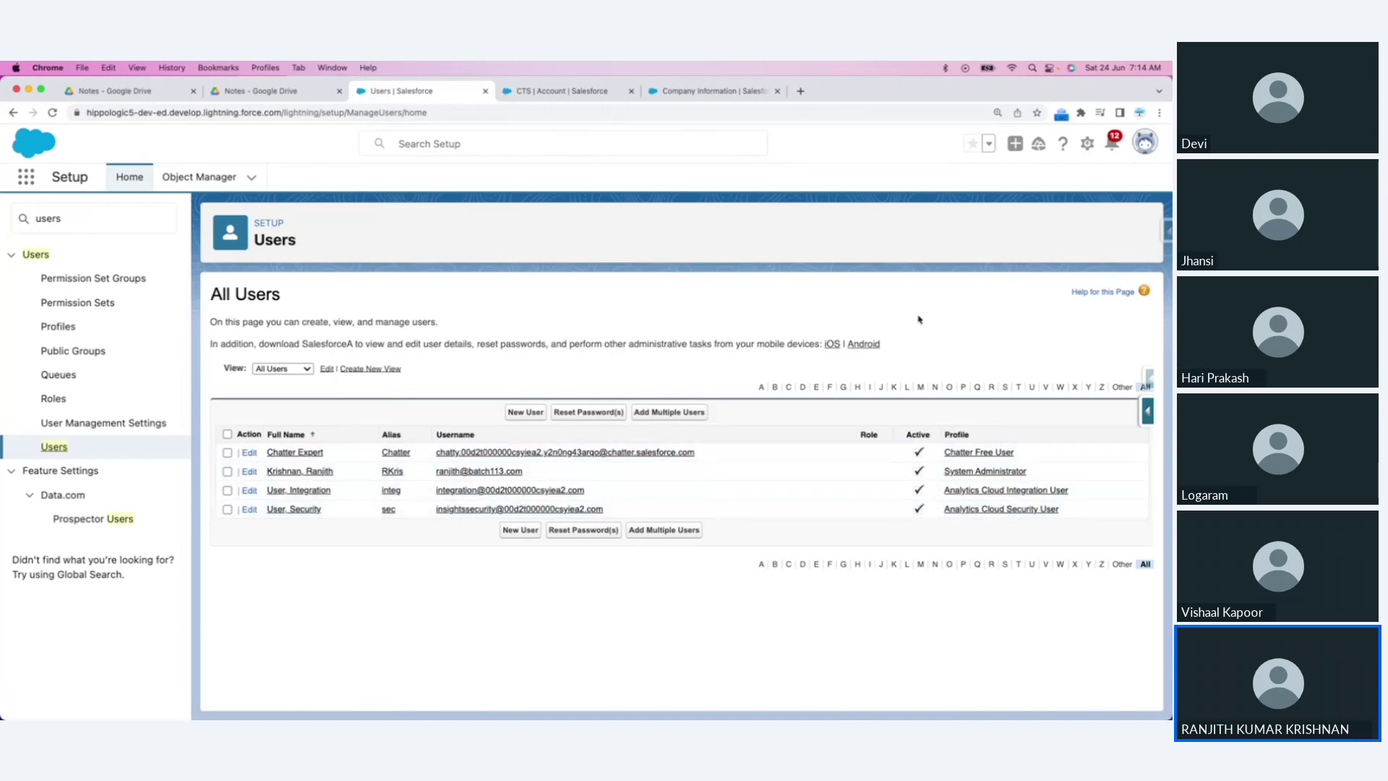
Step: Open the logged-in user's personal settings and look over the Personal Information page
click(1087, 144)
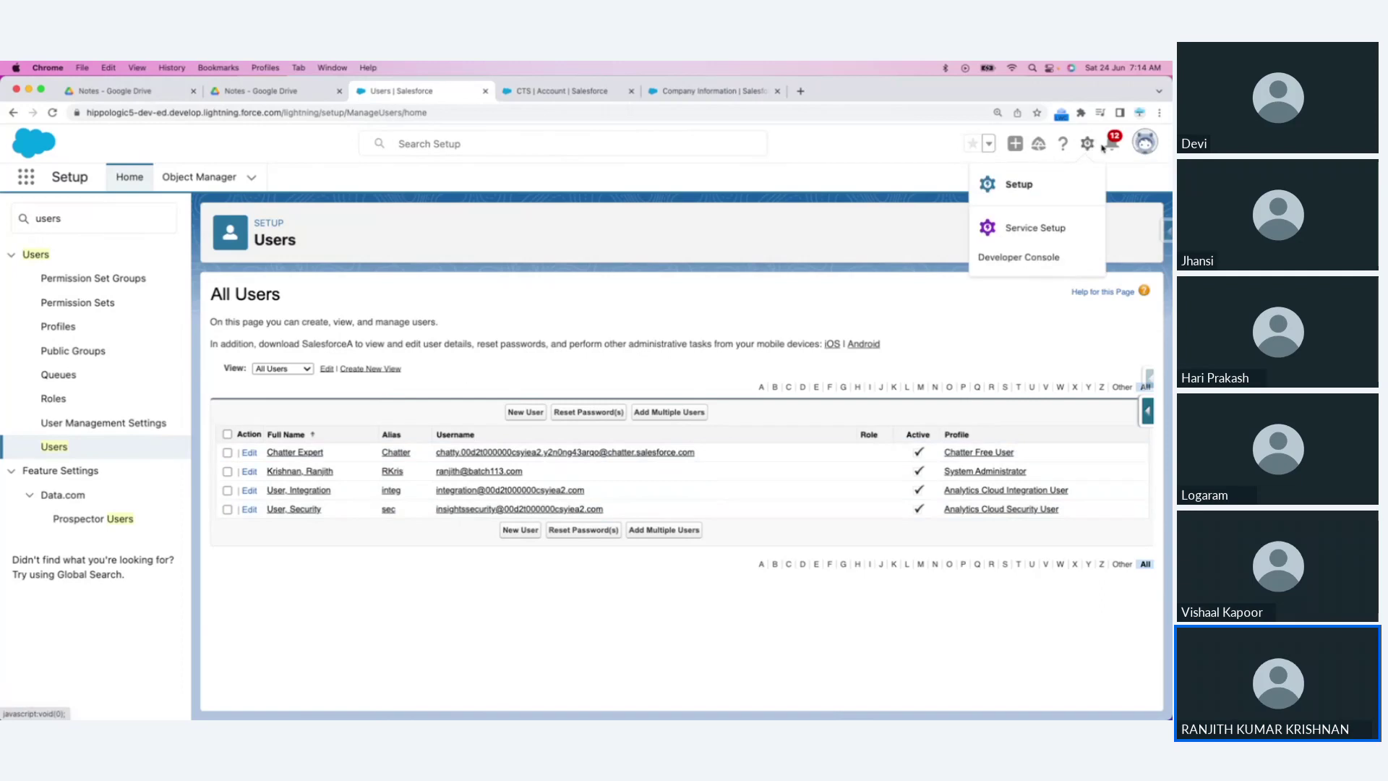
click(1143, 144)
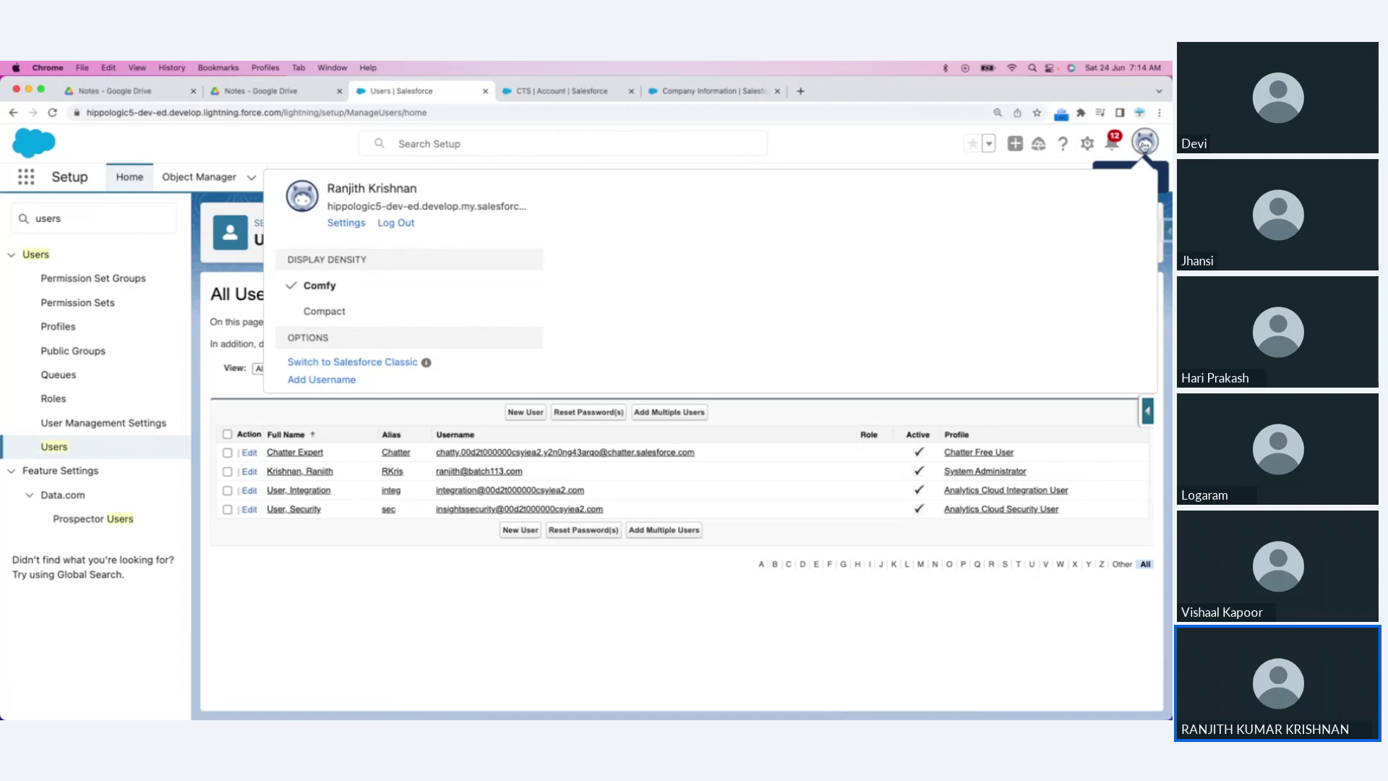
click(342, 226)
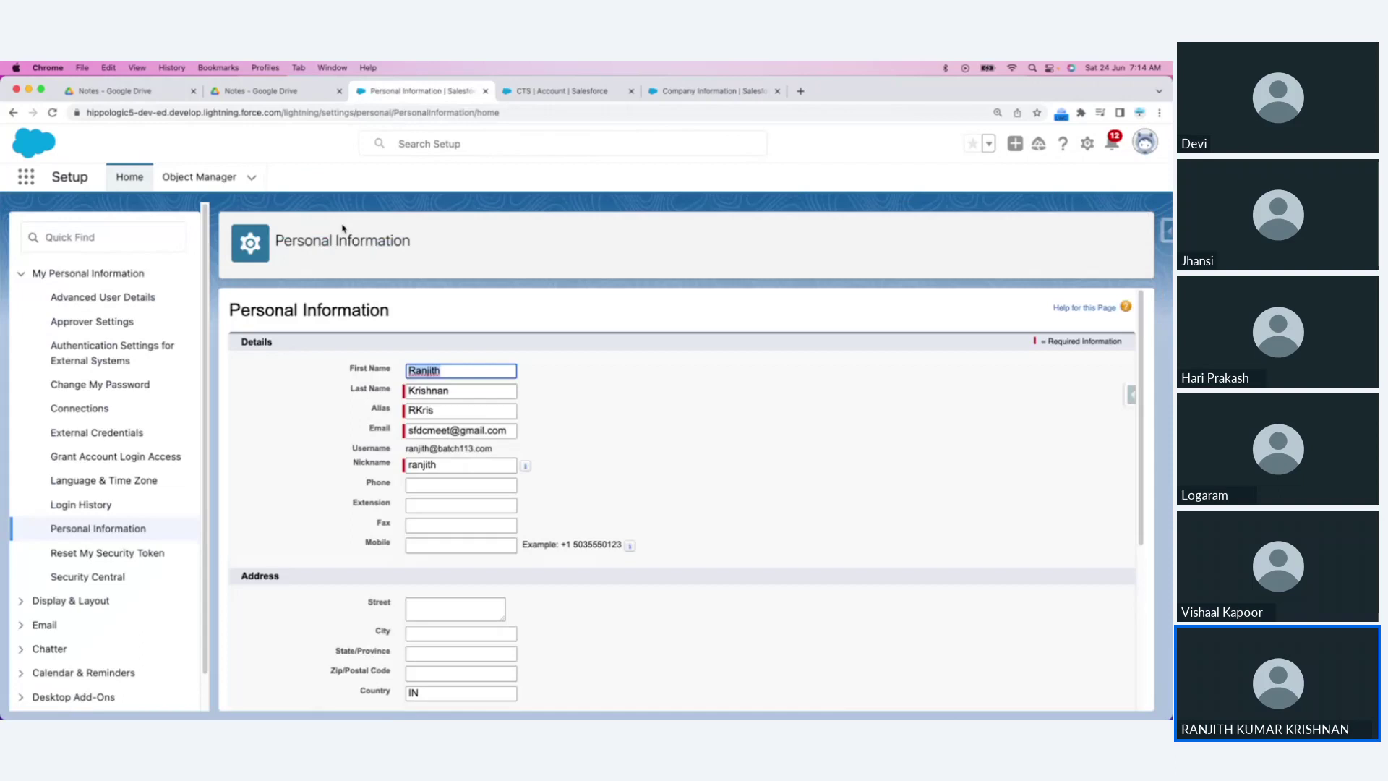
scroll(733, 469, down, 5)
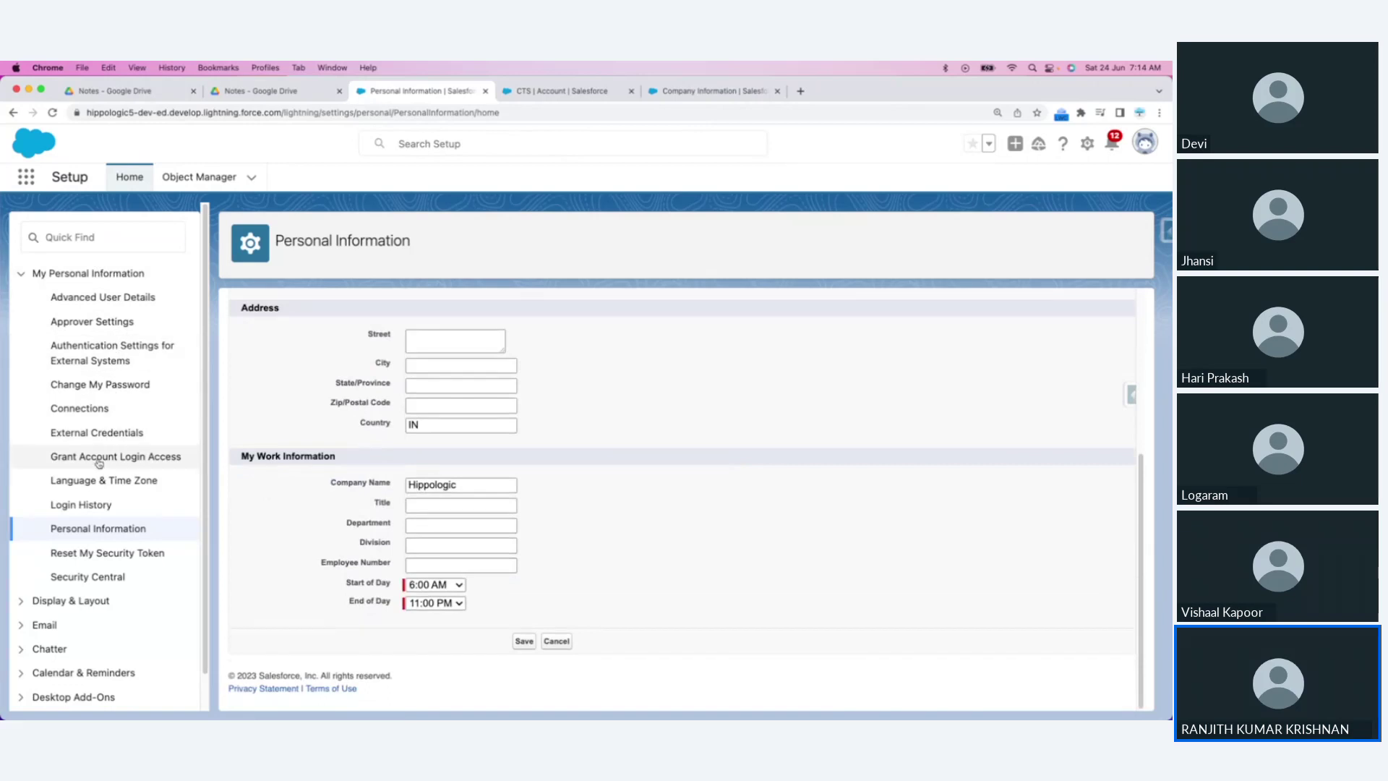
Step: Expand the Display & Layout settings group and open the Language & Time Zone page under My Personal Information
click(20, 604)
scroll(159, 550, down, 1)
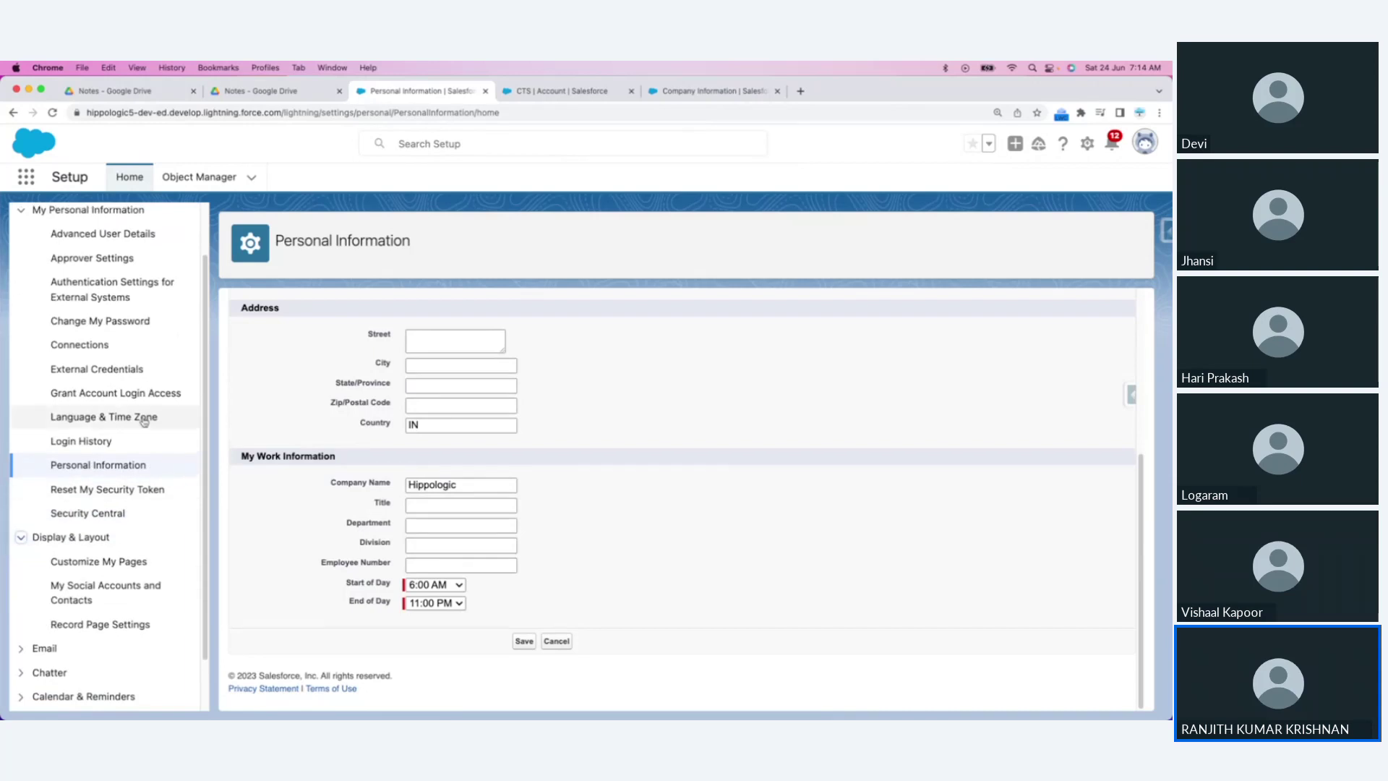
scroll(145, 359, up, 1)
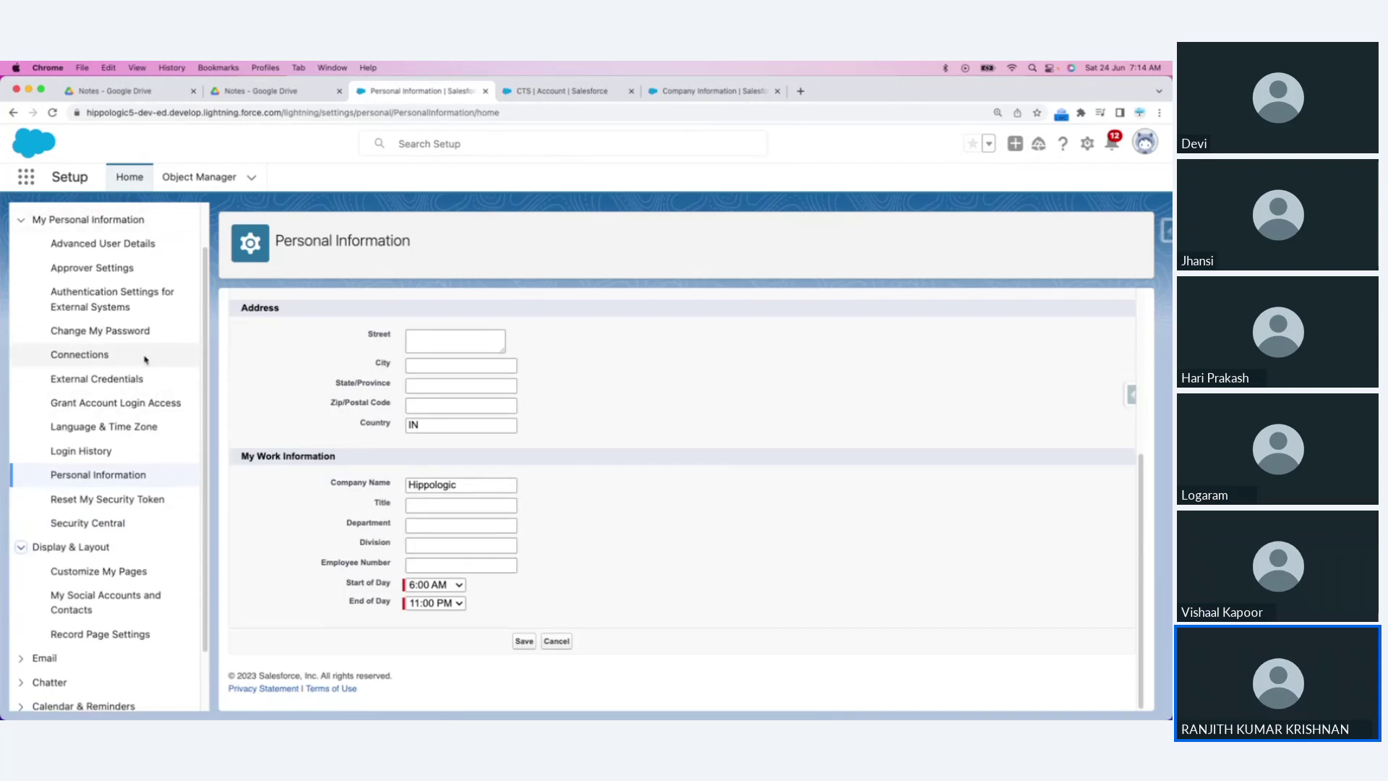
click(156, 427)
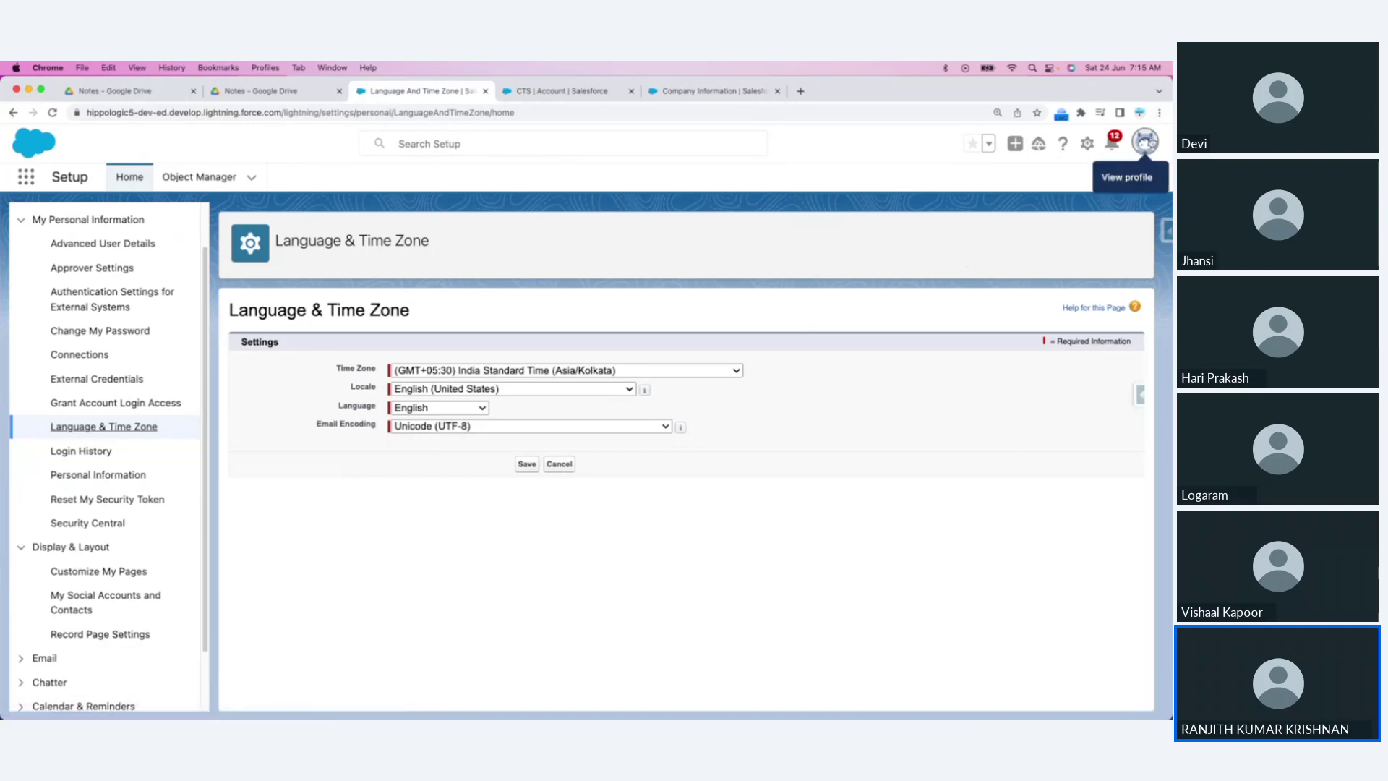
Step: Reopen the personal settings from the user profile and go back to the Language & Time Zone page
click(1146, 142)
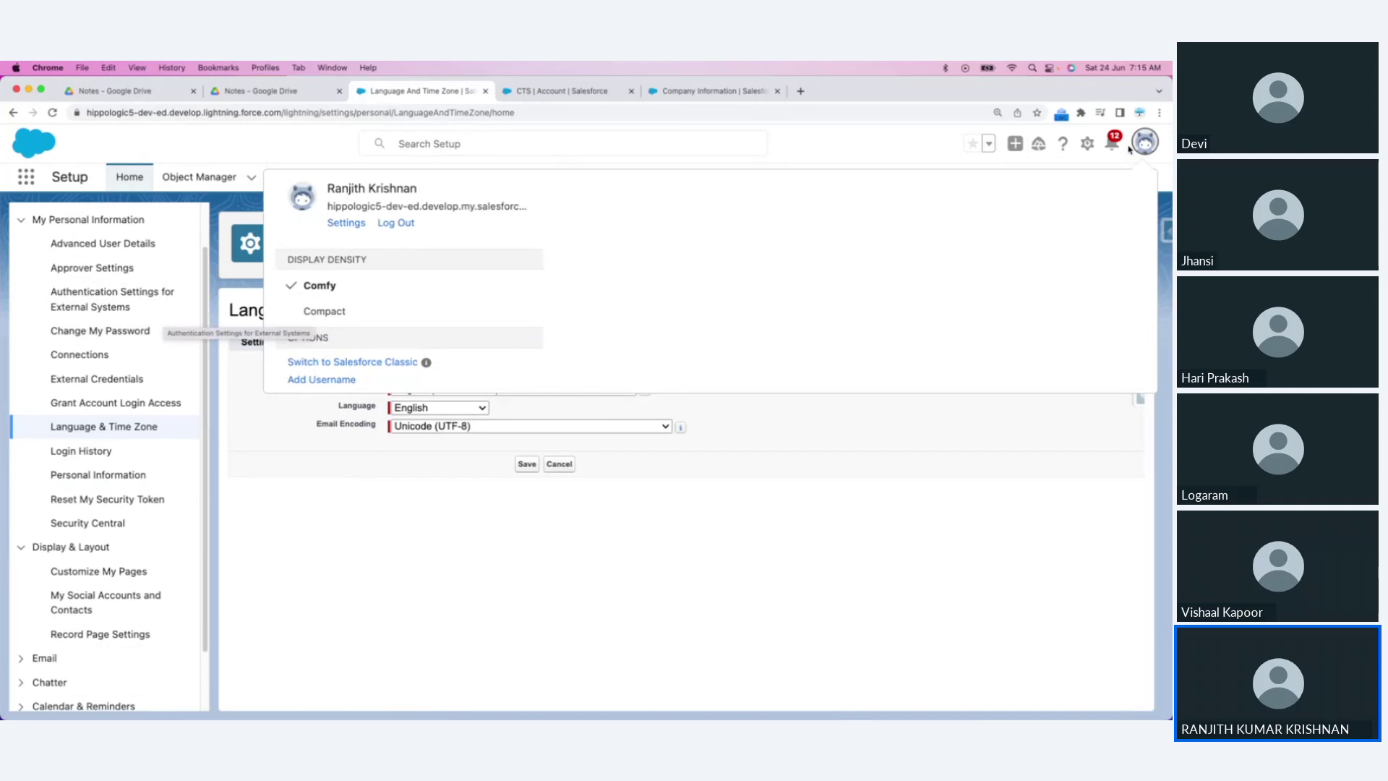
click(345, 223)
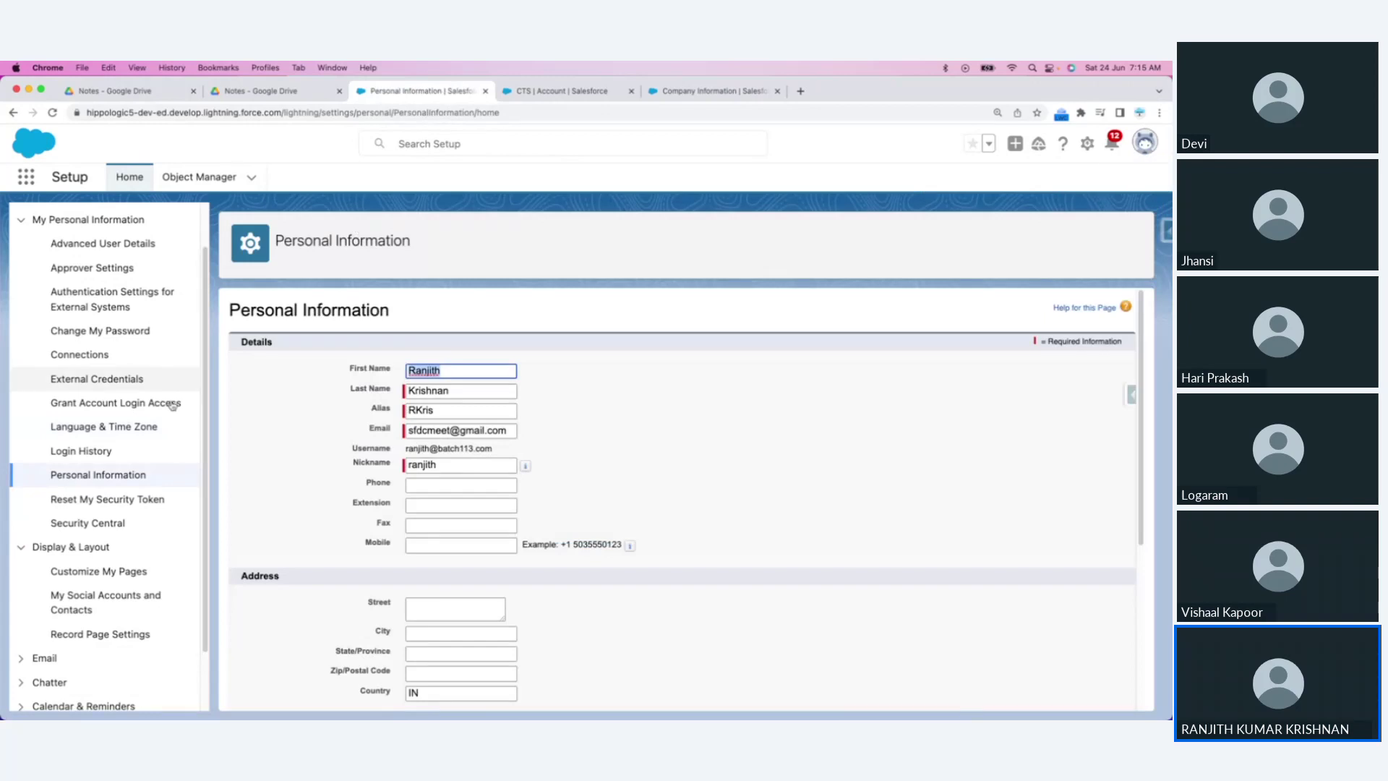
click(105, 428)
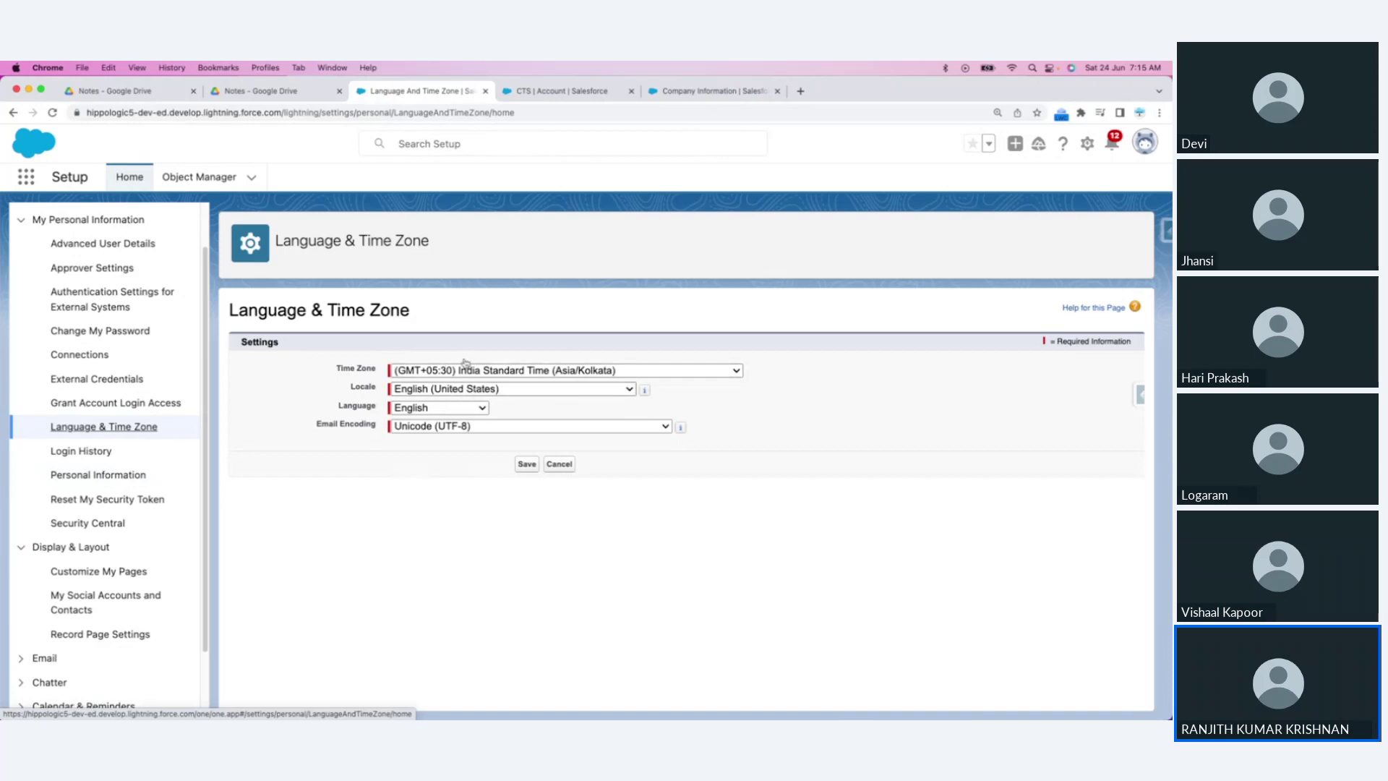
Step: Switch to the Light Notepad notes and write "Decides which language the user can" as an indented line under Default Language
key(super+Tab)
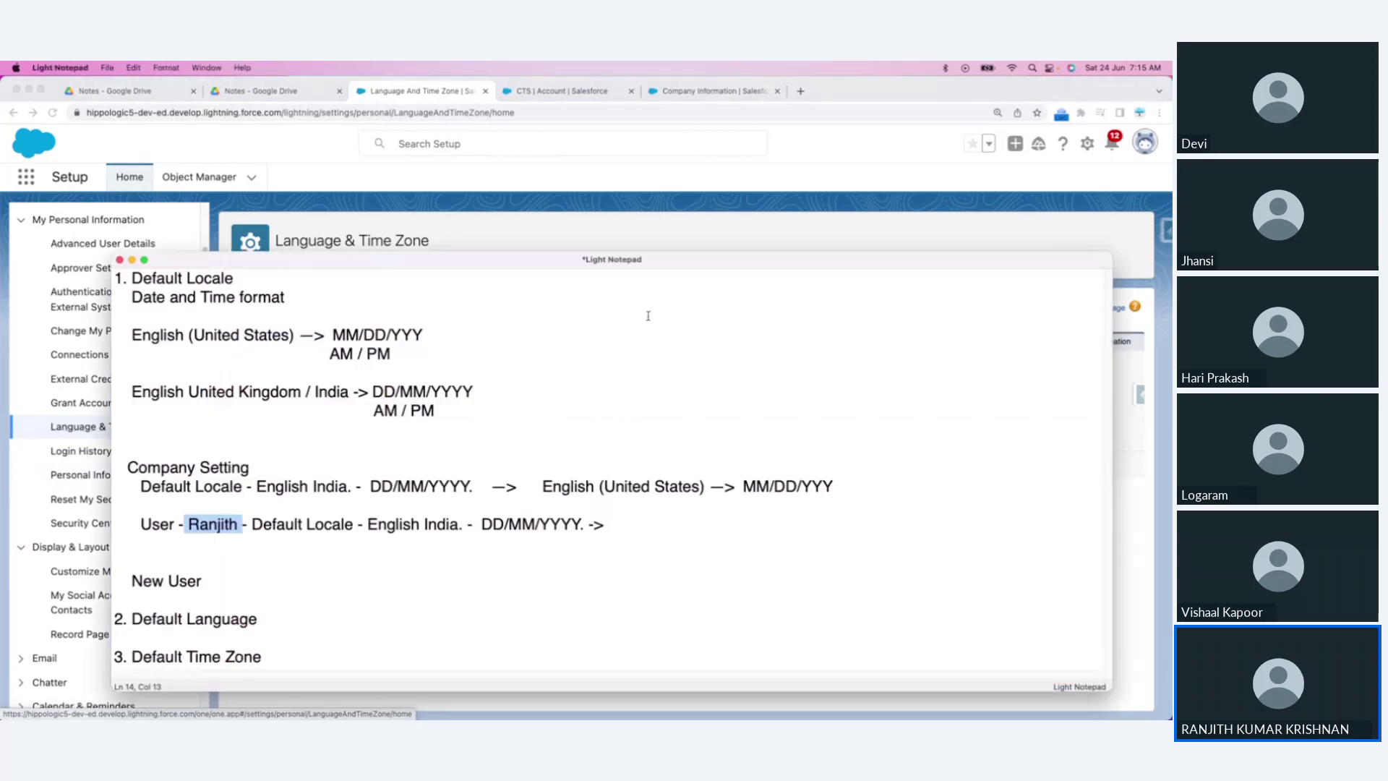
click(299, 651)
scroll(612, 479, down, 3)
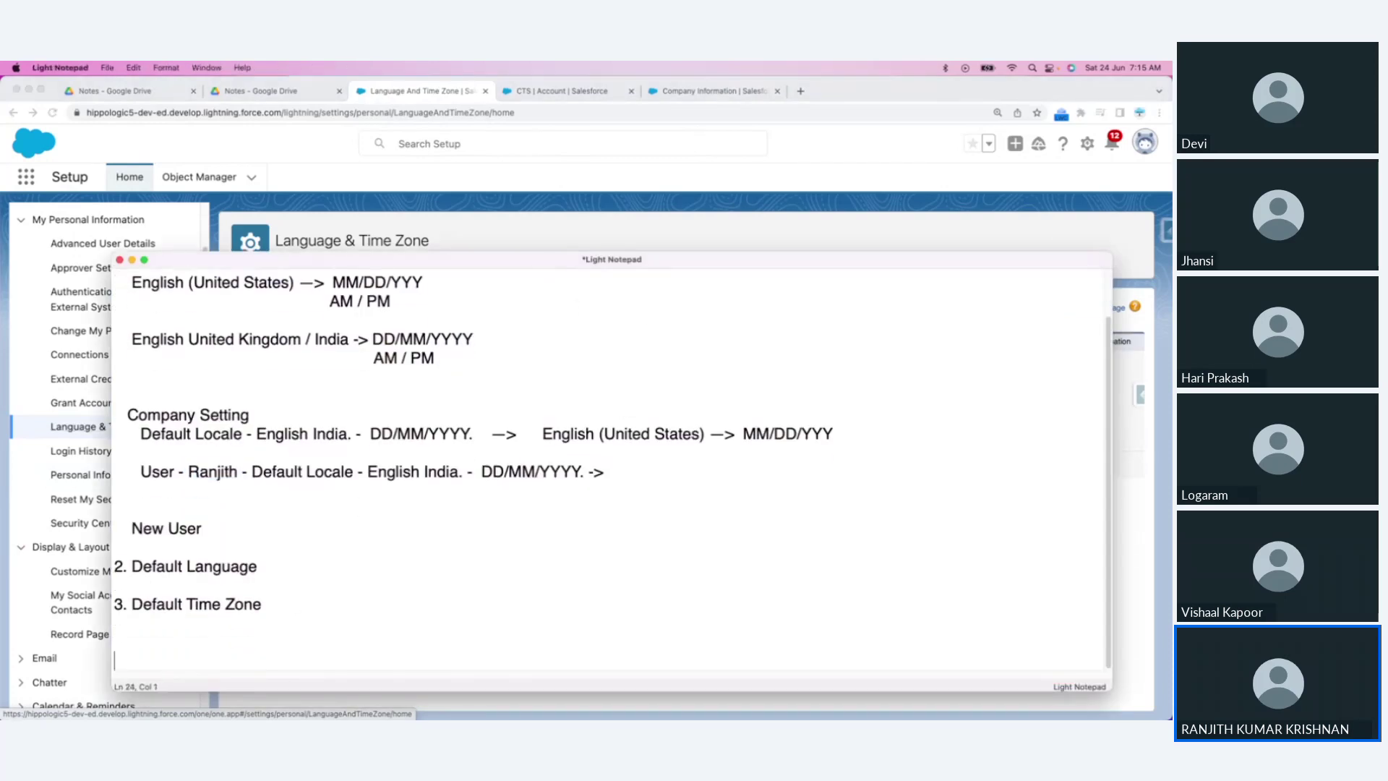
click(123, 584)
key(Return)
key(Up)
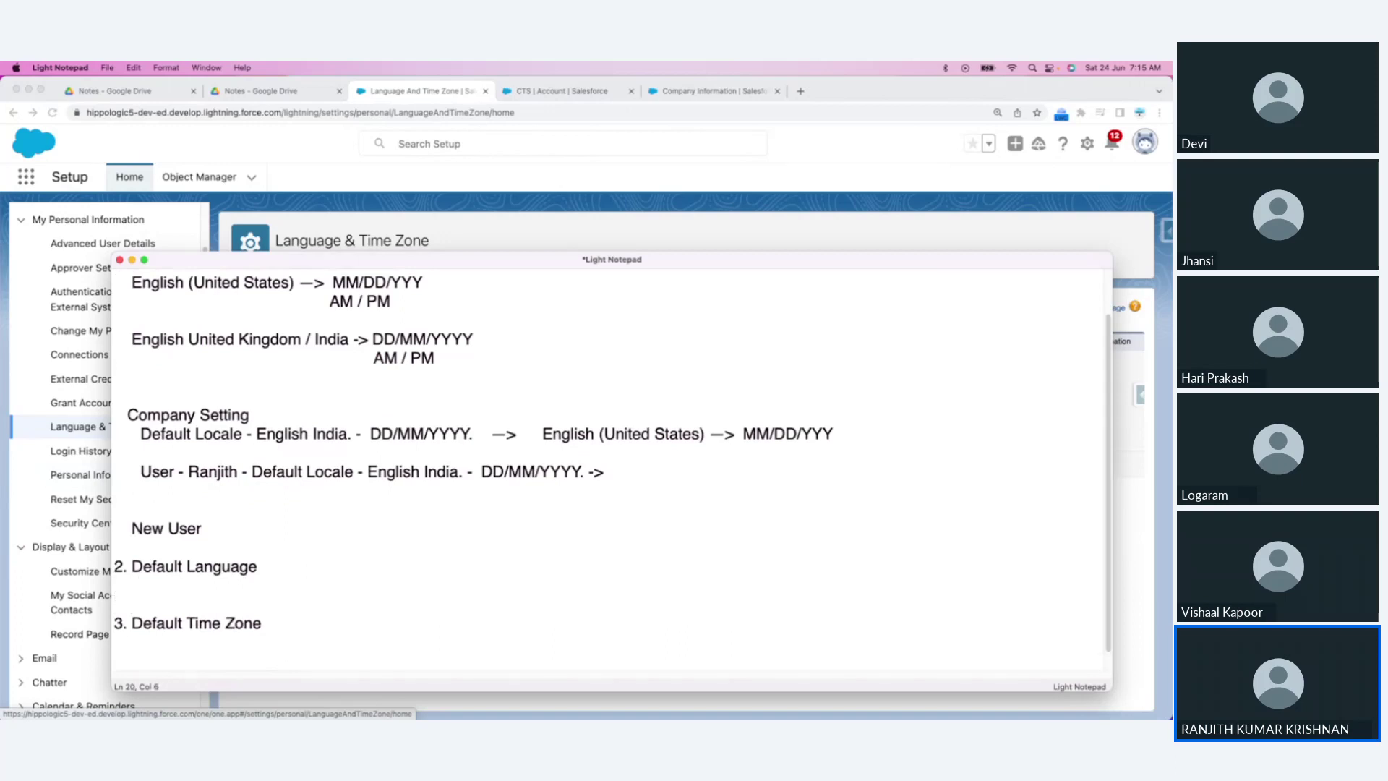
key(Return)
text(Dec)
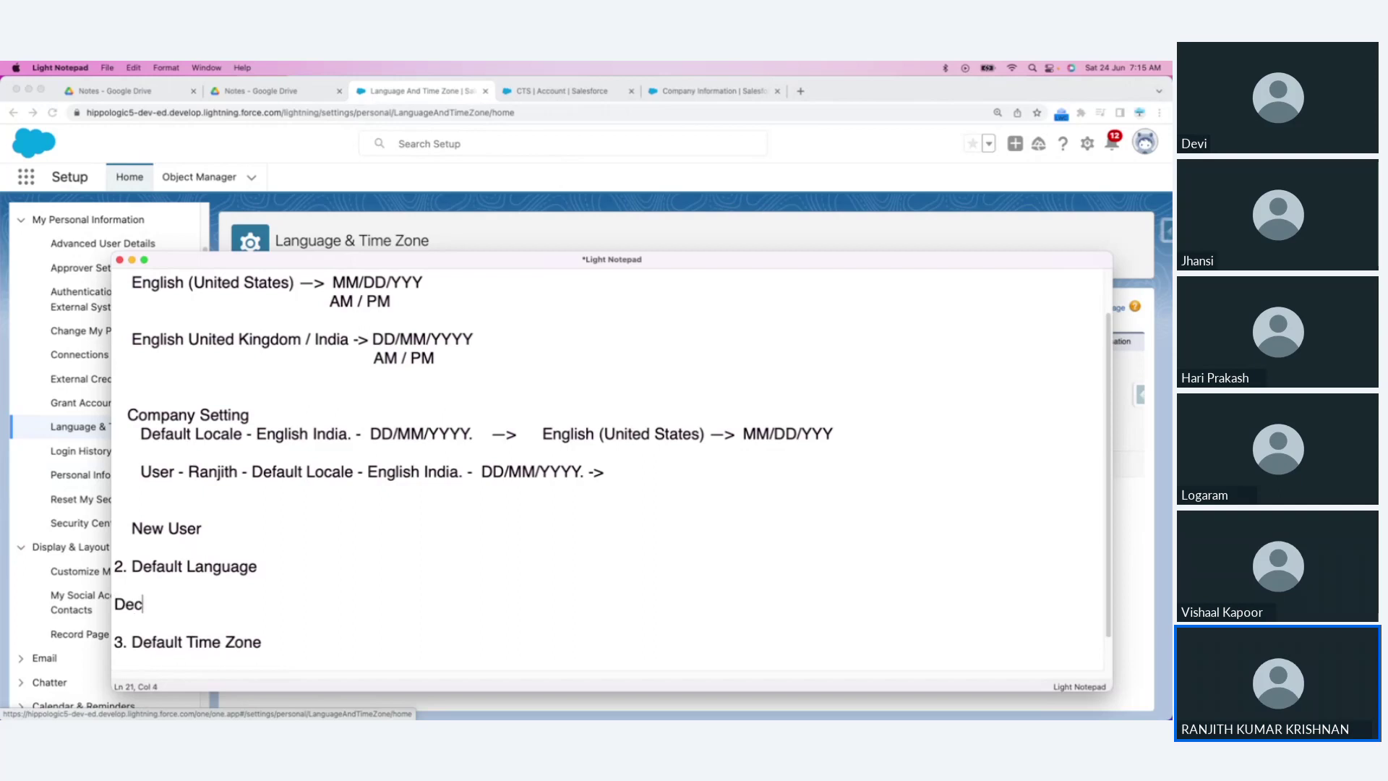
text(ides wh)
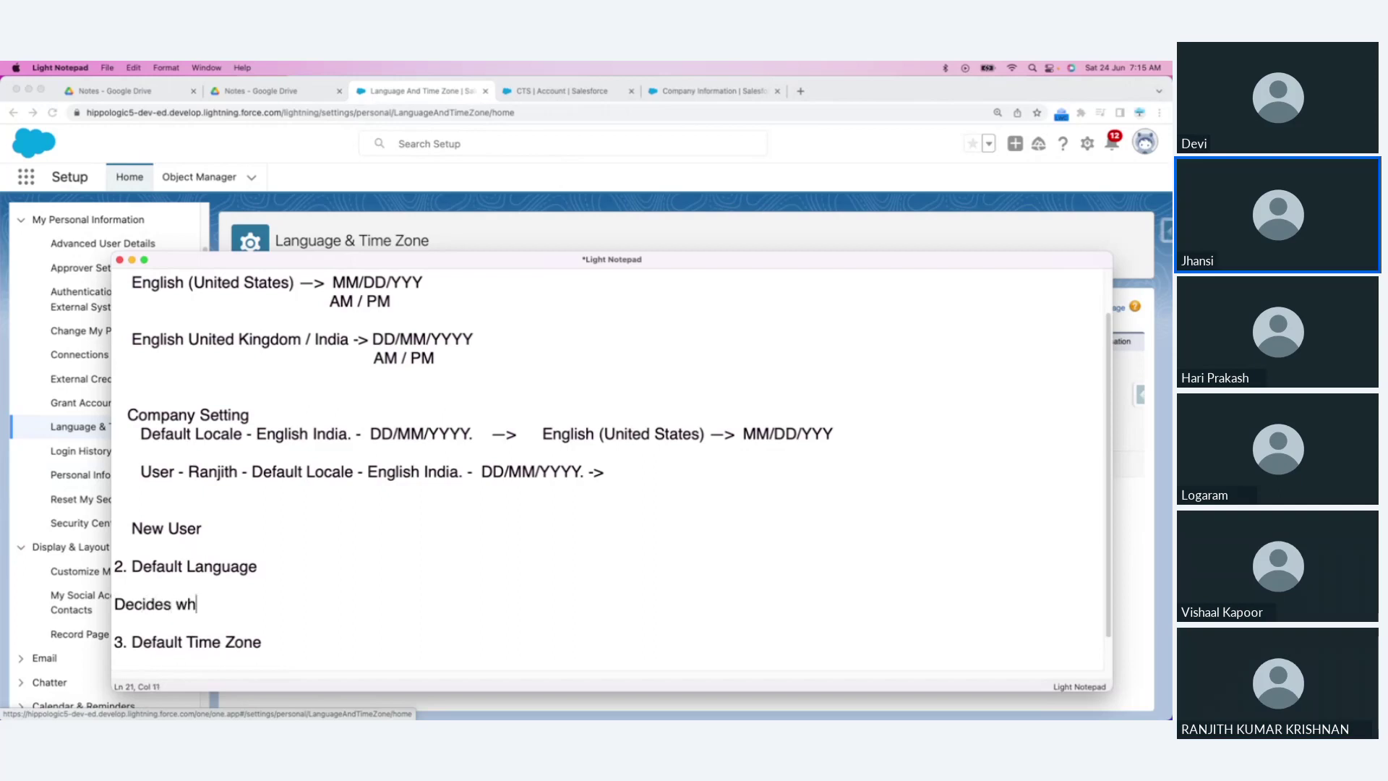
text(ich language)
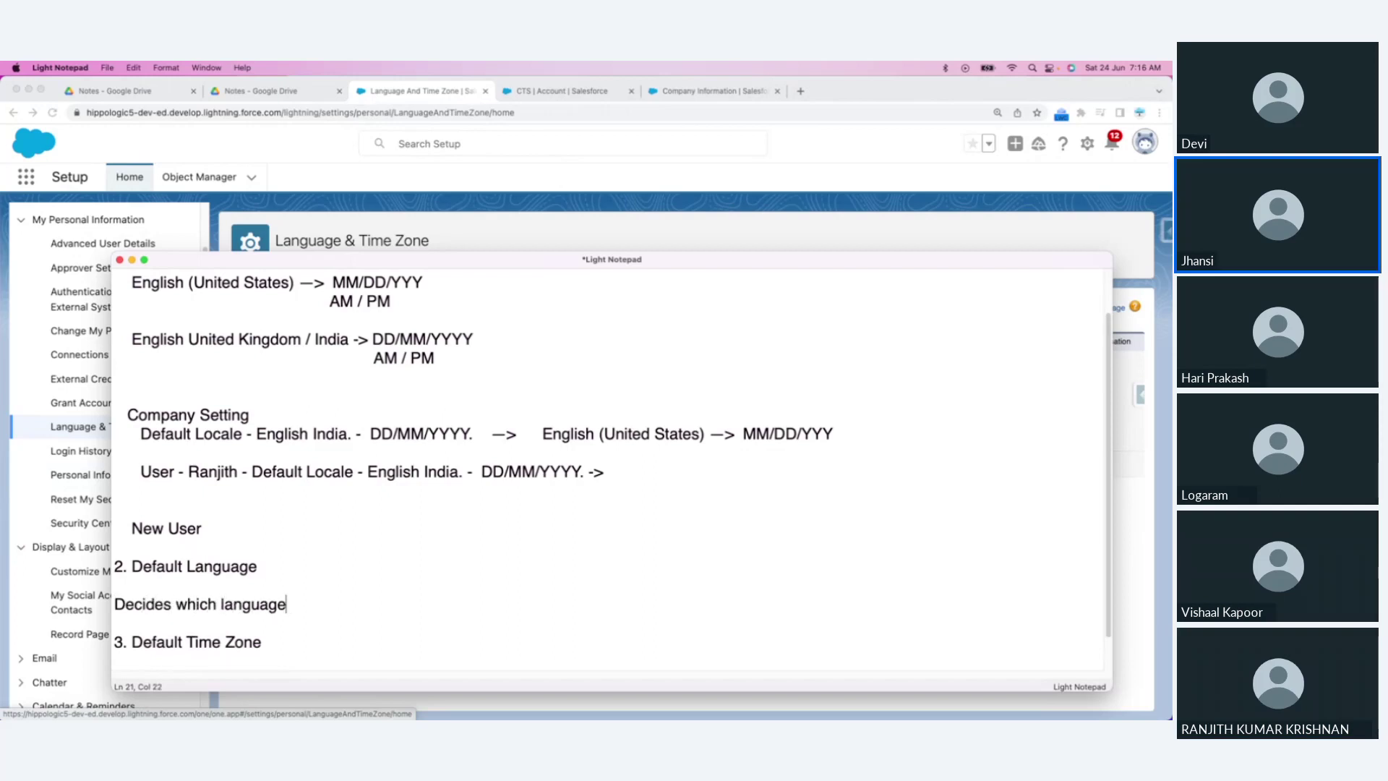
text( is)
key(BackSpace)
key(BackSpace)
text(the user can)
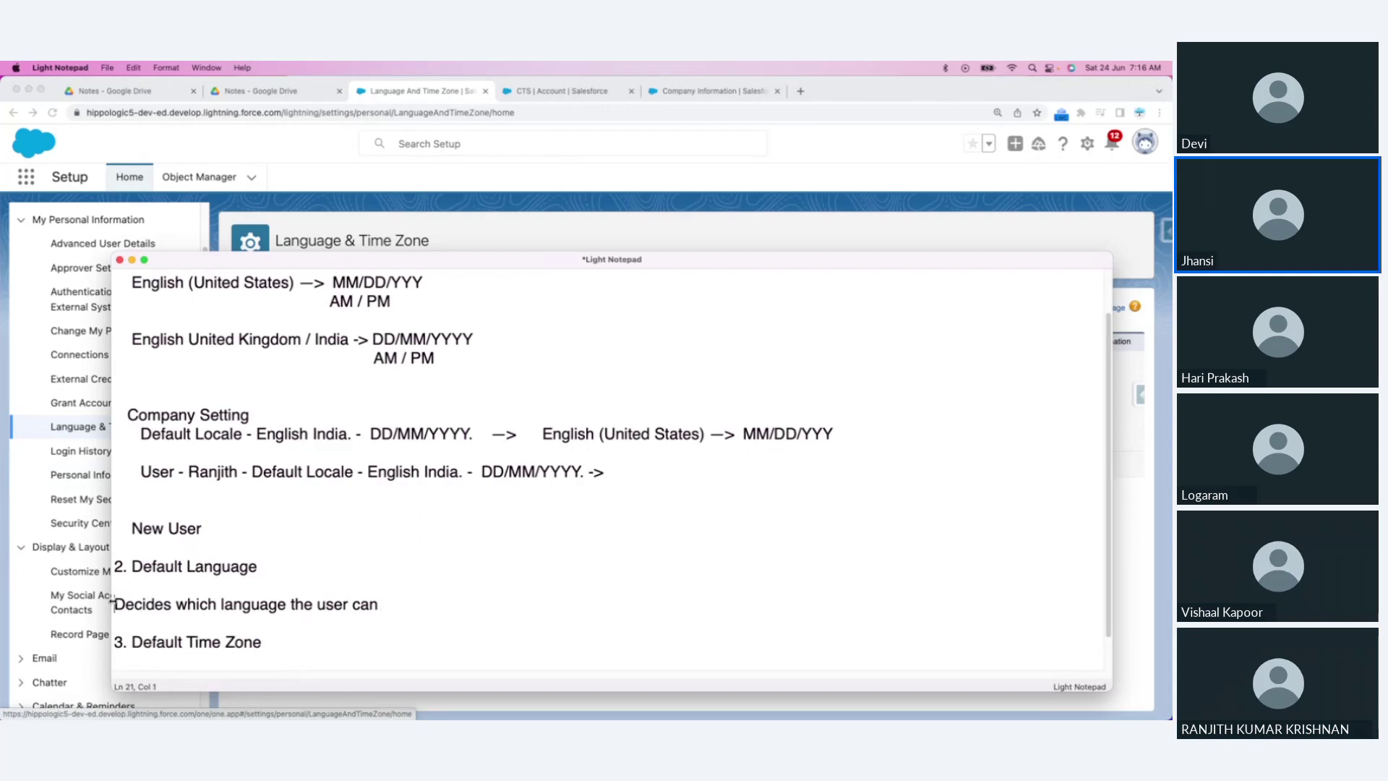
key(Tab)
key(super+Right)
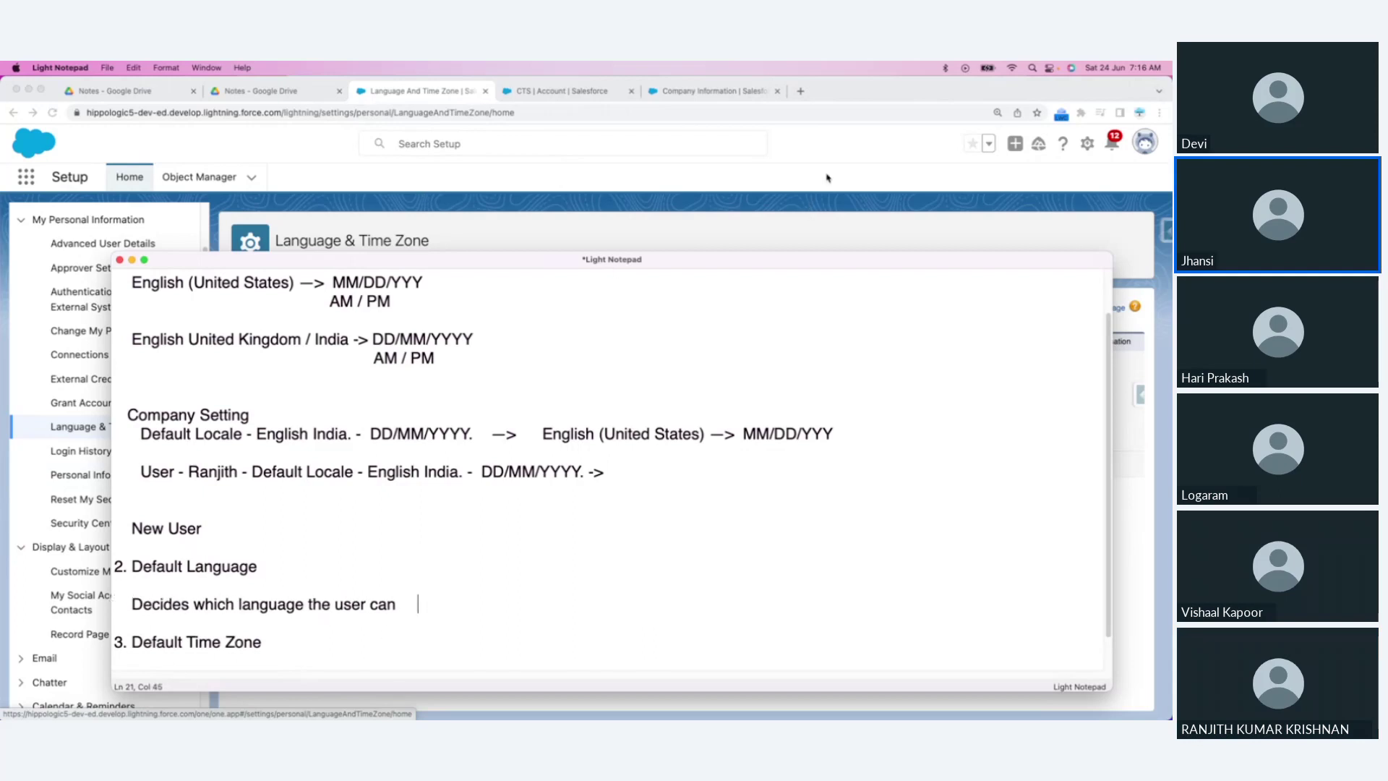
Step: Reword the Default Language note to read "Decides which language the user would see the org."
click(1146, 143)
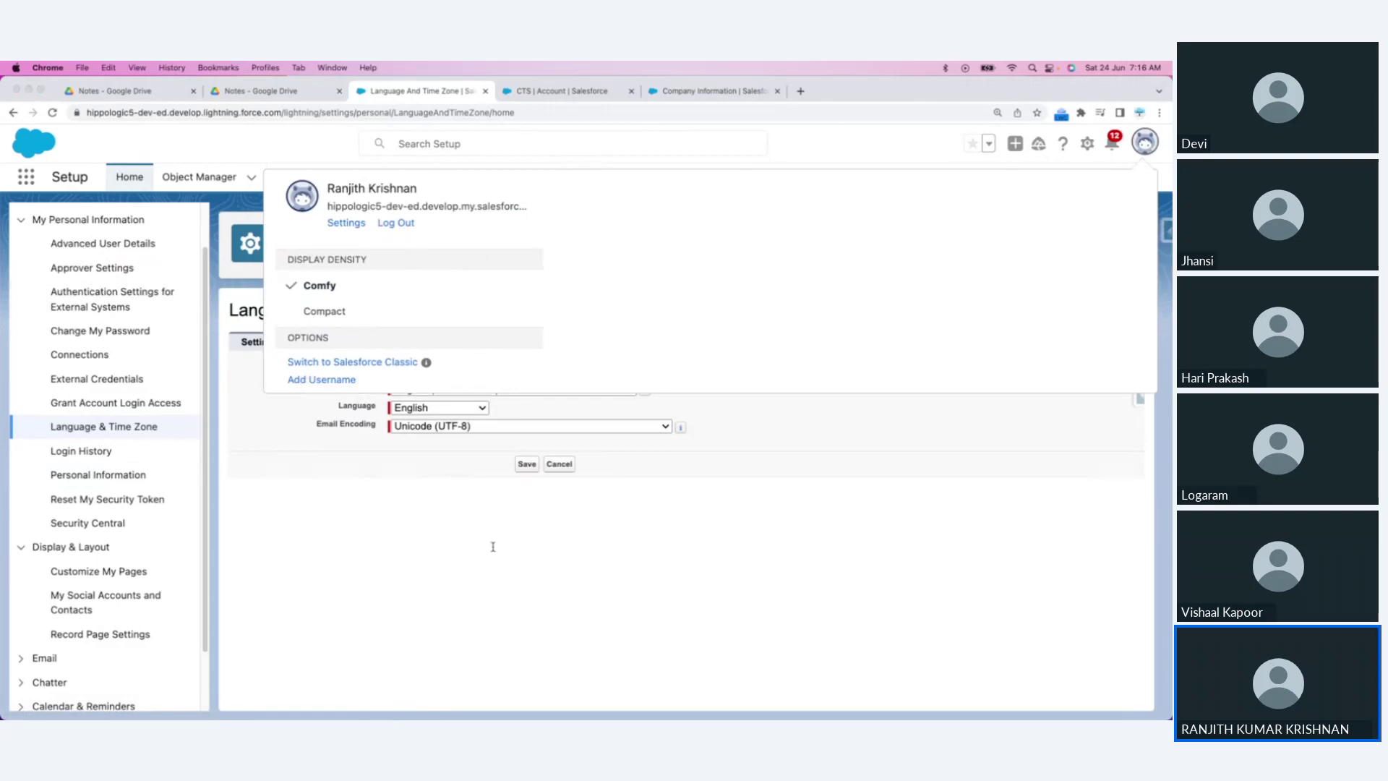
key(super+Tab)
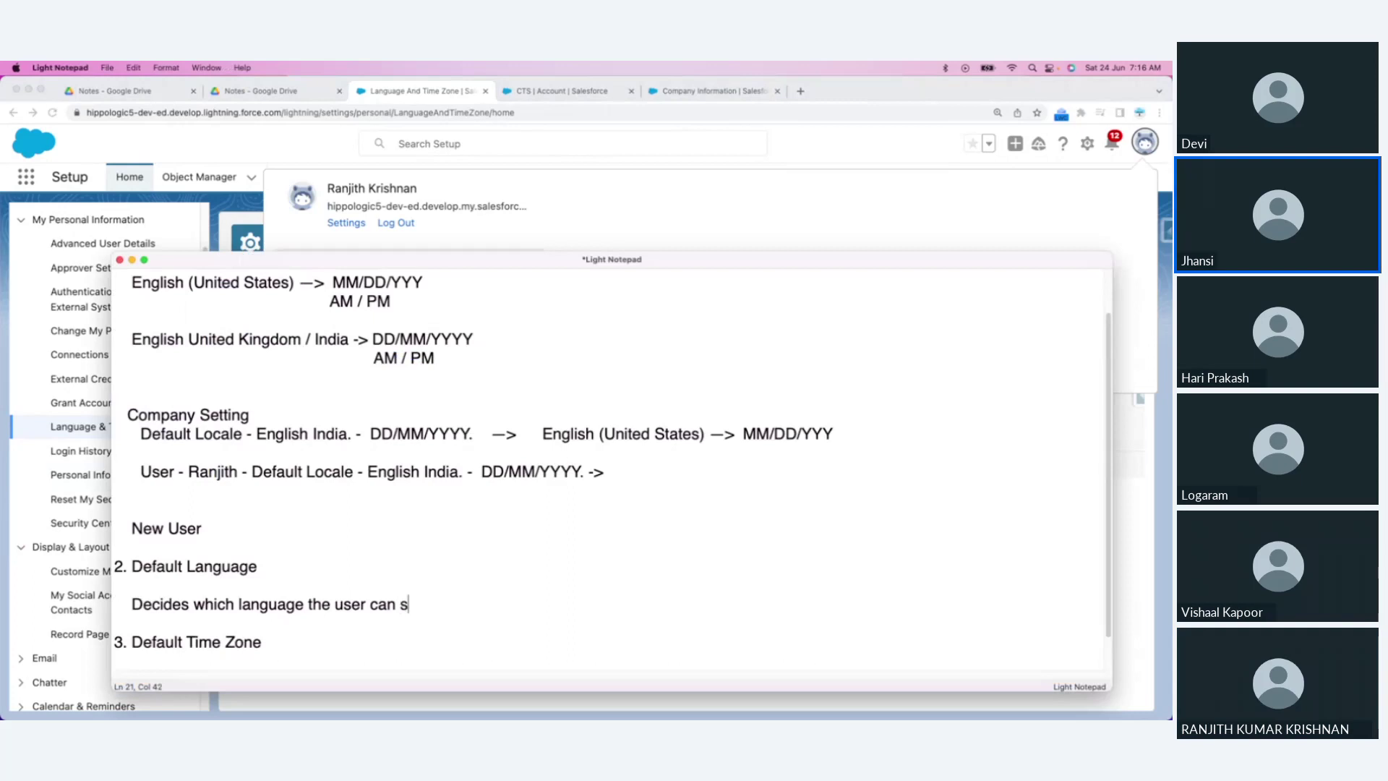
key(BackSpace)
key(BackSpace)
key(BackSpace)
key(BackSpace)
text(would see the)
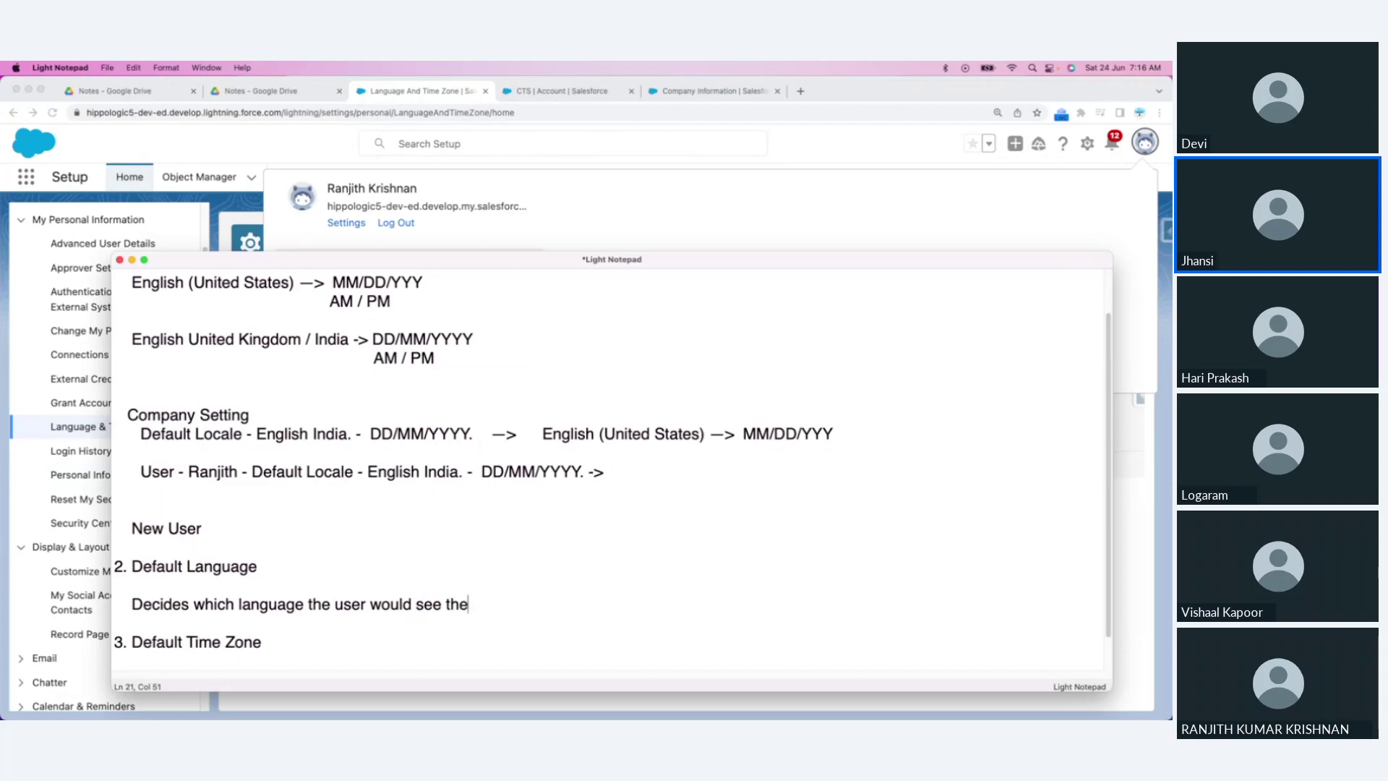
key(Right)
key(Right)
text(org.)
key(Return)
Step: Remove the blank line between the Default Language heading and its note, keeping the note indented
key(Up)
key(Up)
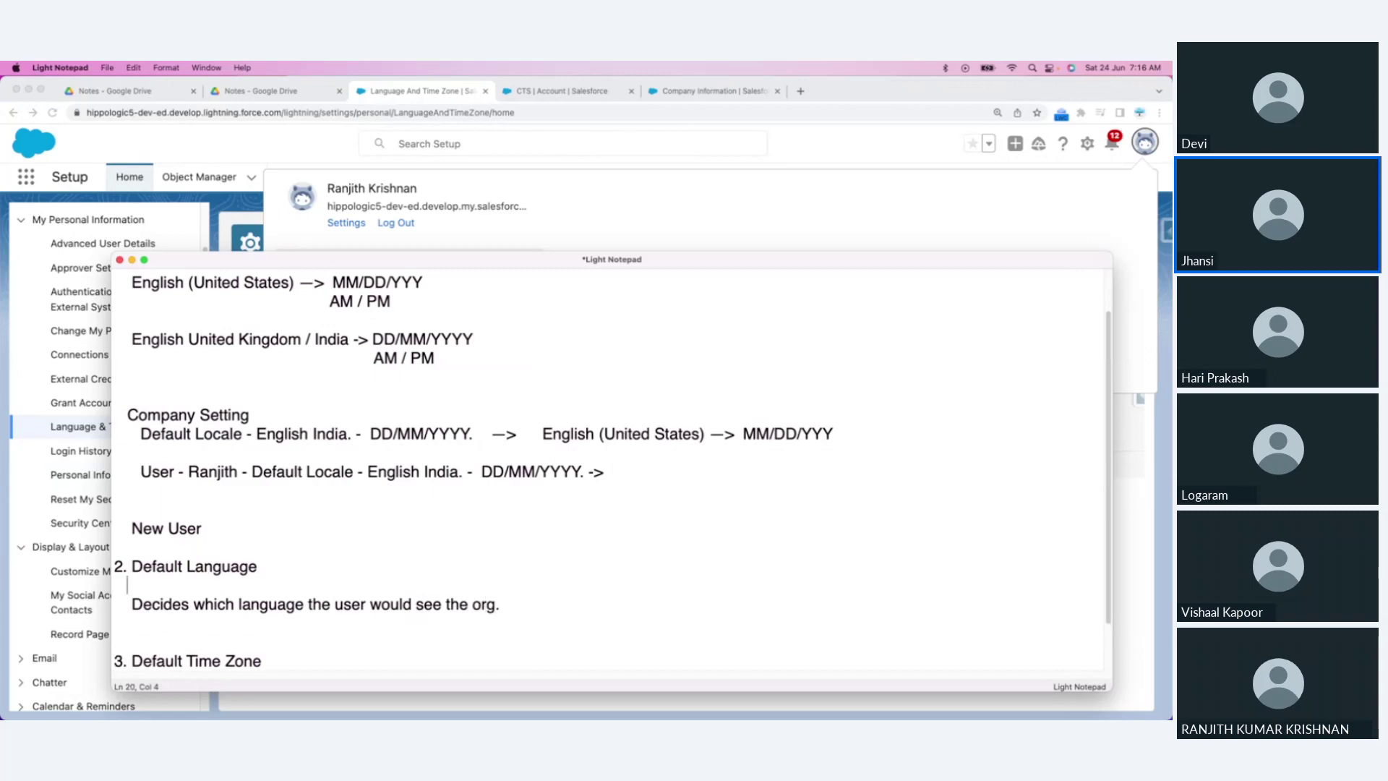
key(BackSpace)
key(BackSpace)
key(Down)
key(Right)
key(Right)
key(Right)
key(BackSpace)
key(BackSpace)
key(BackSpace)
key(BackSpace)
key(BackSpace)
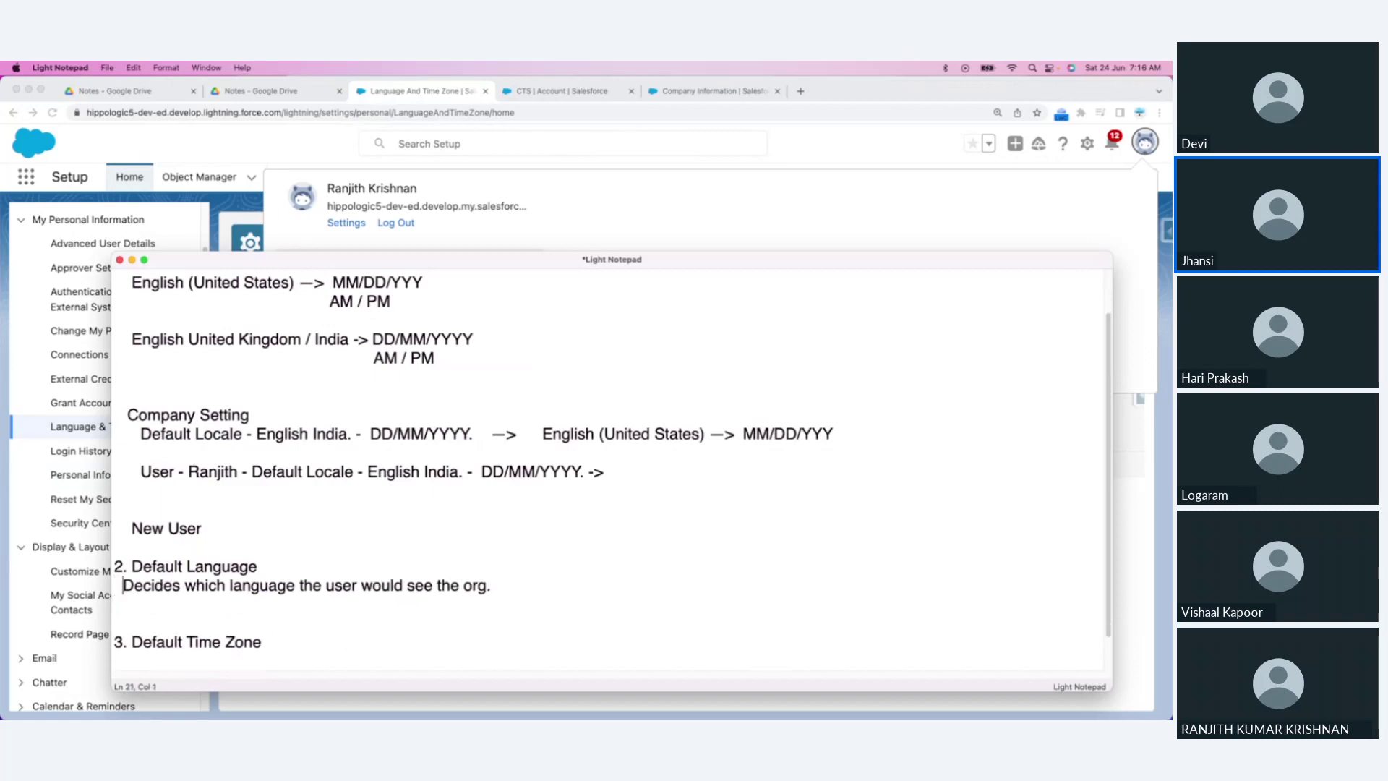
key(Down)
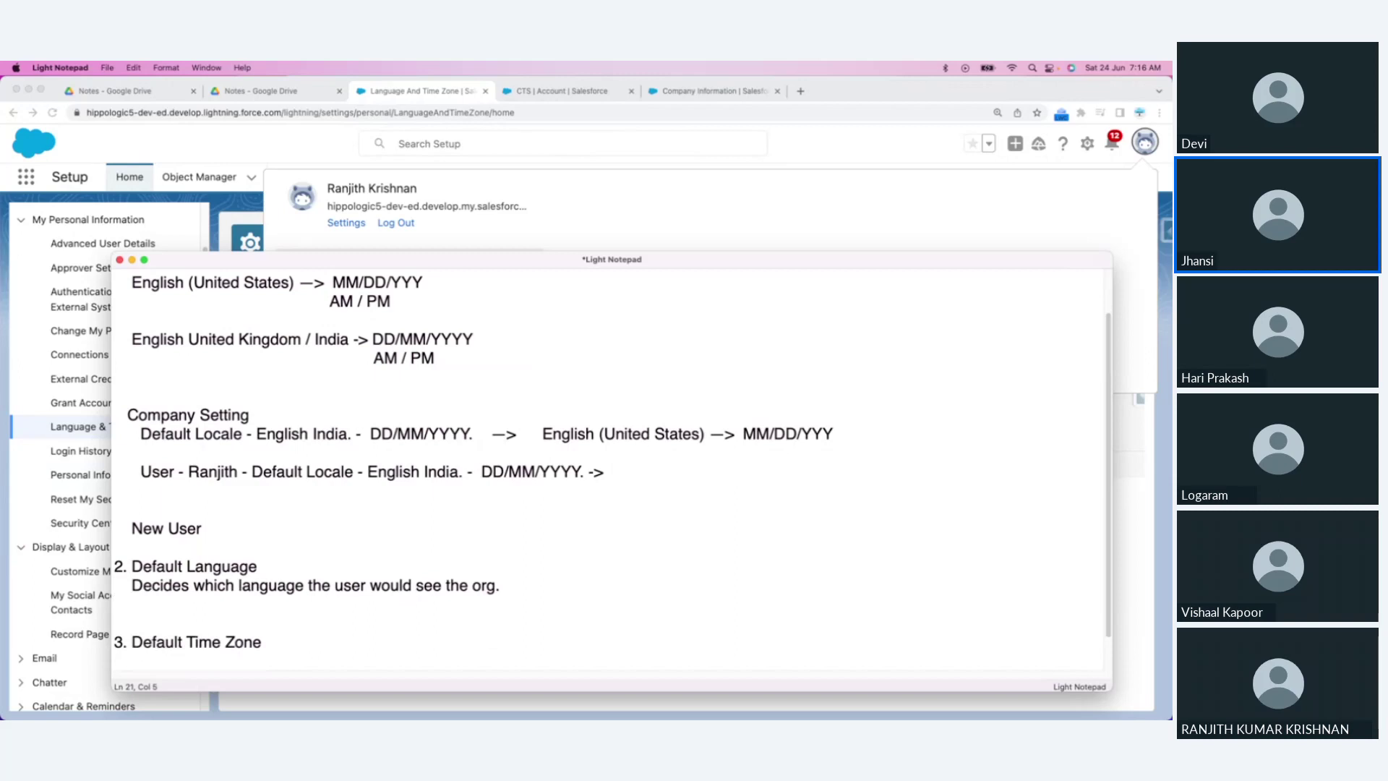
Step: Extend the New User line to "New User wil inherit the default values from the company info page." and indent it further
click(259, 531)
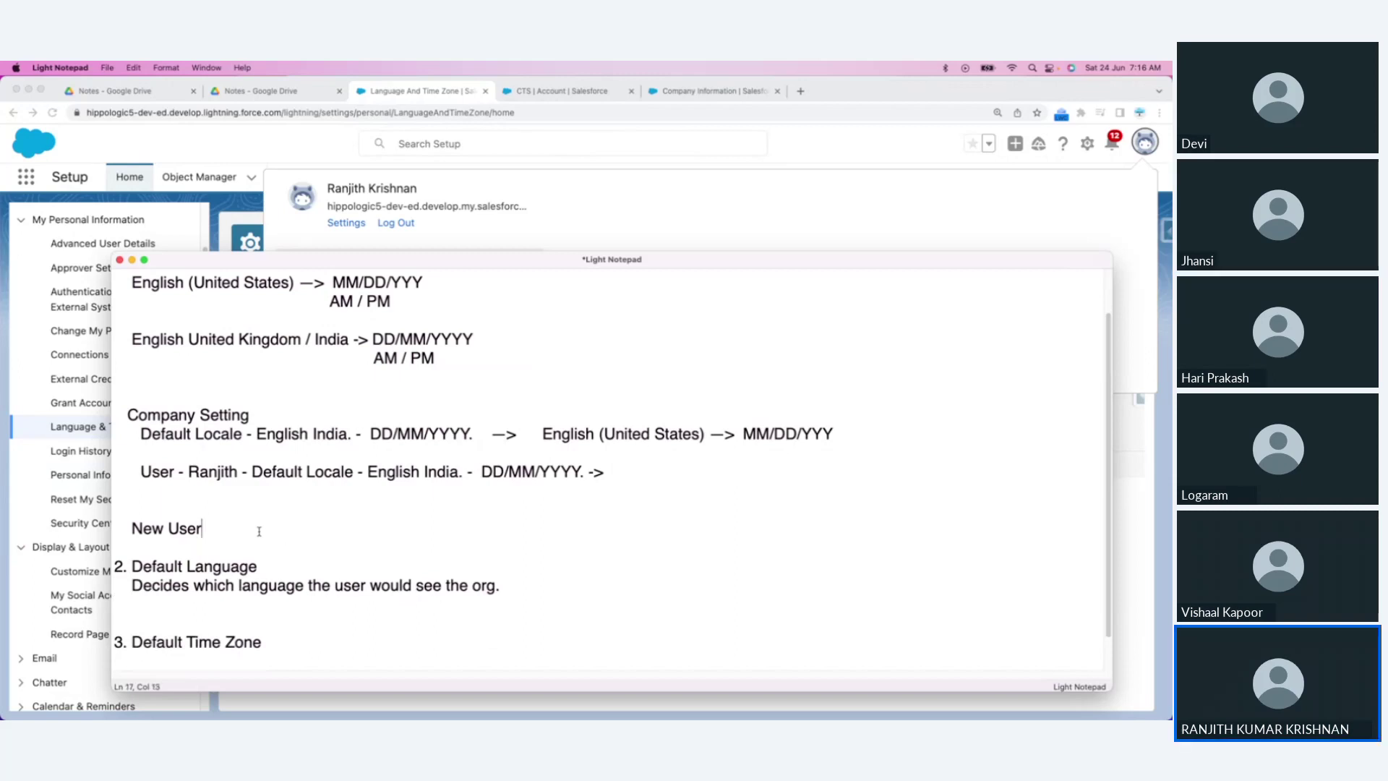
text(wil inh)
text(eirt the)
key(BackSpace)
key(BackSpace)
key(BackSpace)
key(BackSpace)
key(BackSpace)
key(BackSpace)
key(BackSpace)
text(rit the default )
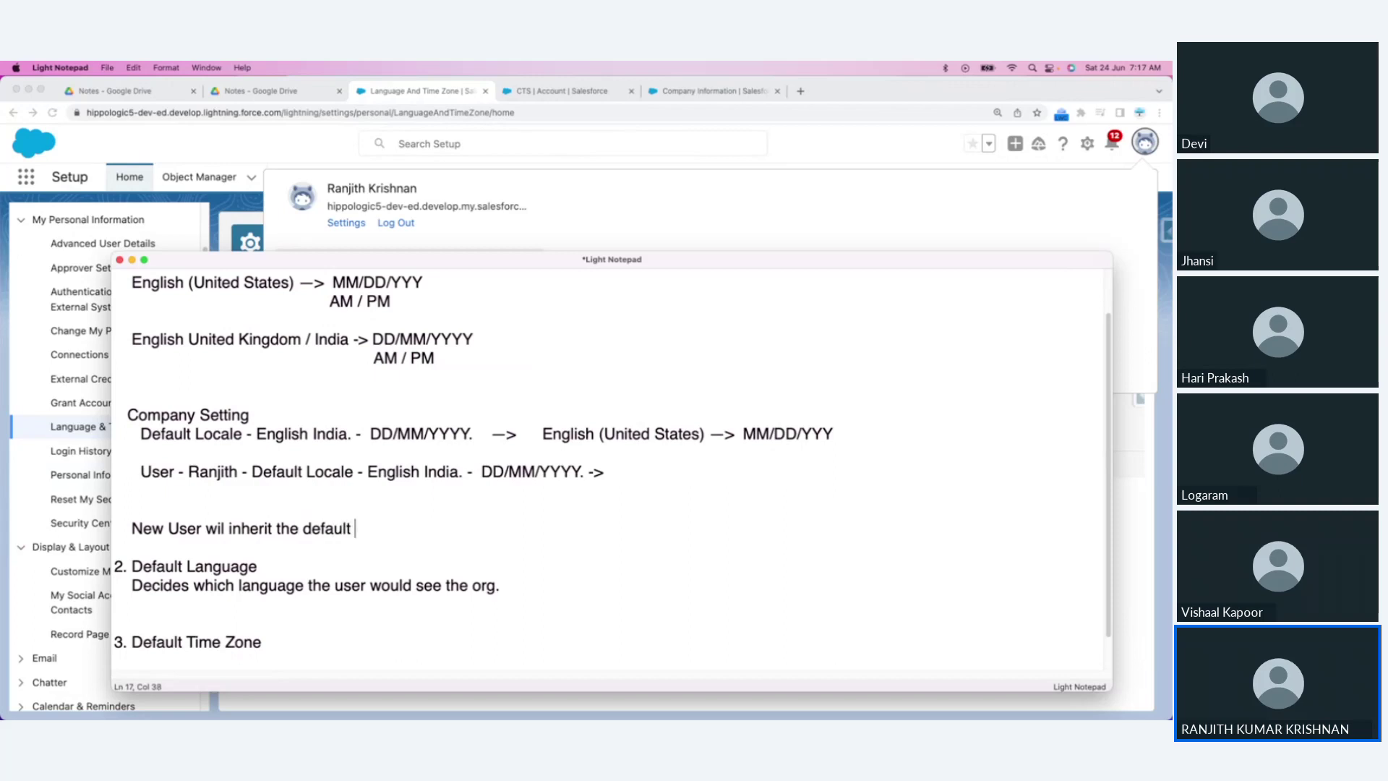
text(values from the company sett)
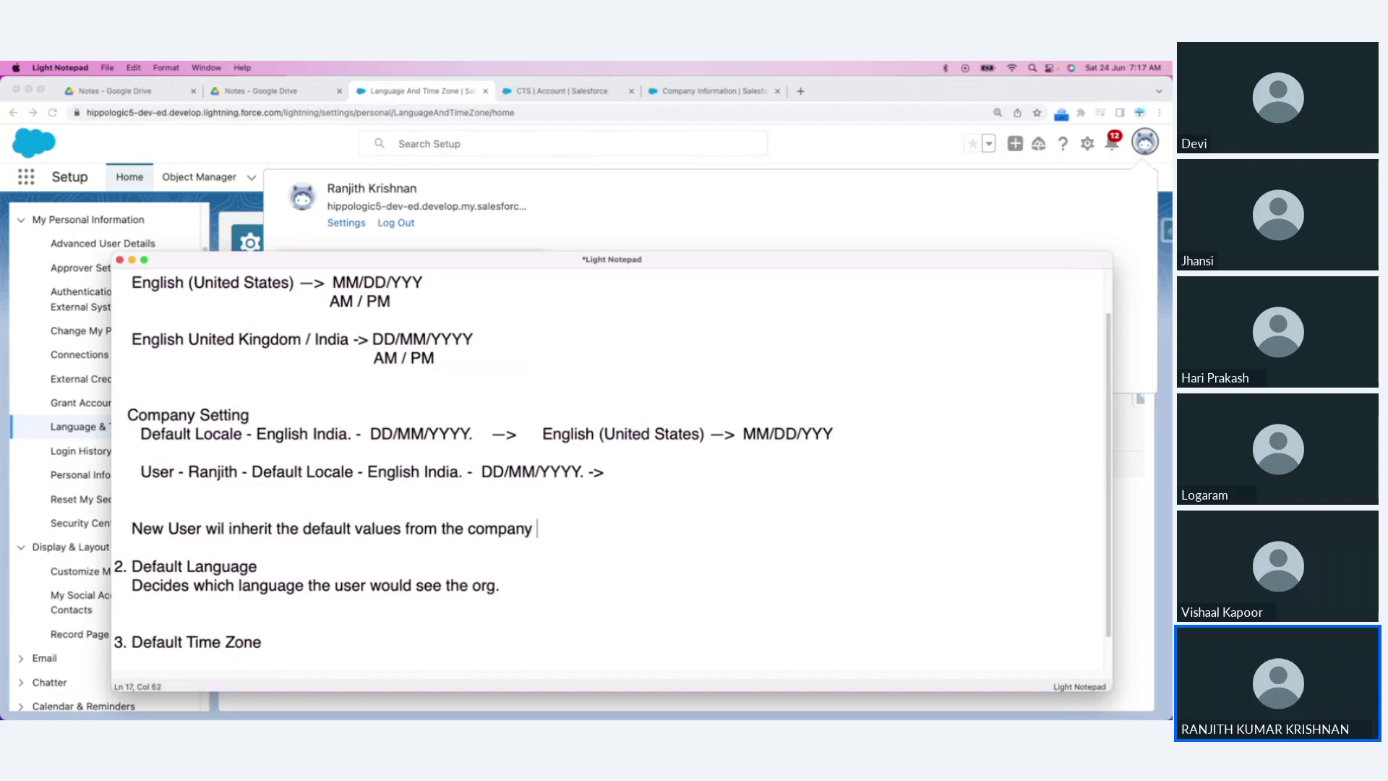
key(BackSpace)
key(BackSpace)
key(BackSpace)
key(BackSpace)
text(info page)
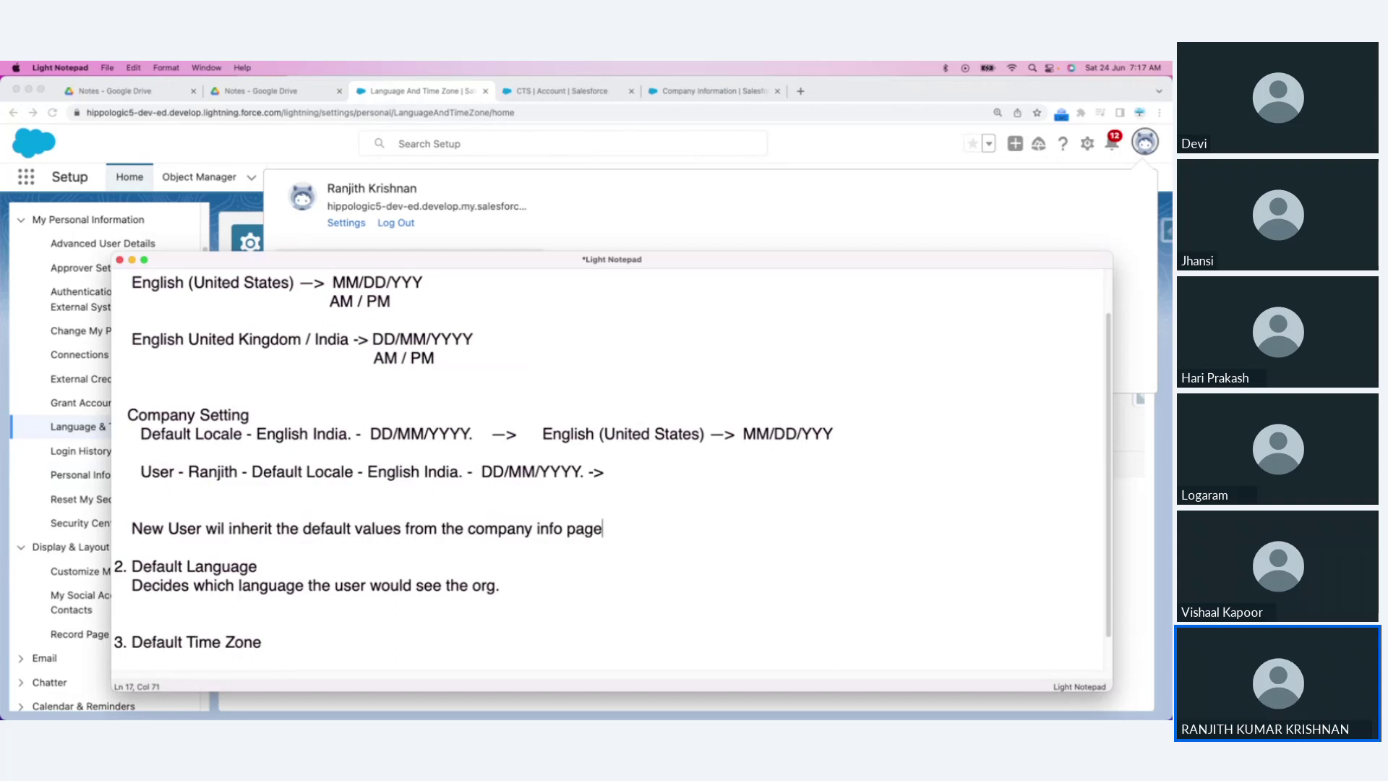
text(.)
click(134, 528)
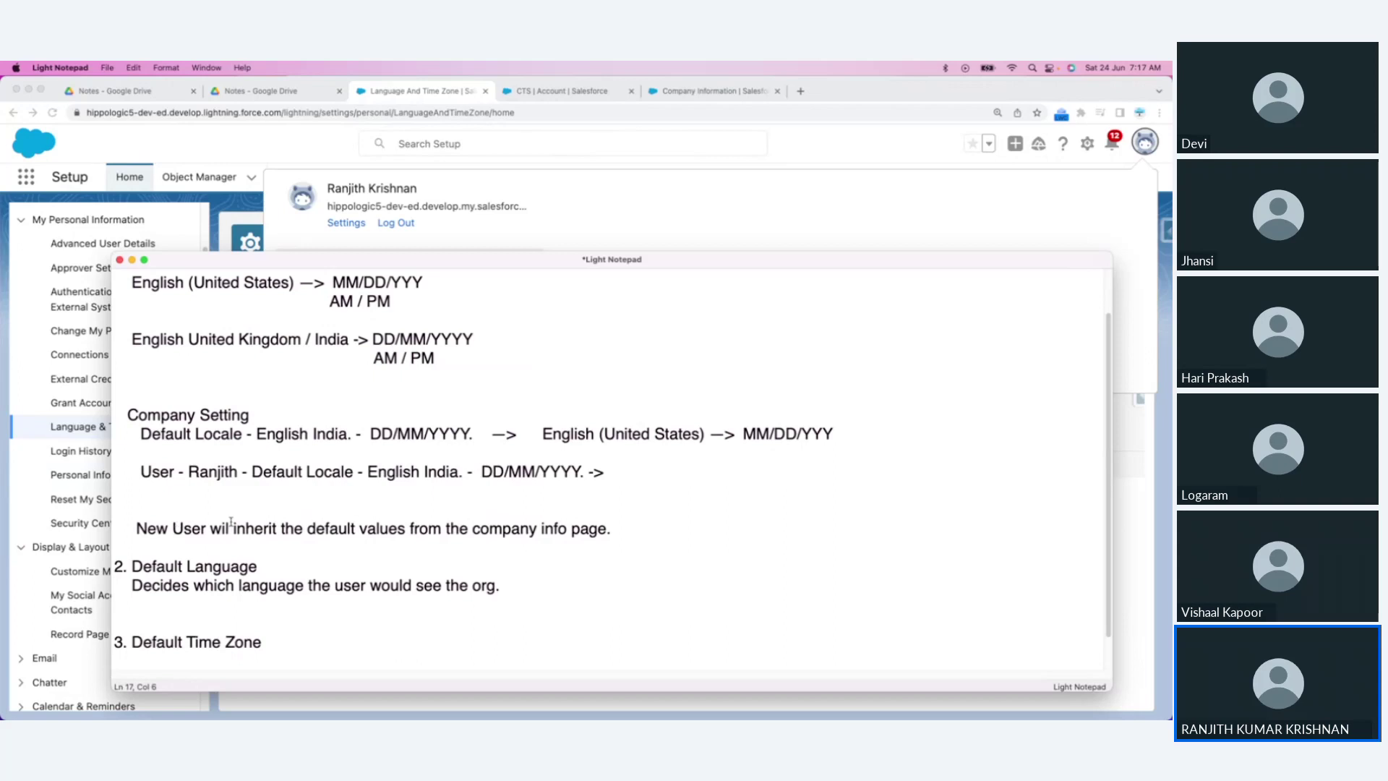
drag(615, 528, 95, 523)
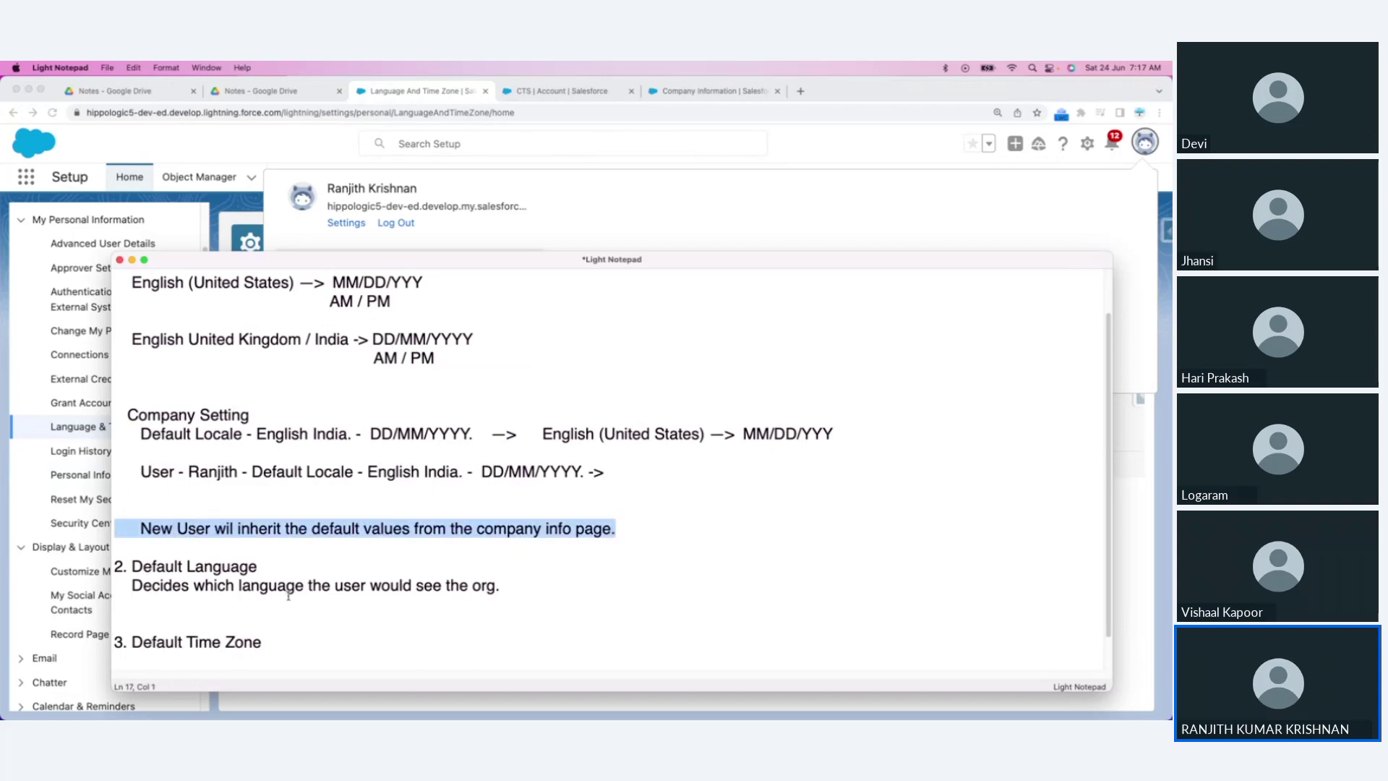
Step: Write "This determines the time to be followed in the org." under Default Time Zone, followed by blank lines
click(241, 623)
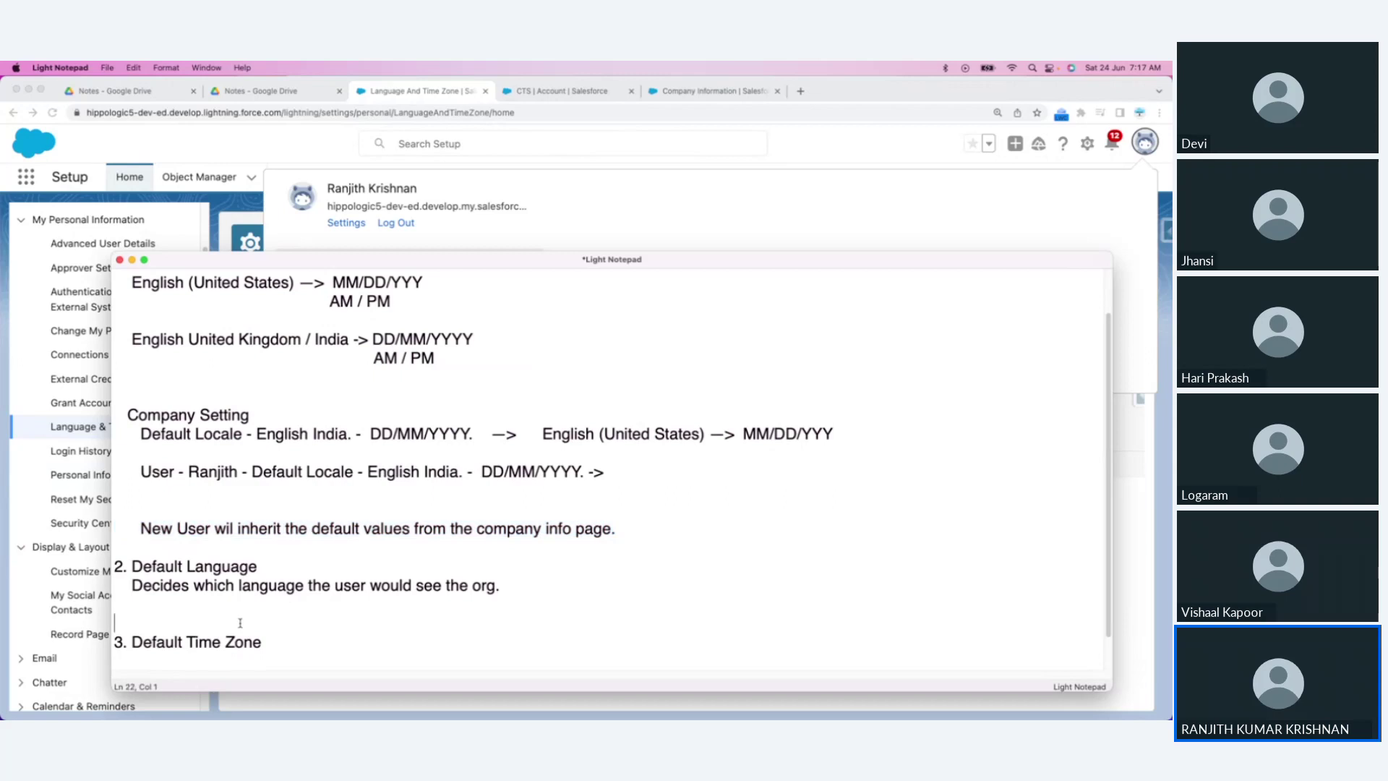
scroll(246, 626, down, 1)
text(Th)
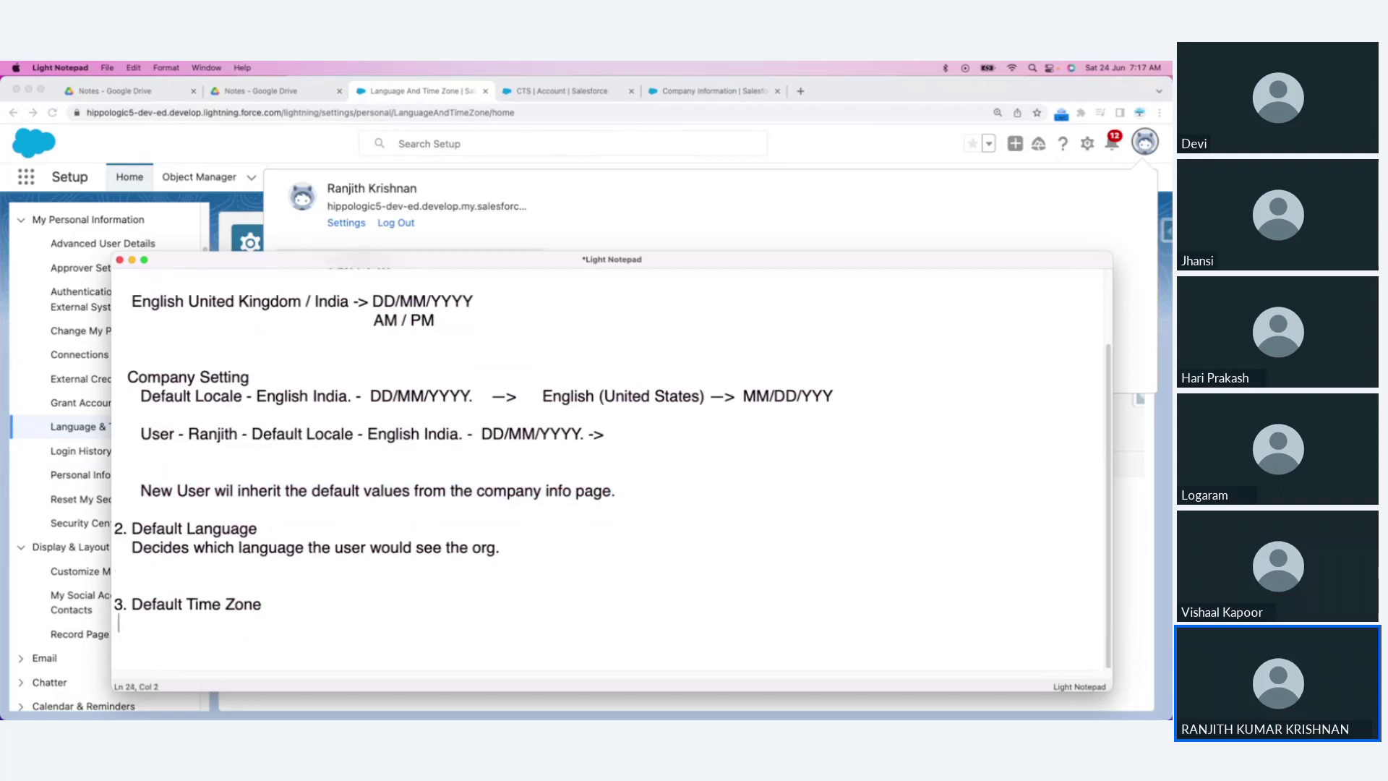
text(is)
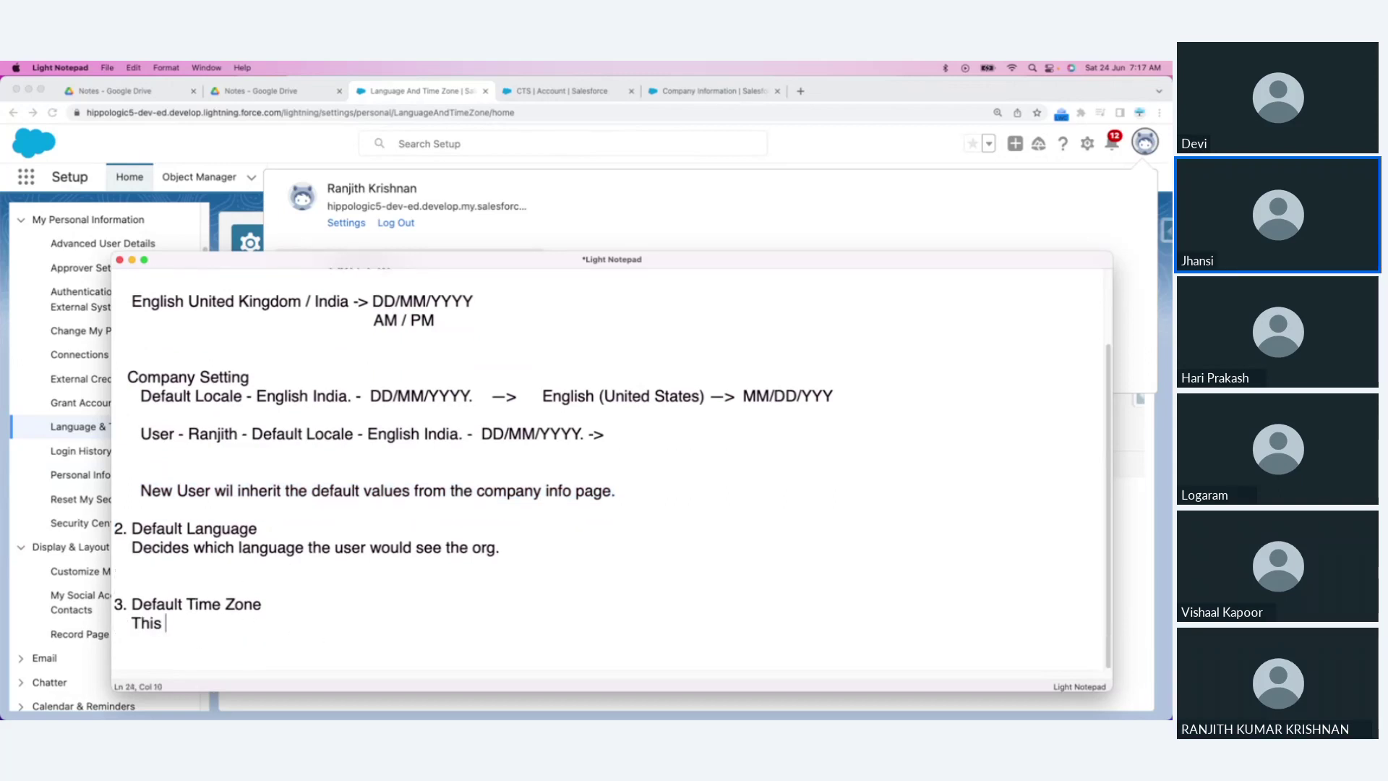
text( determines)
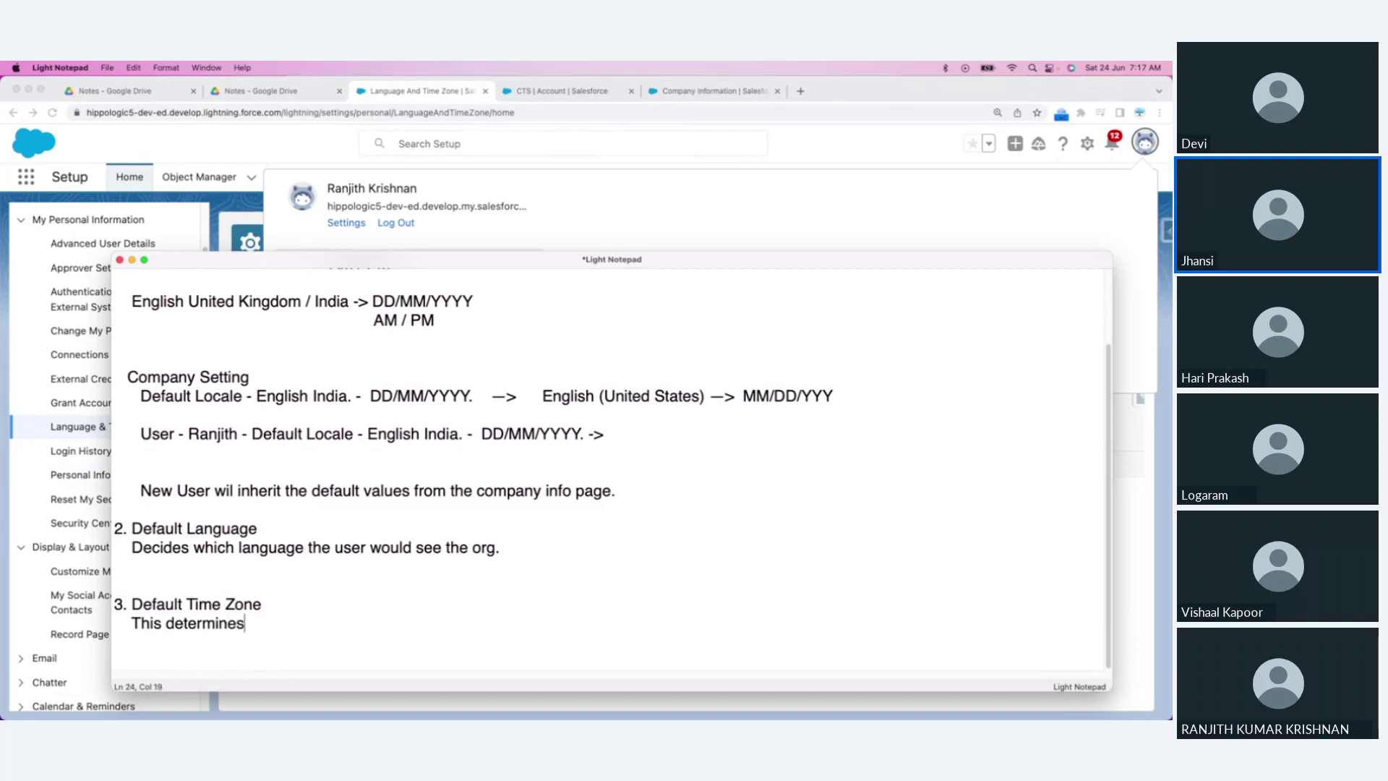
text( the time)
text(to be )
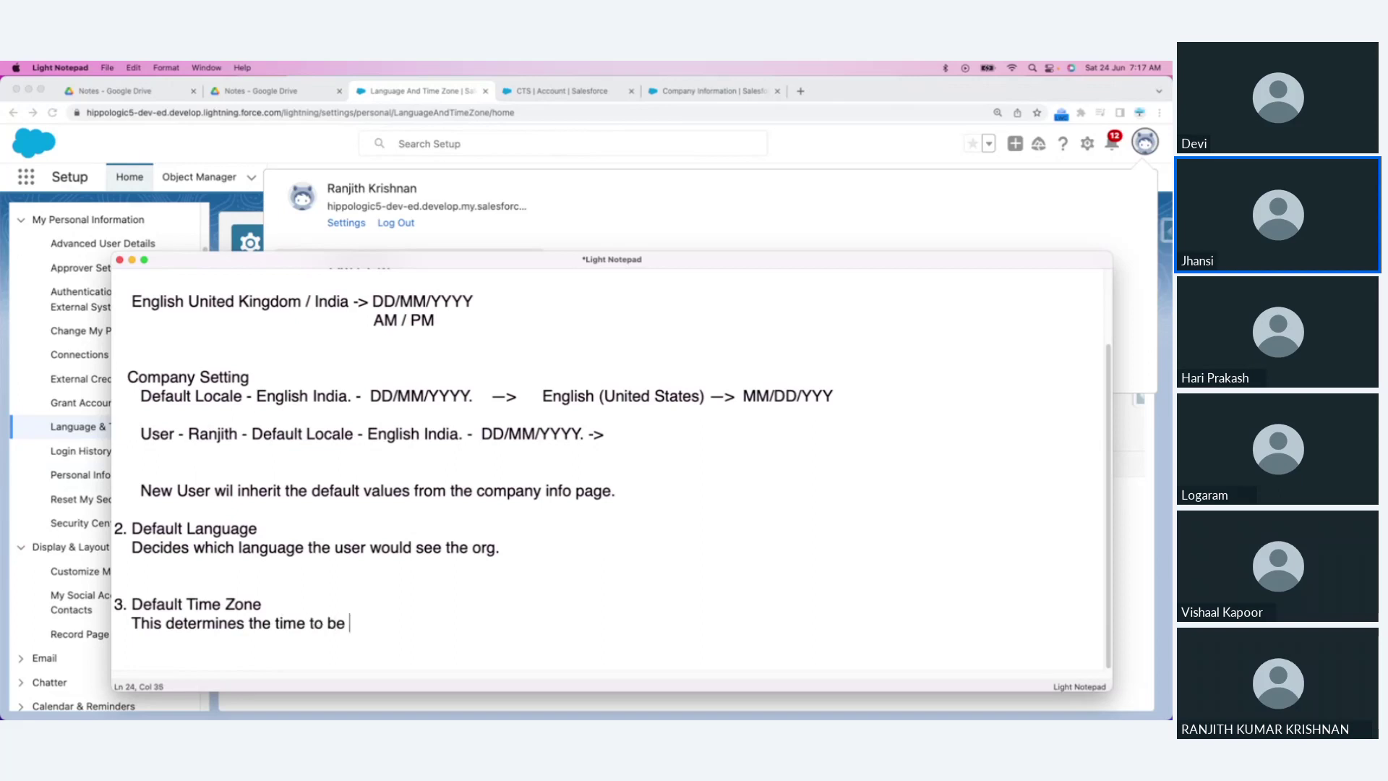
text(followed in the )
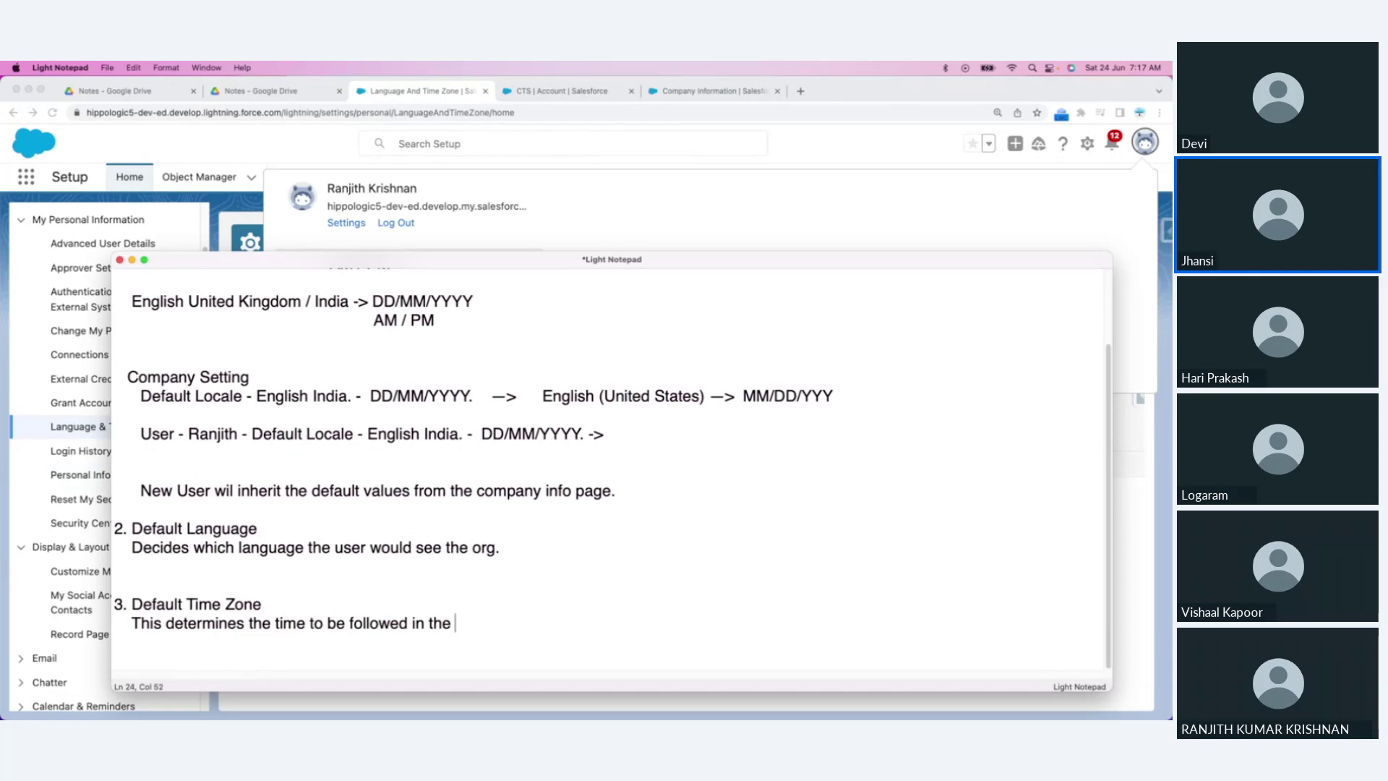
text(org.)
key(Return)
key(Return)
key(Return)
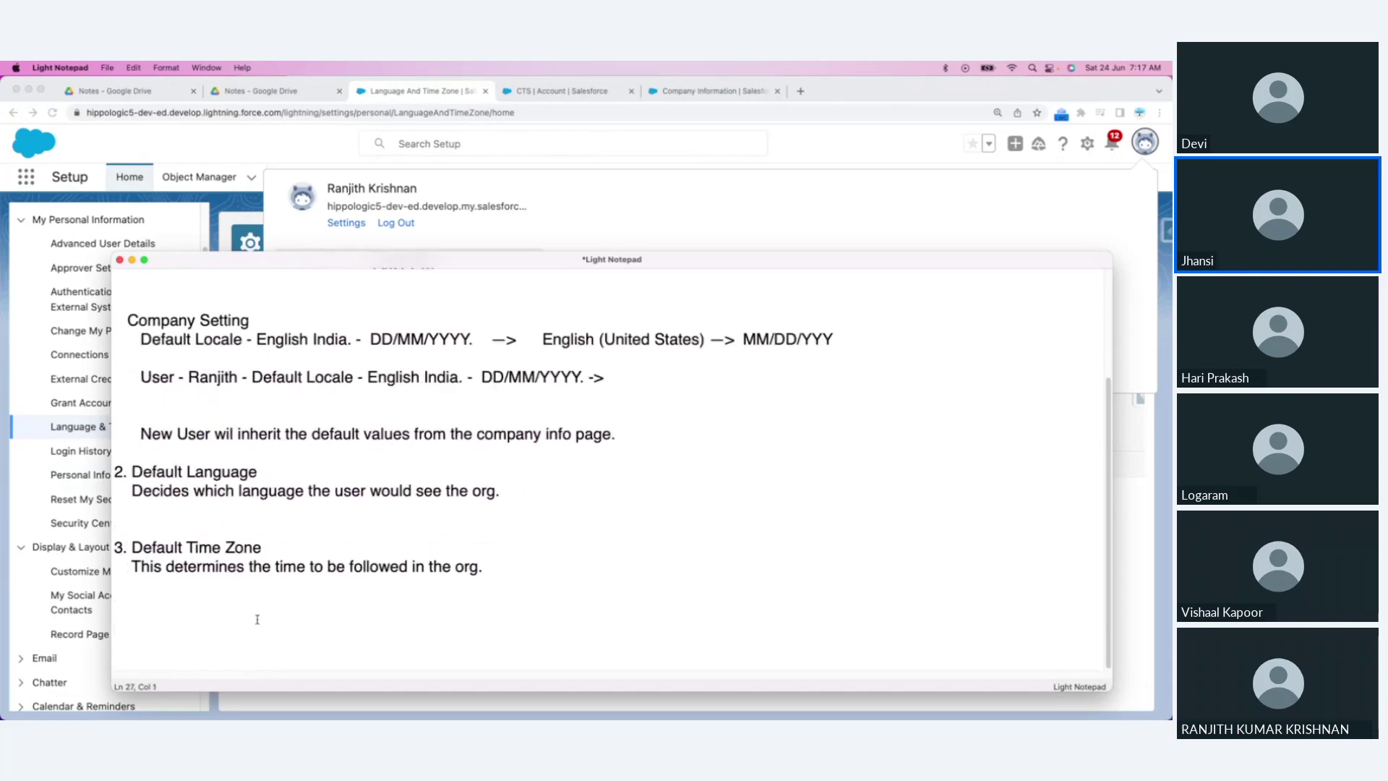
drag(514, 573, 113, 318)
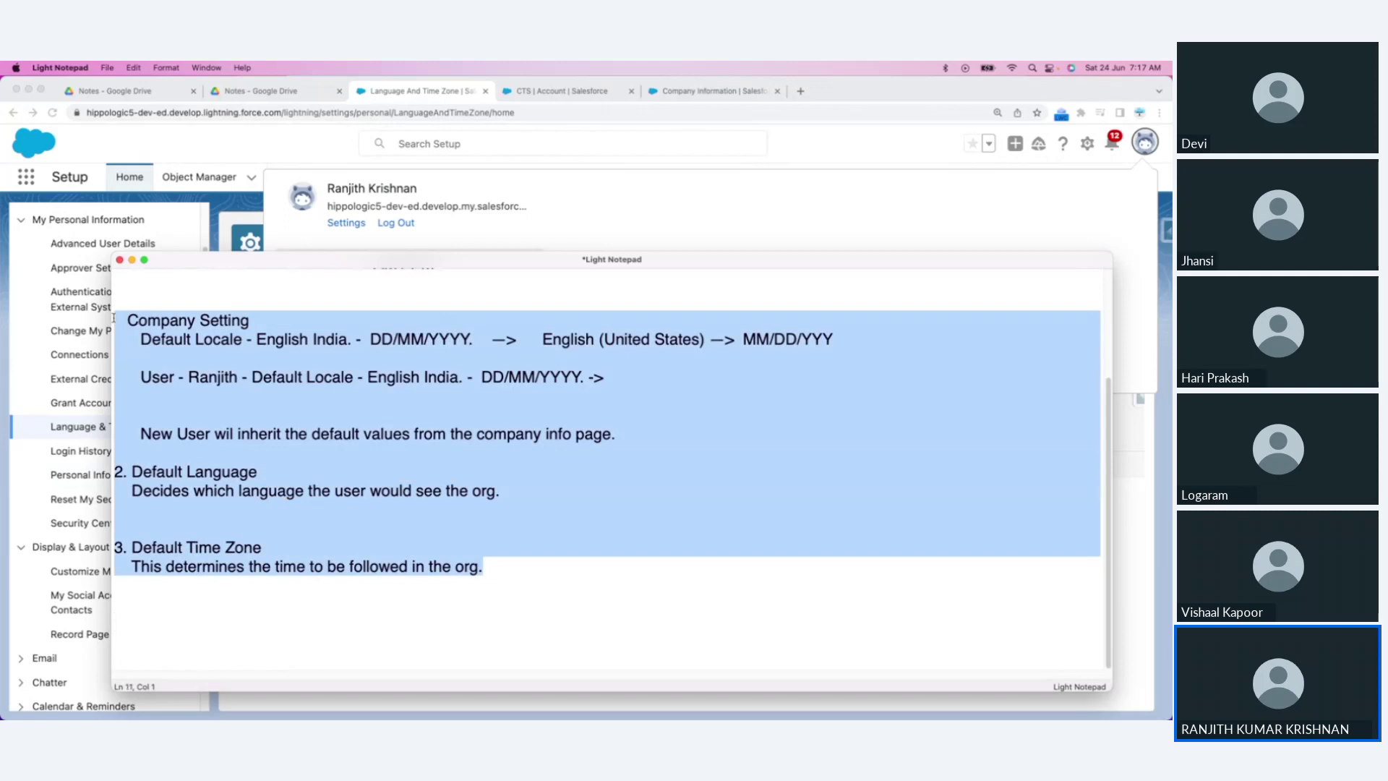
click(217, 600)
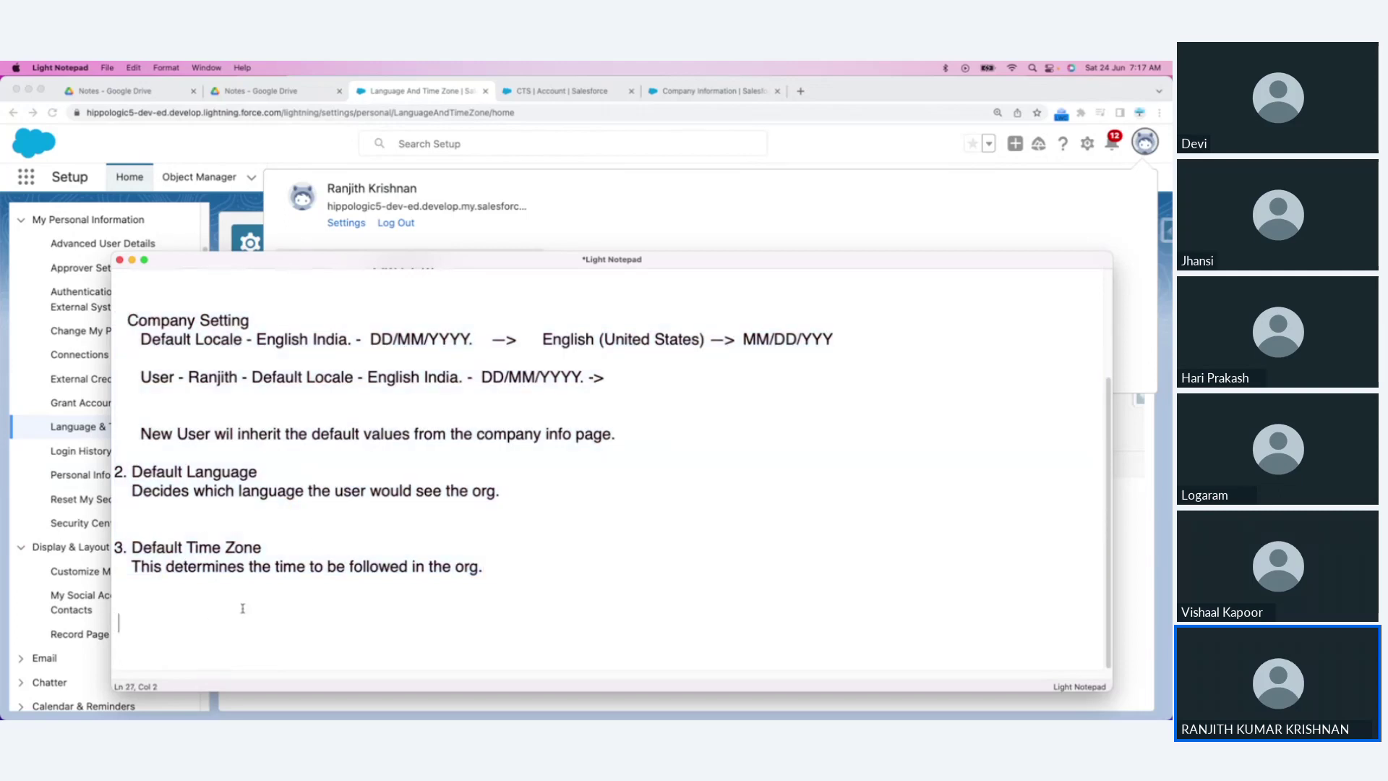
Step: Switch to Chrome, open the Company Information edit page and highlight the Currency Settings heading
key(super+Tab)
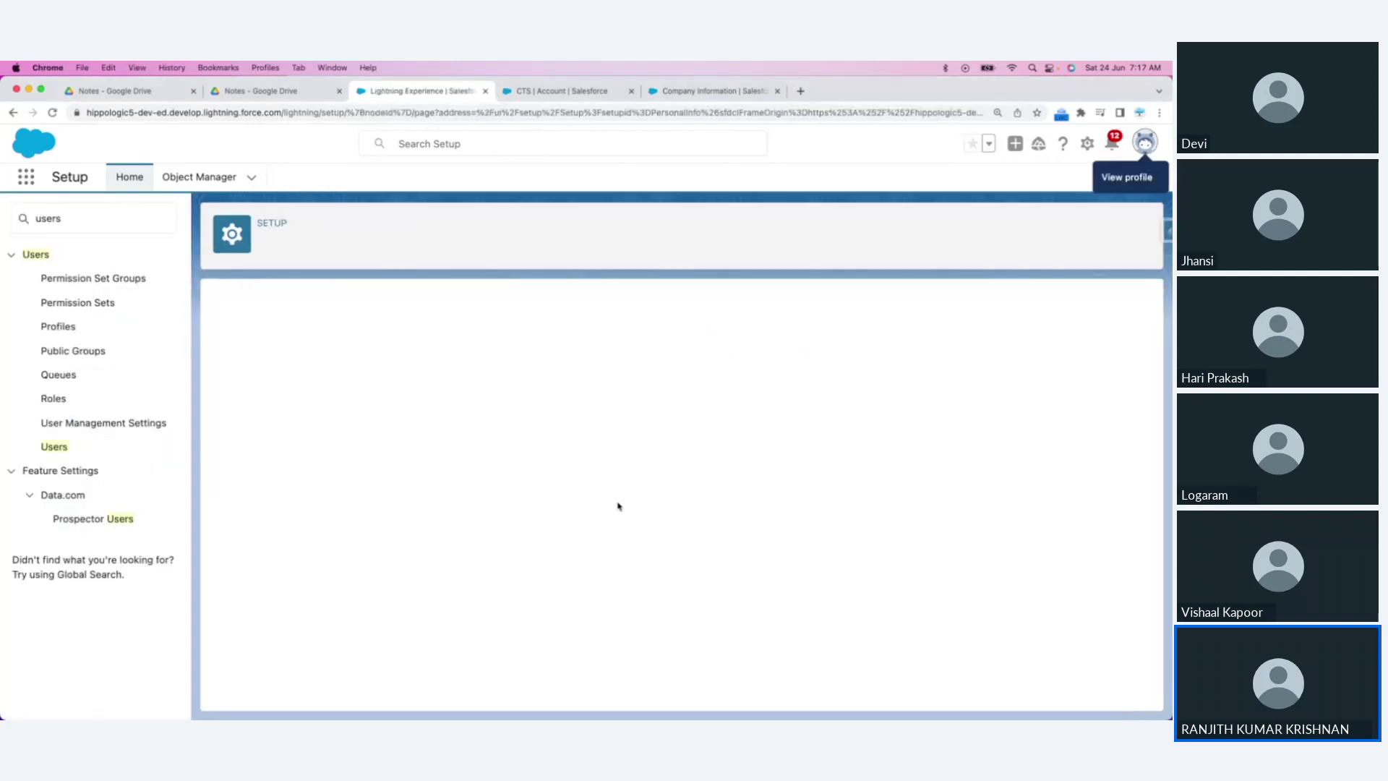
click(550, 99)
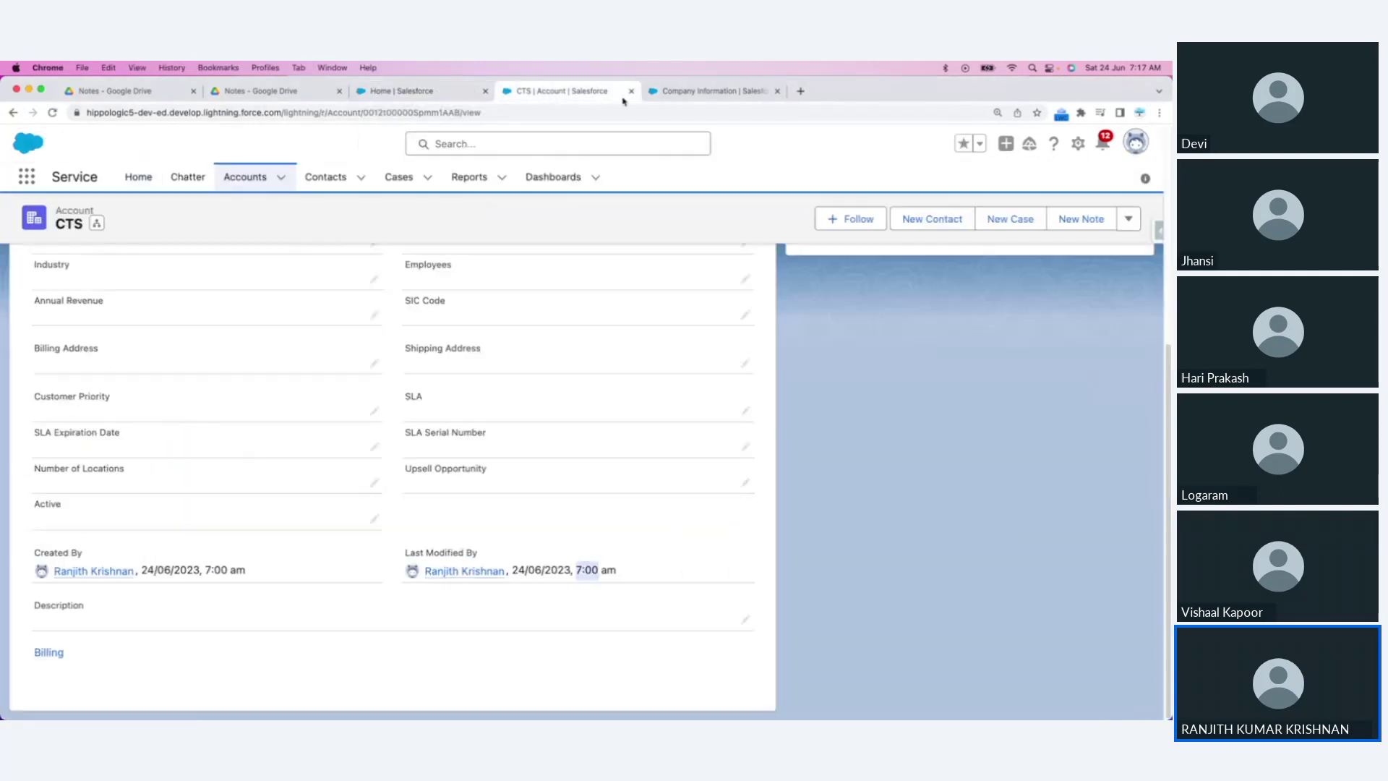
click(708, 91)
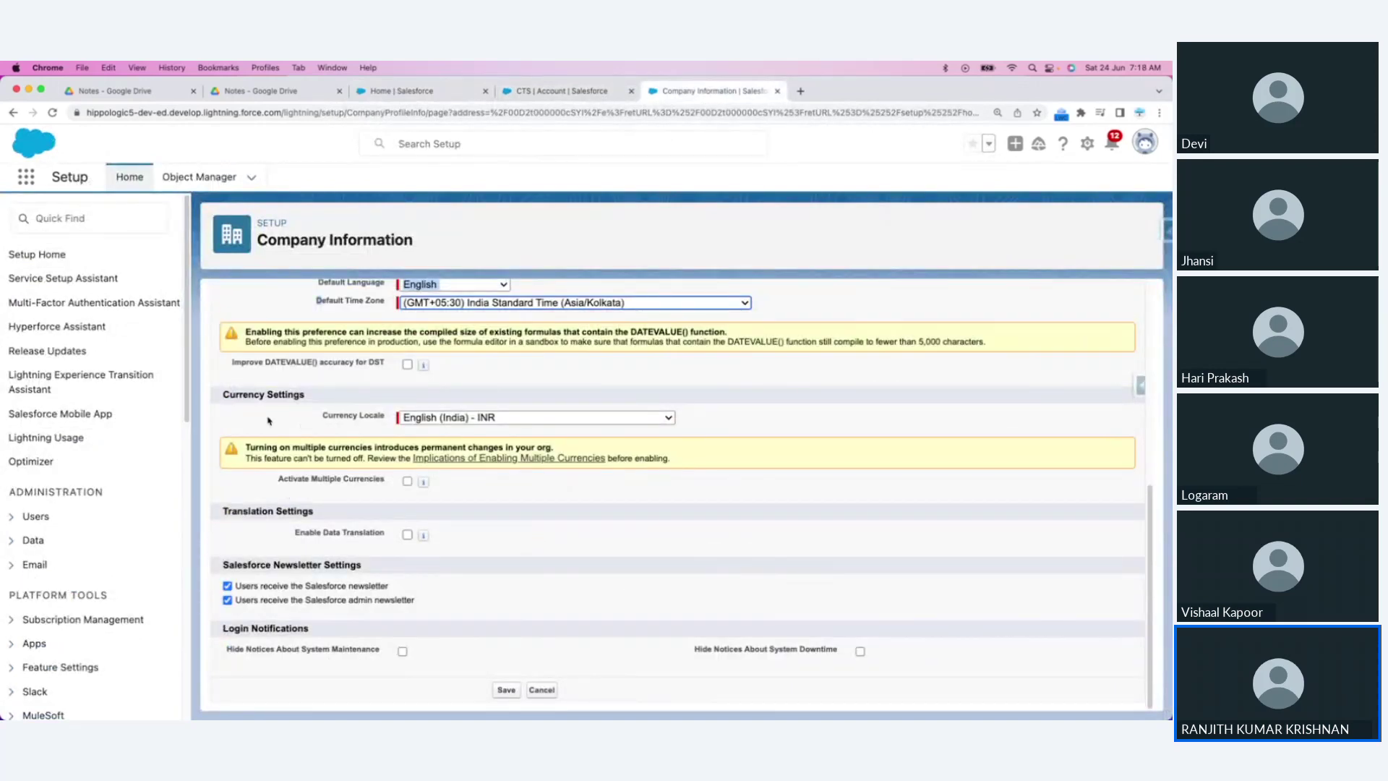
drag(220, 395, 317, 396)
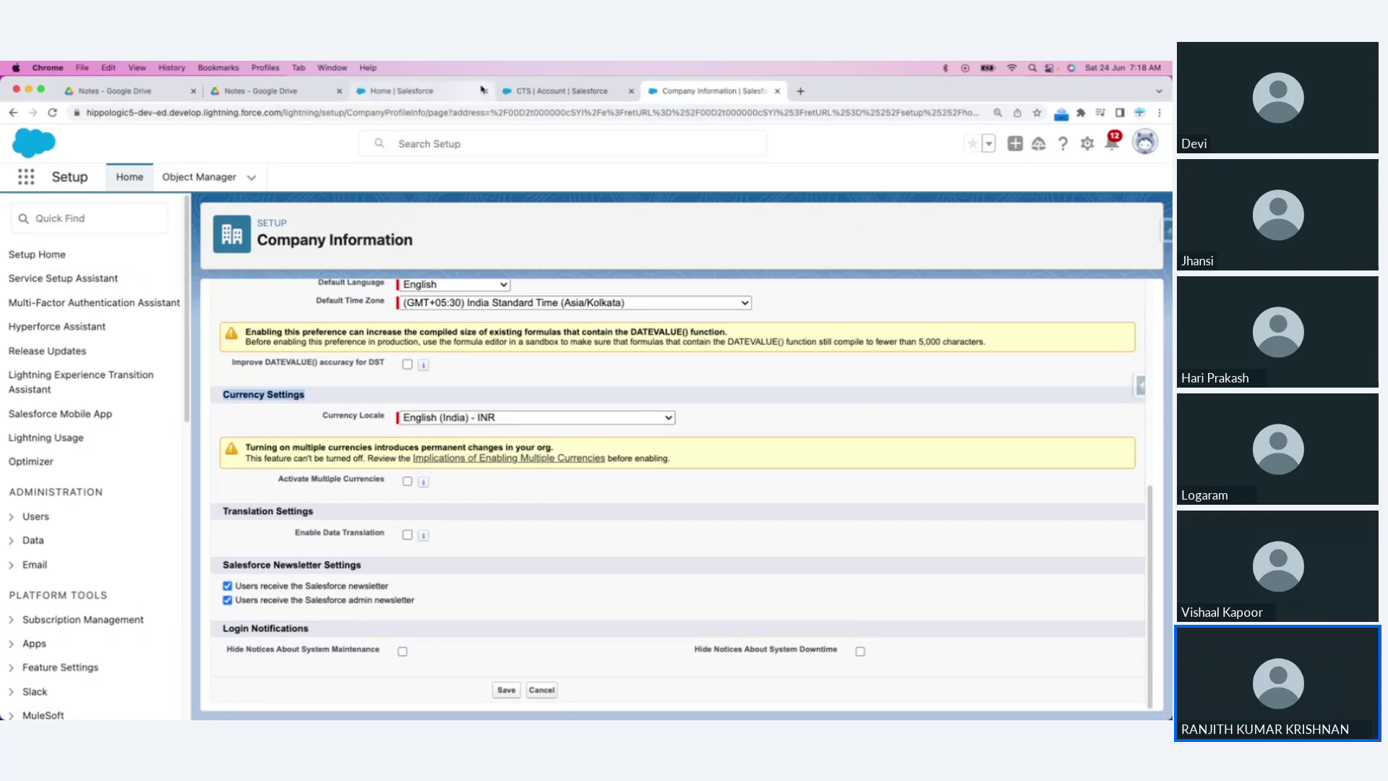
Step: Return to the CTS account record and open the list of recently viewed accounts
click(539, 97)
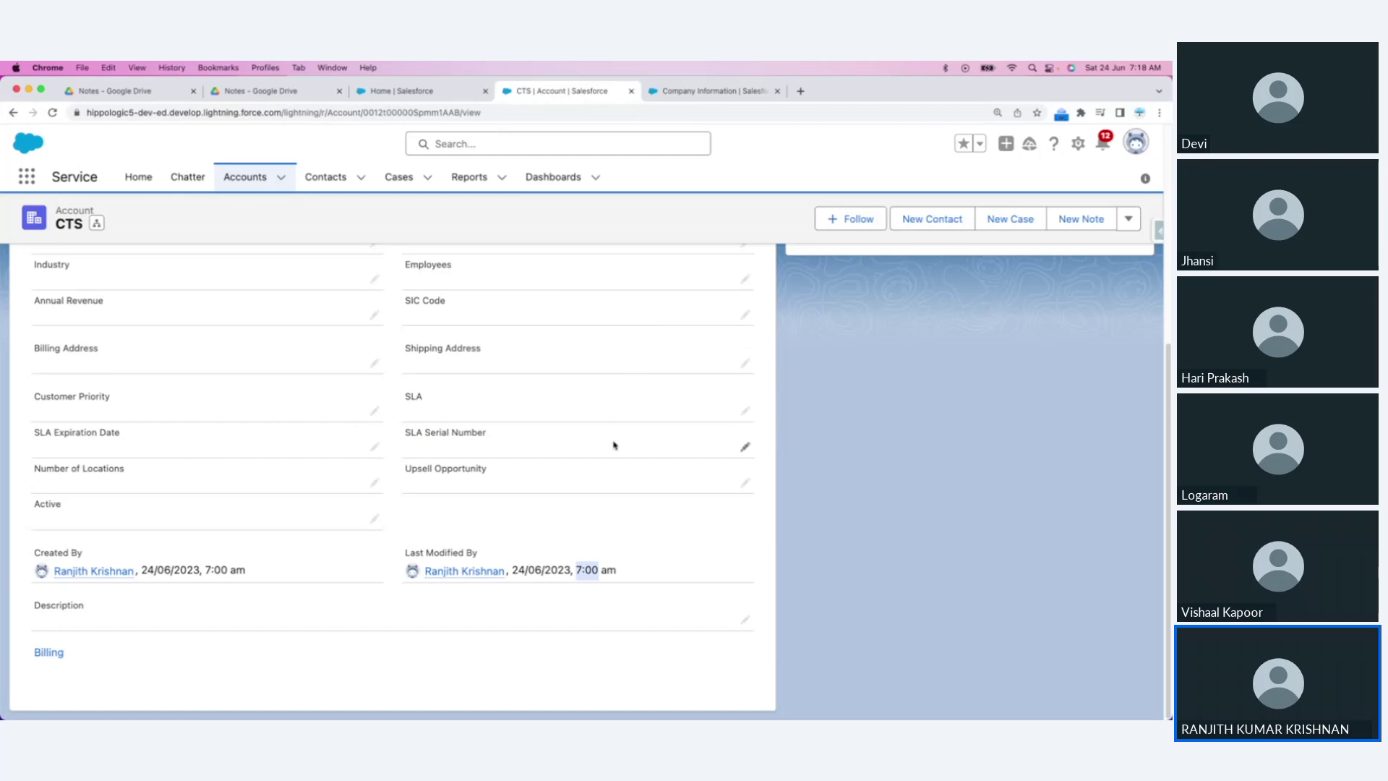
scroll(613, 445, up, 3)
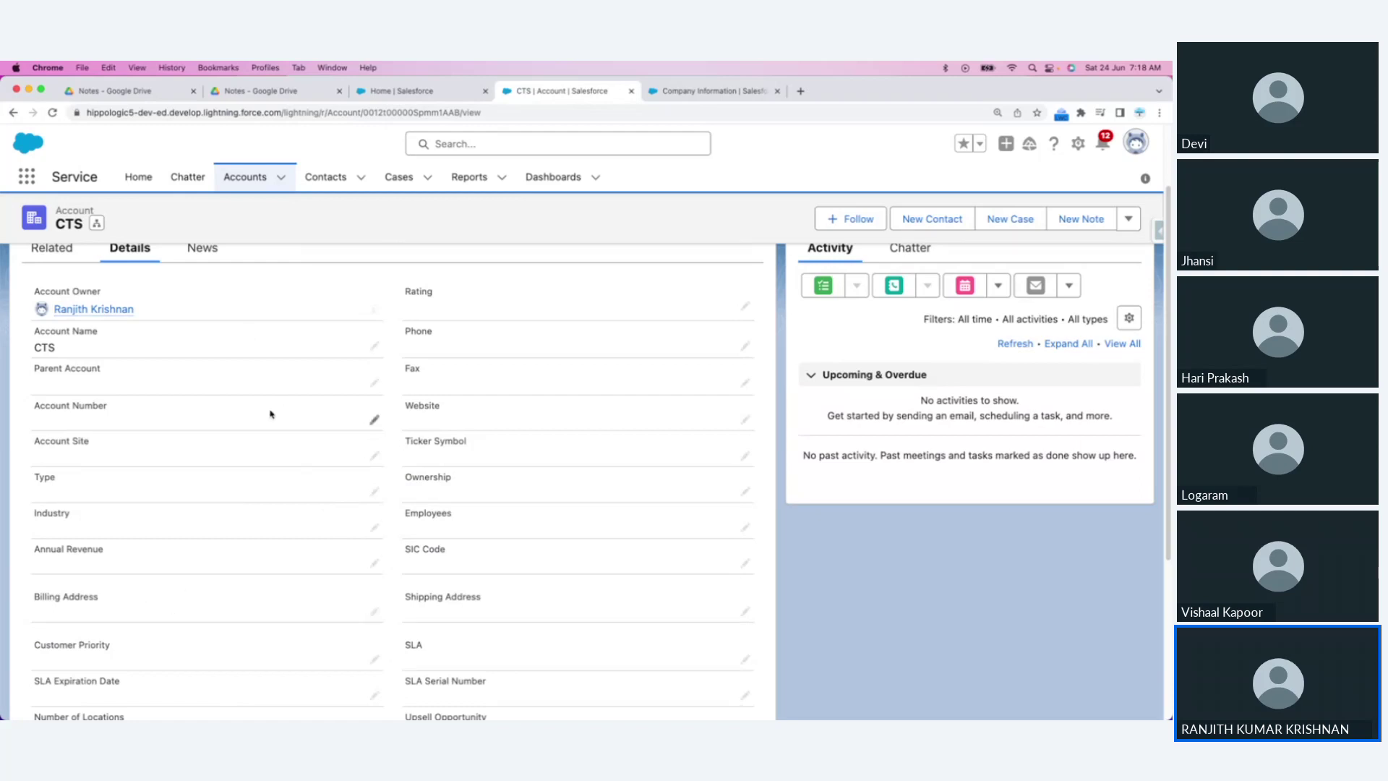
scroll(272, 361, up, 2)
click(243, 177)
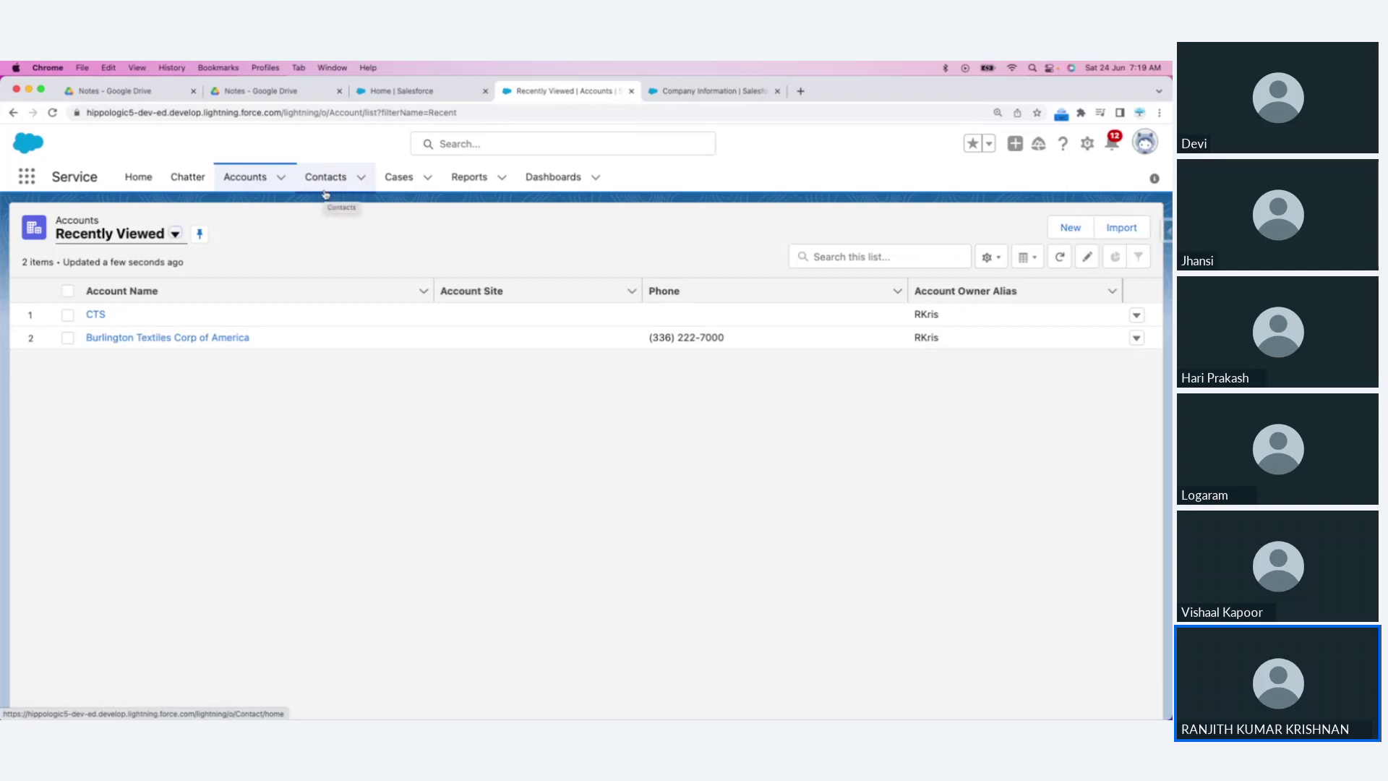
Step: Switch to Light Notepad and write "Tab" below the Default Time Zone note
key(super+Tab)
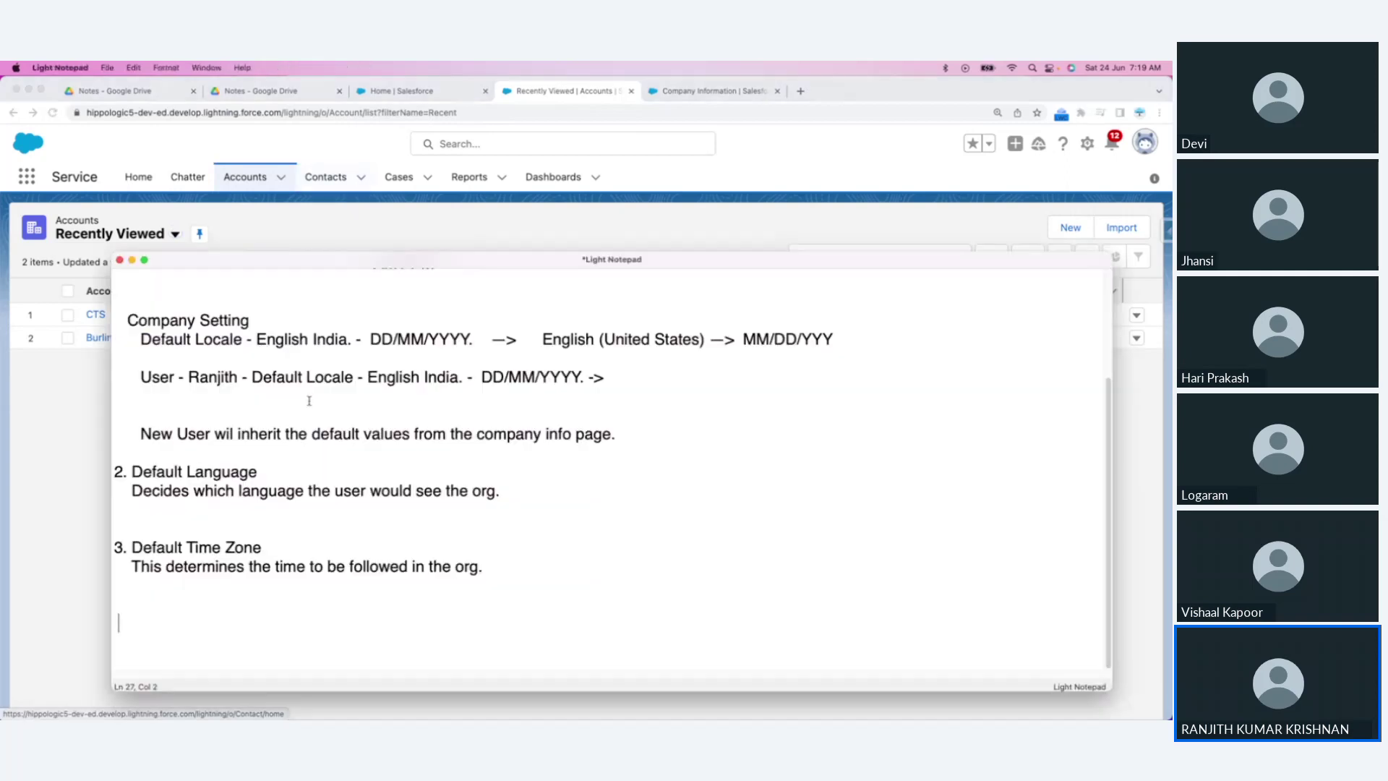
text(Tab)
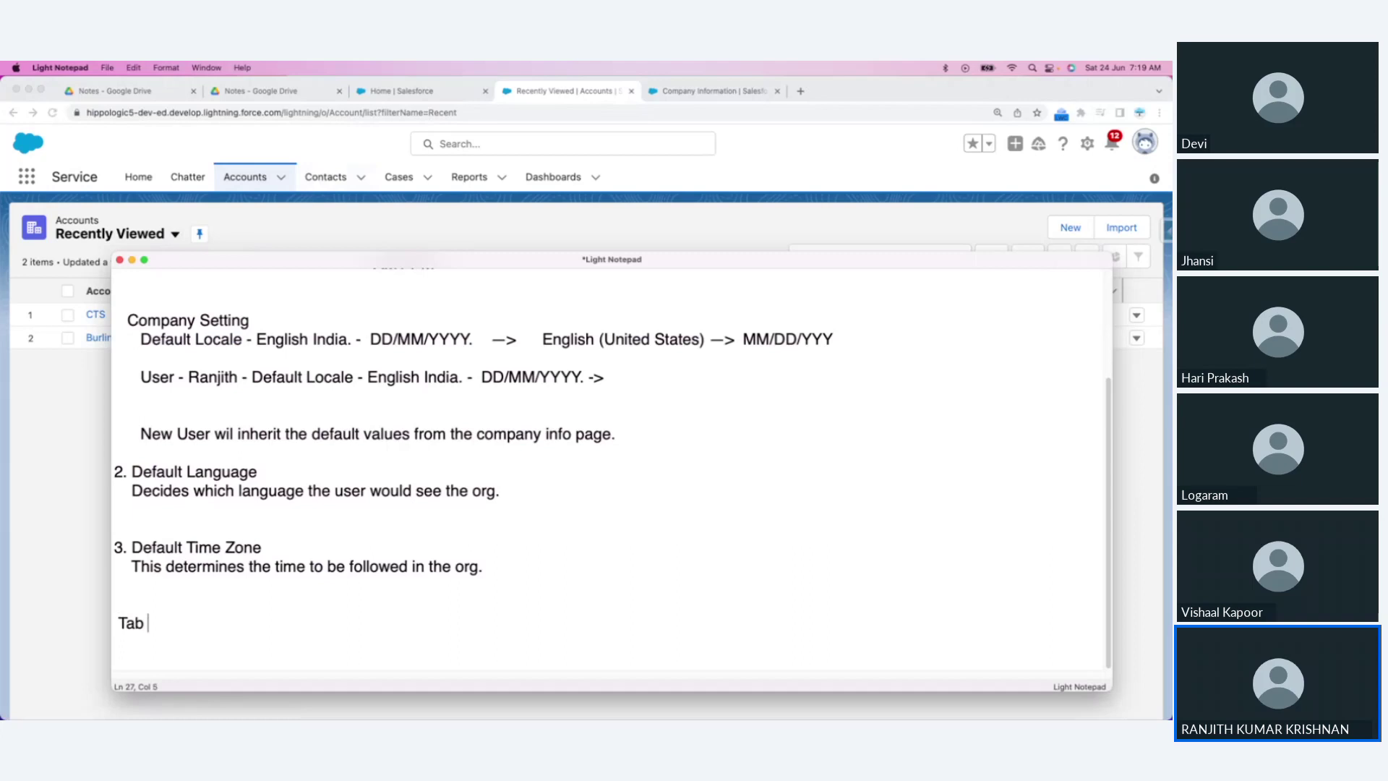
key(super+Tab)
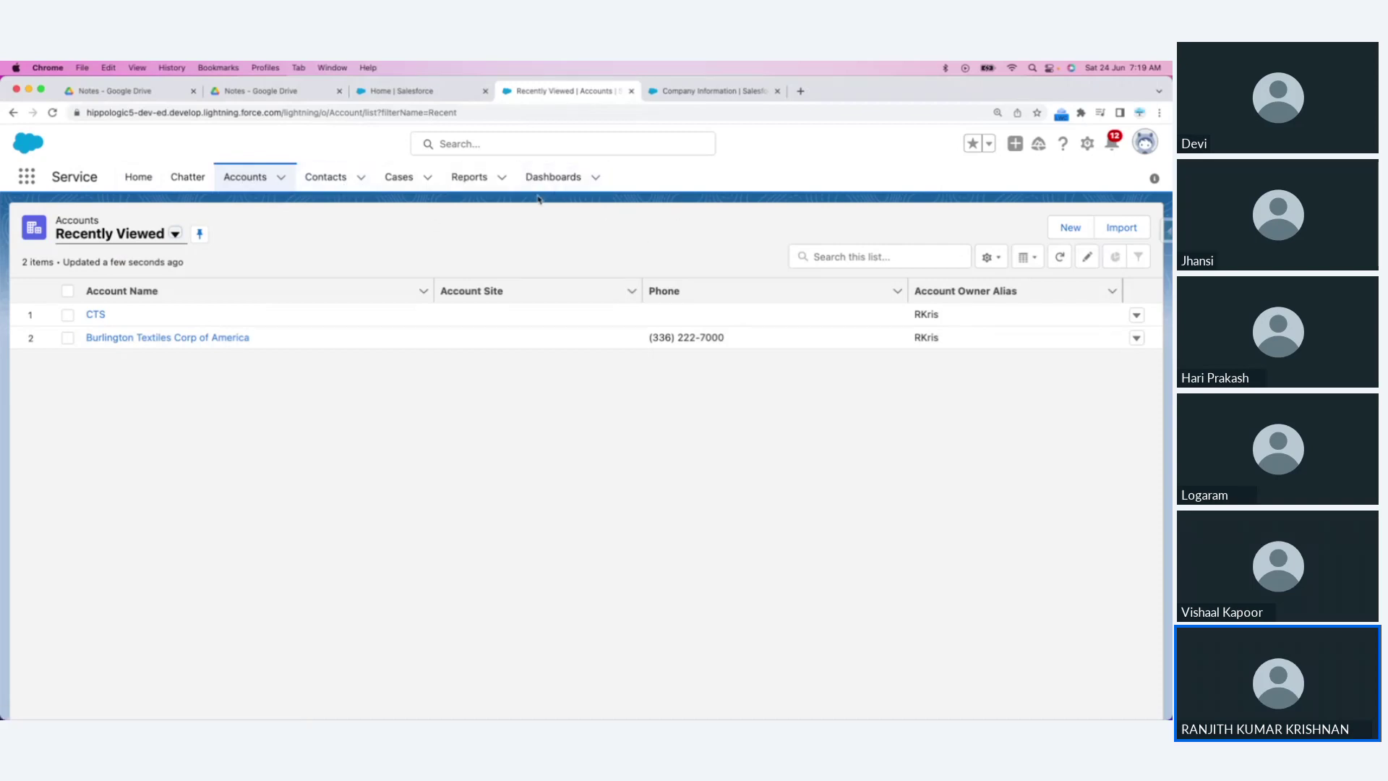
key(super+Tab)
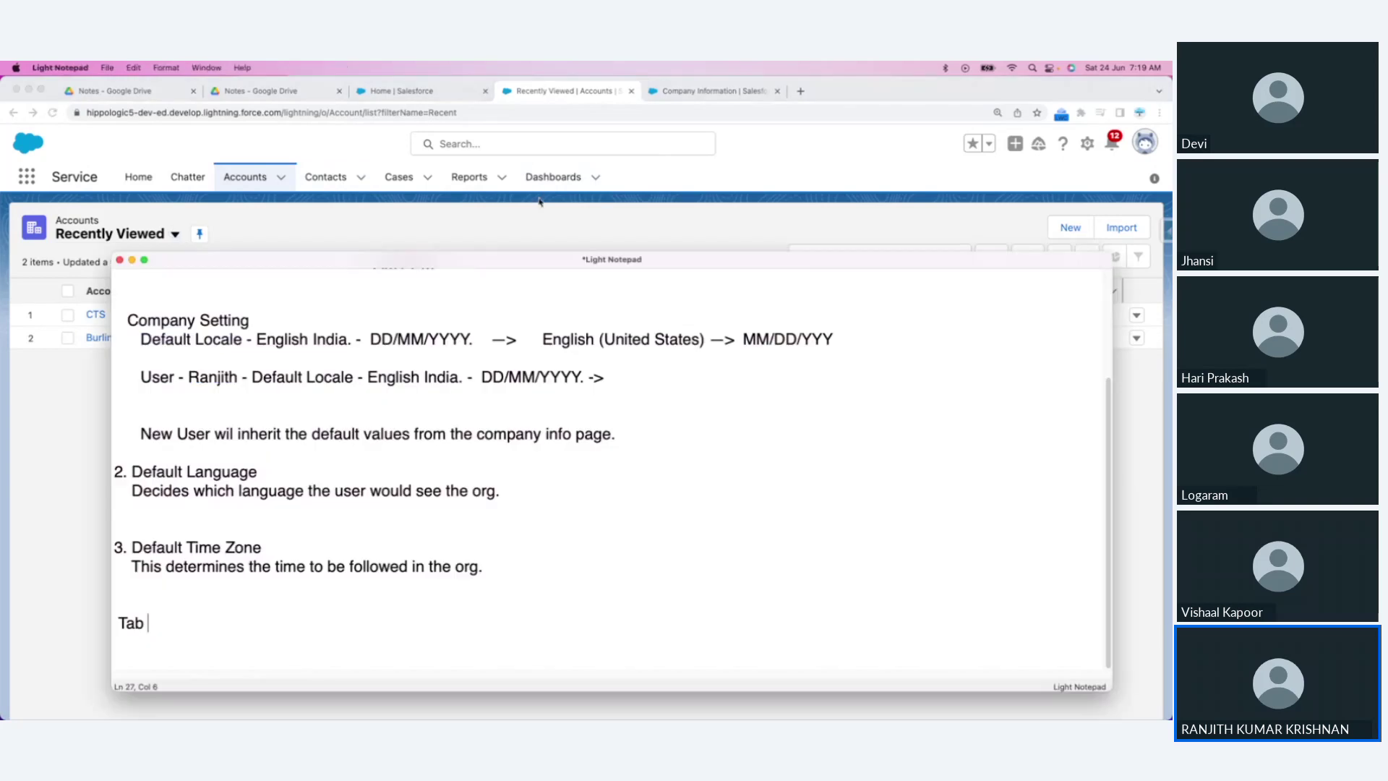
Step: Switch to Chrome and open the details of the Burlington Textiles Corp of America account
click(692, 87)
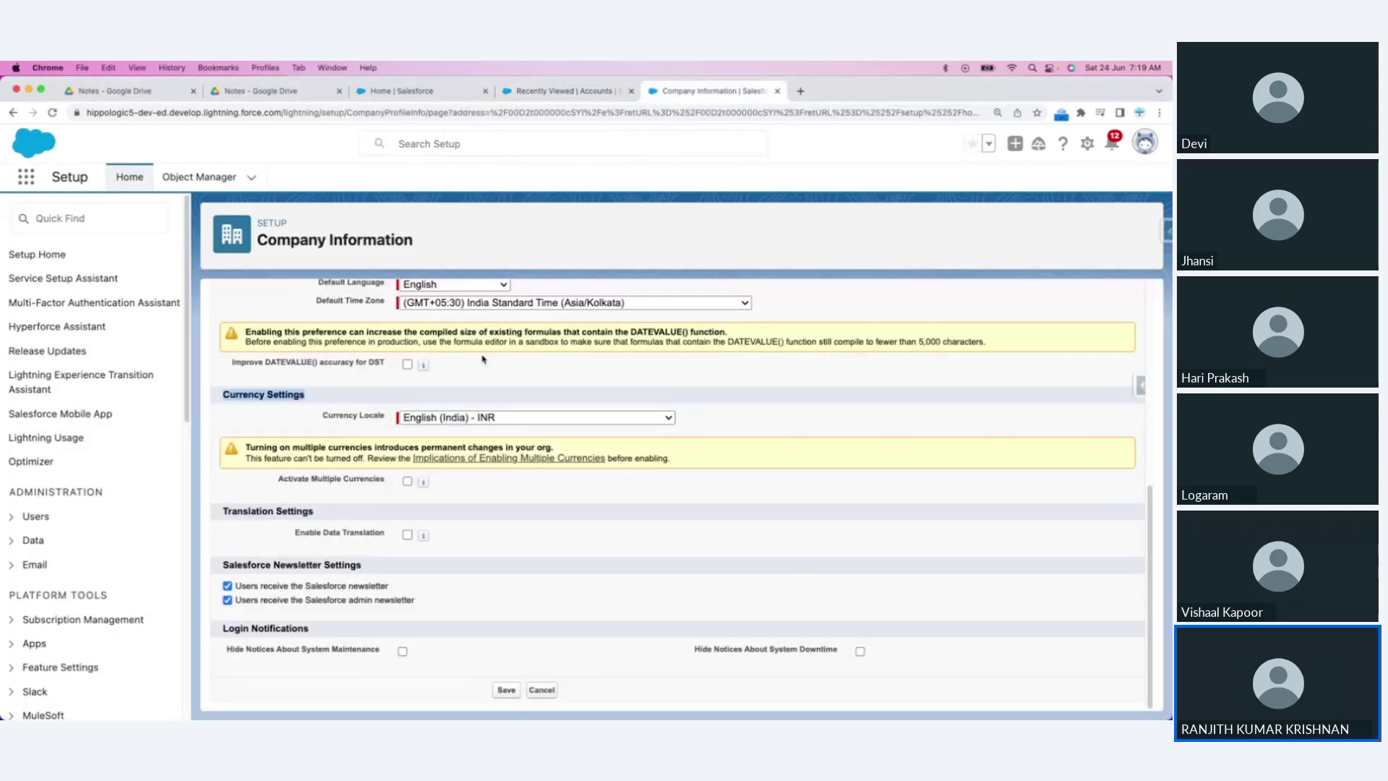
key(super+Tab)
click(433, 93)
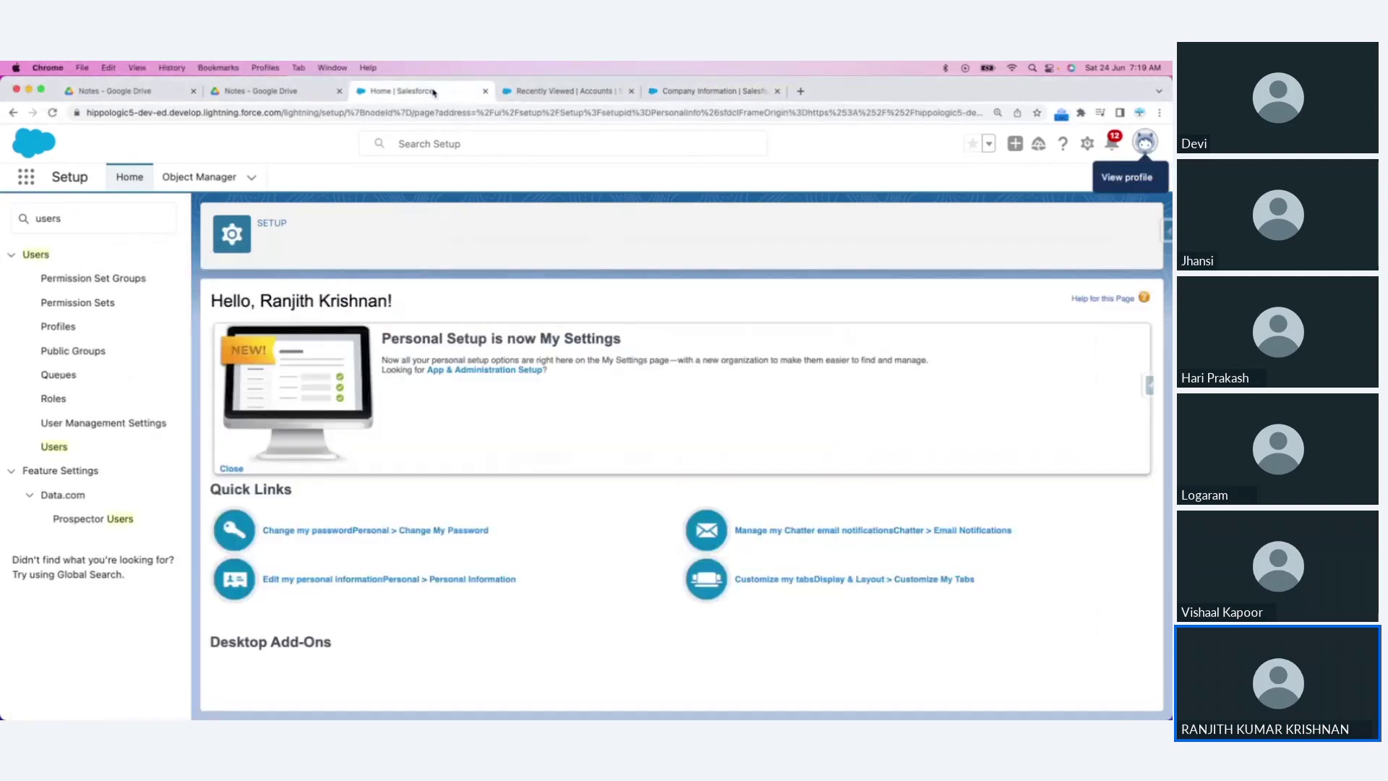
click(576, 93)
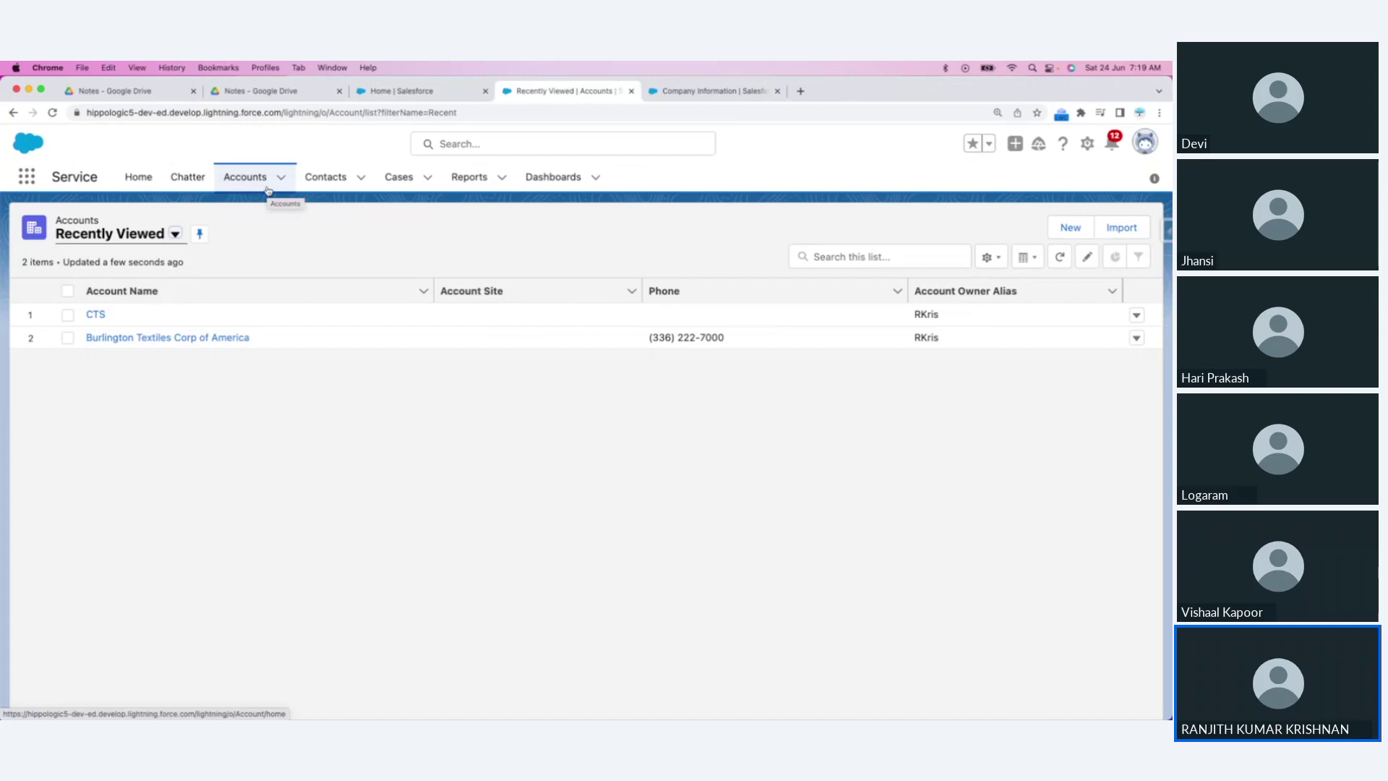
click(206, 338)
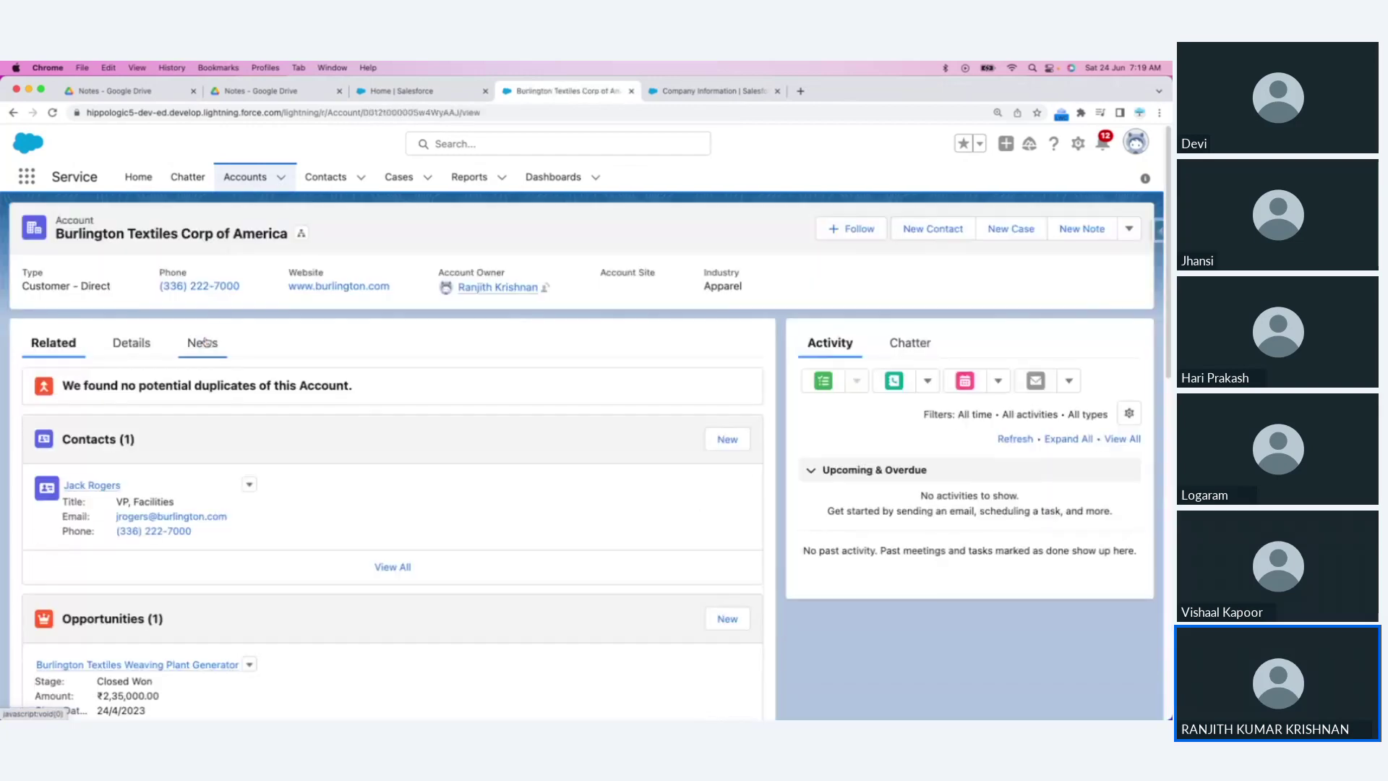
click(131, 342)
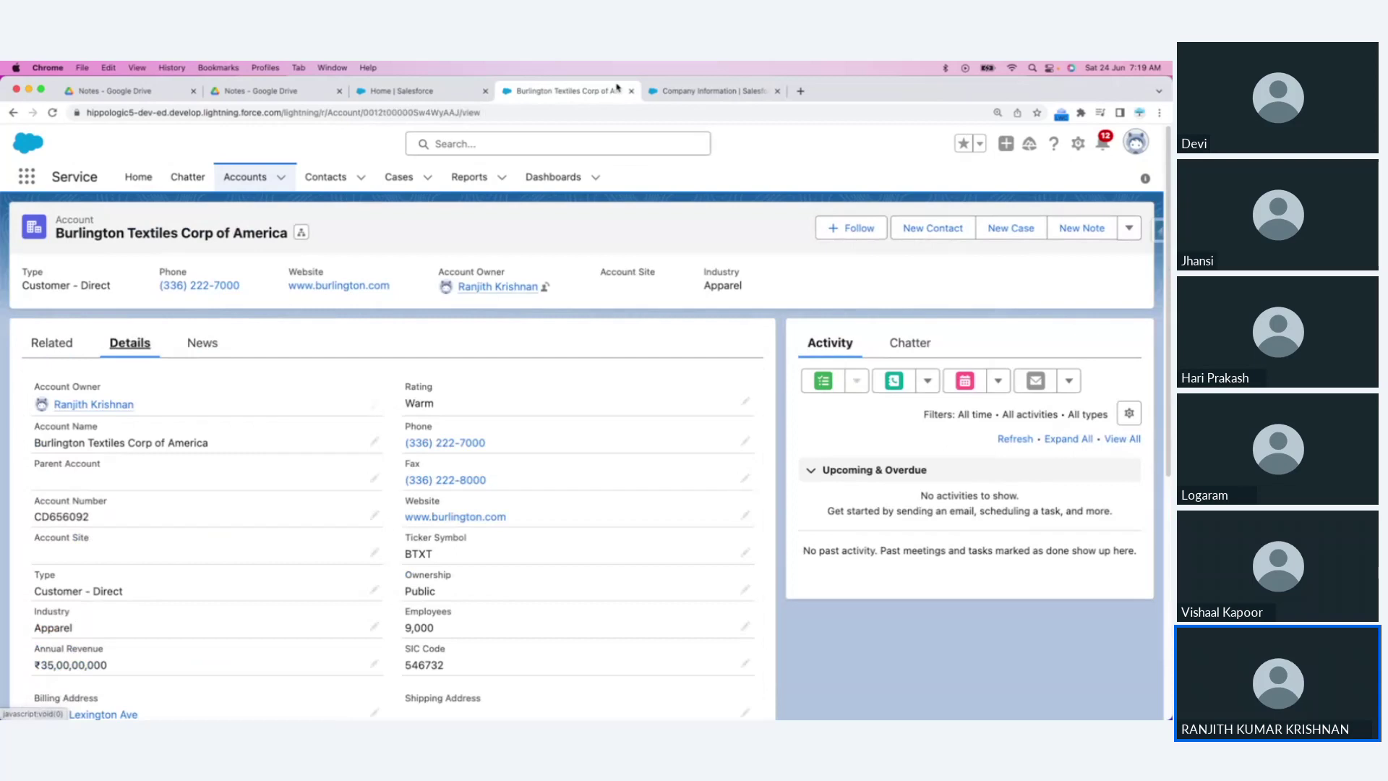
Step: Check the company currency settings against the account record, highlighting its Annual Revenue and its Created By date and time
click(674, 92)
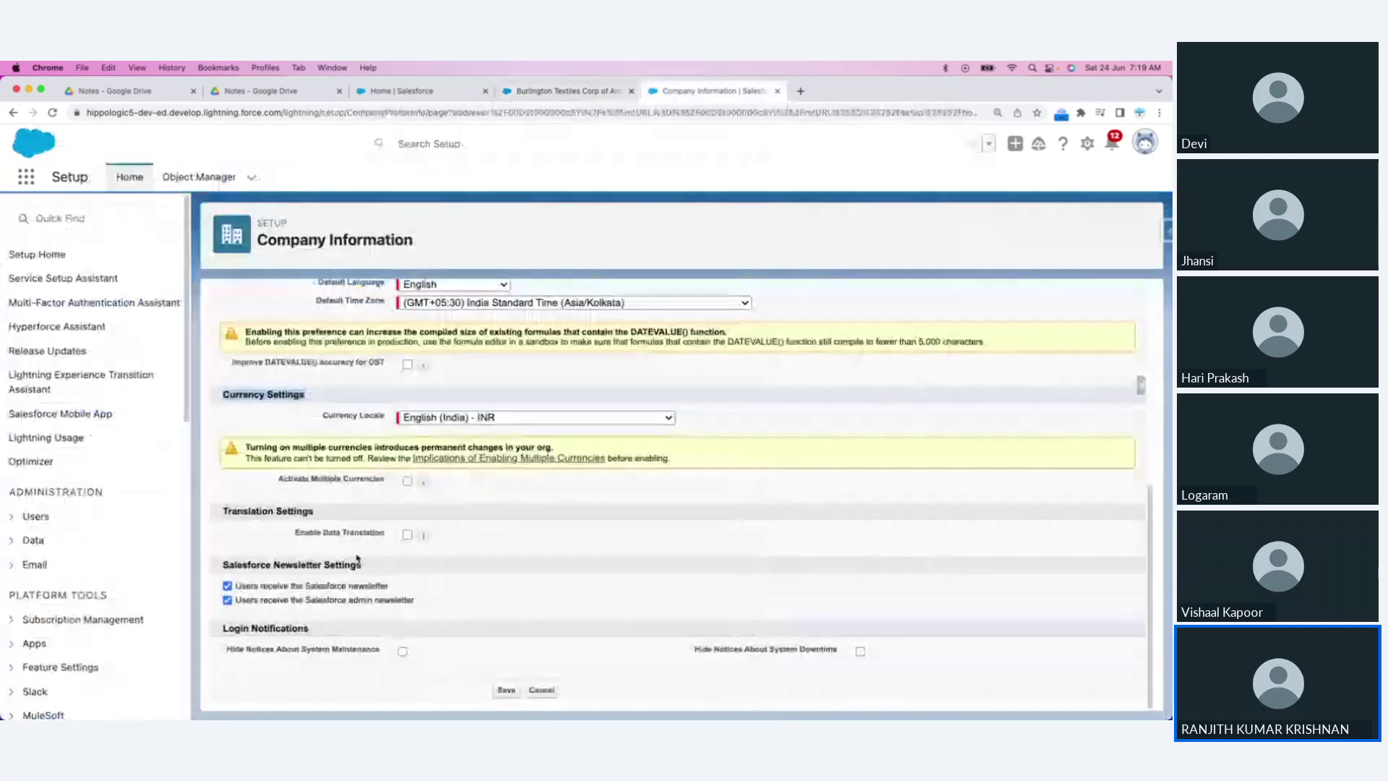
click(554, 93)
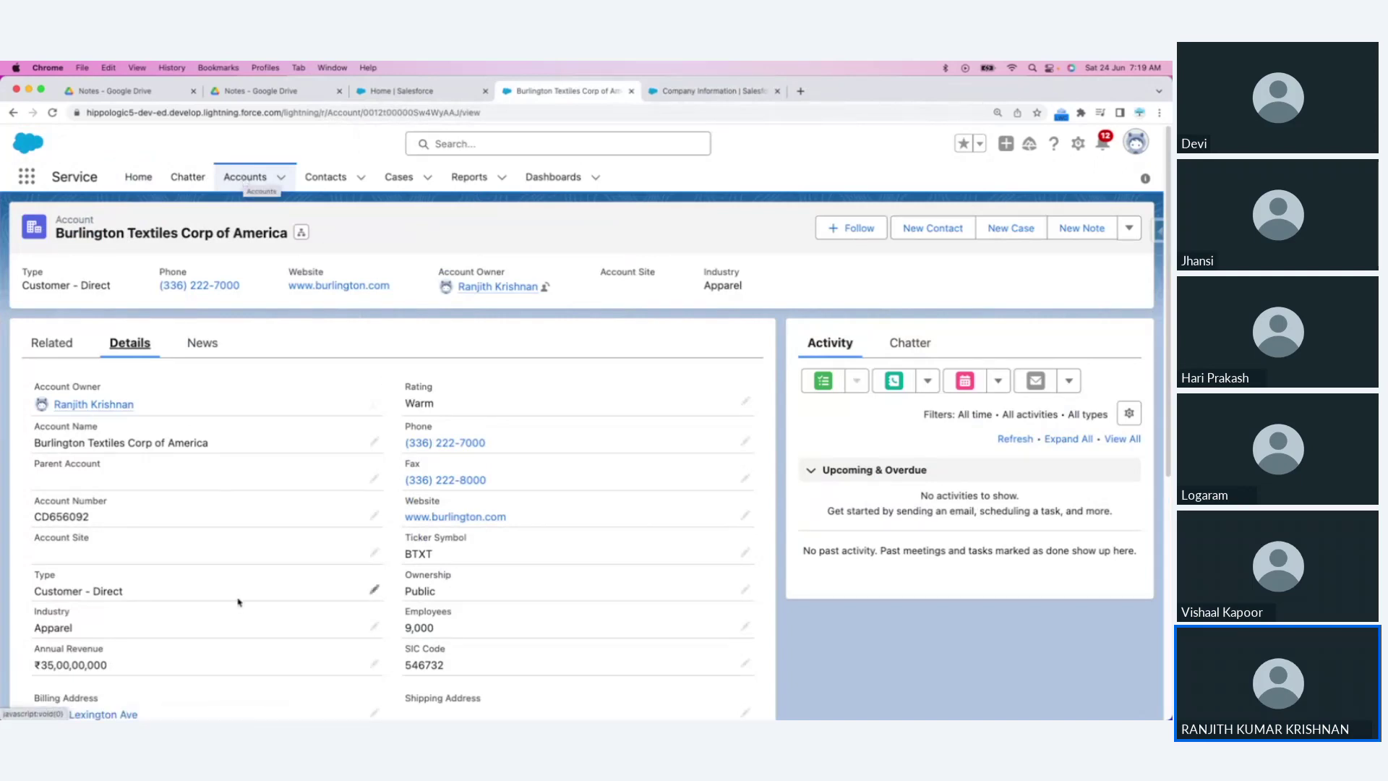
scroll(228, 608, down, 2)
scroll(228, 608, down, 5)
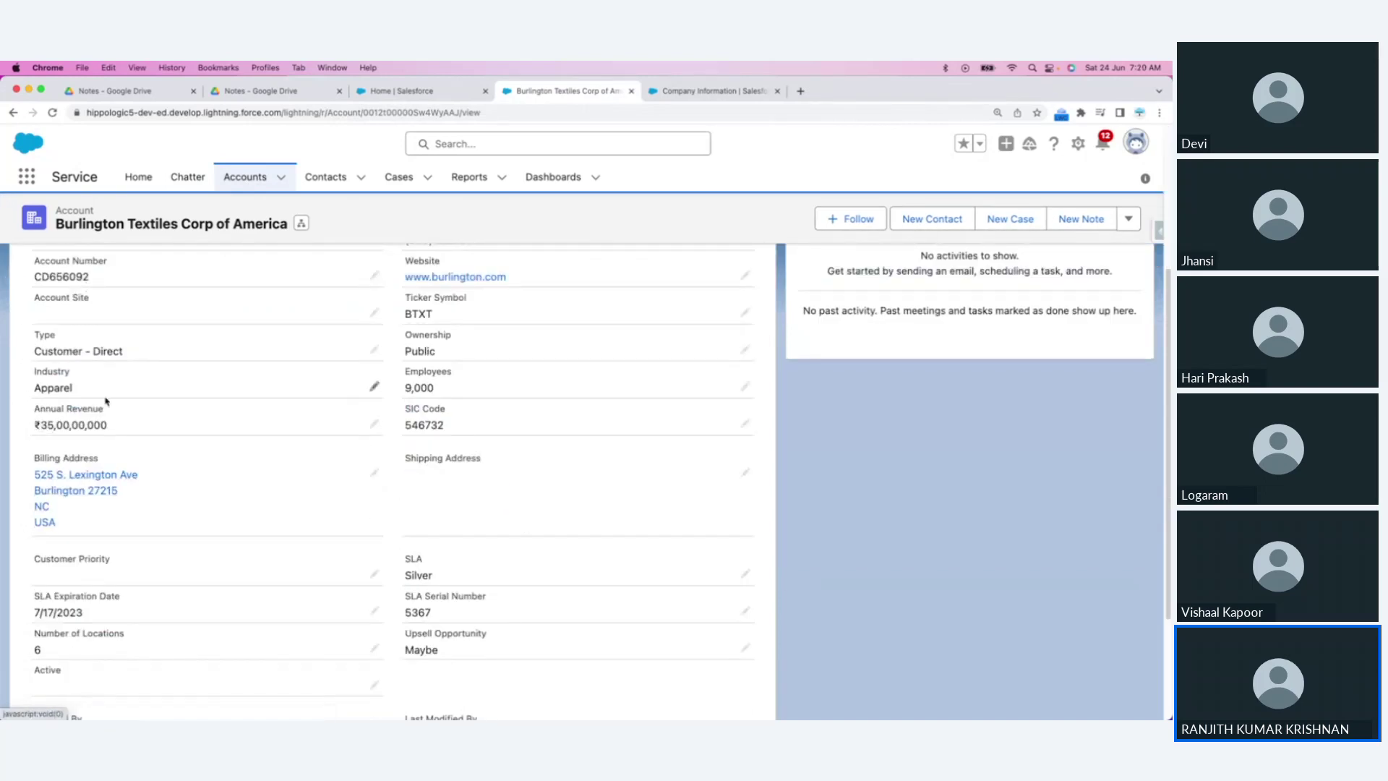
drag(36, 425, 146, 425)
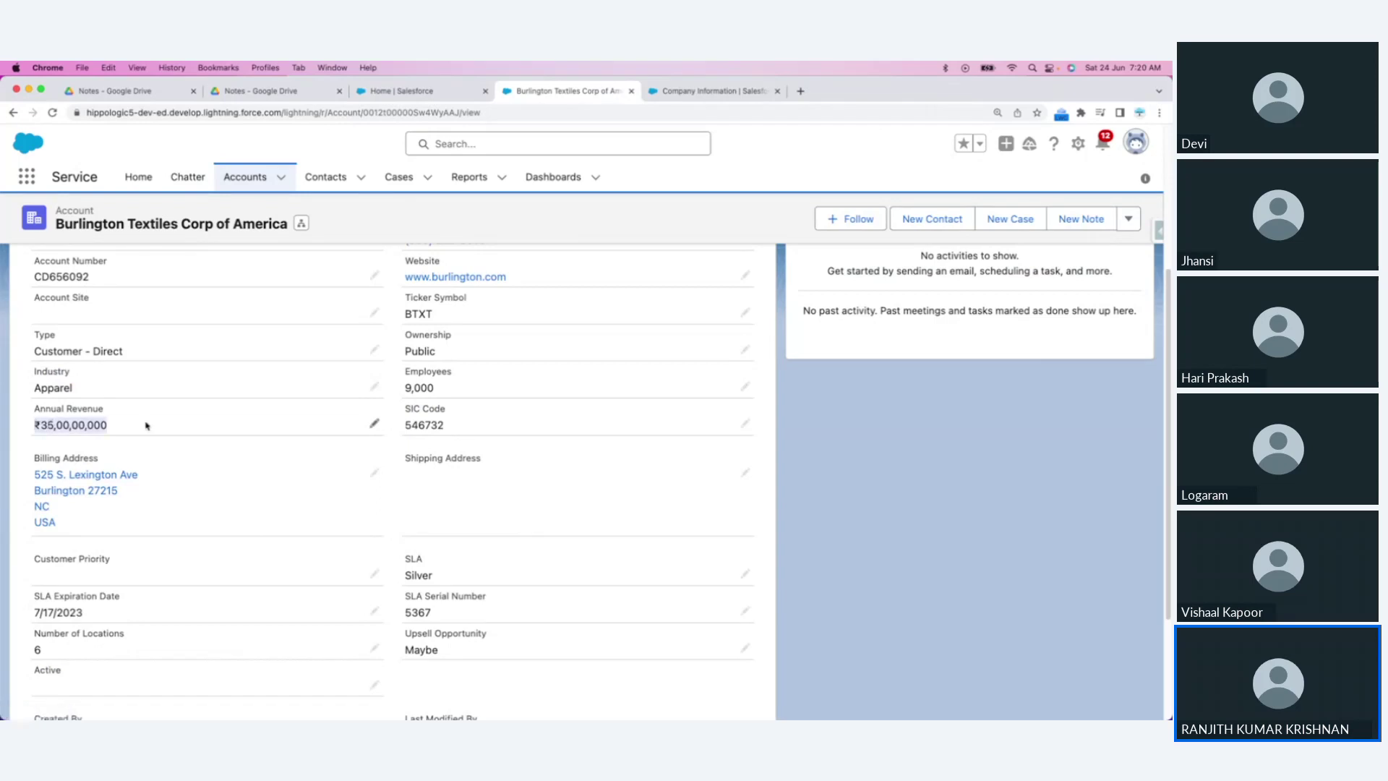
scroll(325, 569, down, 4)
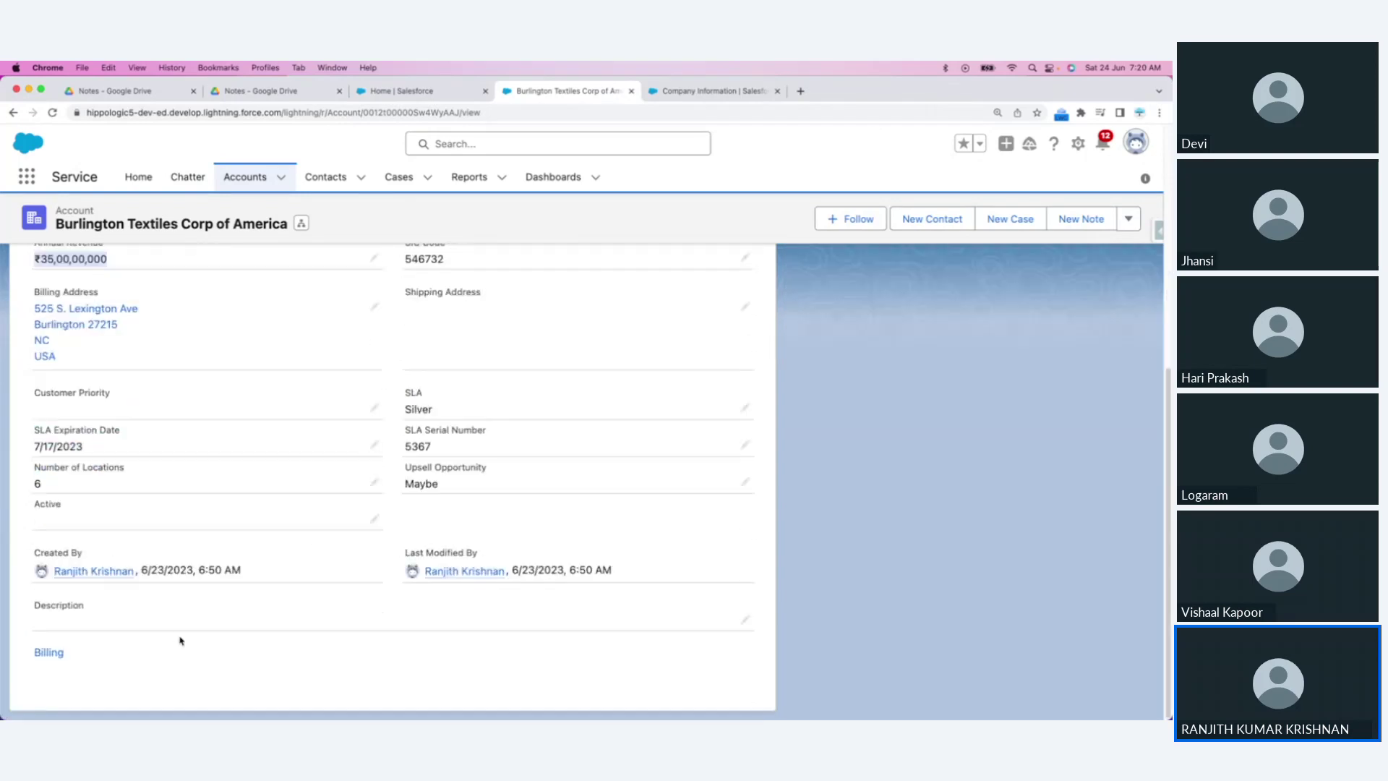
drag(138, 570, 313, 573)
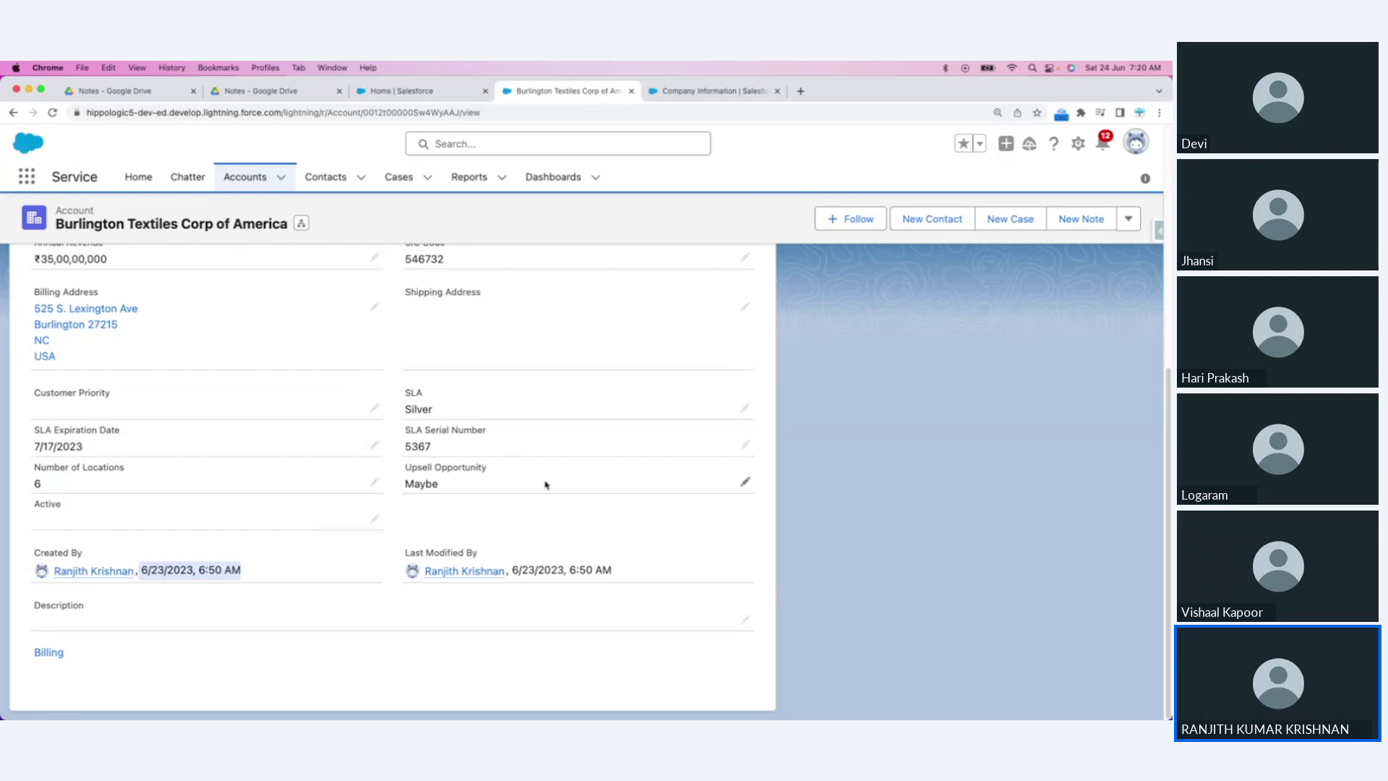
click(190, 581)
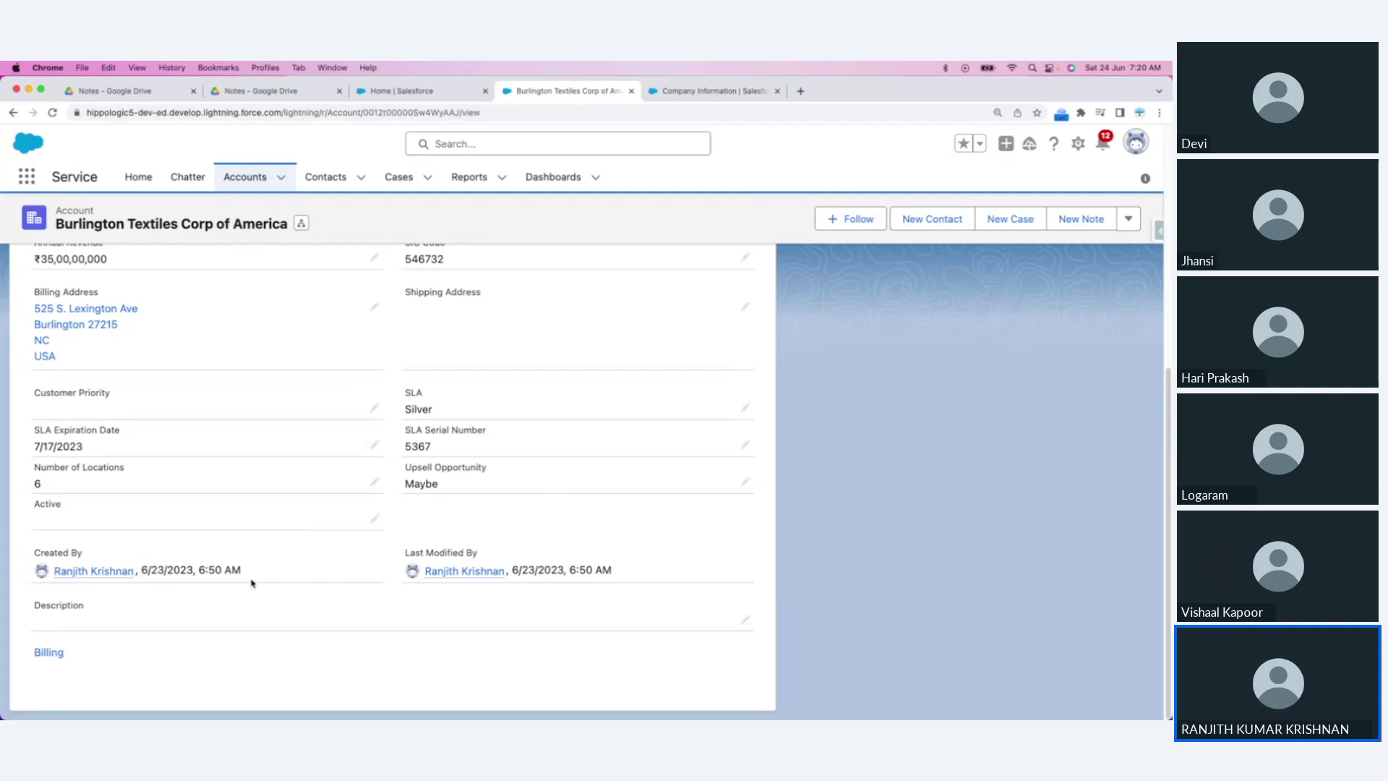
Step: Highlight the Annual Revenue figure, its currency symbol and the account name on the Burlington Textiles record
scroll(262, 417, up, 4)
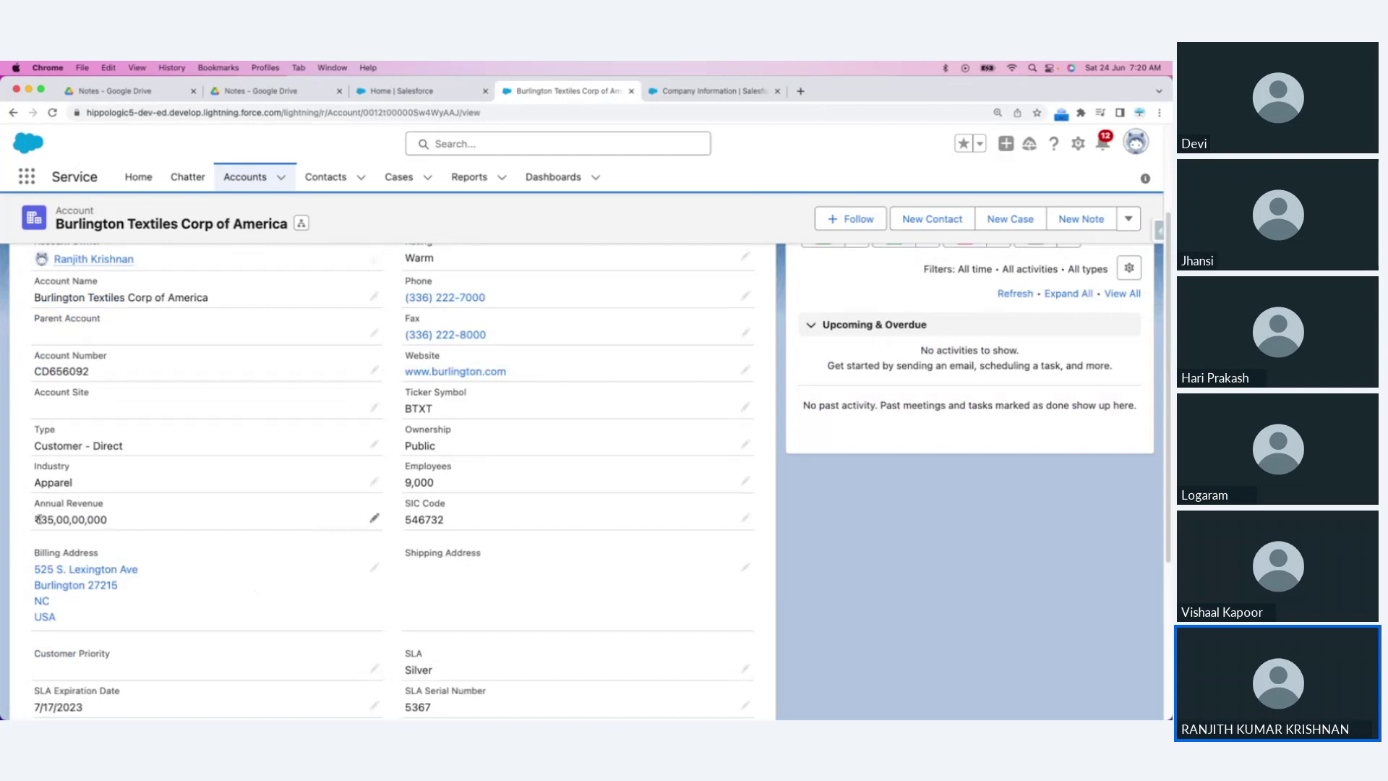
drag(38, 519, 138, 527)
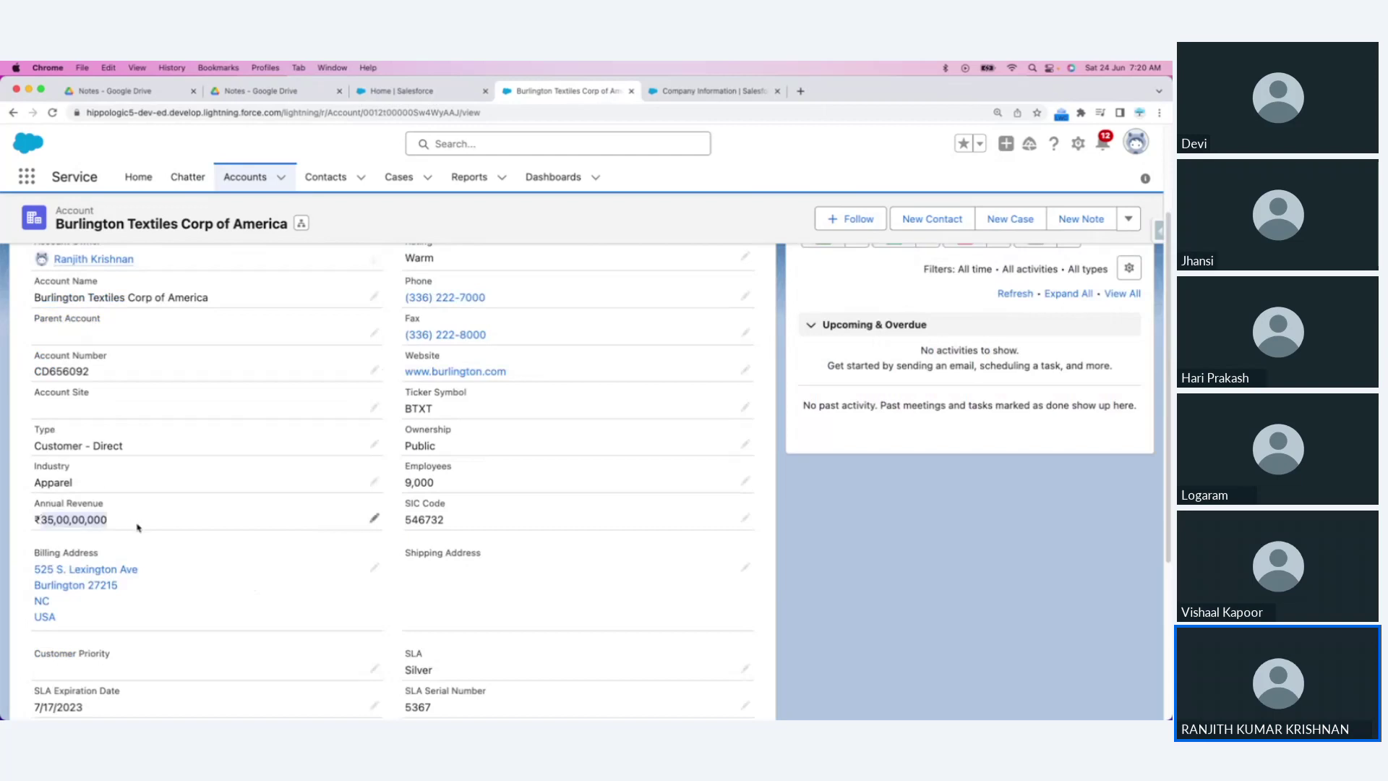
click(42, 519)
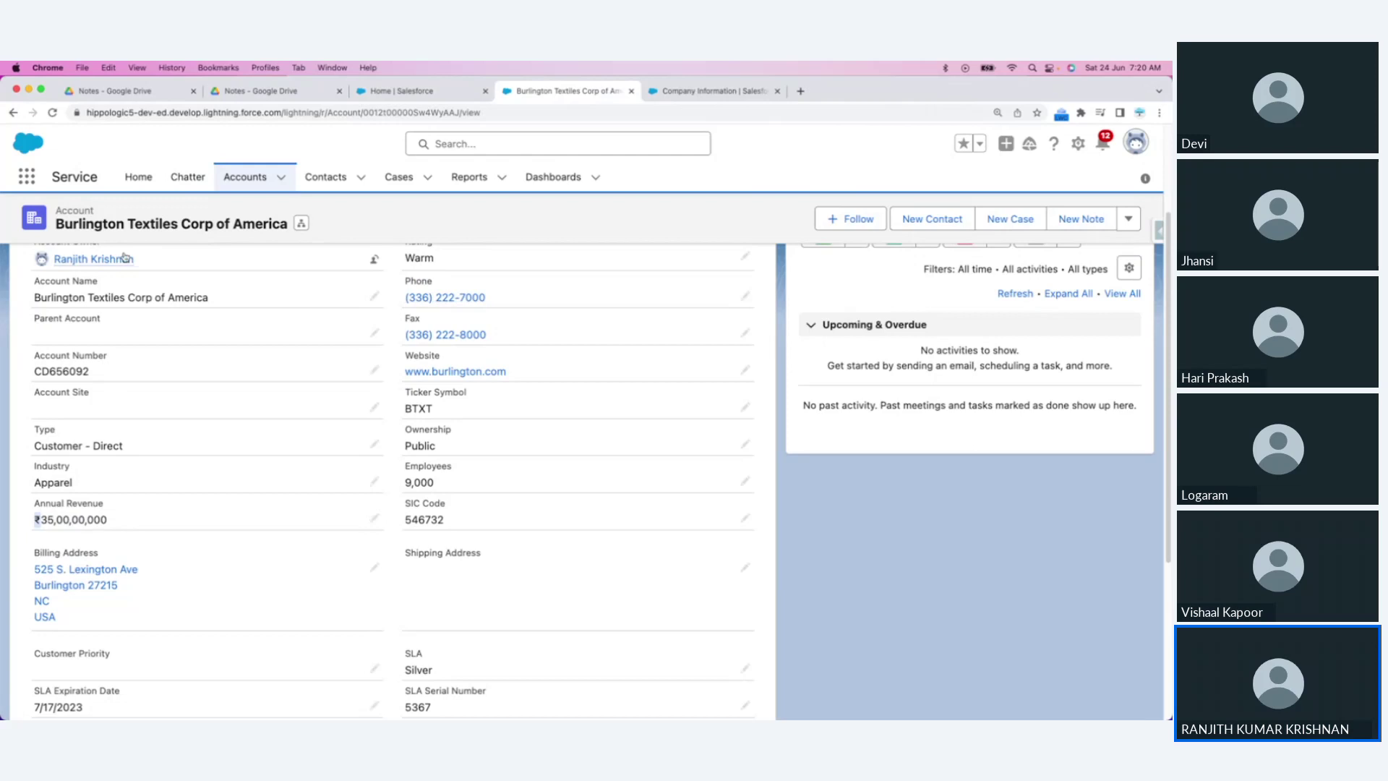
drag(55, 224, 288, 224)
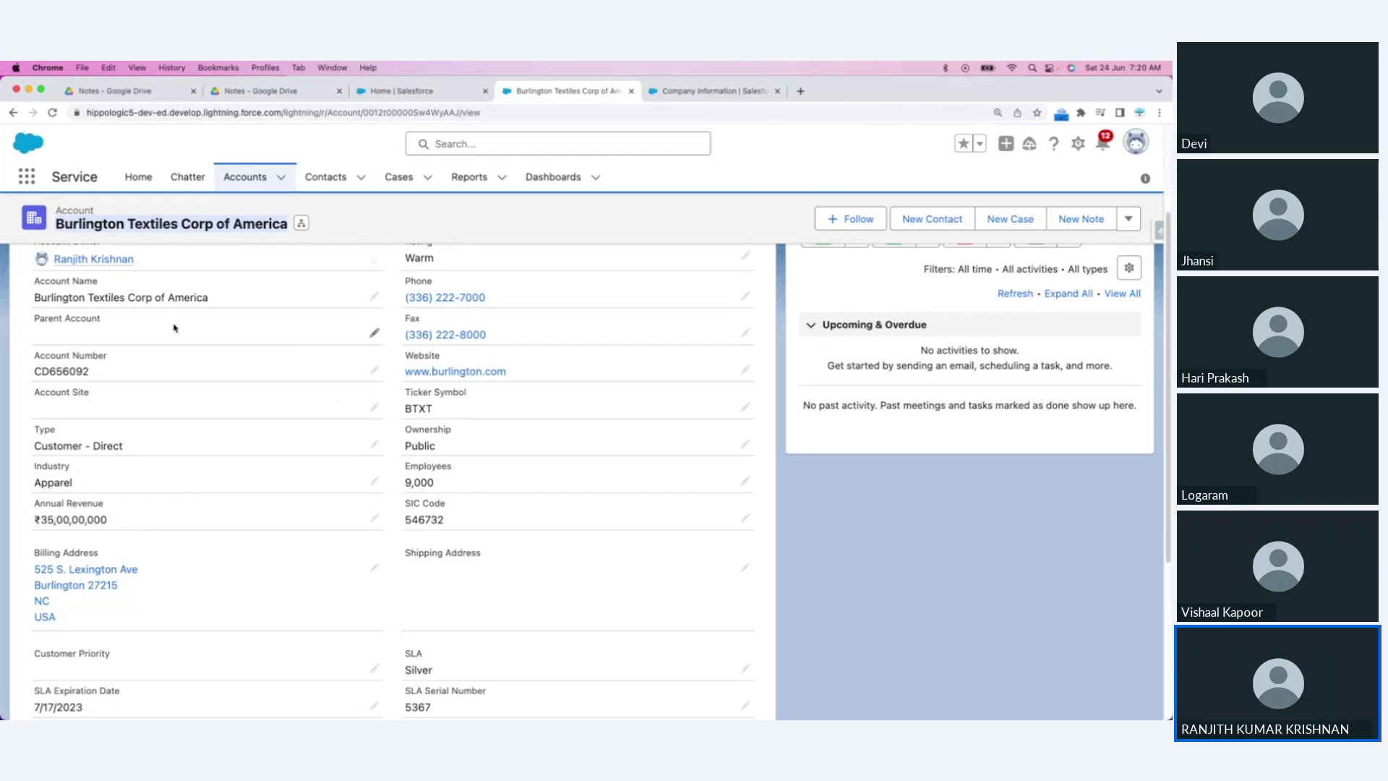
Step: Set the Burlington Textiles account's Annual Revenue to 350000009, save the record and highlight the amount
click(374, 518)
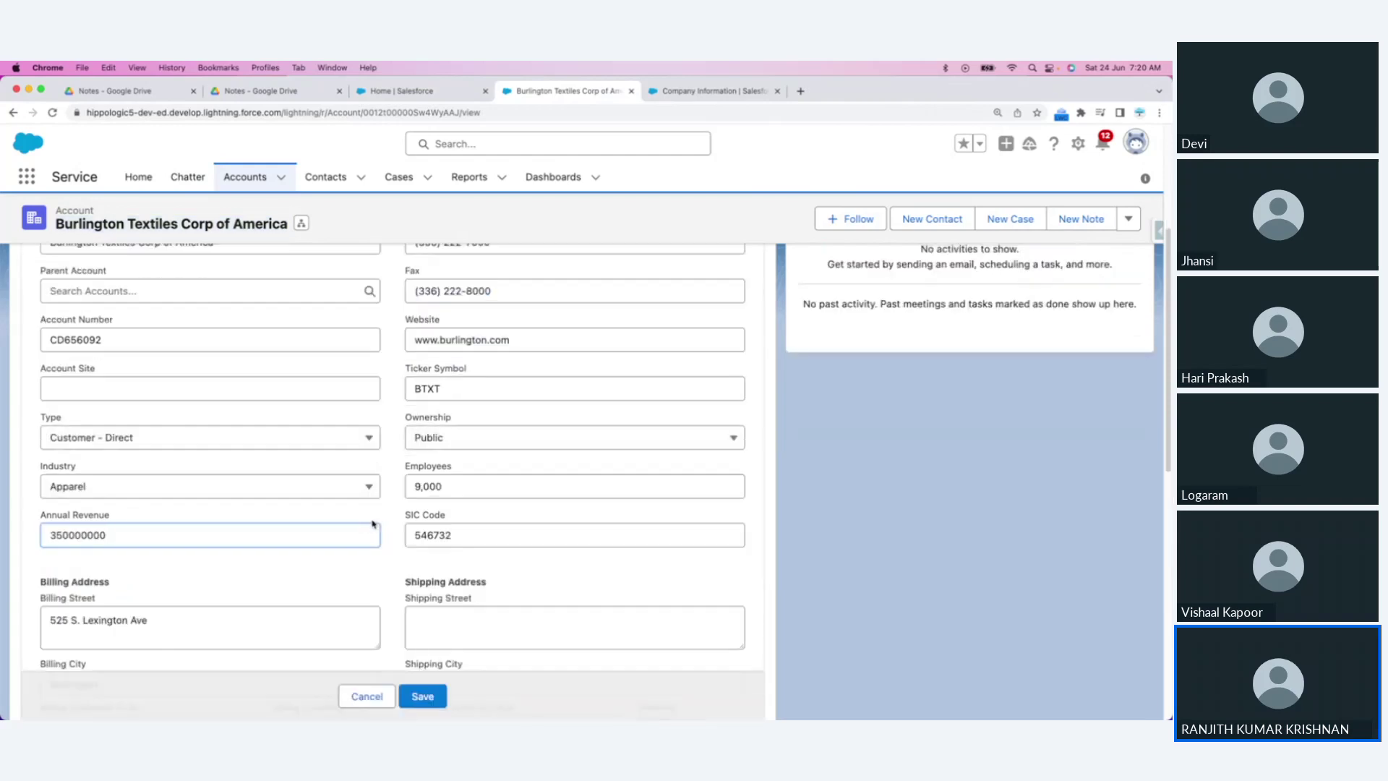
click(381, 695)
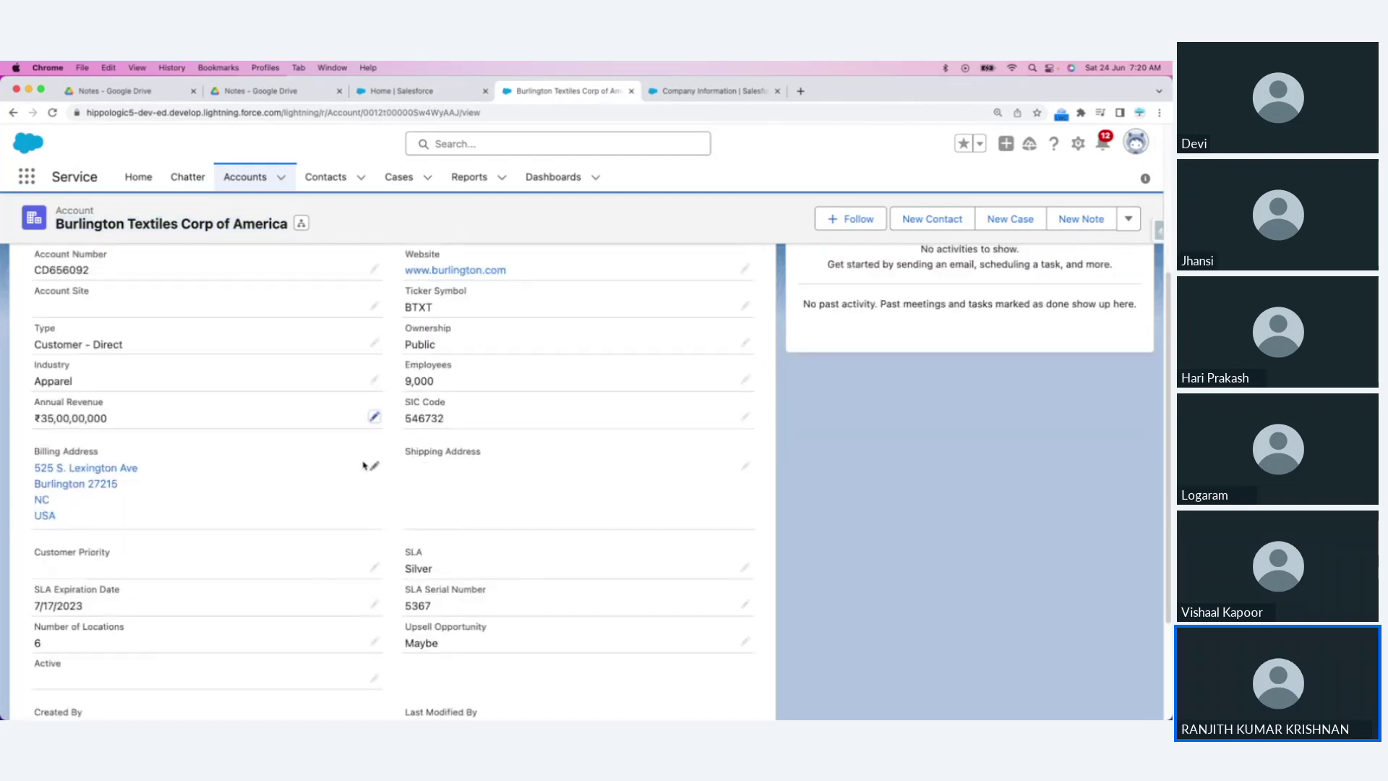
click(373, 419)
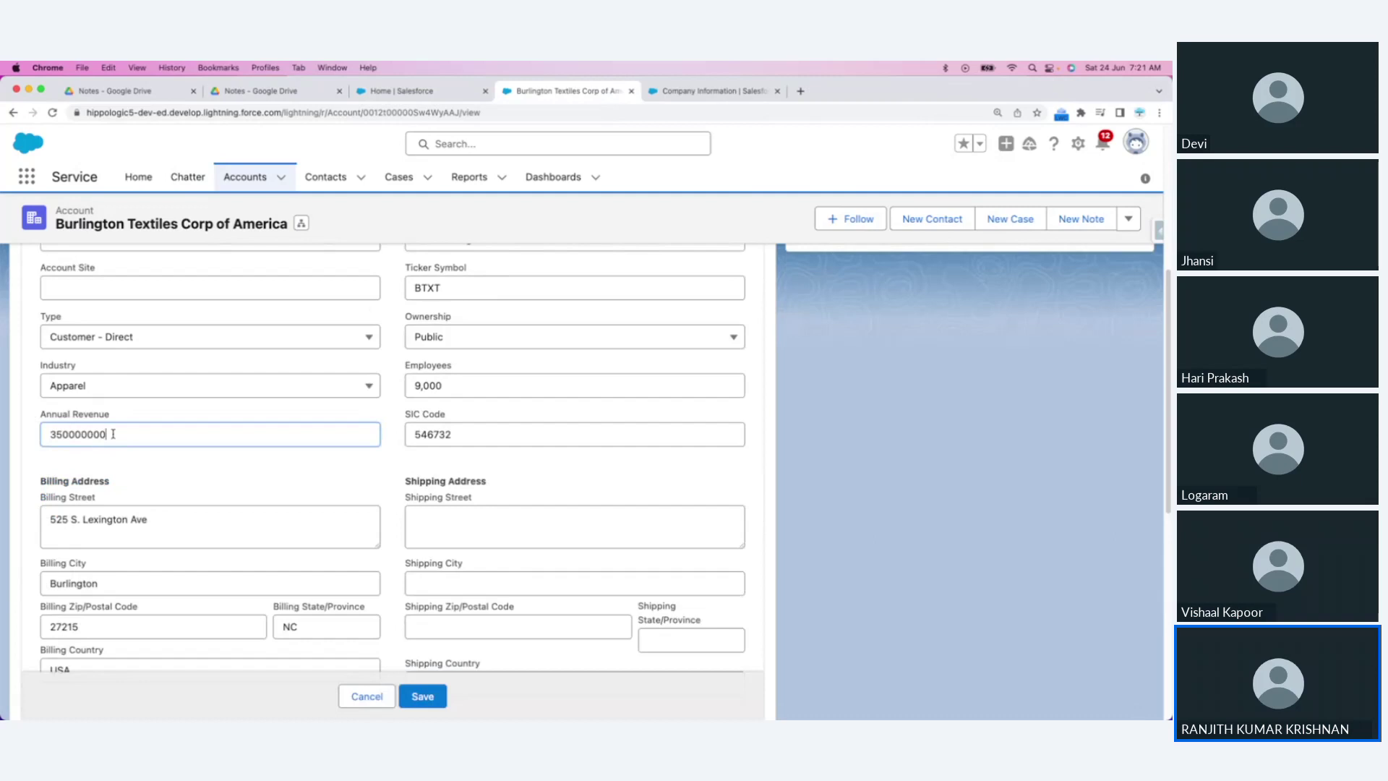
key(BackSpace)
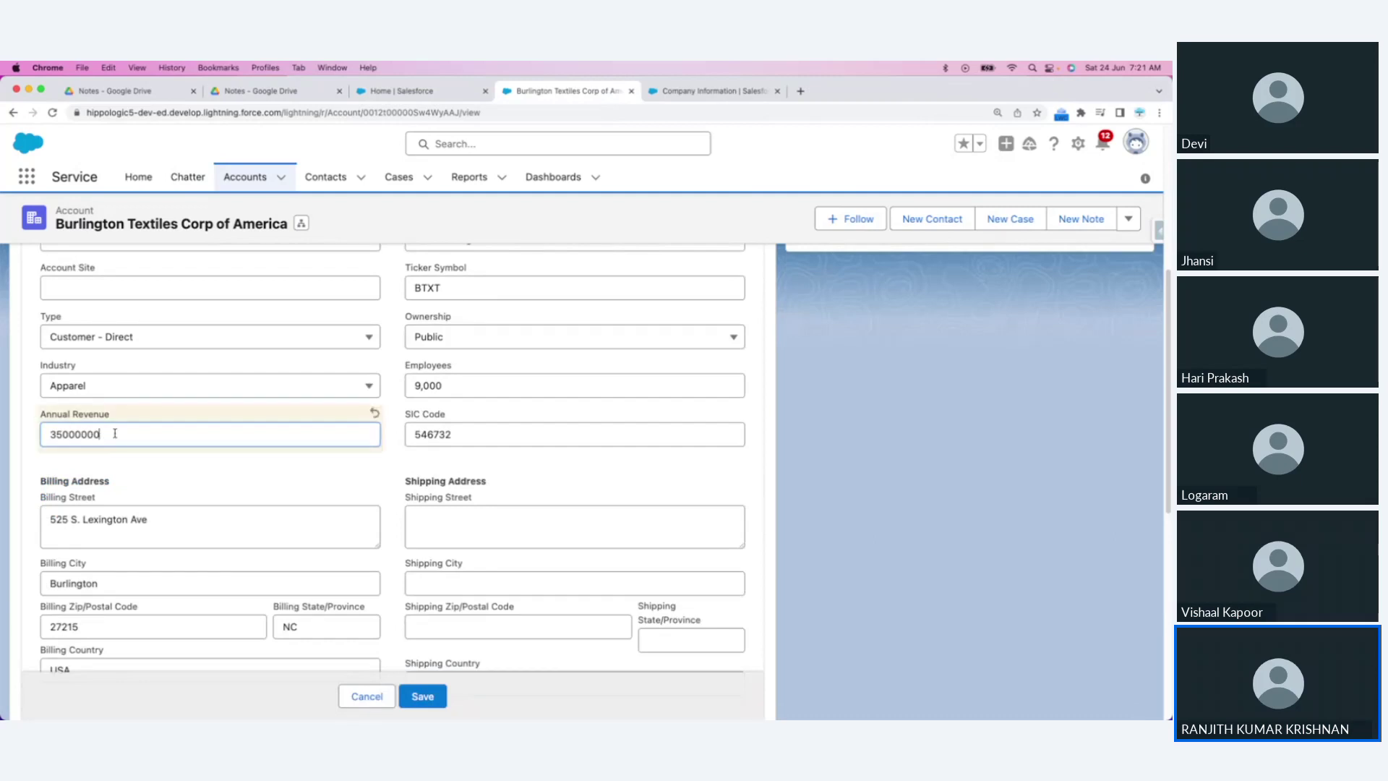
text(9)
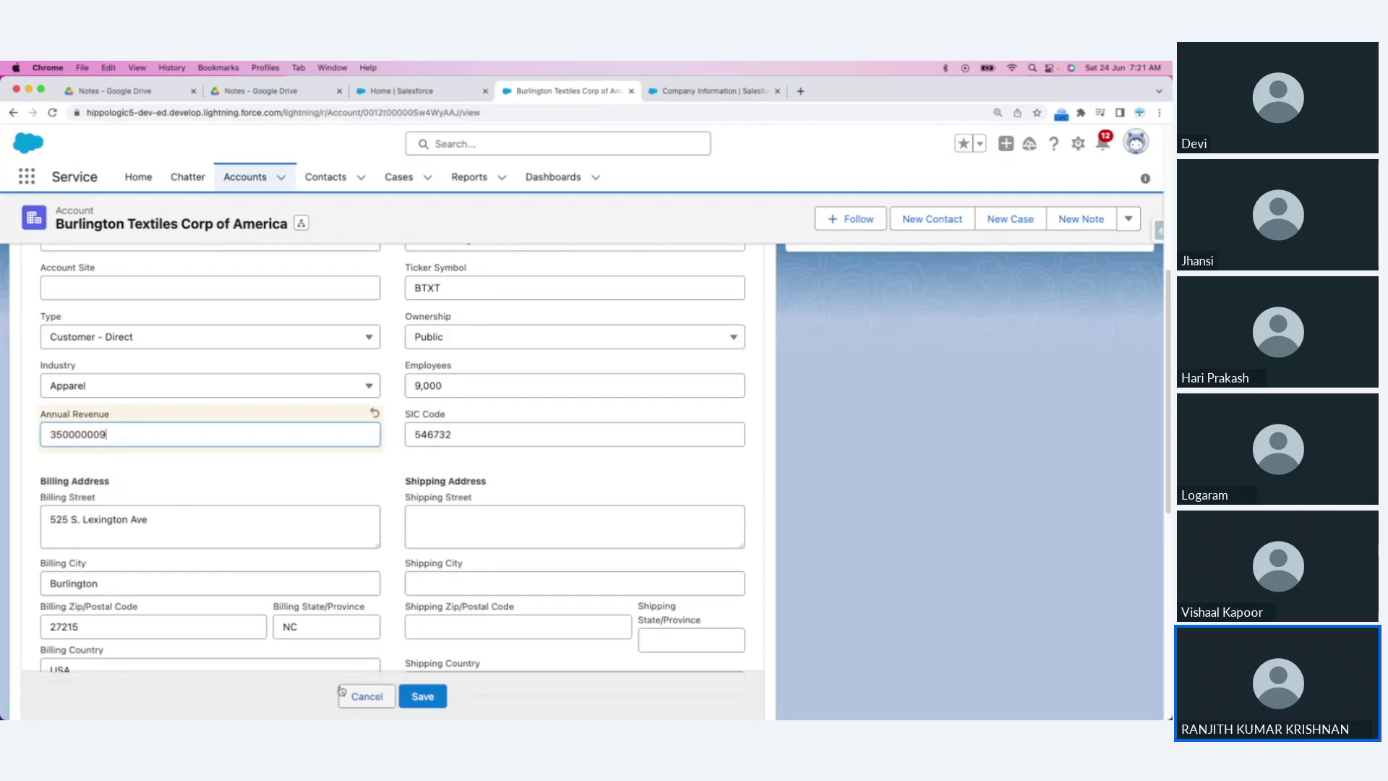
click(422, 698)
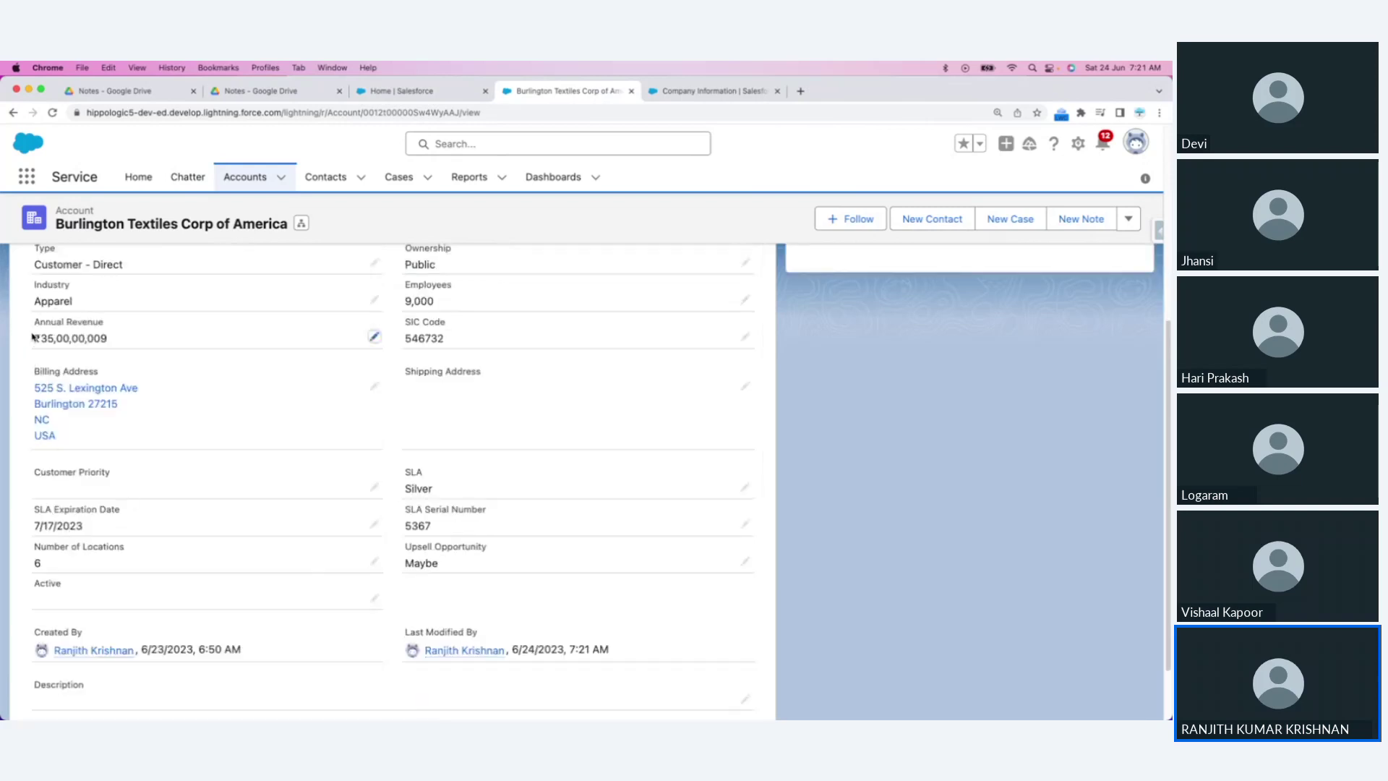
drag(34, 339, 119, 345)
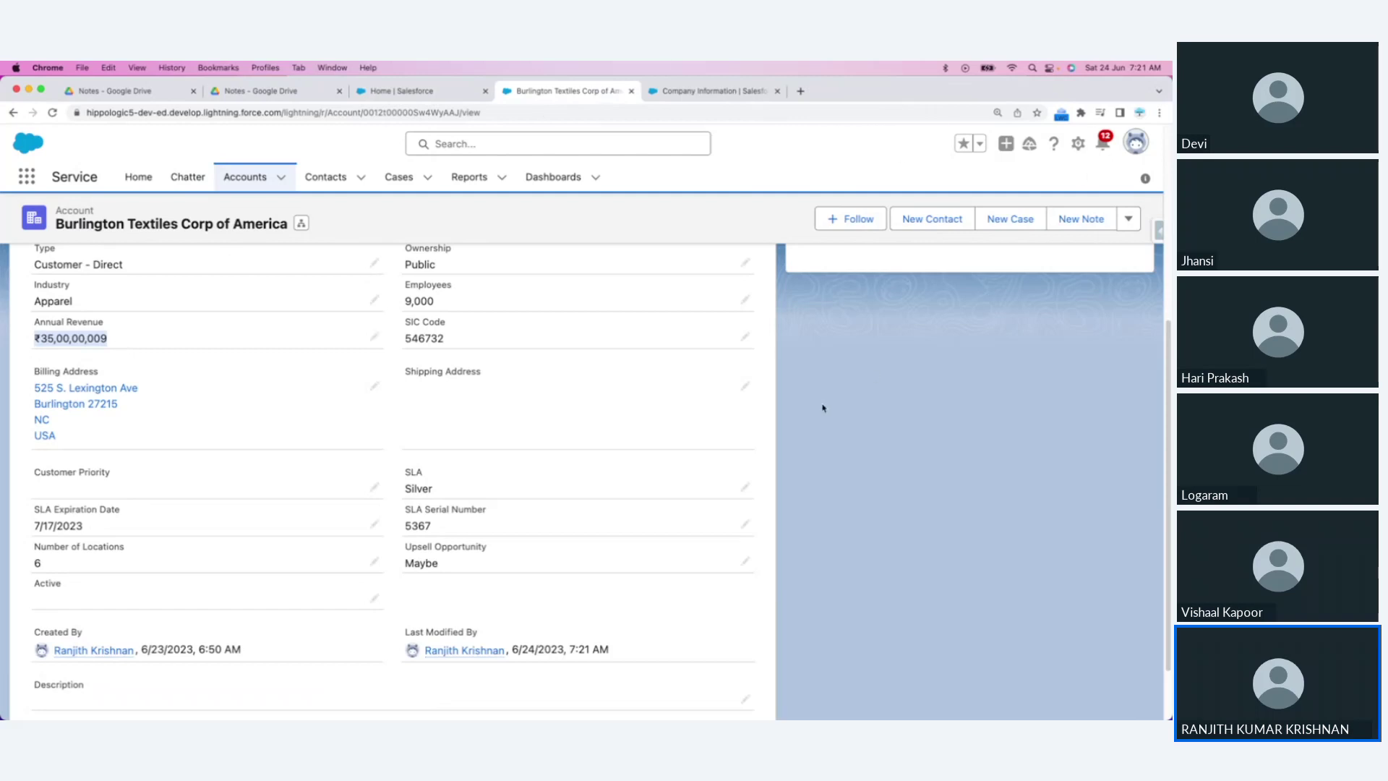
click(37, 340)
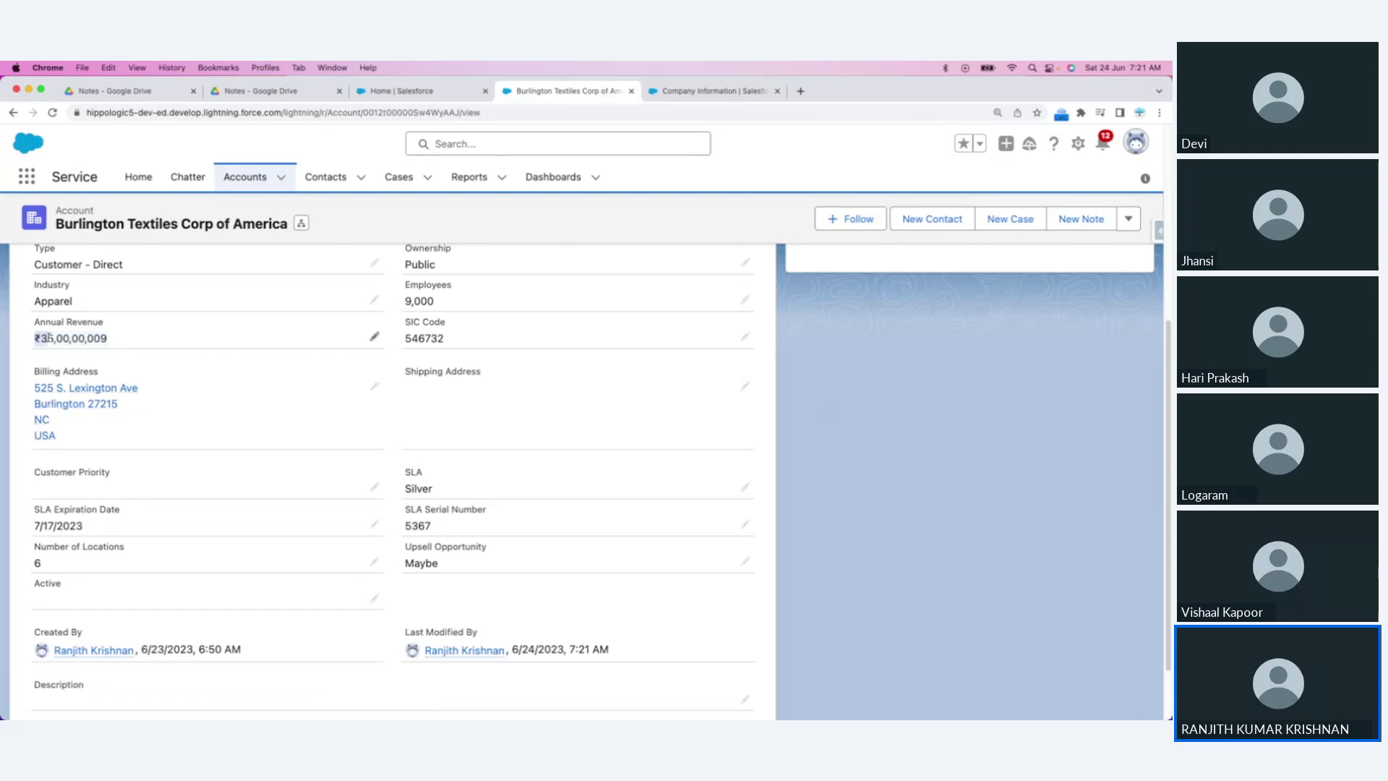
Step: Review the Currency Locale options on the Company Information page, keep English (India) - INR, and return to the account record
click(699, 92)
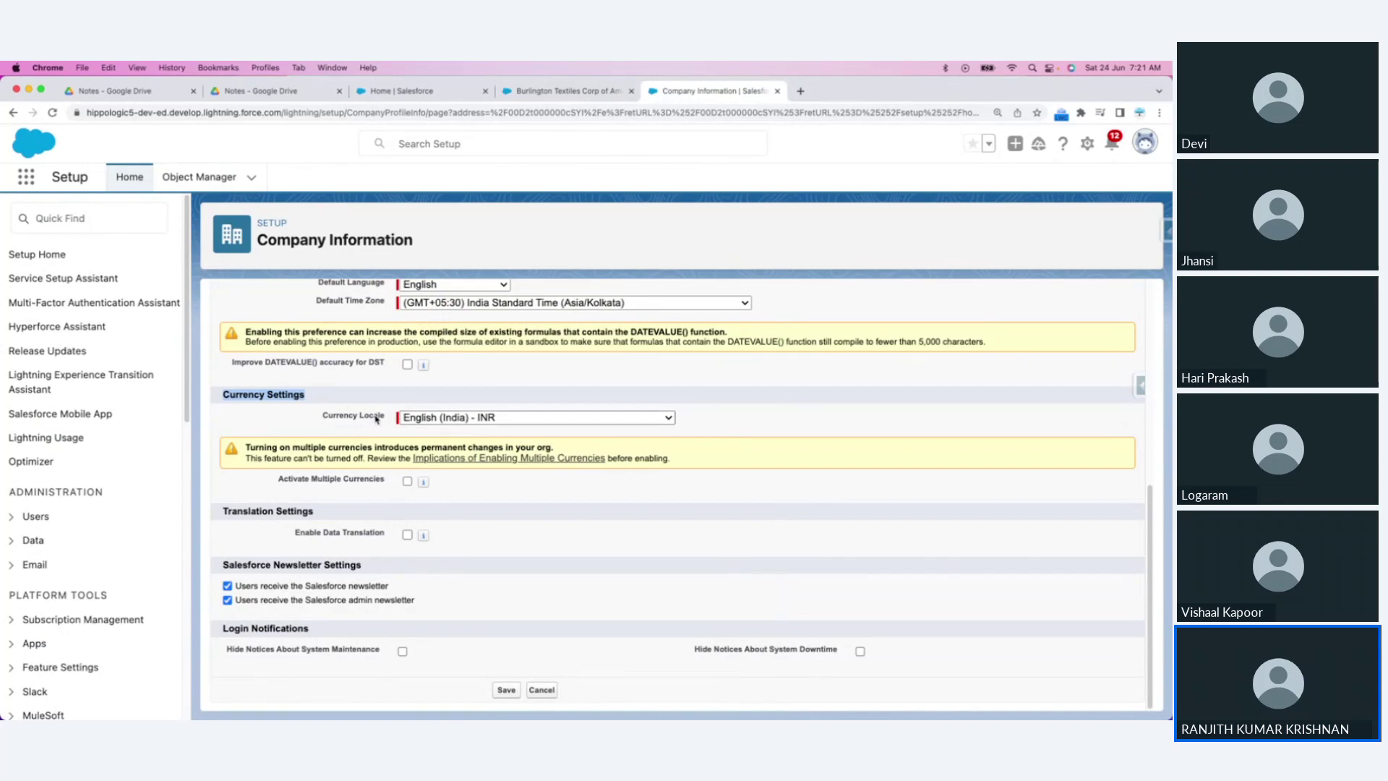
click(462, 420)
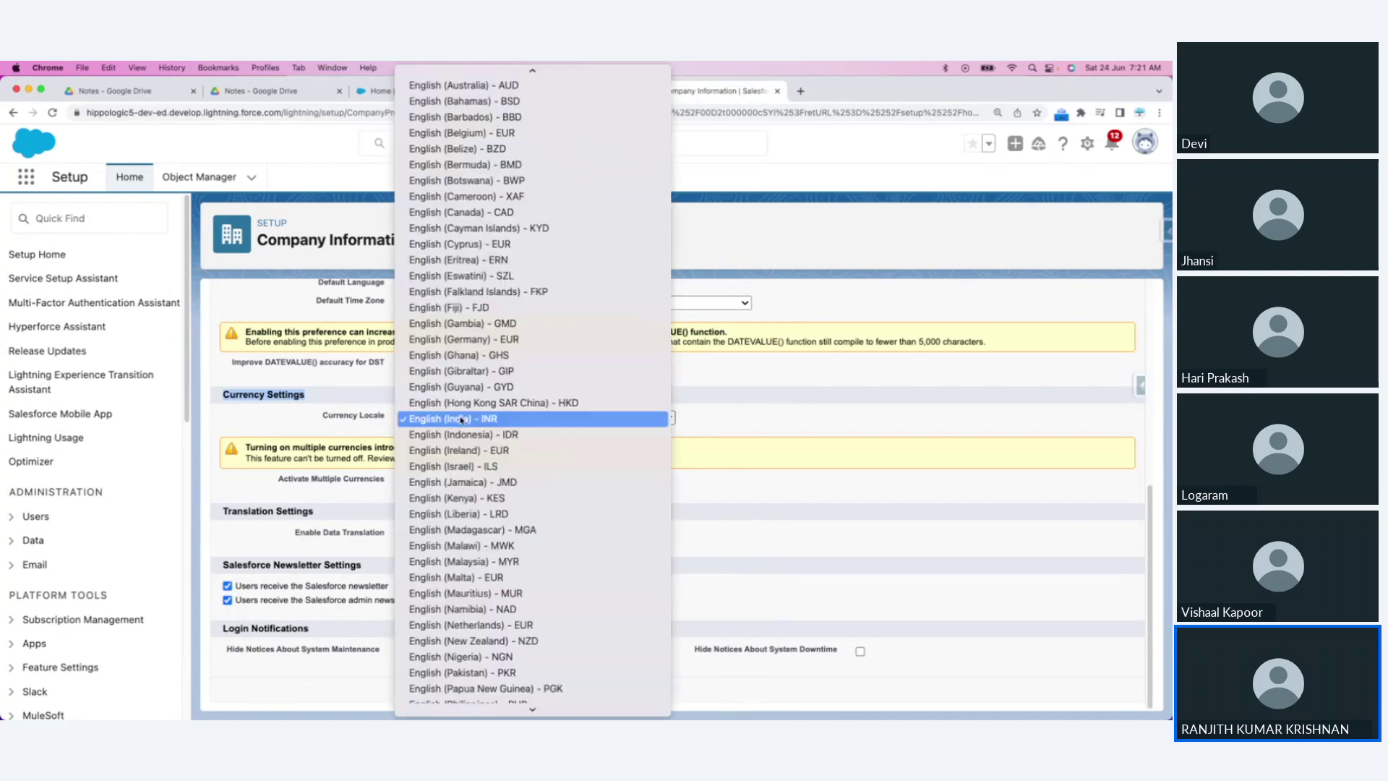
click(504, 420)
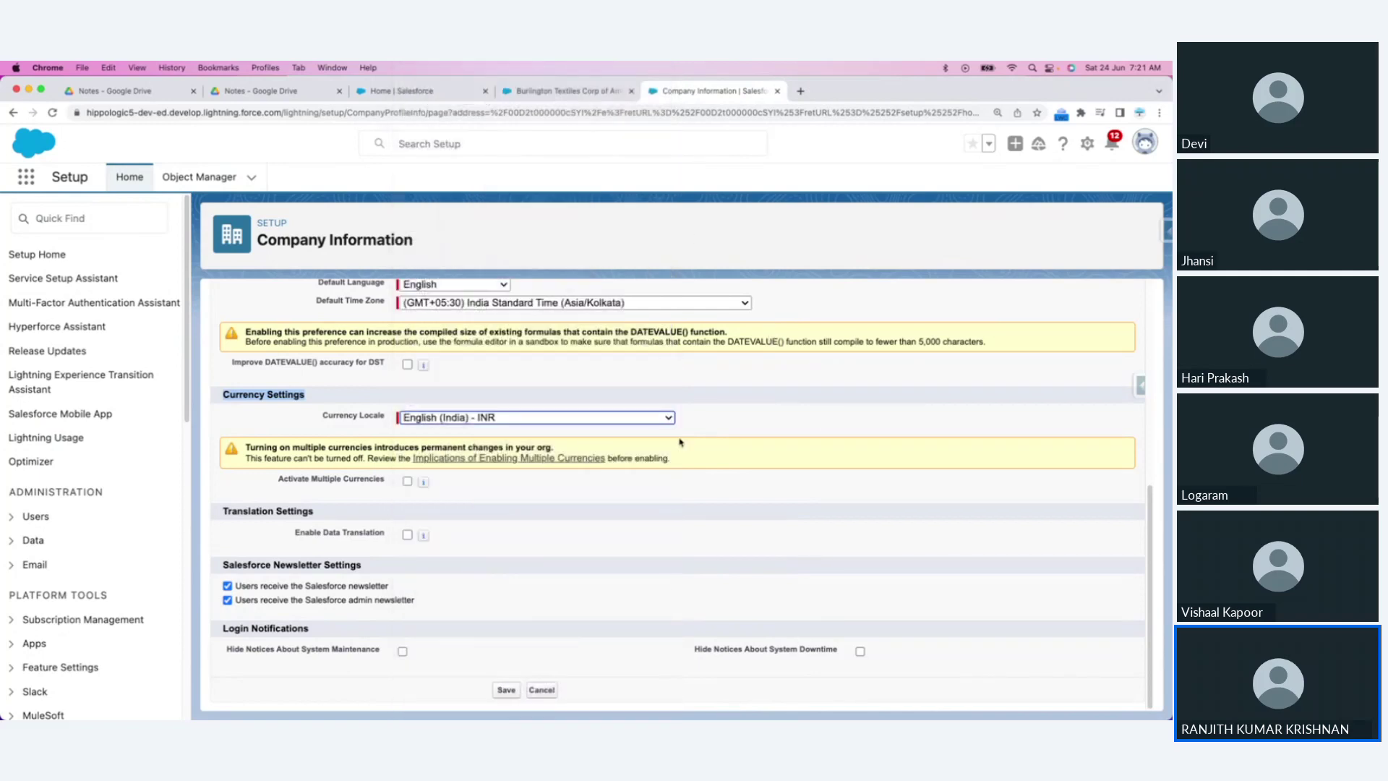
click(568, 92)
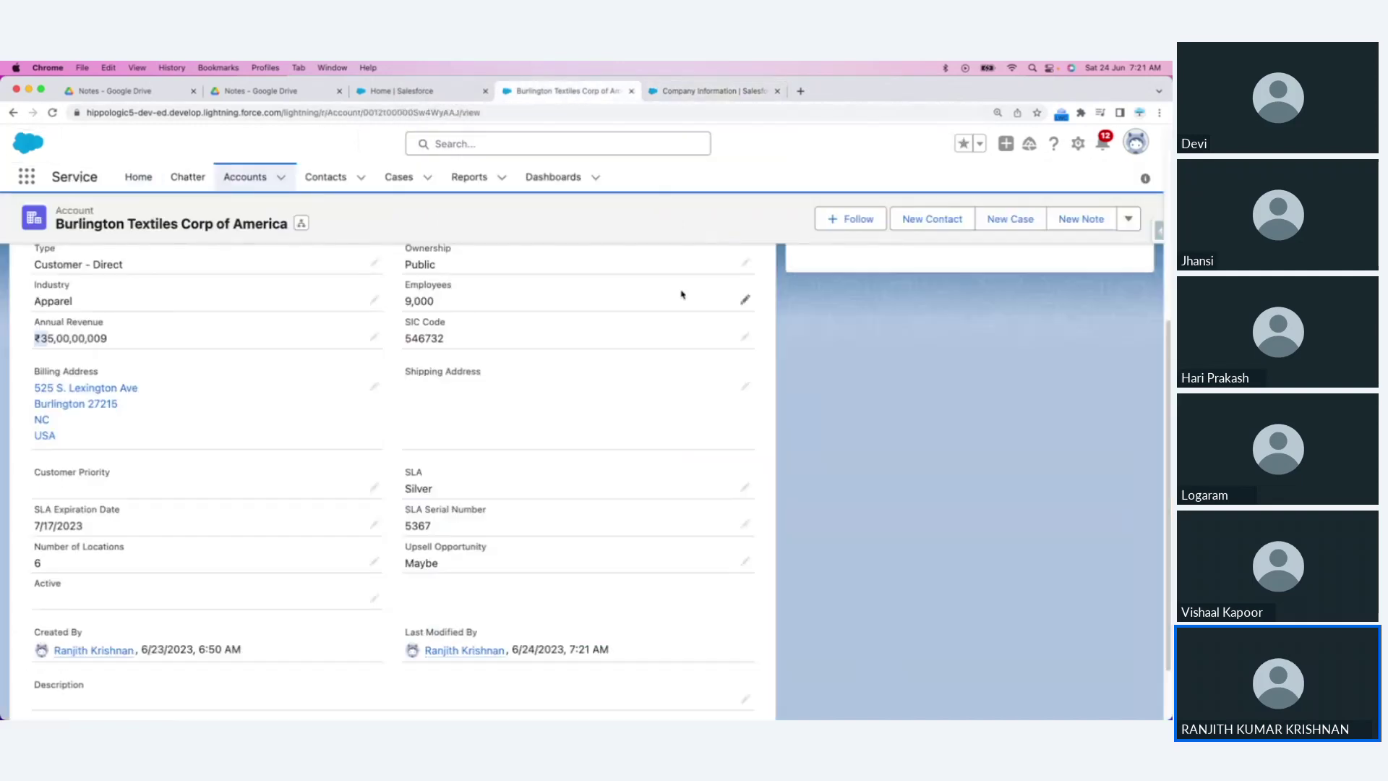
Step: Return to the Company Information settings and highlight the Activate Multiple Currencies option
click(281, 178)
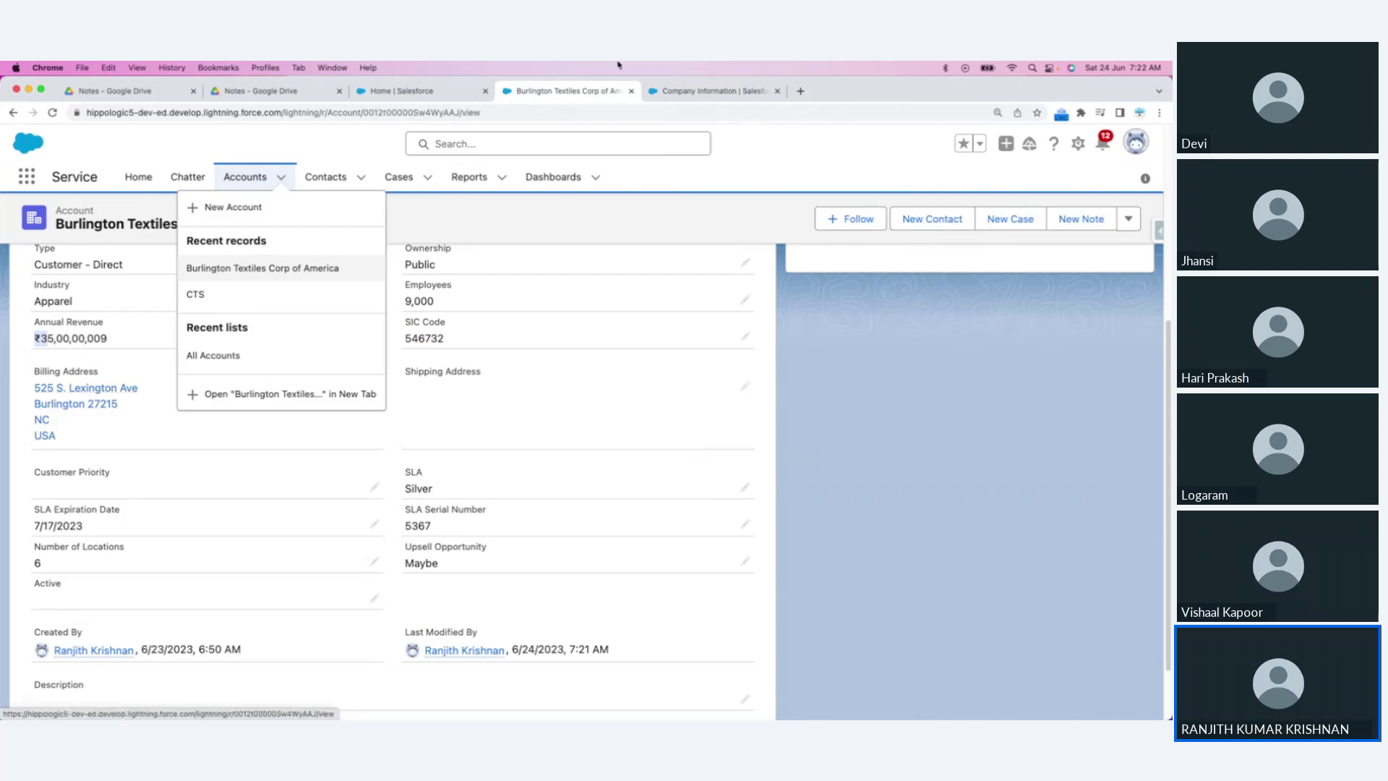
click(698, 92)
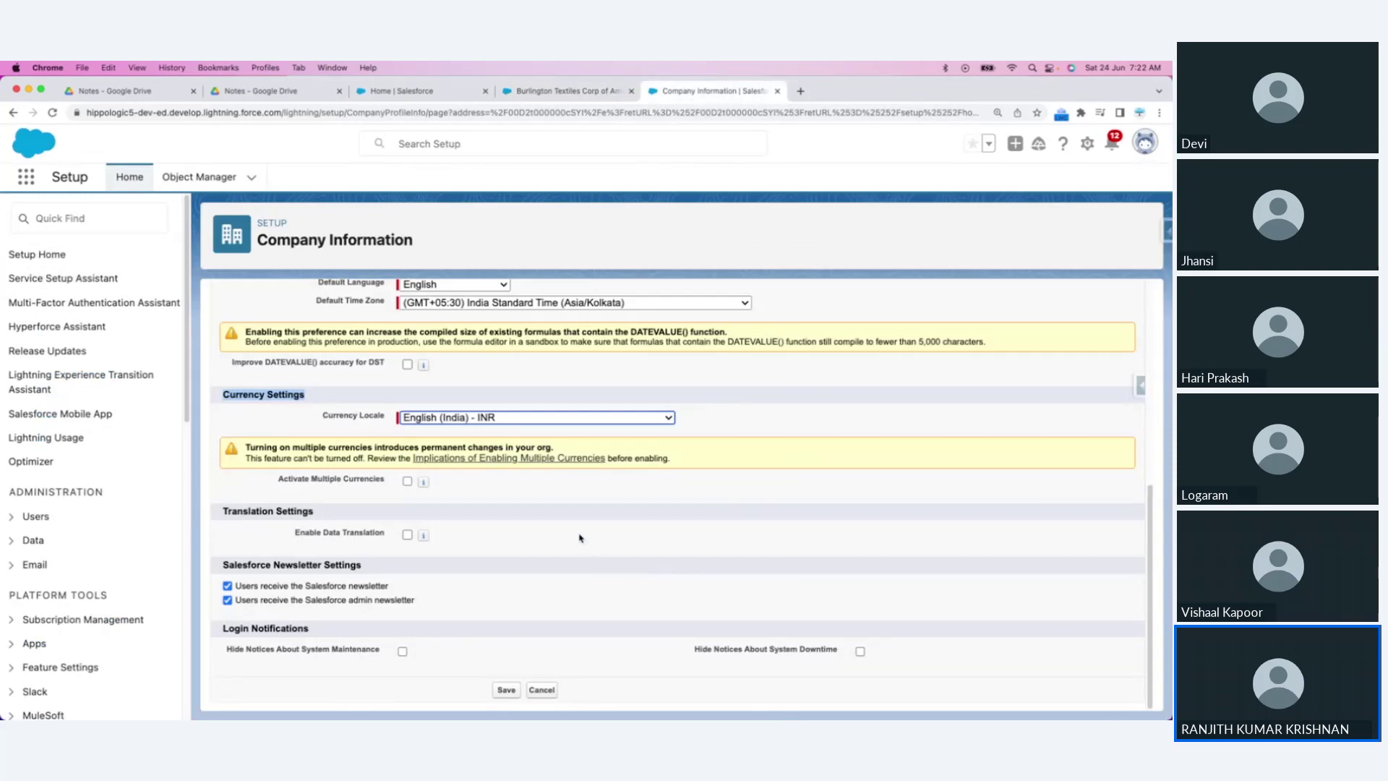
drag(279, 479, 376, 480)
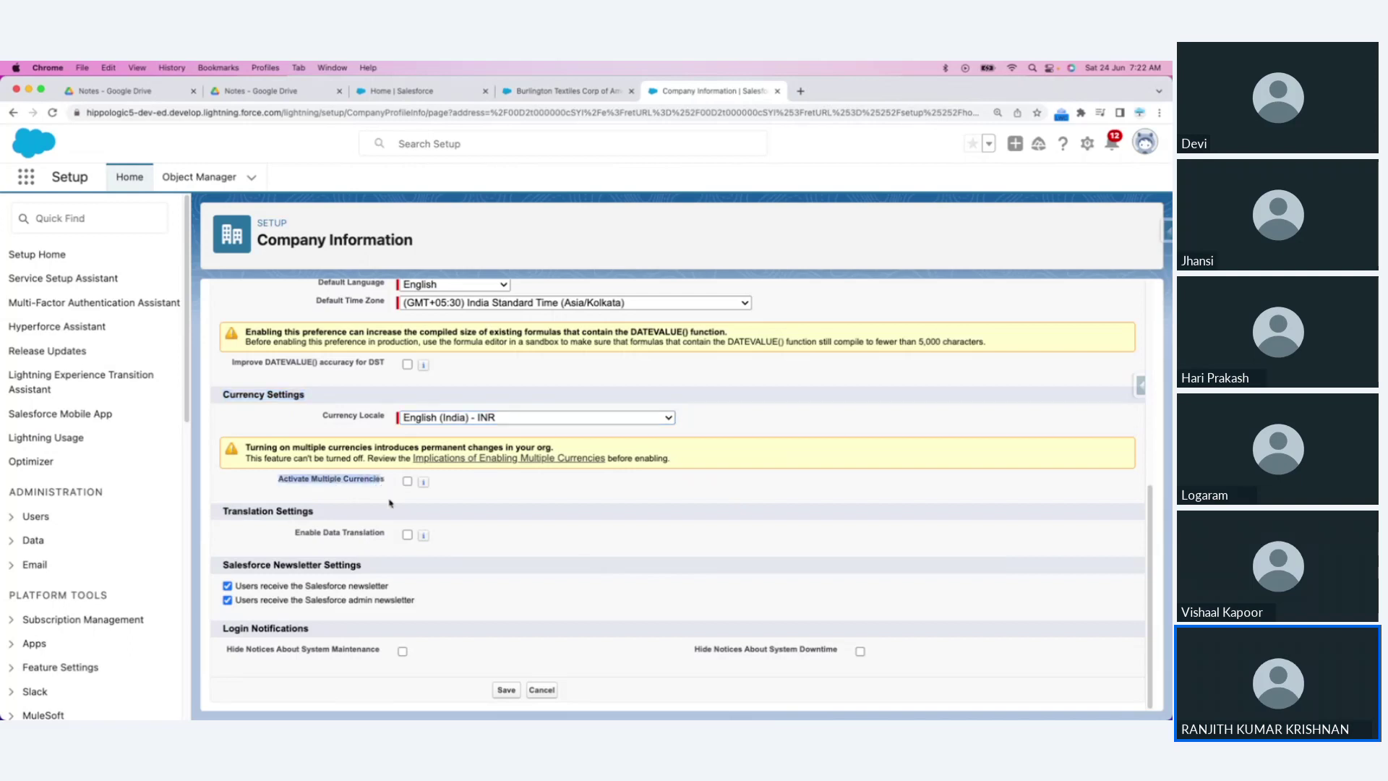
click(406, 483)
Step: Open the Implications of Enabling Multiple Currencies help article, skim its considerations and highlight the help site's address
click(541, 460)
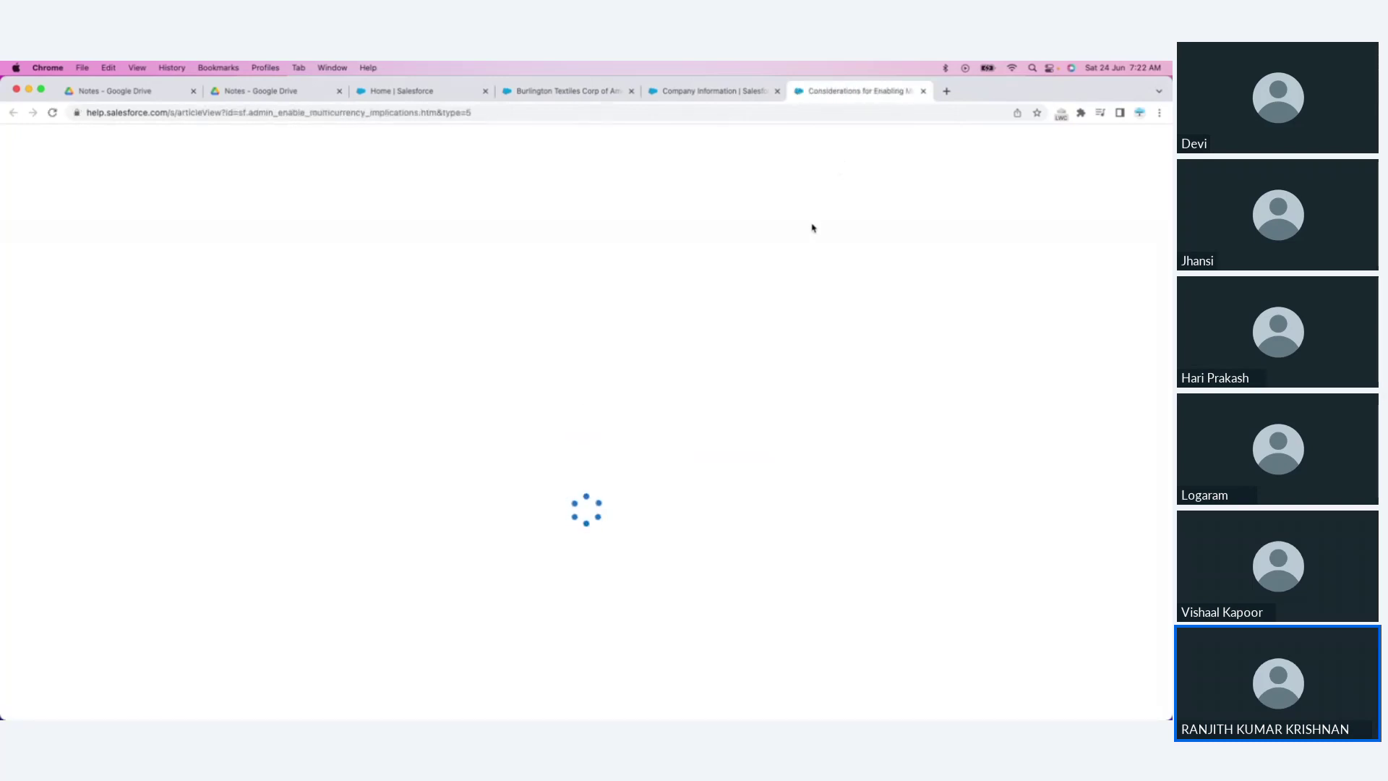
scroll(723, 448, down, 7)
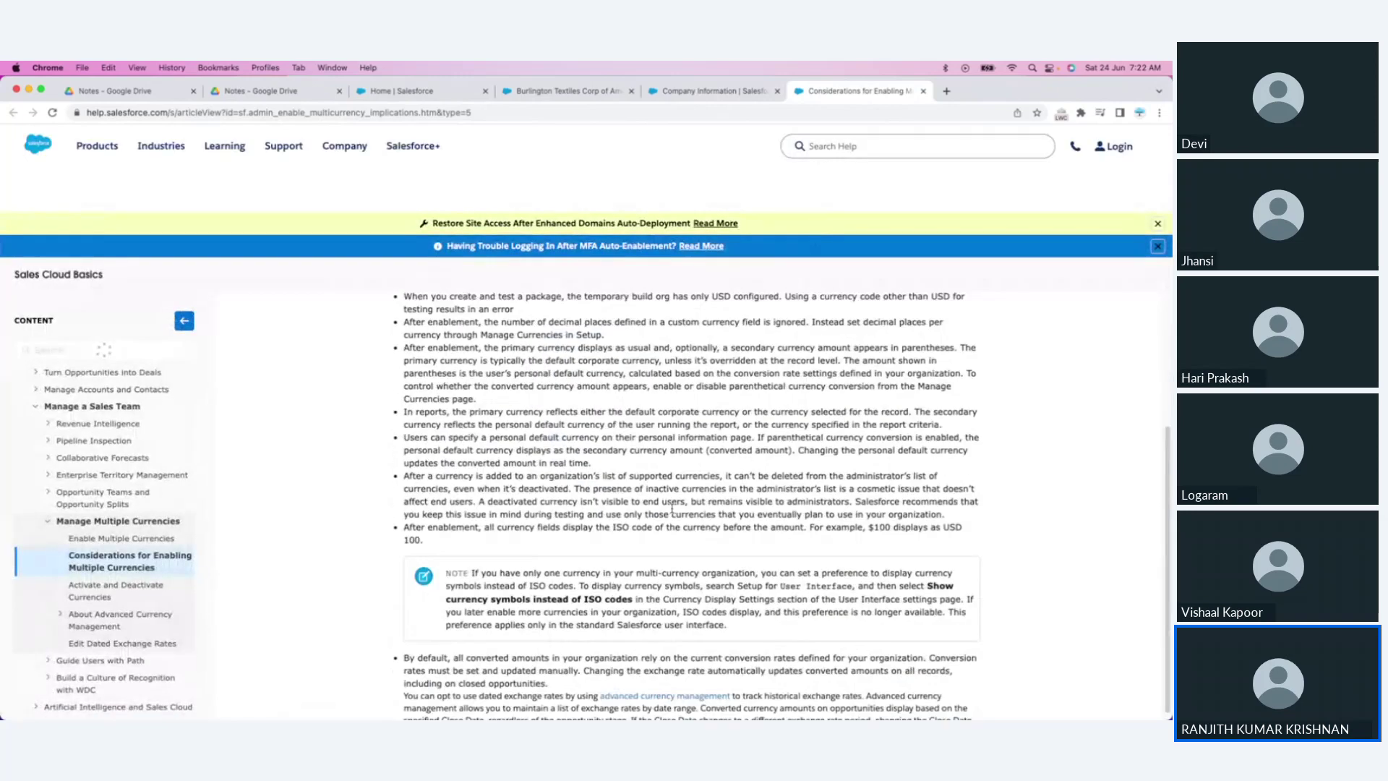
scroll(651, 498, up, 7)
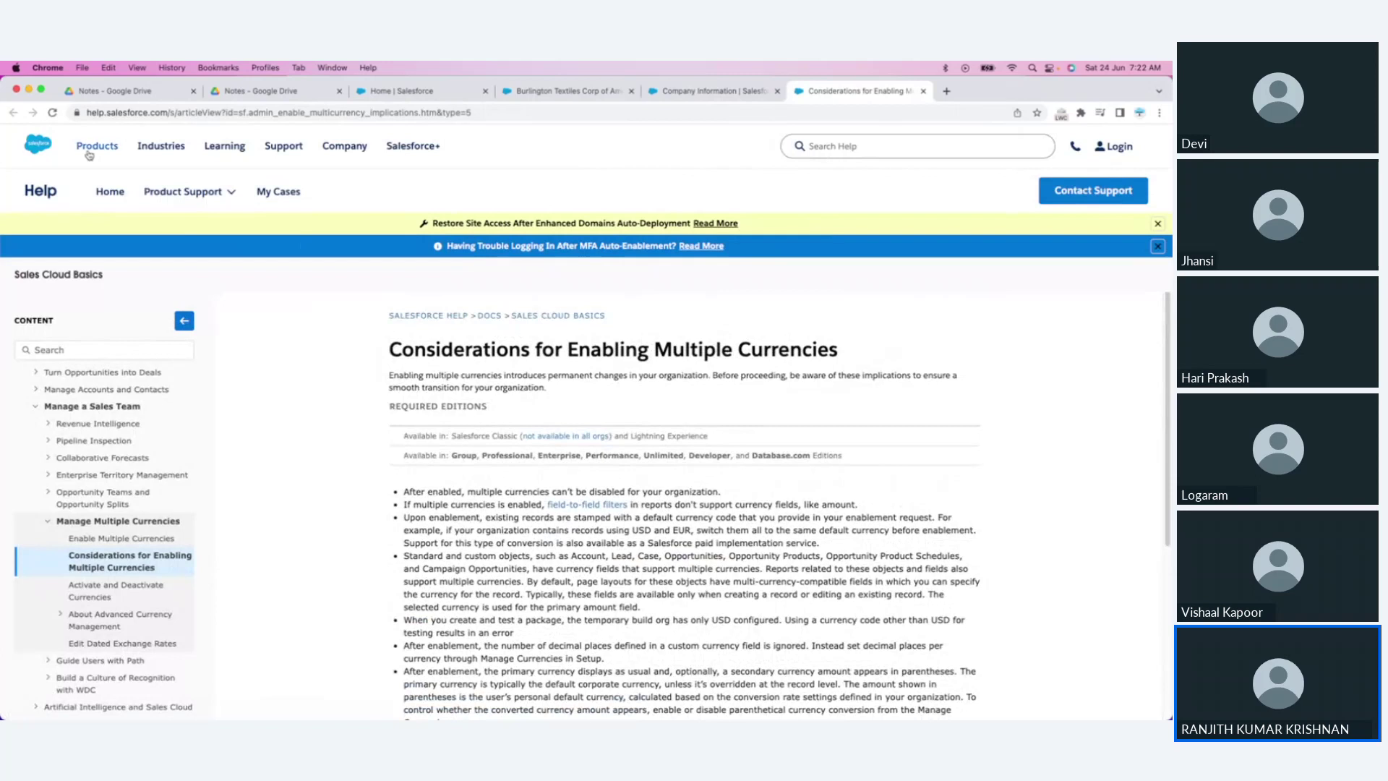
drag(168, 112, 74, 112)
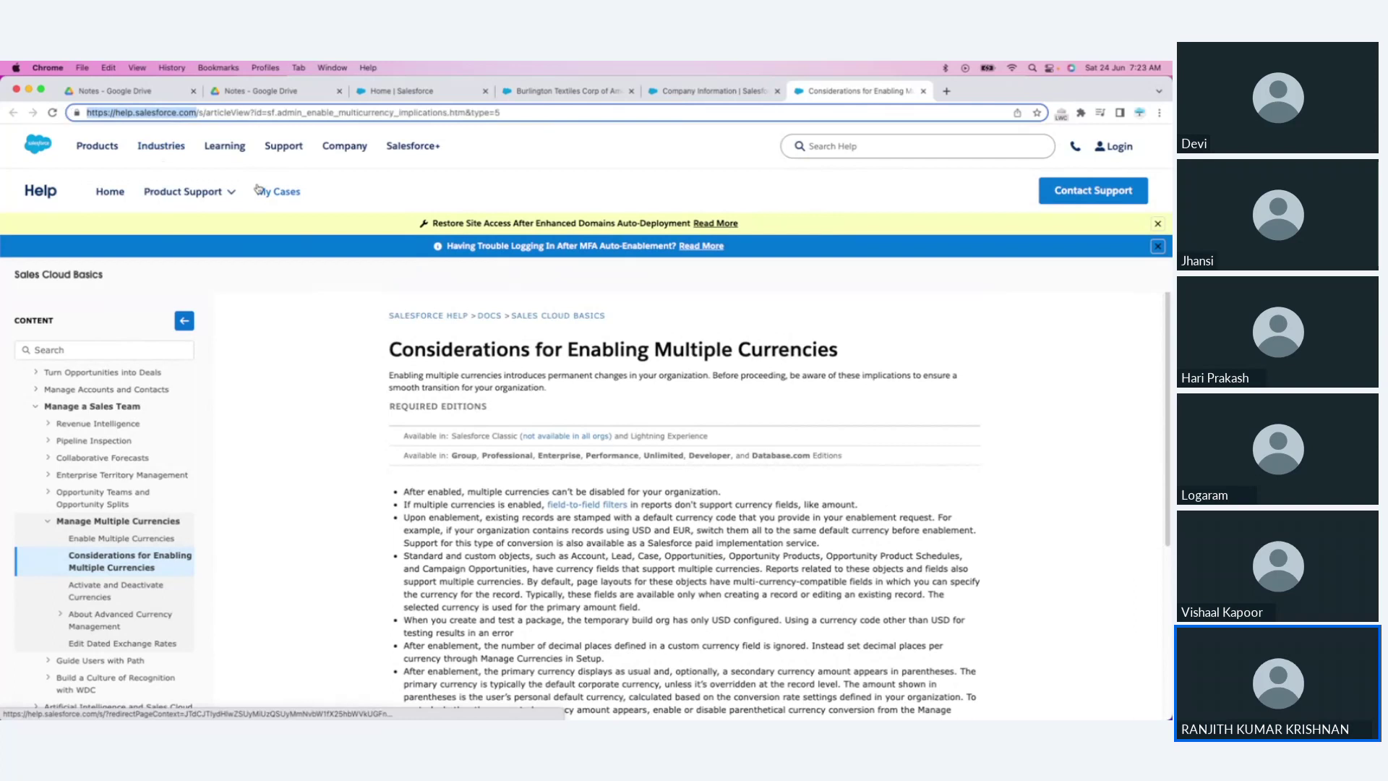
click(183, 192)
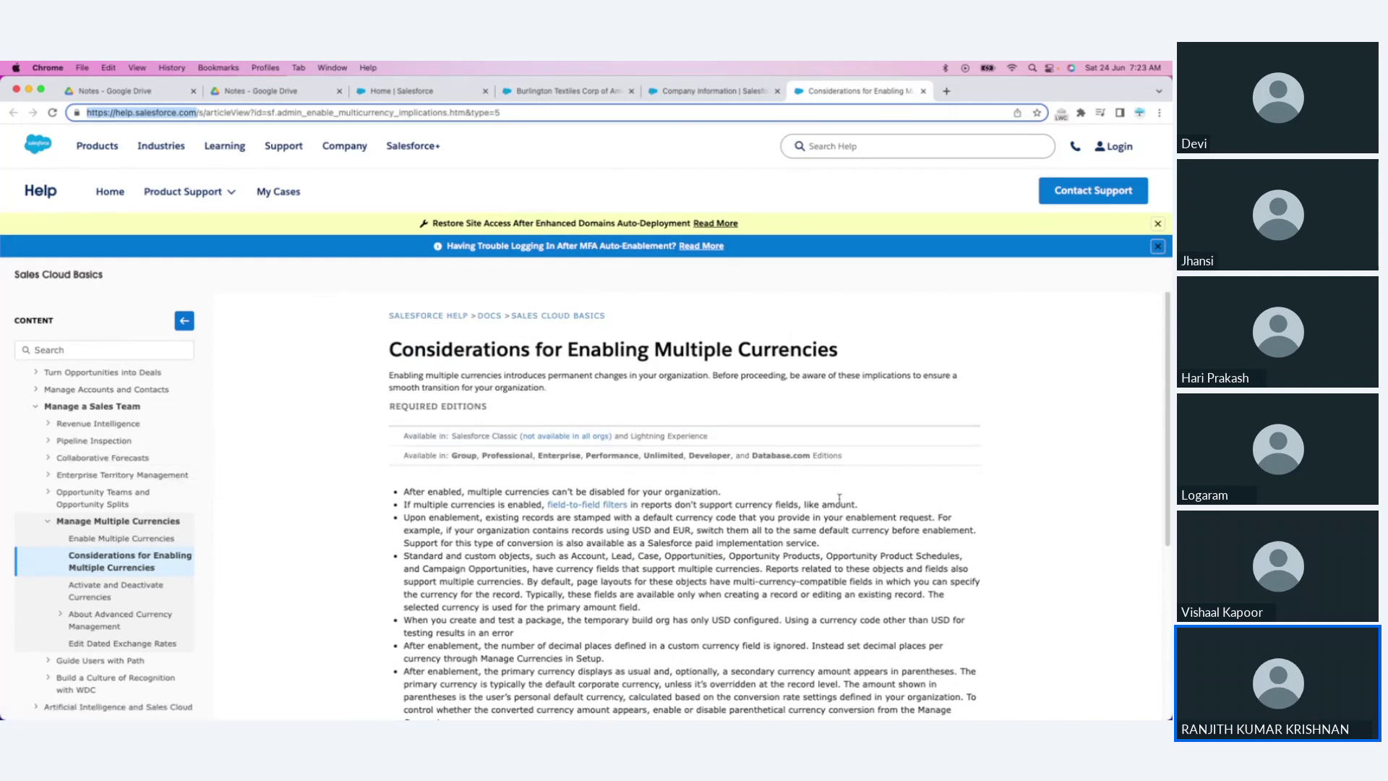
click(126, 351)
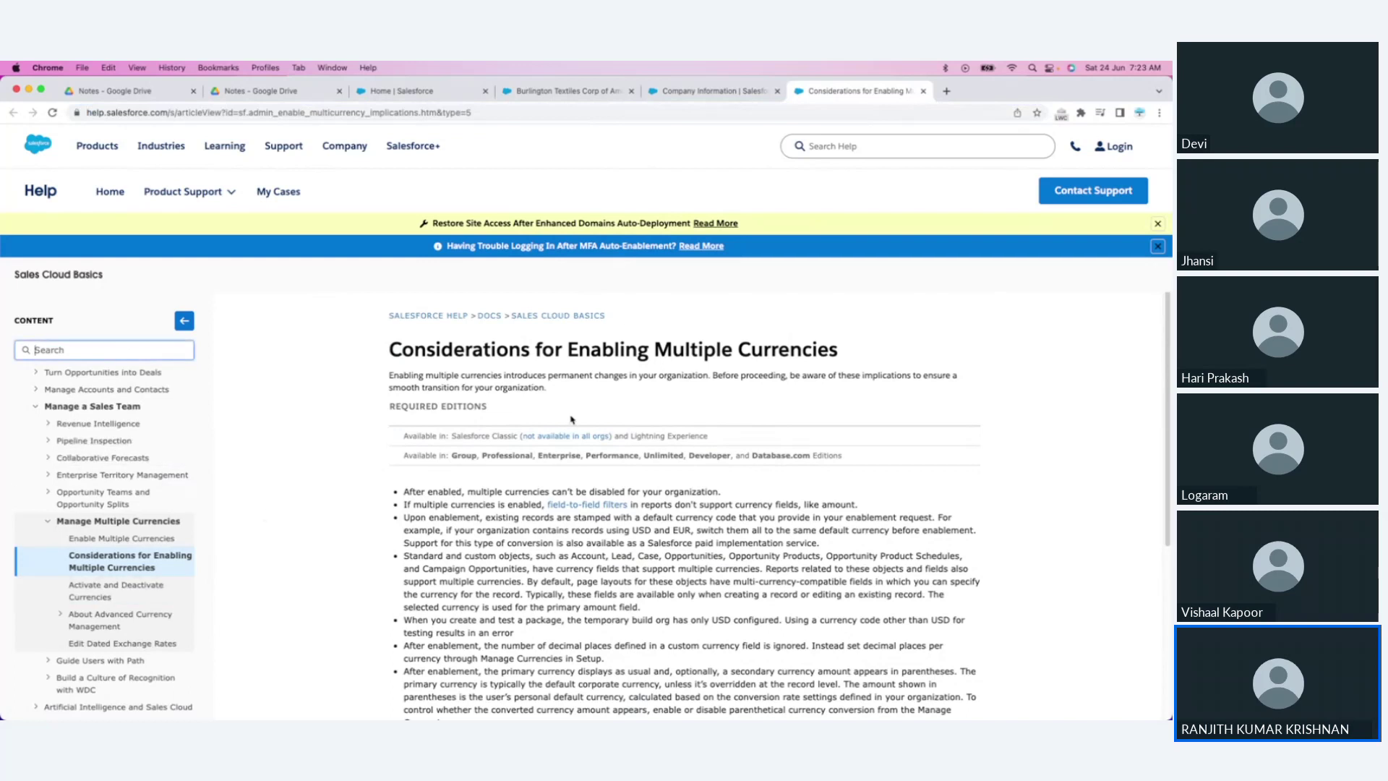
Step: Go back to the Company Information page and view the beginning of the organization profile form
click(687, 97)
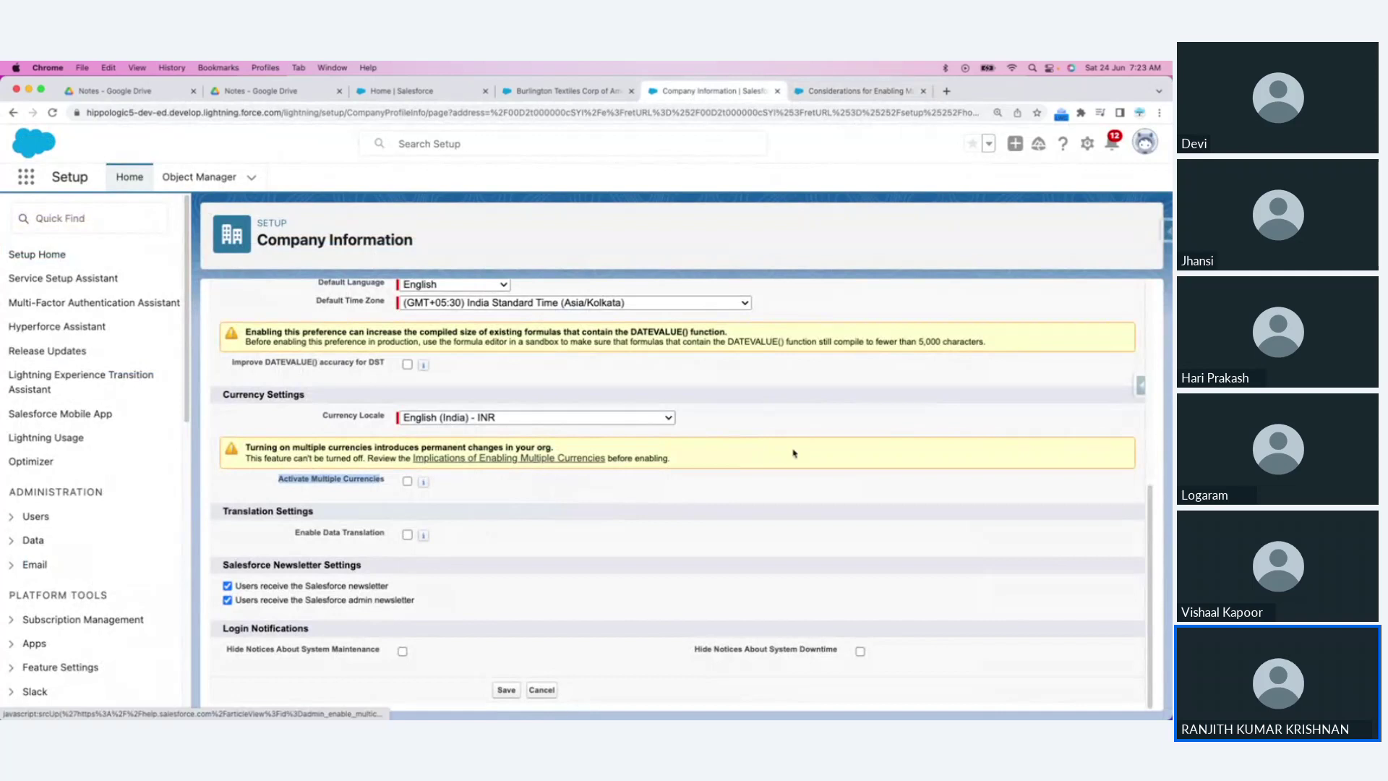
scroll(998, 477, up, 5)
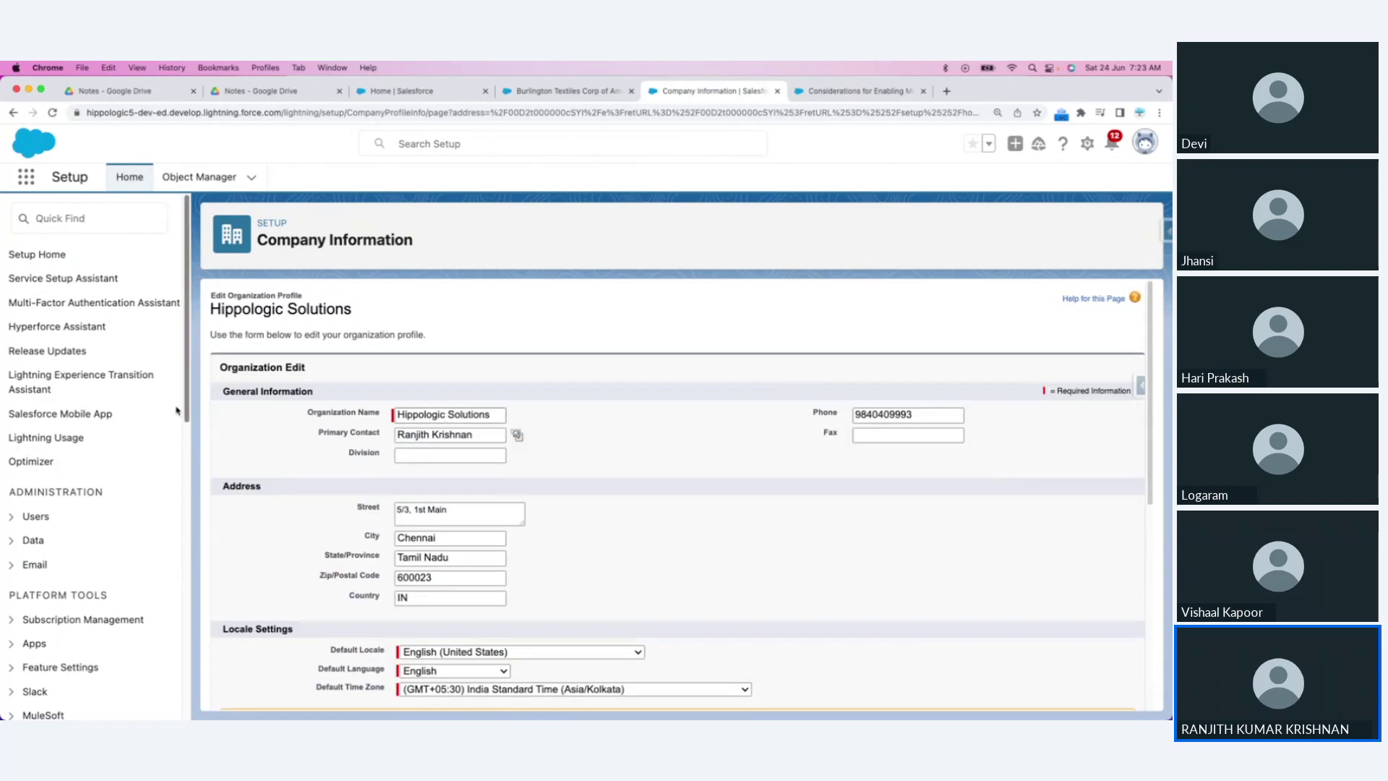
Step: Open the Enable Multiple Currencies article from the Salesforce Help page on considerations for multiple currencies
click(432, 100)
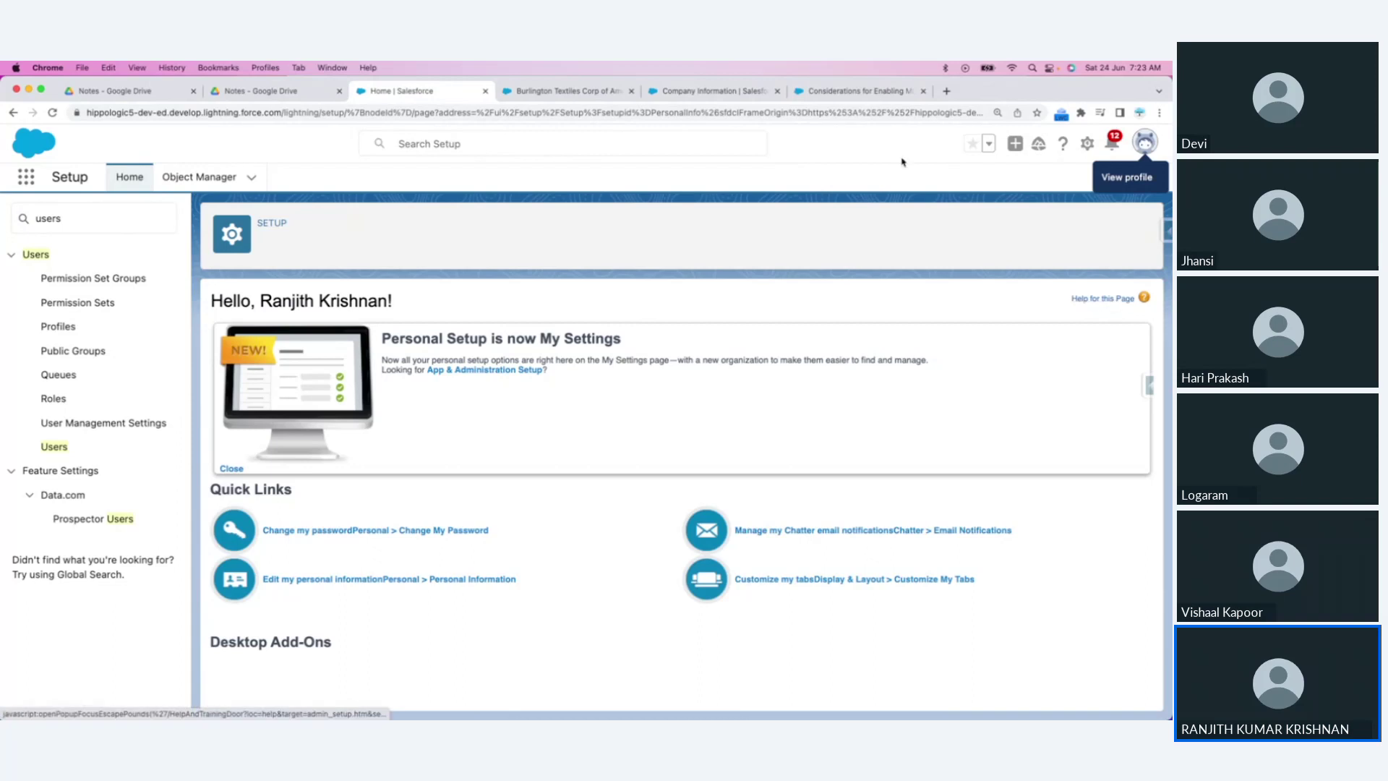
click(842, 91)
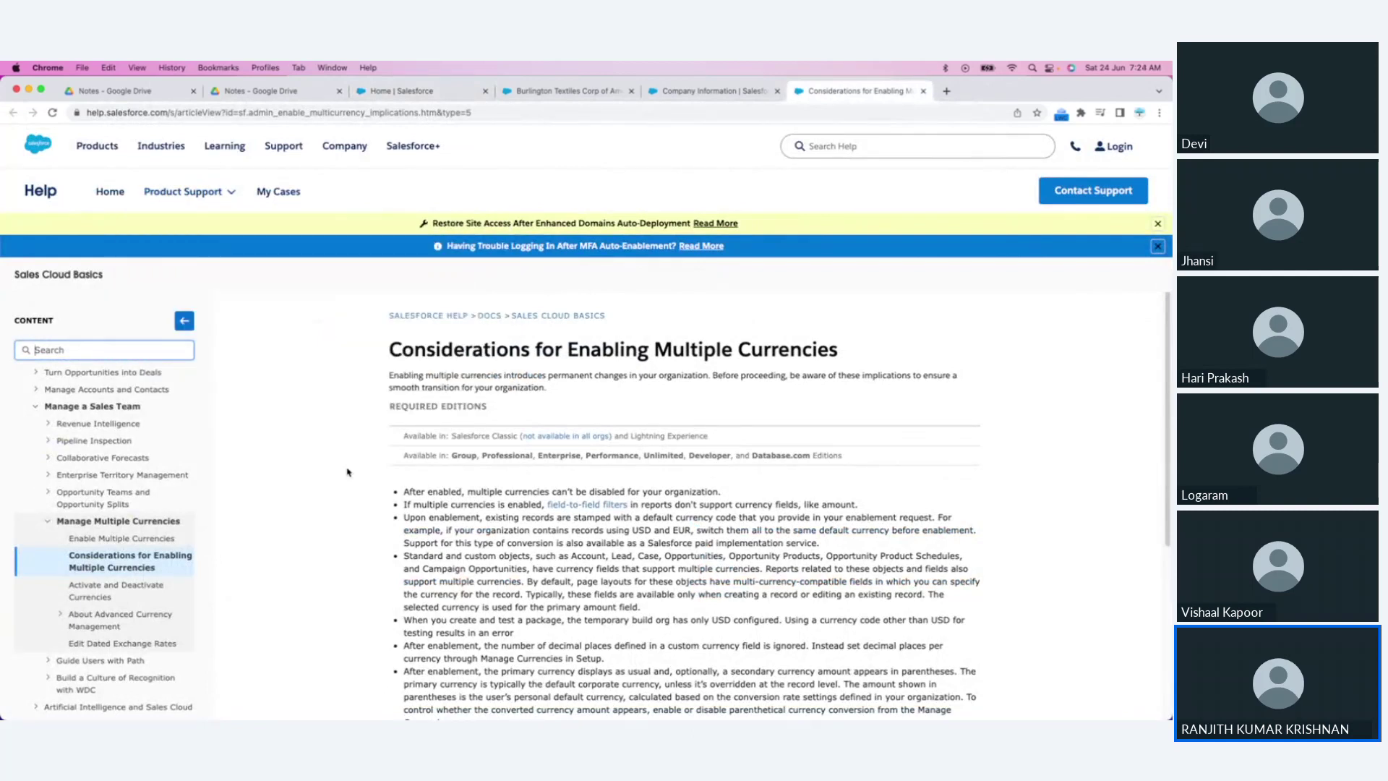
click(153, 540)
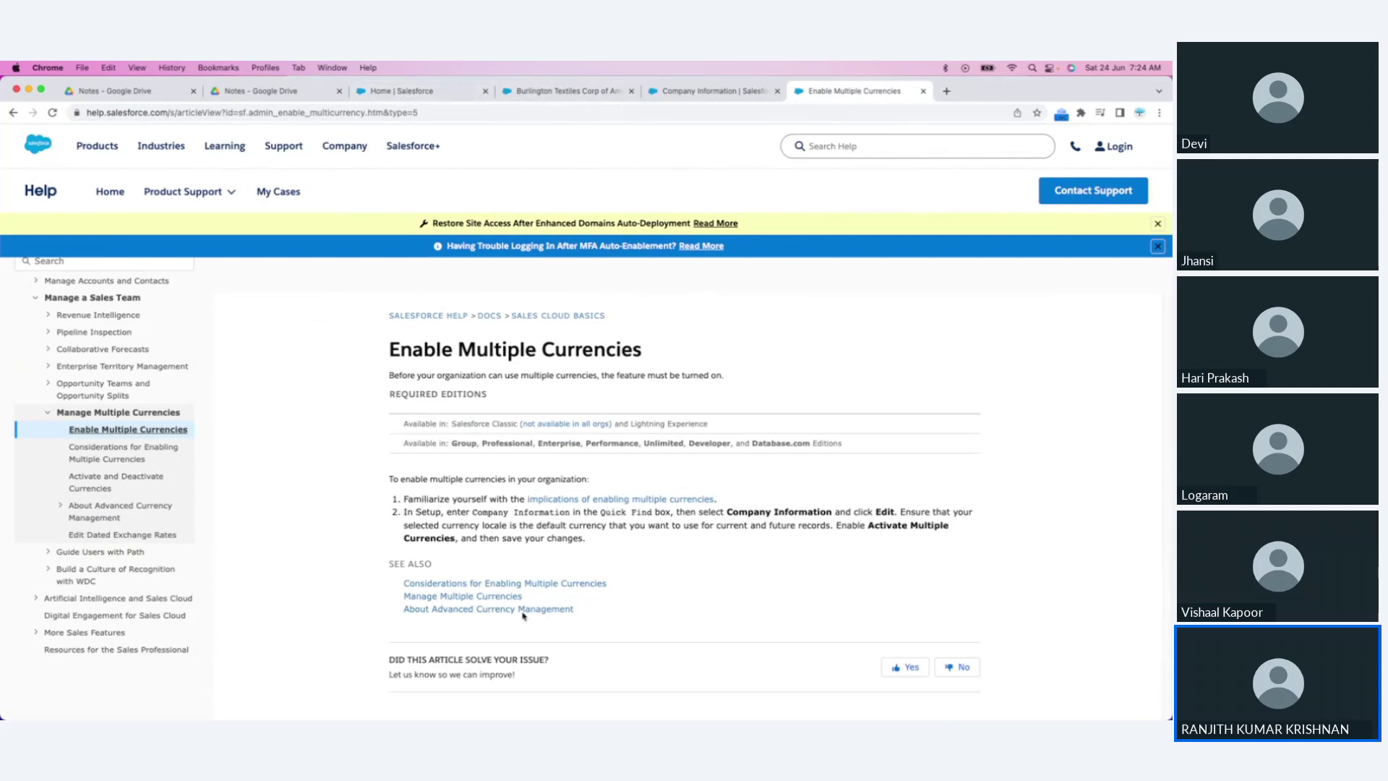
Step: Open the related Manage Multiple Currencies article in a separate tab and review its setup instructions
super+click(502, 597)
click(994, 99)
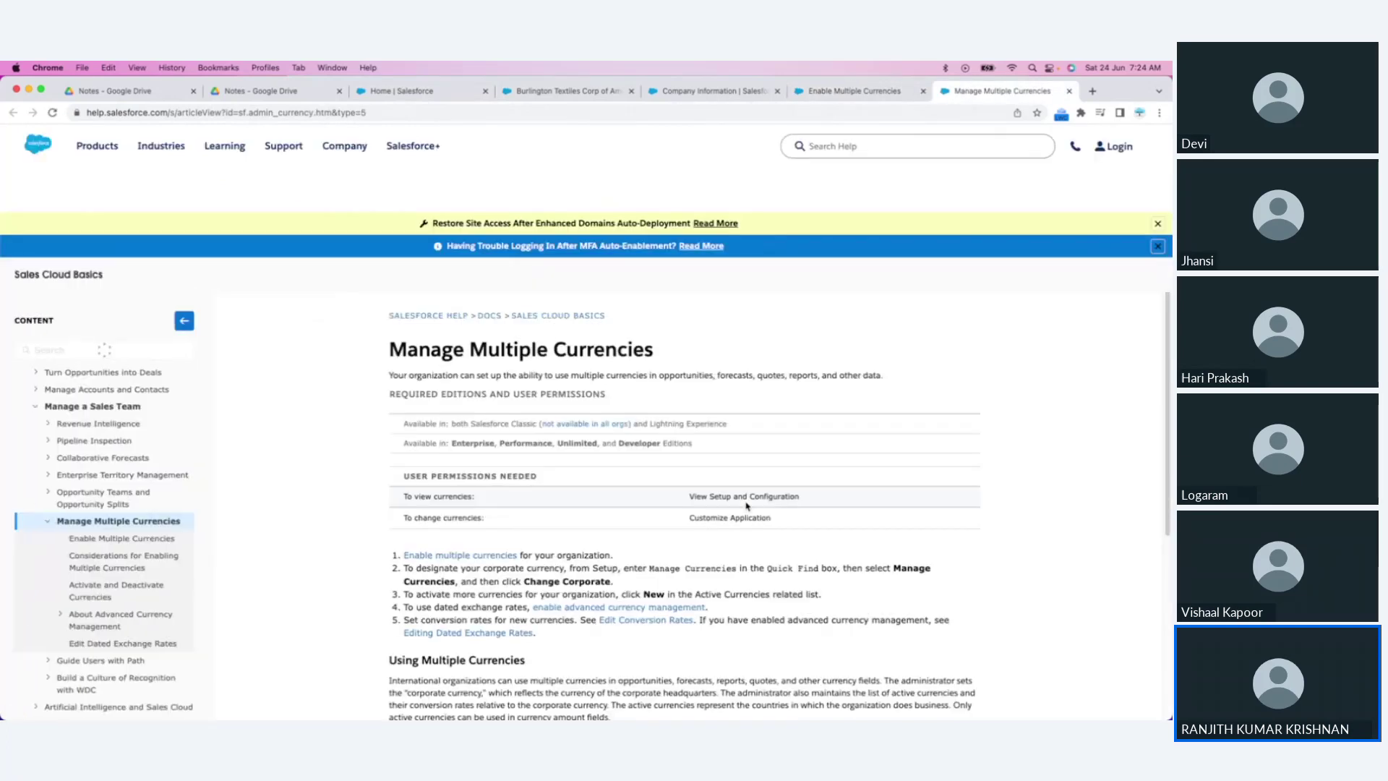
scroll(737, 518, down, 4)
scroll(737, 518, up, 2)
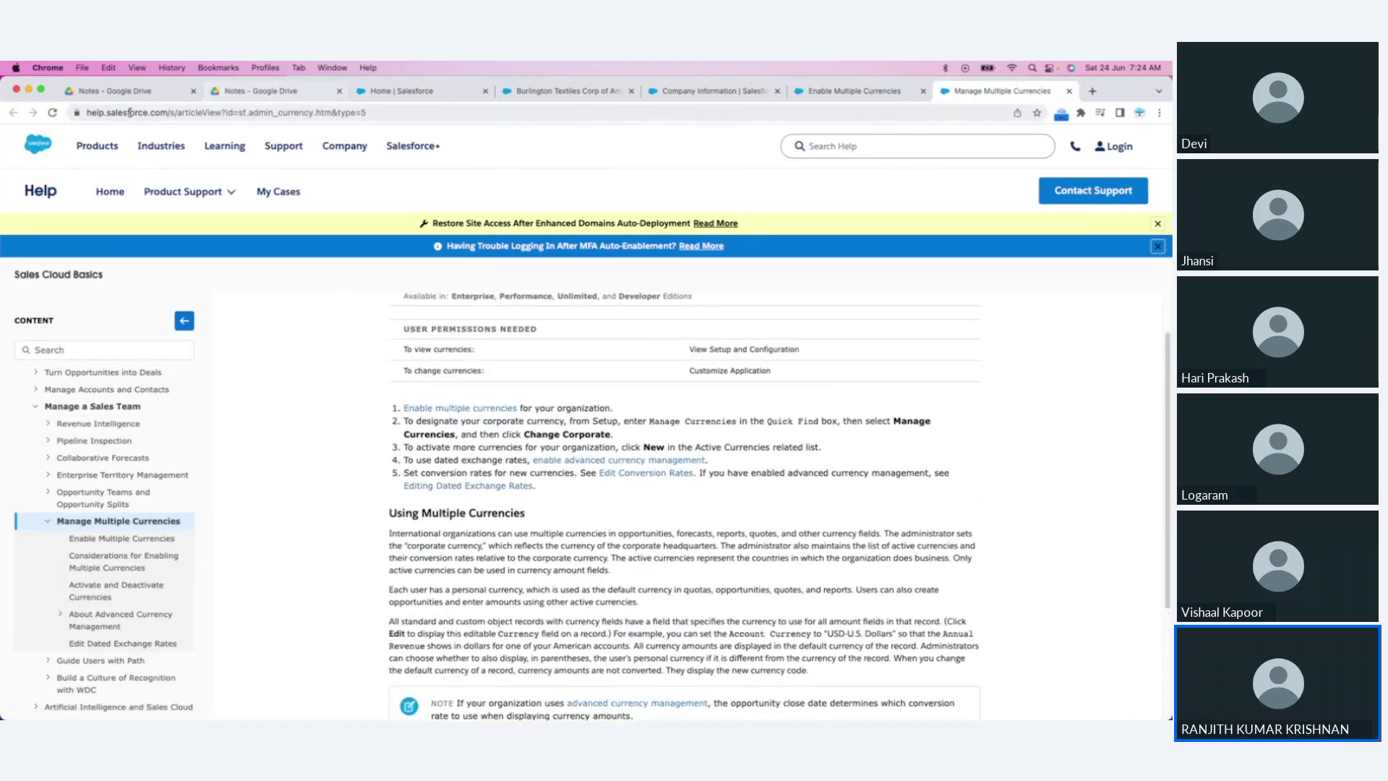
Step: Switch to Google Drive, search all files for "multiple" and look through the matches for multiple-currency notes
click(122, 91)
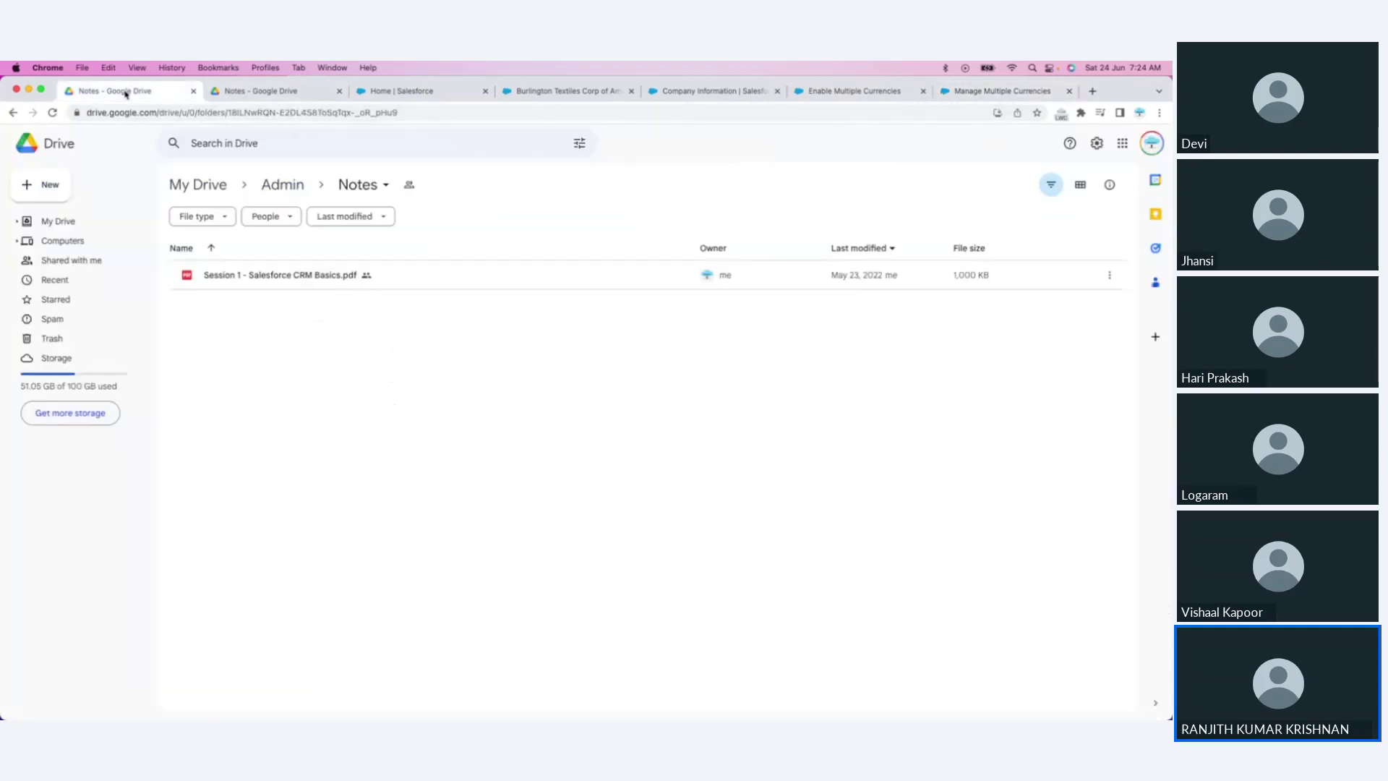
click(202, 186)
click(226, 144)
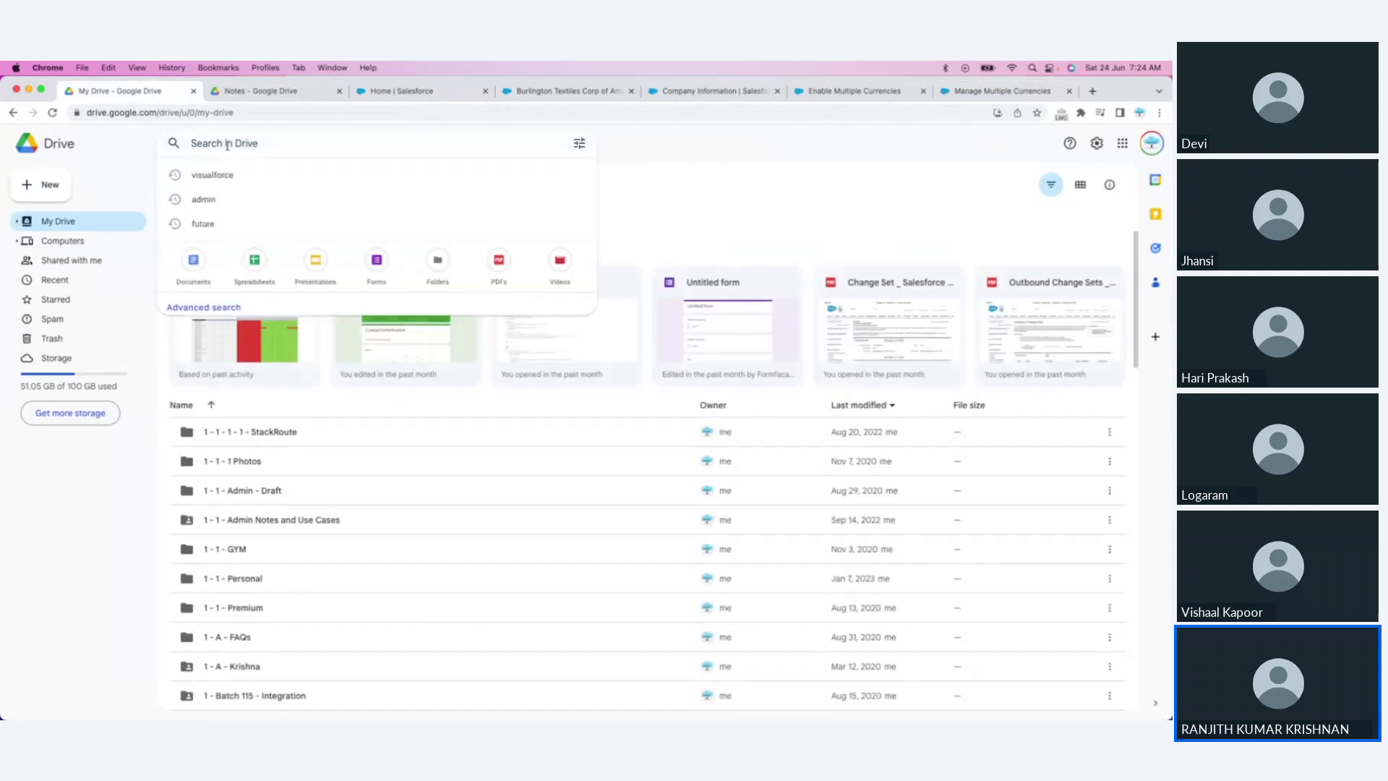
text(mulitple)
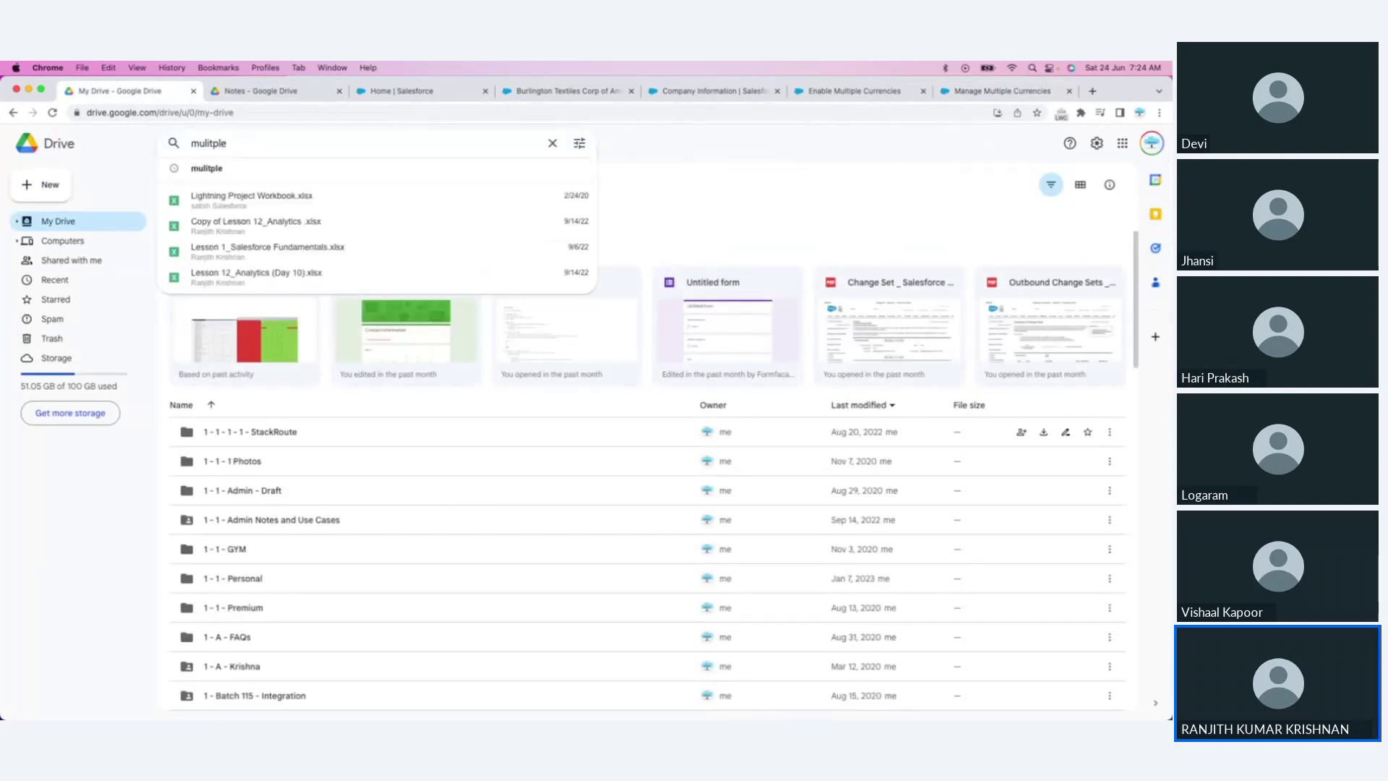
key(Return)
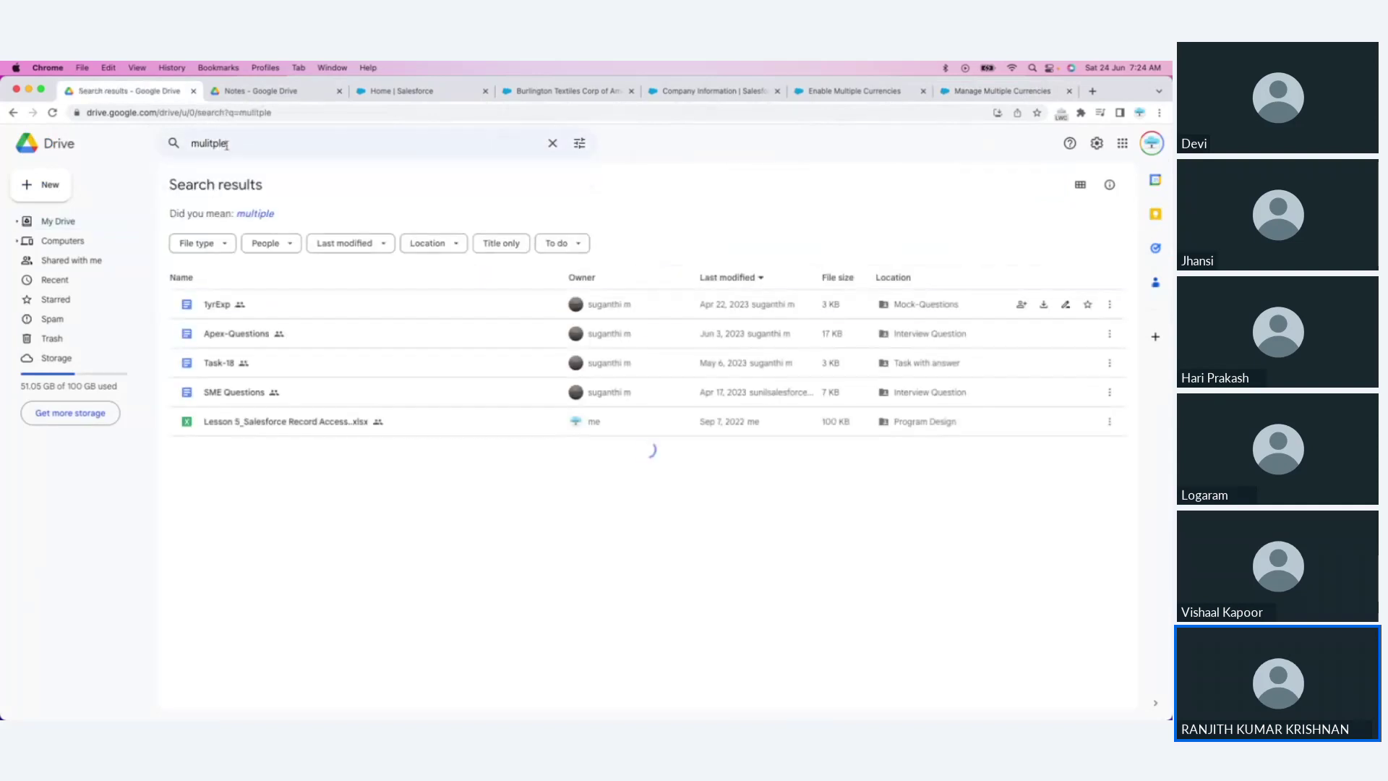
click(268, 221)
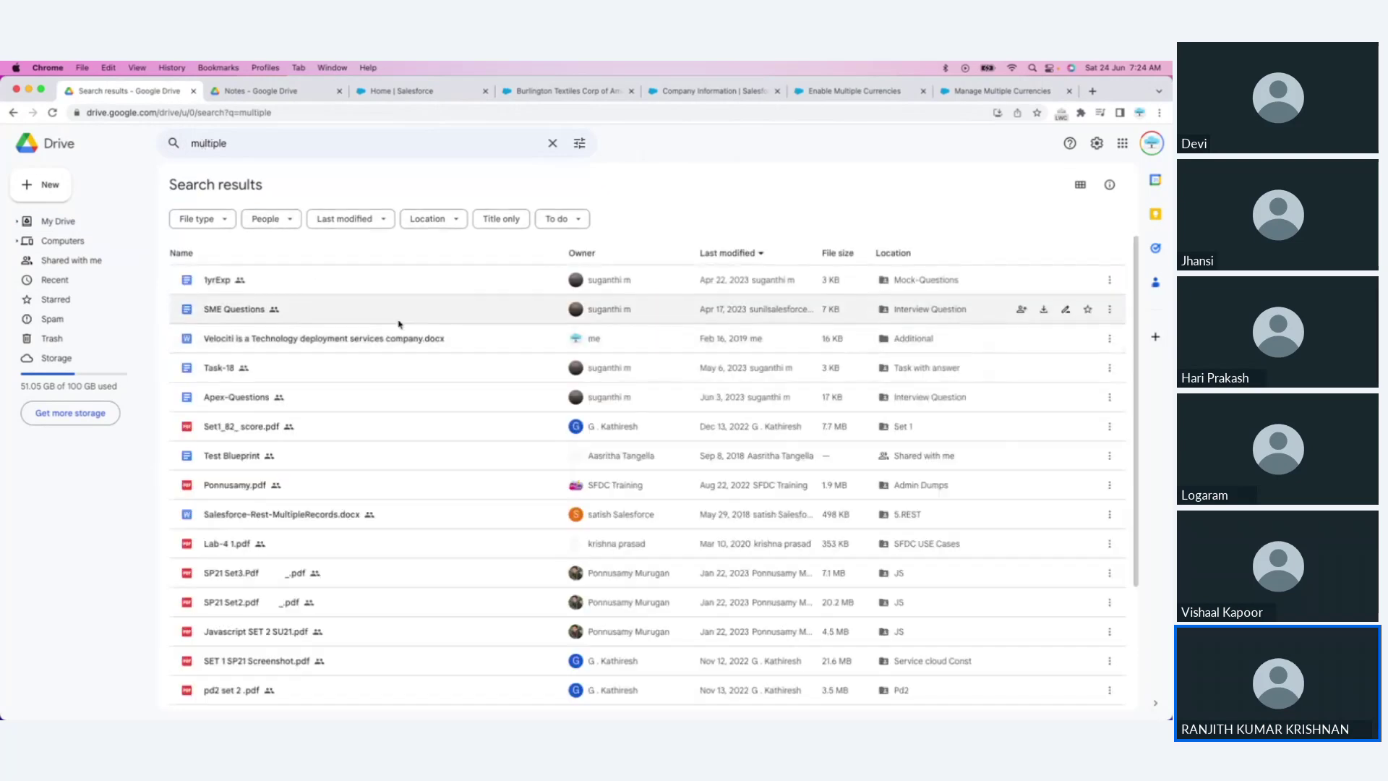
scroll(356, 536, down, 15)
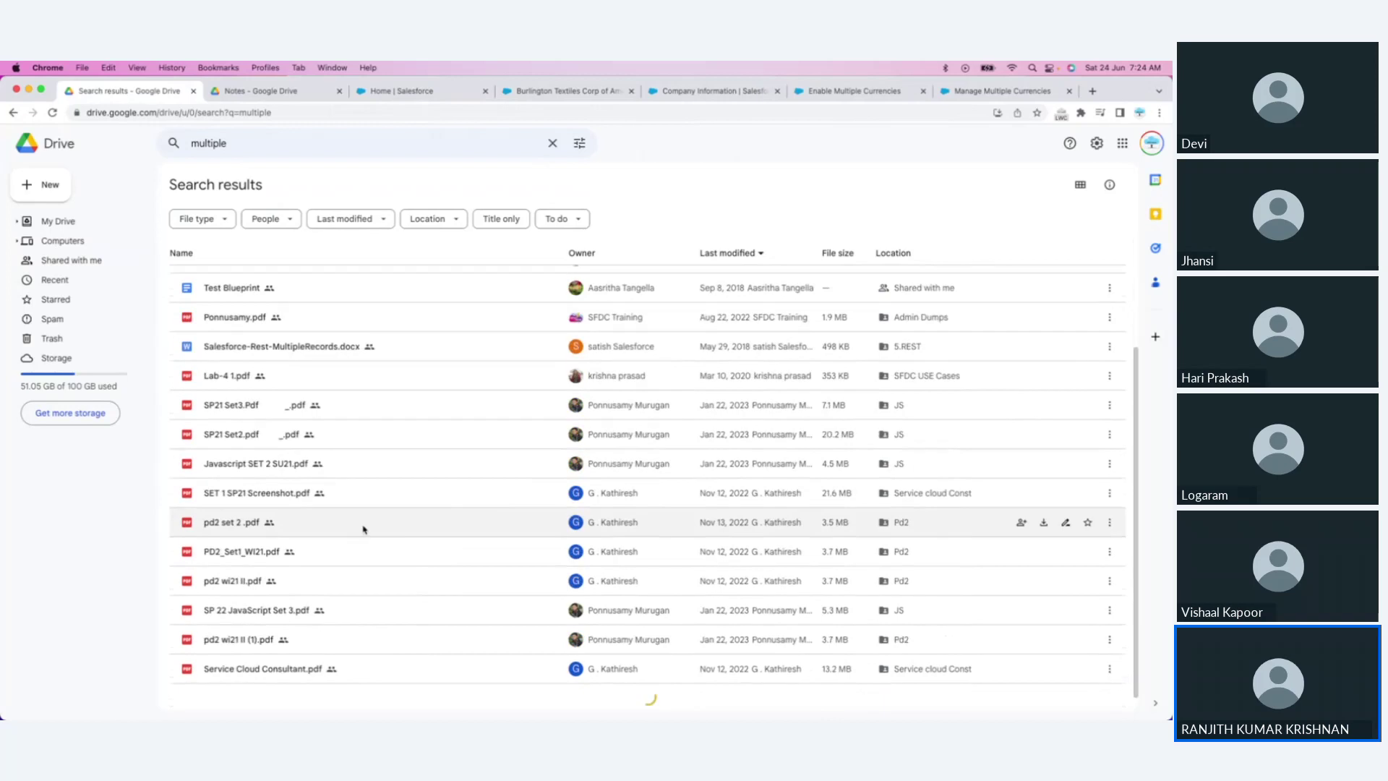
scroll(379, 520, down, 6)
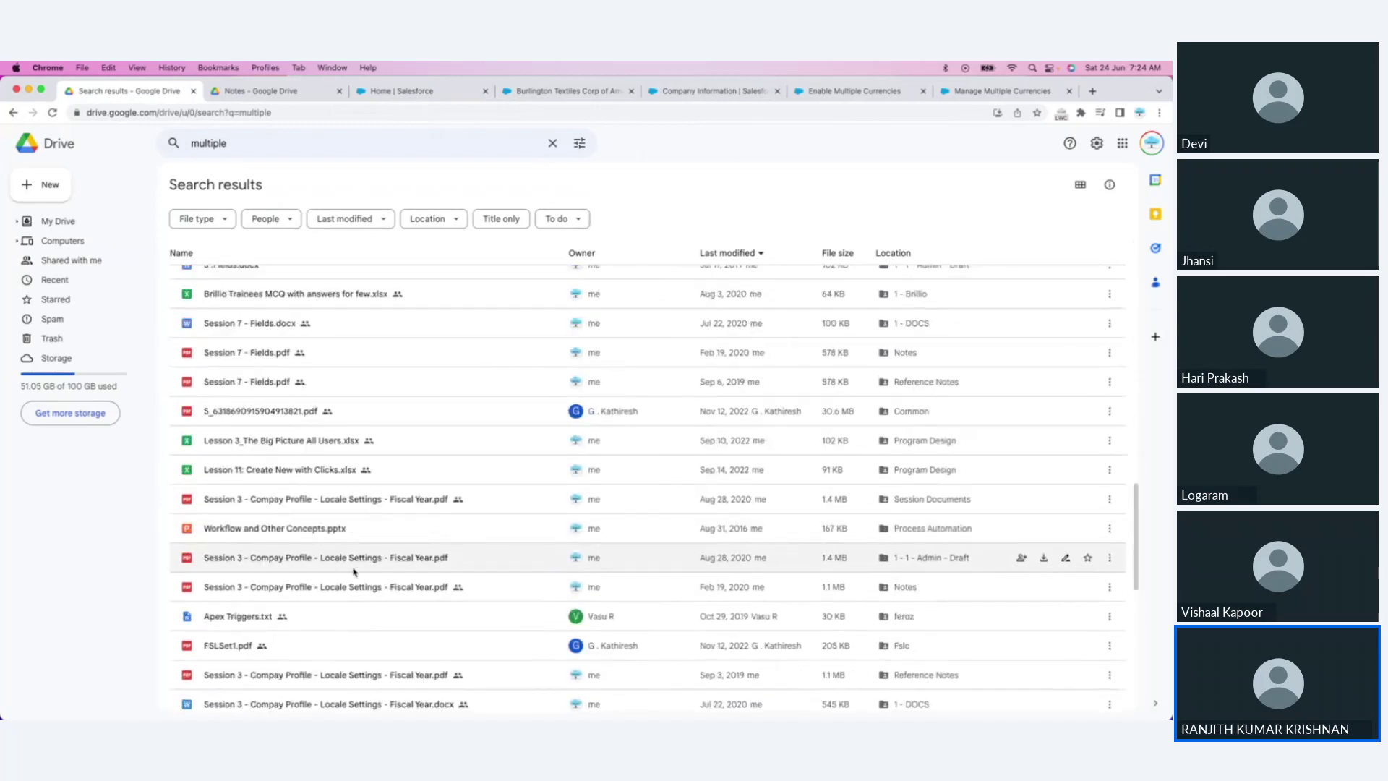
scroll(365, 578, down, 3)
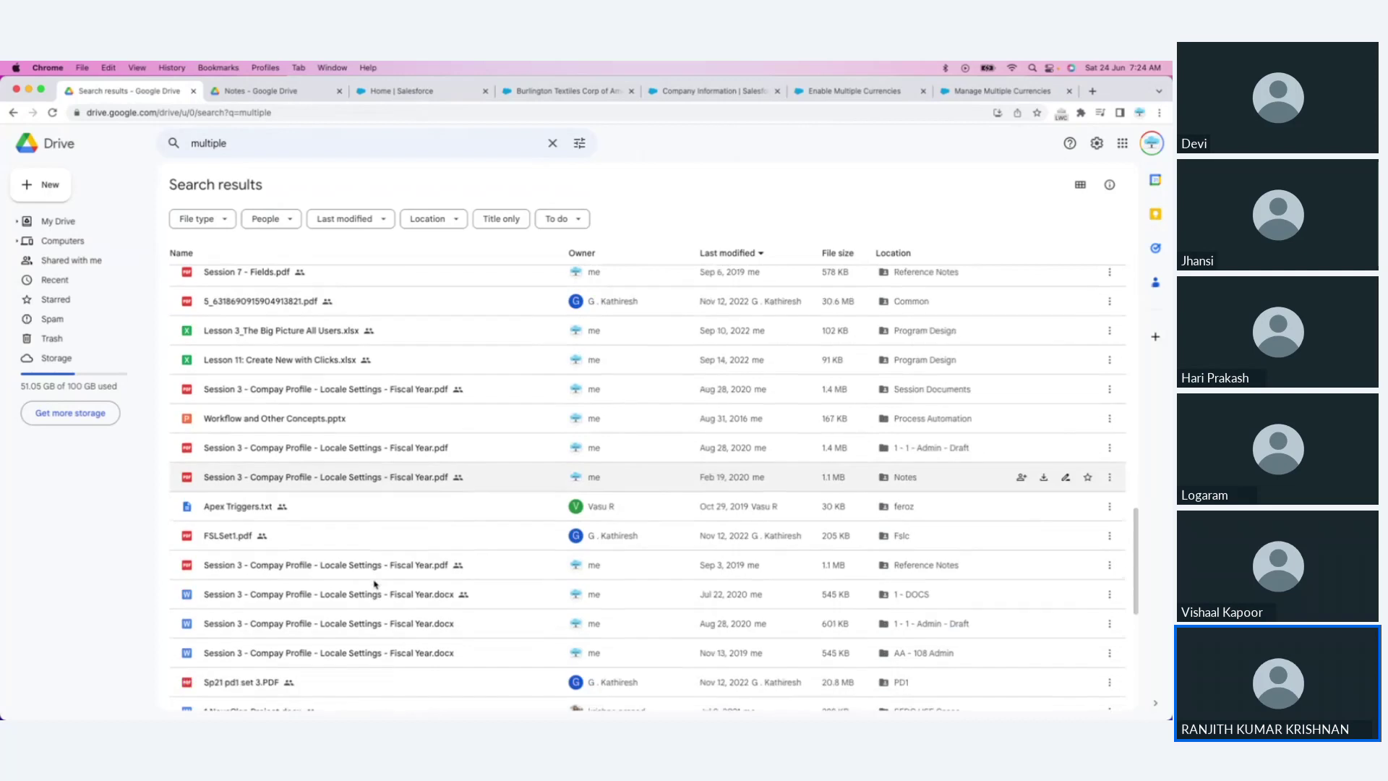
scroll(375, 584, down, 10)
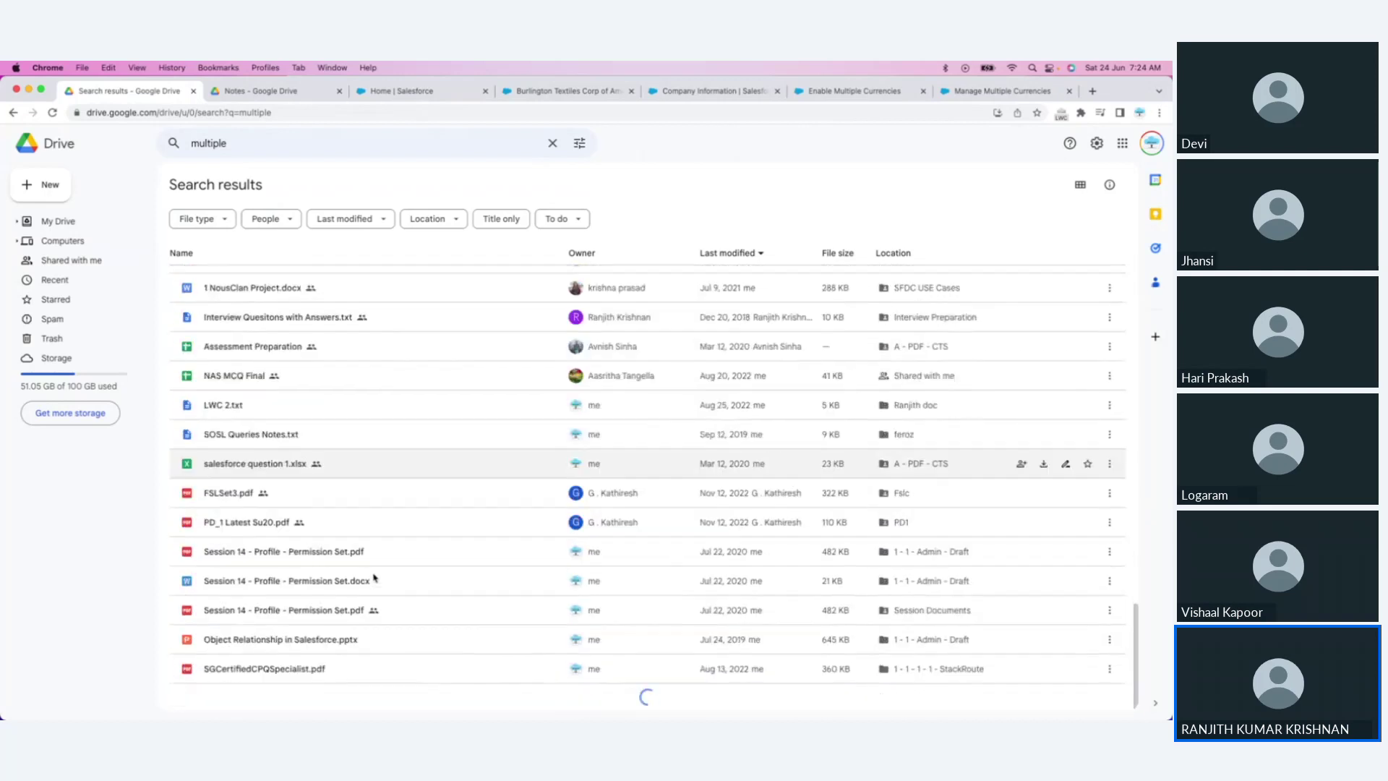
scroll(375, 578, down, 10)
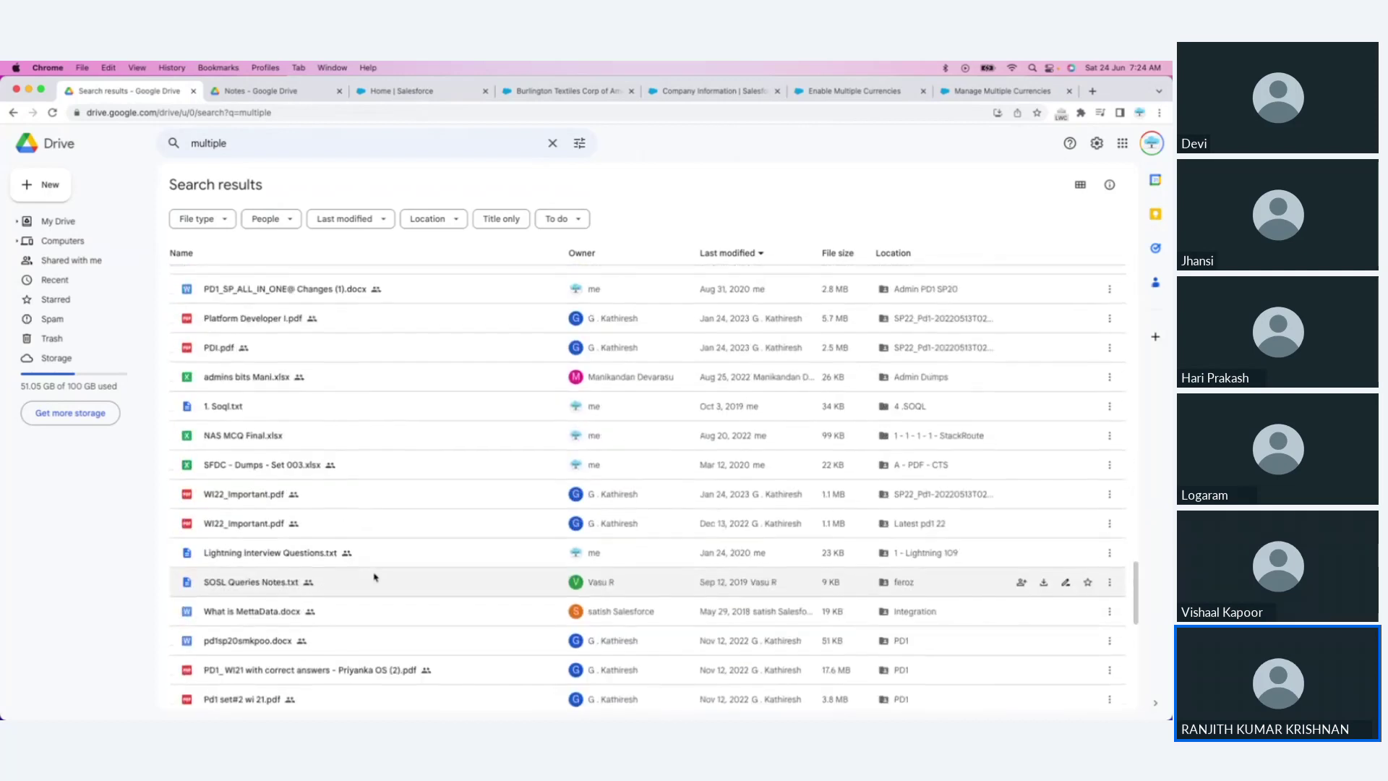
scroll(376, 576, down, 10)
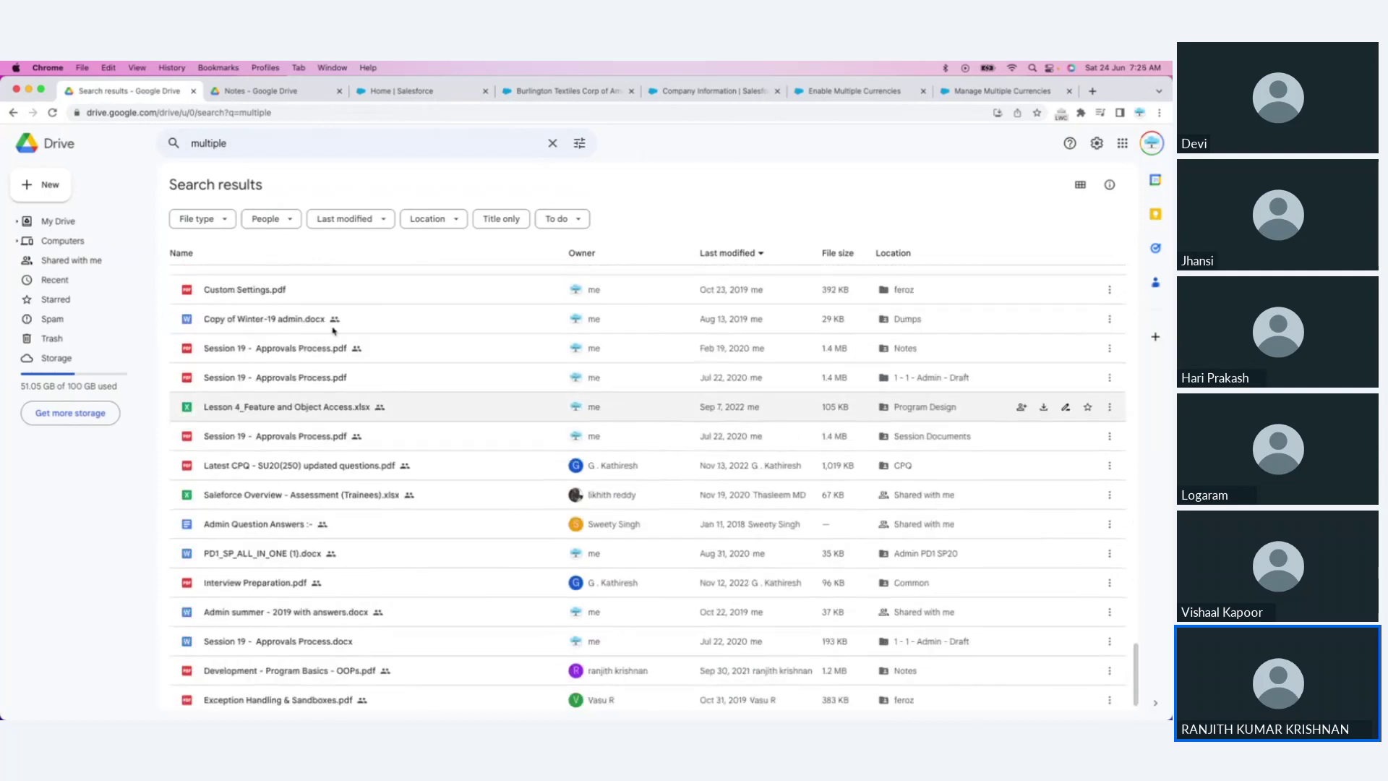
Step: Search Drive for "currency" and open "Session 3 - Compay Profile - Locale Settings - Fiscal Year.pdf" from the Session Documents folder
click(199, 142)
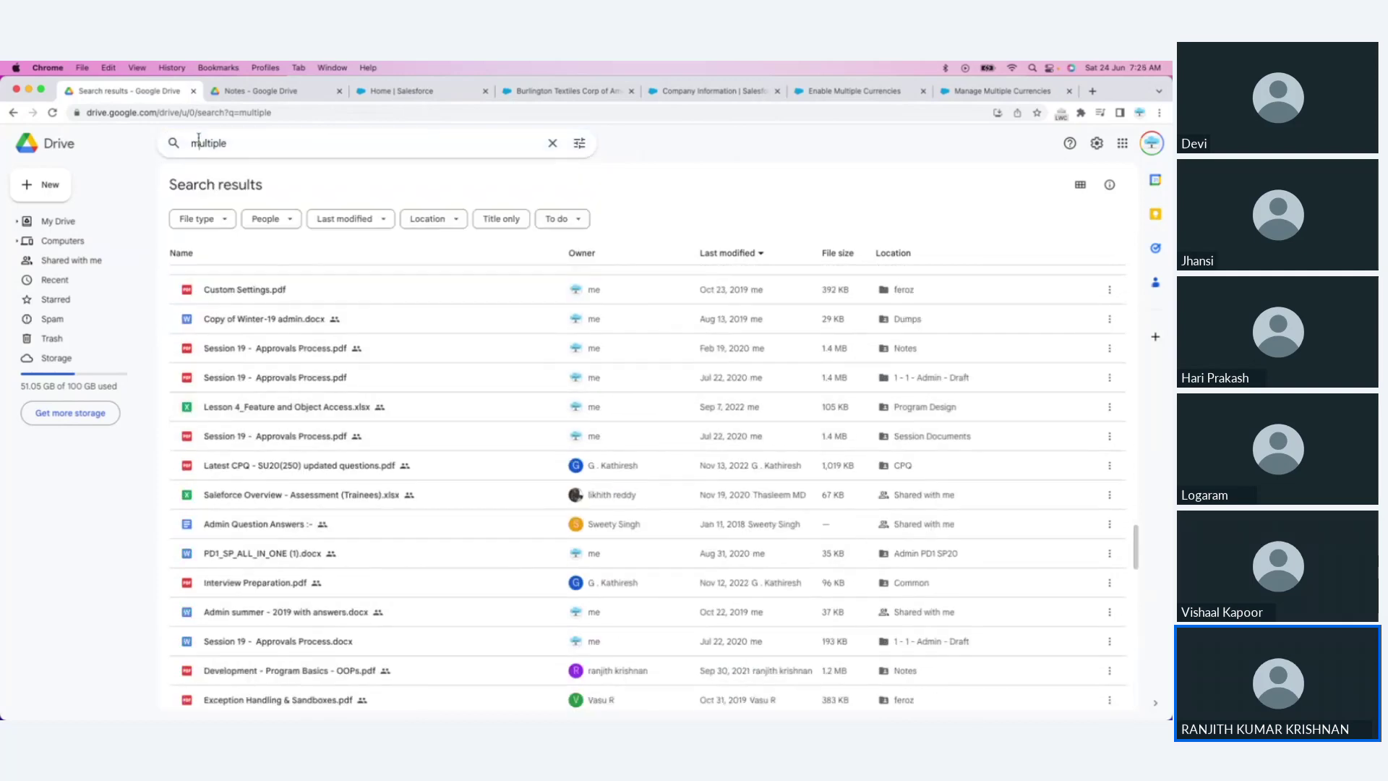
text(currrenc)
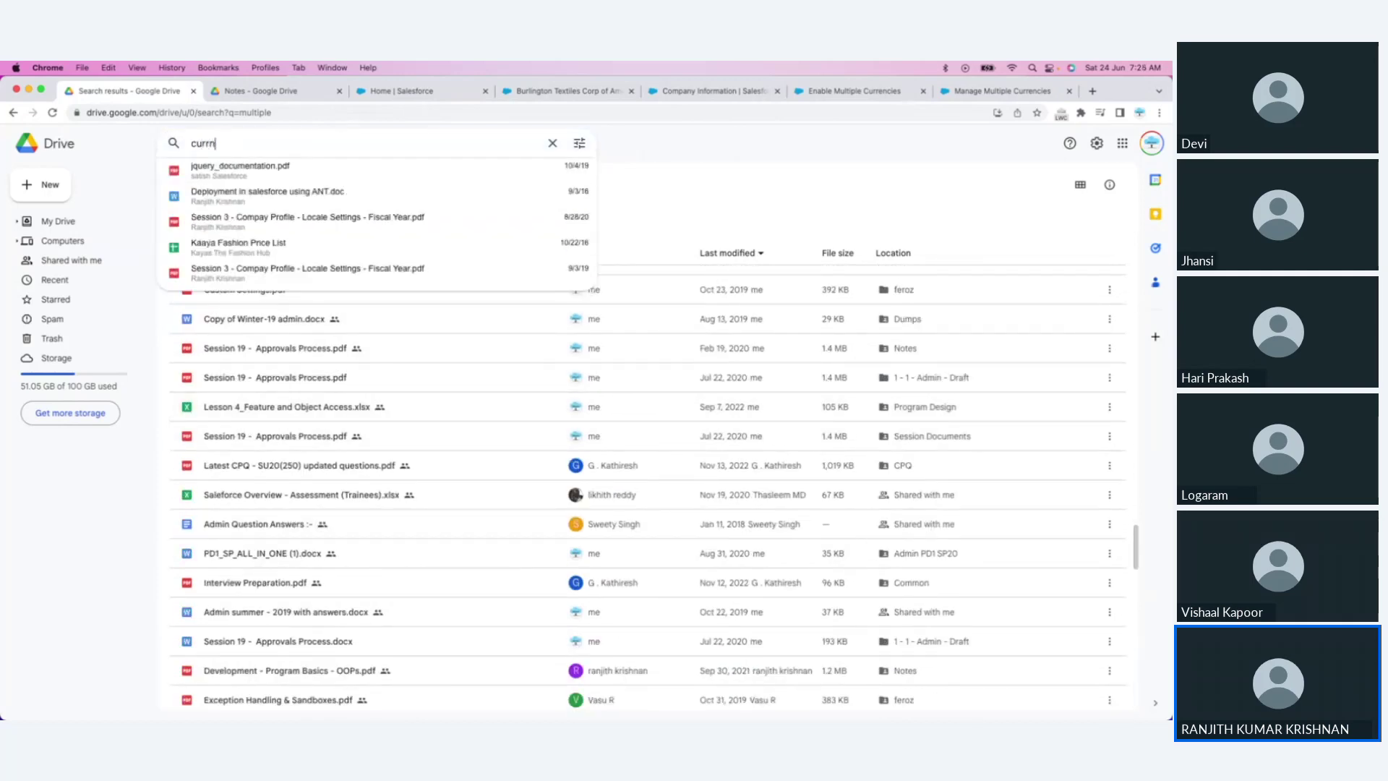
text(y)
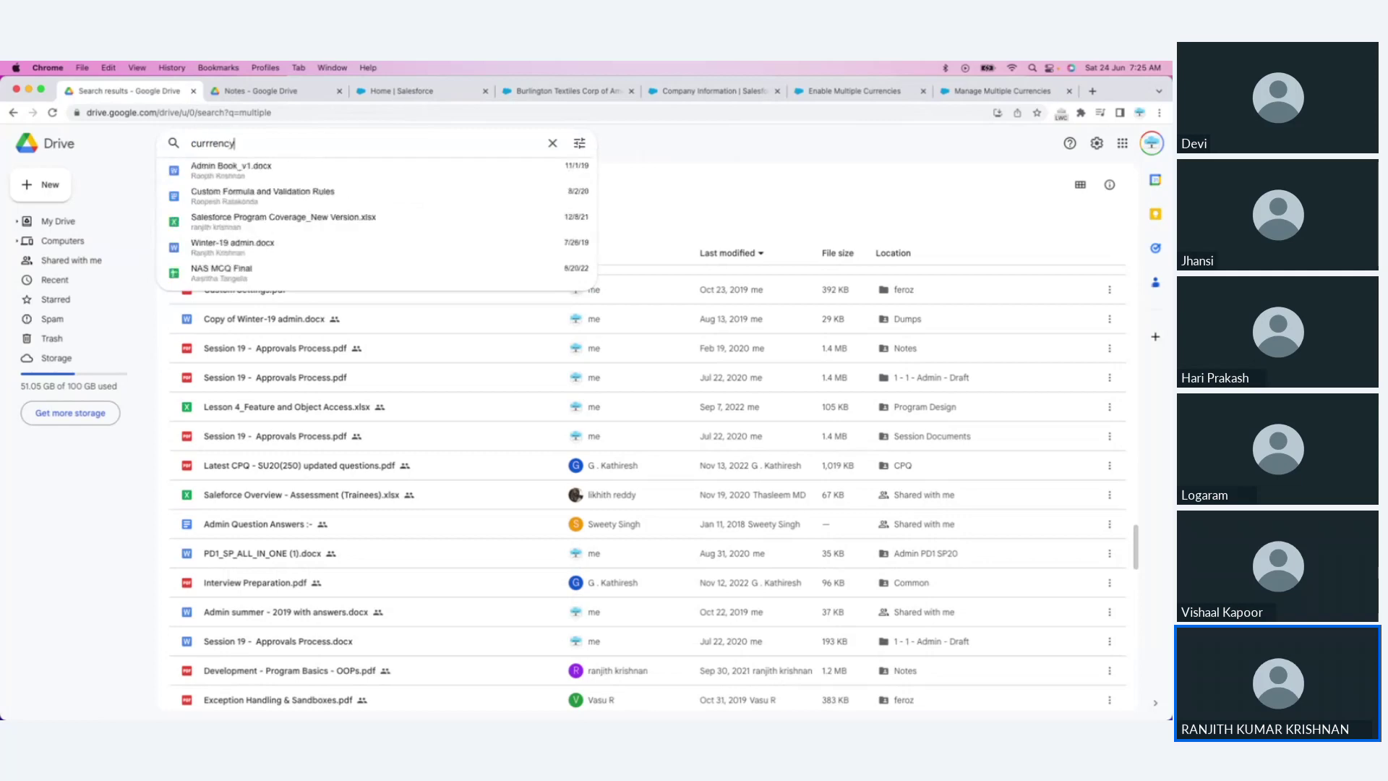
key(Return)
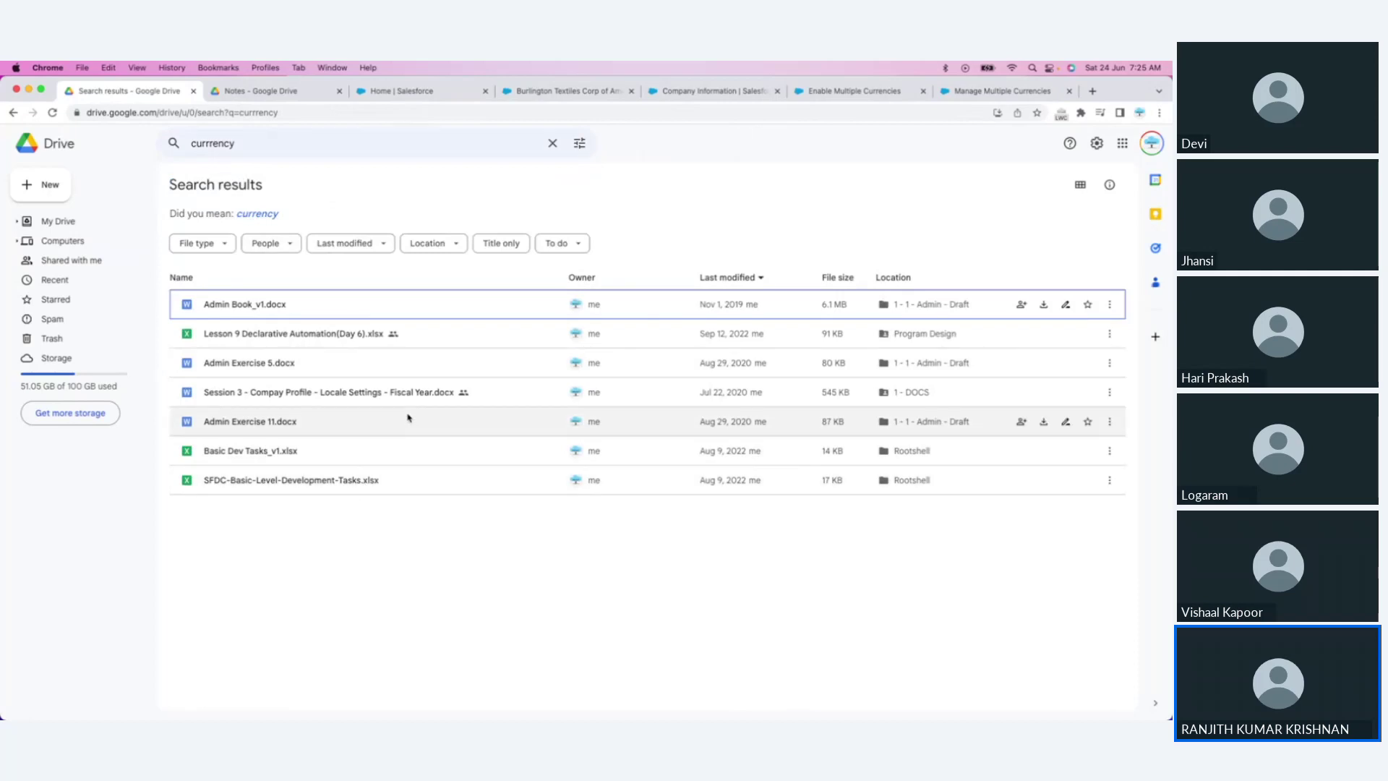
click(268, 216)
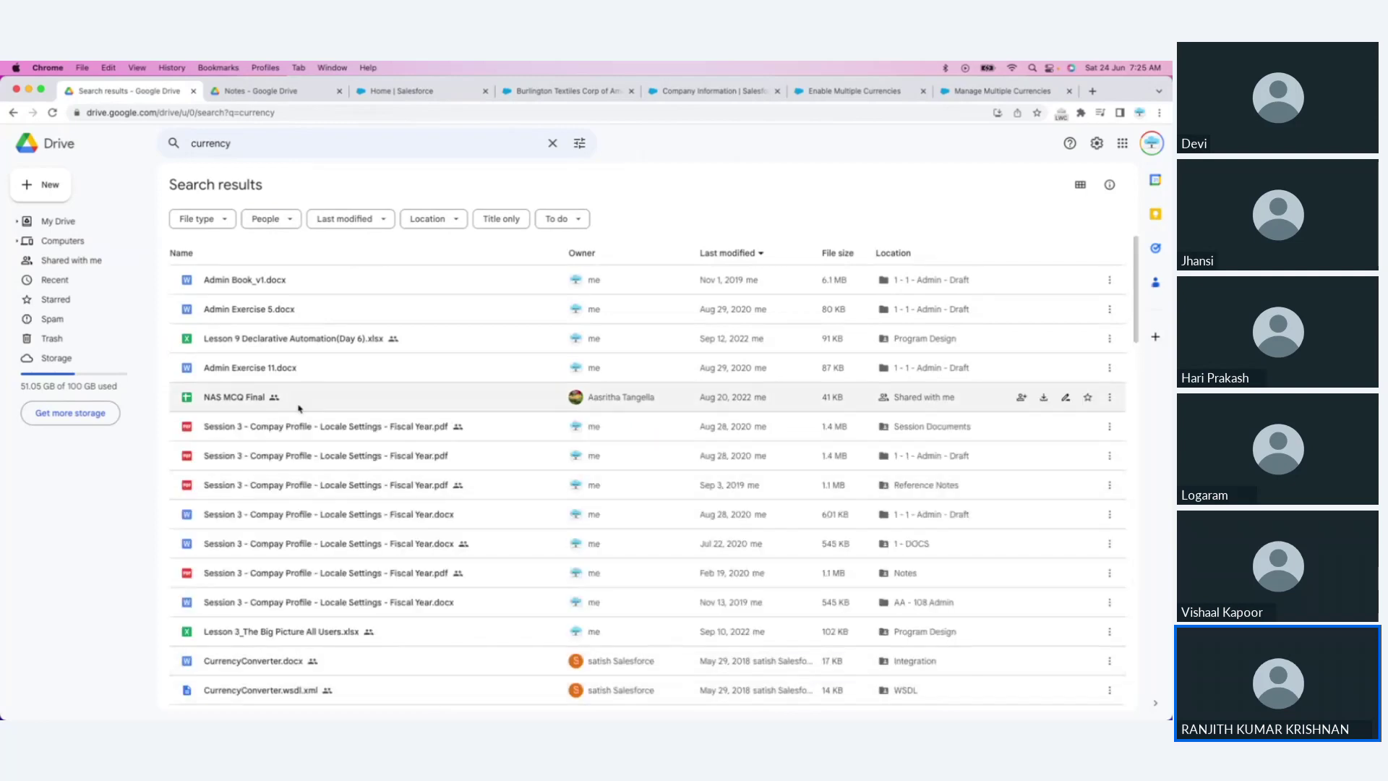
click(303, 432)
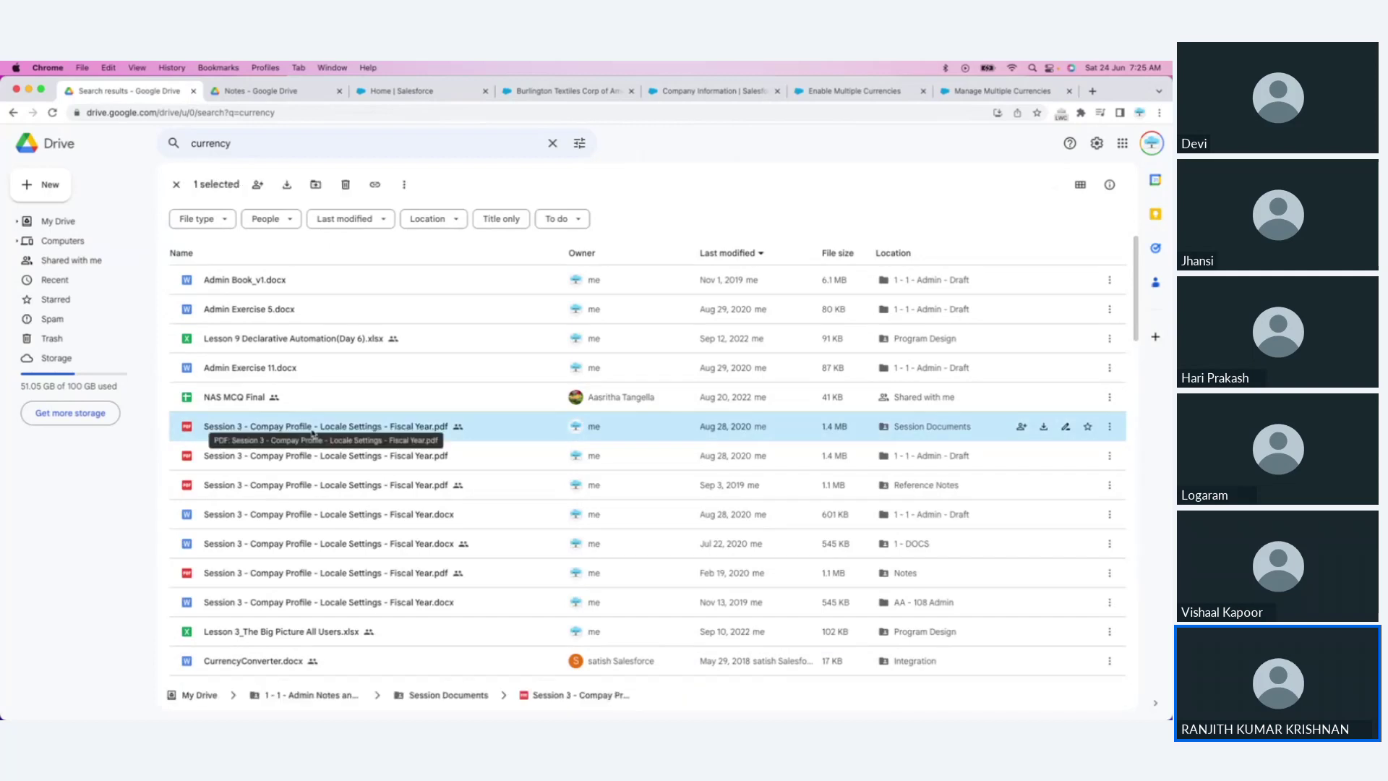
double_click(312, 429)
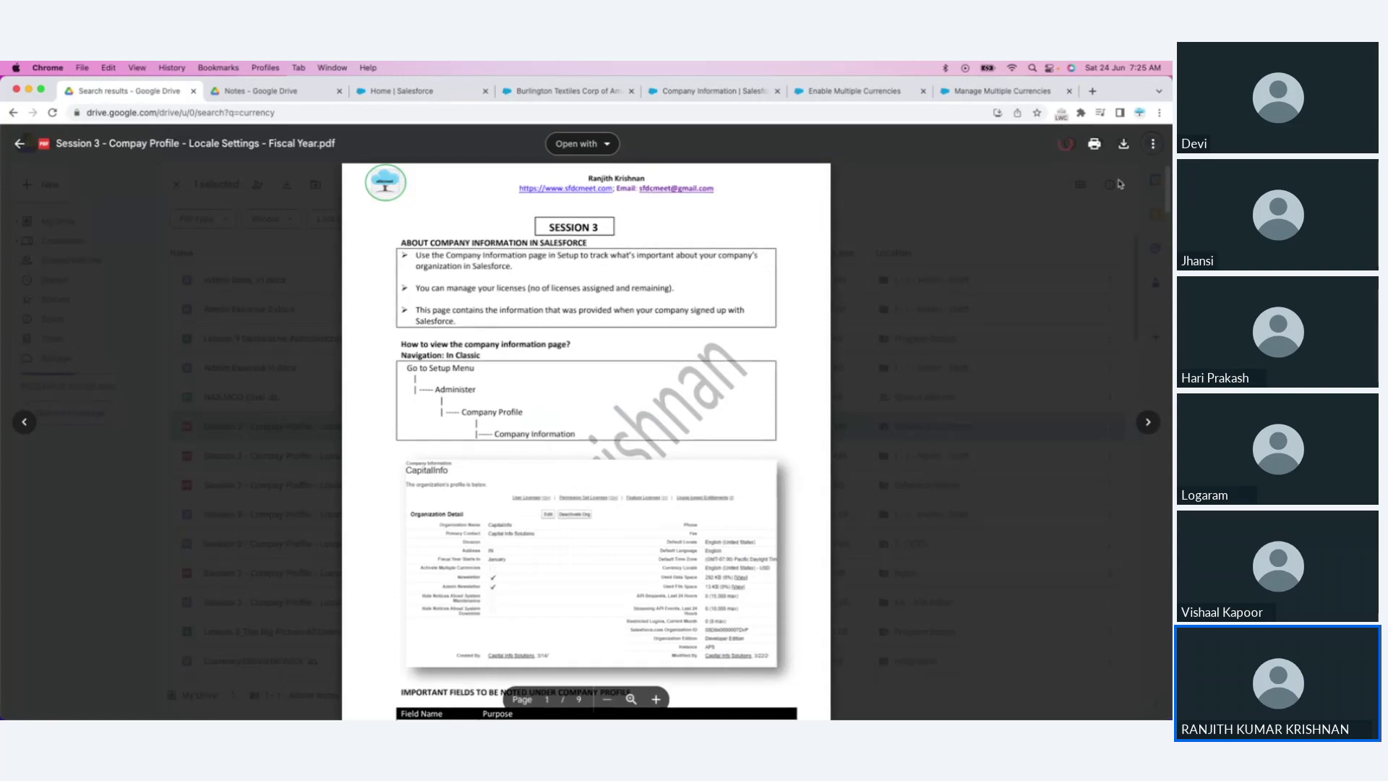
Step: Enlarge the PDF and examine its pages on company profile fields, locale settings and currency setup
click(655, 699)
click(657, 699)
scroll(620, 459, down, 15)
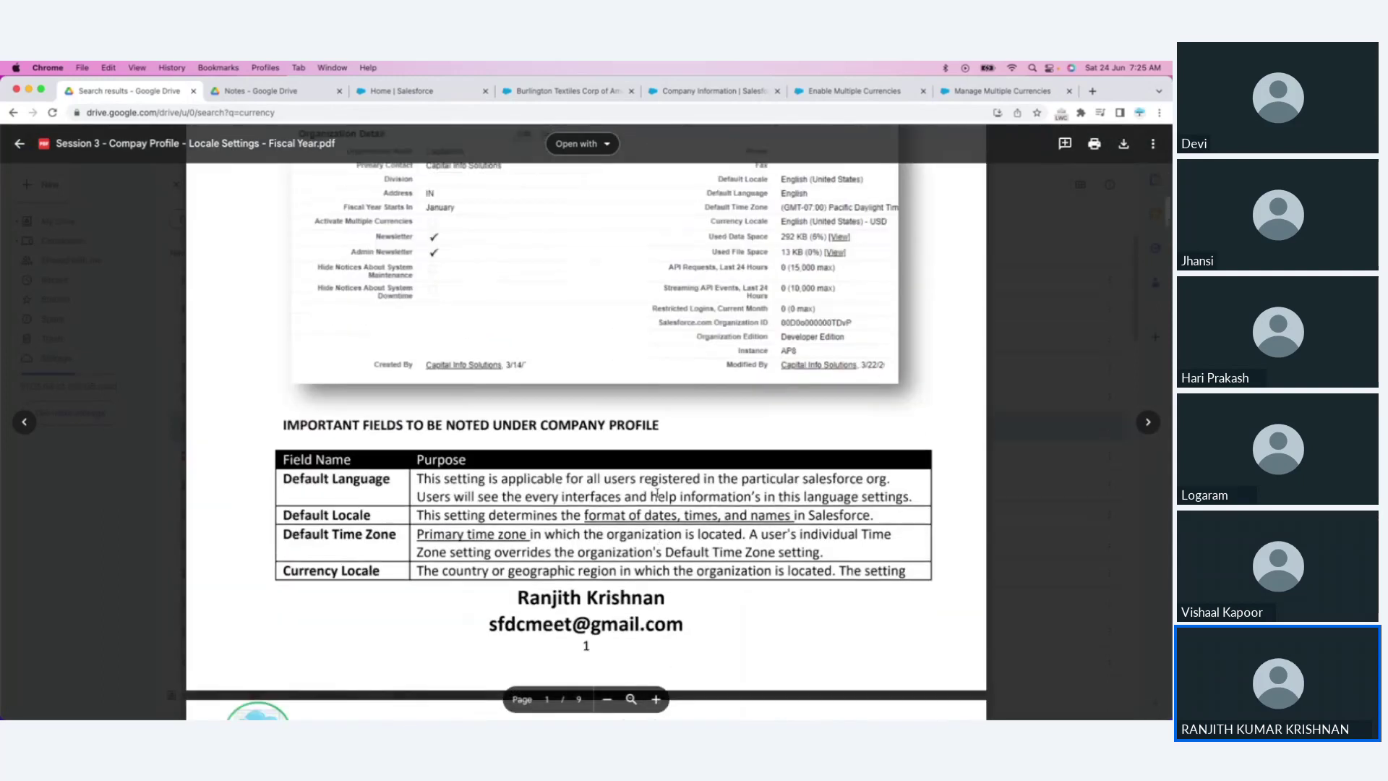
scroll(620, 460, down, 5)
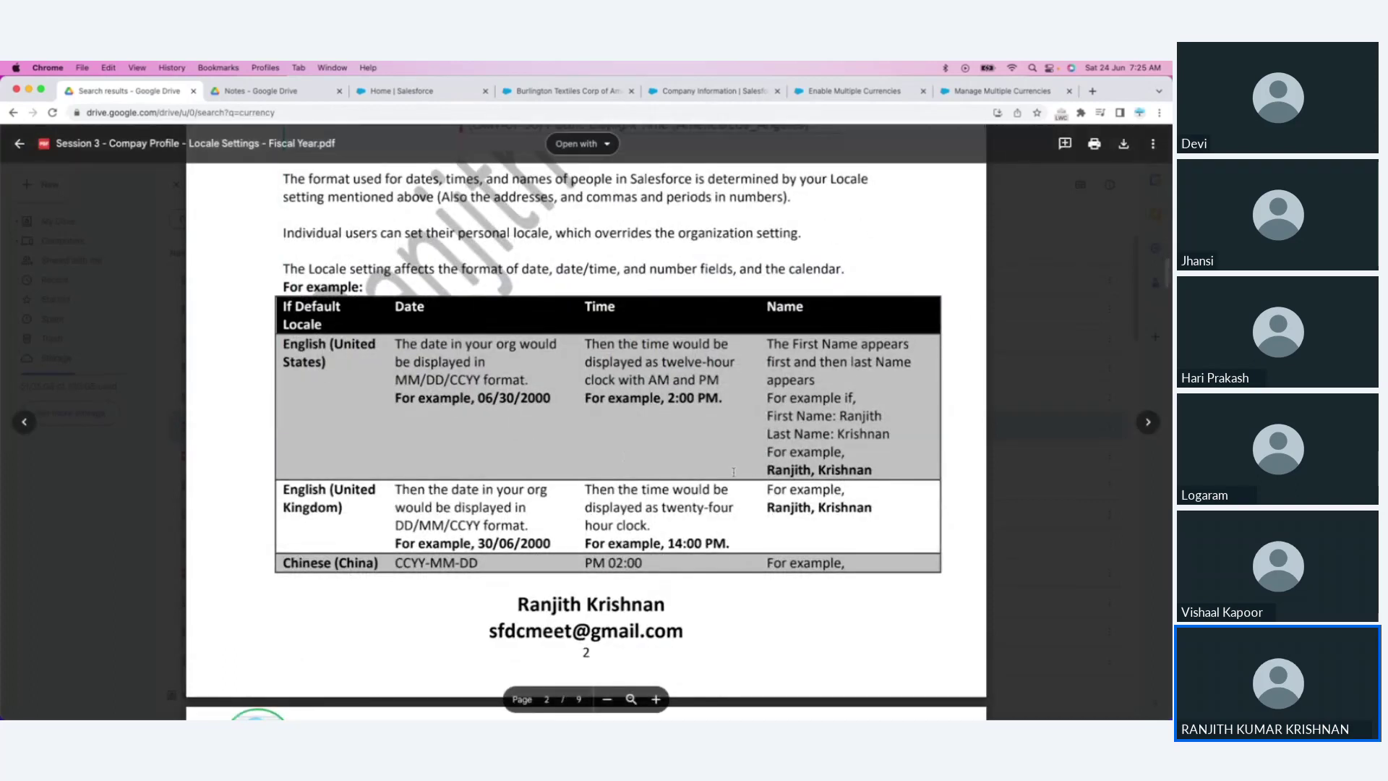
scroll(734, 471, down, 12)
scroll(751, 454, down, 1)
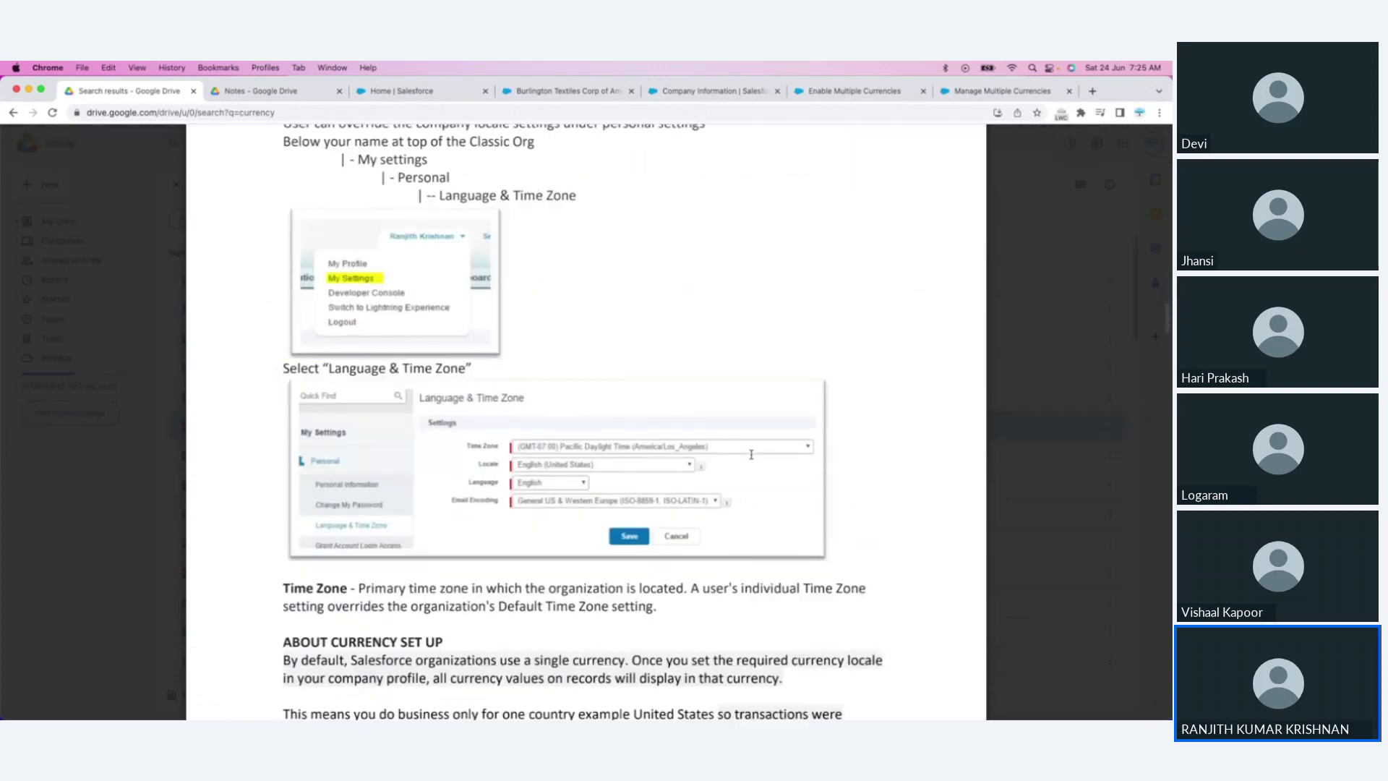
scroll(751, 454, down, 10)
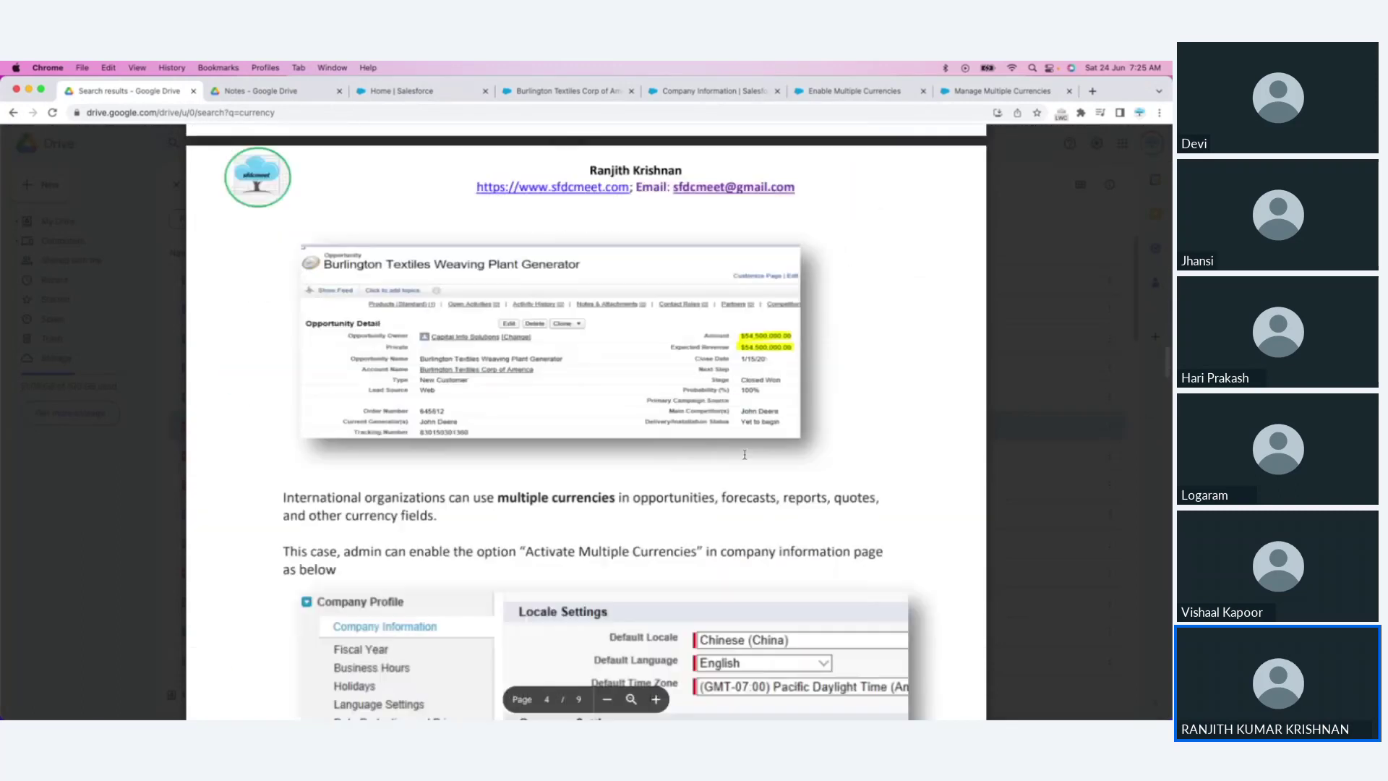
scroll(744, 454, down, 15)
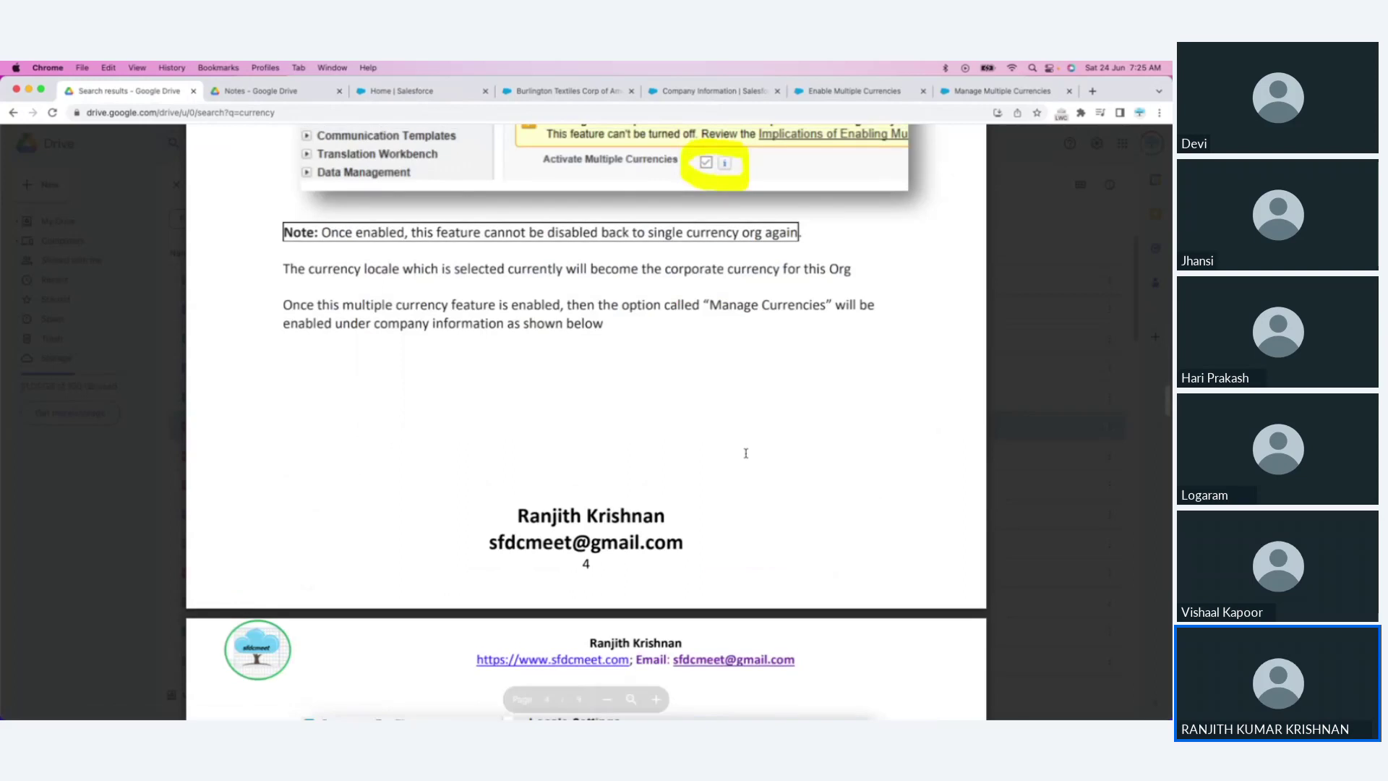
Step: Review the Activate Multiple Currencies section, highlight the note about disabling the feature, and continue to the Manage Currencies illustration
scroll(746, 453, up, 4)
scroll(584, 400, up, 2)
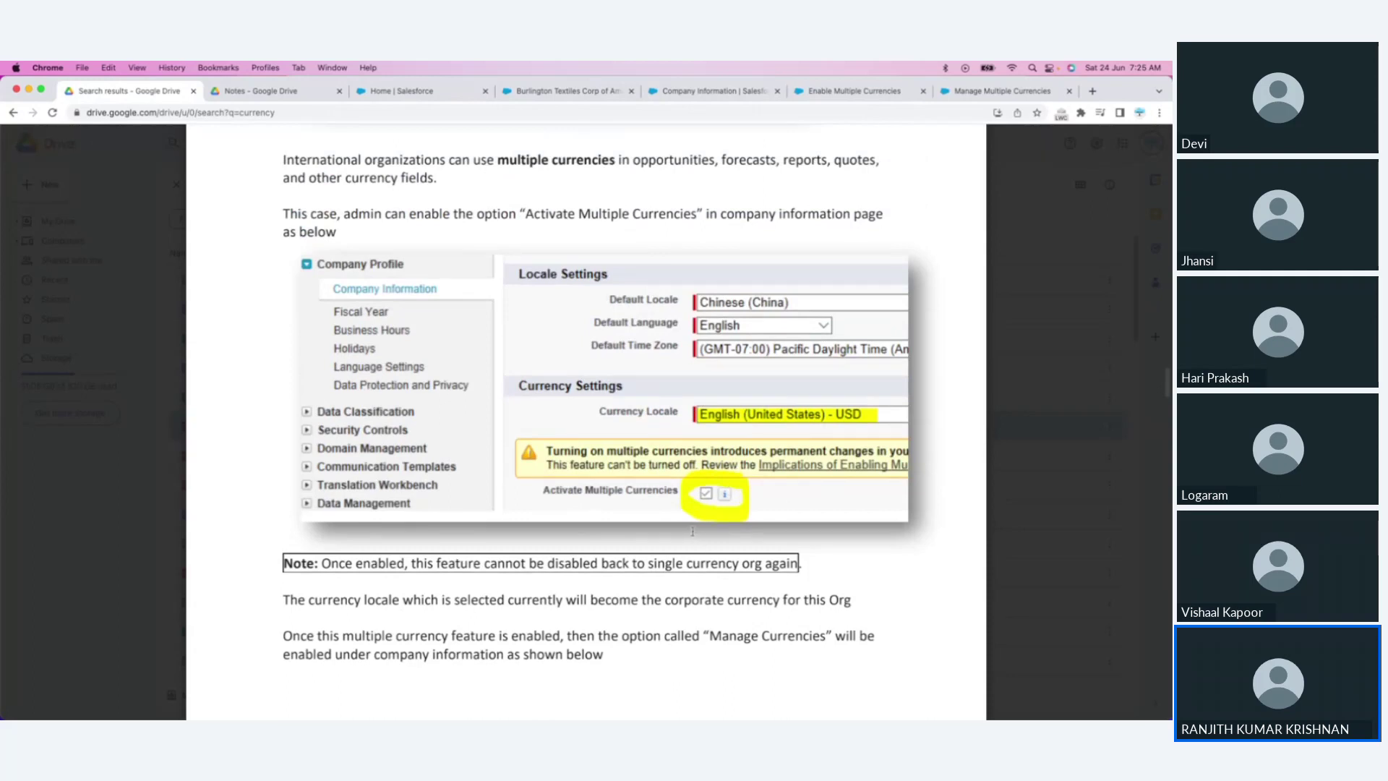
drag(322, 563, 668, 568)
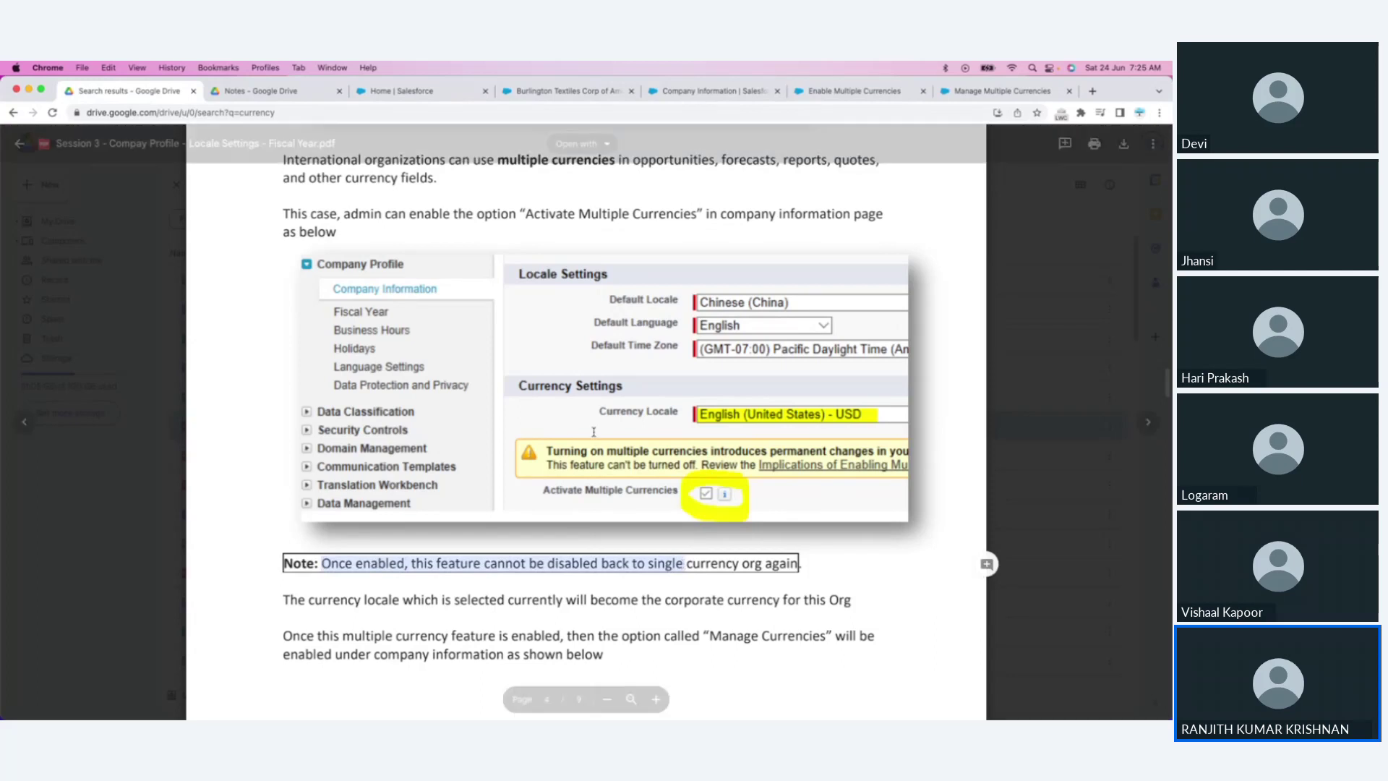
scroll(593, 431, down, 8)
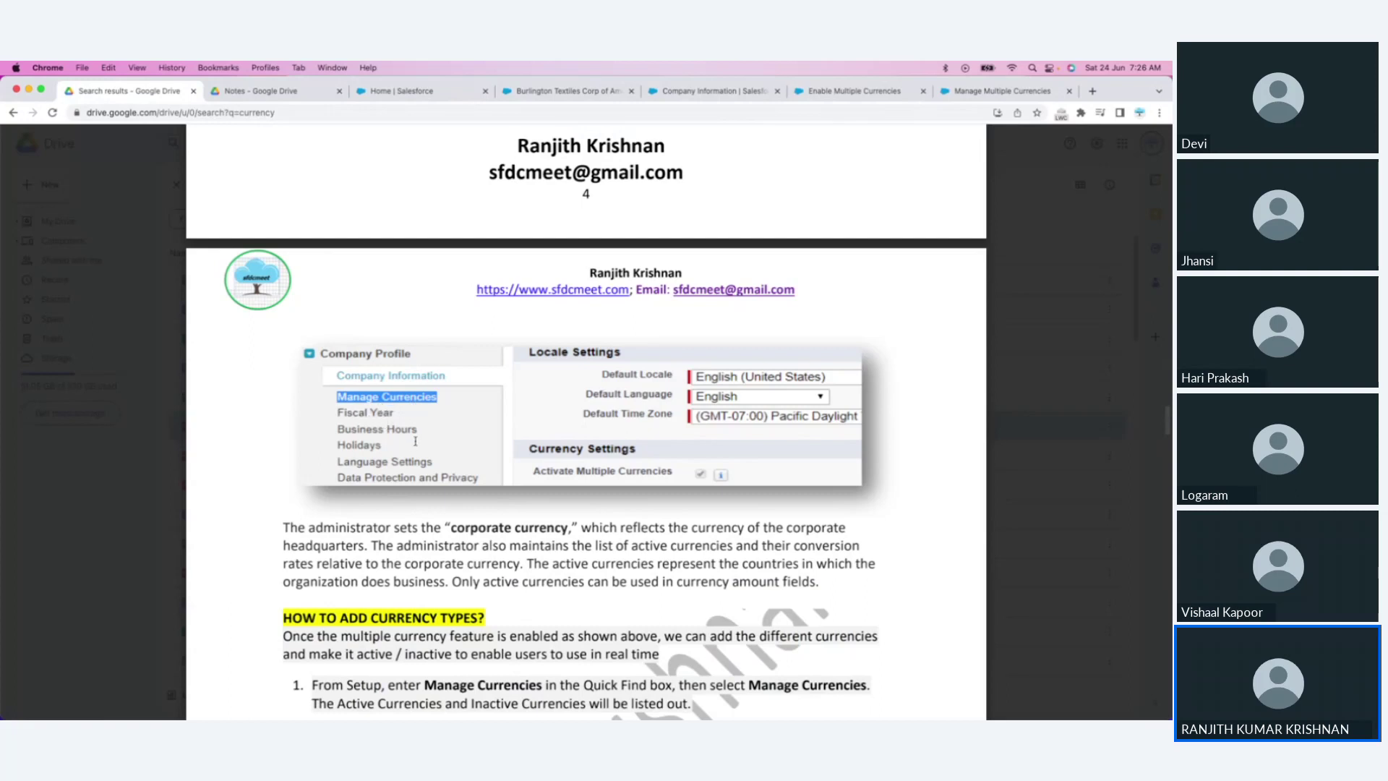
Step: Search Salesforce Setup for "compan" to check the Company Settings entries, and return to the PDF's Manage Currencies illustration
click(695, 92)
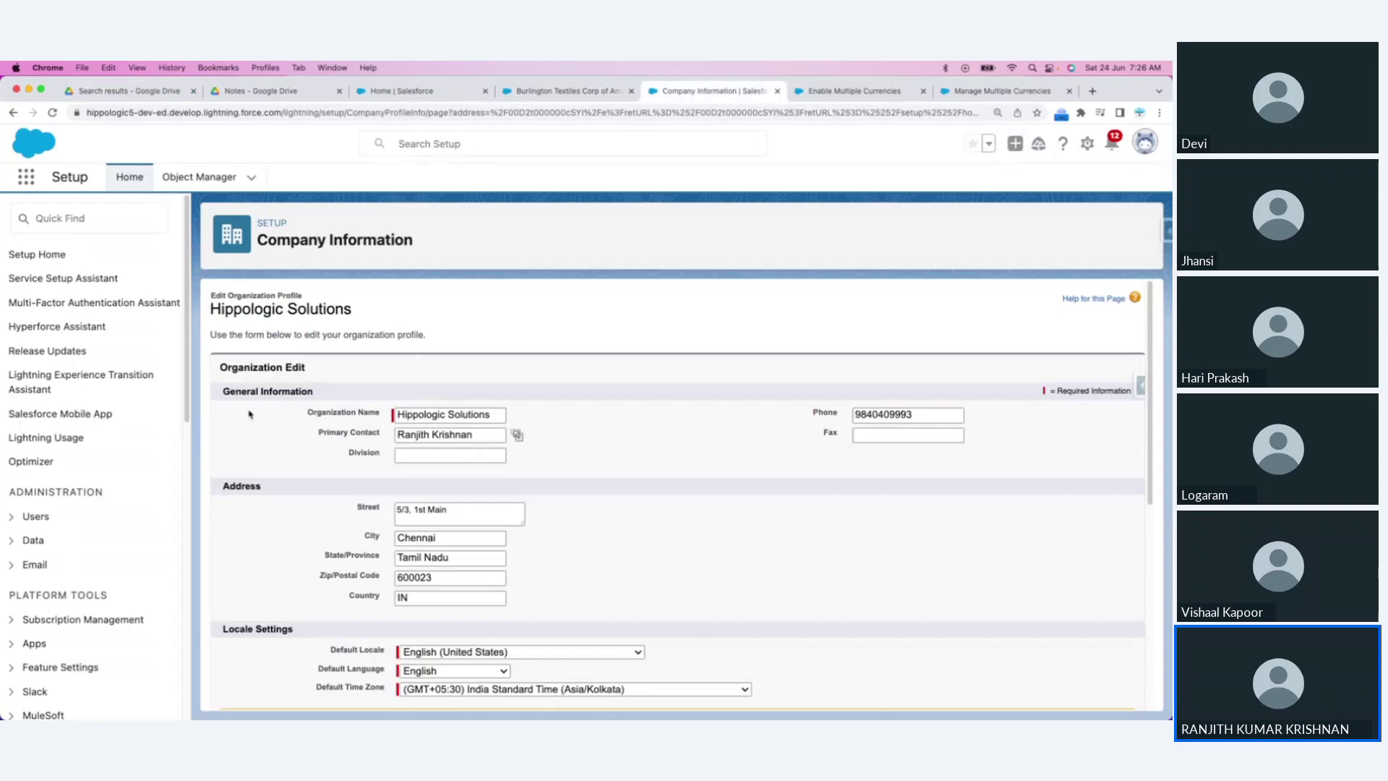
click(80, 217)
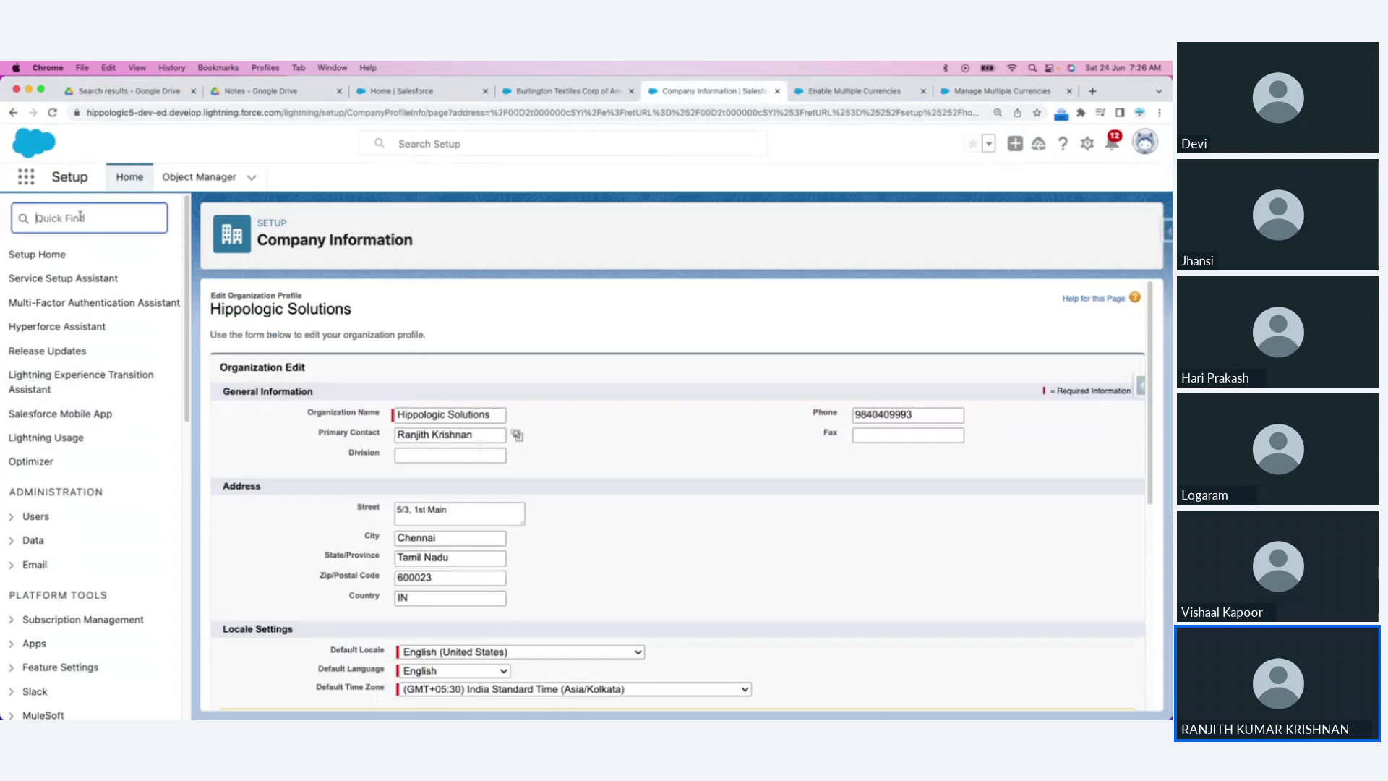
text(compan)
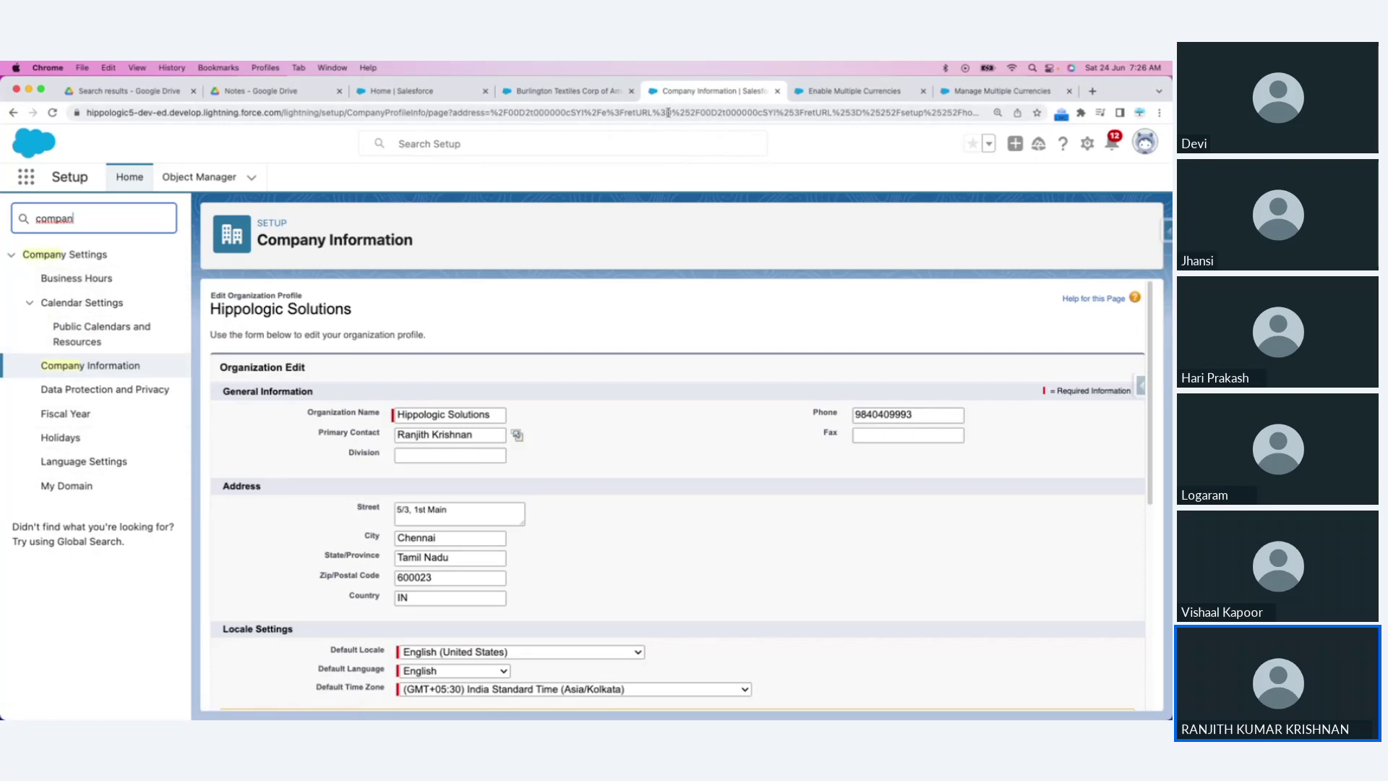
key(super+Tab)
key(super+Tab)
click(131, 91)
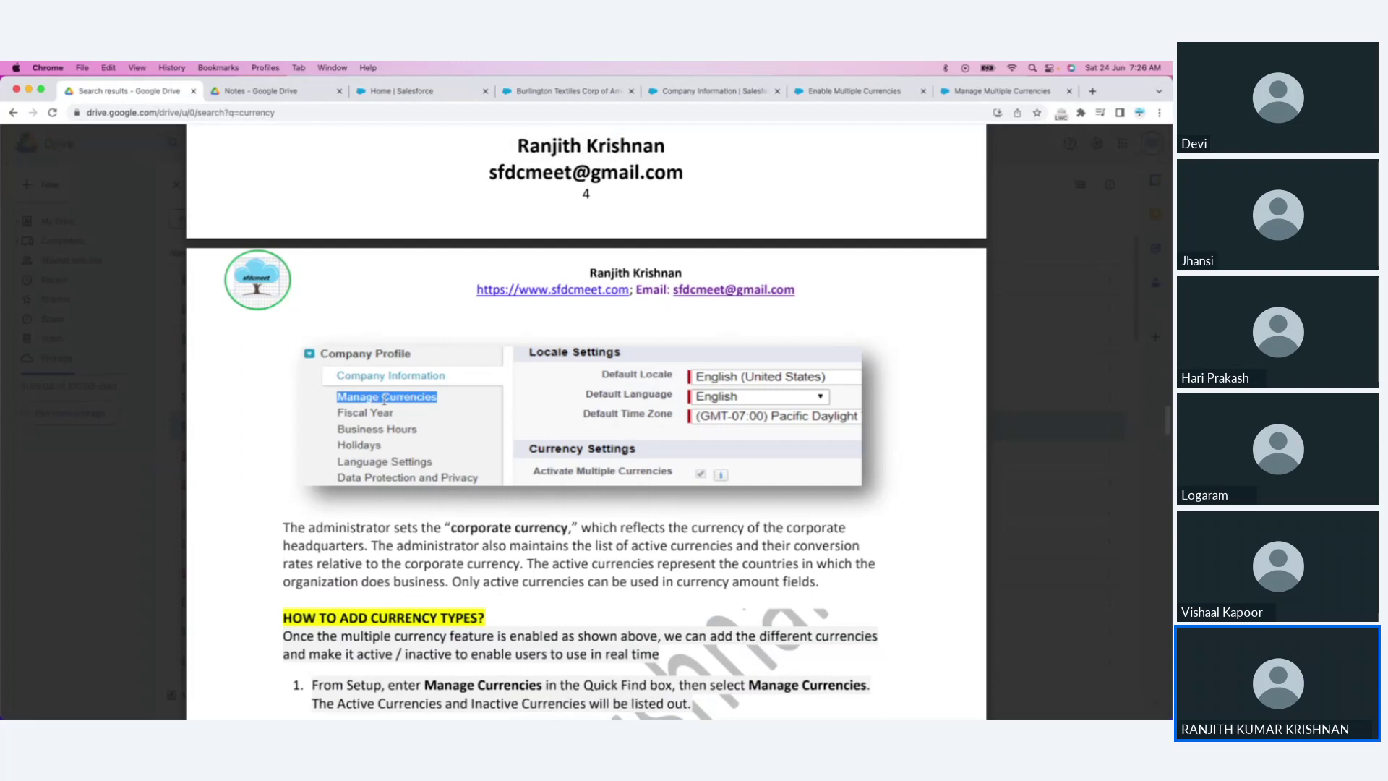
Step: Read the PDF section on adding currency types, including the Active Currencies list and the INR example
scroll(597, 540, down, 5)
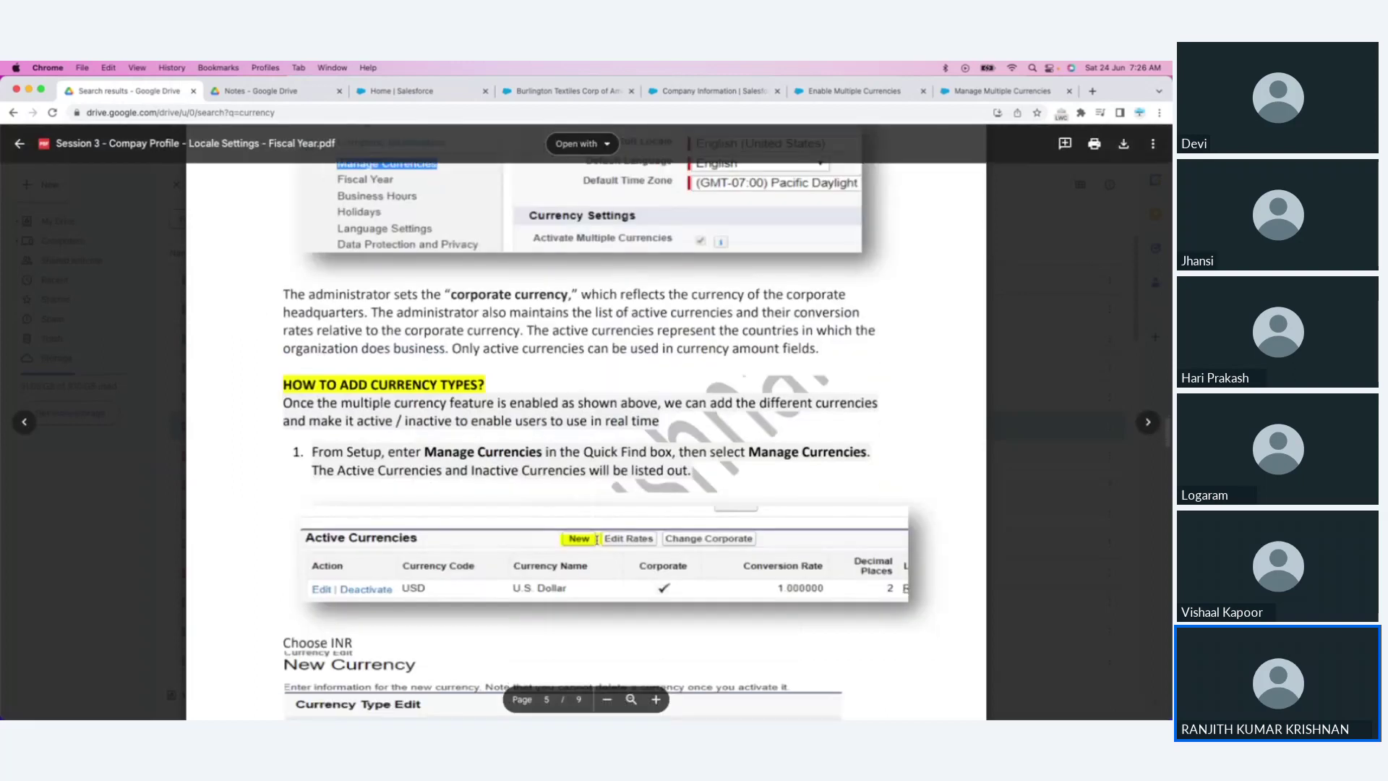
scroll(597, 539, down, 7)
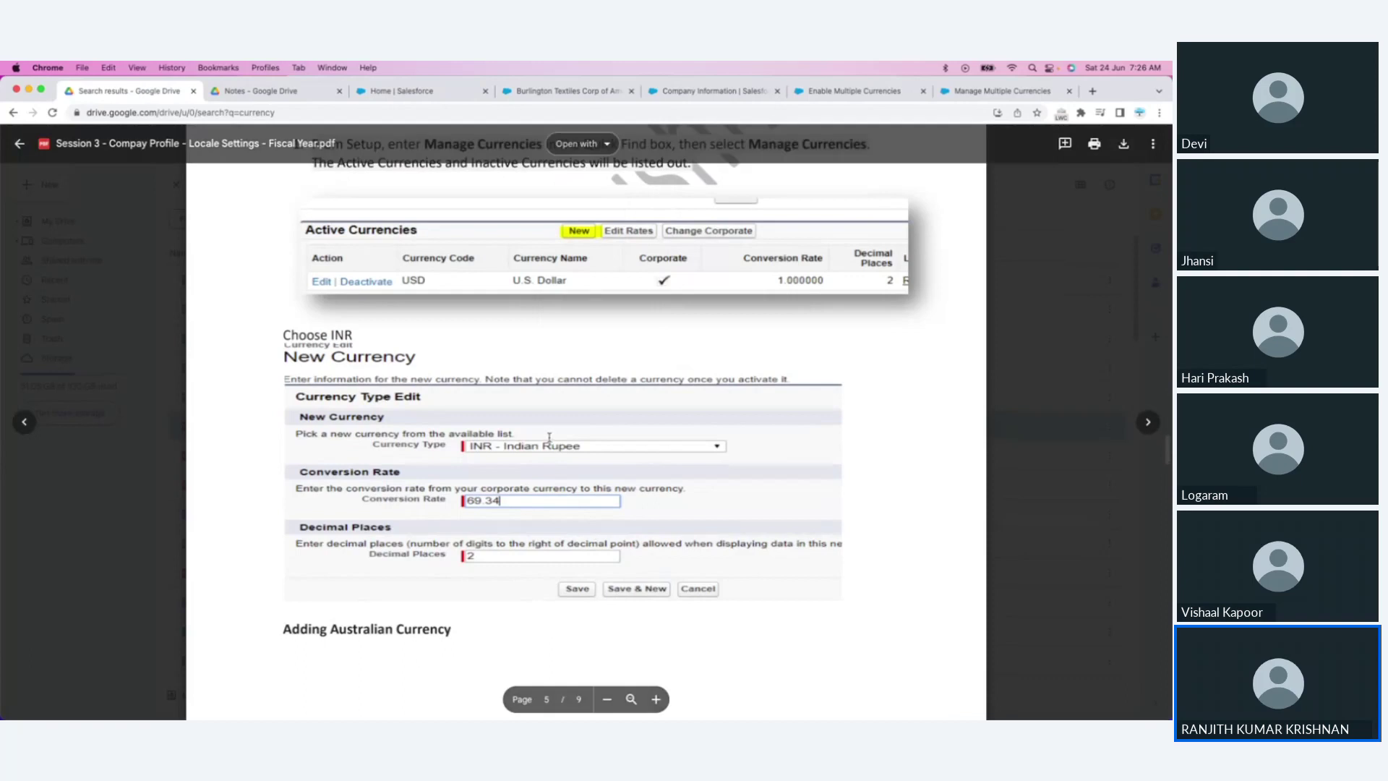
scroll(549, 438, up, 5)
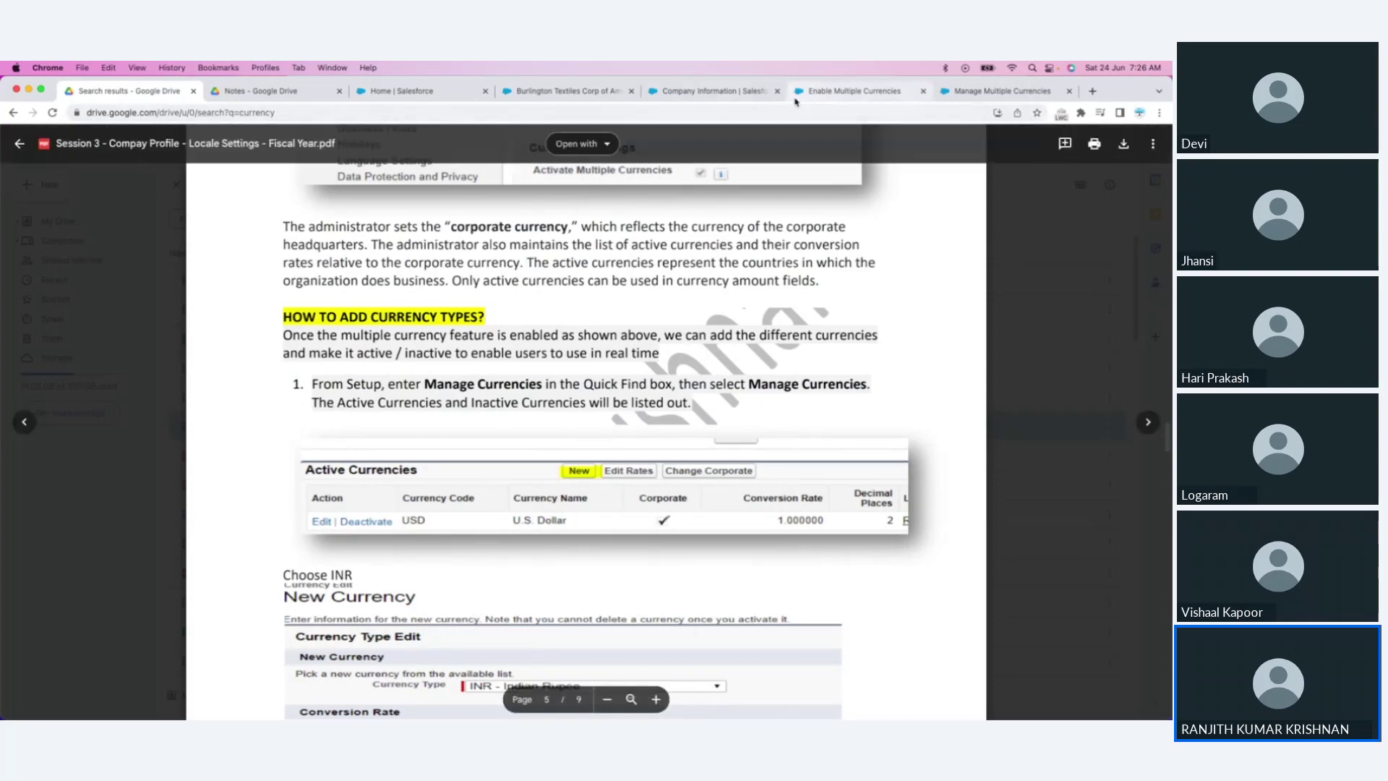
Step: Turn on Activate Multiple Currencies on the Company Information edit page without saving
click(712, 91)
scroll(448, 573, down, 5)
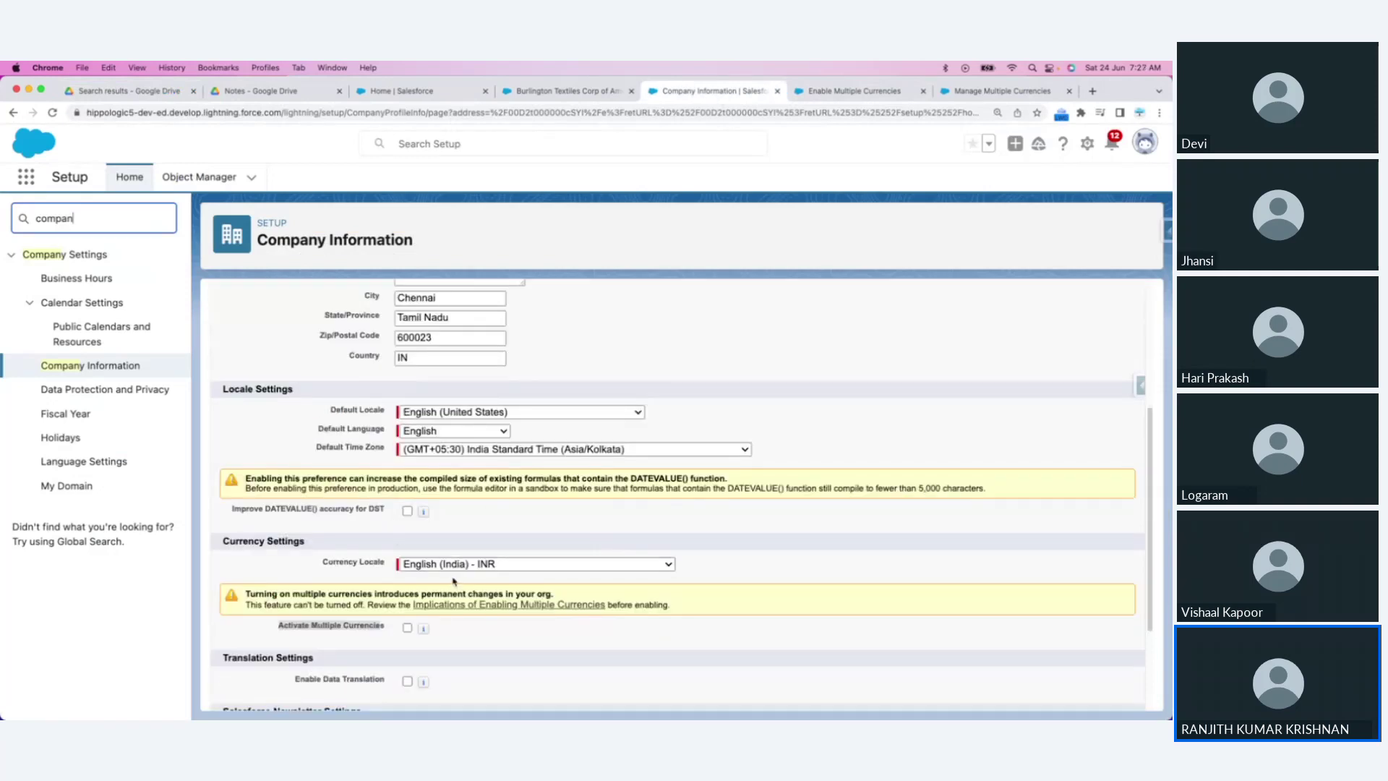
click(407, 627)
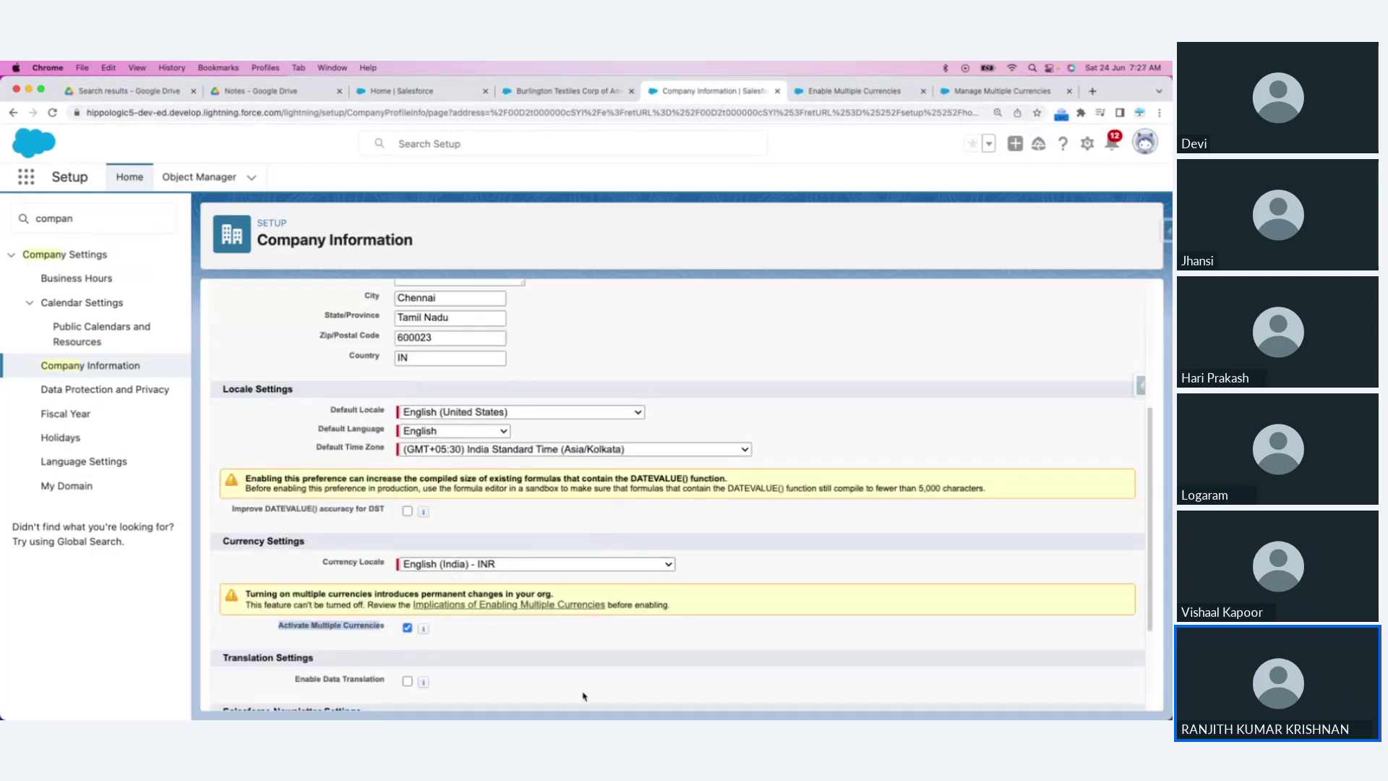
scroll(558, 672, down, 2)
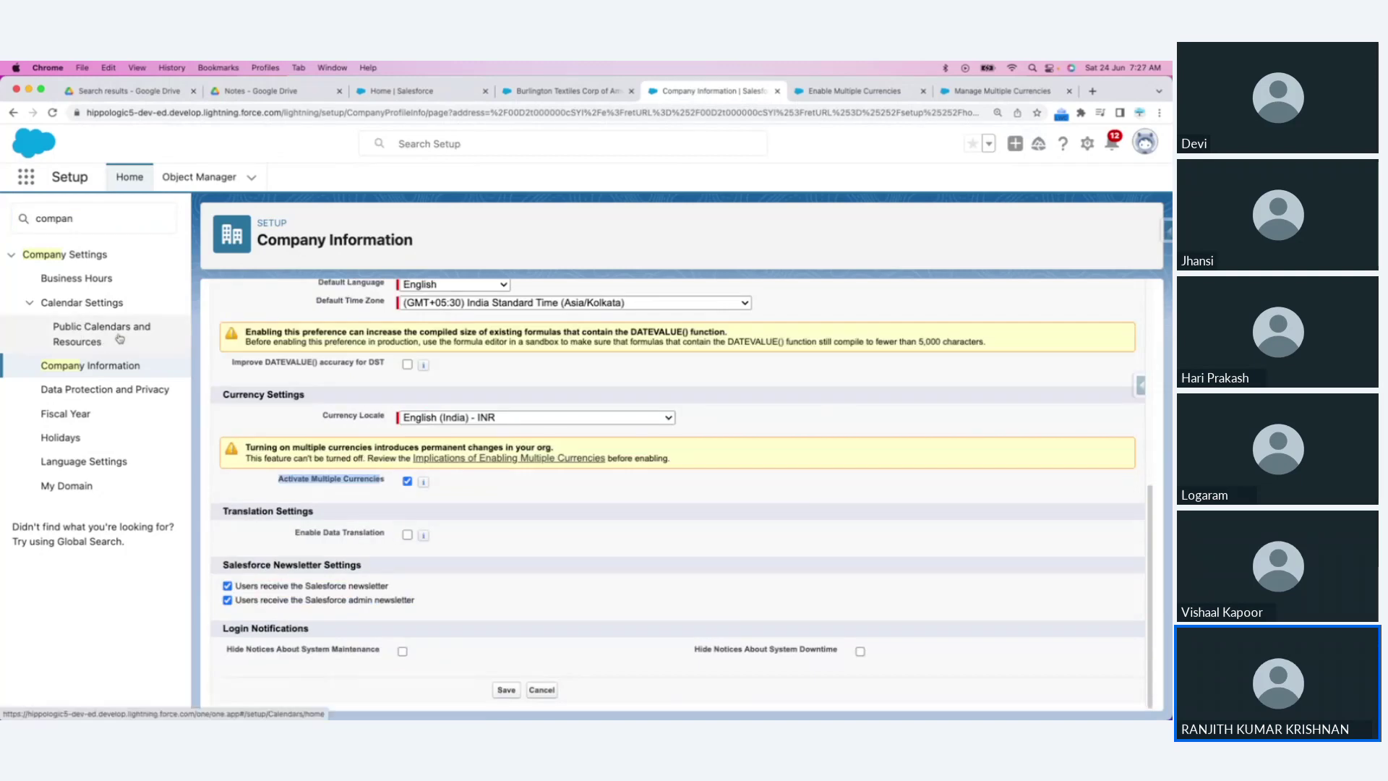
Step: Return to the PDF and examine the Active Currencies list and the New Currency example for Indian Rupee
click(123, 90)
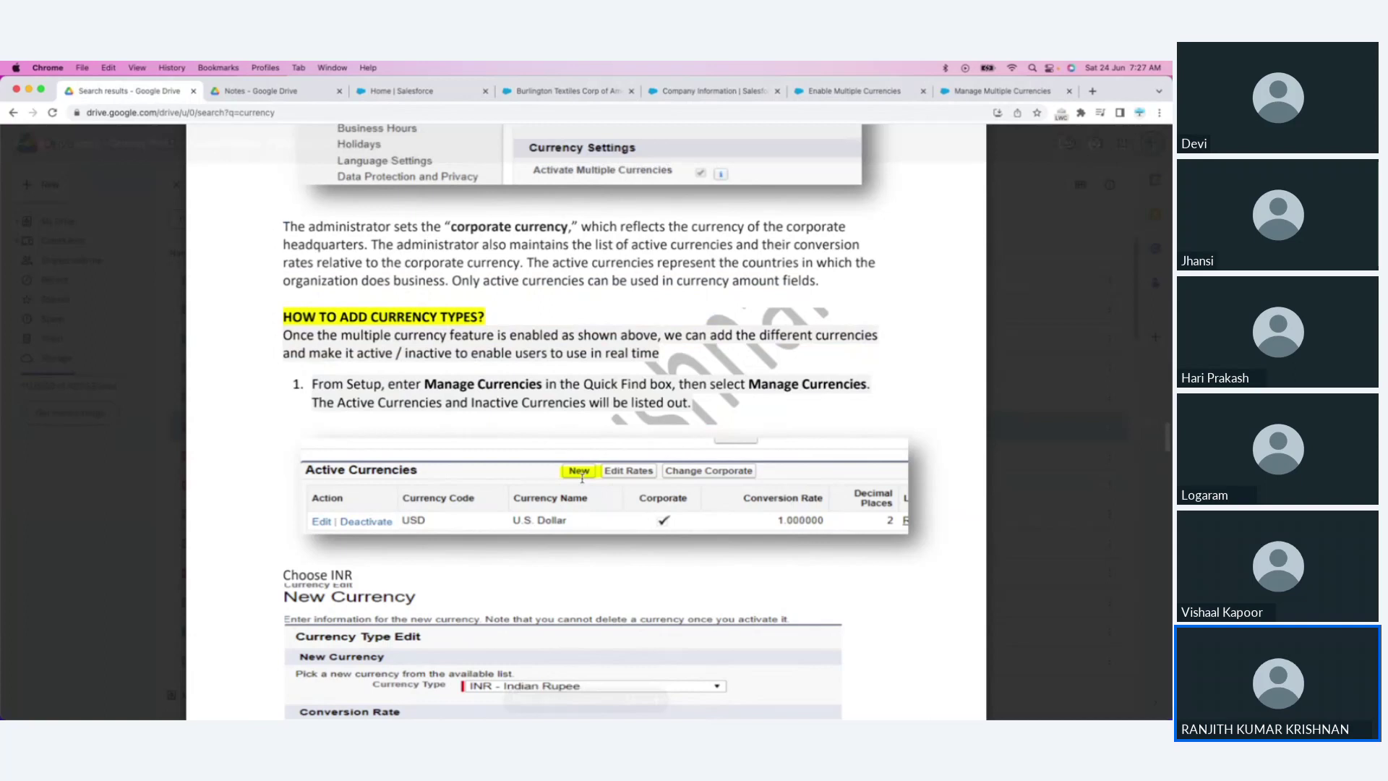
scroll(577, 510, down, 2)
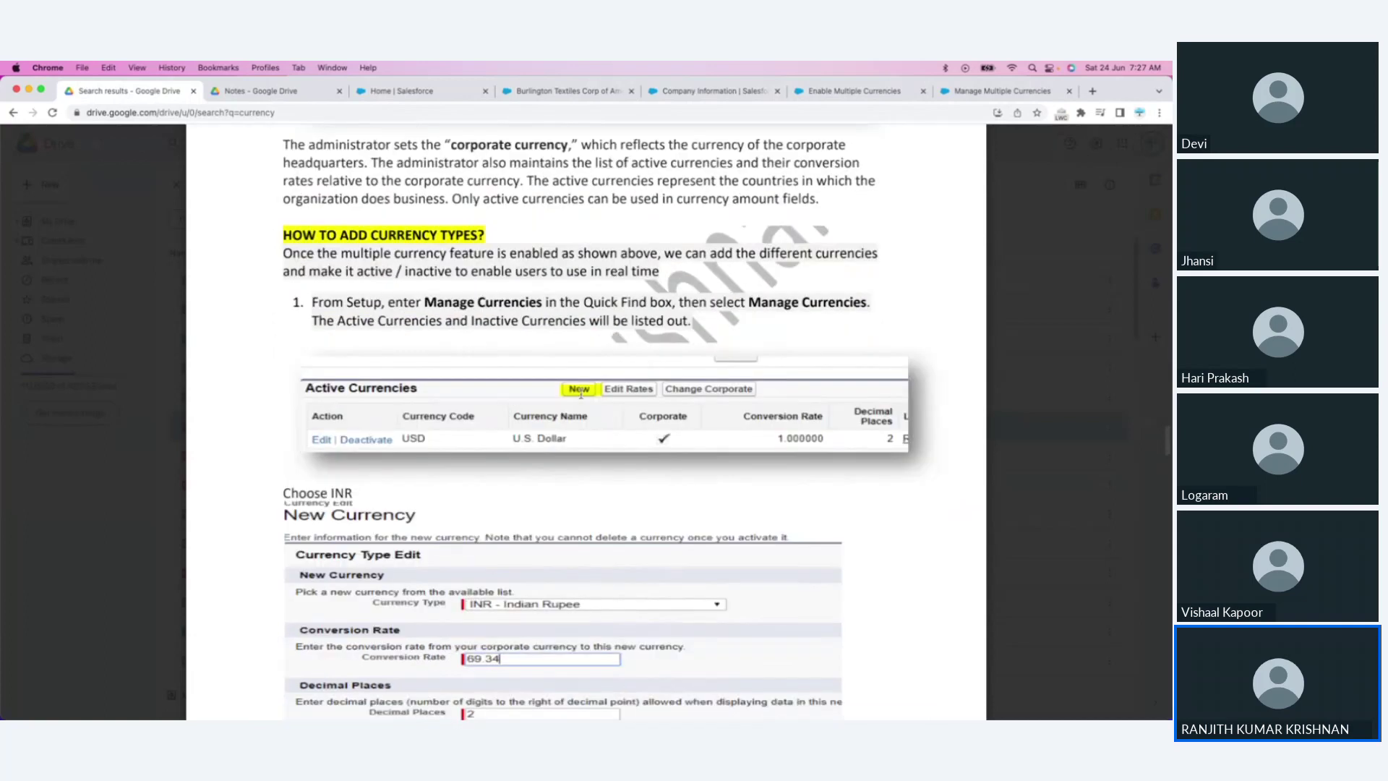
scroll(591, 447, down, 3)
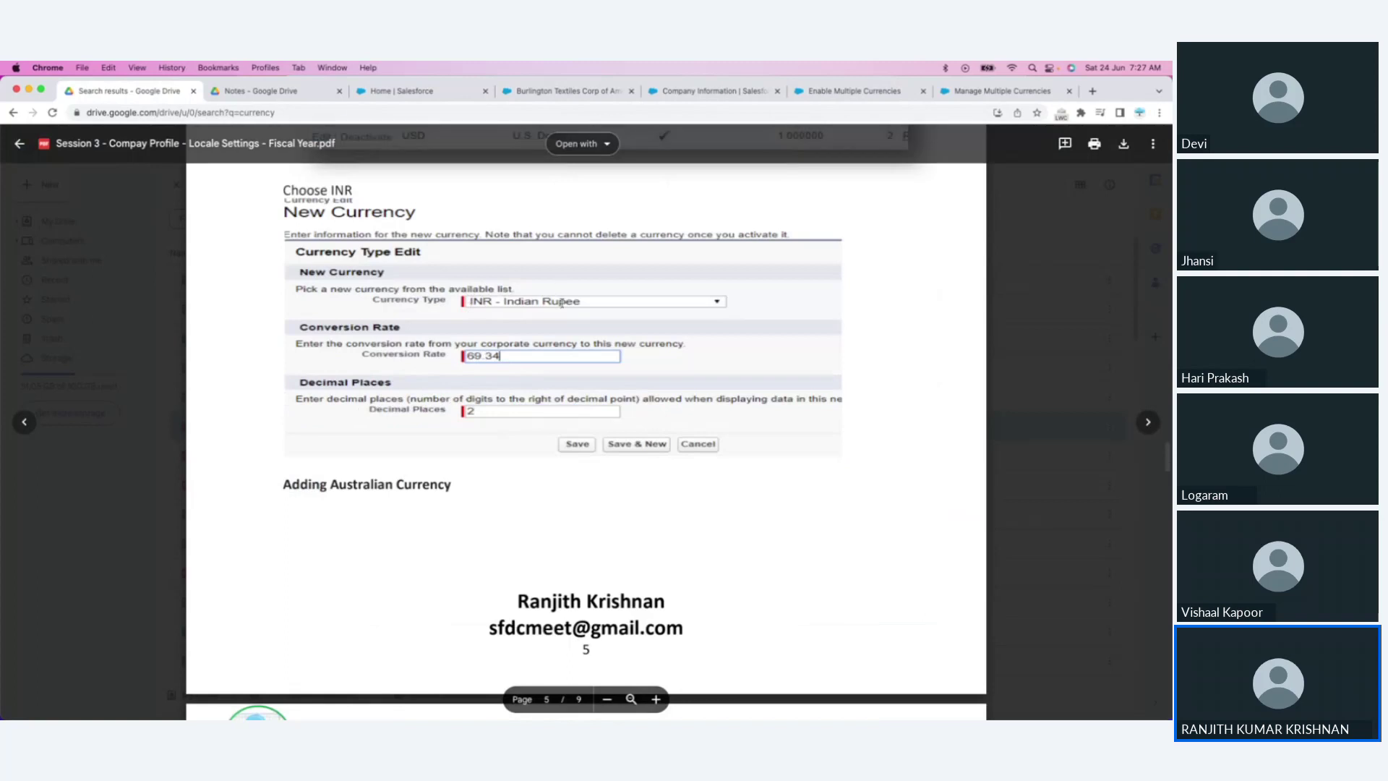
scroll(605, 460, up, 5)
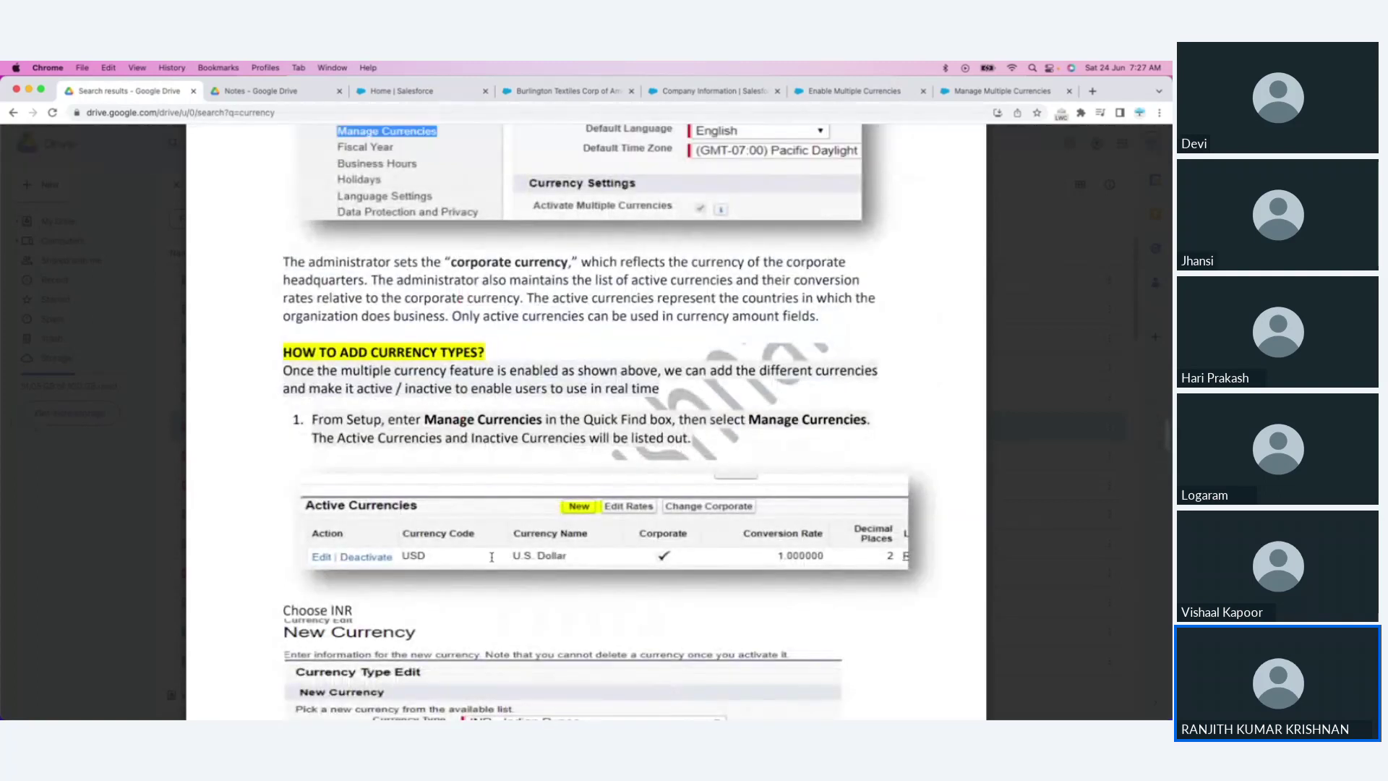
scroll(623, 563, down, 2)
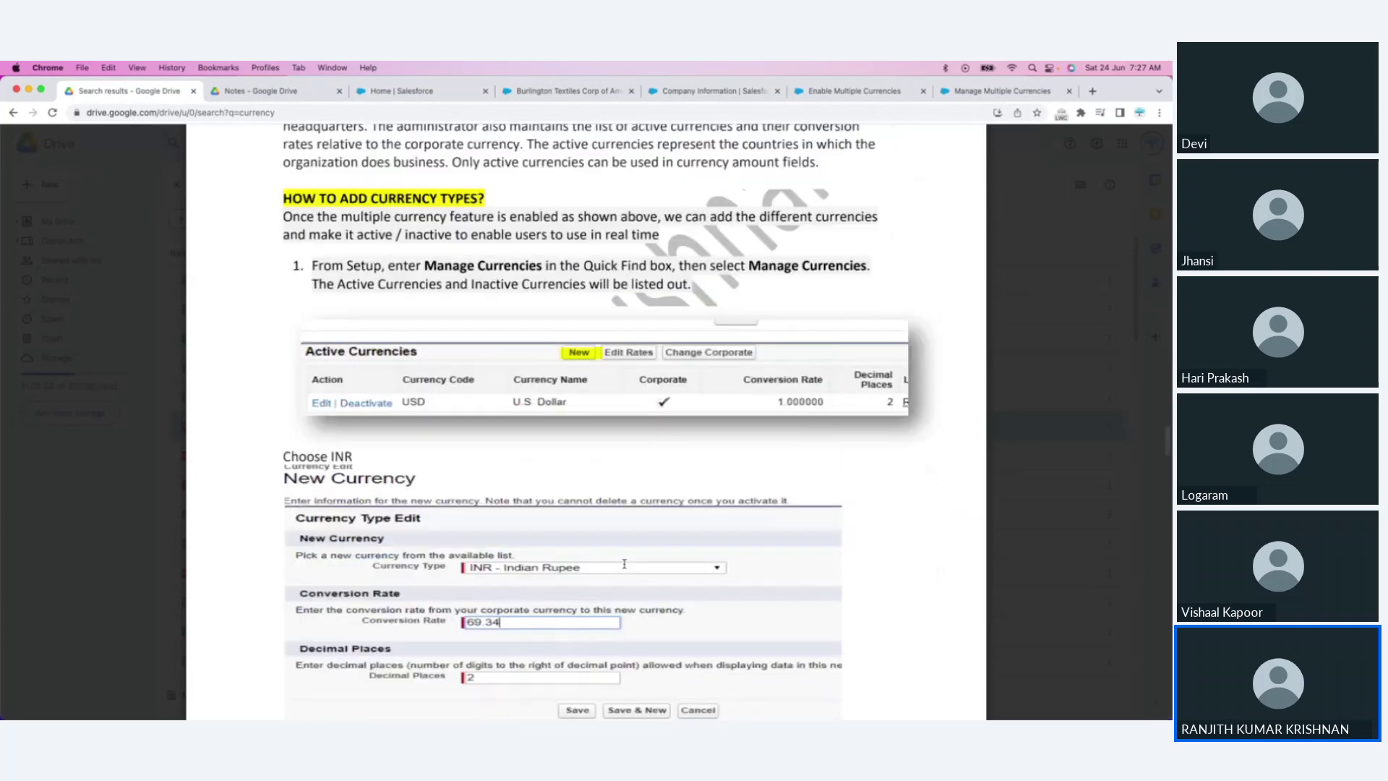
scroll(624, 563, down, 1)
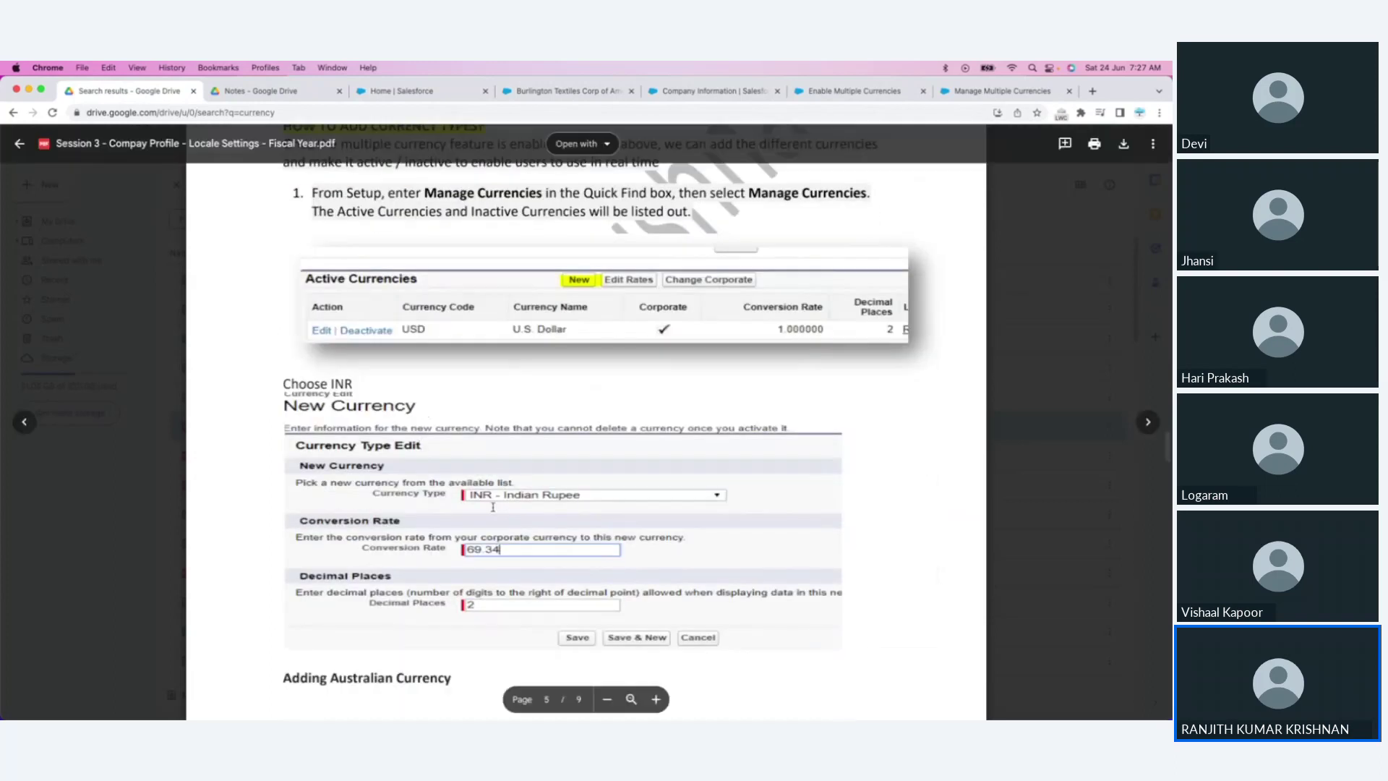
Step: Examine the PDF's Australian Dollar example and active currencies list, and glance at the conversion rate and personal currency sections
scroll(551, 550, down, 4)
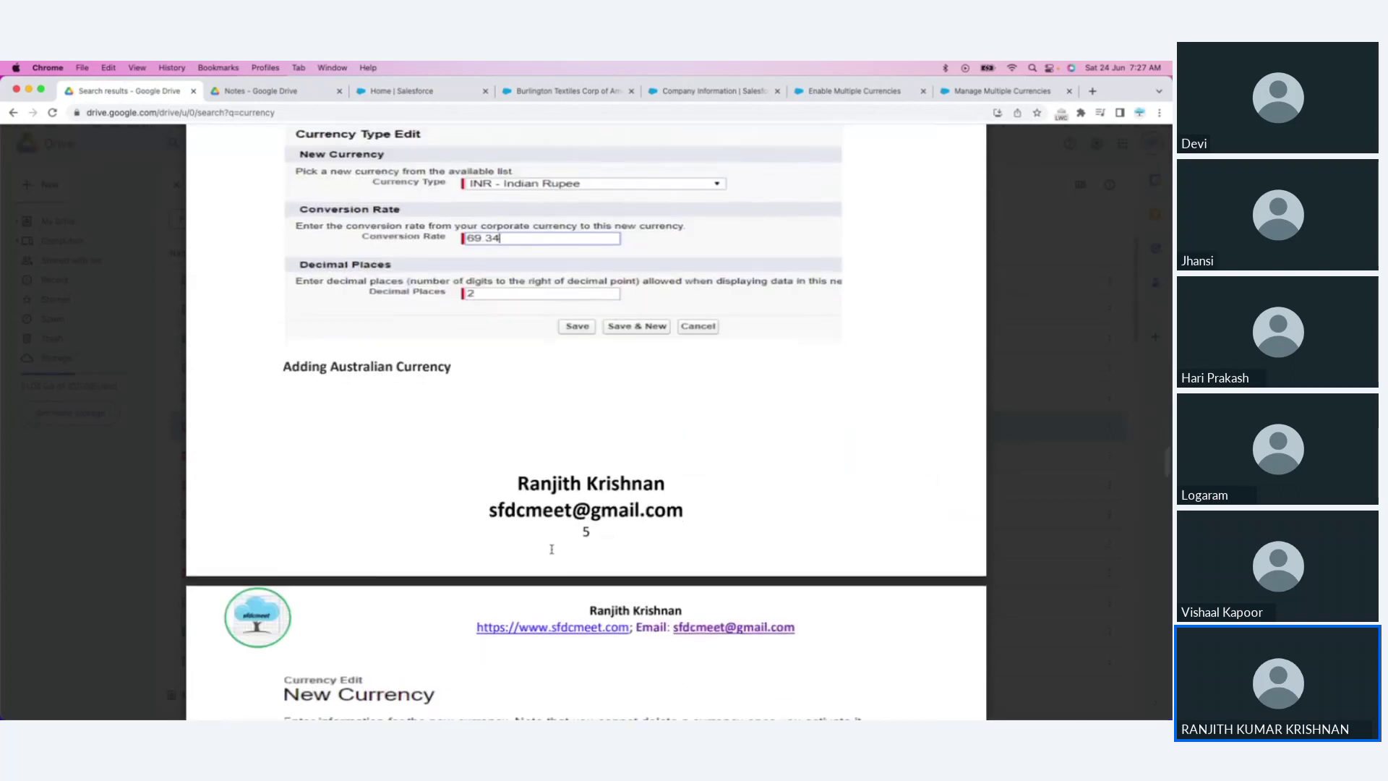
scroll(551, 549, down, 3)
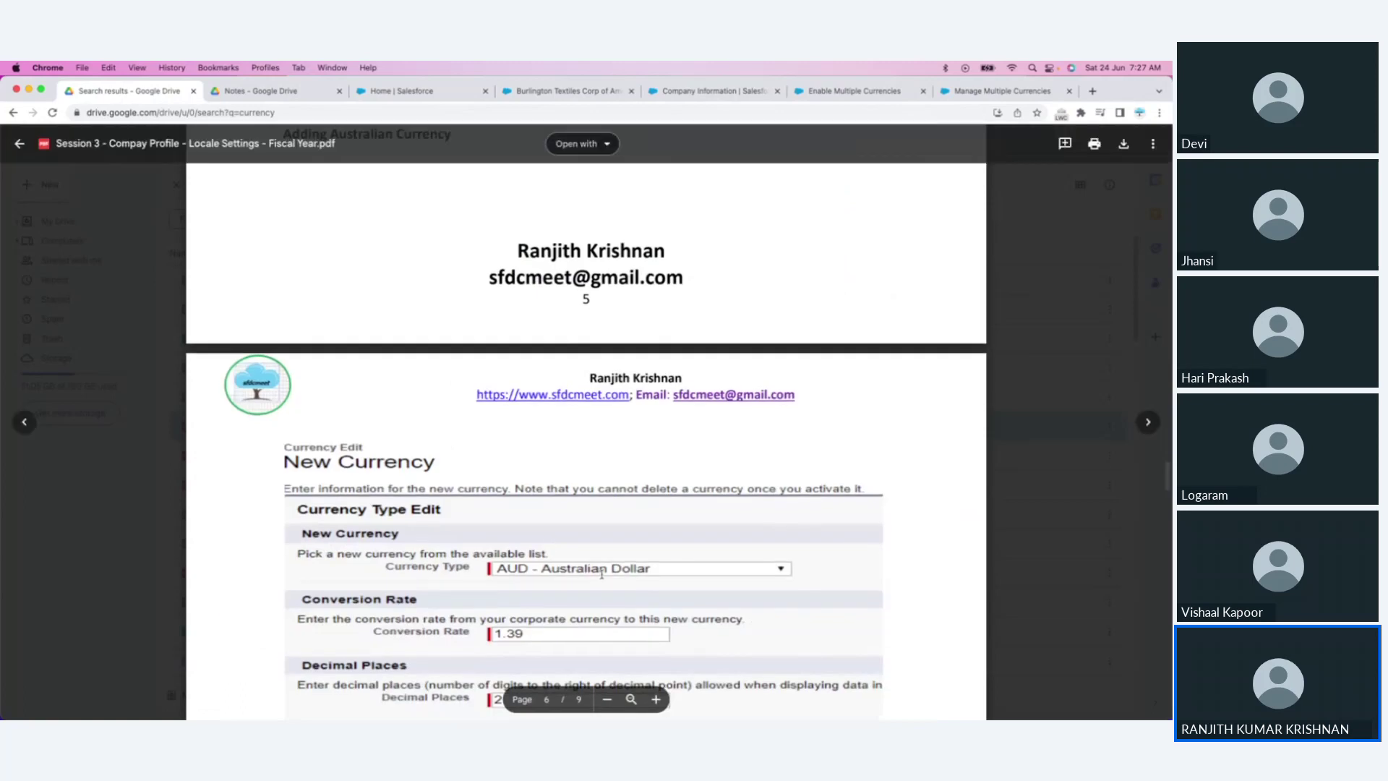
scroll(601, 574, down, 6)
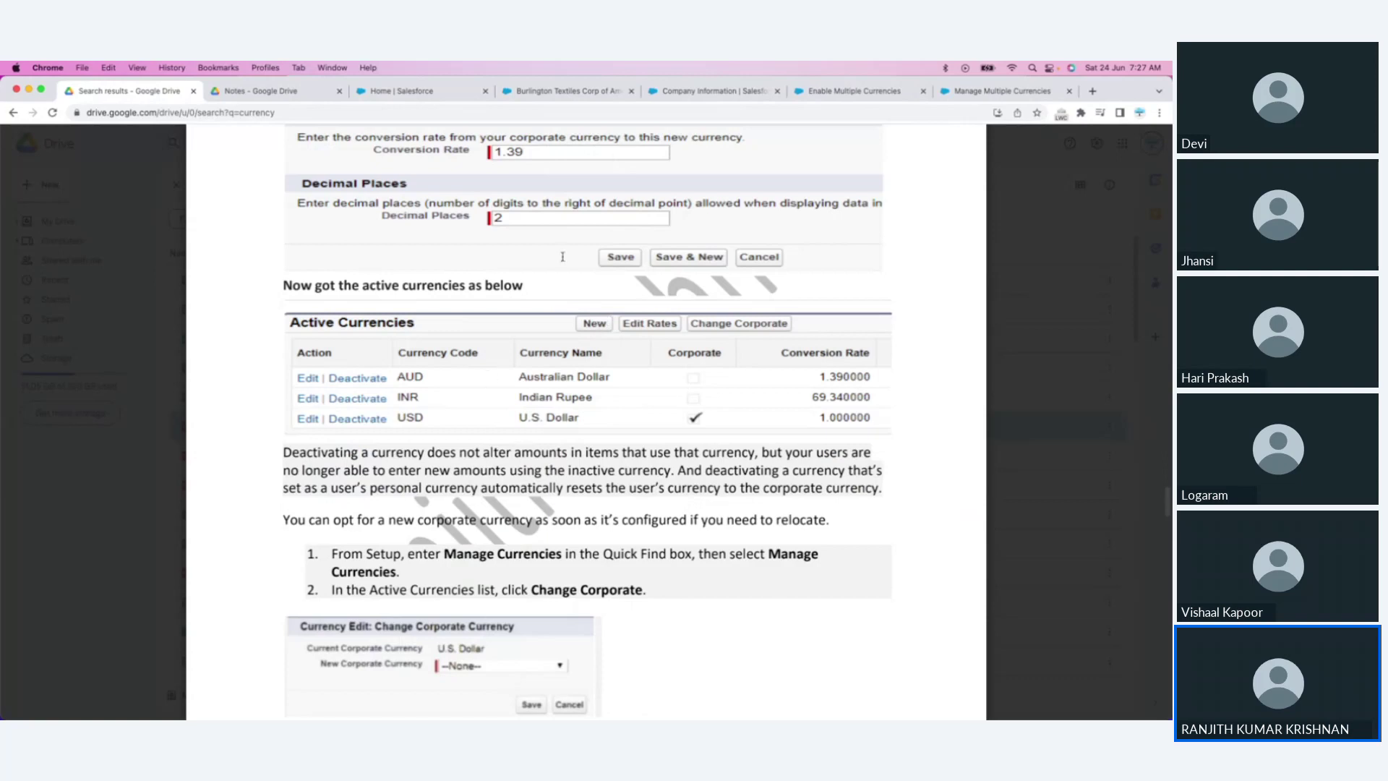
scroll(563, 256, up, 3)
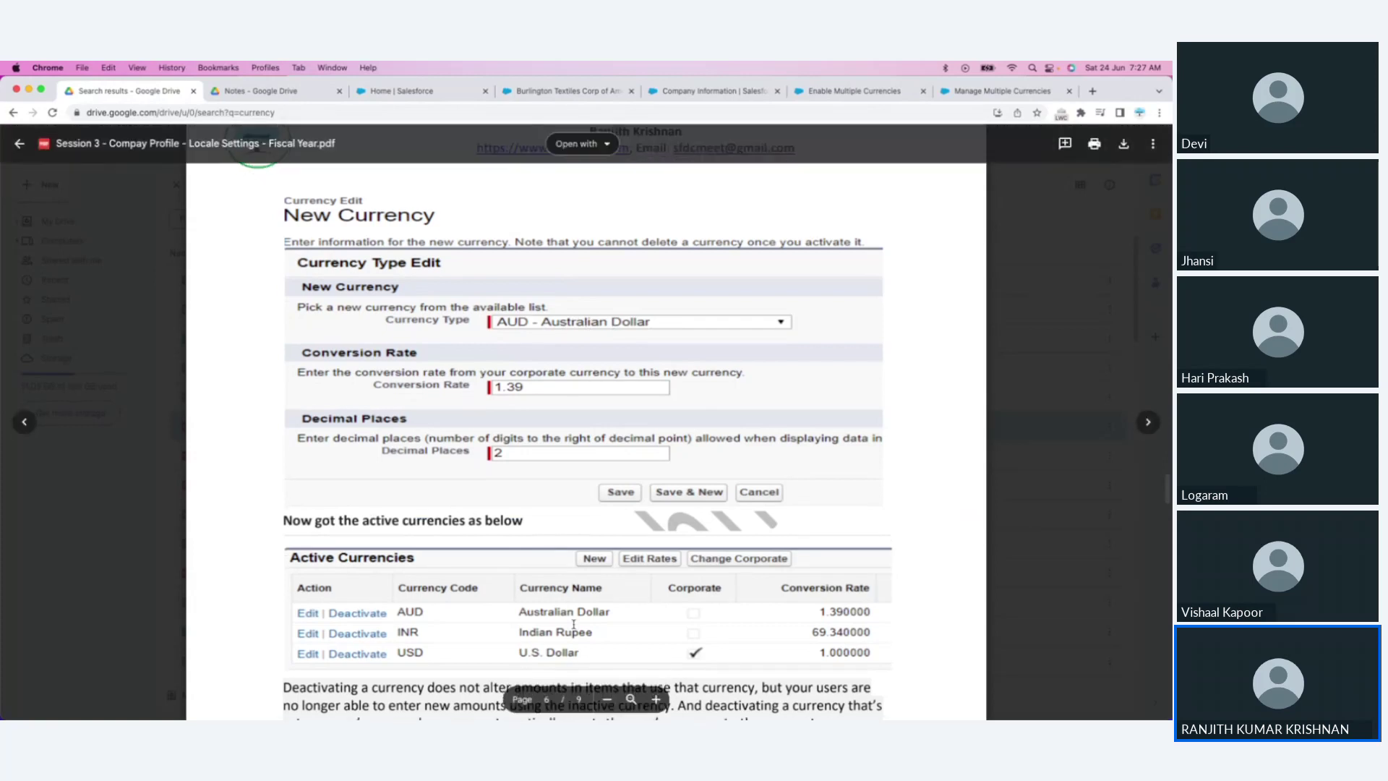
scroll(555, 604, down, 1)
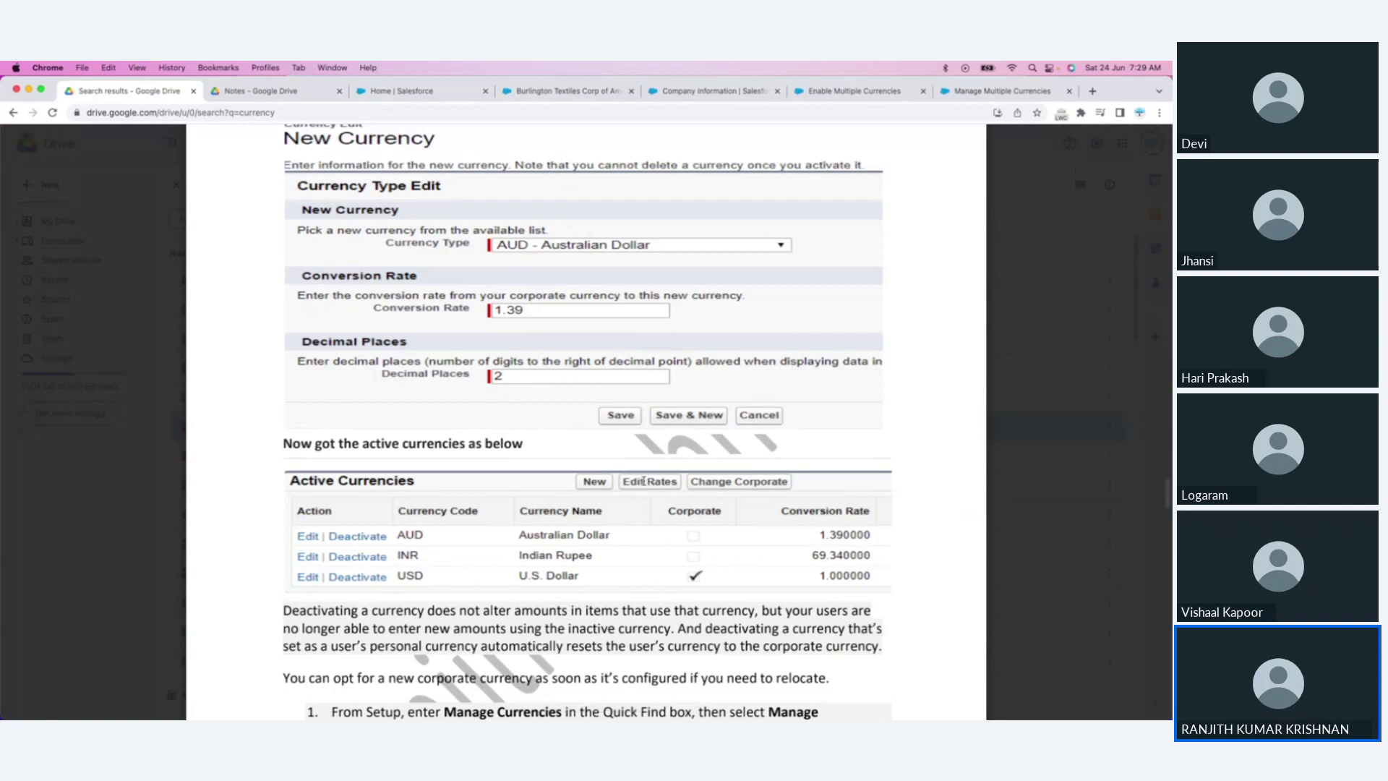
scroll(625, 560, down, 15)
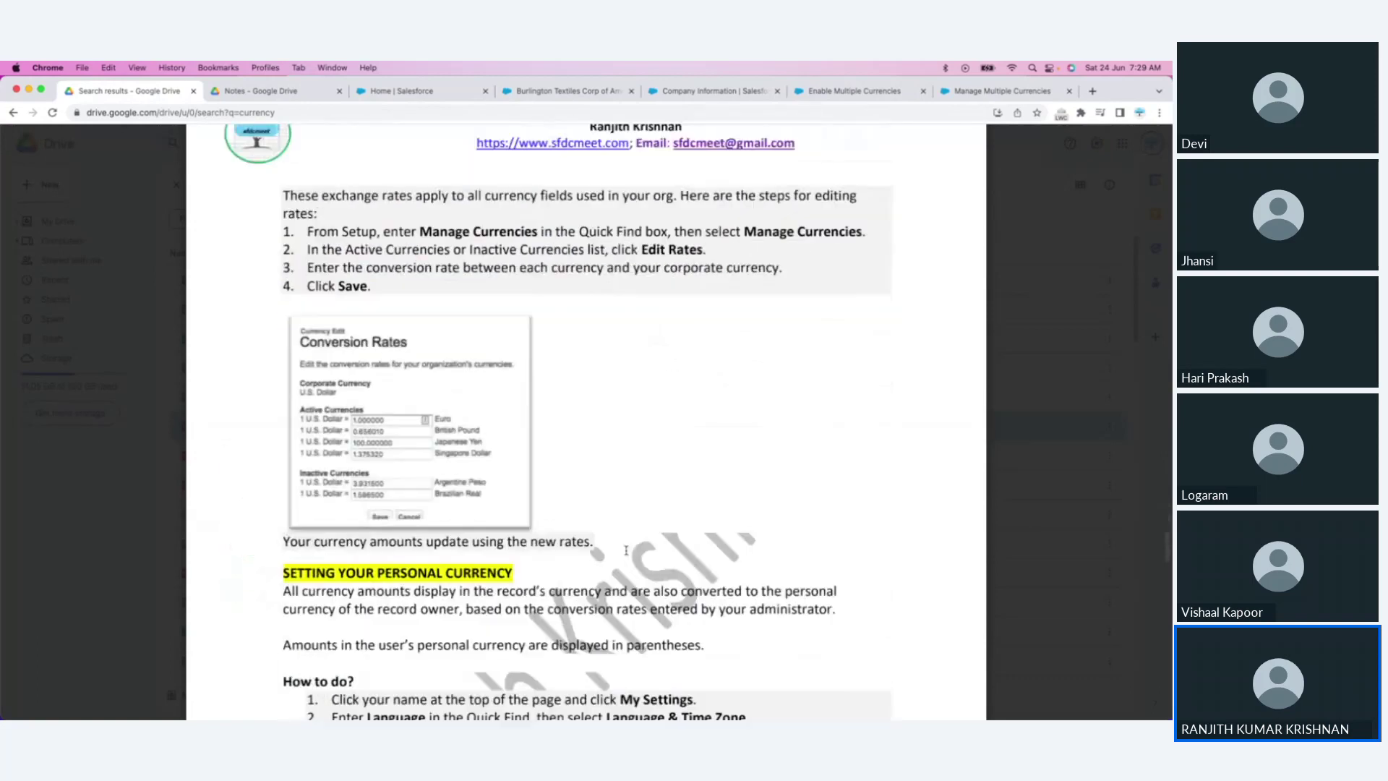
scroll(624, 549, up, 15)
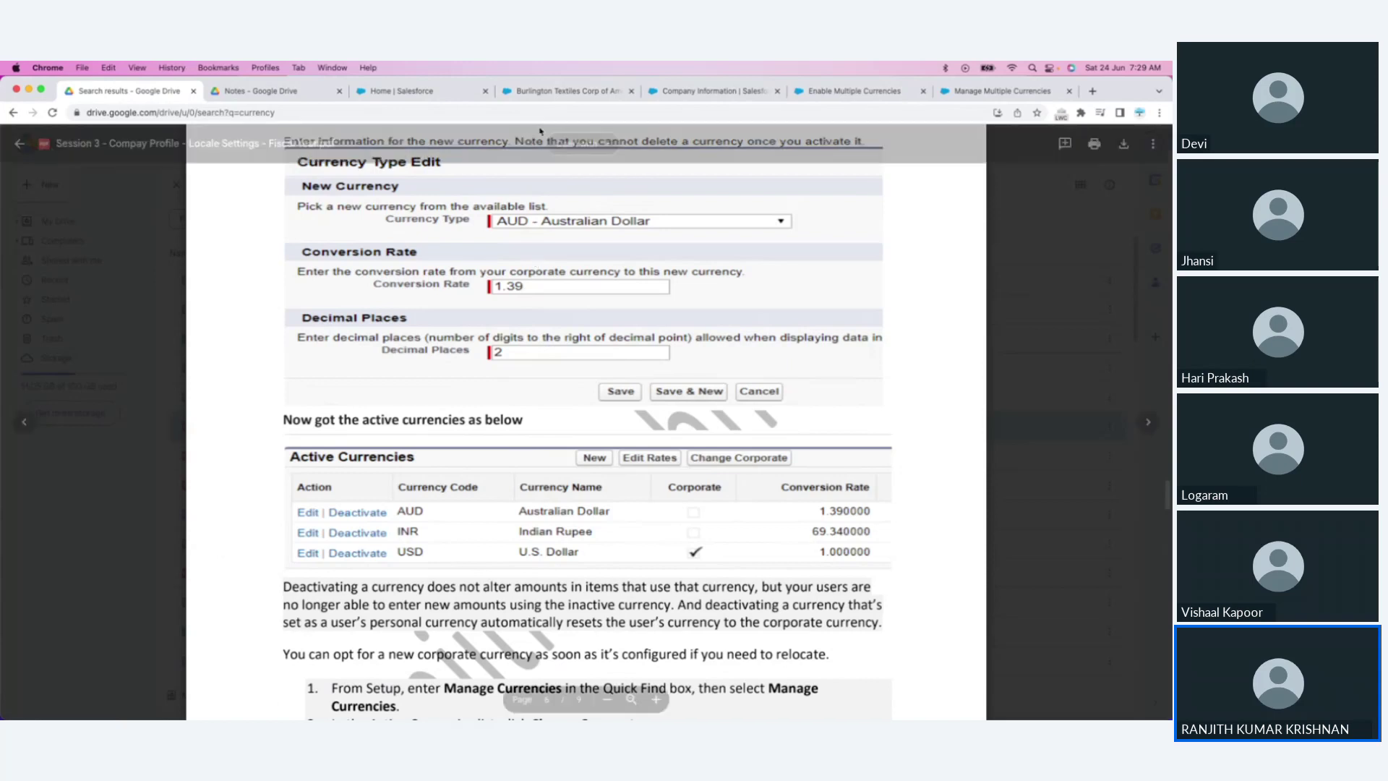
Step: Check the Burlington Textiles account's Annual Revenue, and read the PDF's instructions on changing the corporate currency and updating conversion rates
click(550, 97)
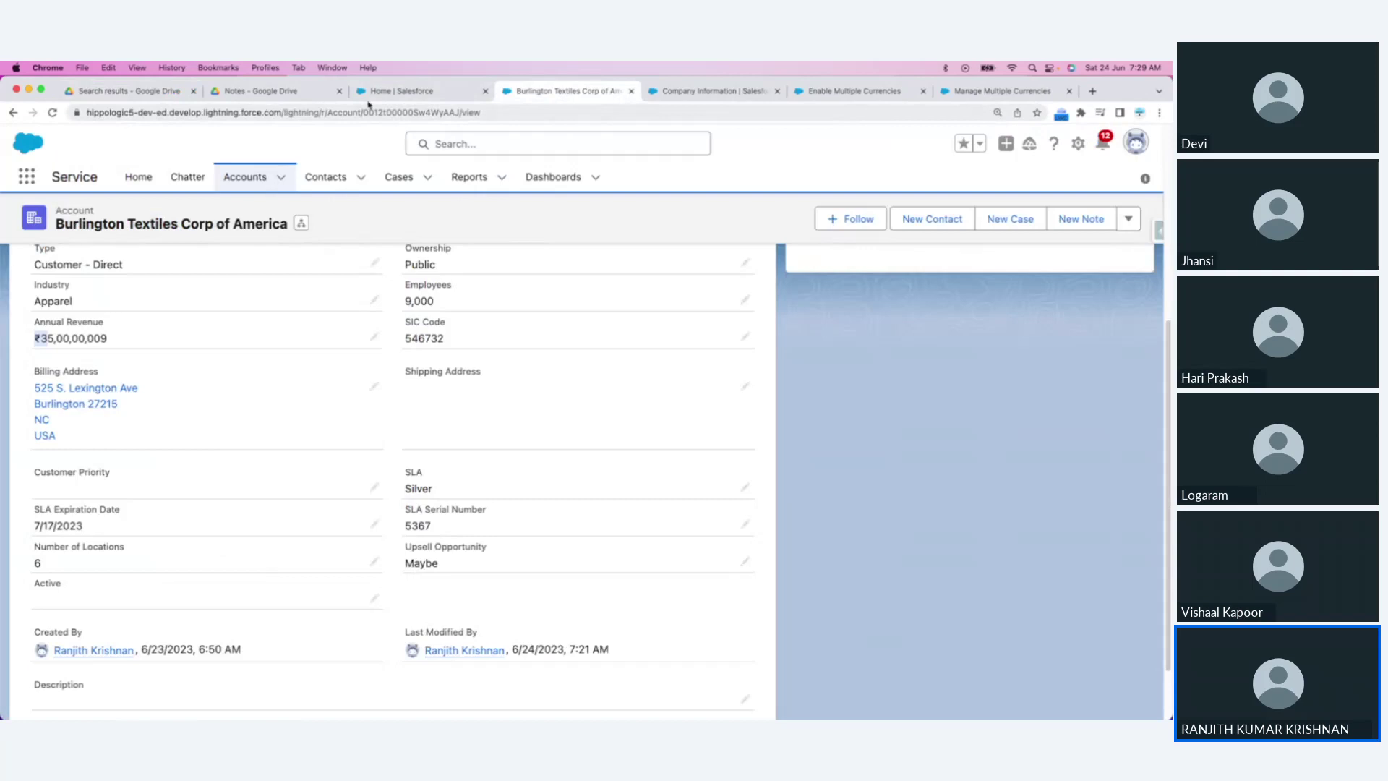
click(399, 91)
click(129, 91)
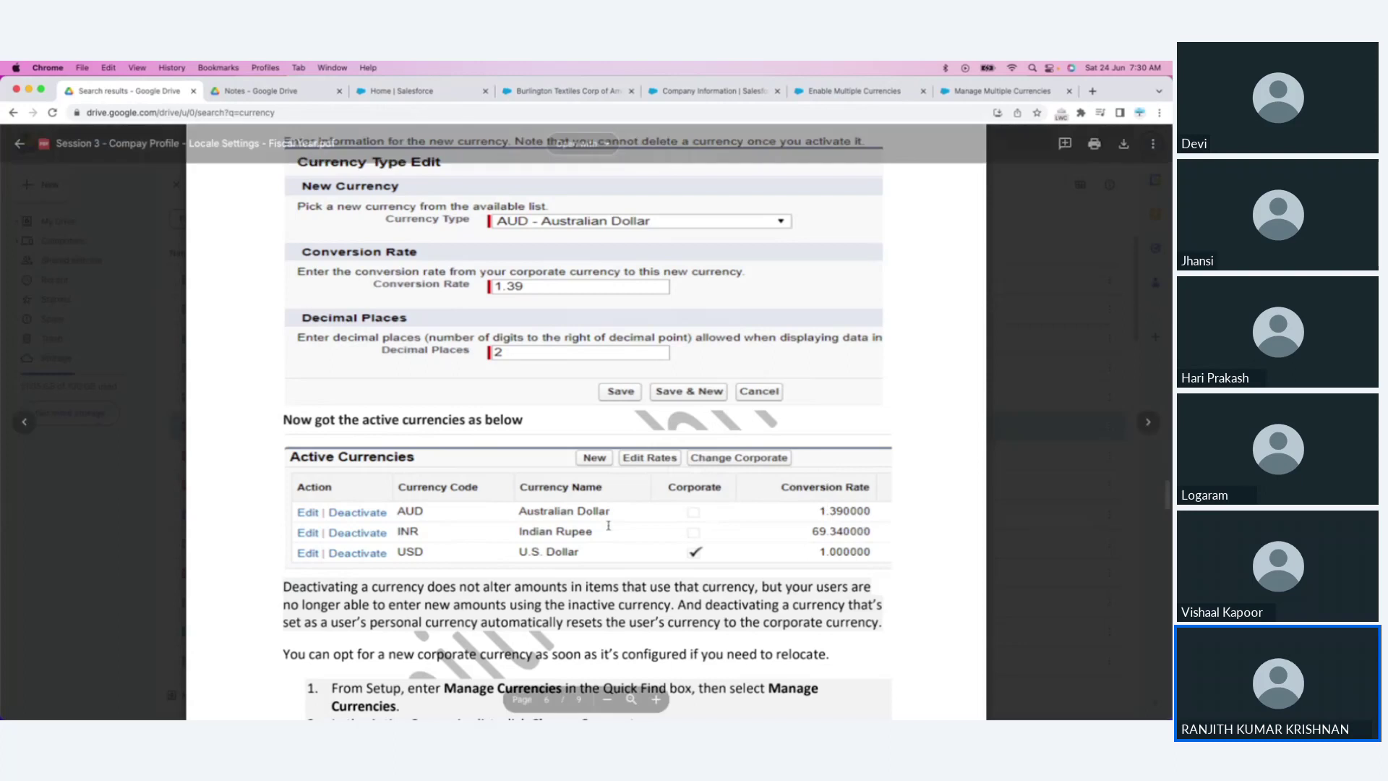
scroll(693, 505, down, 3)
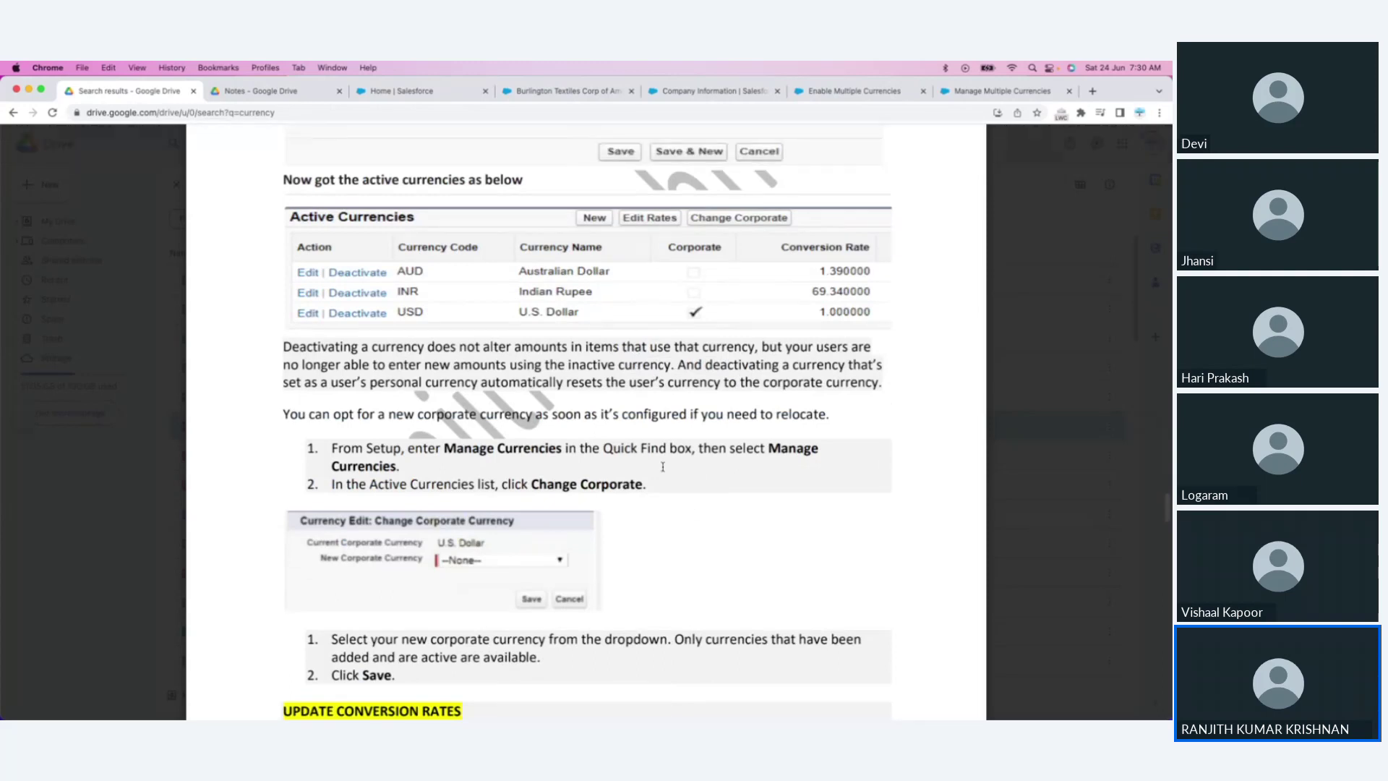
scroll(668, 510, down, 3)
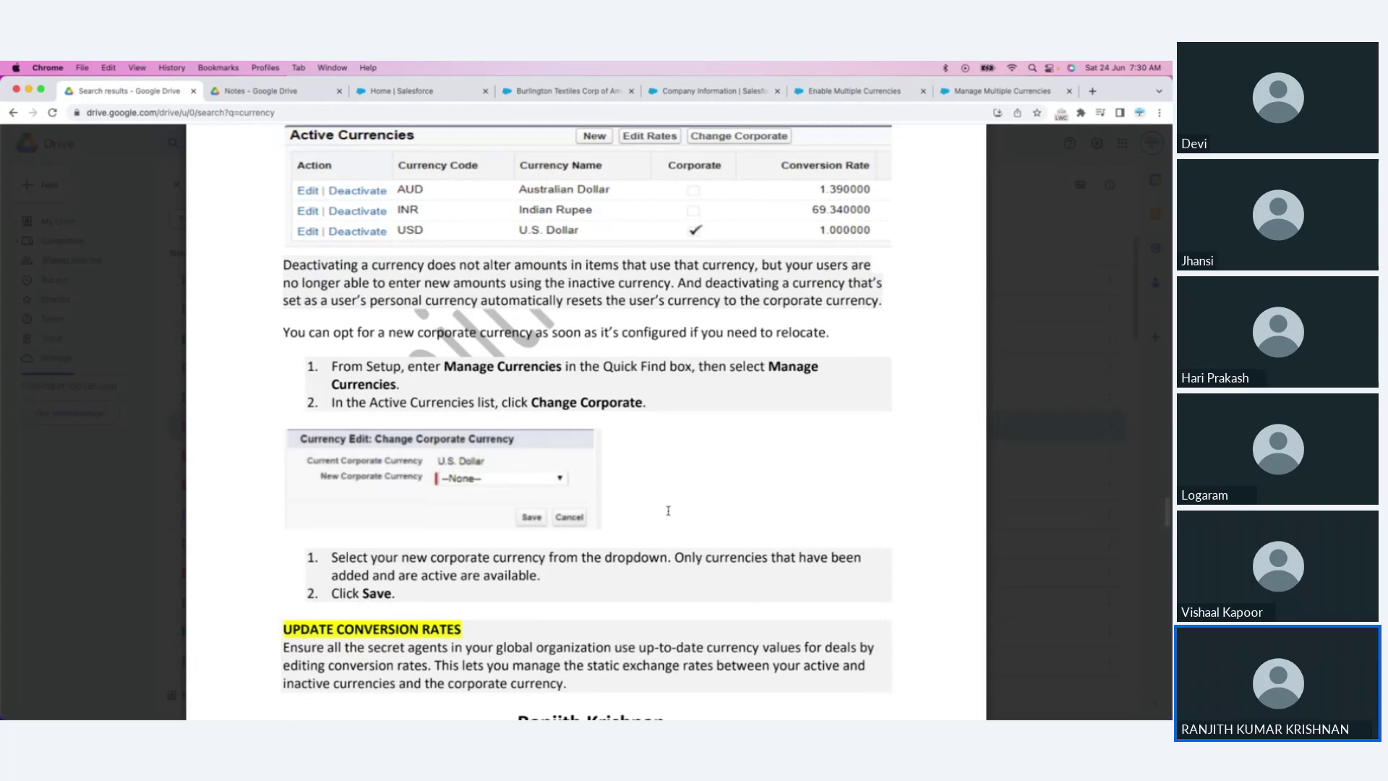
scroll(668, 510, down, 1)
scroll(669, 511, down, 3)
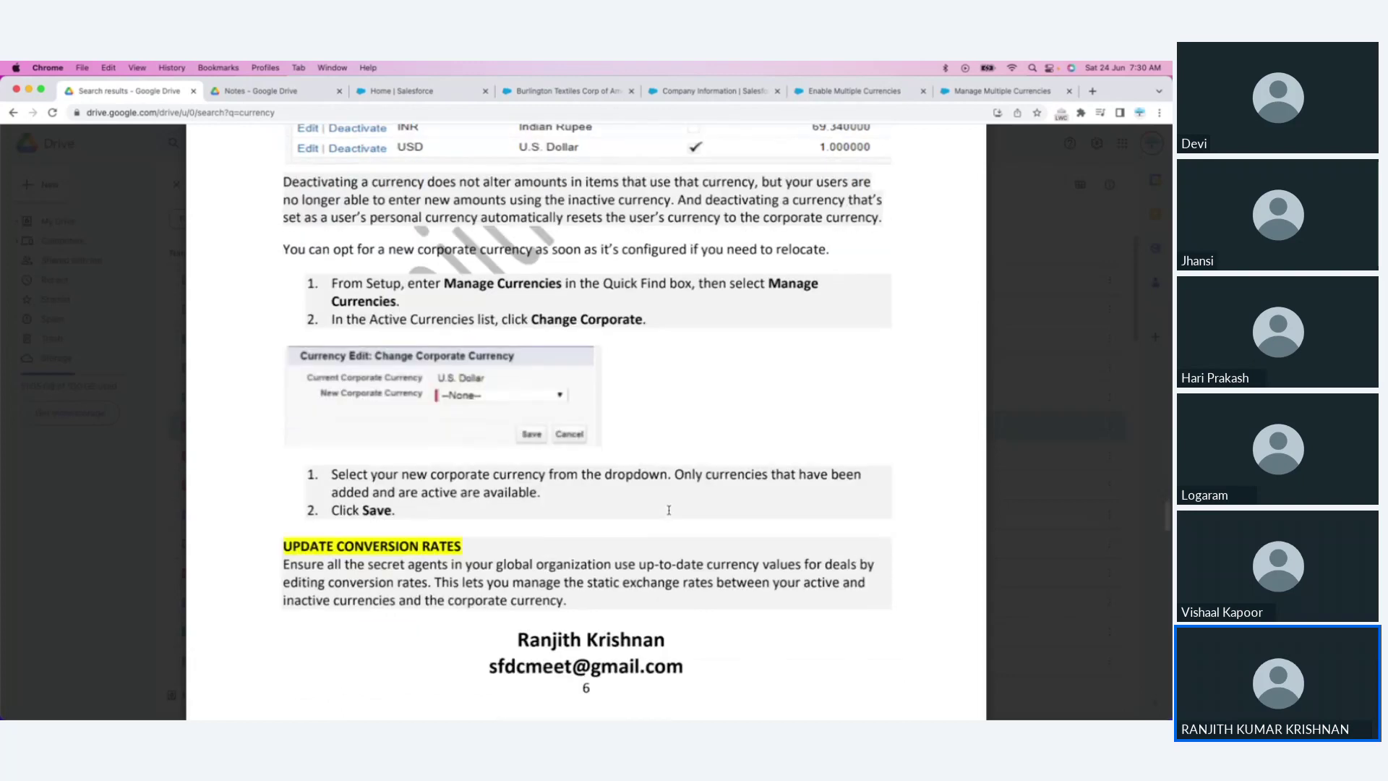
Step: Open the Annual Revenue field of the Burlington Textiles Corp of America account for editing
click(565, 90)
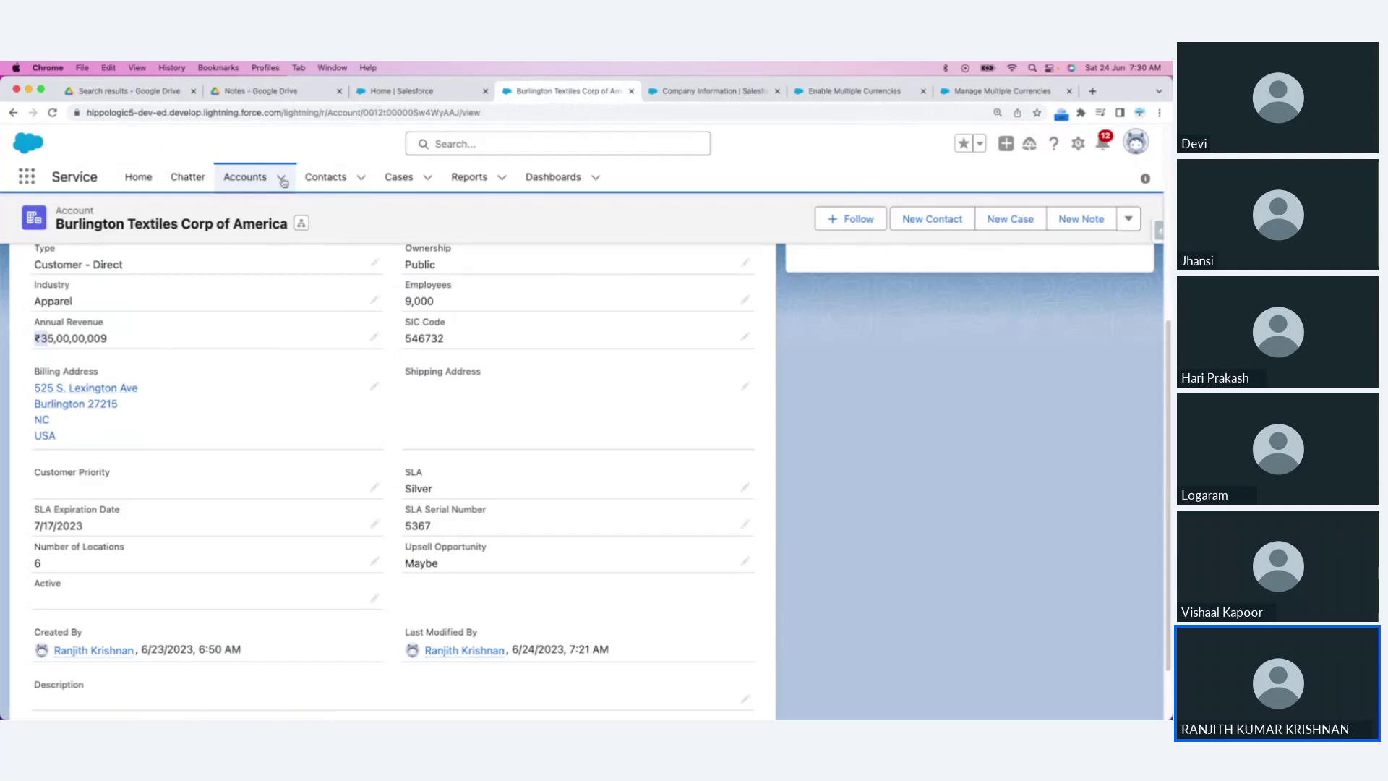
click(374, 337)
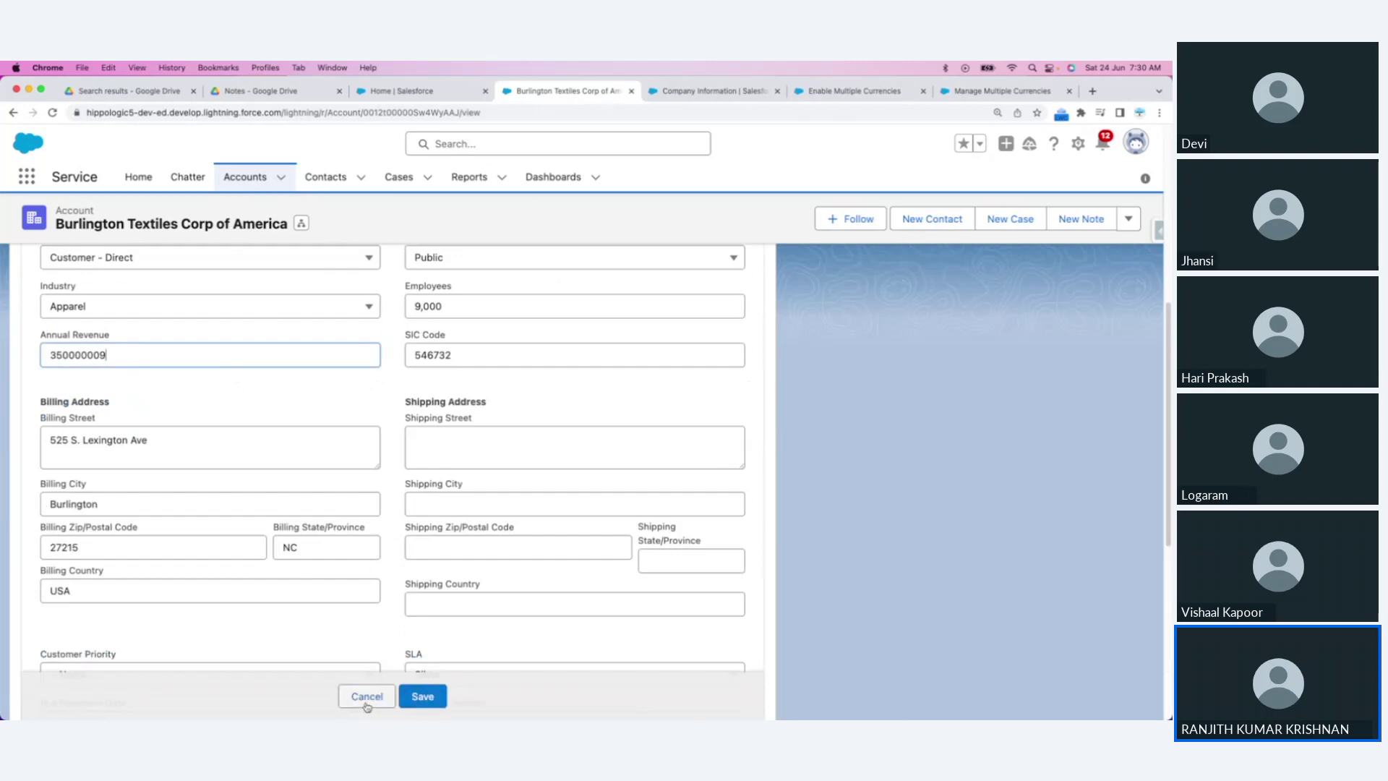
Step: Turn off Activate Multiple Currencies in Company Information, and return to the PDF's New Currency example for Indian Rupee
click(699, 91)
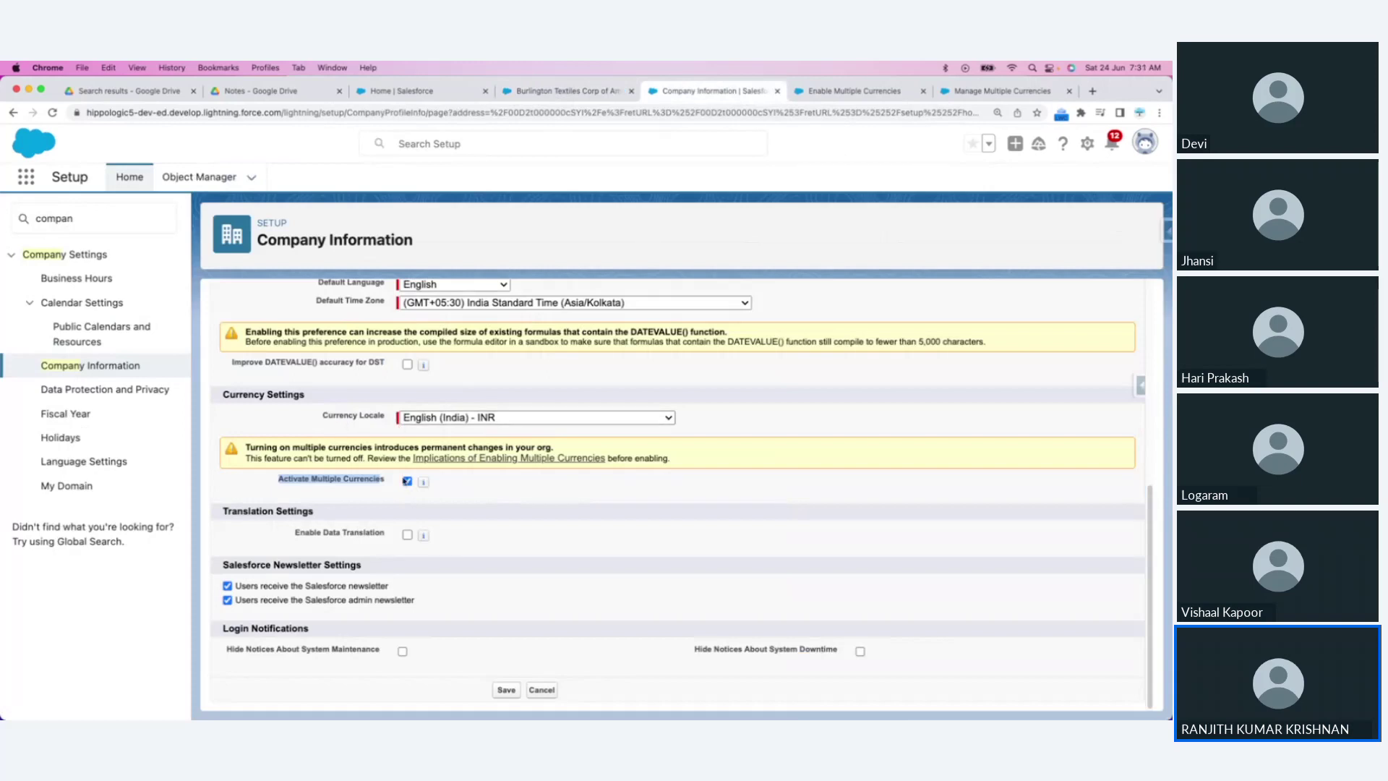
click(408, 482)
click(123, 91)
scroll(625, 442, down, 5)
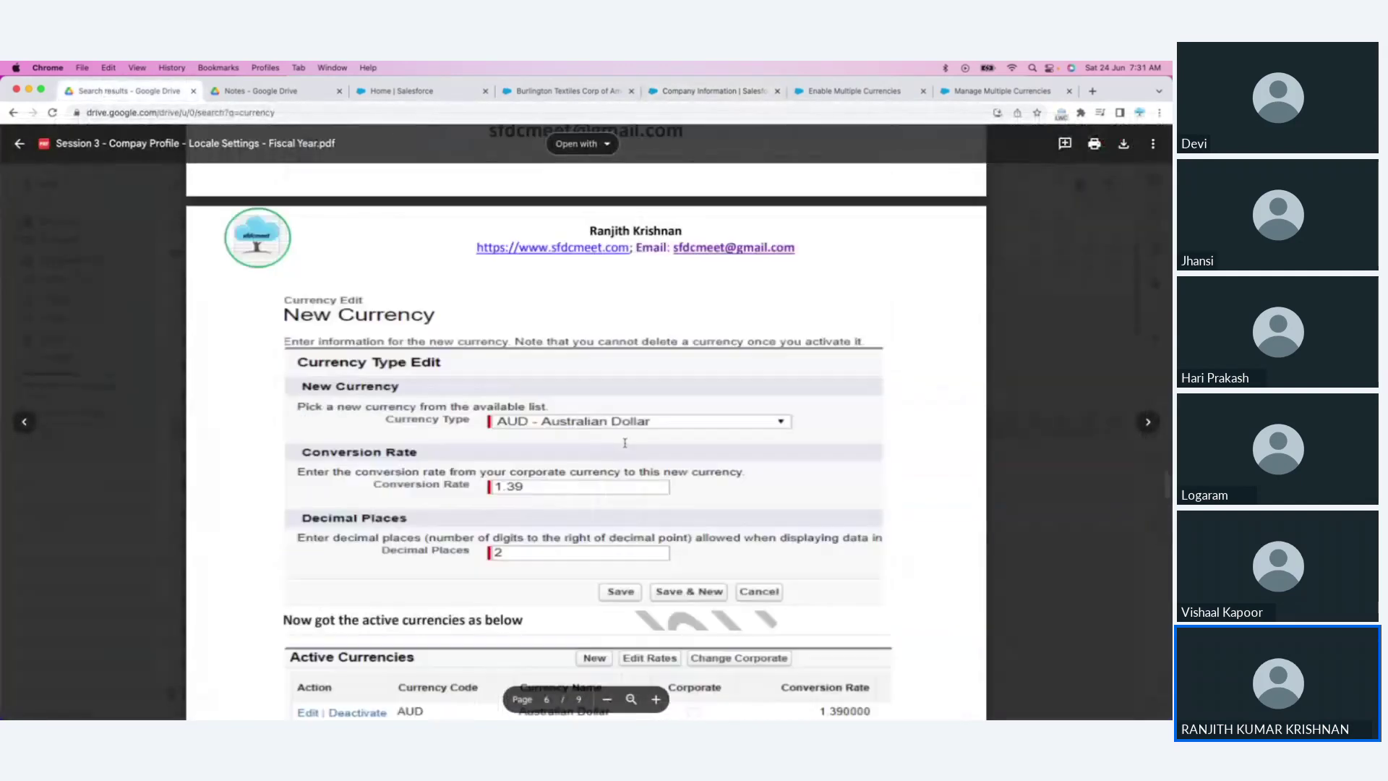
scroll(625, 442, up, 5)
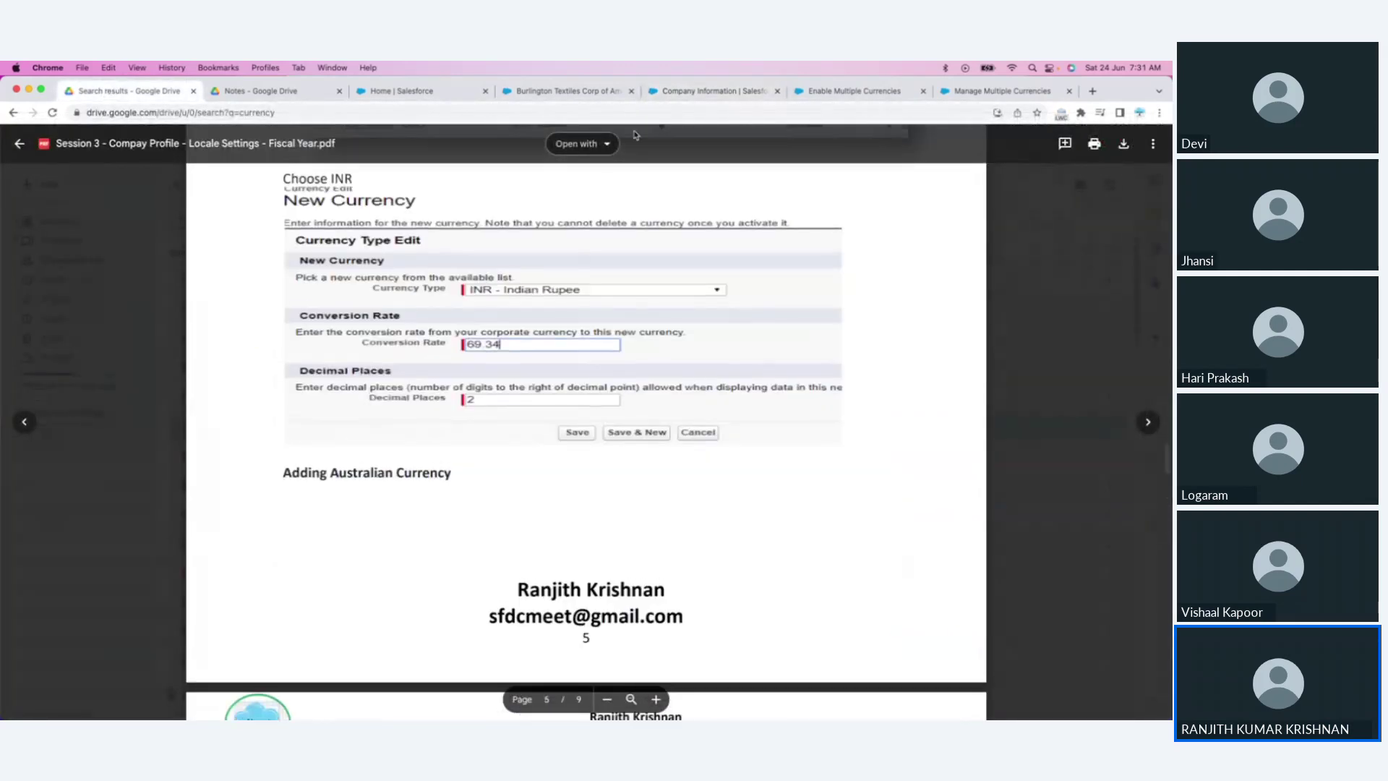
Step: Compare the Burlington Textiles account's Annual Revenue field with the currency settings in Company Information
click(575, 91)
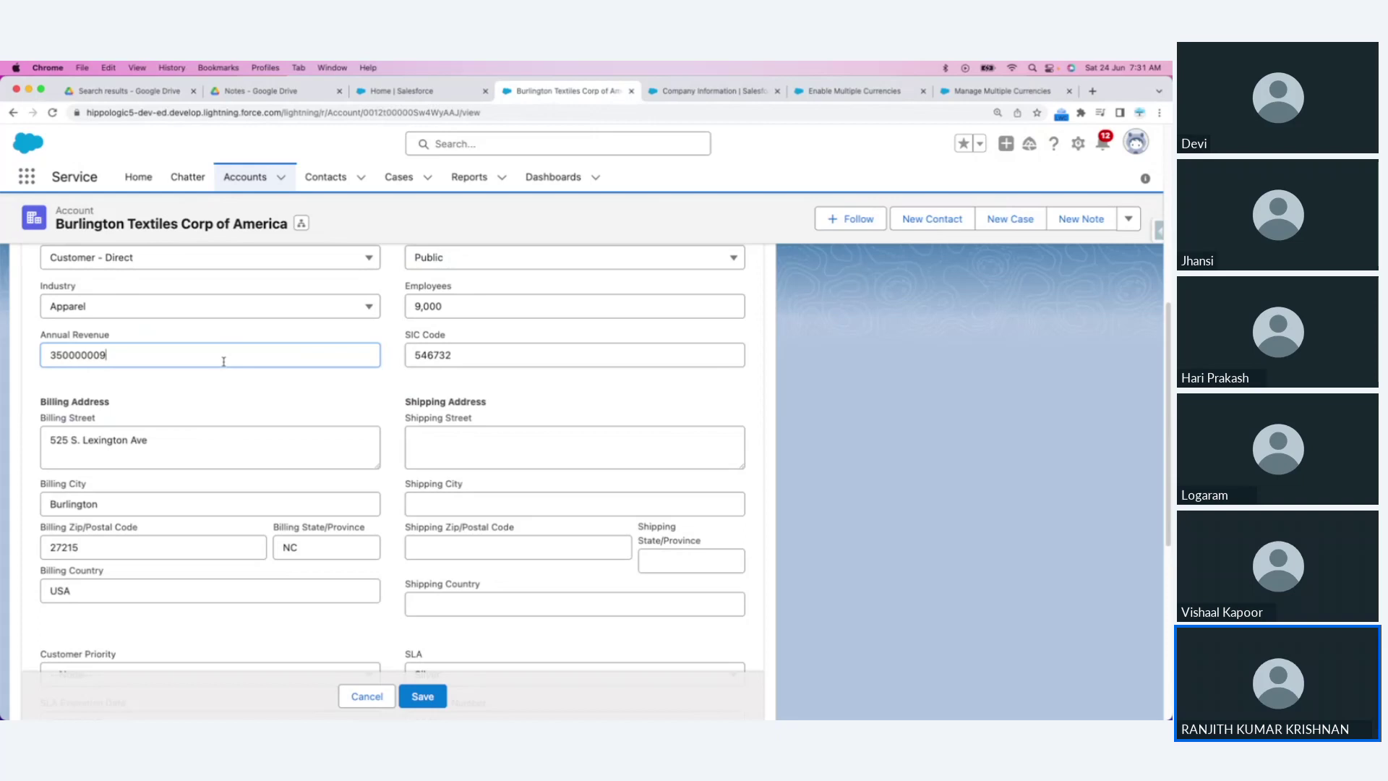
click(424, 101)
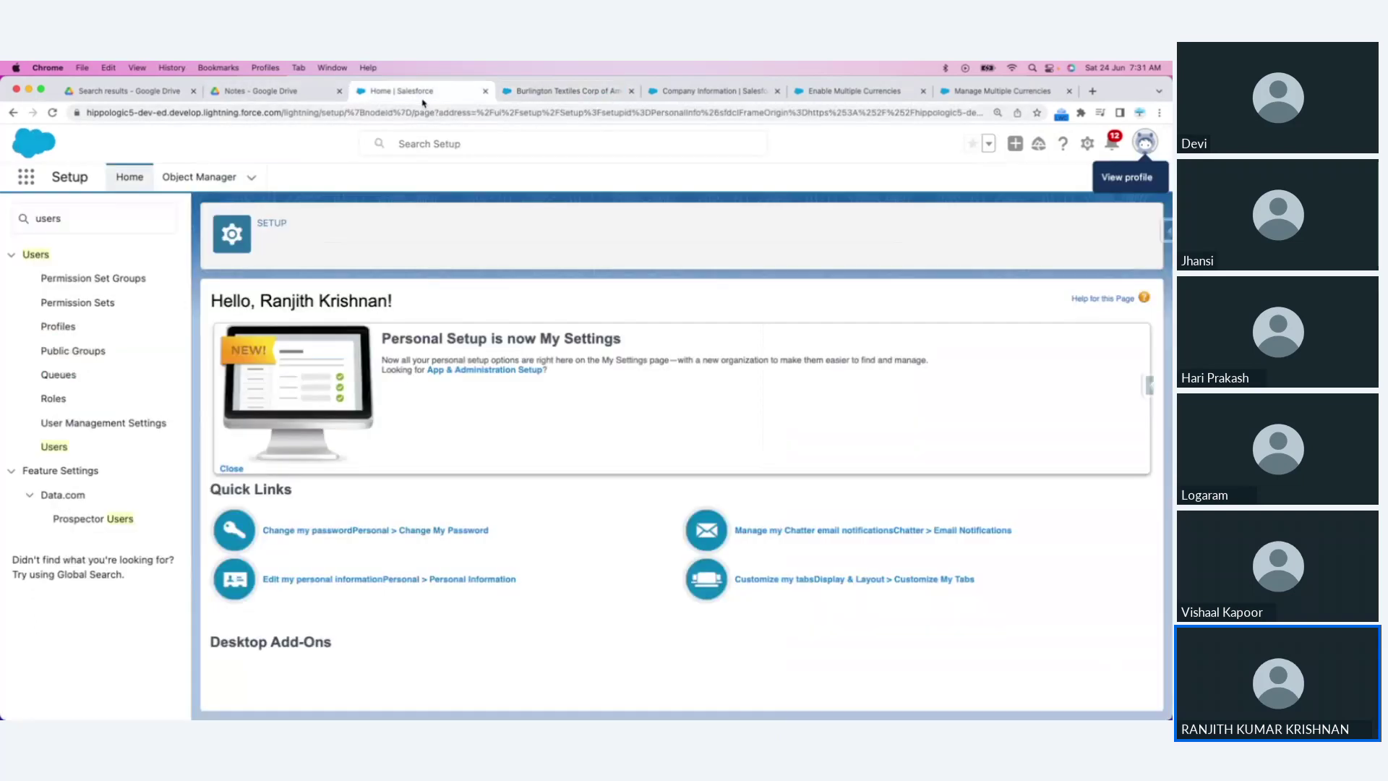
click(567, 92)
click(687, 91)
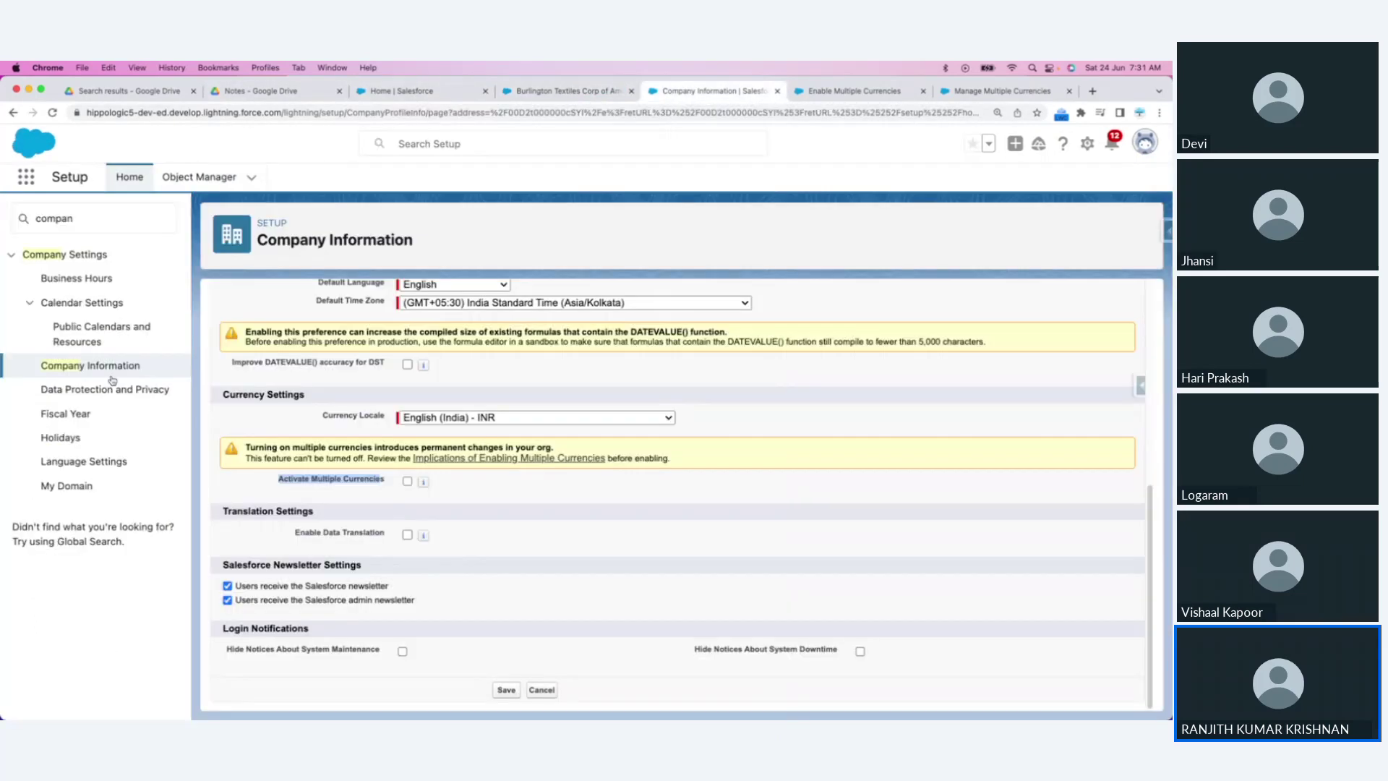
click(549, 91)
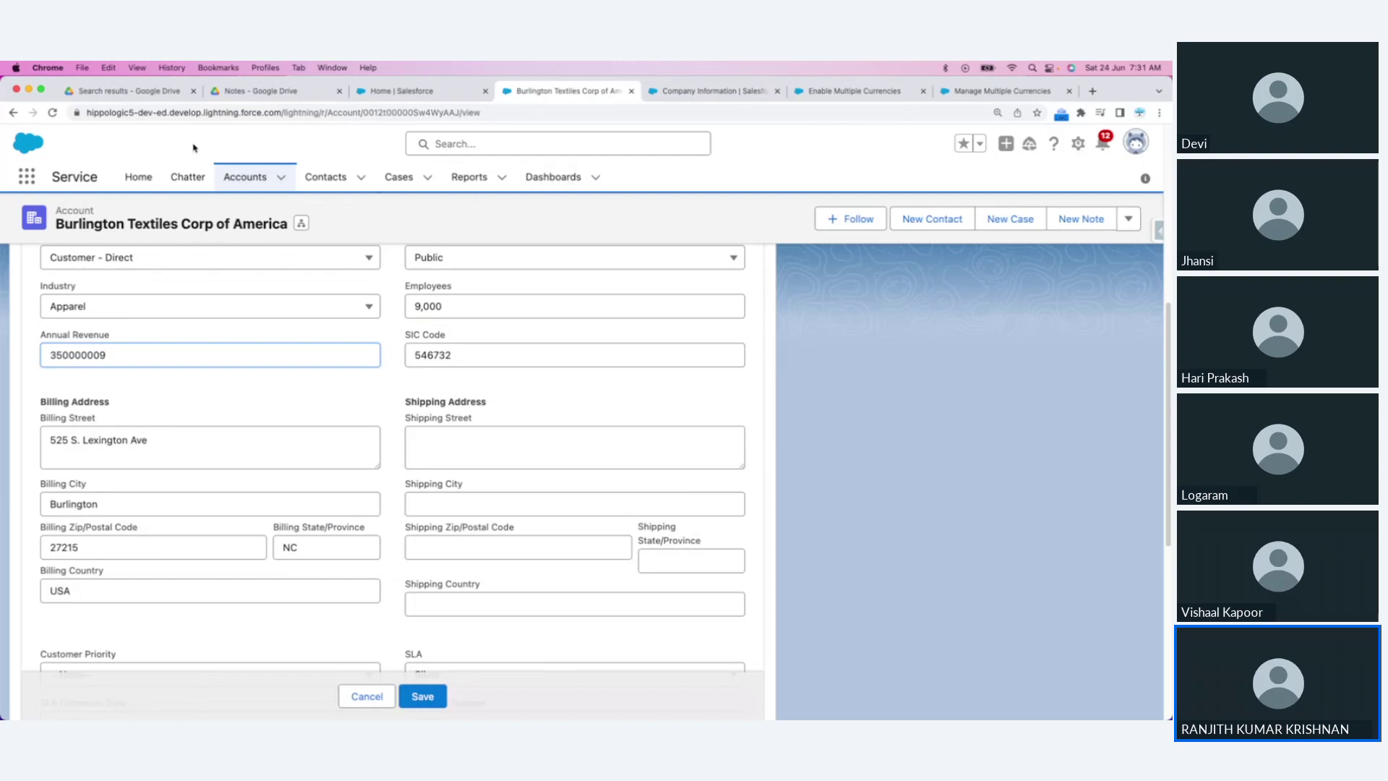
Step: Return to the PDF and review the Change Corporate Currency and Update Conversion Rates sections
click(137, 97)
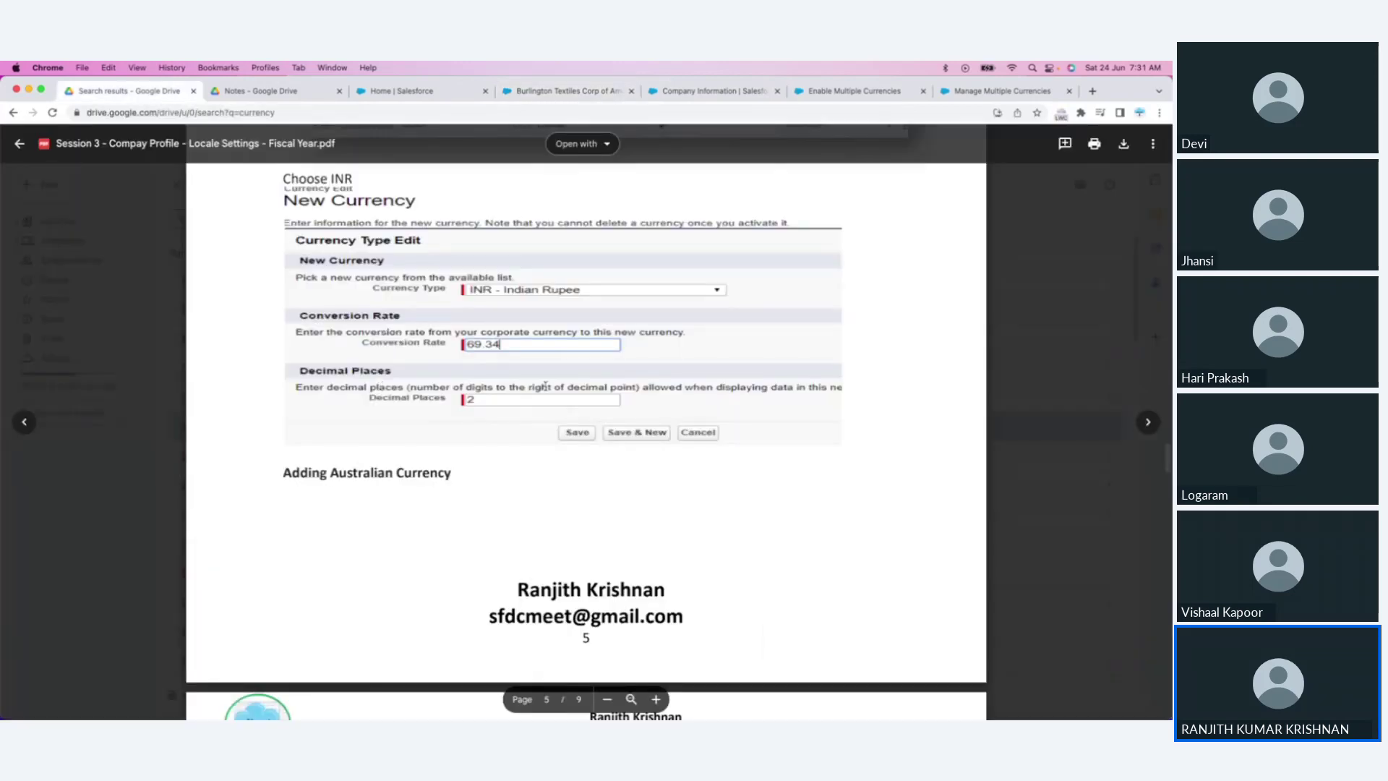
scroll(536, 544, down, 5)
scroll(548, 536, down, 7)
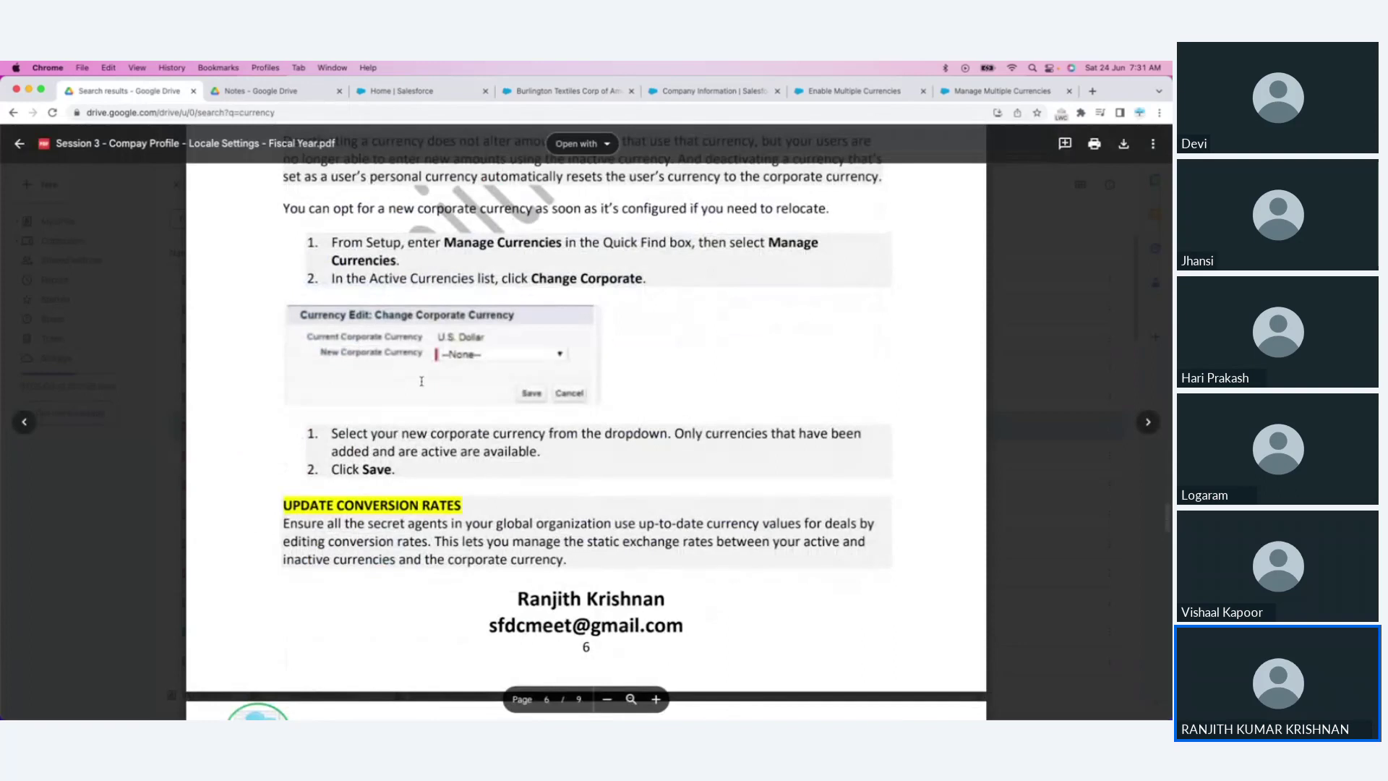
Step: Review the PDF's steps for editing conversion rates, Setting Your Personal Currency and the record-level currency code section
scroll(422, 381, down, 7)
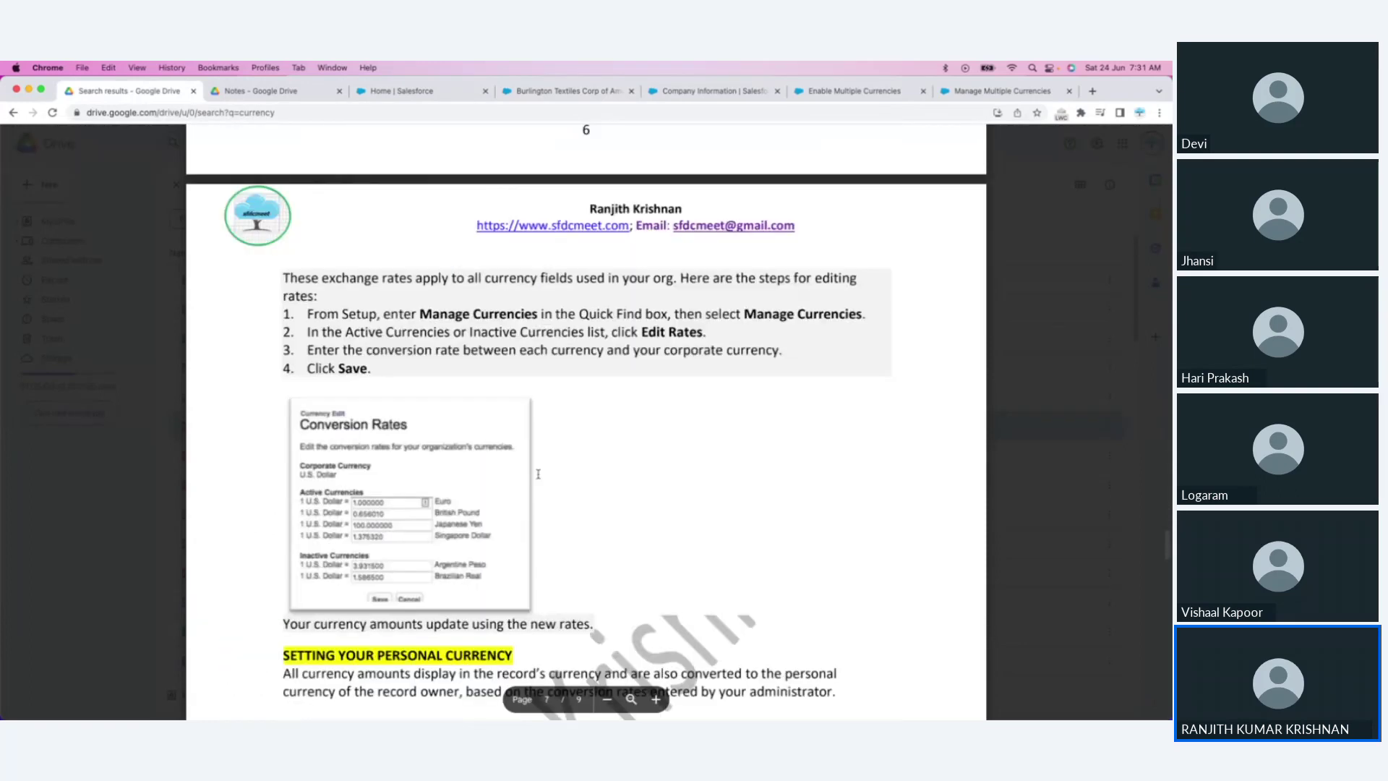
scroll(538, 474, down, 5)
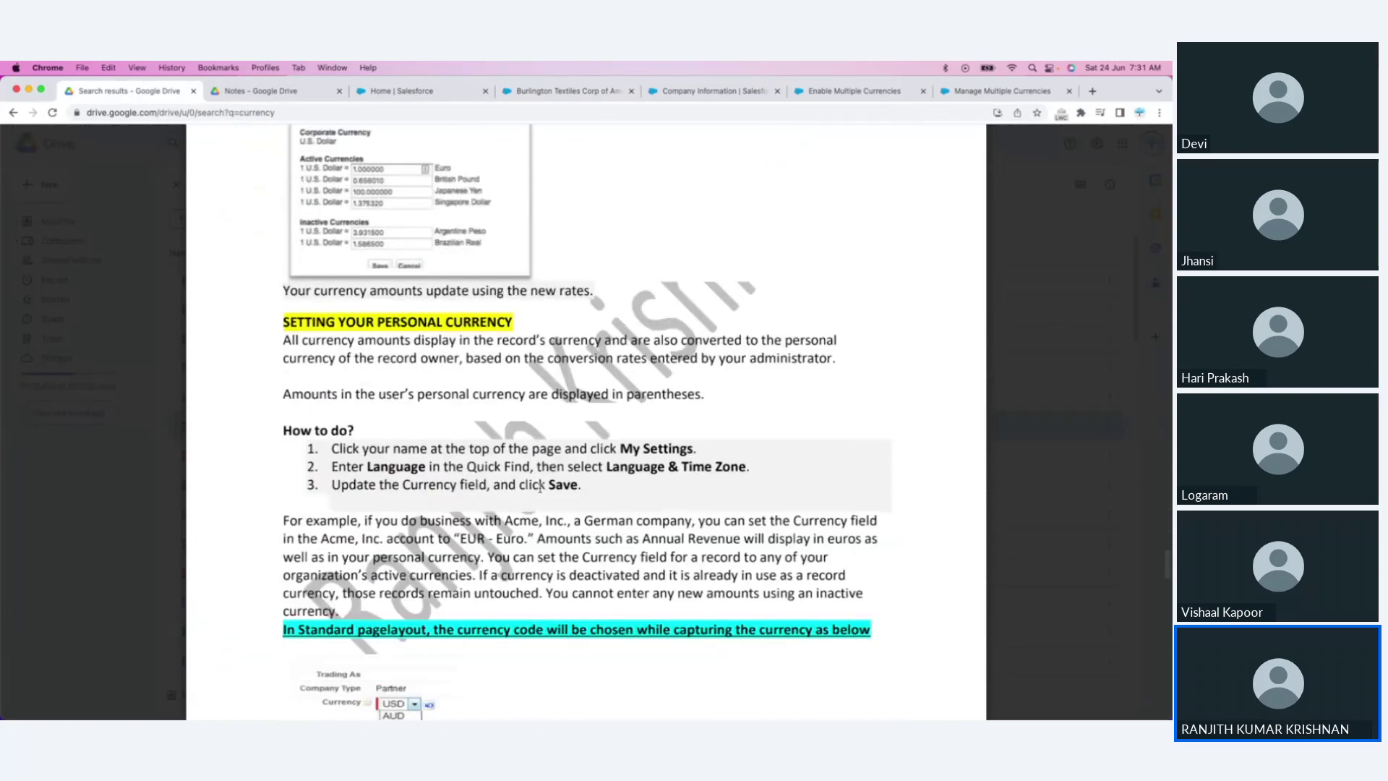
scroll(540, 488, down, 1)
scroll(539, 488, down, 6)
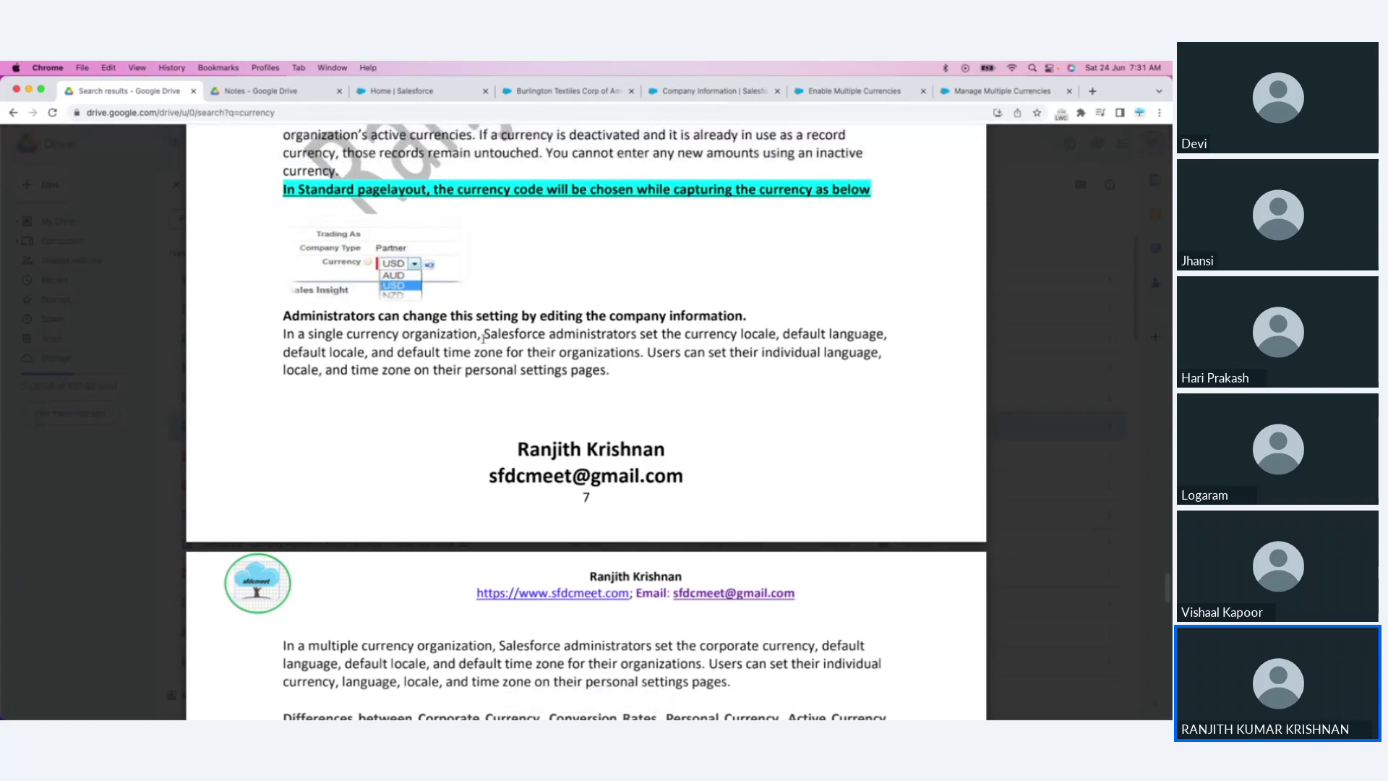
scroll(586, 502, down, 3)
scroll(472, 296, up, 9)
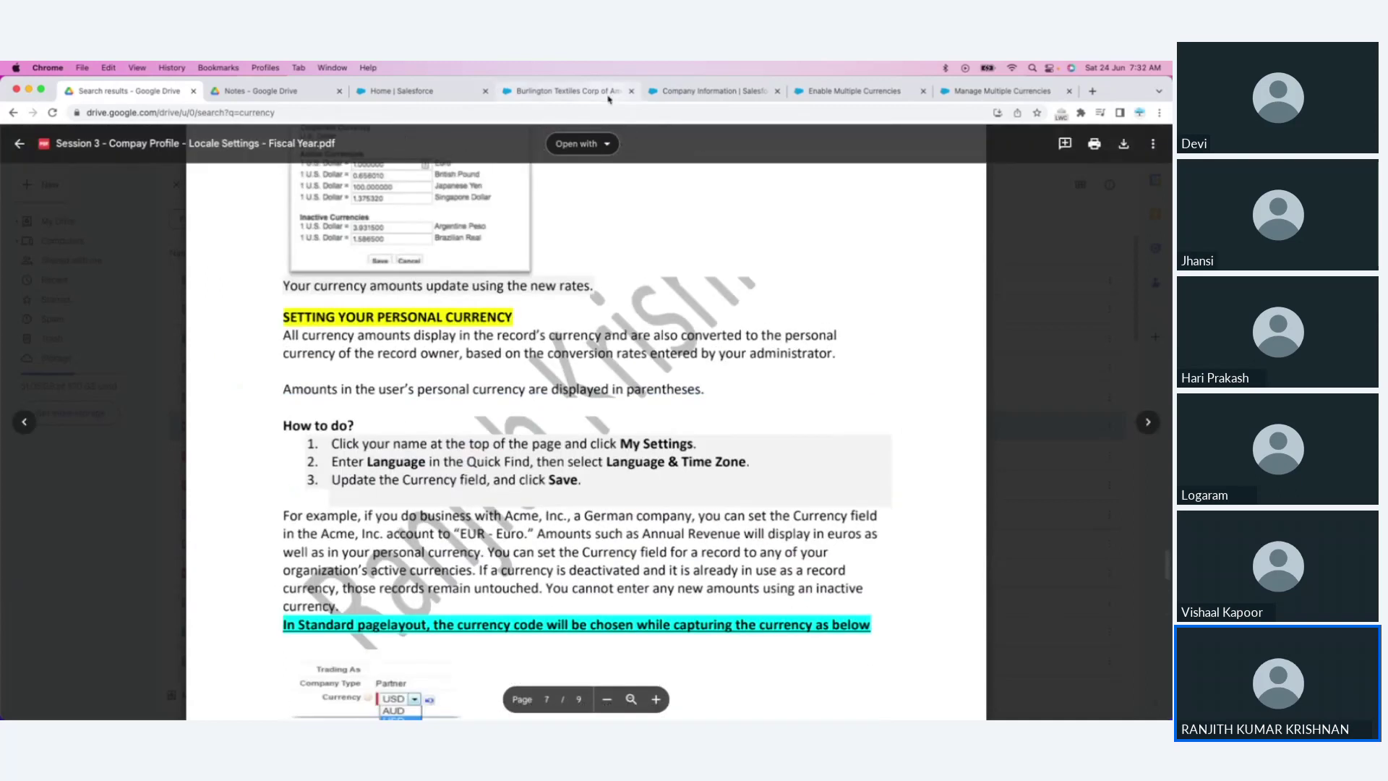
Step: Check the Annual Revenue value of the Burlington Textiles account, and compare it with the Currency Locale in Company Information
click(567, 92)
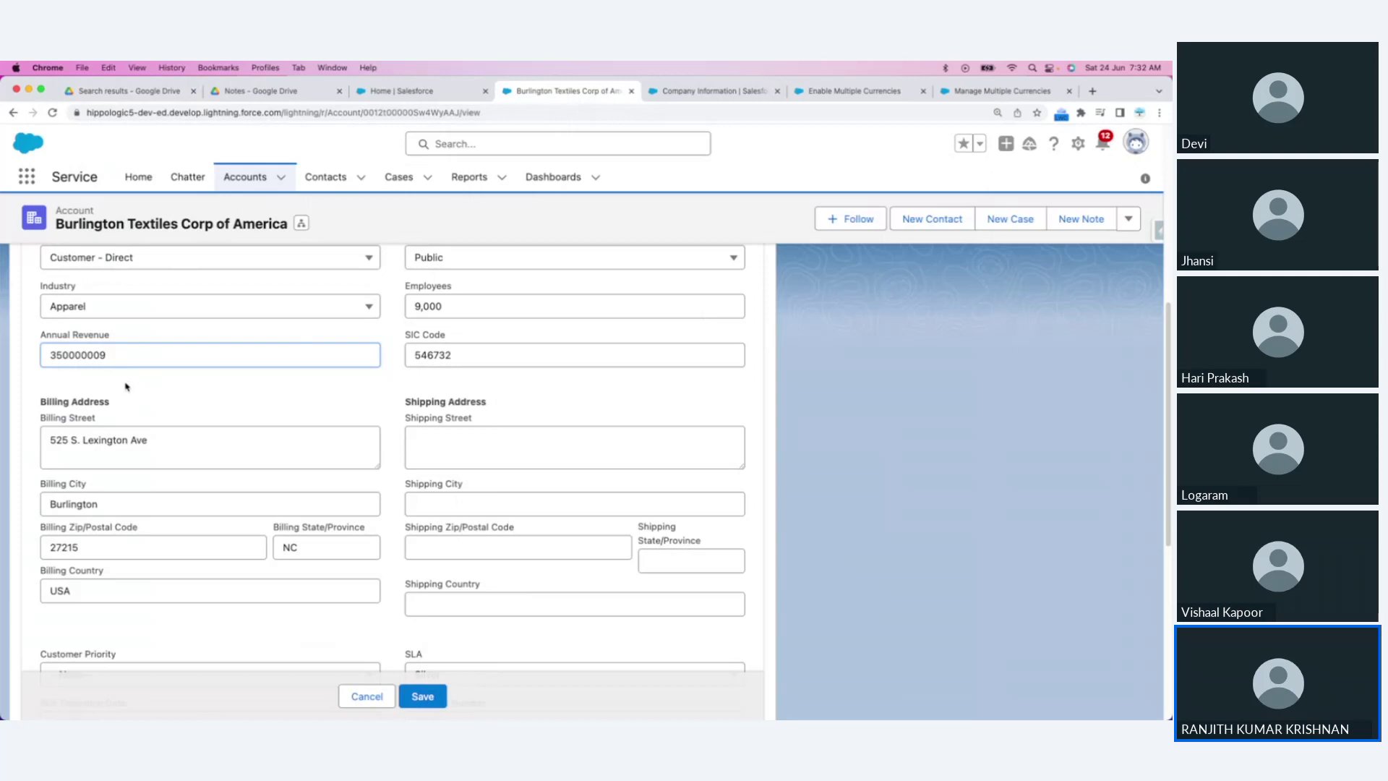
double_click(118, 353)
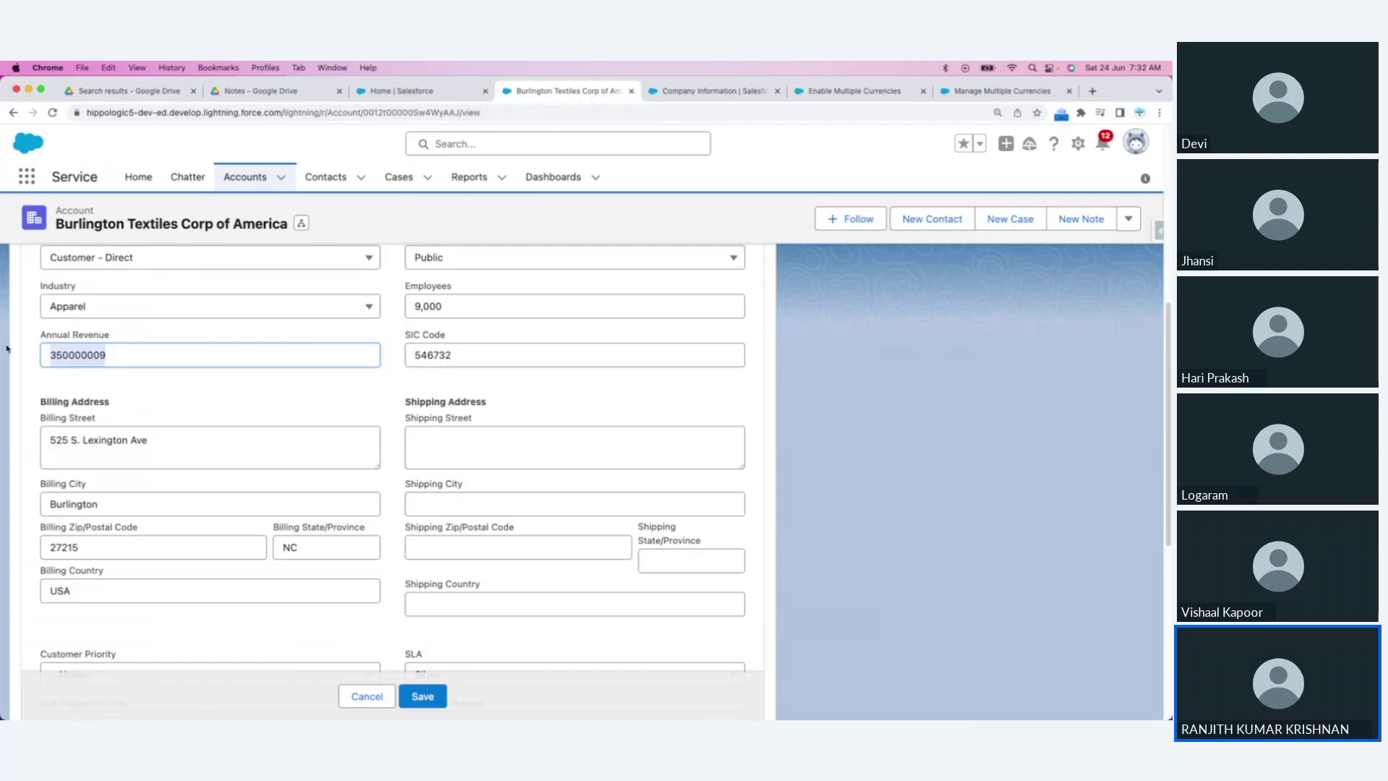
click(125, 401)
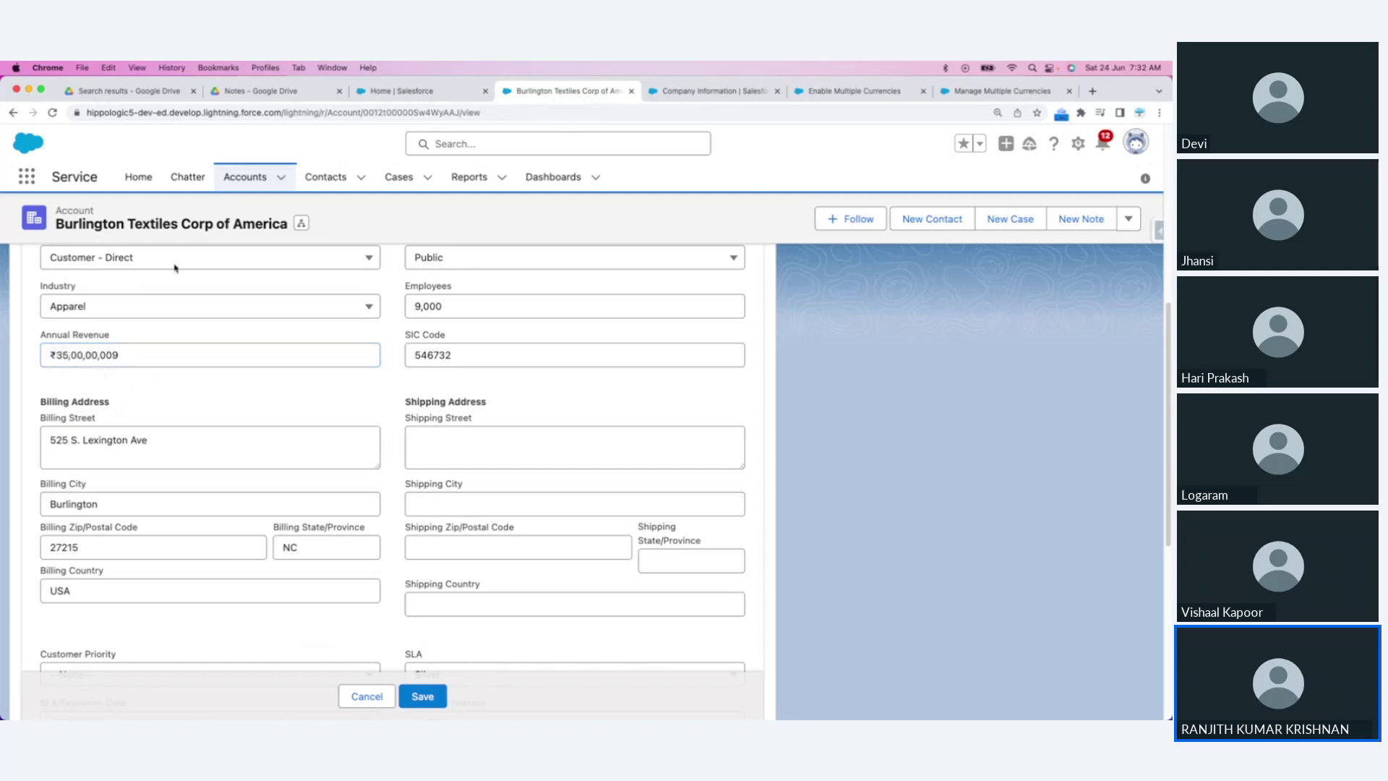
click(759, 90)
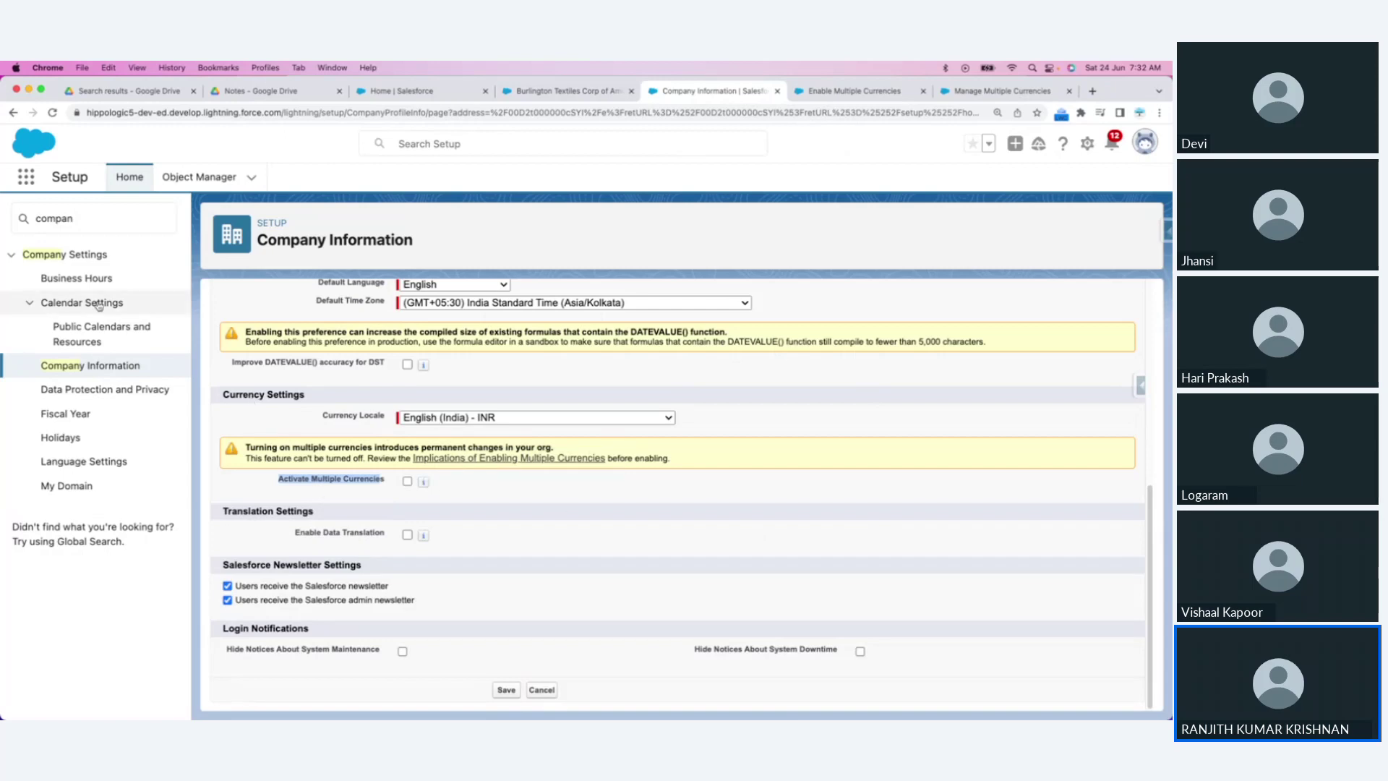
Step: Return to the PDF and reread from the New Currency example through the Setting Your Personal Currency section
click(152, 92)
scroll(627, 524, down, 10)
scroll(627, 524, up, 15)
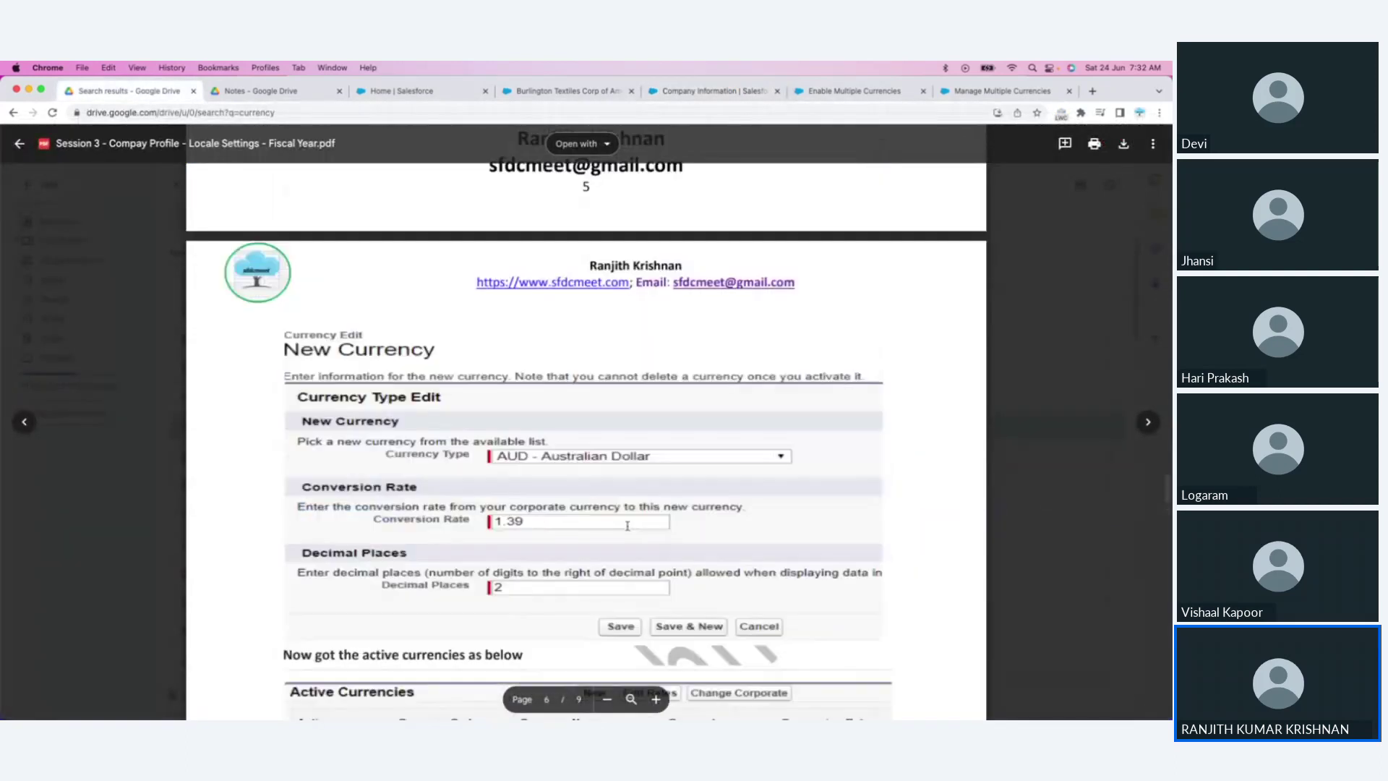
scroll(507, 417, down, 10)
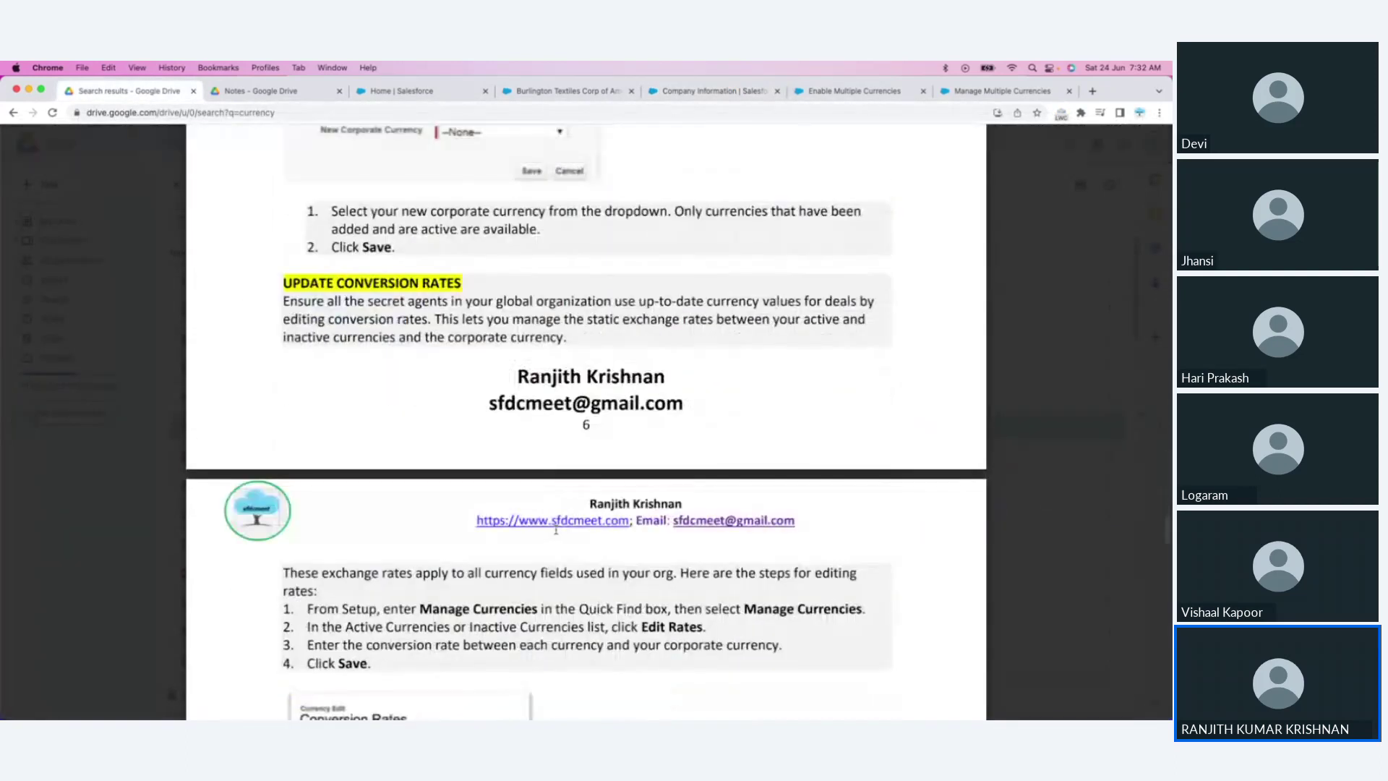
scroll(457, 511, up, 5)
scroll(435, 553, down, 8)
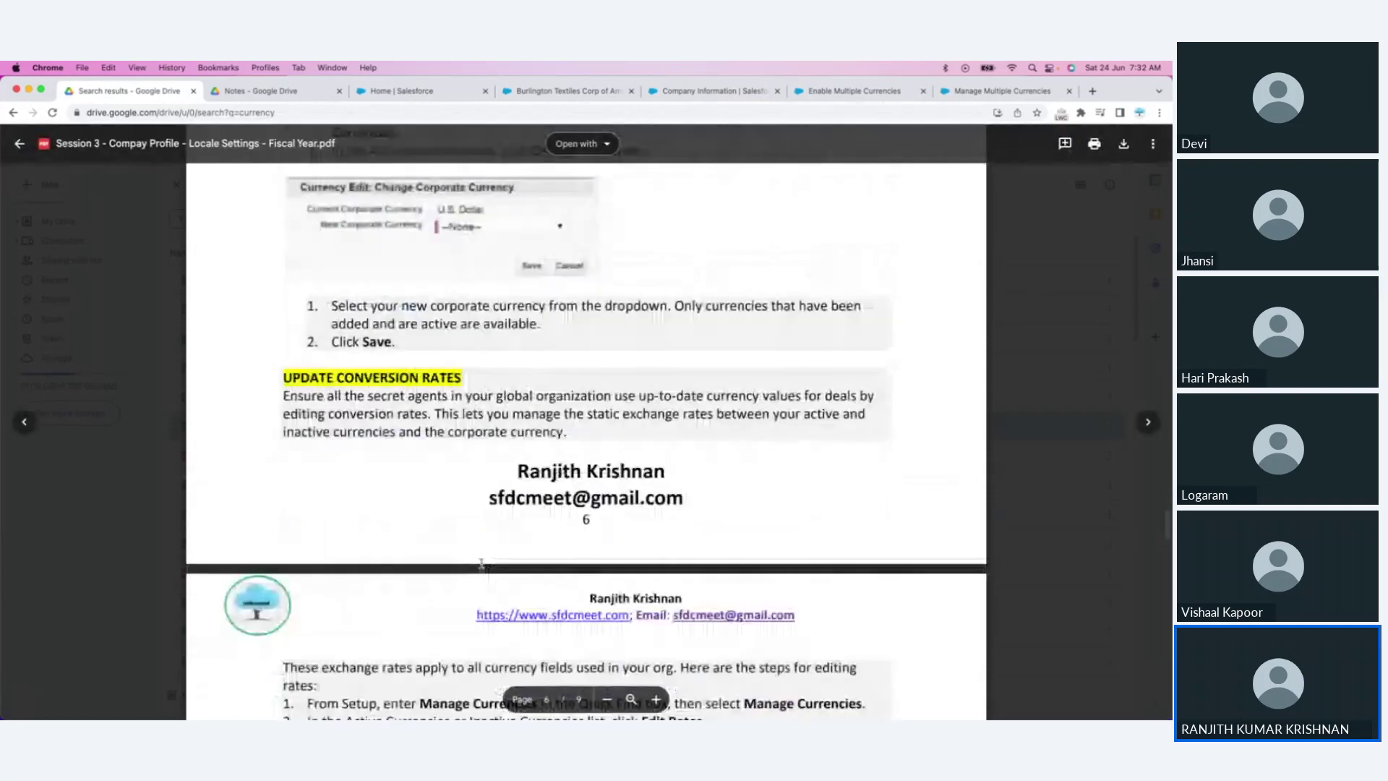
scroll(482, 563, down, 10)
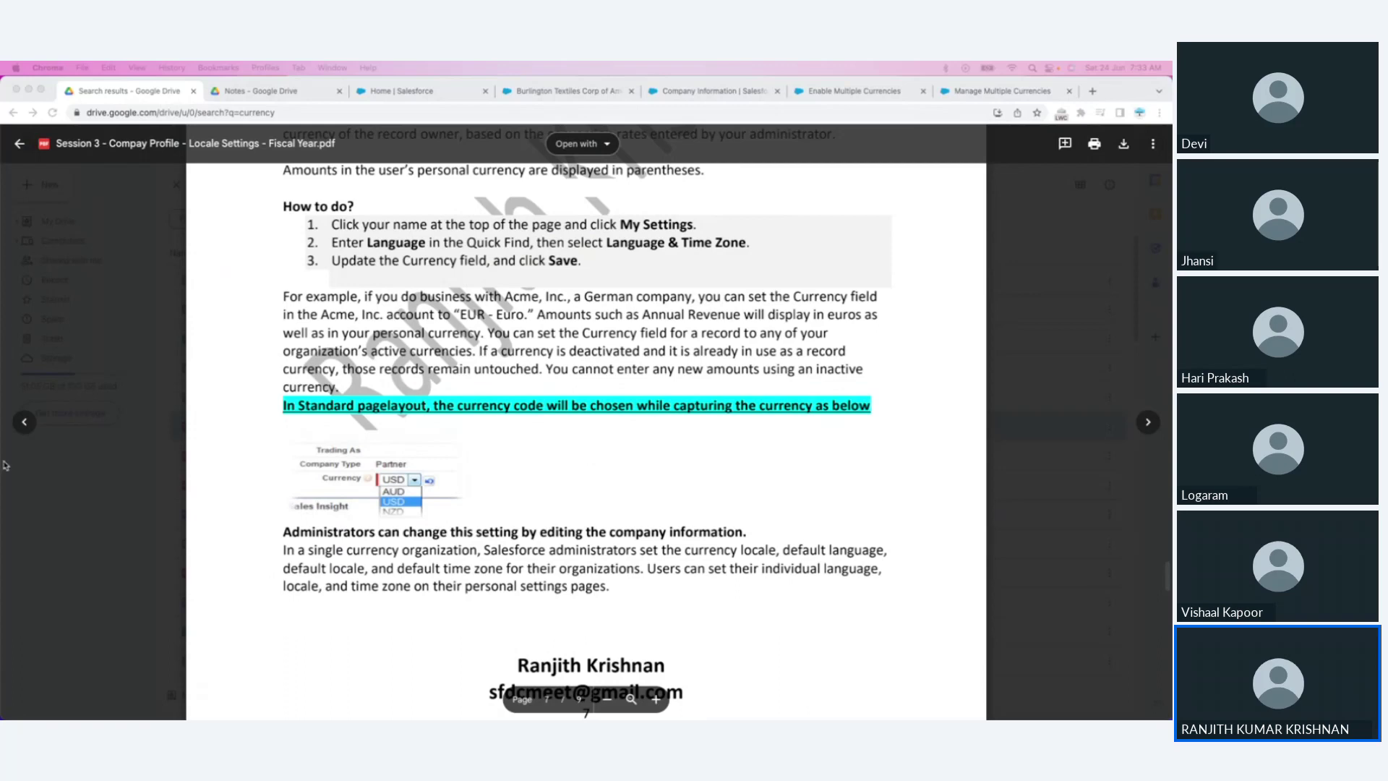
Step: Cancel editing Company Information in Setup and dismiss the Recycle Bin prompt
click(712, 91)
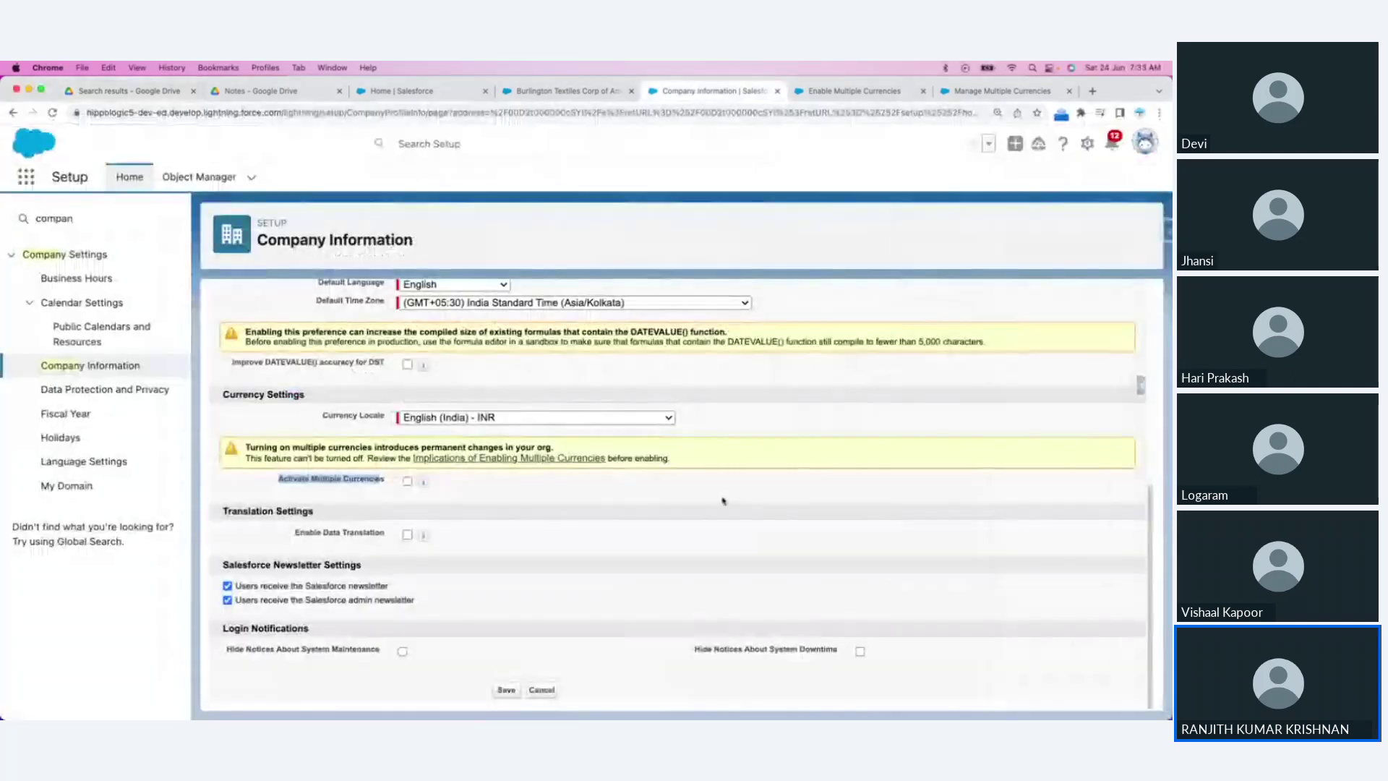
click(727, 570)
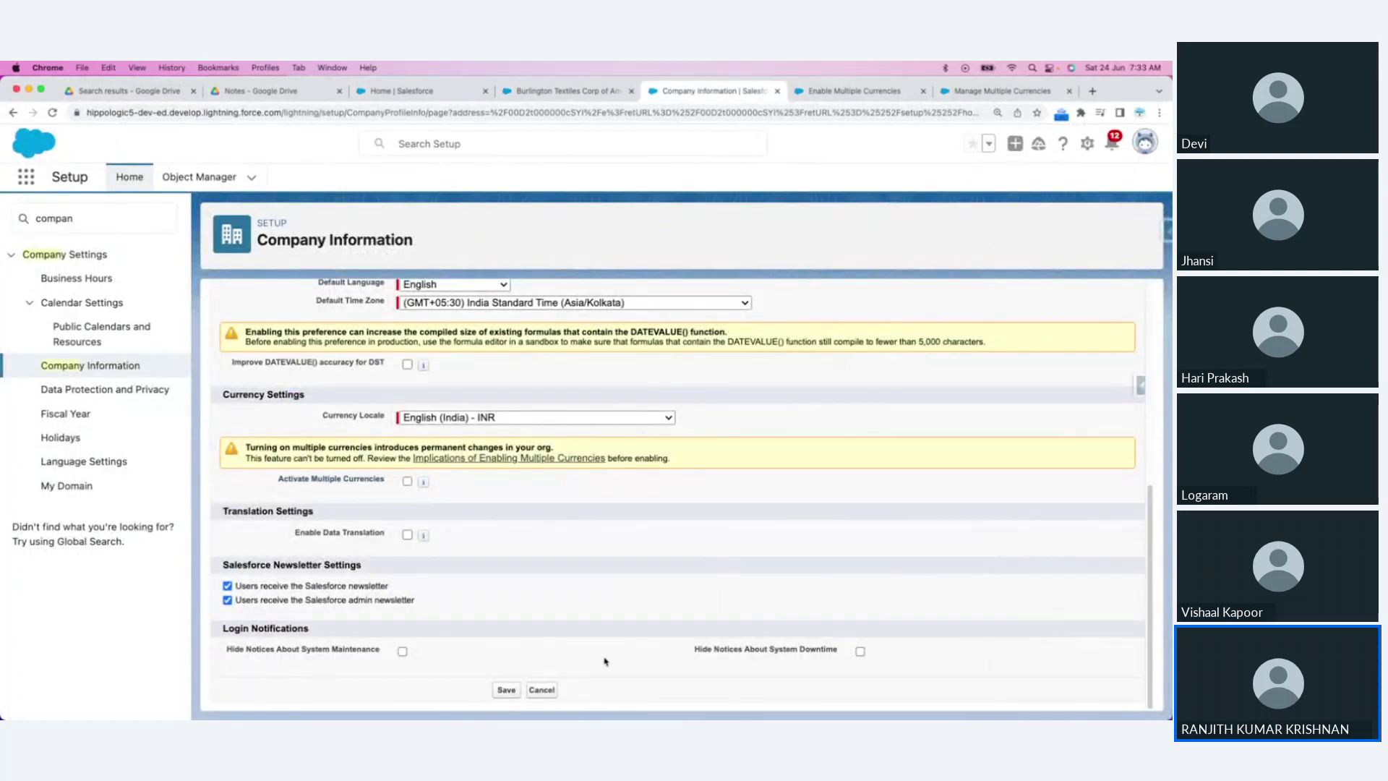
click(536, 690)
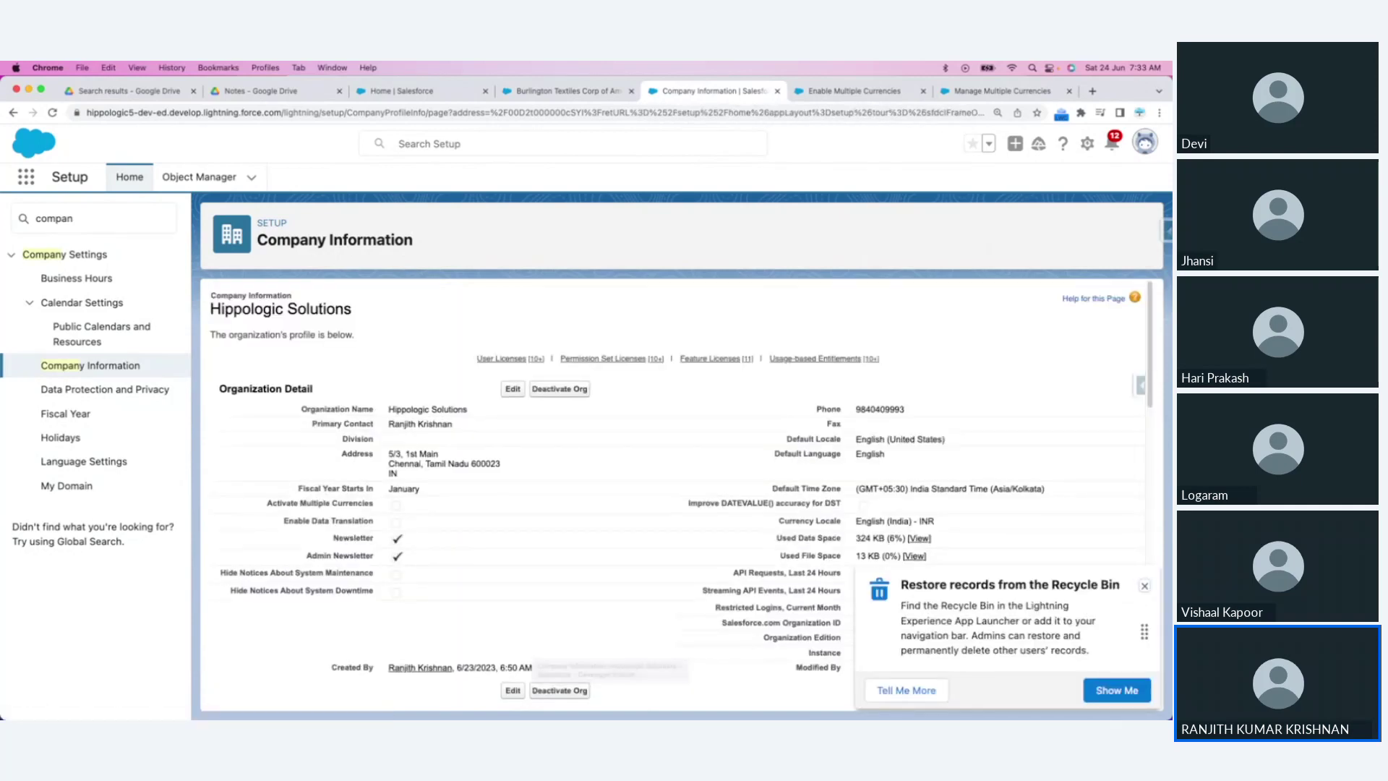
click(1144, 586)
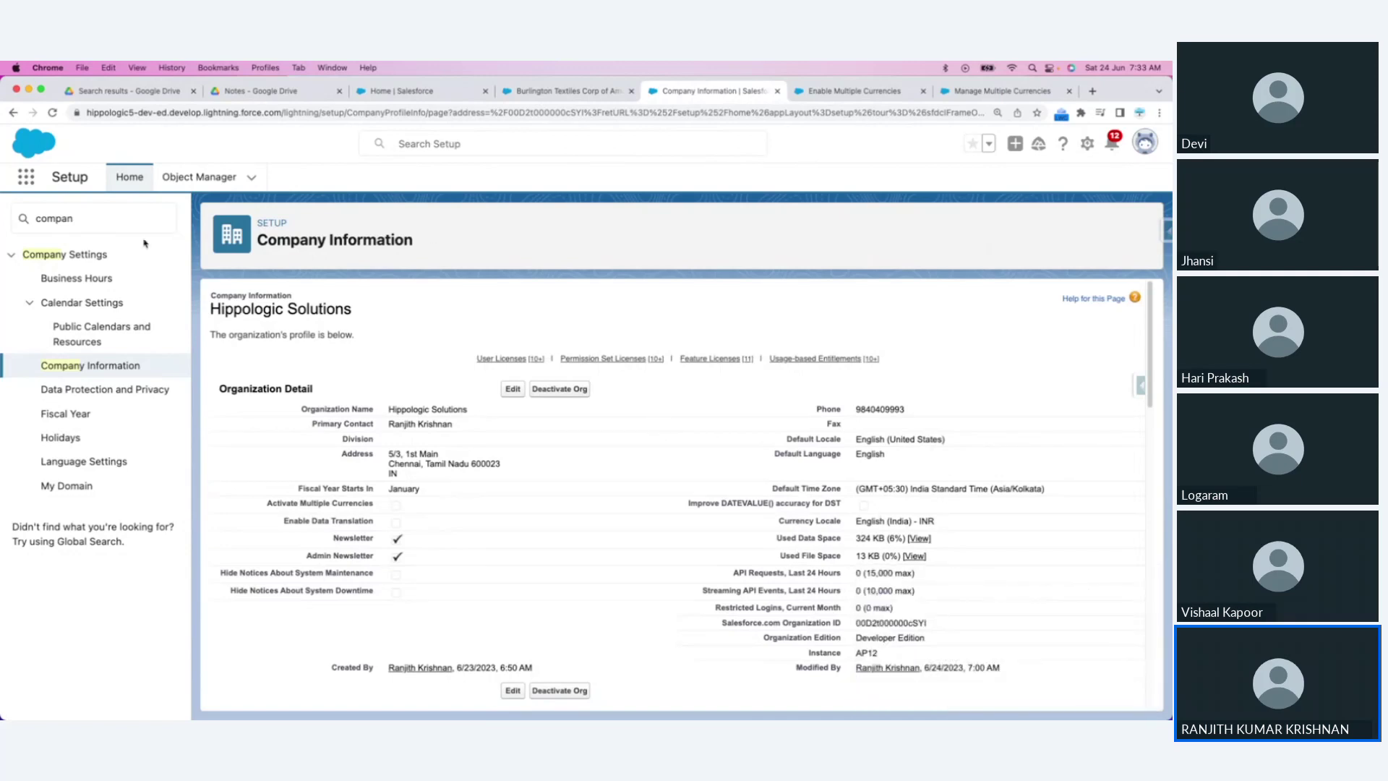
Step: Clear the Quick Find search in Setup to restore the full setup navigation list
click(50, 226)
key(super+a)
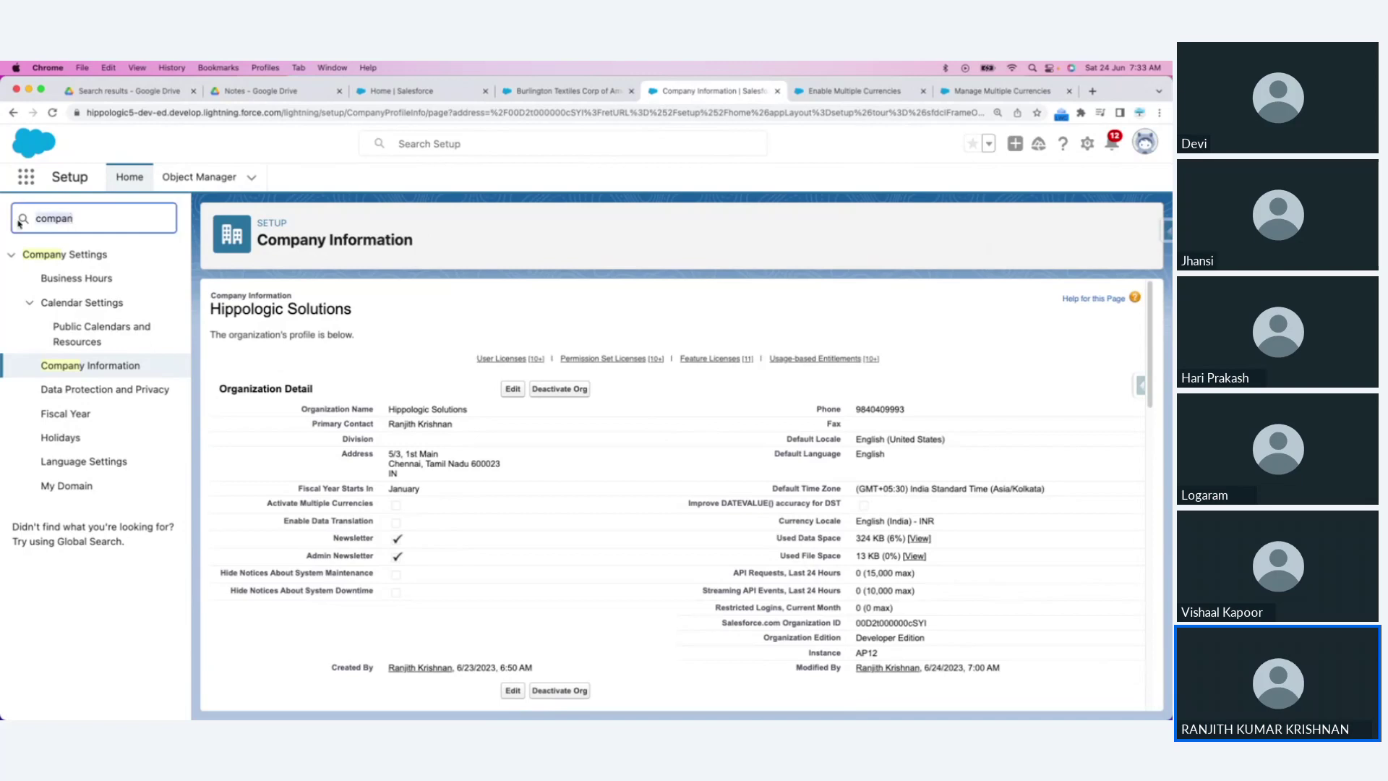
key(BackSpace)
click(577, 253)
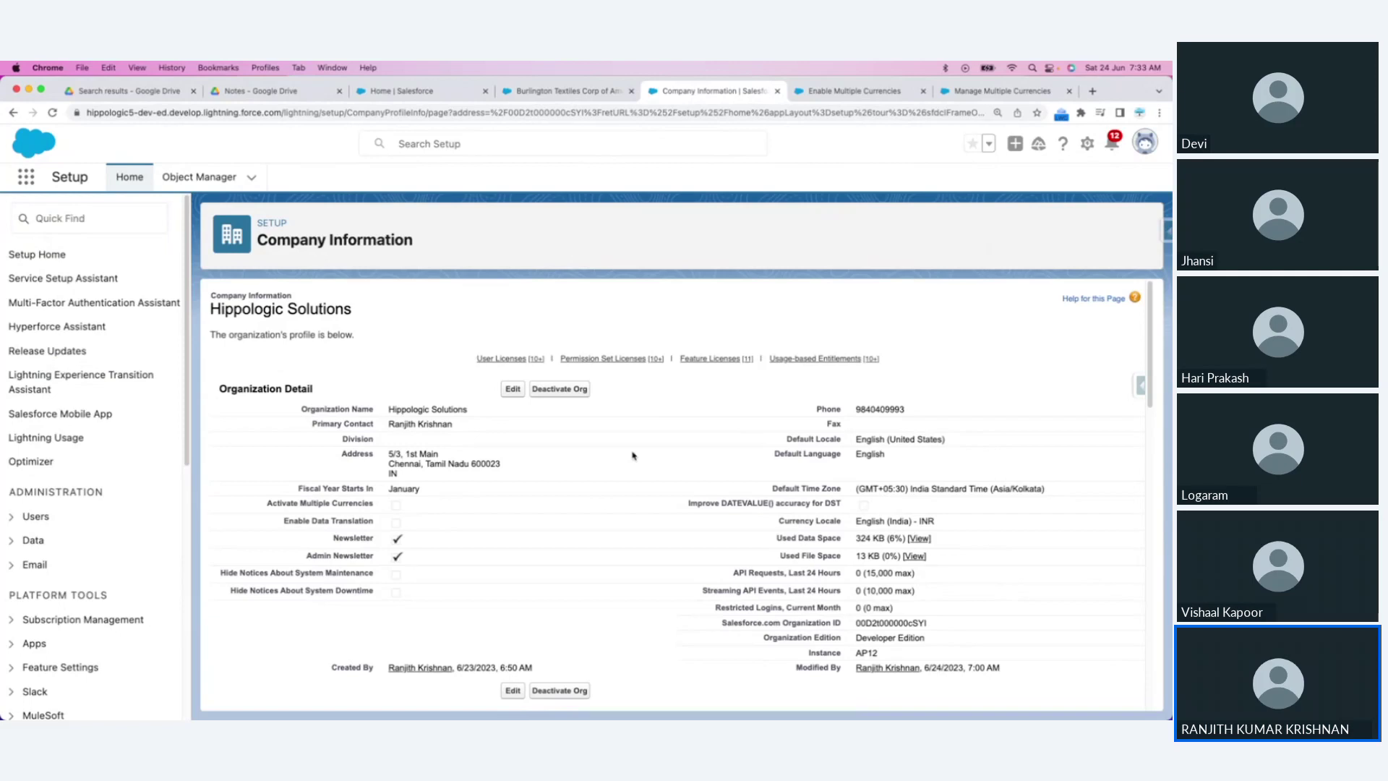
Step: Examine the organization details and User Licenses in Company Information, and view the apps offered by the App Launcher
scroll(629, 459, down, 3)
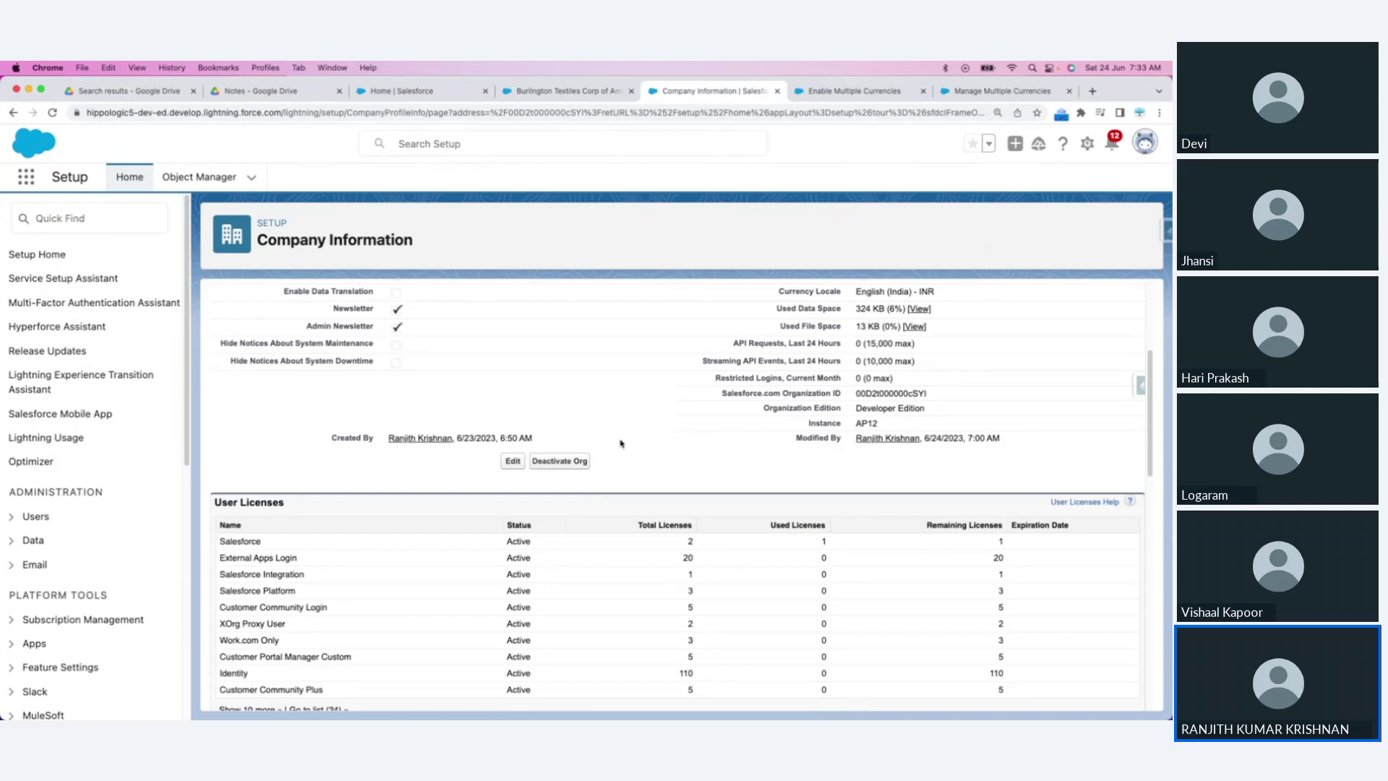
scroll(611, 440, up, 3)
scroll(597, 436, up, 2)
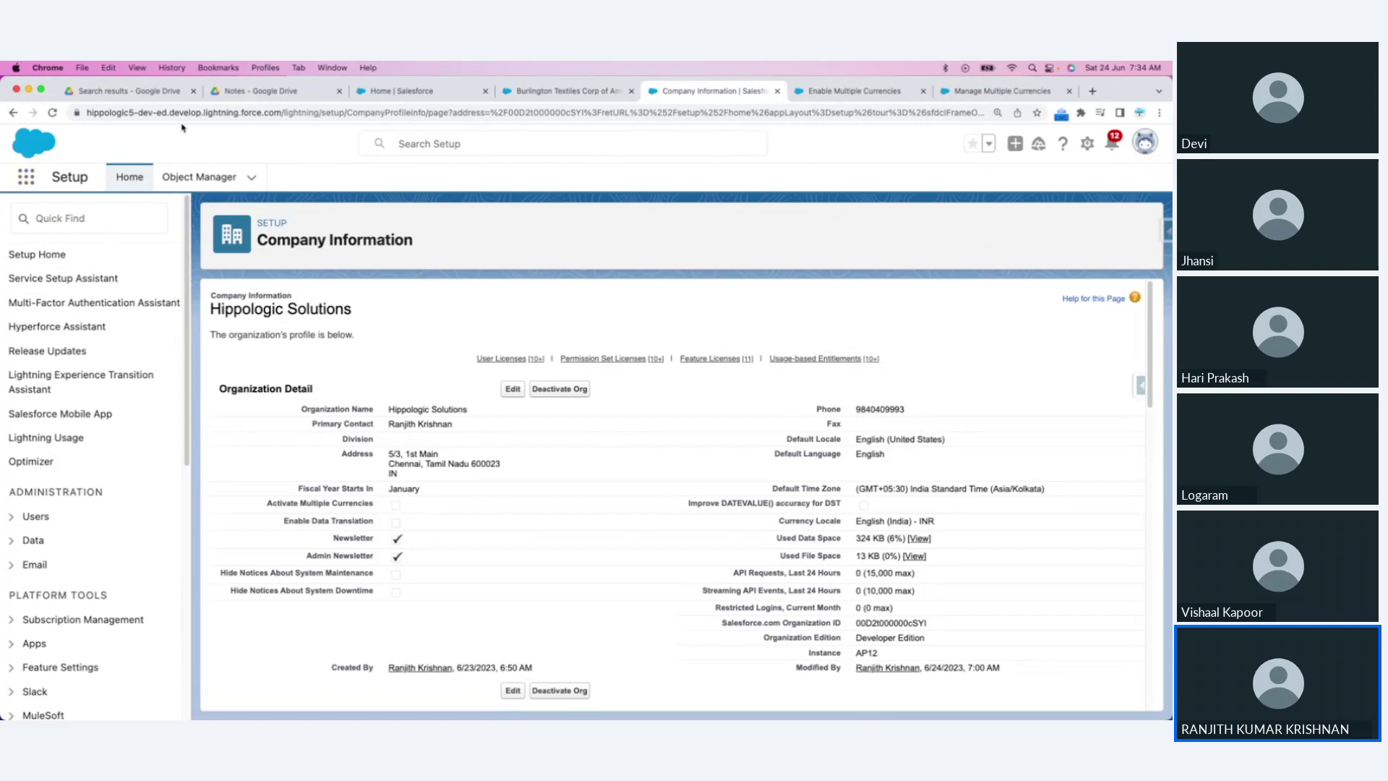
click(27, 180)
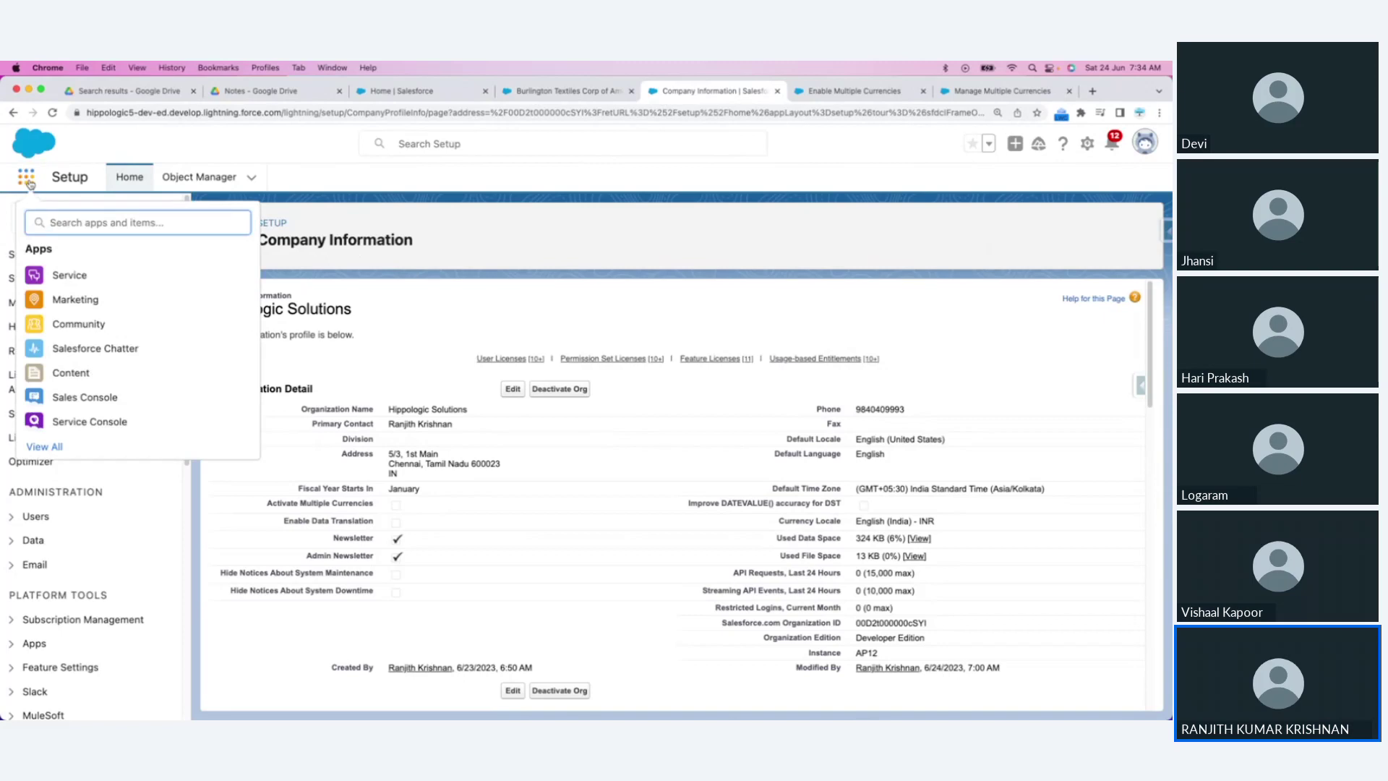
click(26, 178)
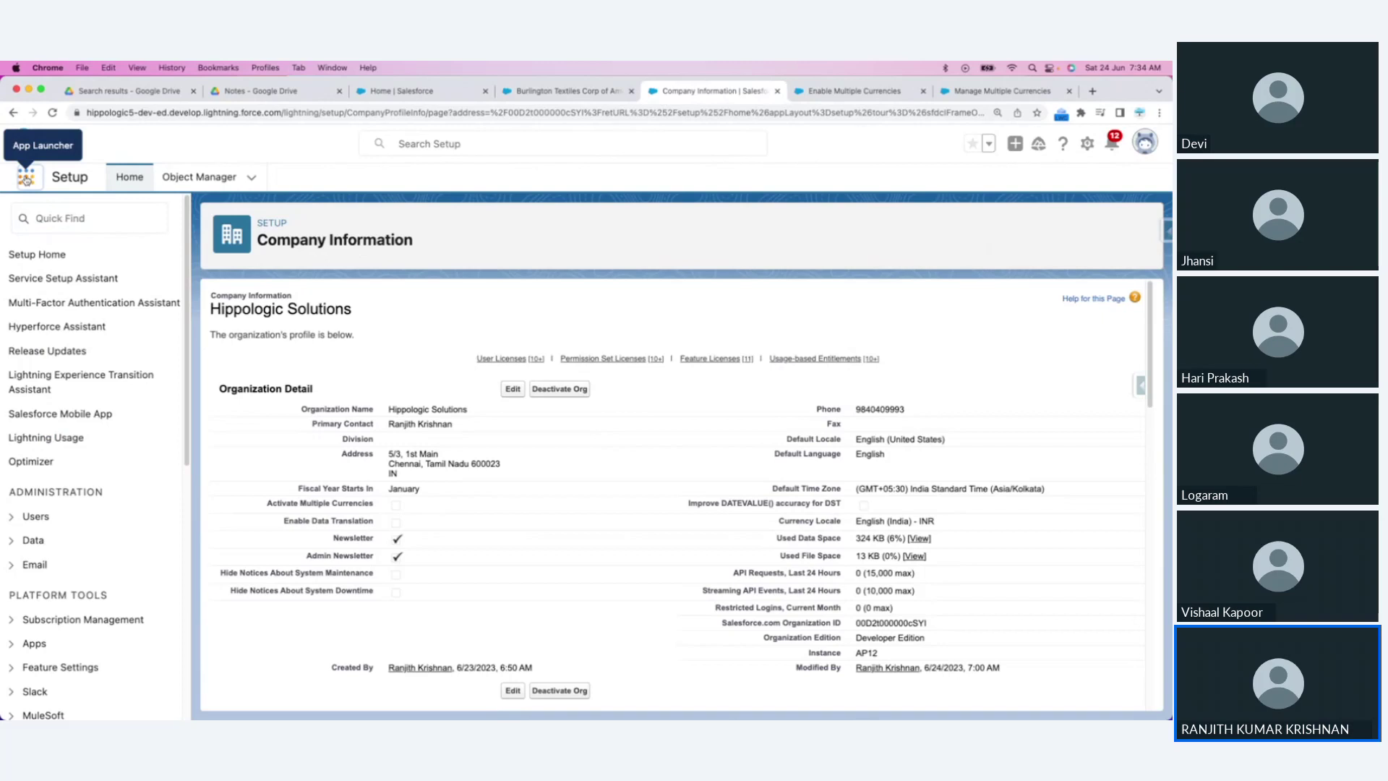
Step: Switch to Light Notepad, replace the word "Tab" with "Application —> App", and add "Organization -> Org" below, followed by blank lines
key(super+Tab)
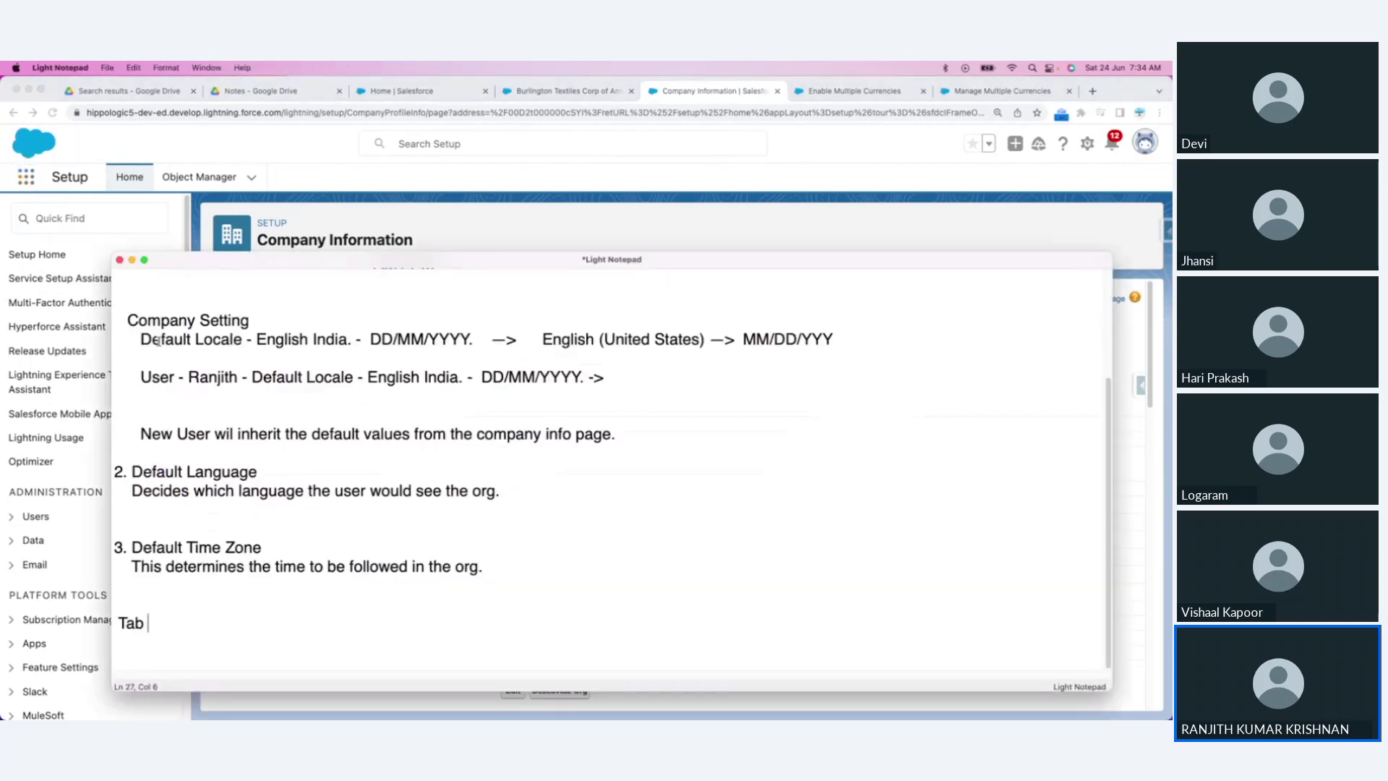
drag(148, 623, 121, 622)
text(Applicat)
text(ion --)
text(> App)
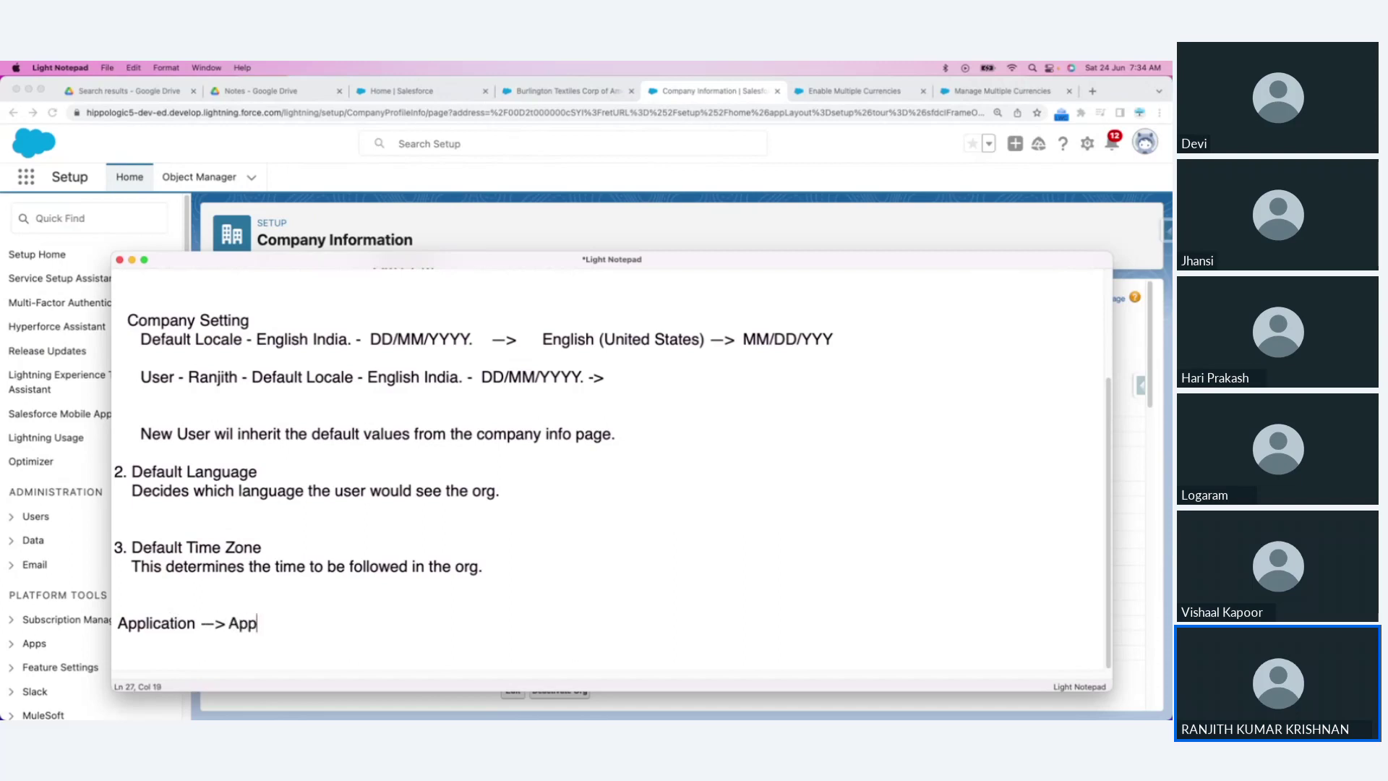
key(Return)
text(Organization -)
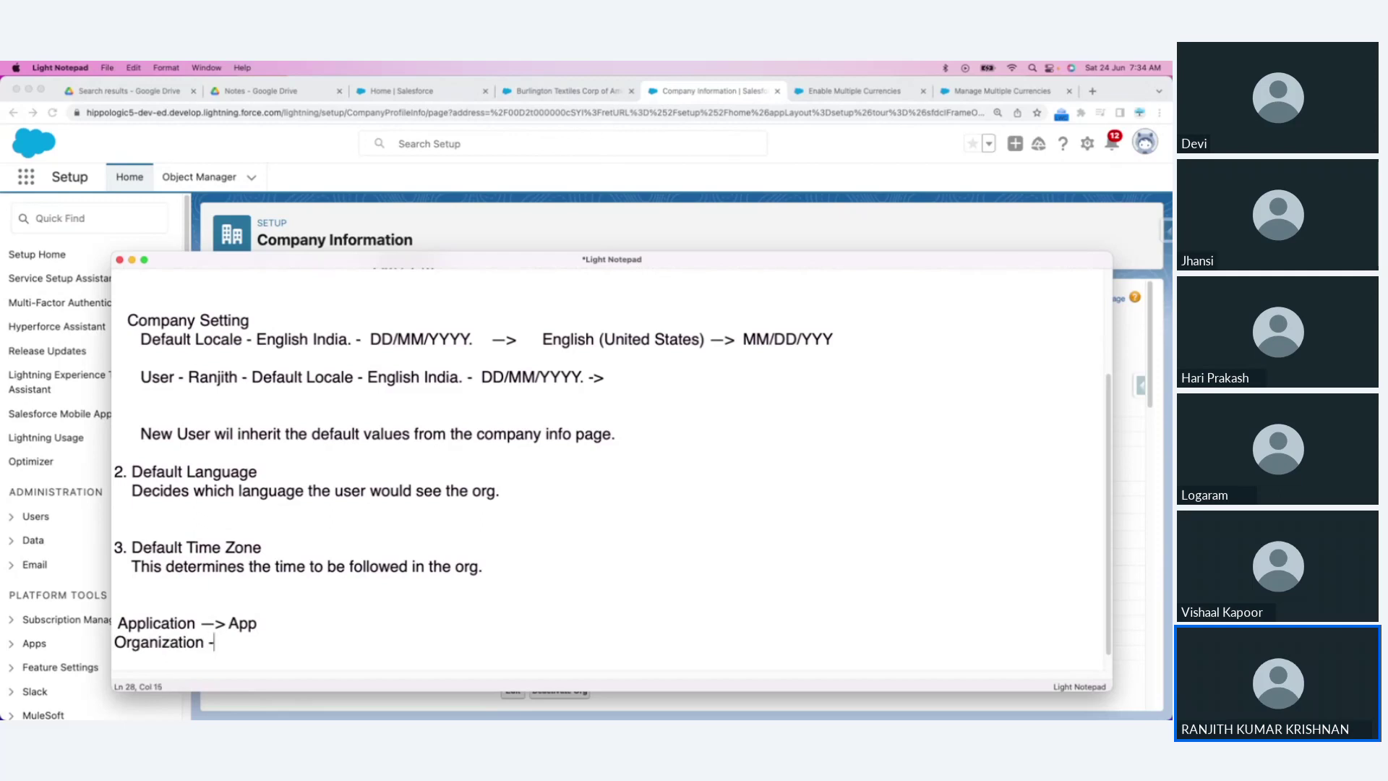
text(> Org)
key(Return)
key(Return)
key(Return)
key(Return)
key(Return)
key(Return)
key(Return)
key(Return)
key(Return)
key(Return)
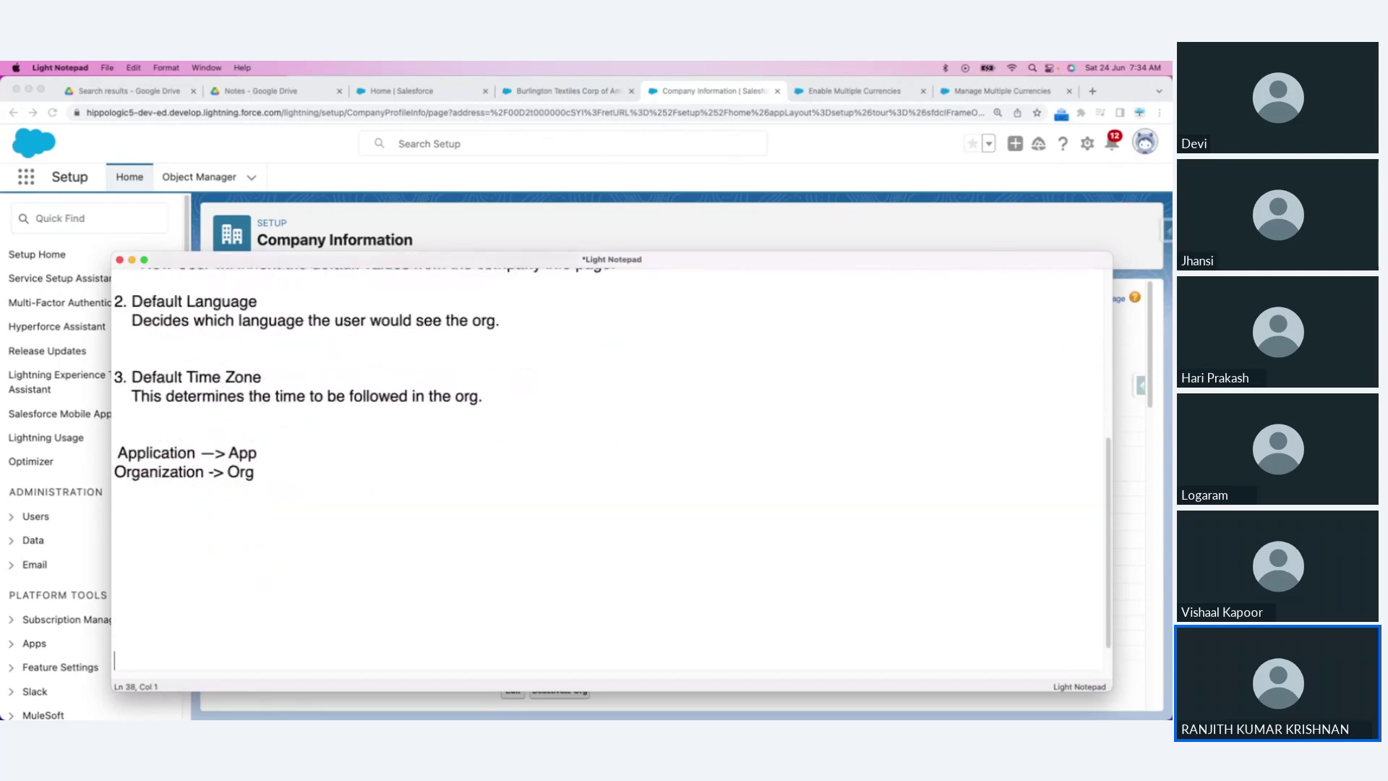
click(295, 458)
Step: Switch back to Chrome, show the App Launcher's app list, and view the tabs above the Burlington Textiles account
click(26, 177)
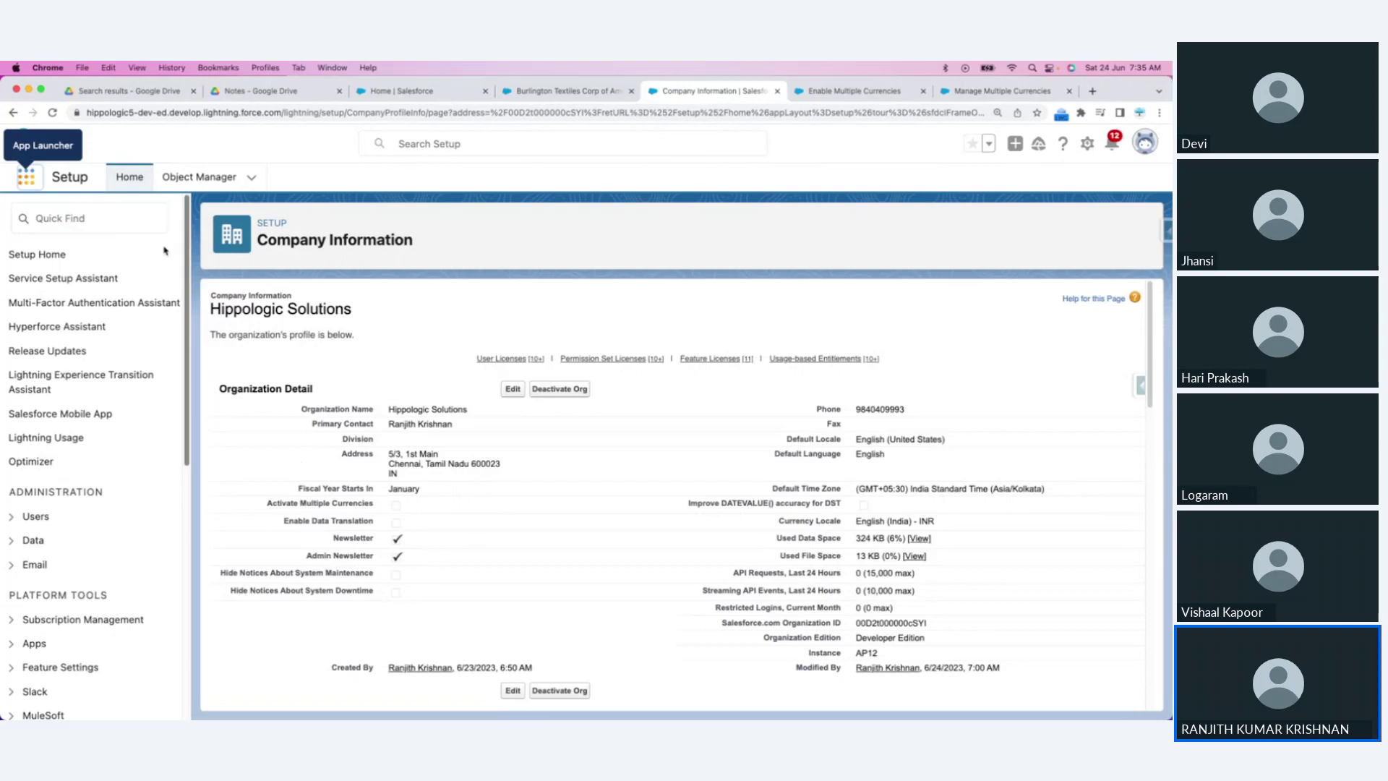
click(31, 187)
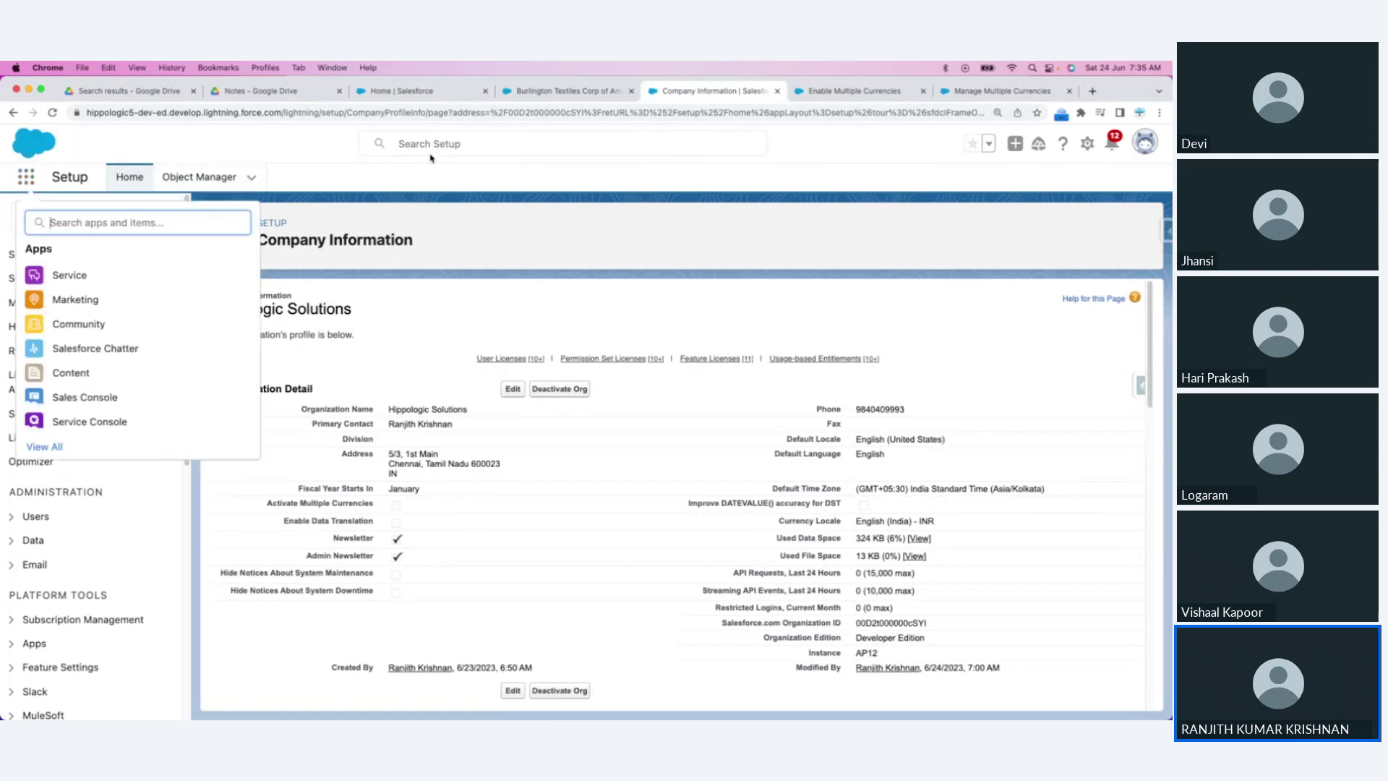
click(567, 92)
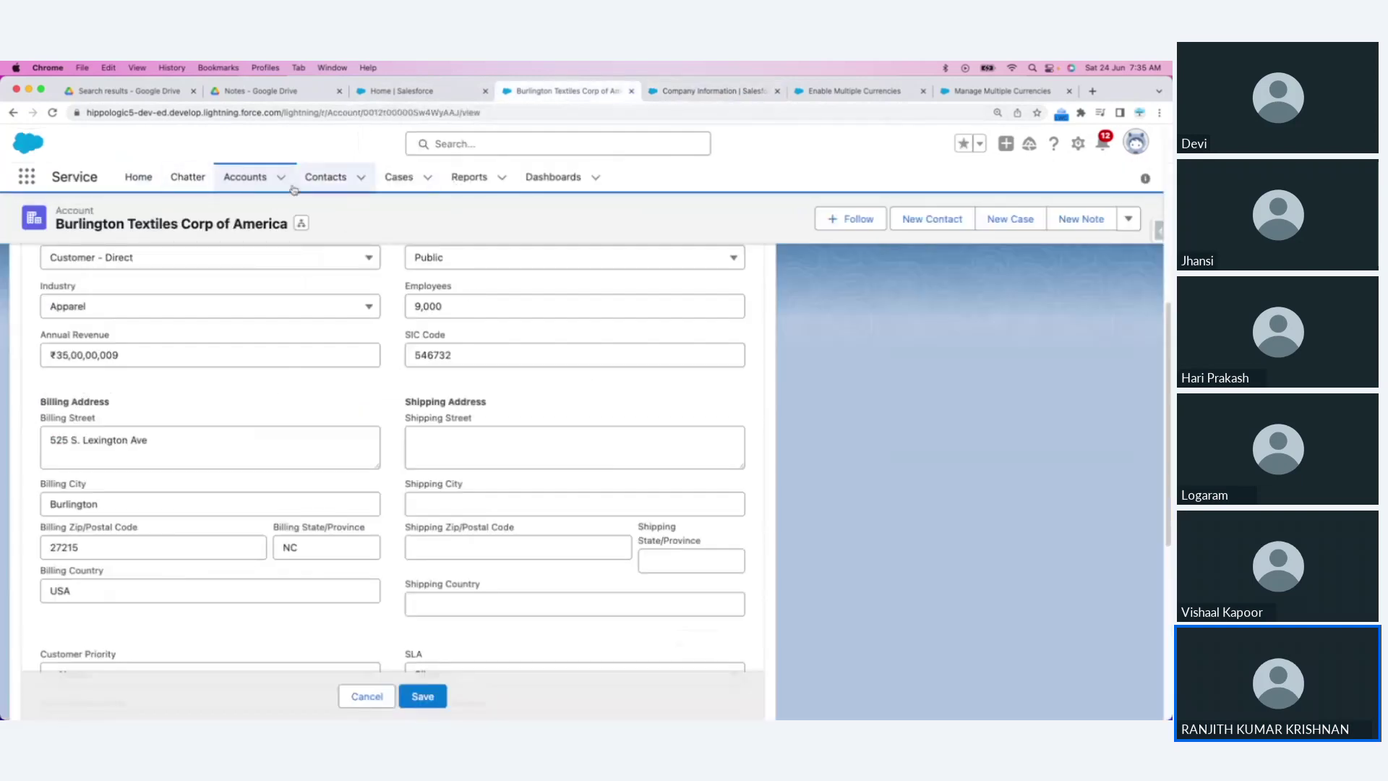
Step: Switch to Light Notepad and add the note "Tab - interface to see table data" below the Organization line
key(super+Tab)
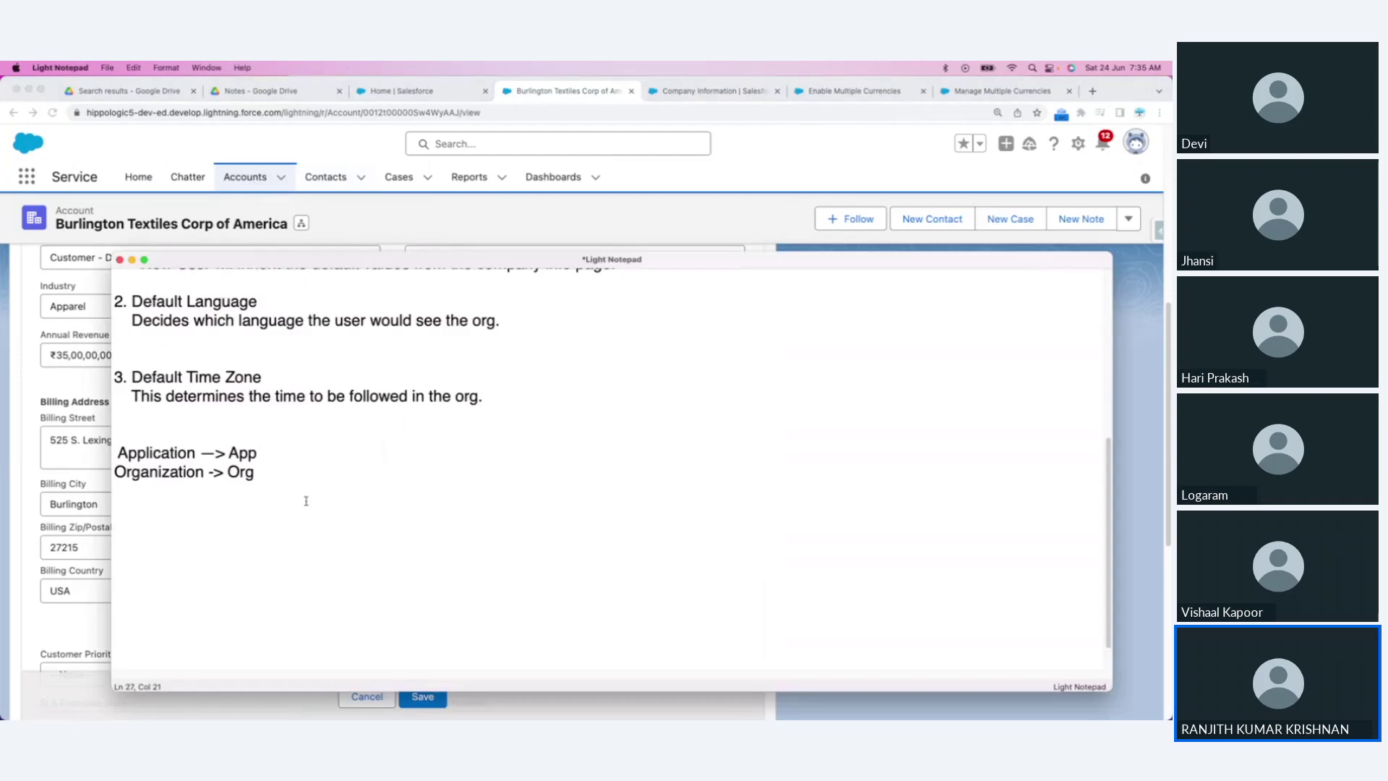
key(Down)
key(Return)
key(Return)
text(Tab - interface to s)
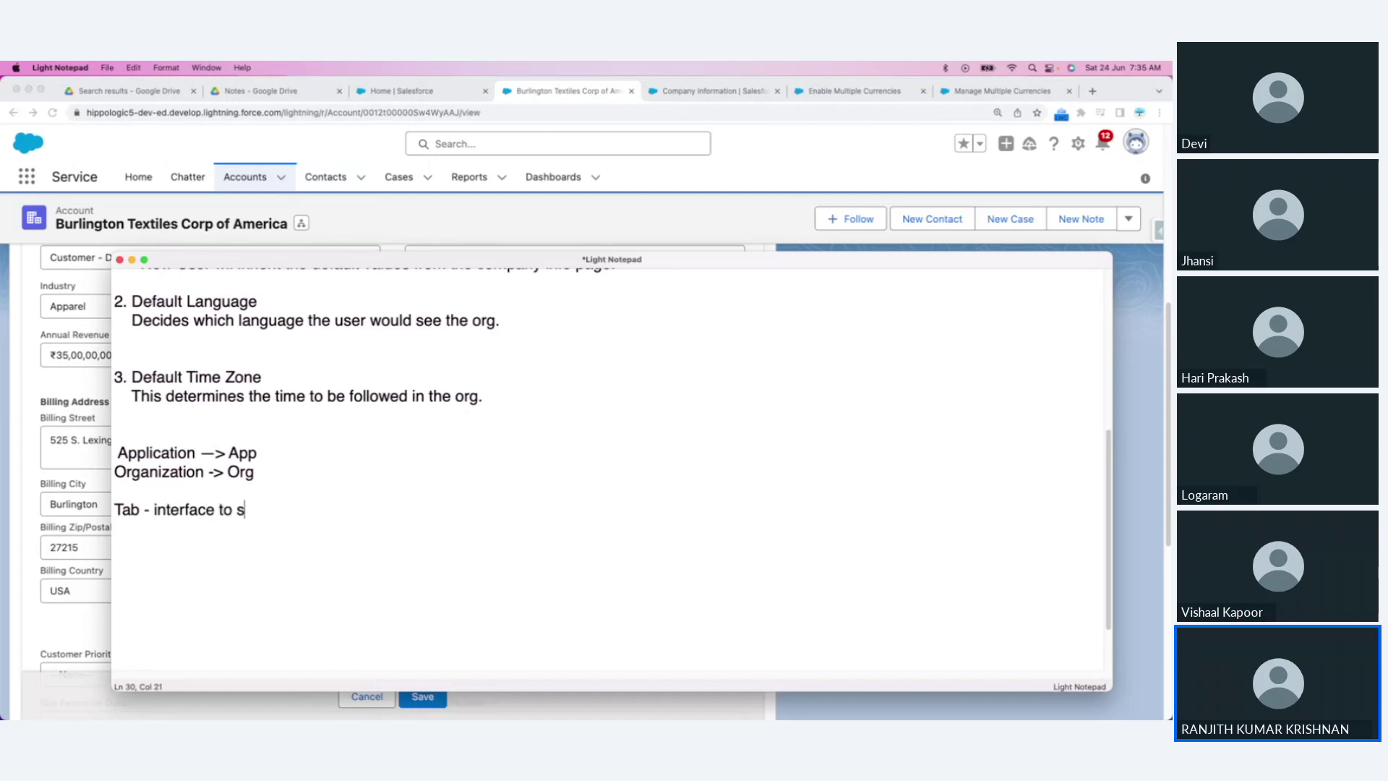
text(ee table data)
key(Return)
key(Return)
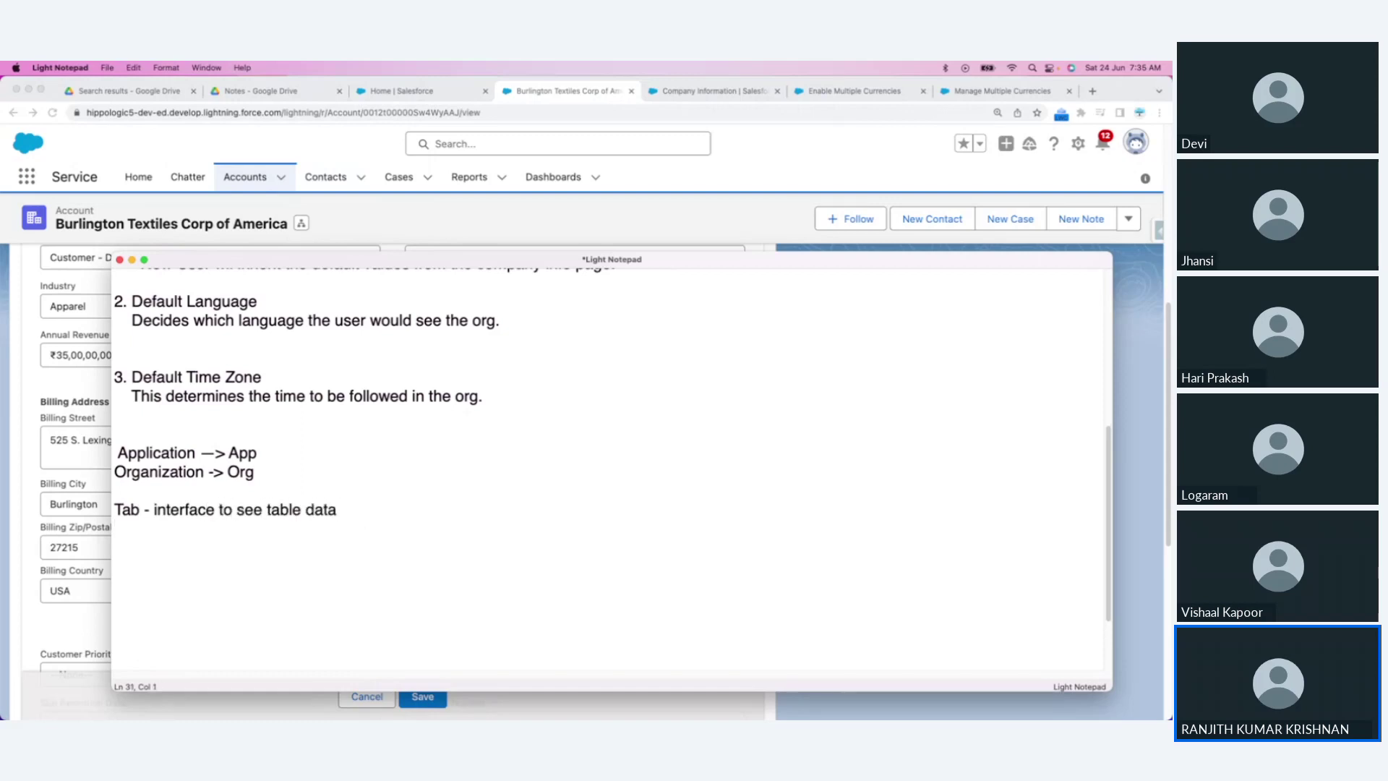
Step: Switch to Chrome, cancel editing the Burlington Textiles account, and return to the notes in Light Notepad
key(super+Tab)
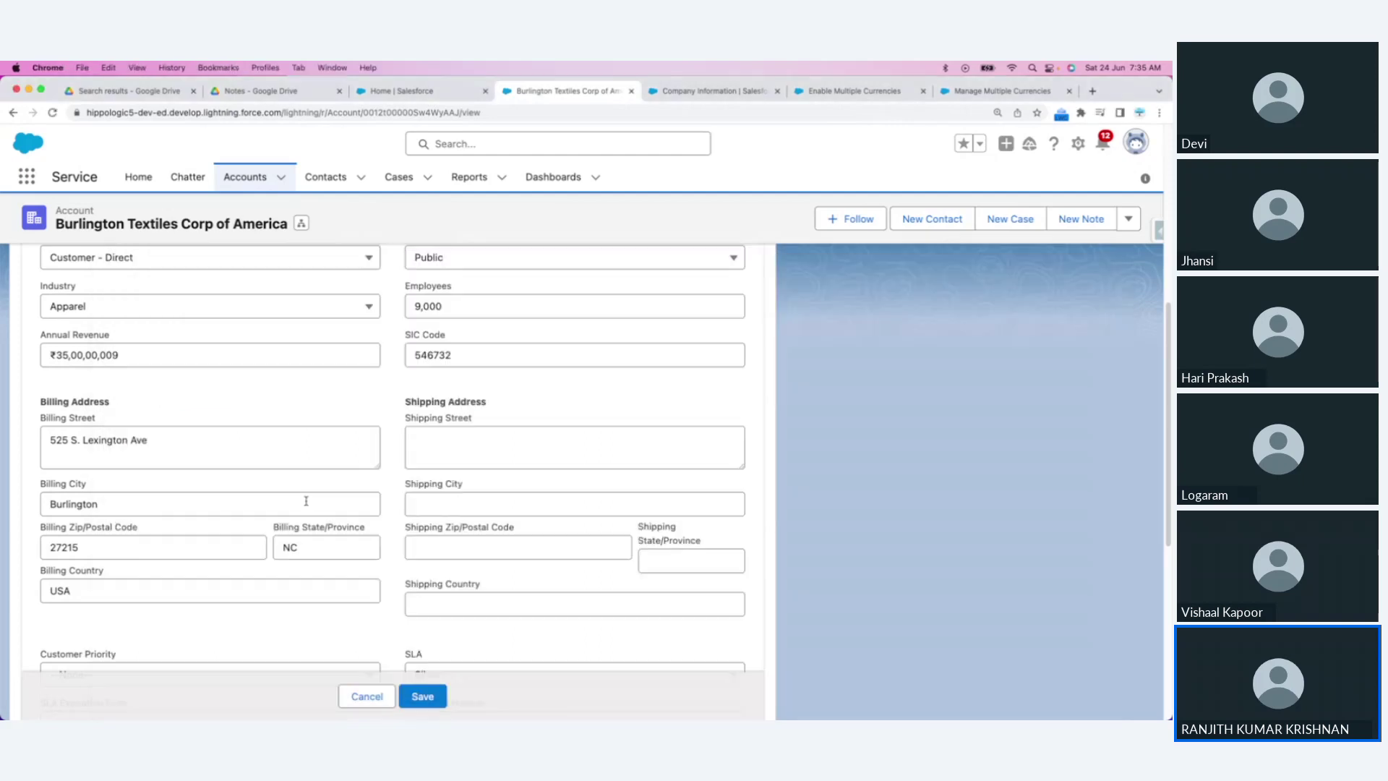
click(365, 696)
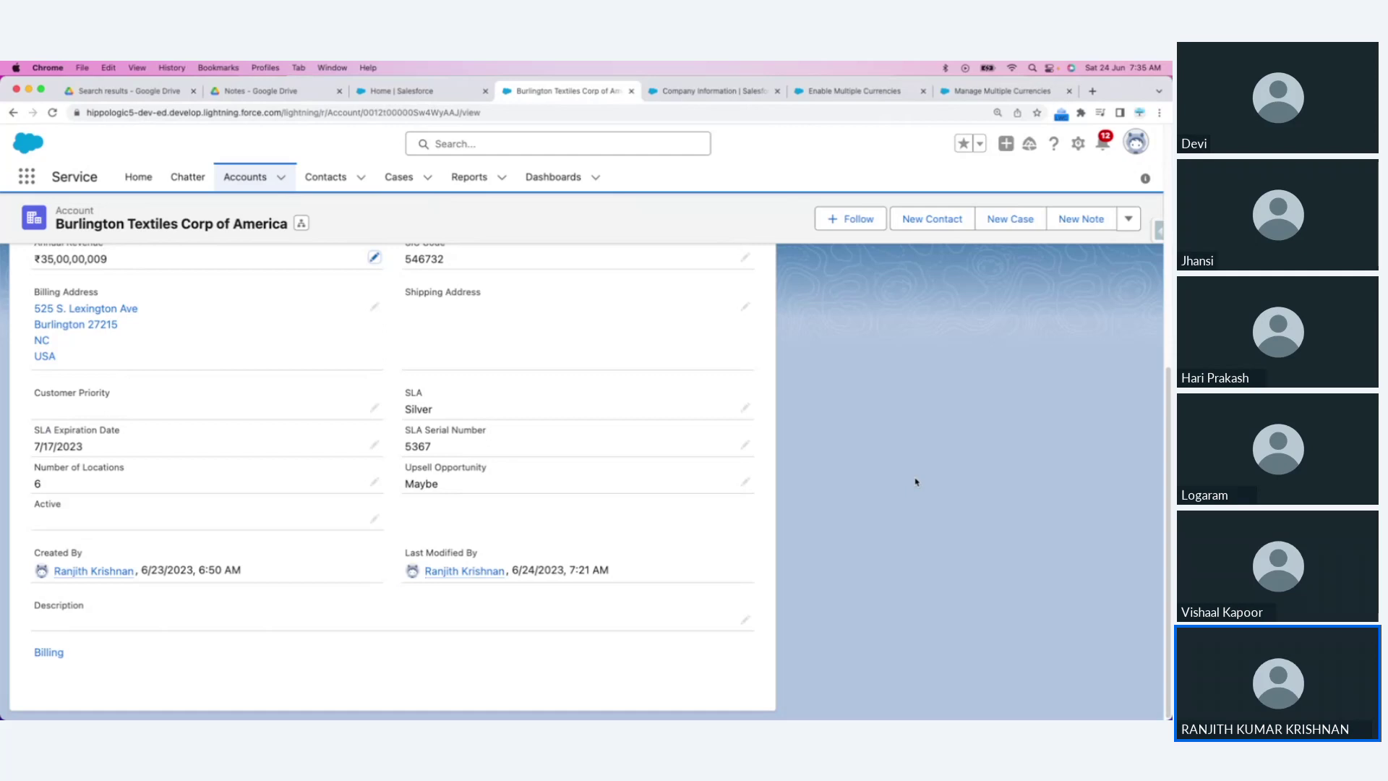
key(super+Tab)
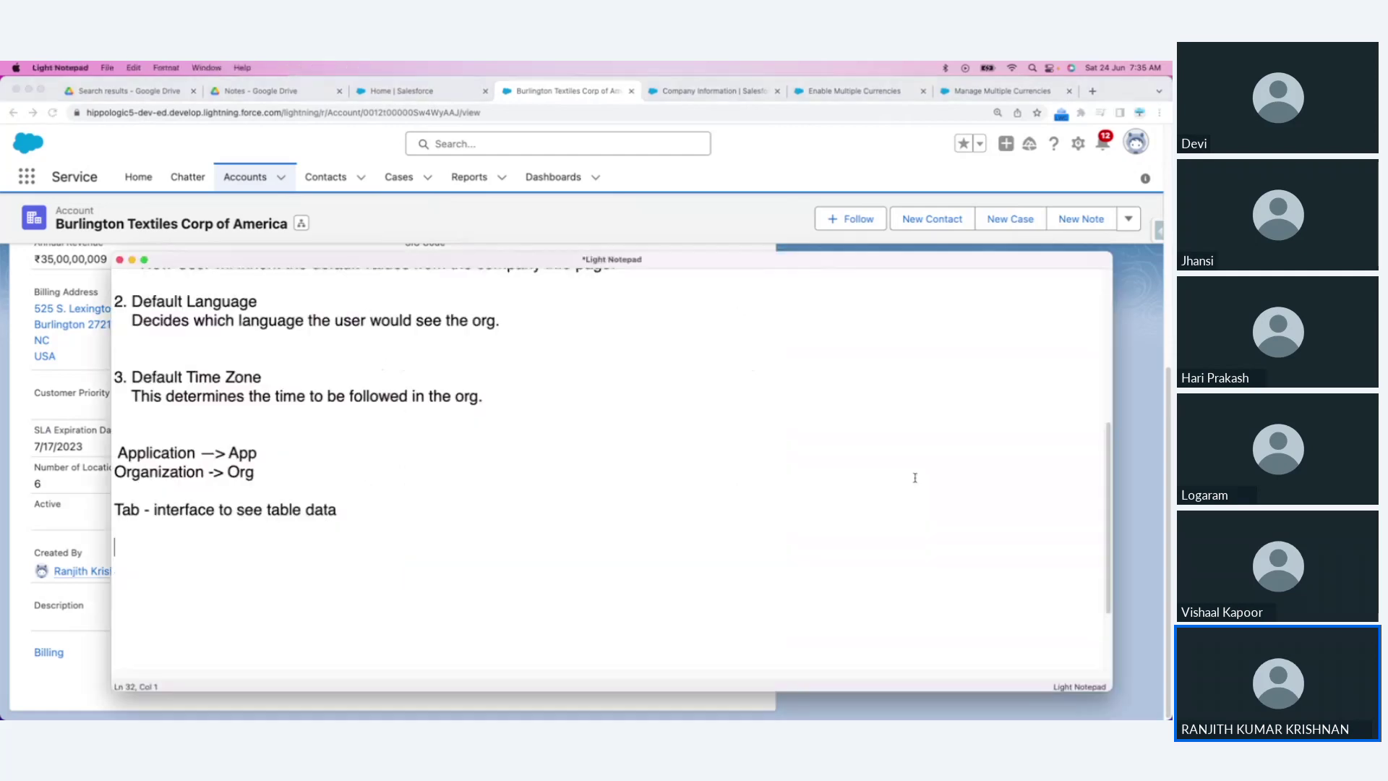
Step: Highlight the words "table data", "table" and "Tab" in the Tab note, and place the cursor below it
drag(273, 509, 370, 506)
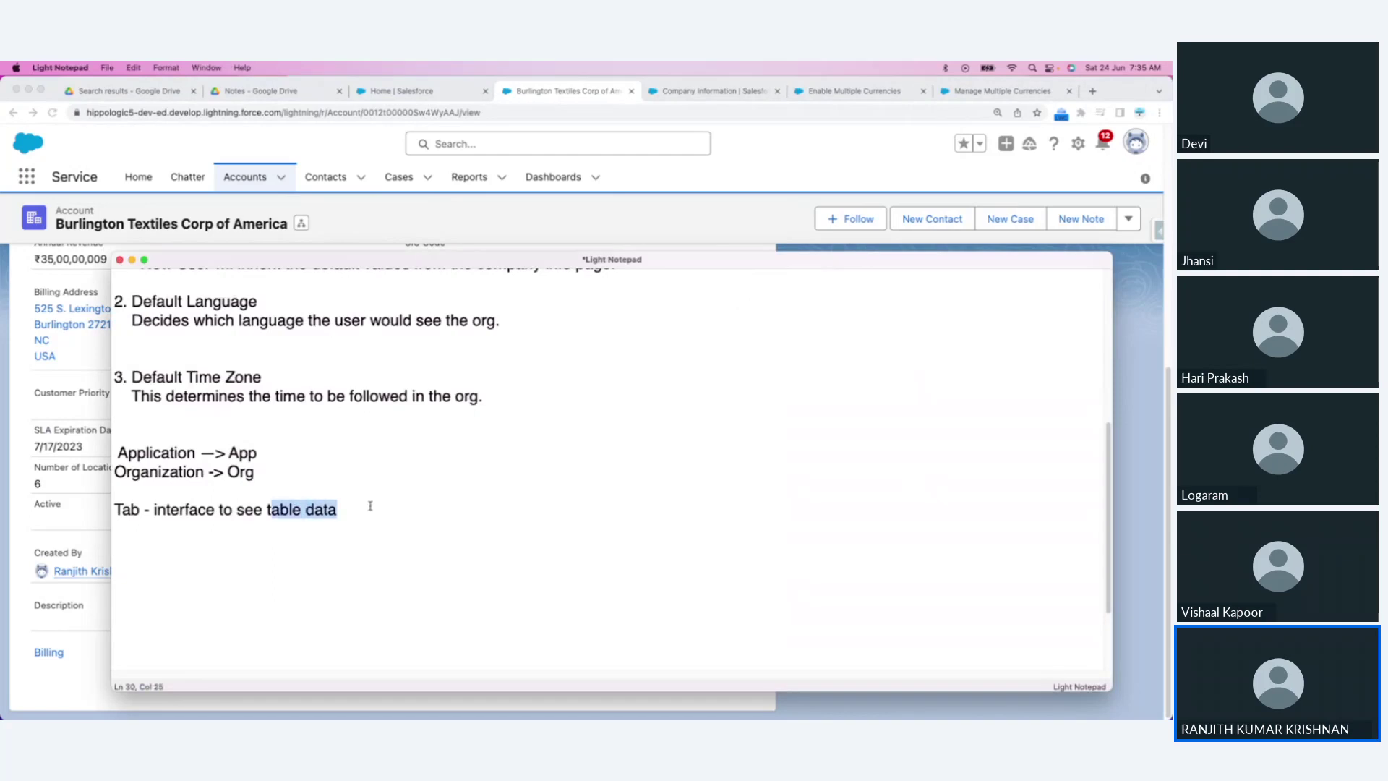
click(370, 506)
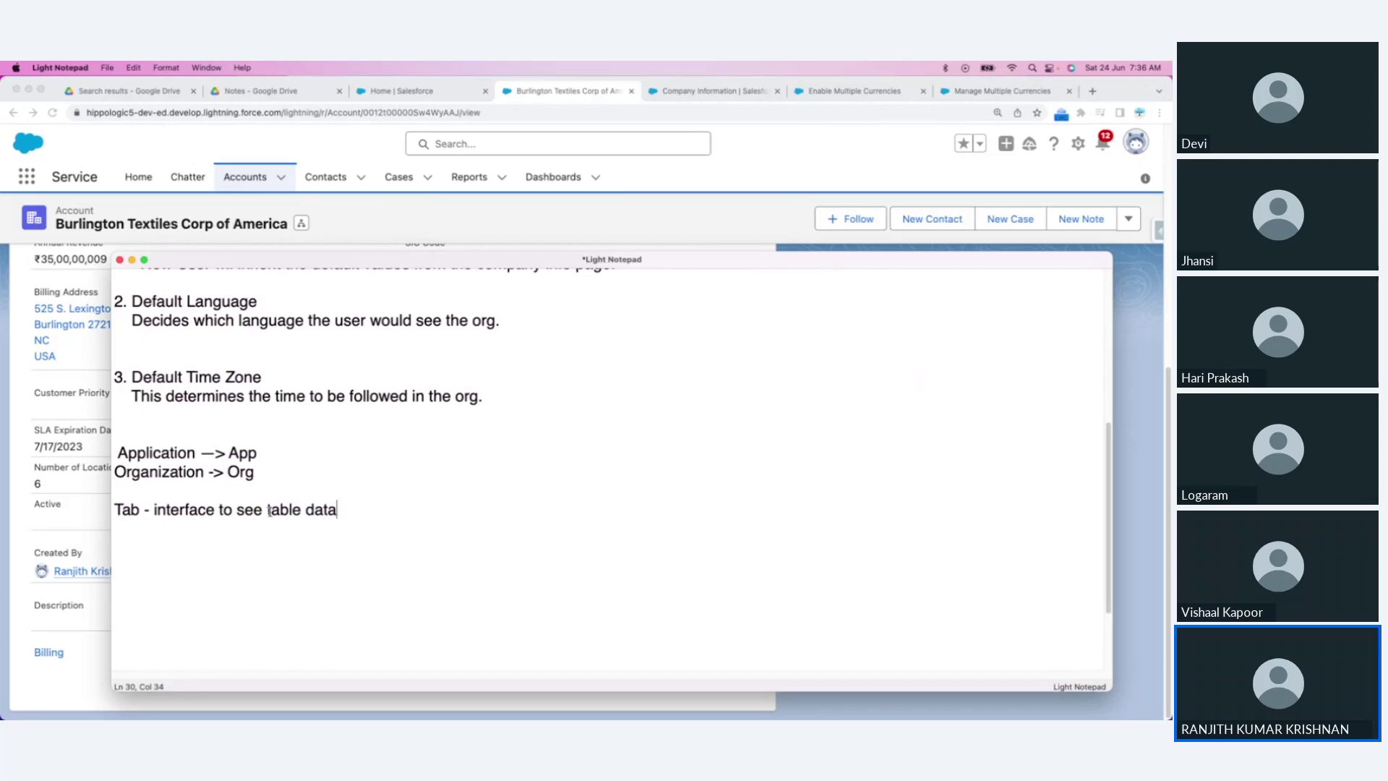
drag(267, 509, 302, 507)
click(312, 511)
drag(267, 511, 306, 510)
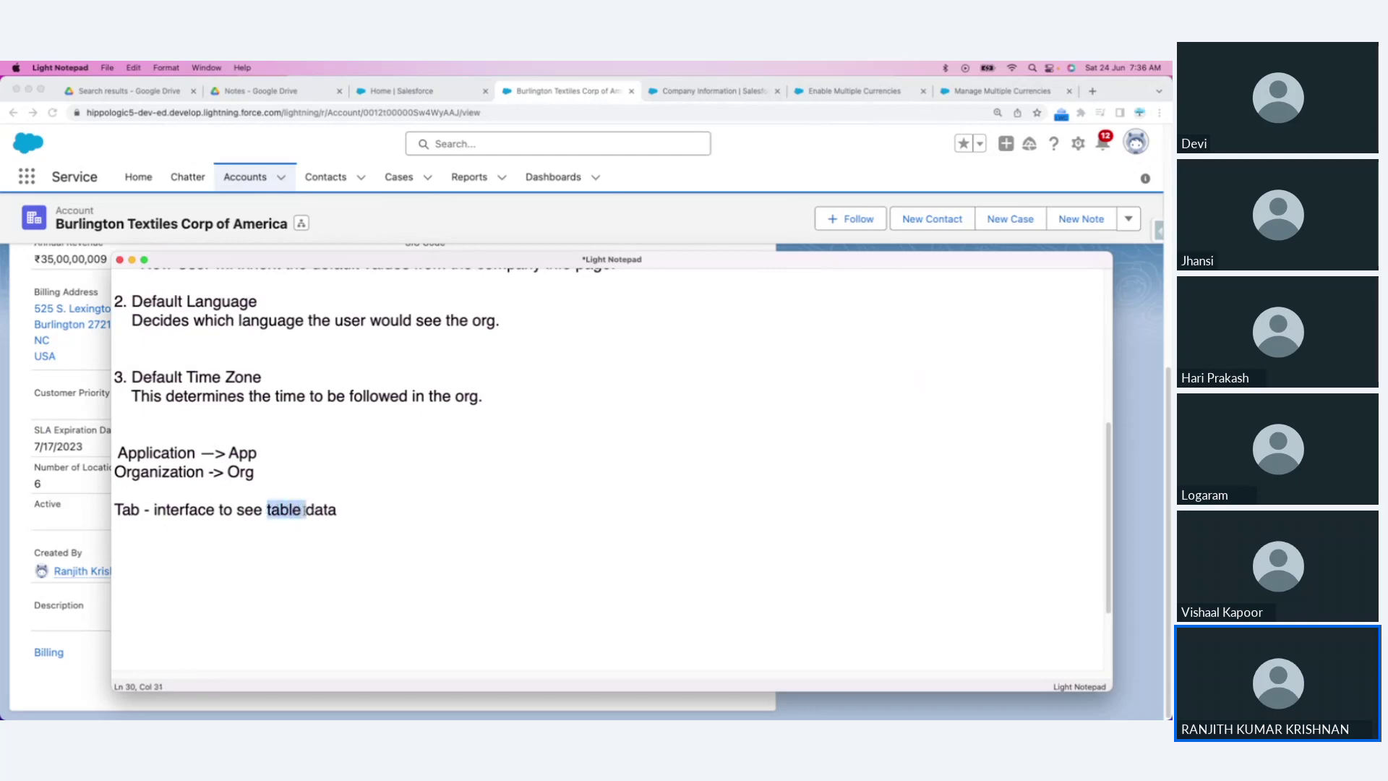
click(332, 543)
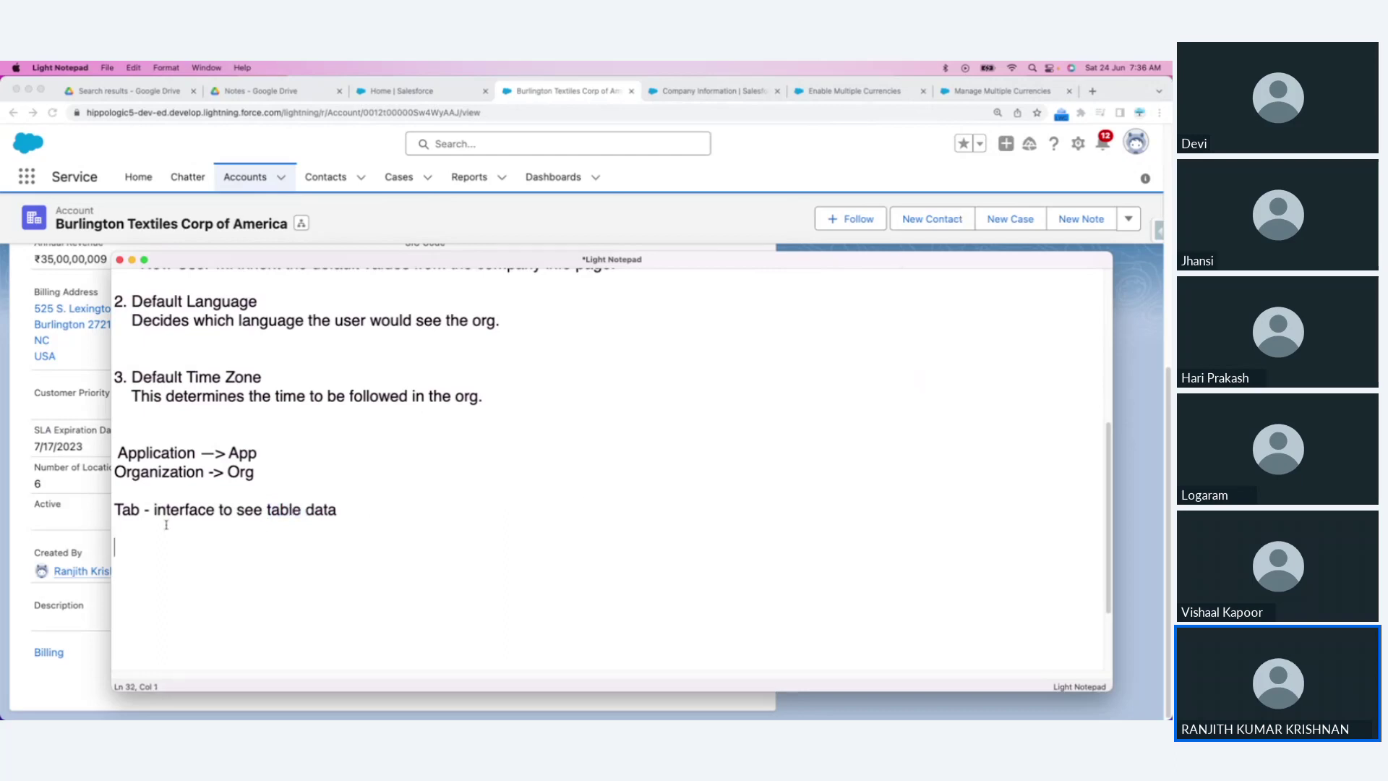
drag(141, 510, 106, 508)
click(316, 520)
drag(267, 510, 393, 508)
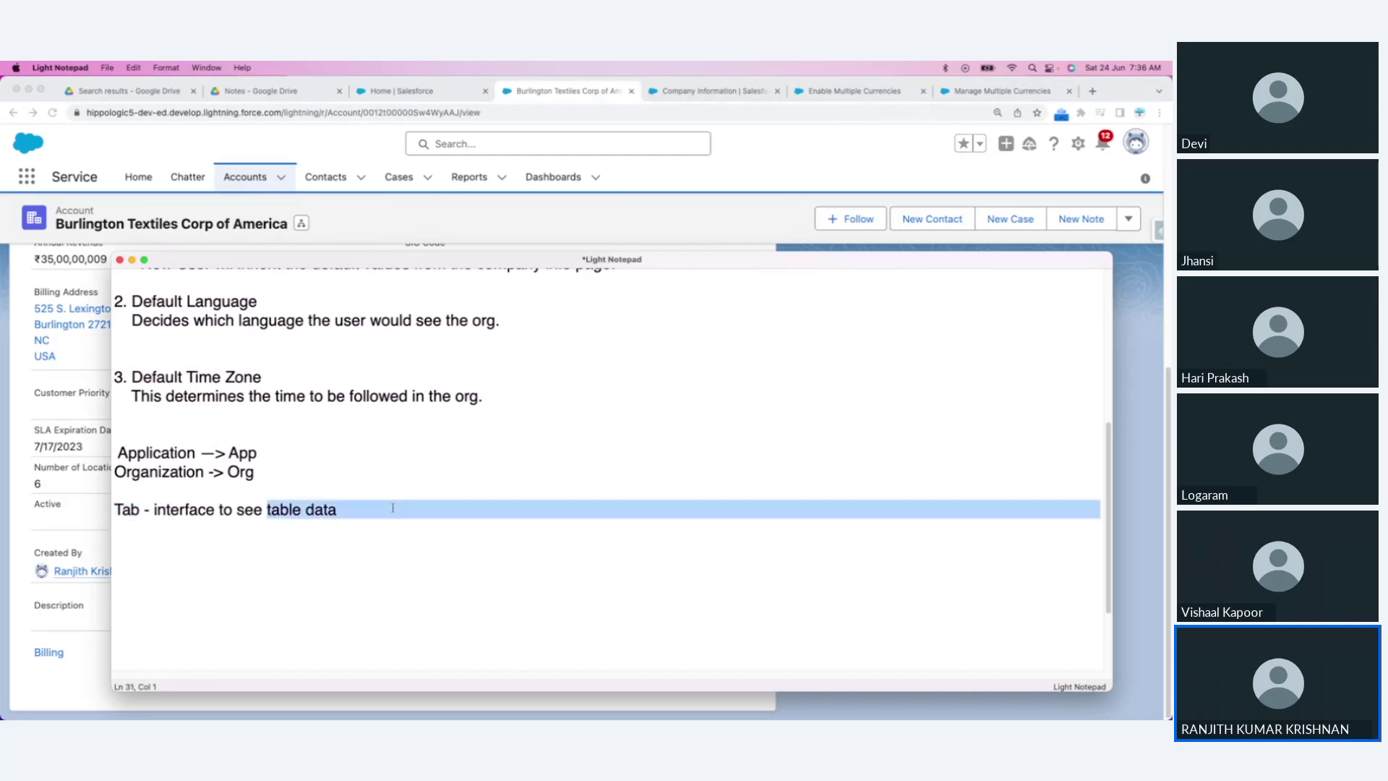
click(306, 567)
Step: Switch to Chrome, point out the Service app name, and show the All Accounts list view of Accounts
key(super+Tab)
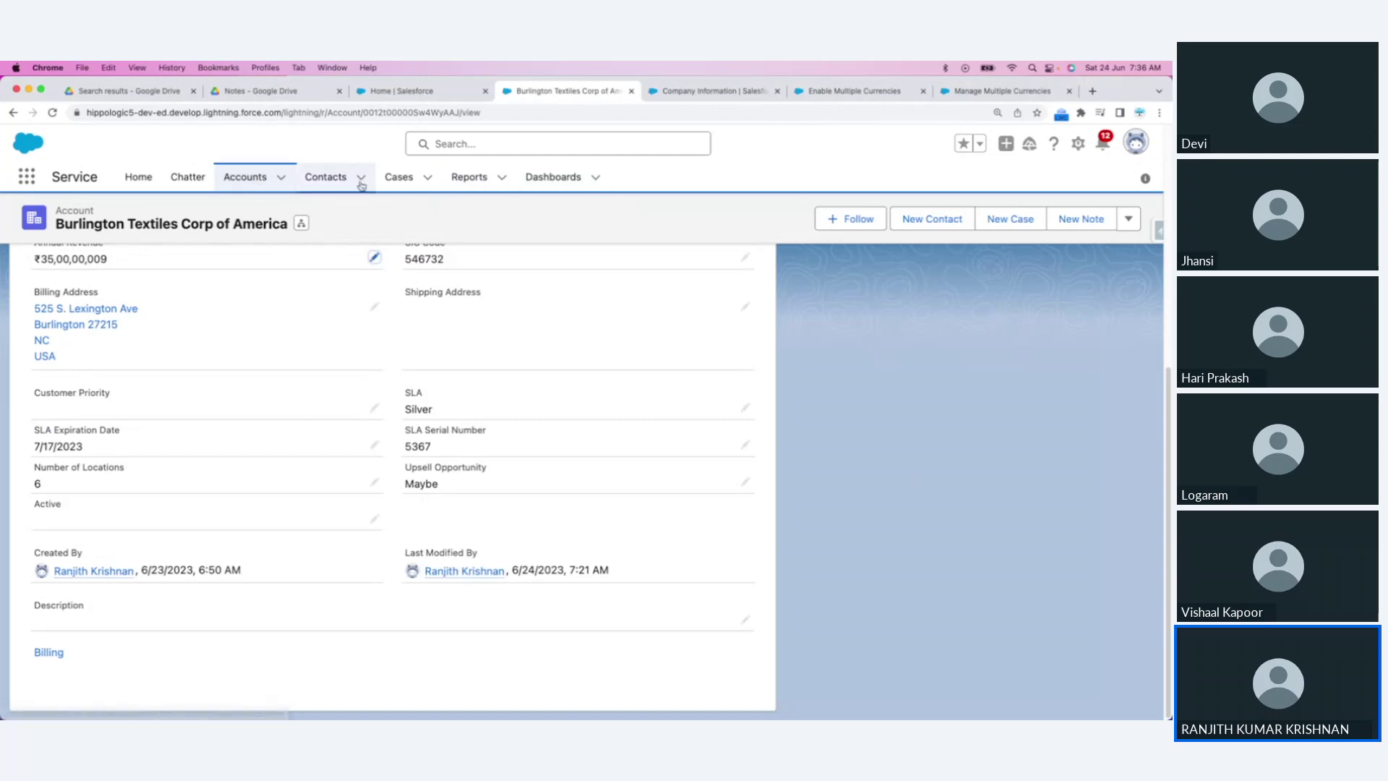
double_click(92, 181)
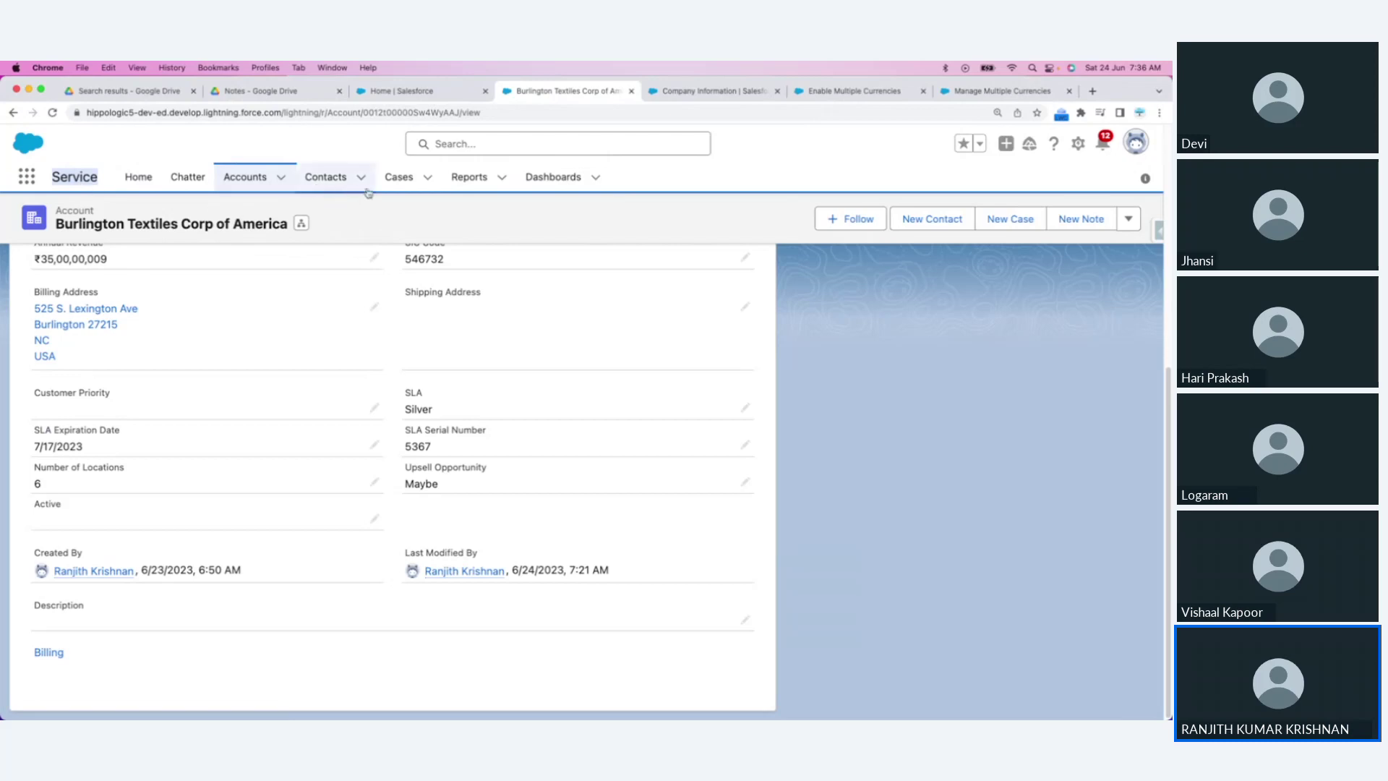
click(255, 185)
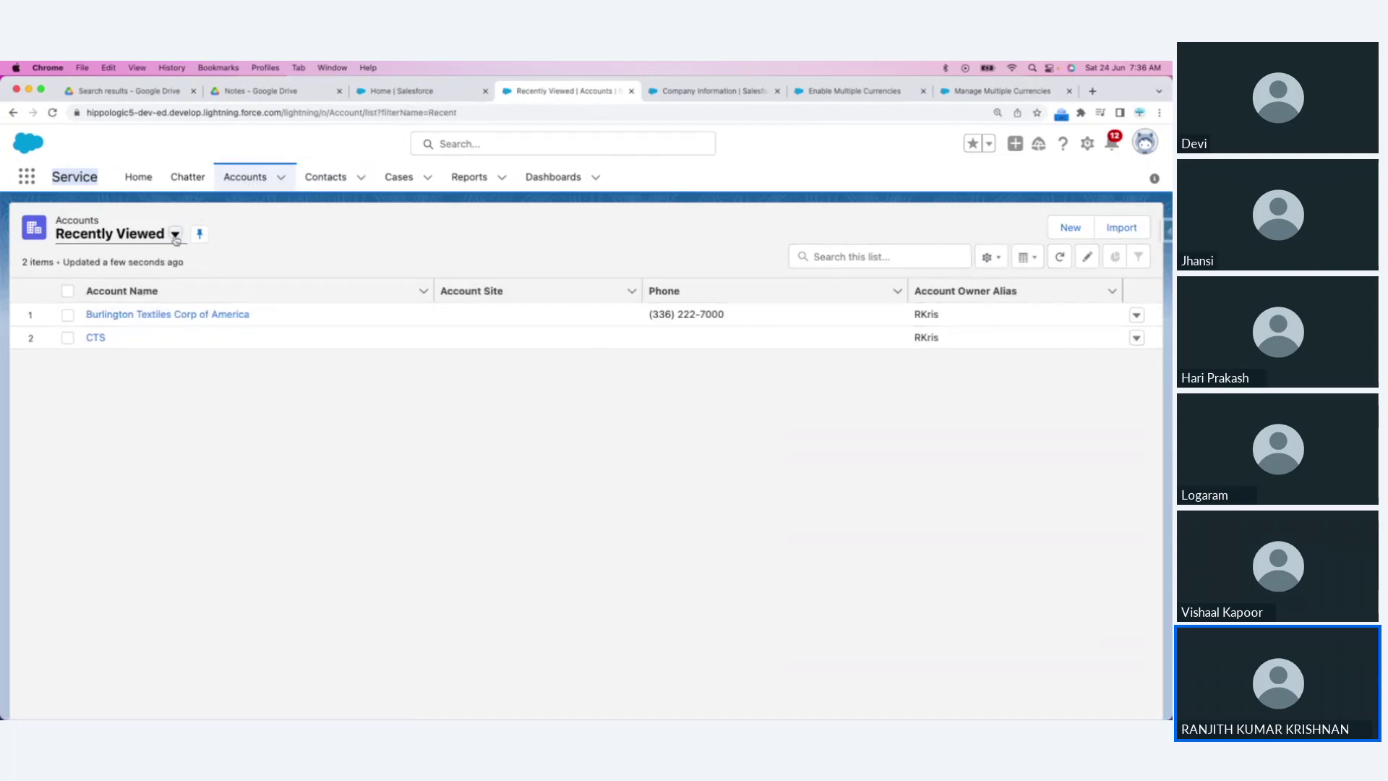
click(175, 235)
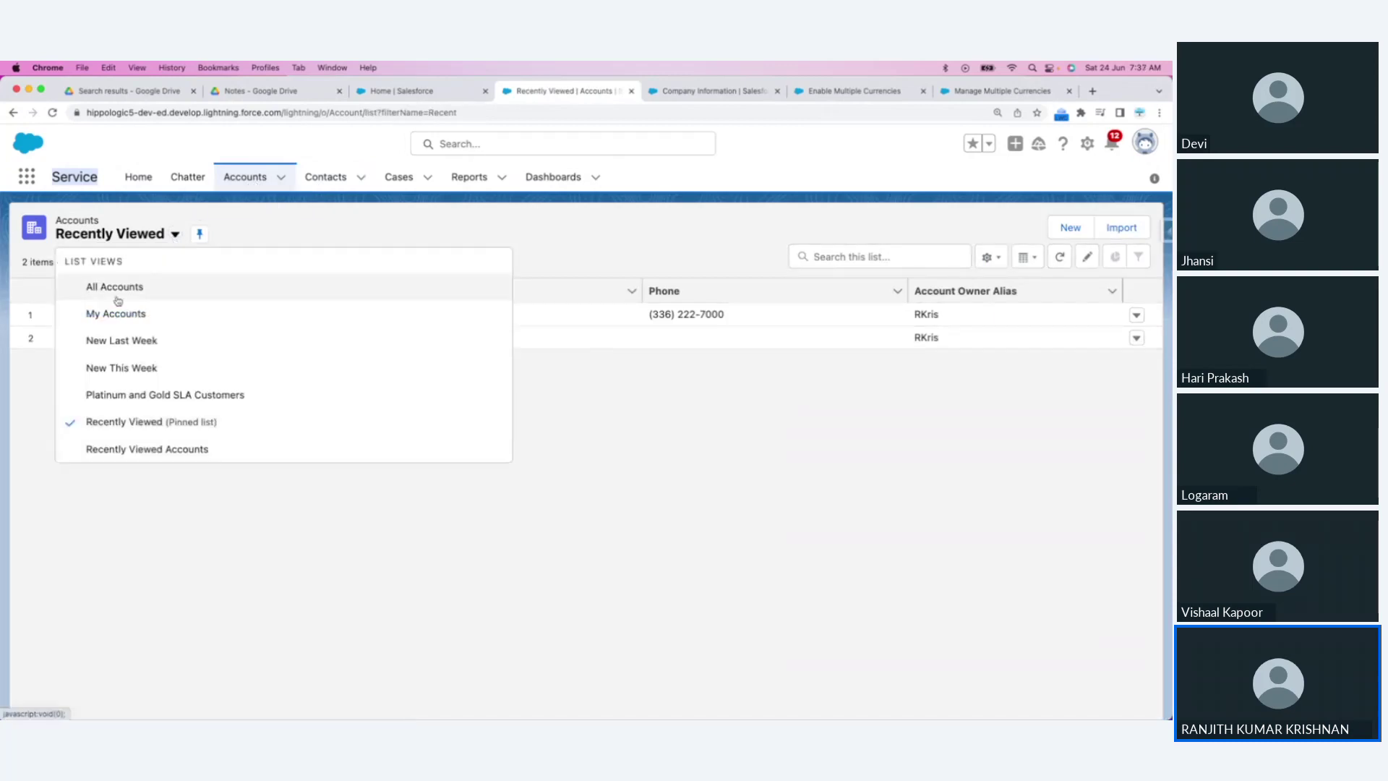
click(871, 404)
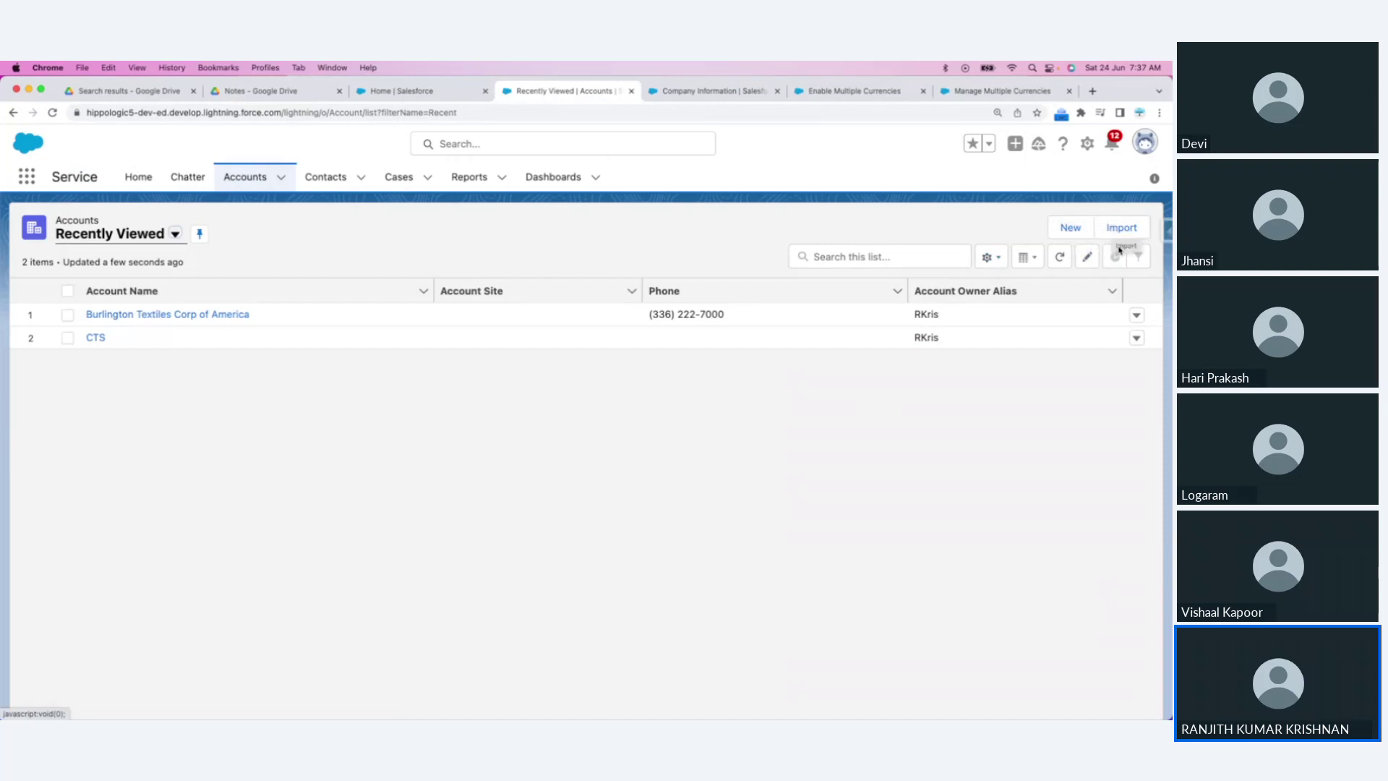
click(175, 235)
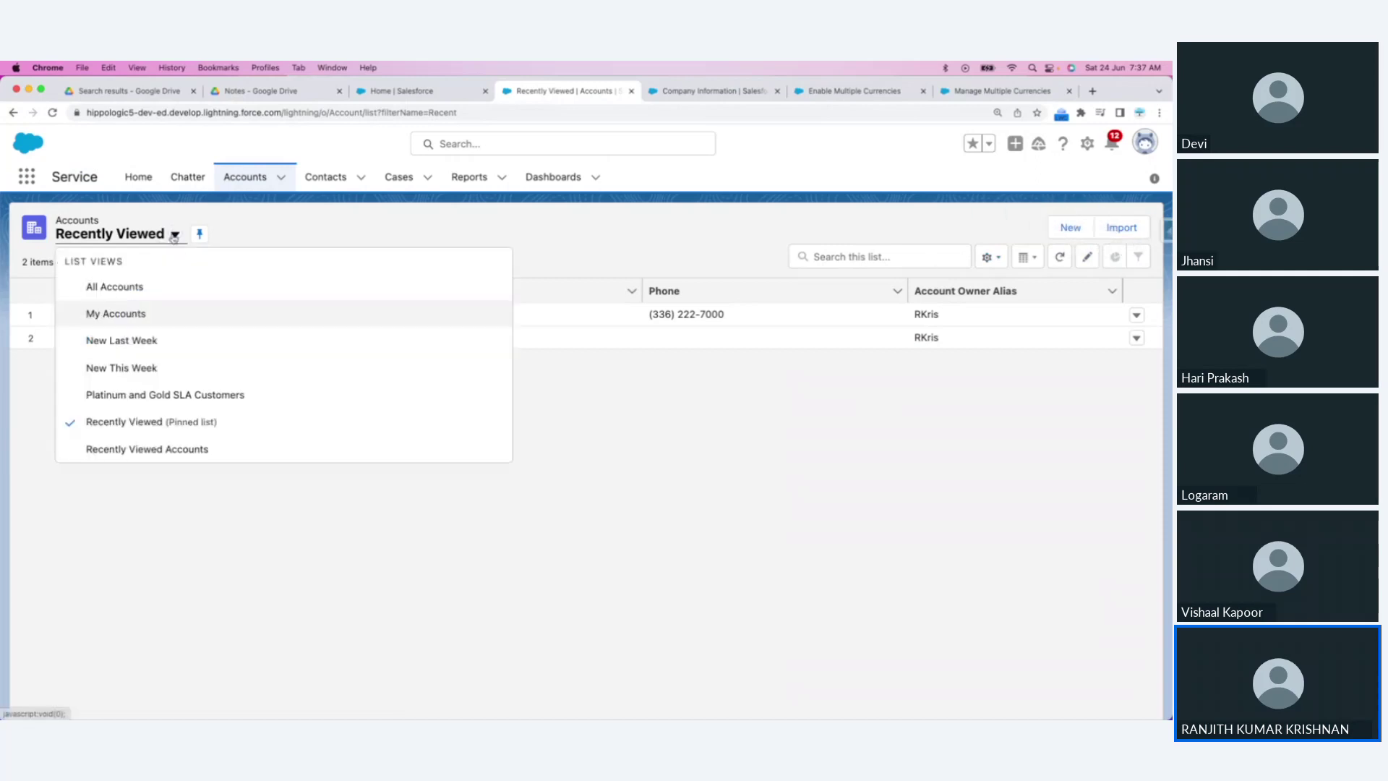
click(140, 293)
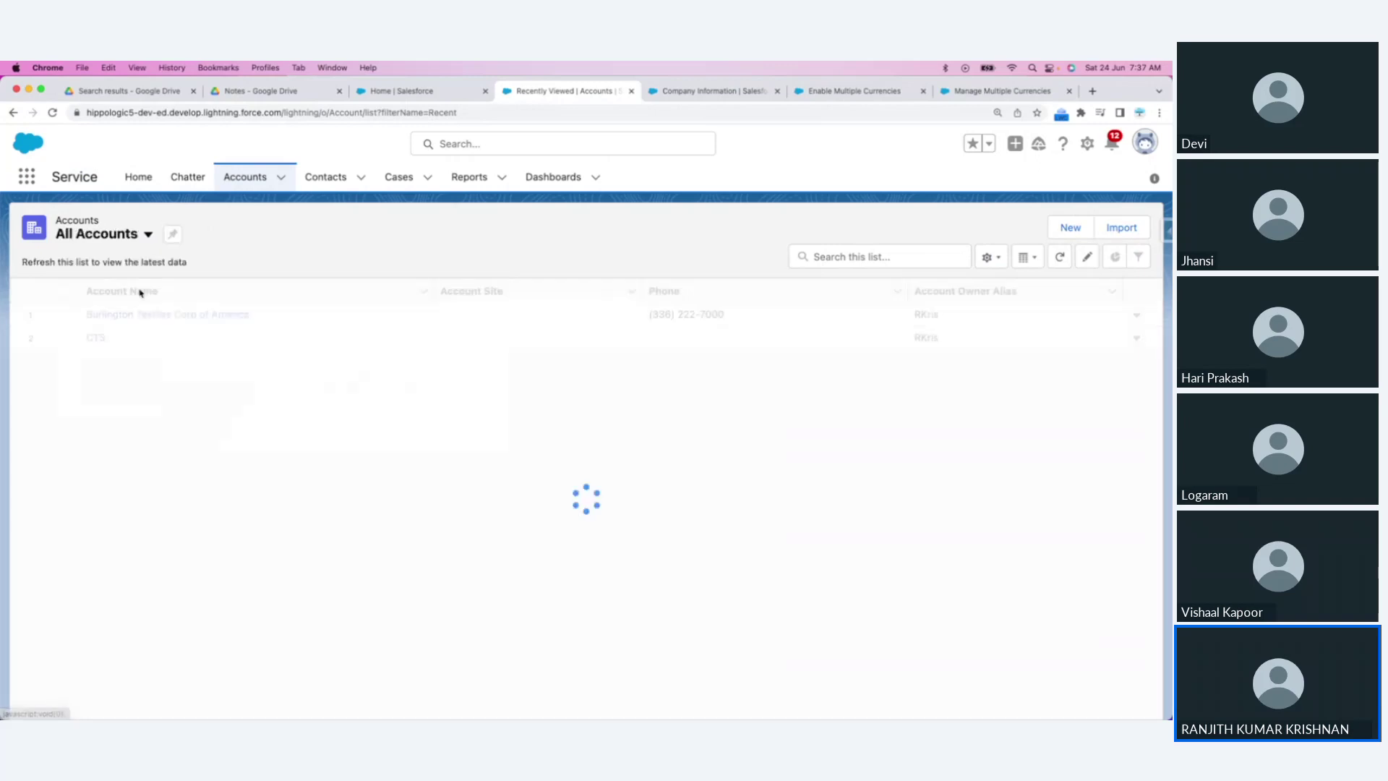
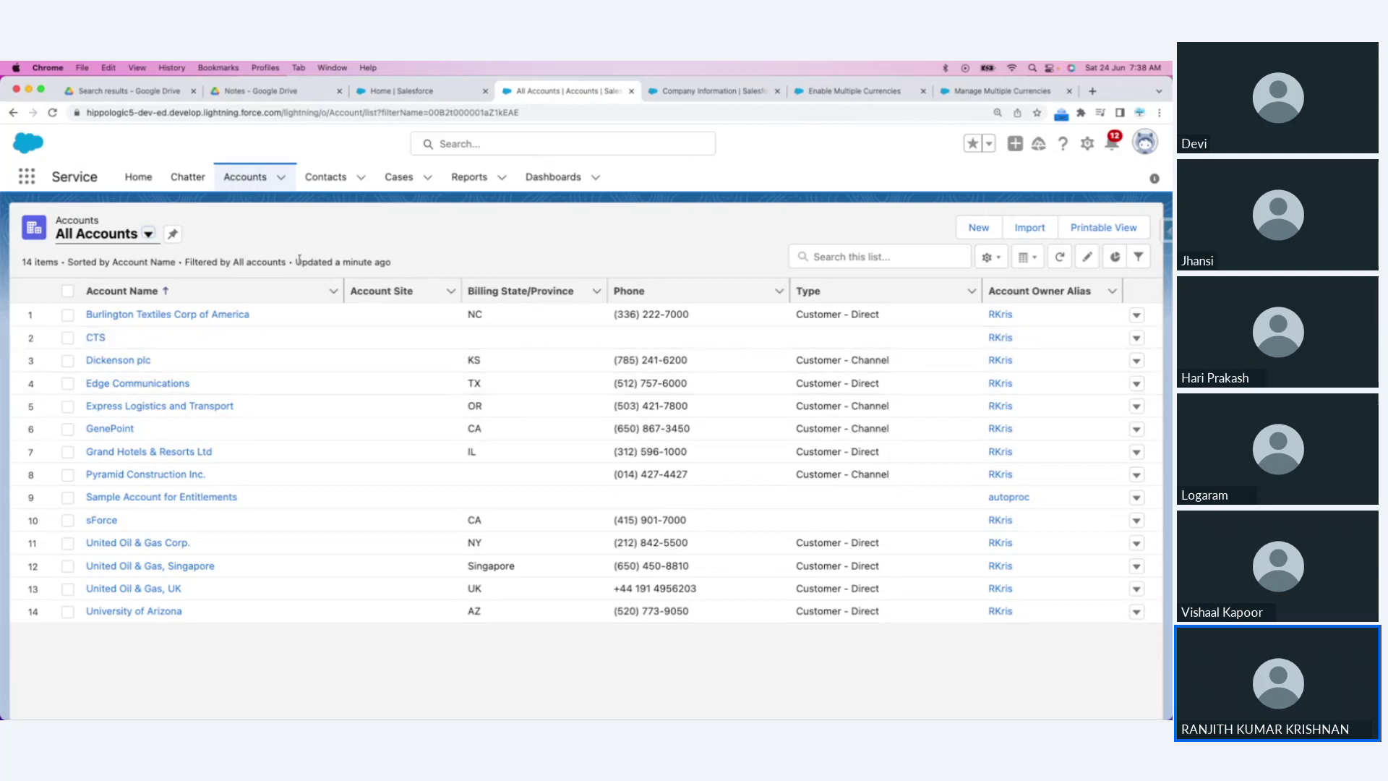
Step: Switch to Light Notepad and add the note "App -> Collection of tab to perform functionalities for a business need" below the Tab line
key(super+Tab)
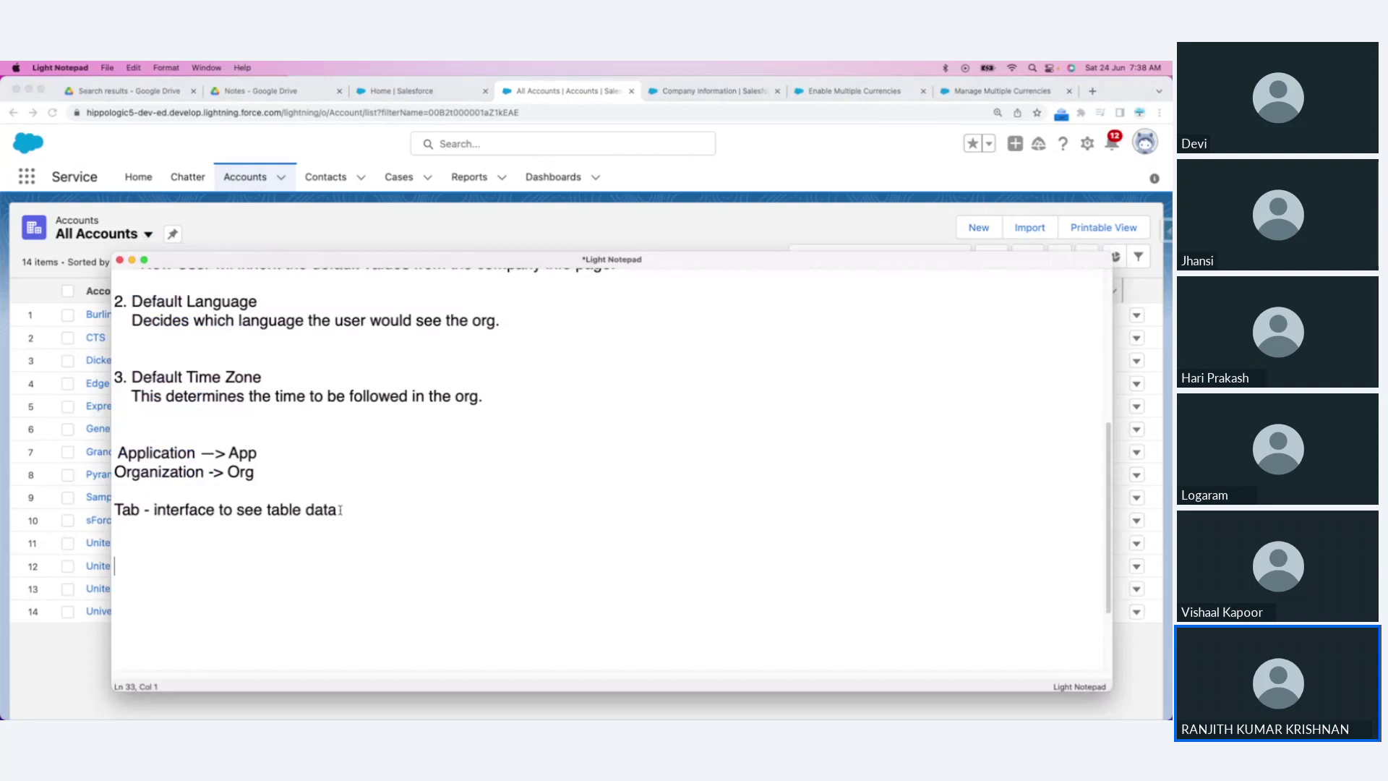
key(BackSpace)
text(App -> Collecton)
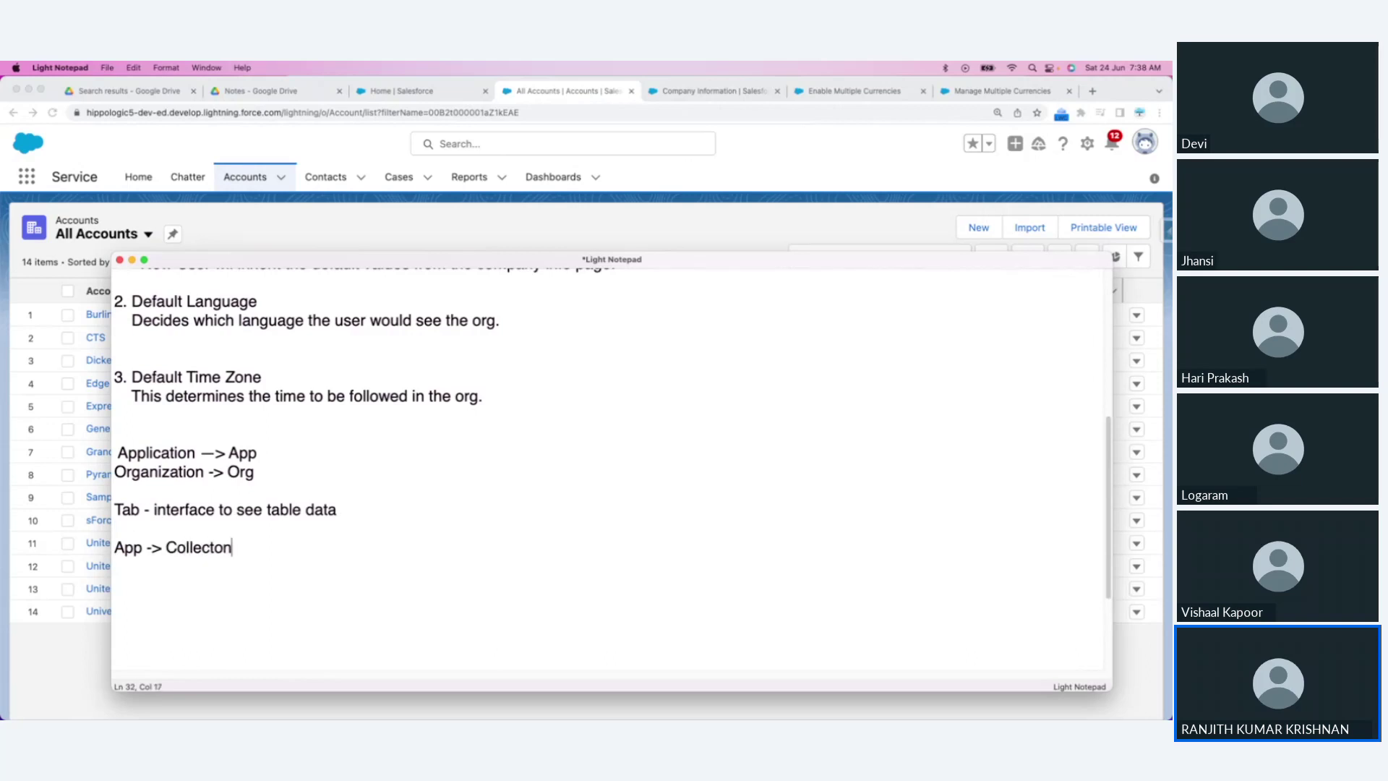
key(BackSpace)
key(BackSpace)
key(BackSpace)
text(io)
key(BackSpace)
key(BackSpace)
text(tion of tab)
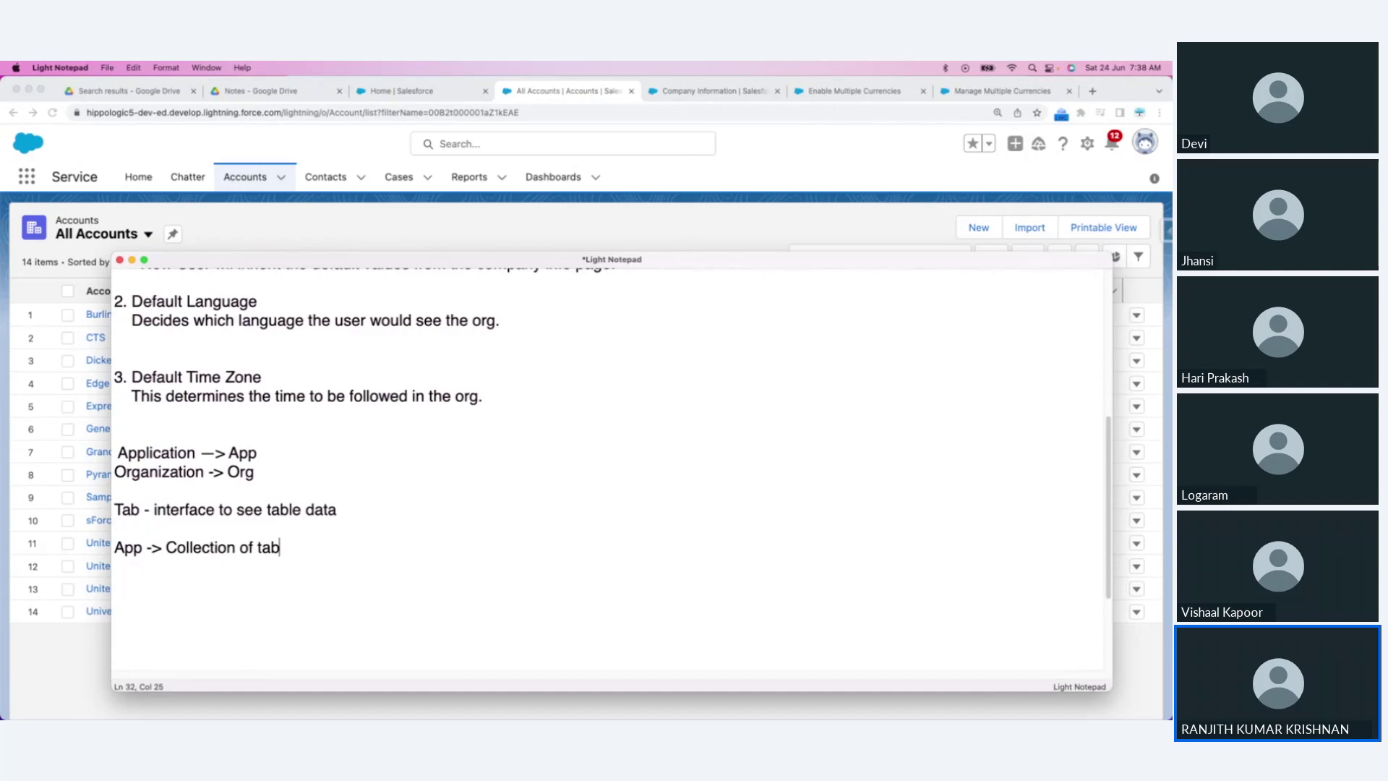
text( to perform)
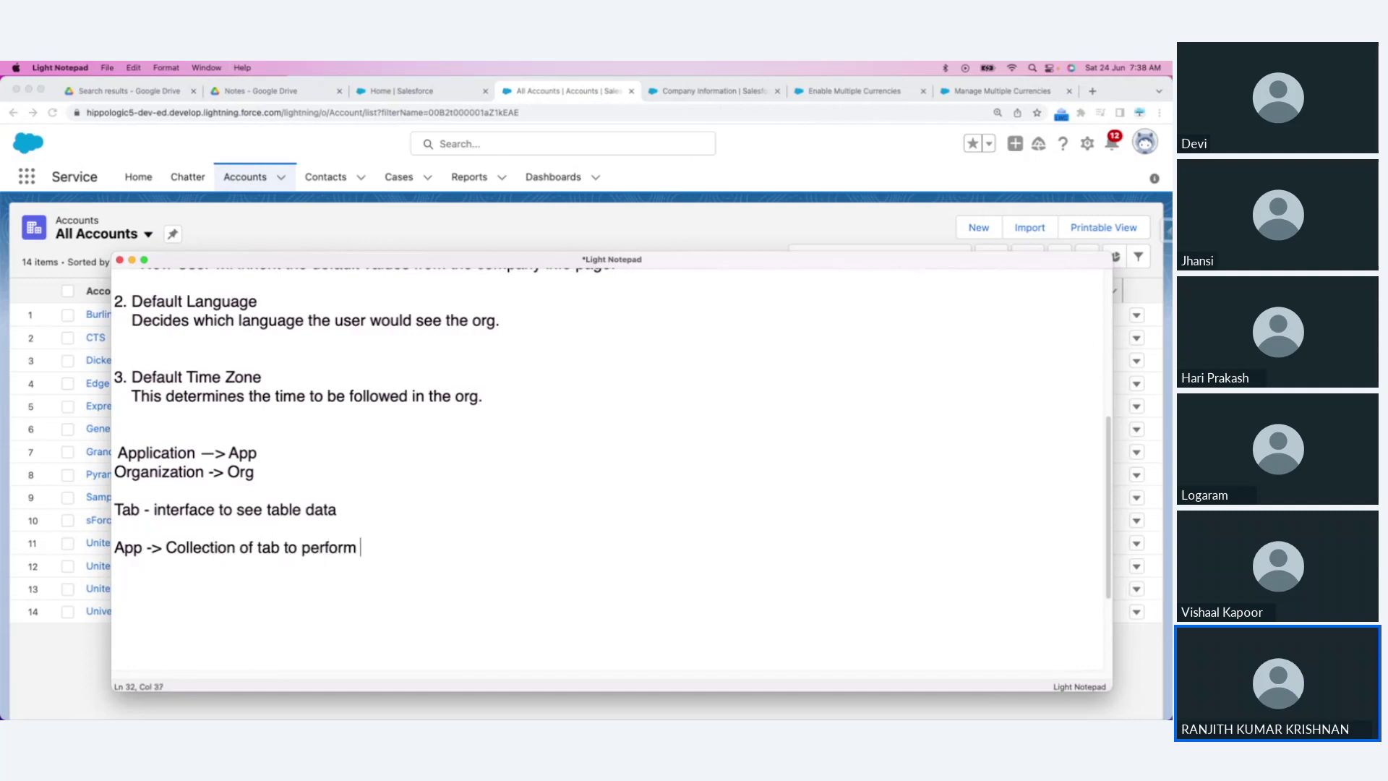
text(o)
key(BackSpace)
text(functionali)
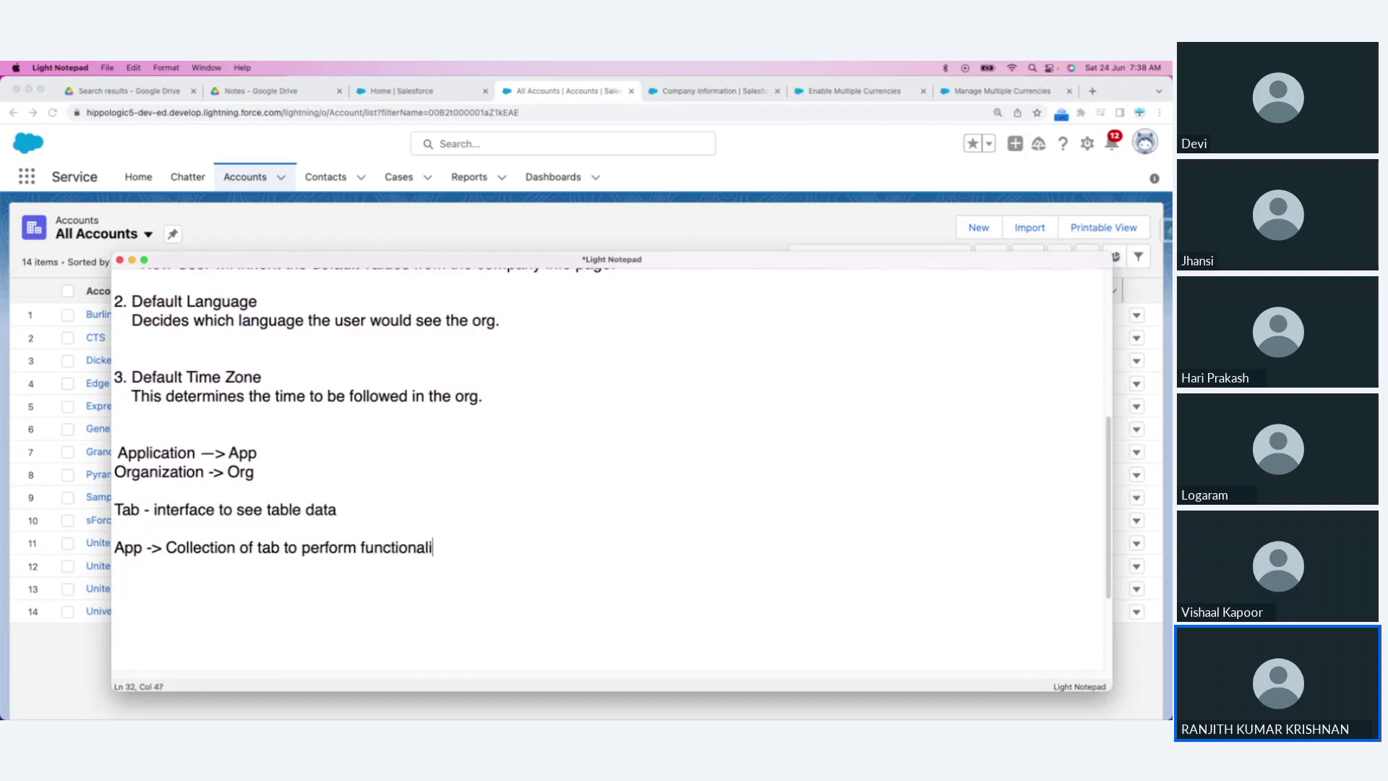
text(ties for a business need)
key(Return)
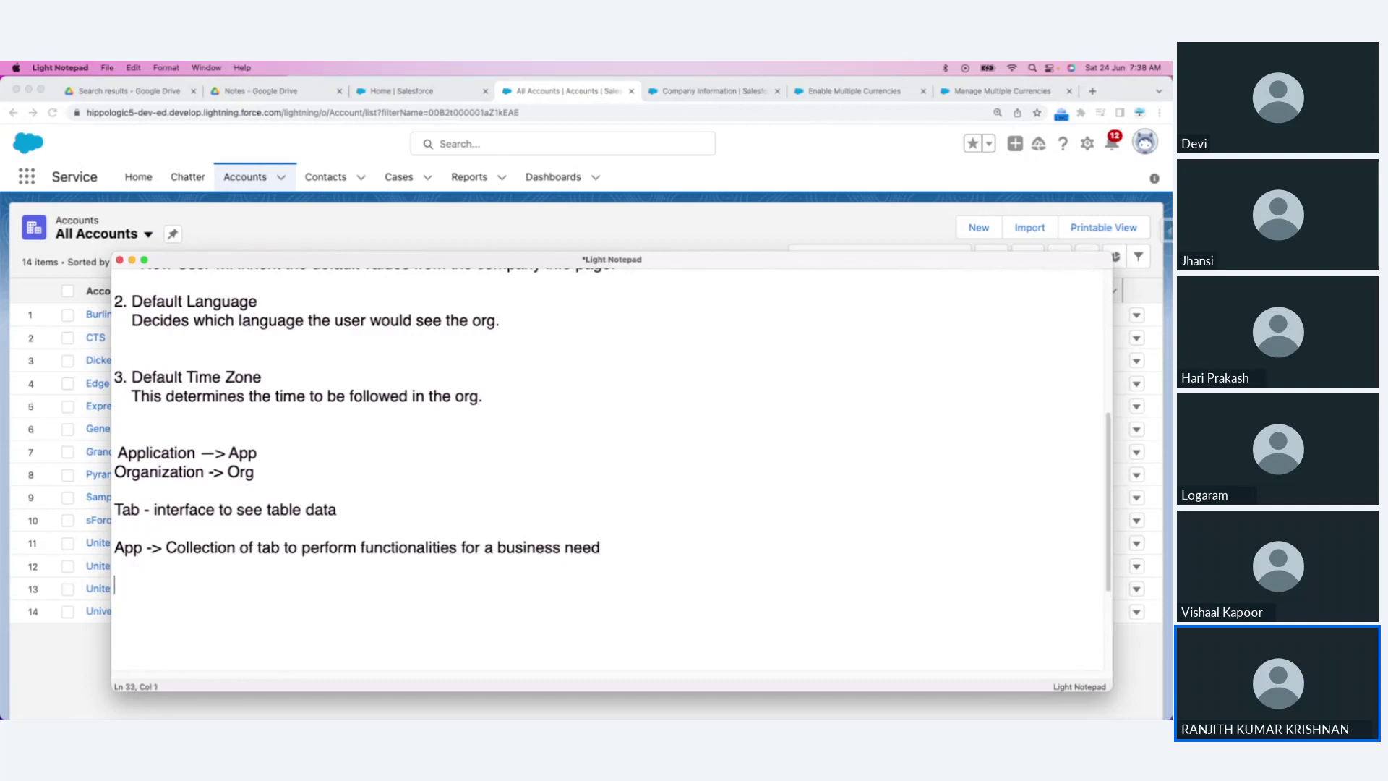
Step: Add the note "Service -> to support customer" below the App definition and highlight its text
text(Service -> to support customer)
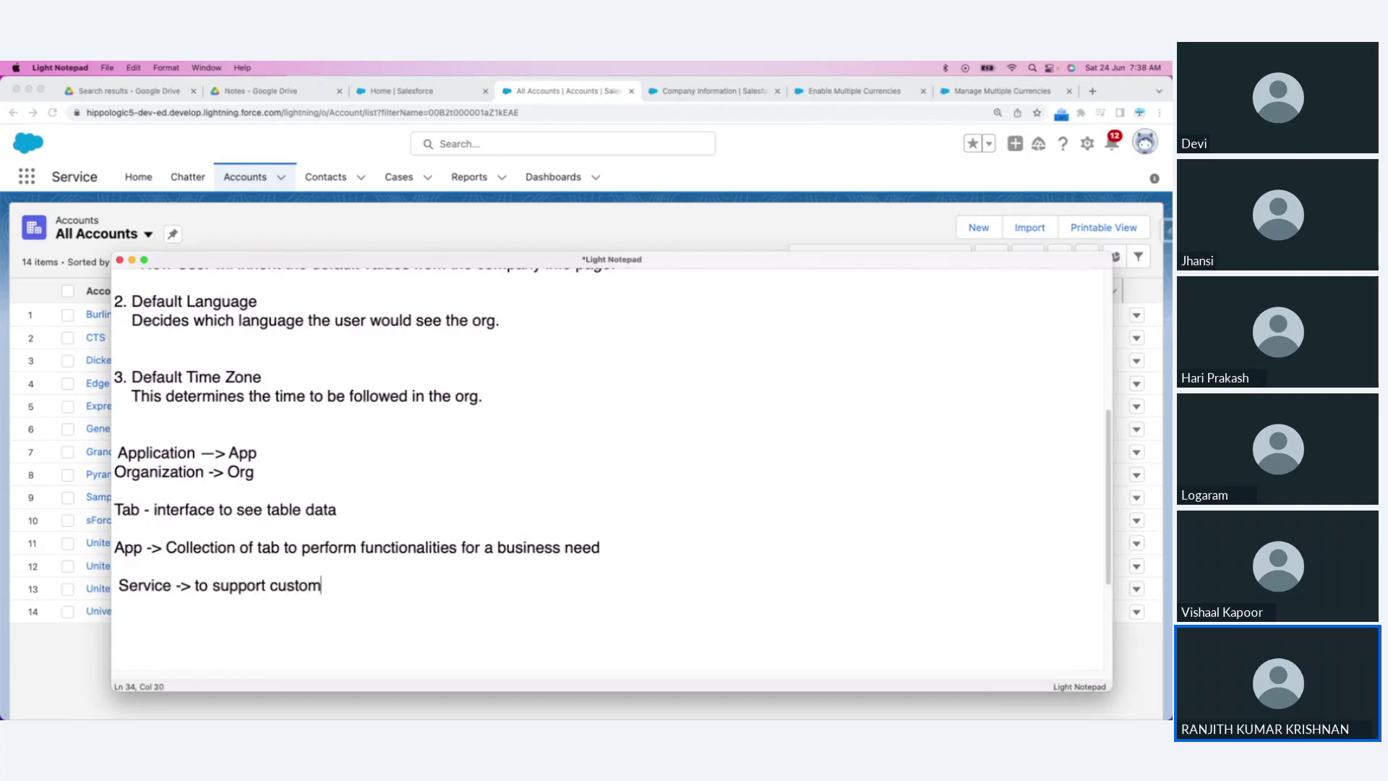
key(shift+Left)
key(shift+Left)
key(shift+Left)
key(shift+Left)
key(shift+Left)
key(shift+Left)
key(shift+Left)
key(shift+Left)
key(shift+Left)
key(shift+Left)
key(shift+Left)
key(shift+Left)
key(shift+Left)
key(shift+Left)
key(shift+Left)
key(shift+Left)
key(shift+Left)
key(shift+Left)
key(shift+Left)
key(shift+Left)
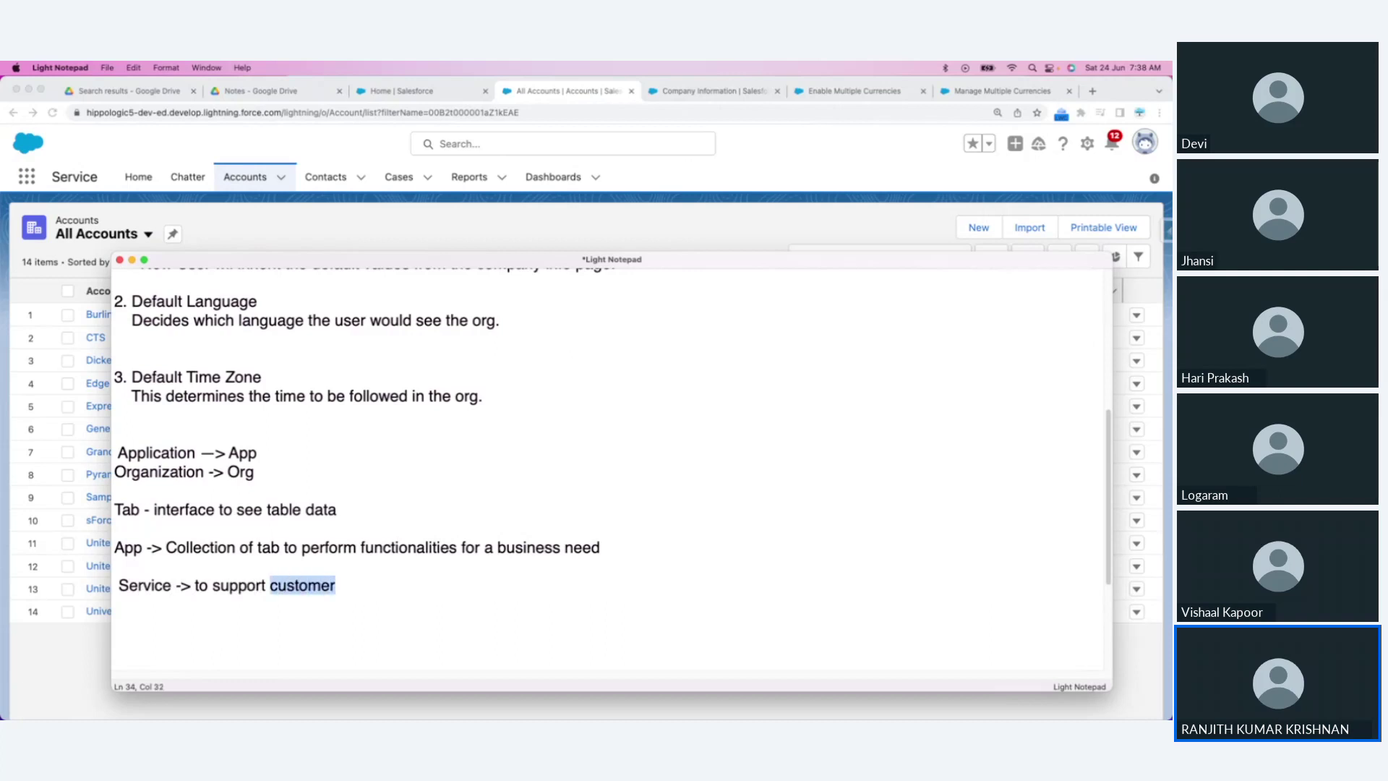
key(shift+Left)
key(shift+Left)
key(shift+Left)
key(shift+Left)
key(shift+Left)
key(shift+Left)
key(shift+Left)
key(shift+Left)
key(shift+Left)
key(shift+Left)
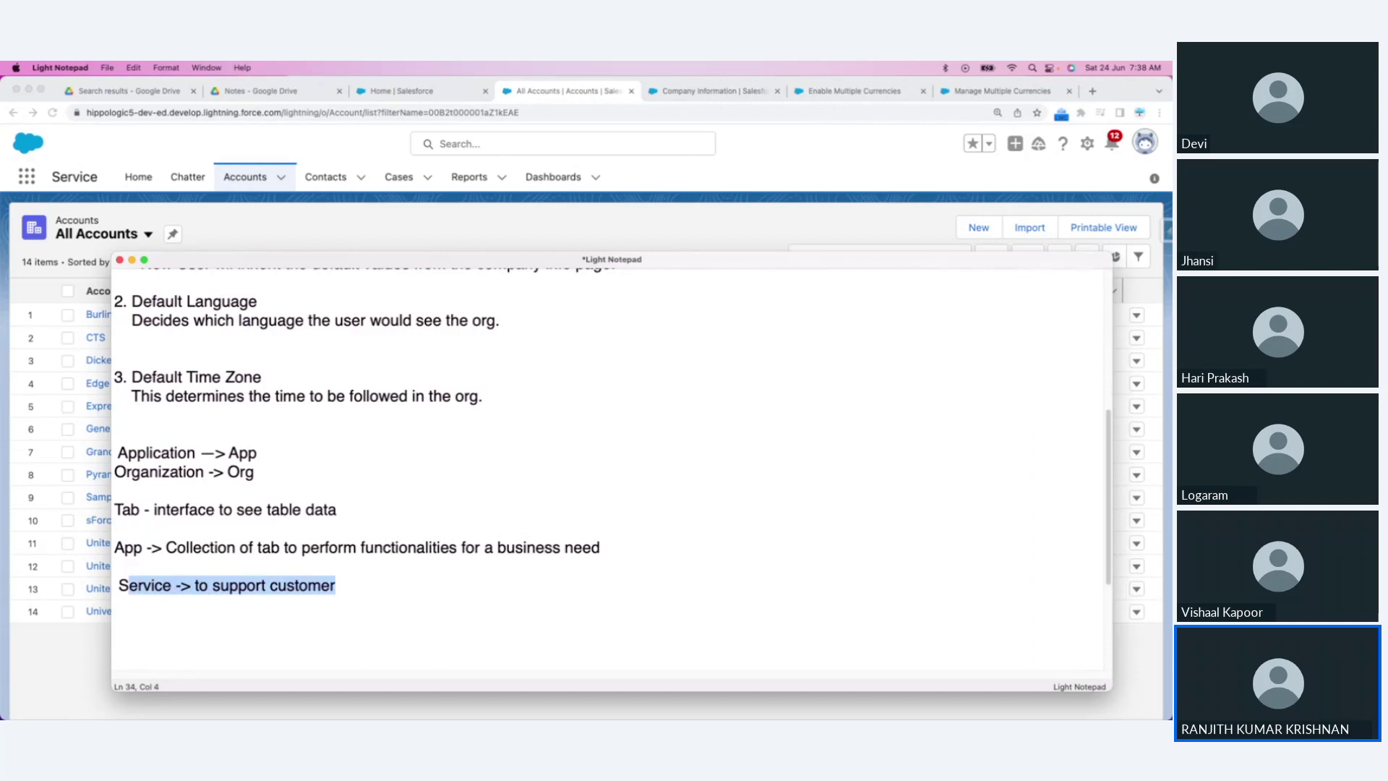
Step: Switch to Chrome and view the complete list of apps in the App Launcher
key(super+Tab)
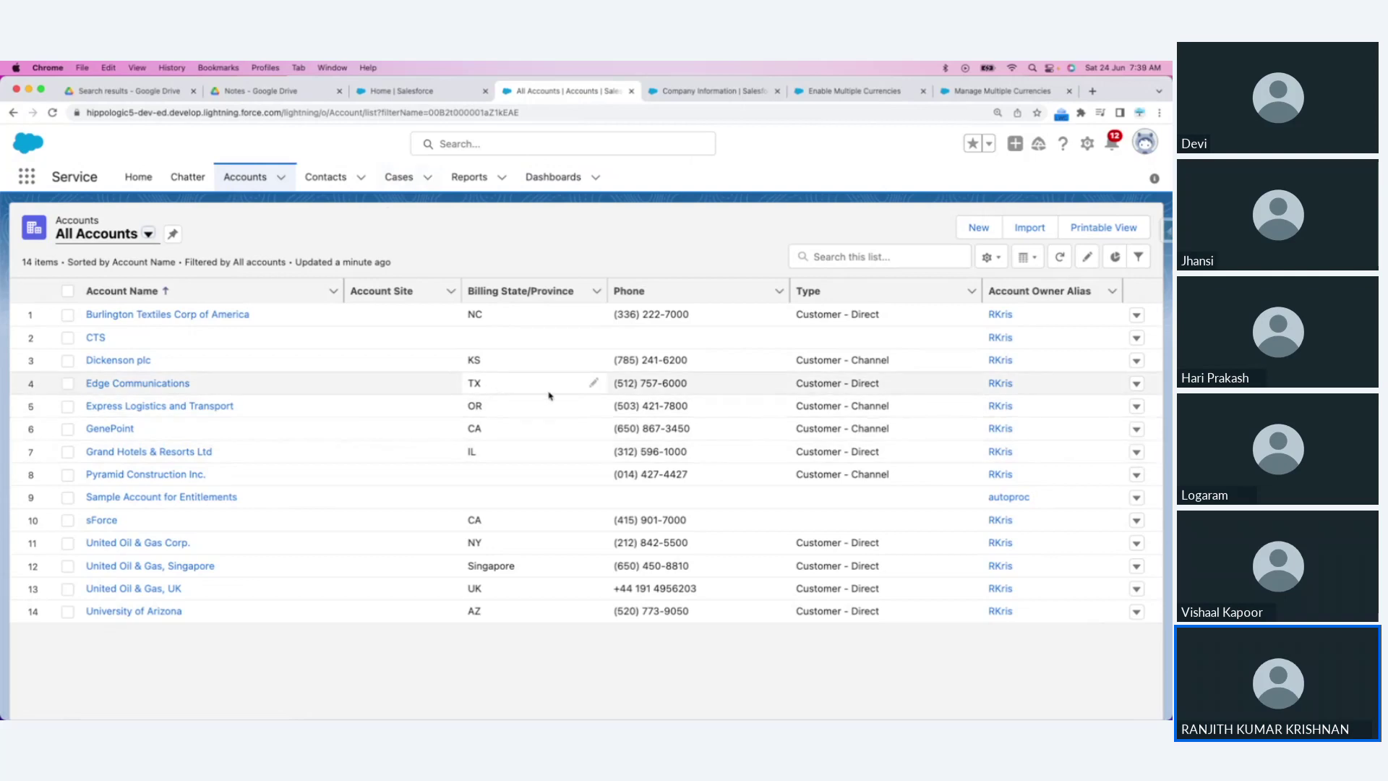
key(super+Tab)
key(super+Tab)
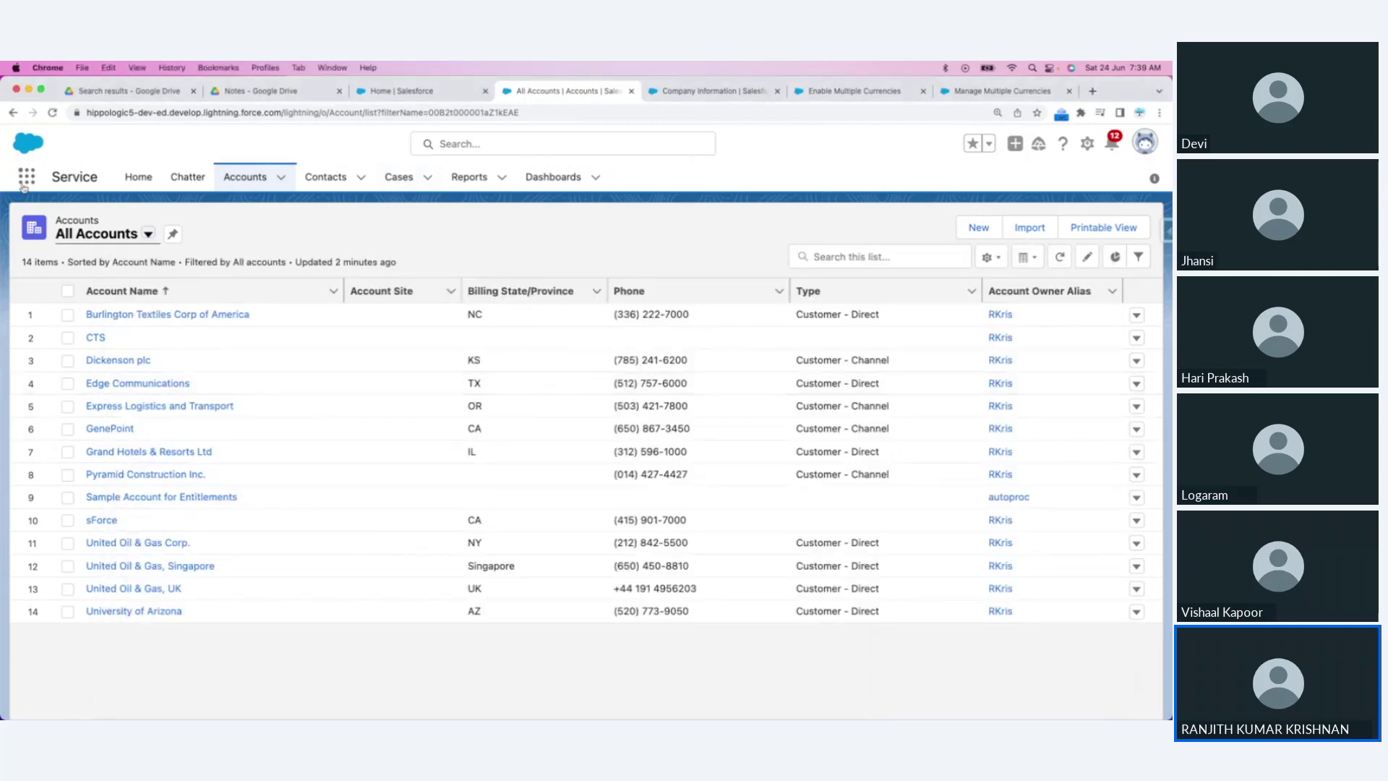
click(26, 178)
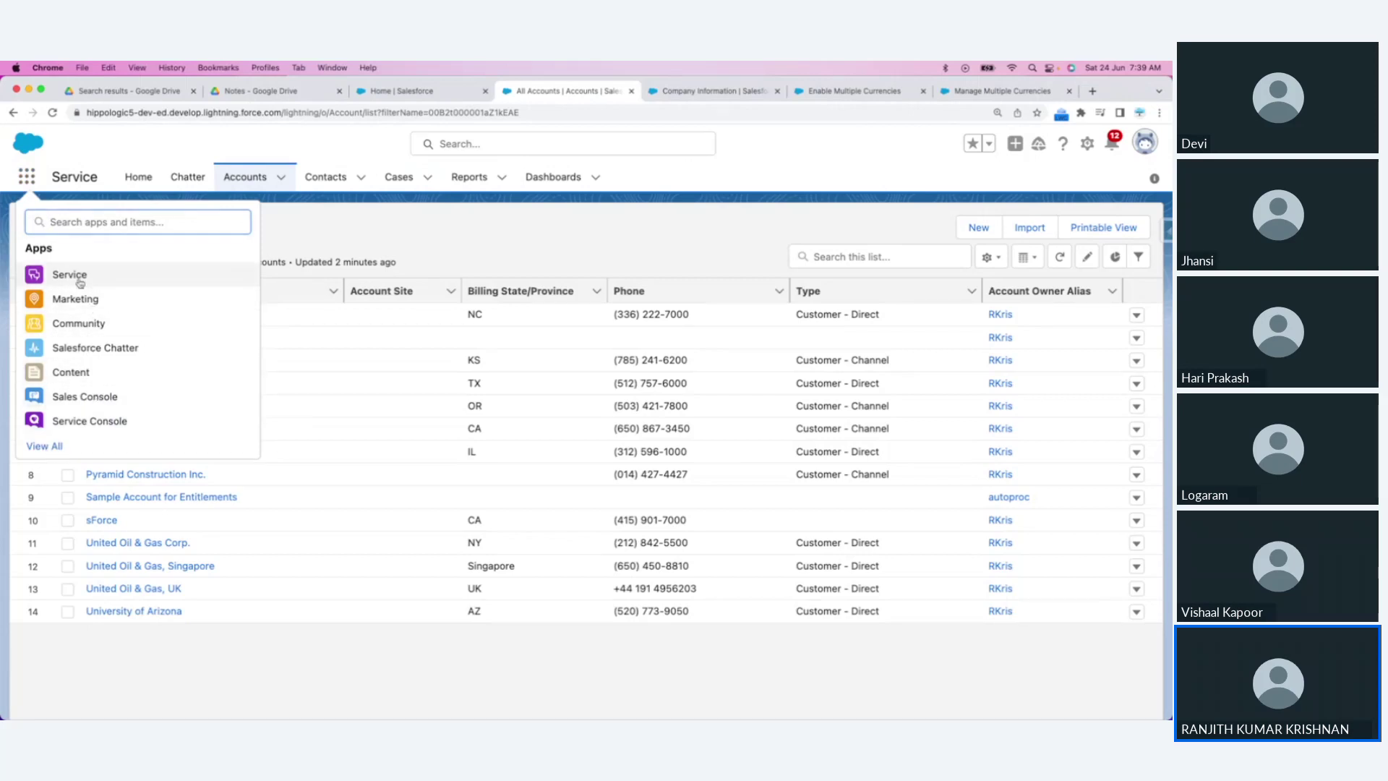
click(46, 446)
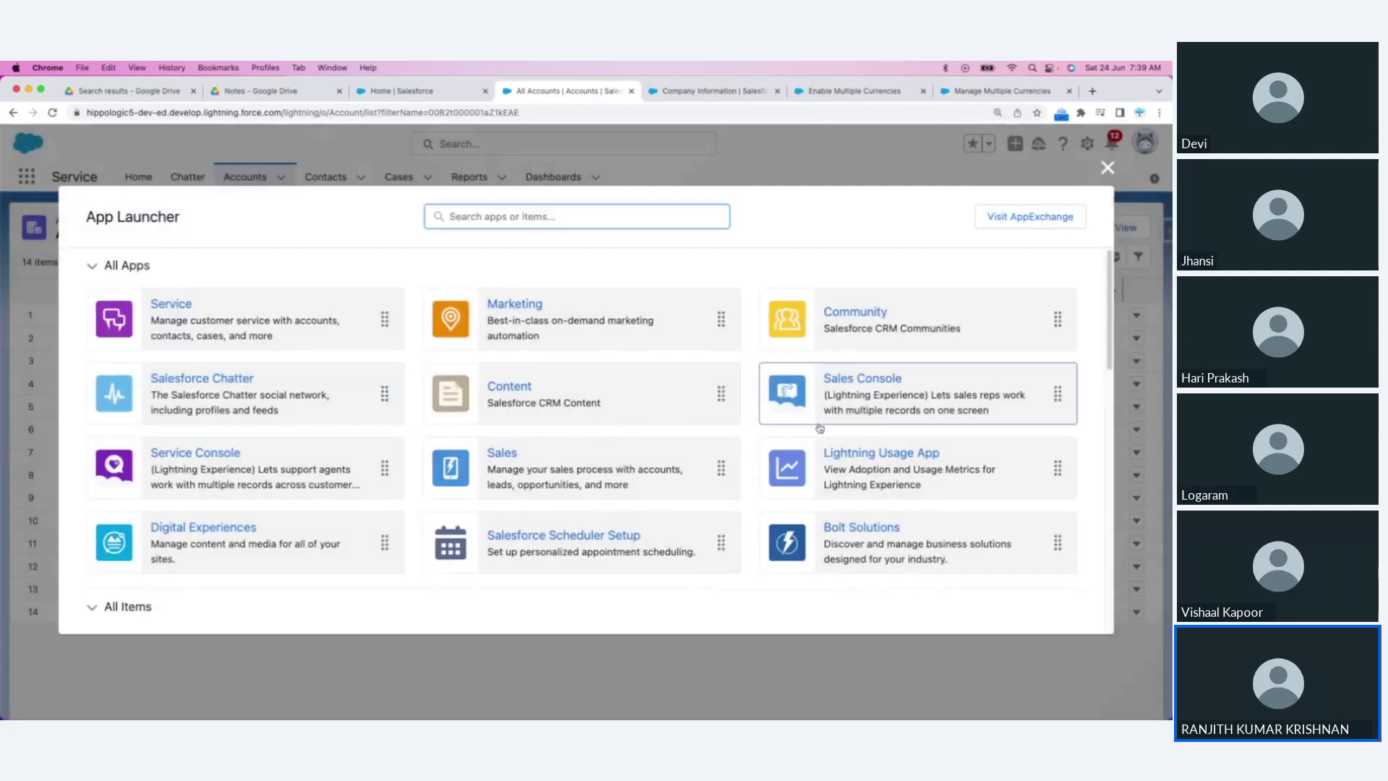
scroll(820, 424, down, 5)
scroll(624, 391, up, 3)
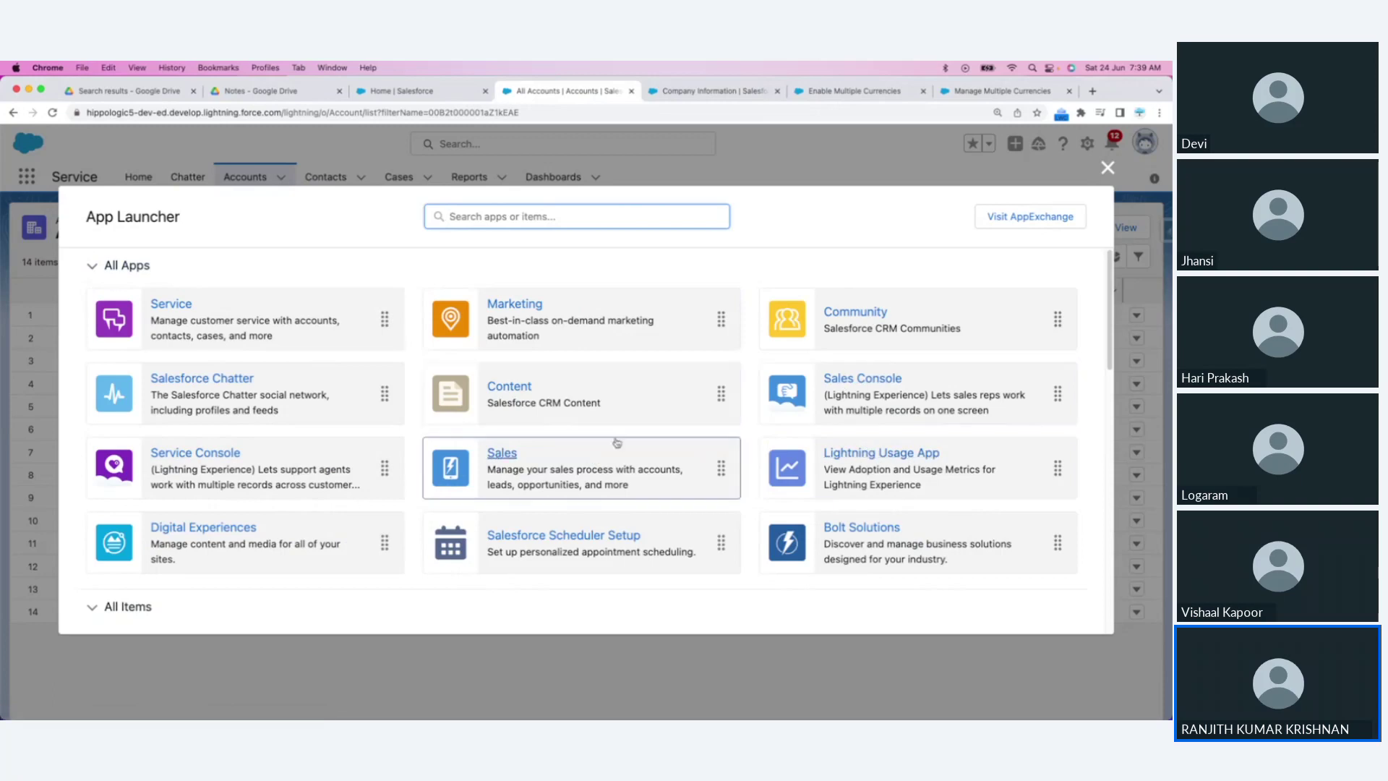
Step: Move the Sales app to first place among all apps, and open it, dismissing the Einstein Search notice
drag(611, 458, 305, 349)
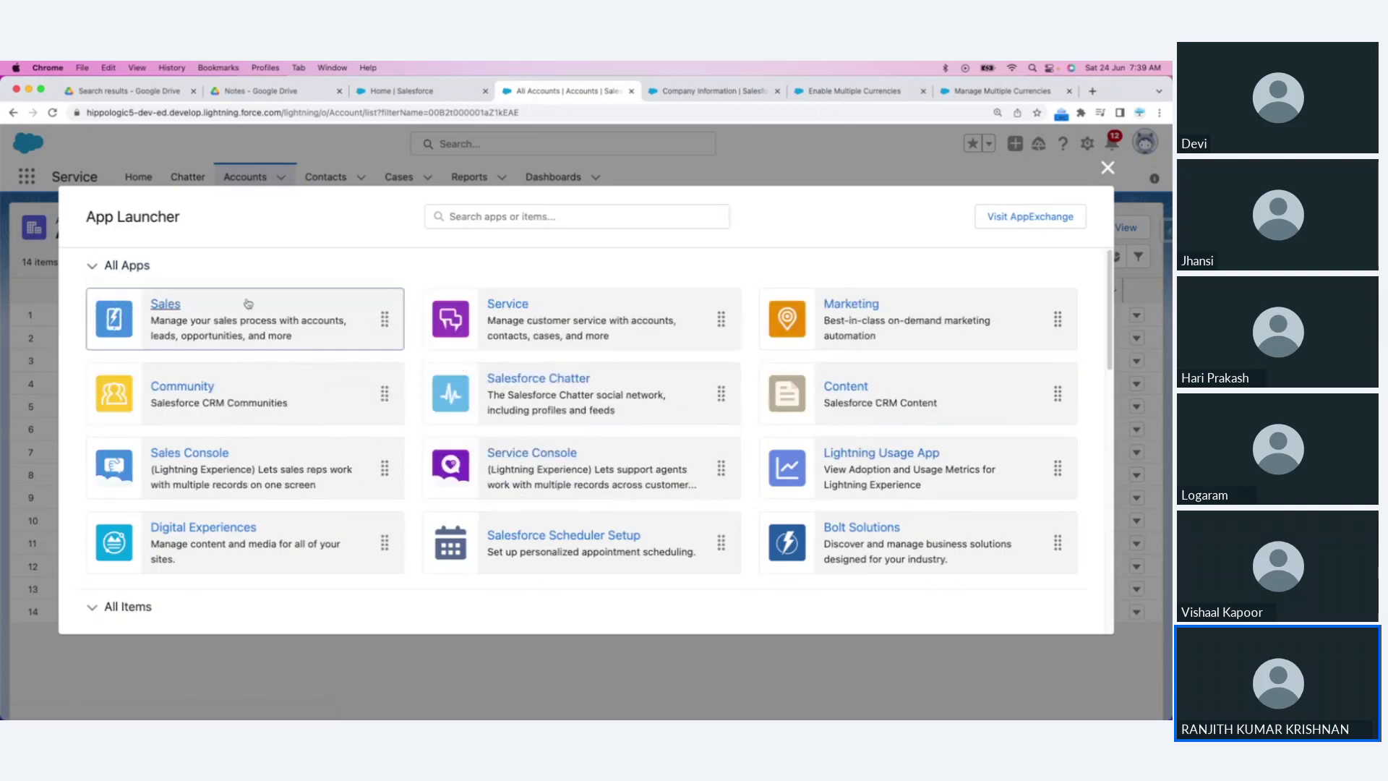
click(172, 307)
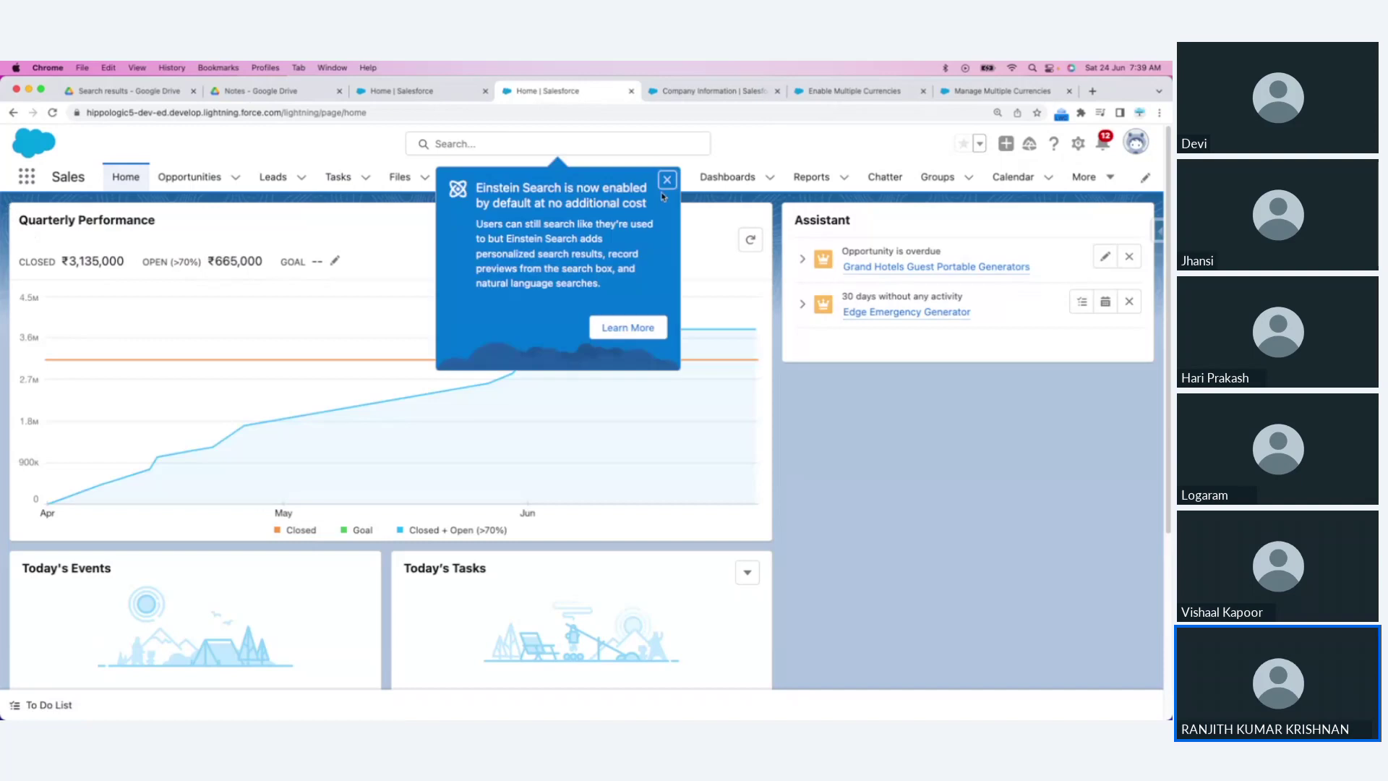
click(668, 184)
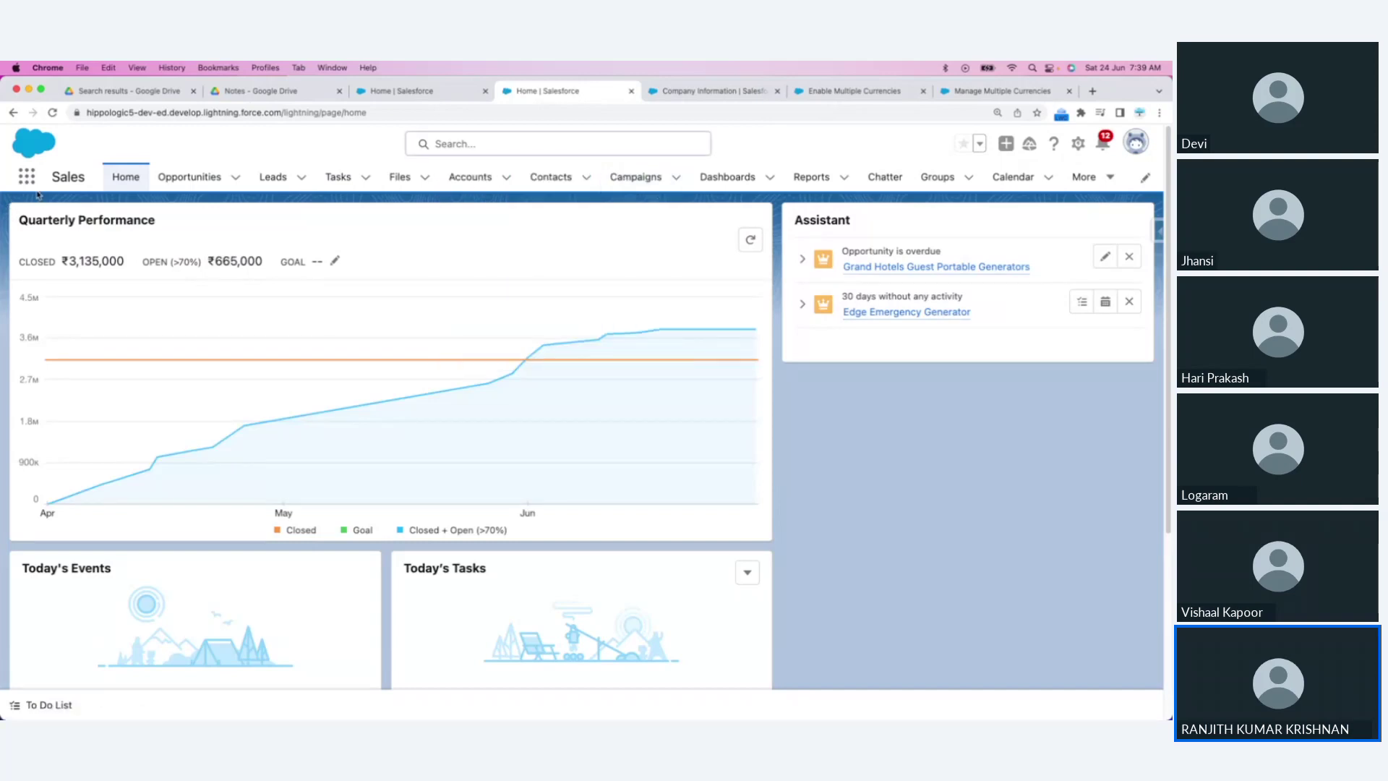
Step: Search the full App Launcher for "service" and for "sales", and visit AppExchange from there
click(31, 182)
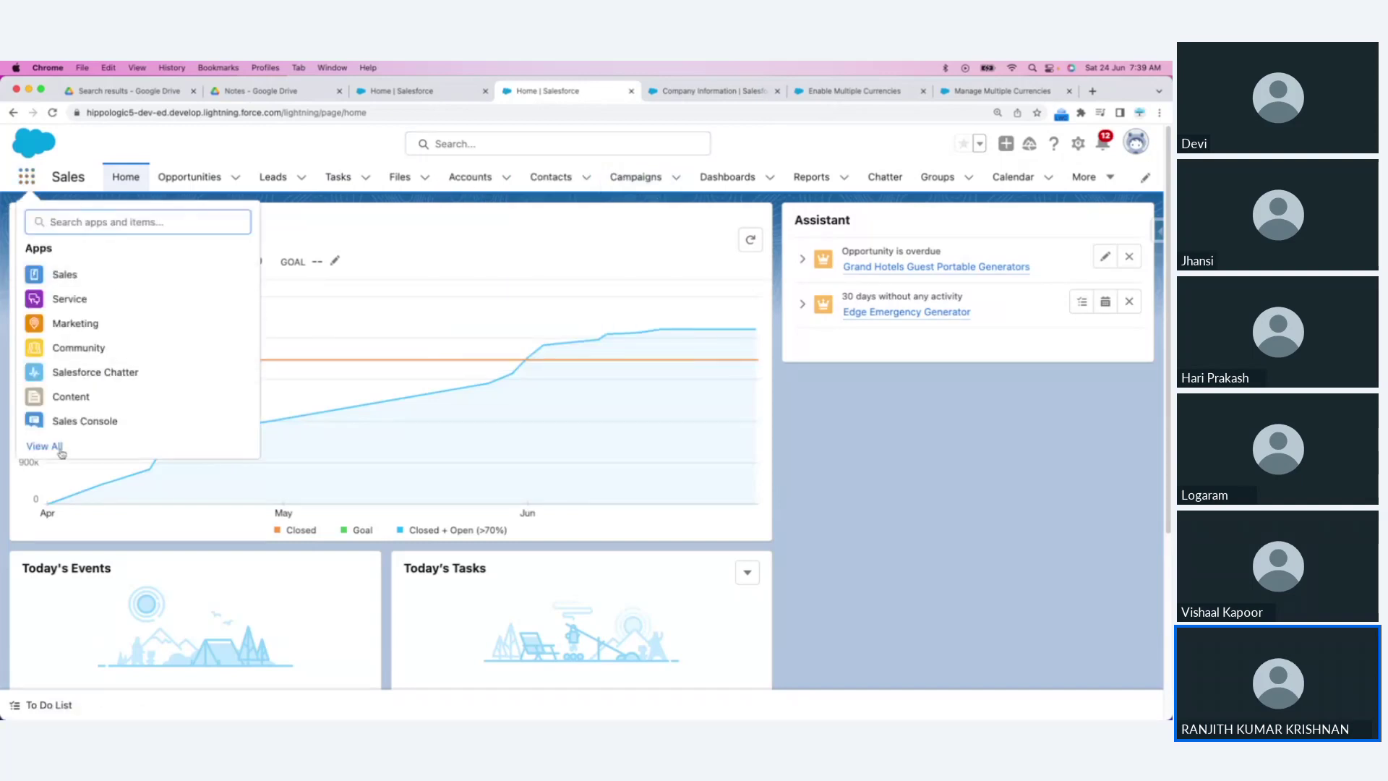
click(57, 447)
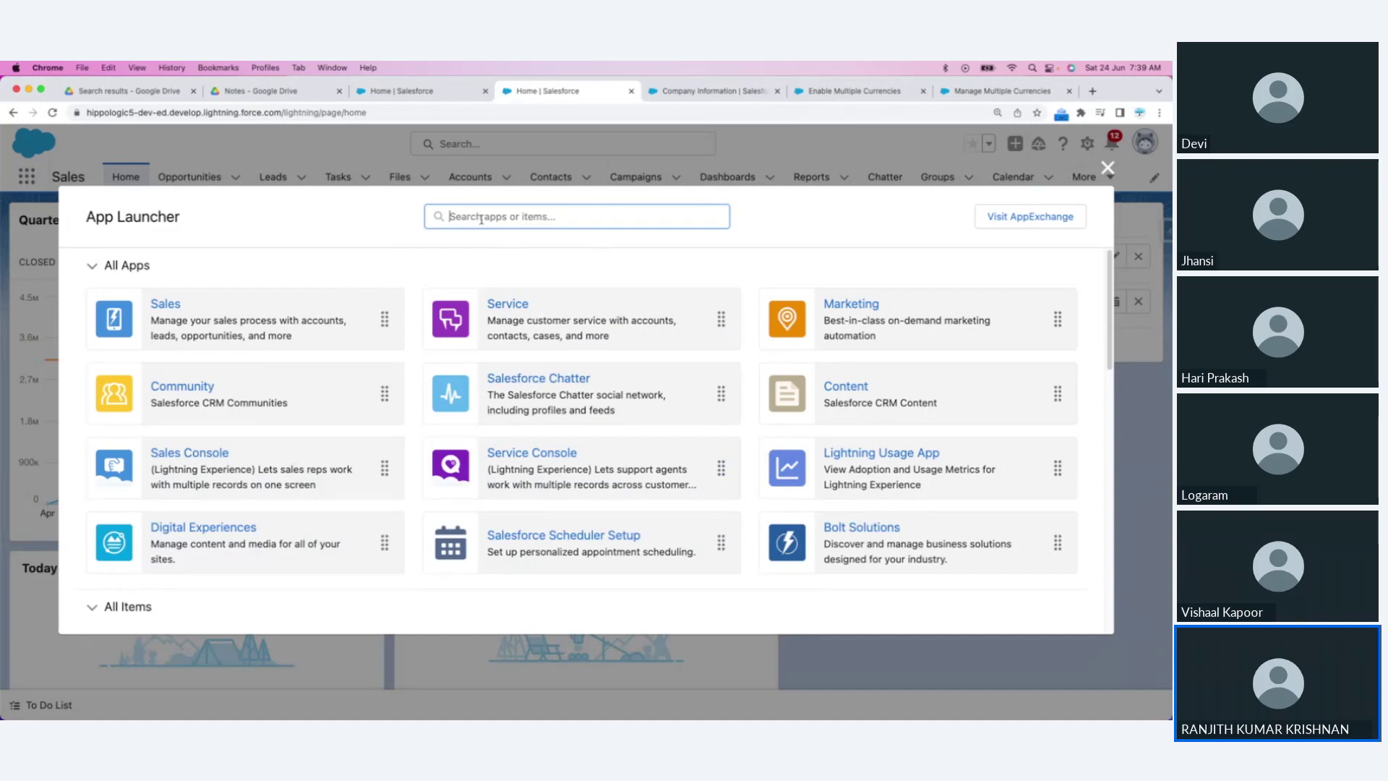
text(service)
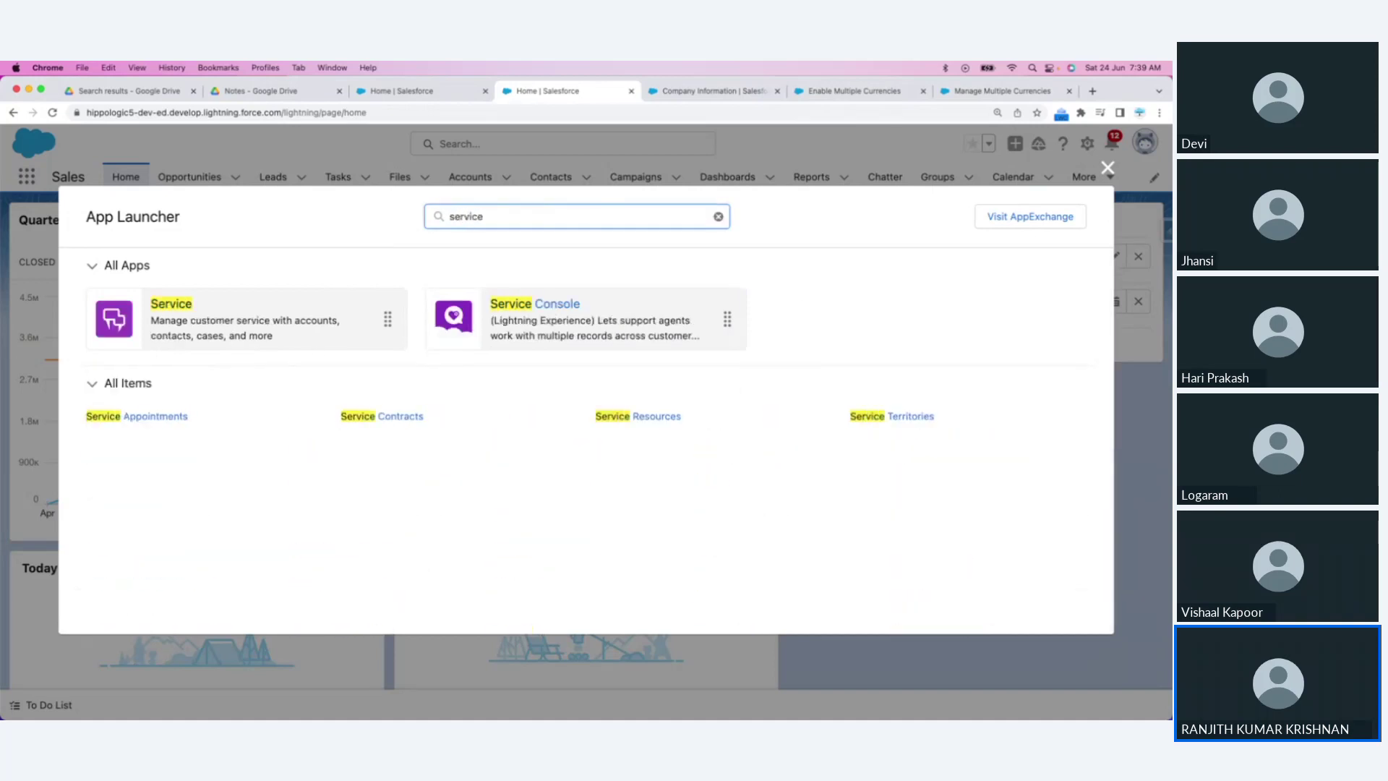
drag(486, 219, 424, 222)
text(sales)
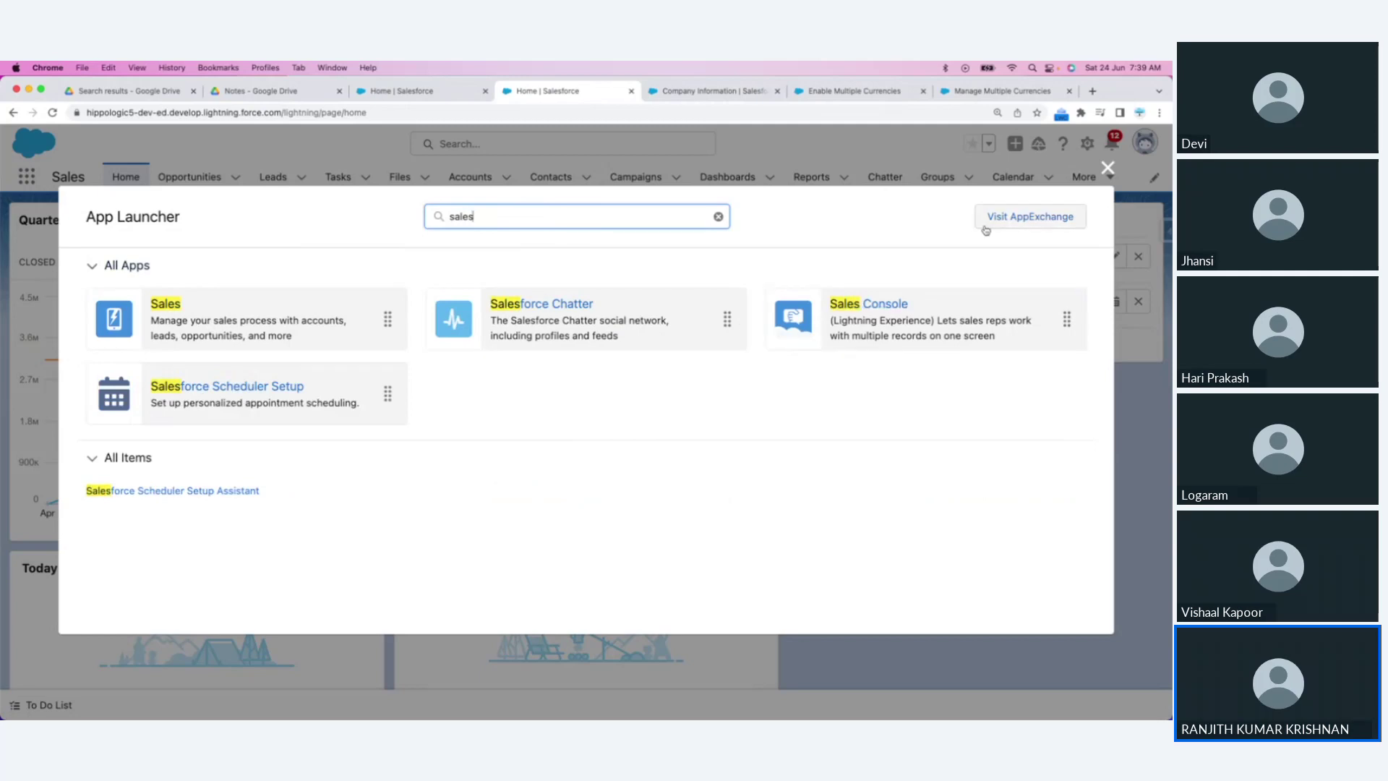
click(1042, 224)
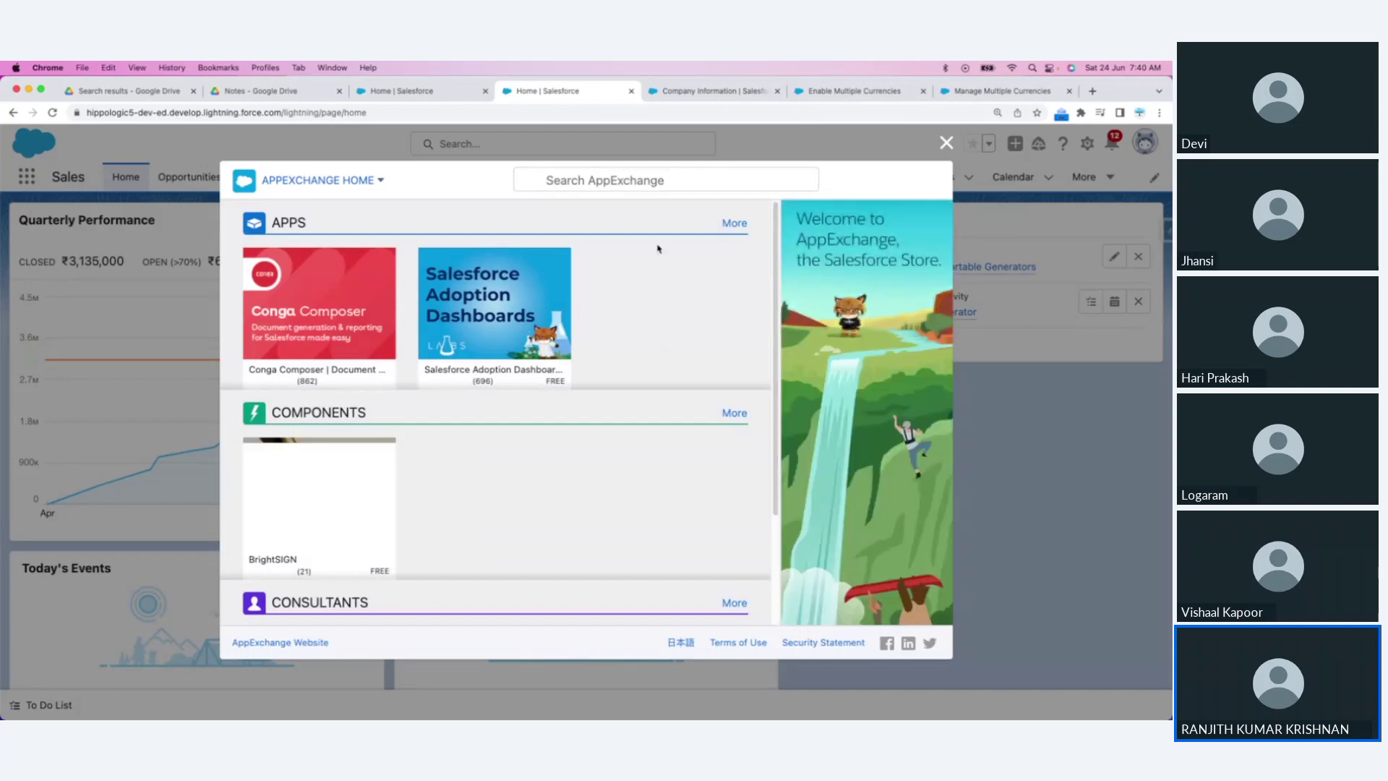
Step: Try to search the AppExchange home for "currency" and for "exchange"
click(634, 179)
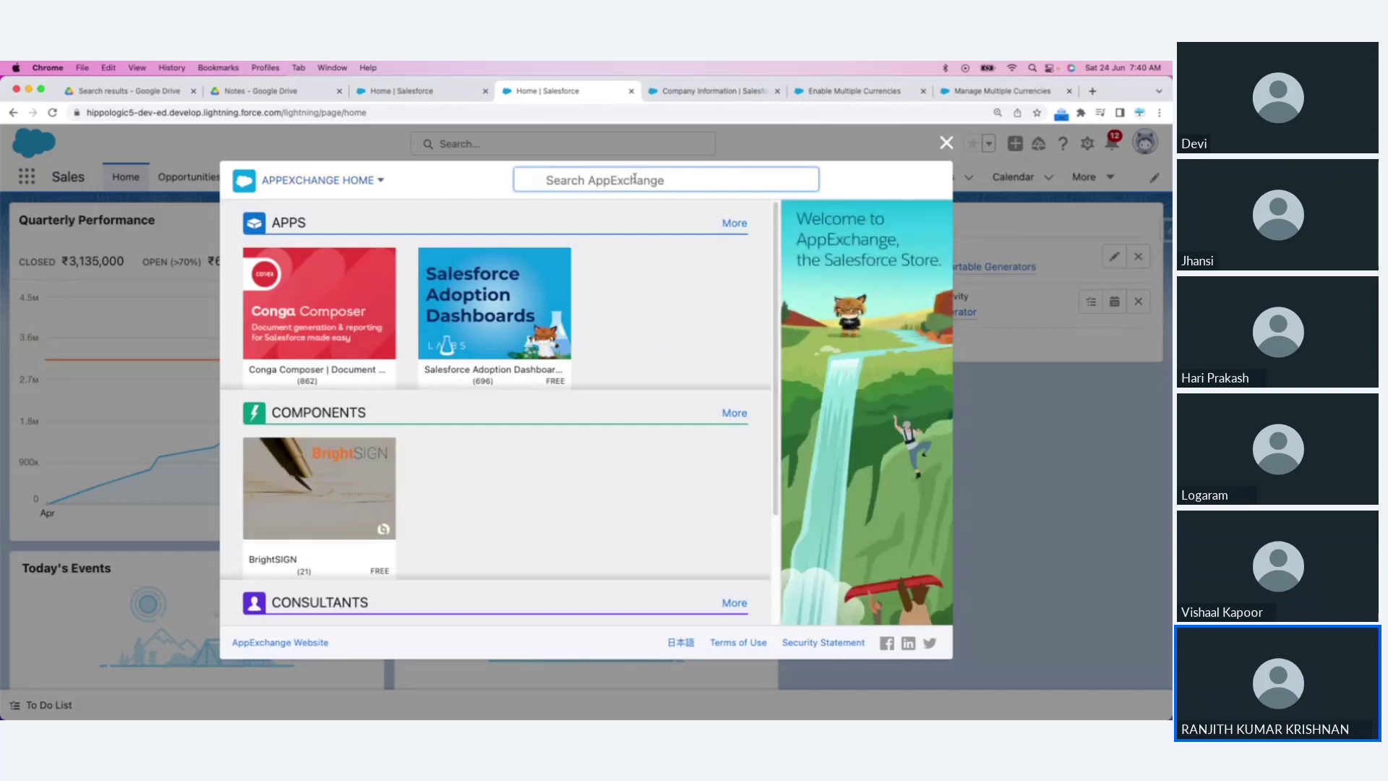
text(currency)
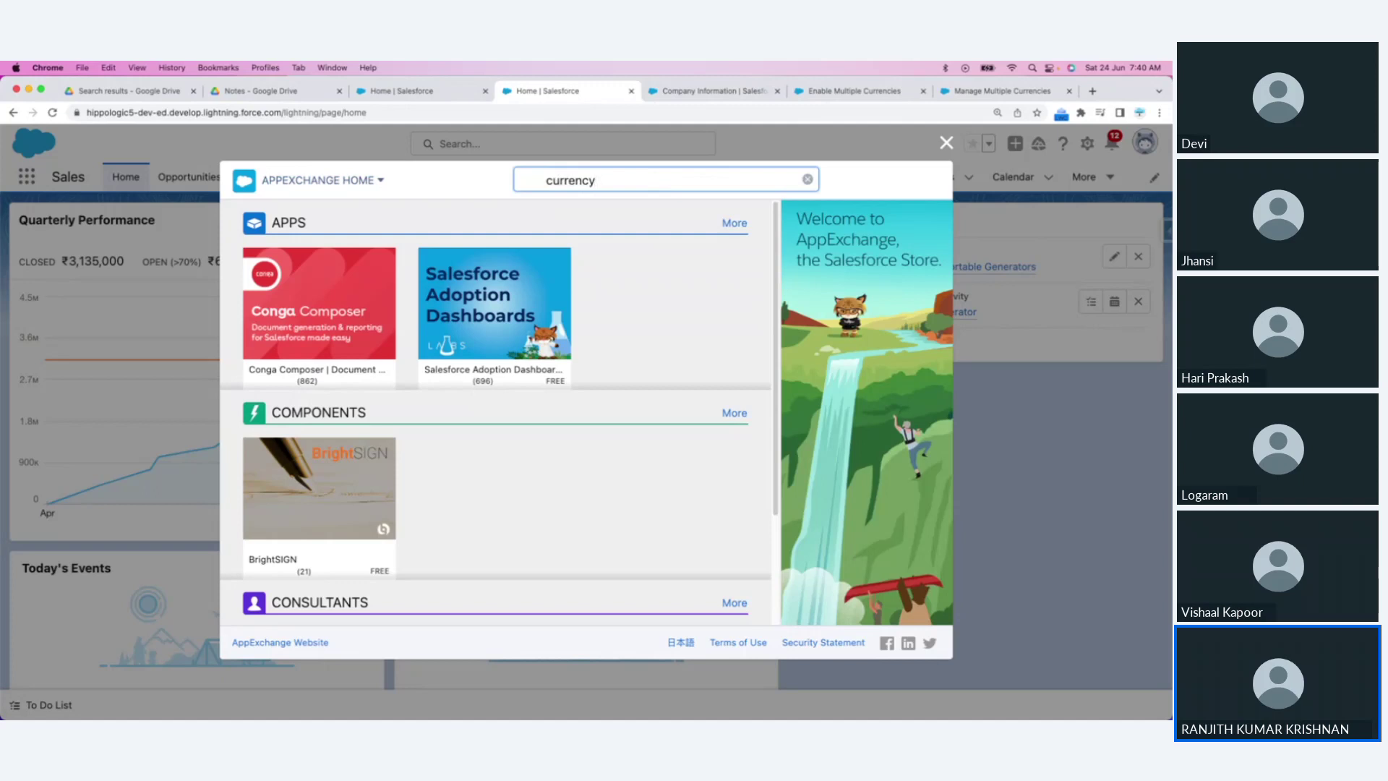
text( exc)
key(BackSpace)
key(Return)
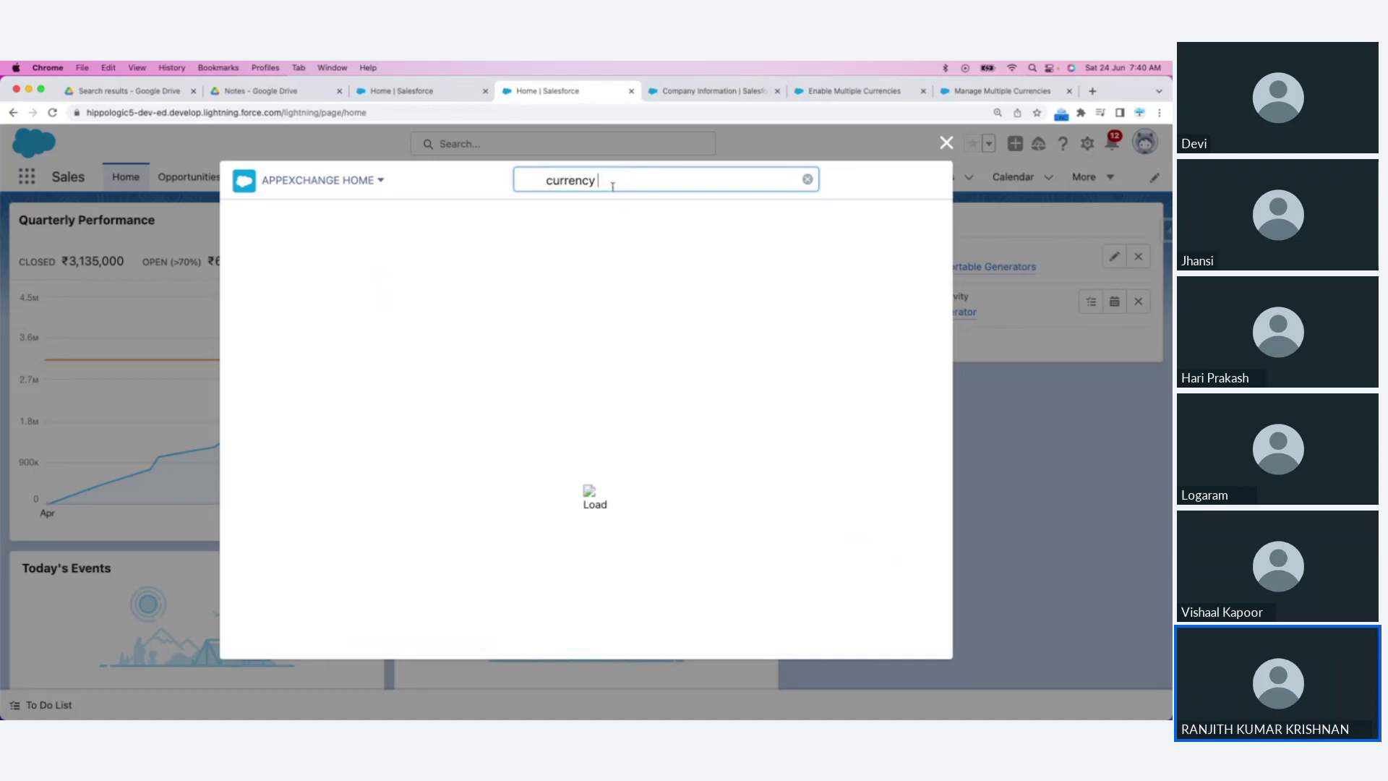
drag(612, 187, 501, 188)
key(BackSpace)
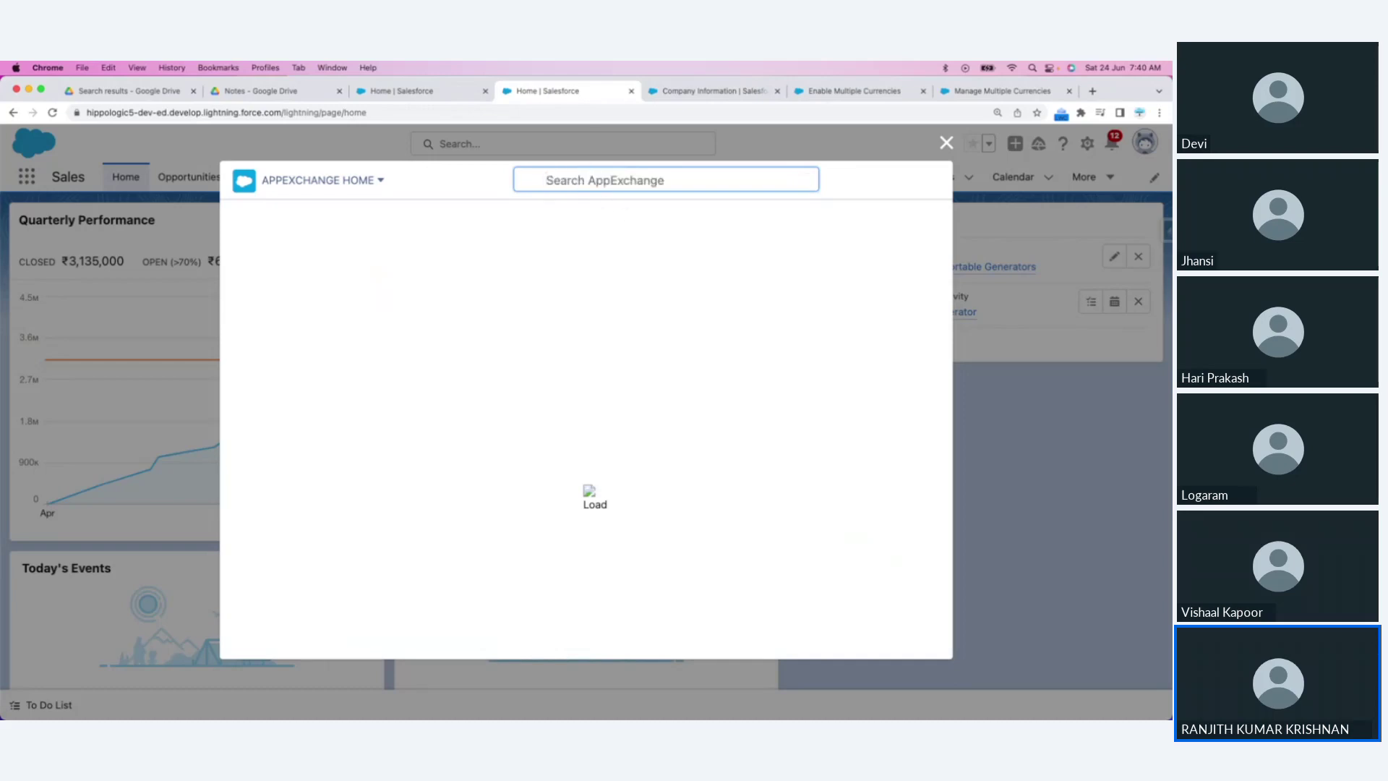
text(exchang)
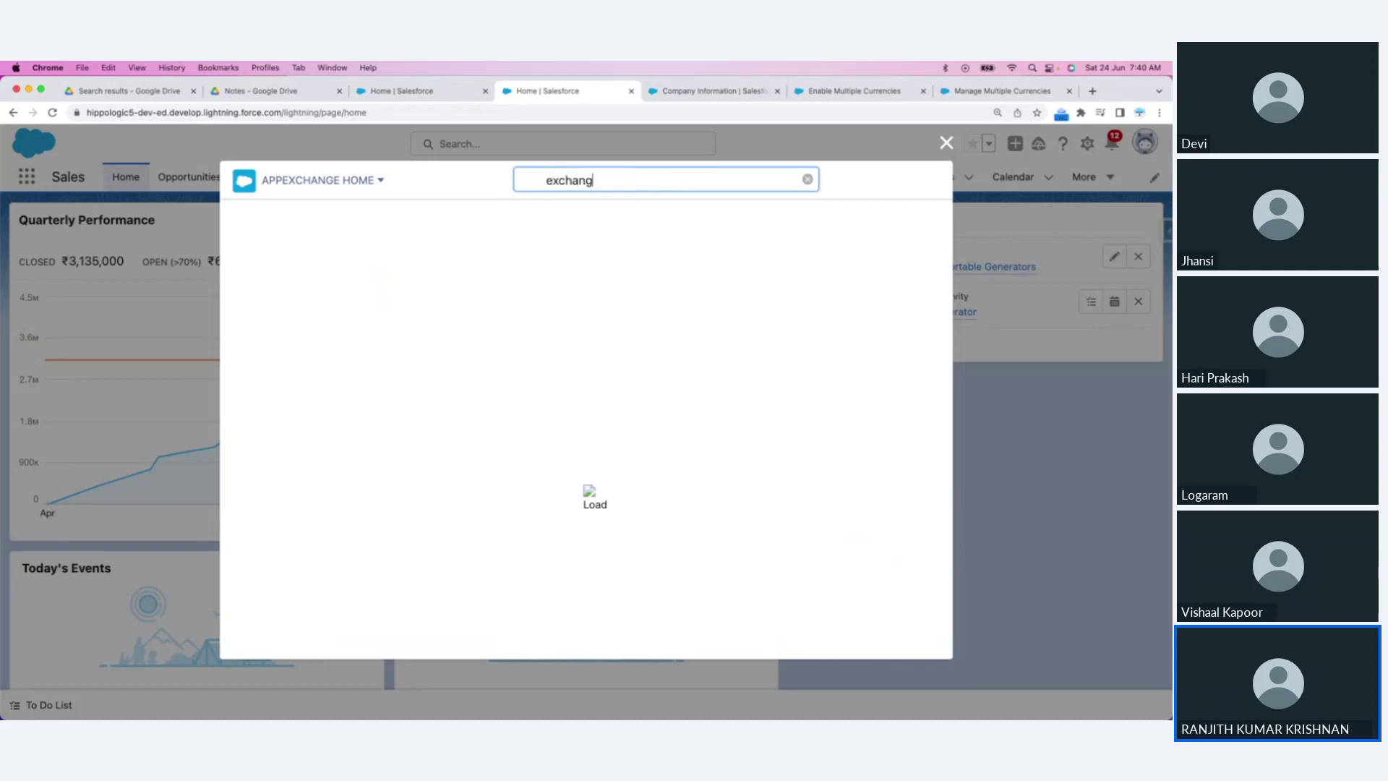
text(e)
click(597, 505)
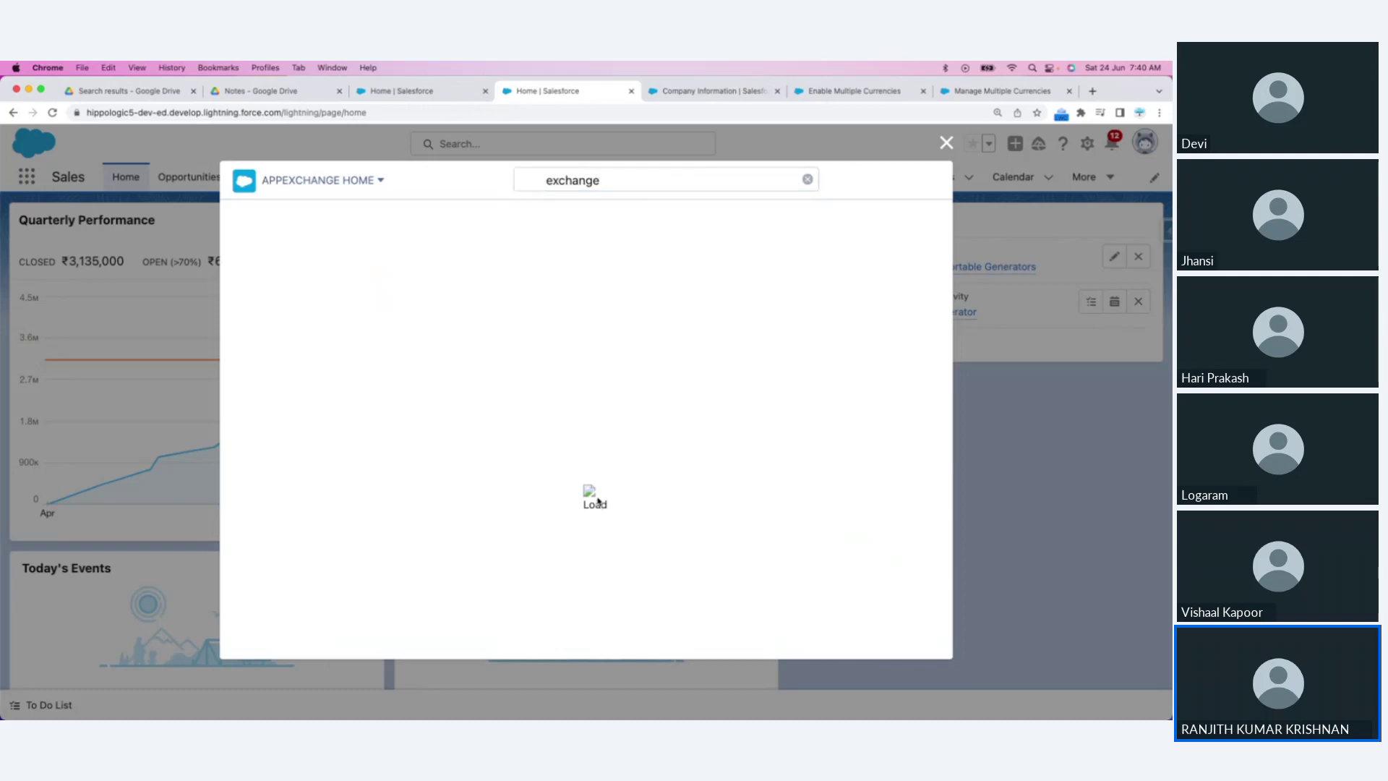
Step: Browse the AppExchange Apps store and search it for "exchange"
click(326, 182)
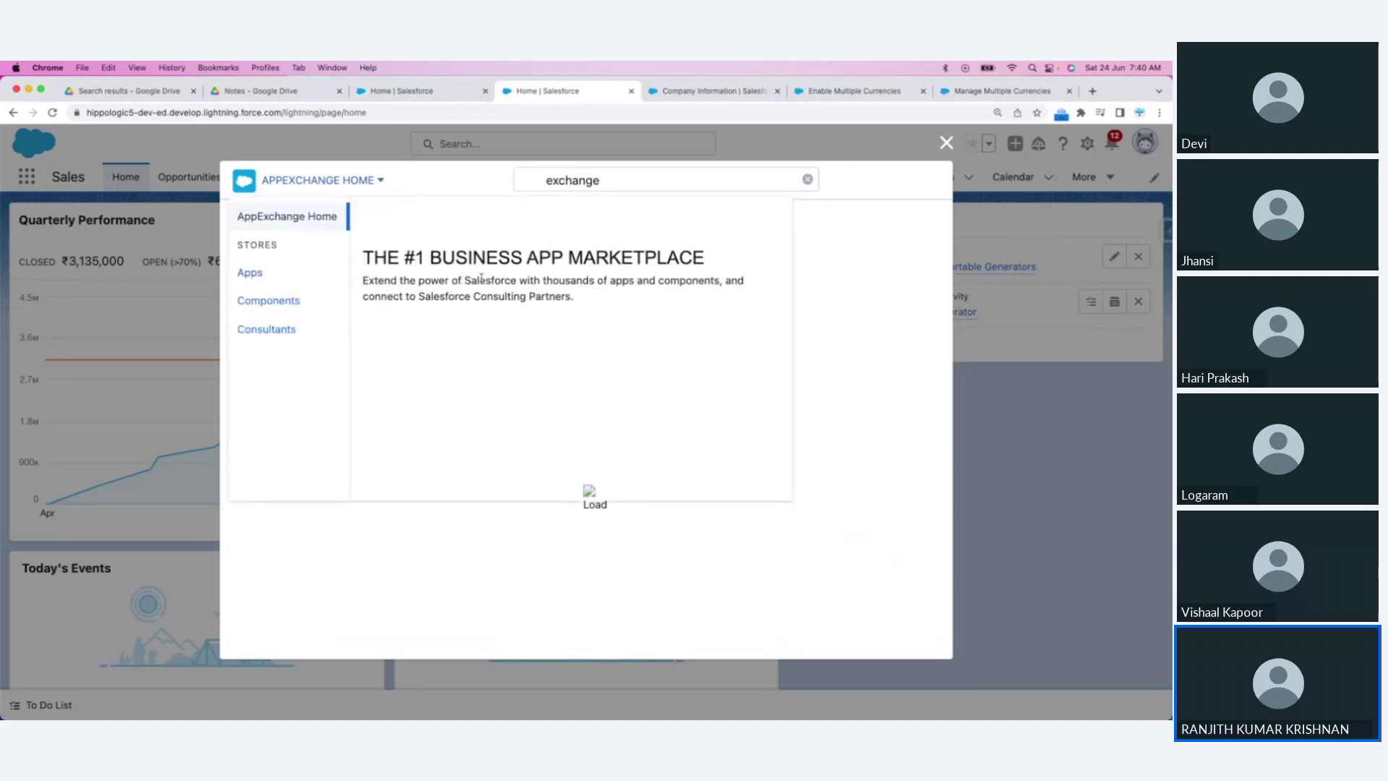
click(254, 277)
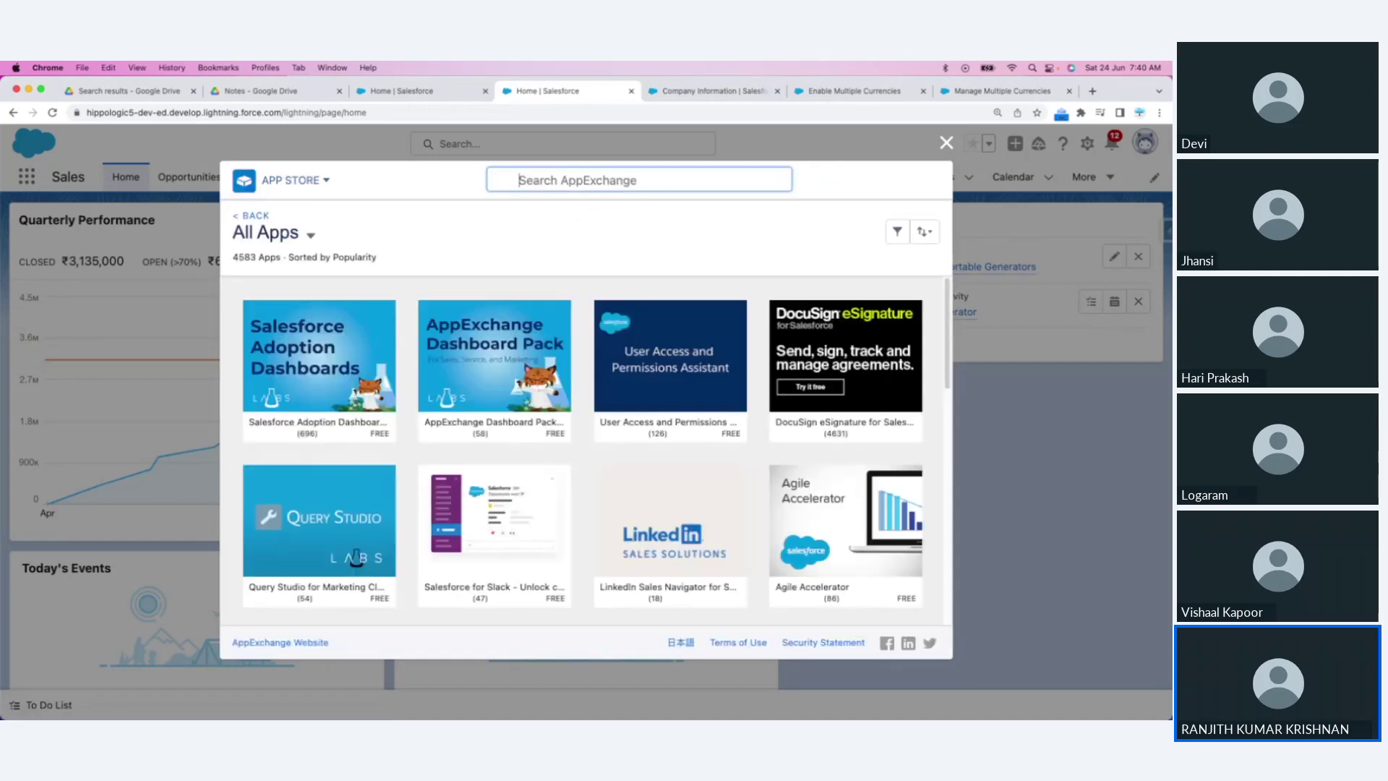
text(exhange)
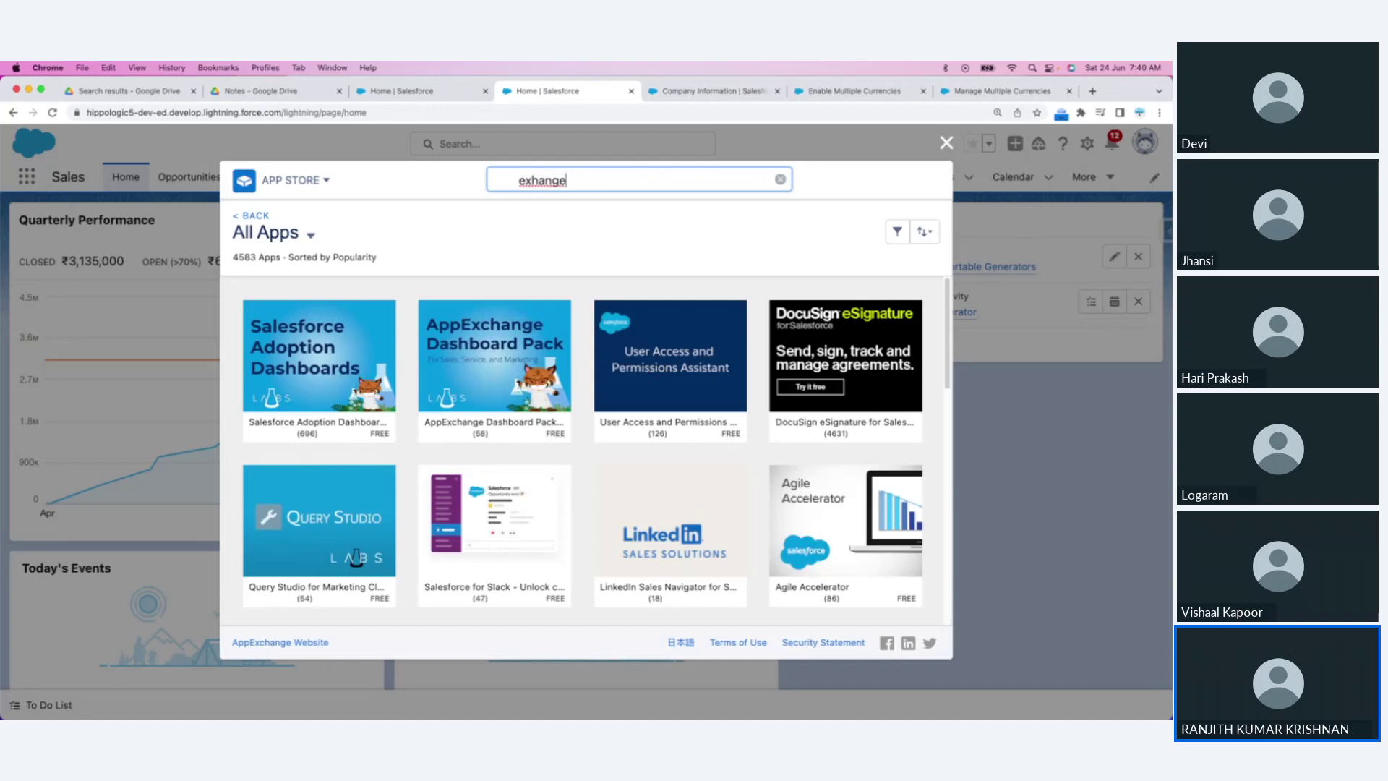
click(532, 180)
text(c)
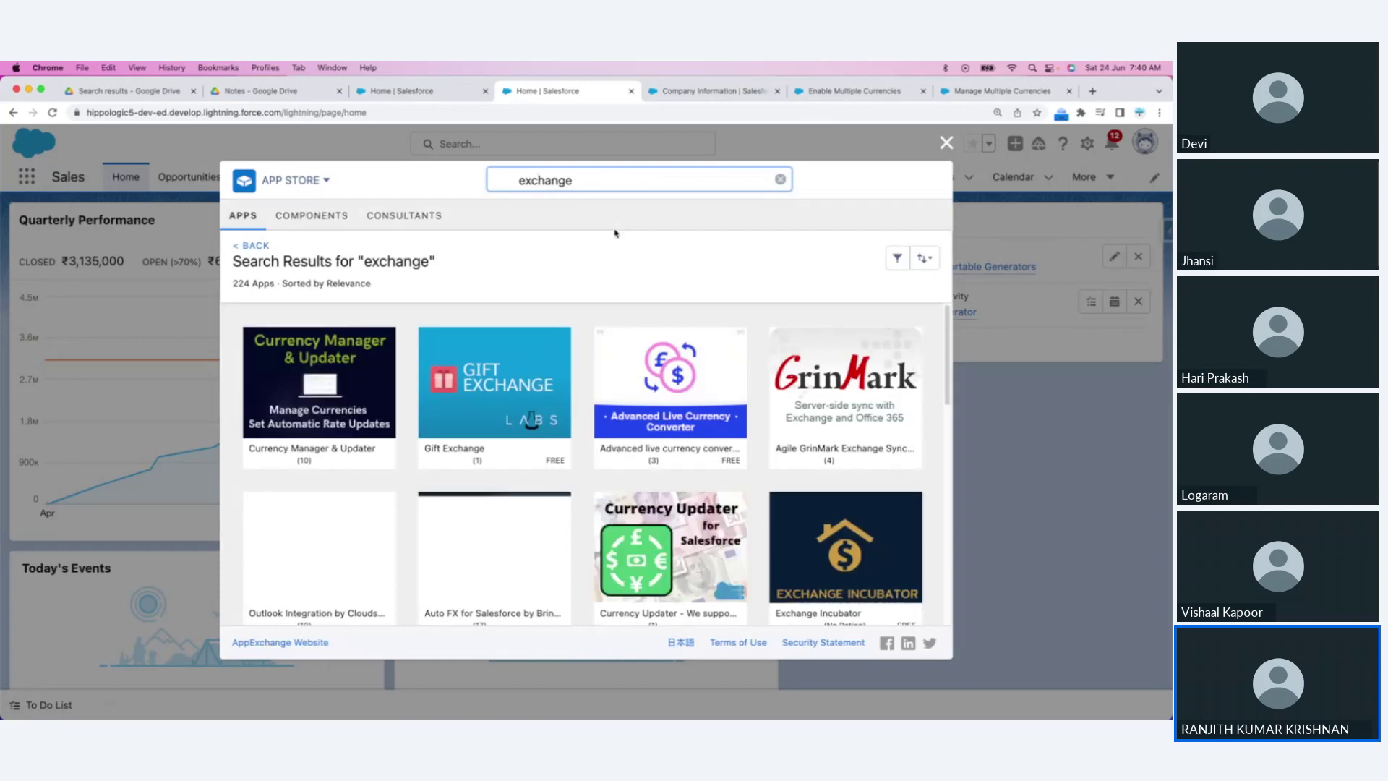
Step: Open the Advanced live currency converter listing and examine its highlights, technical details, package contents, requirements and security information
mouse_move(634, 401)
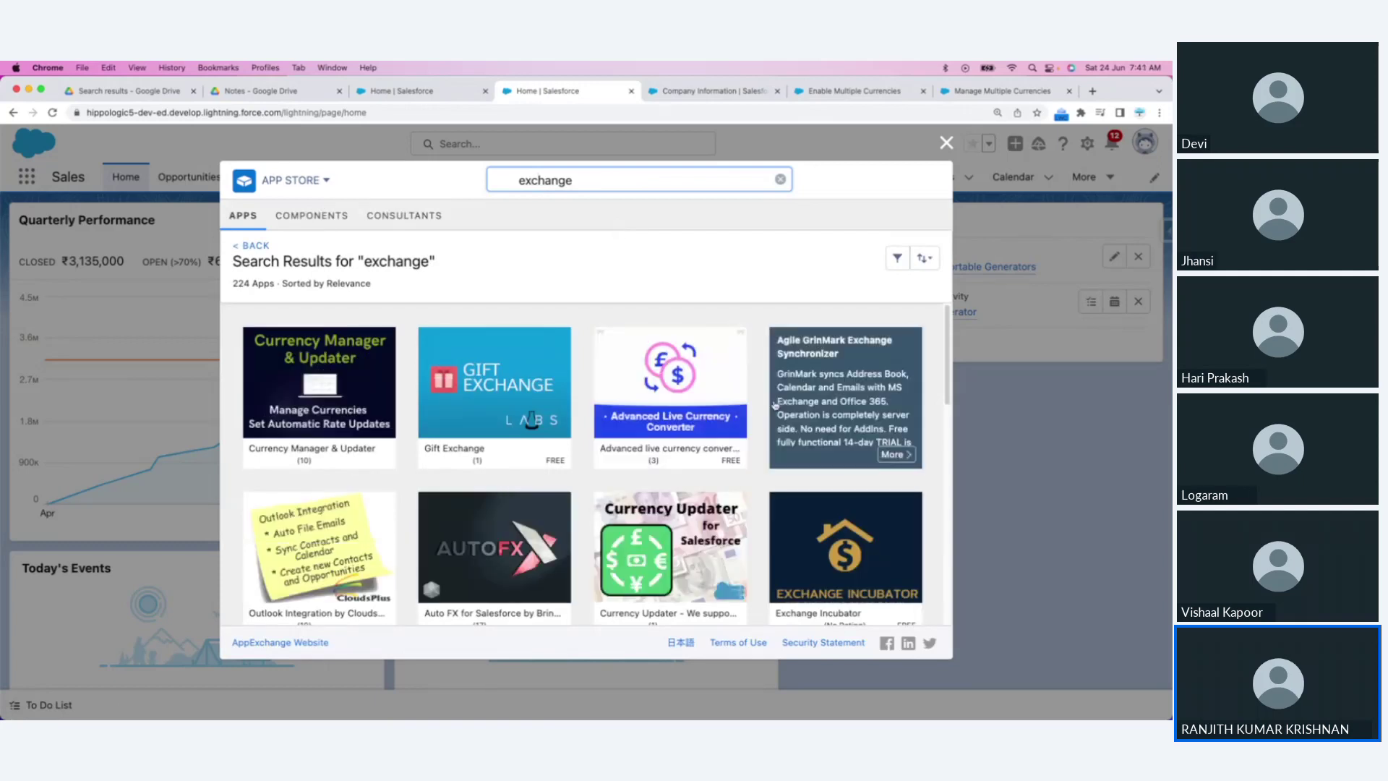
click(685, 383)
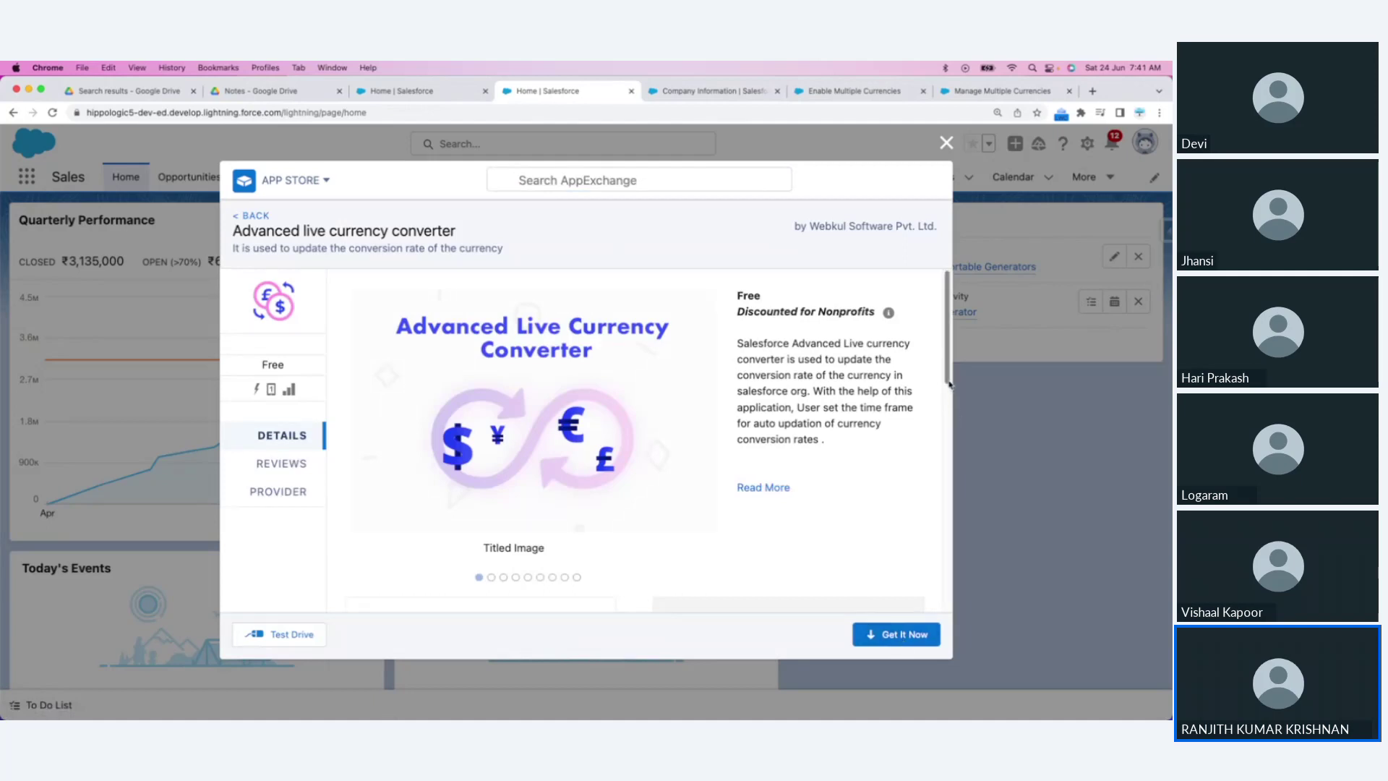
drag(949, 380, 957, 572)
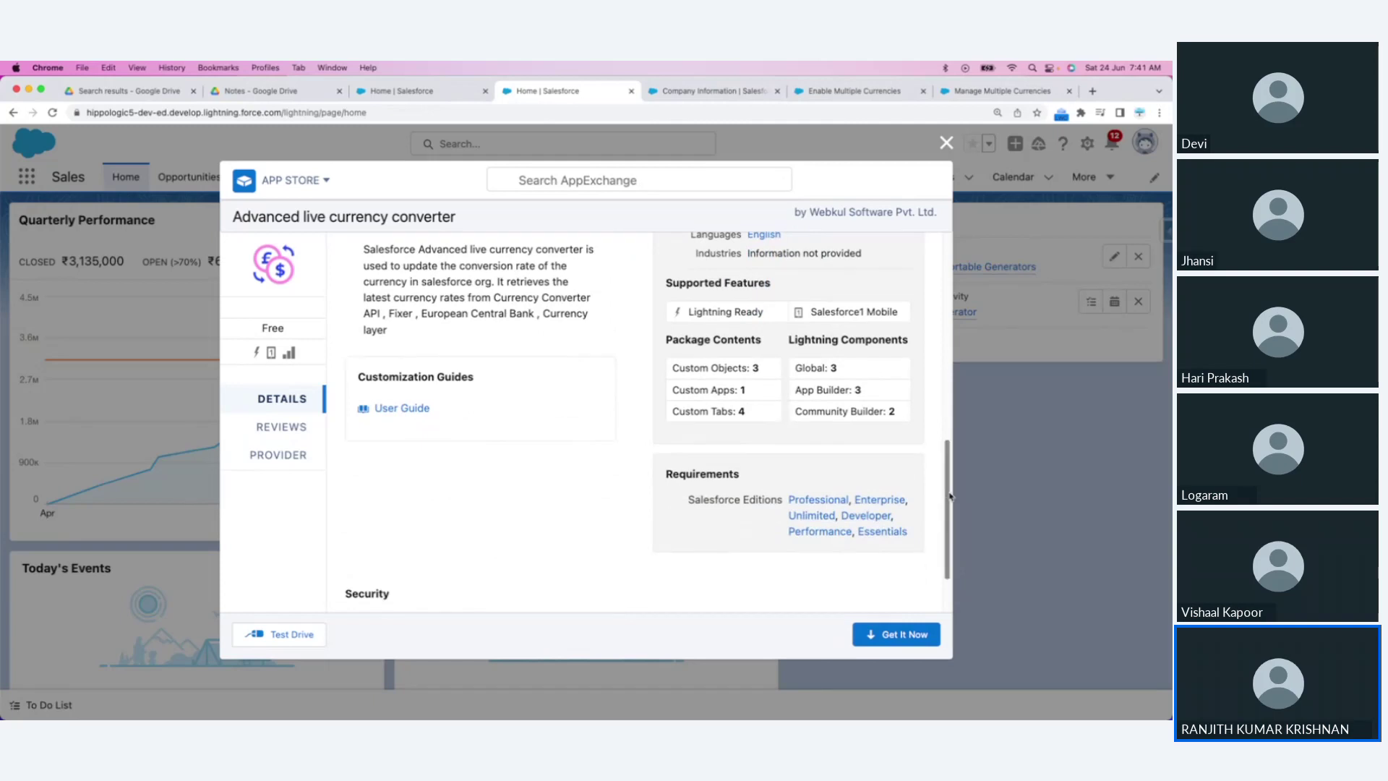
drag(952, 488, 963, 385)
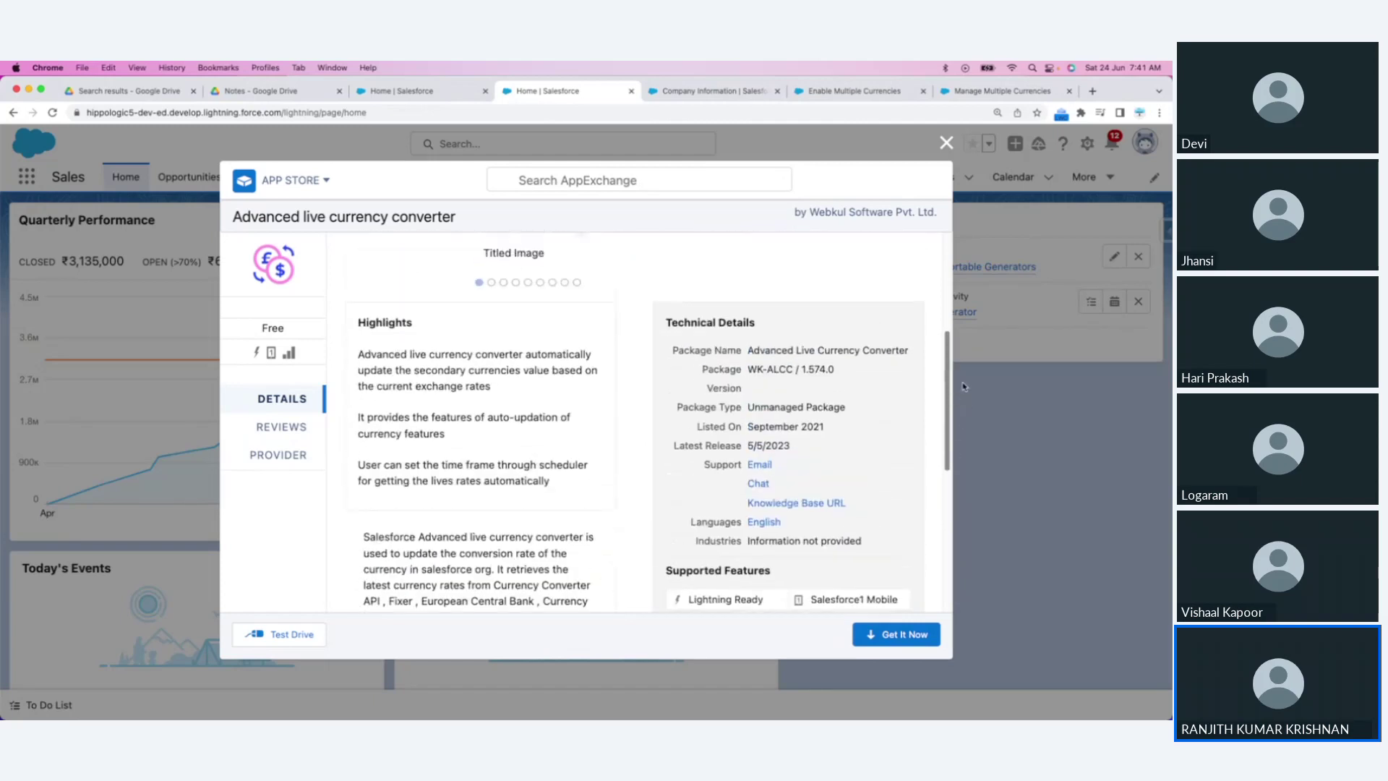
scroll(715, 464, down, 5)
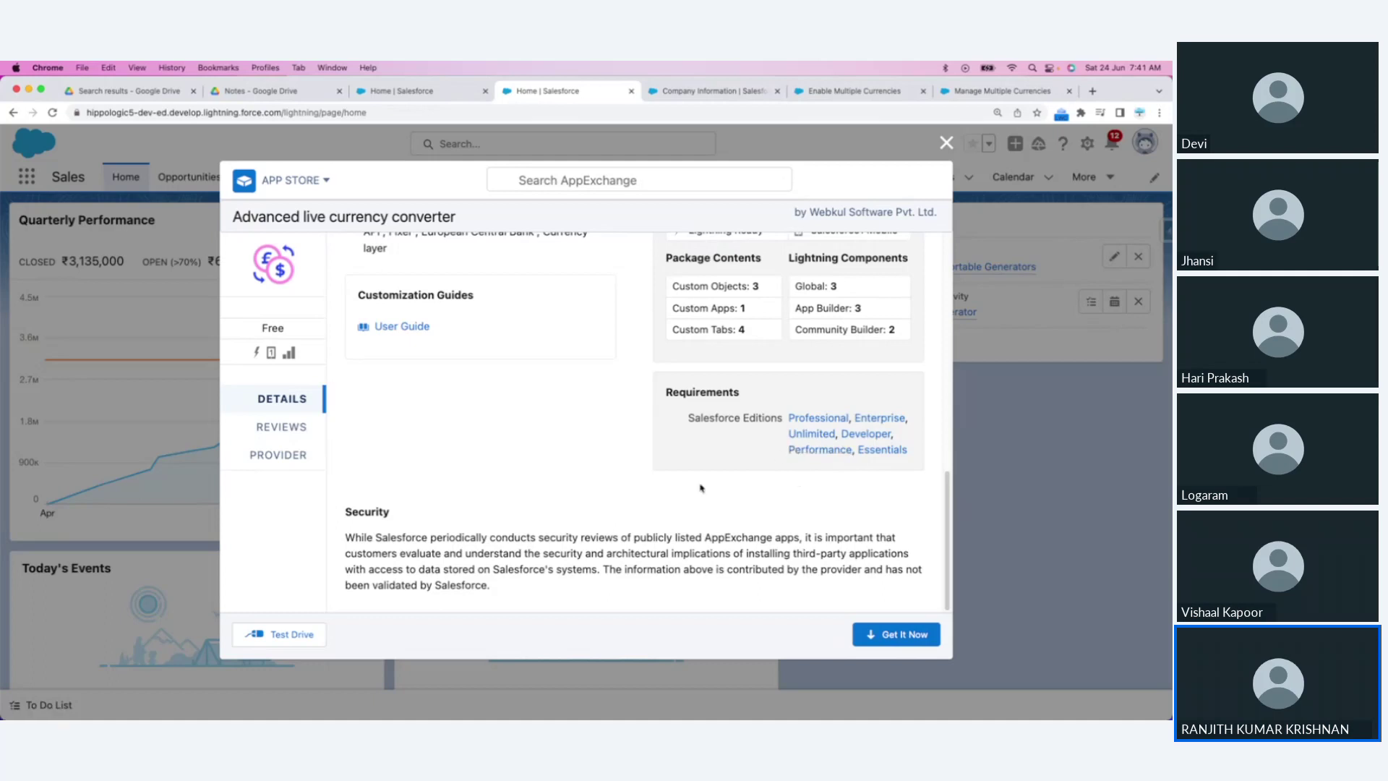
scroll(466, 423, up, 5)
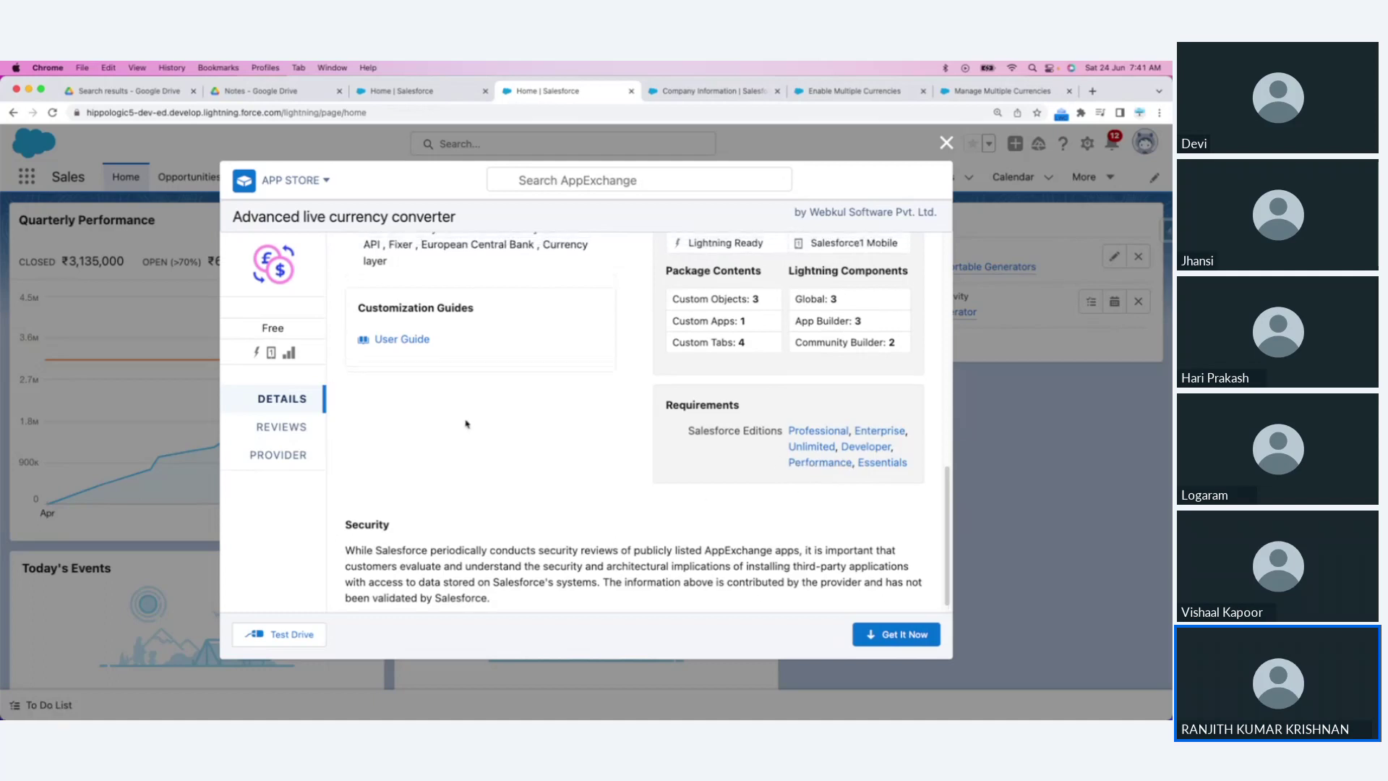
scroll(466, 429, up, 1)
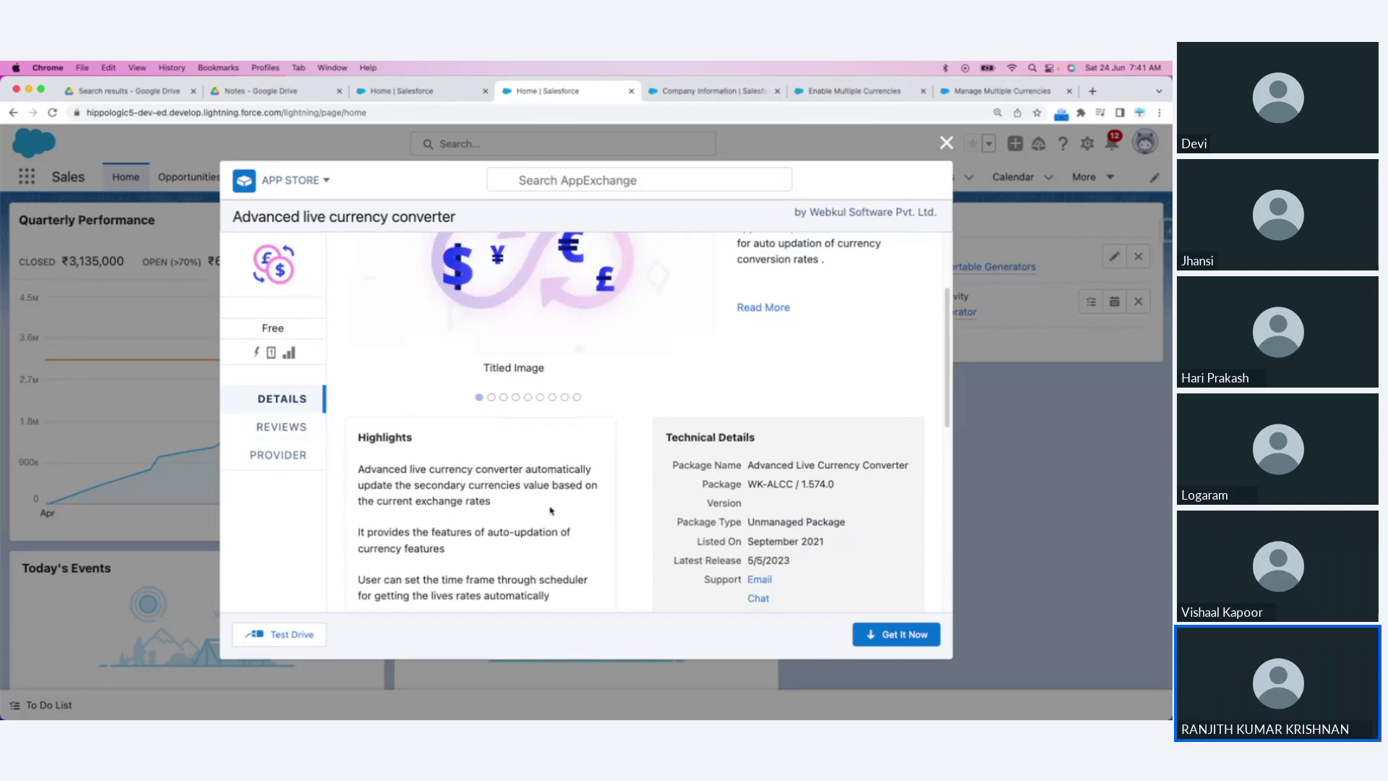
scroll(550, 510, down, 2)
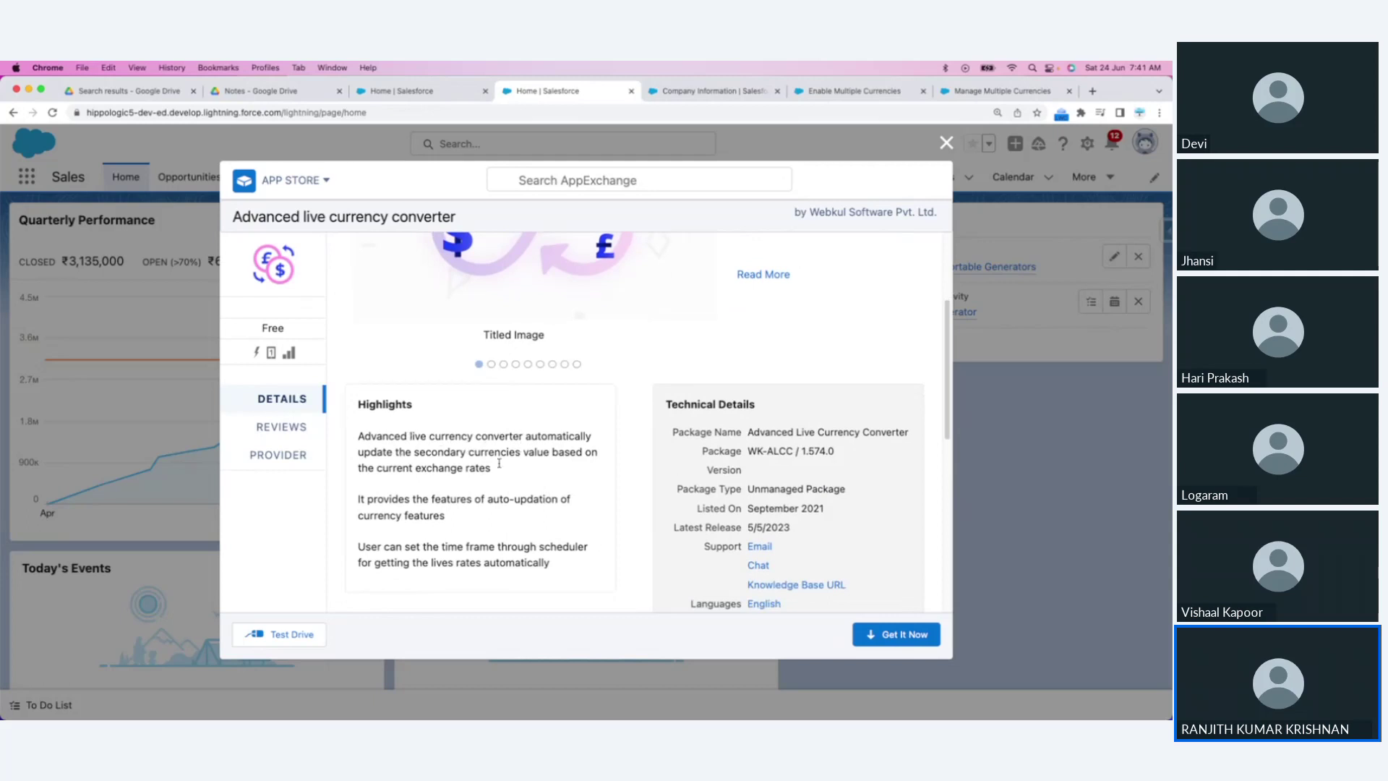
scroll(502, 519, down, 3)
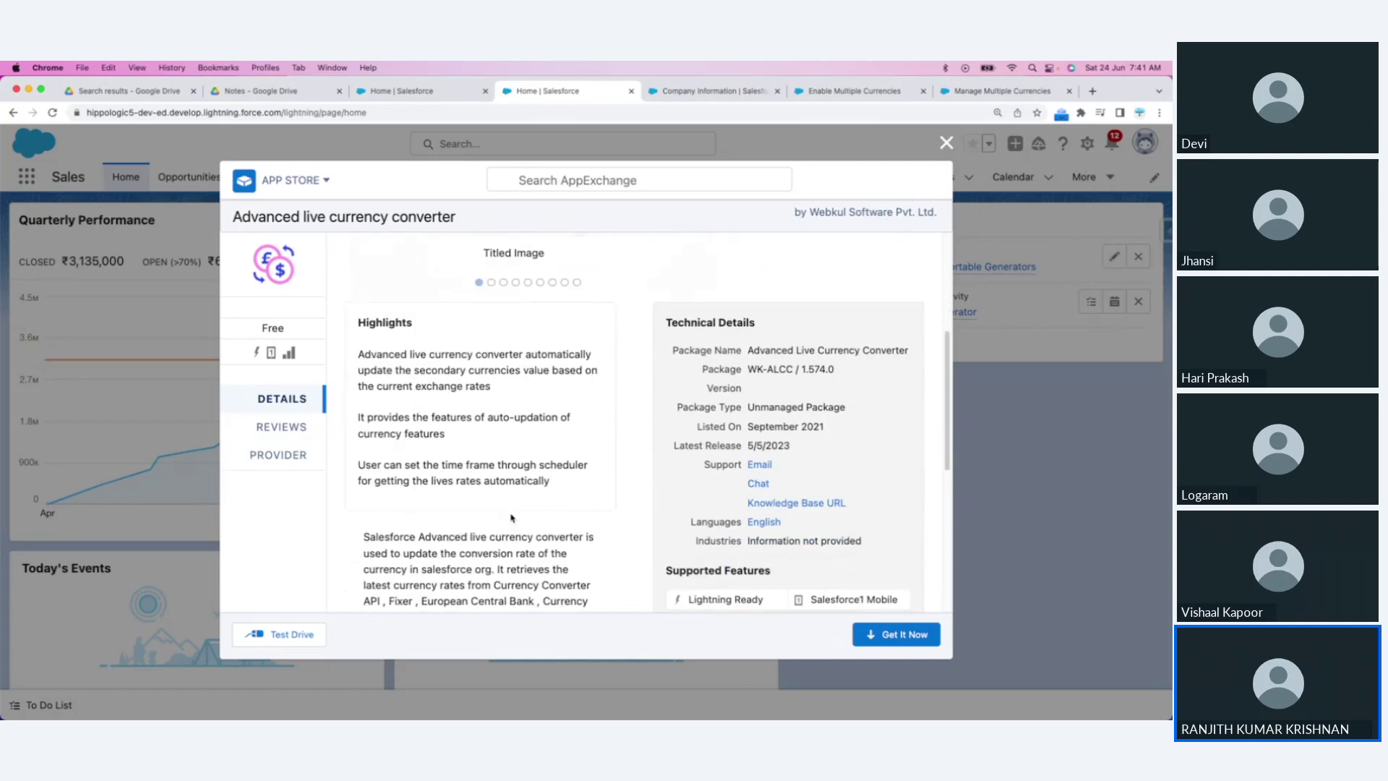
scroll(512, 519, down, 7)
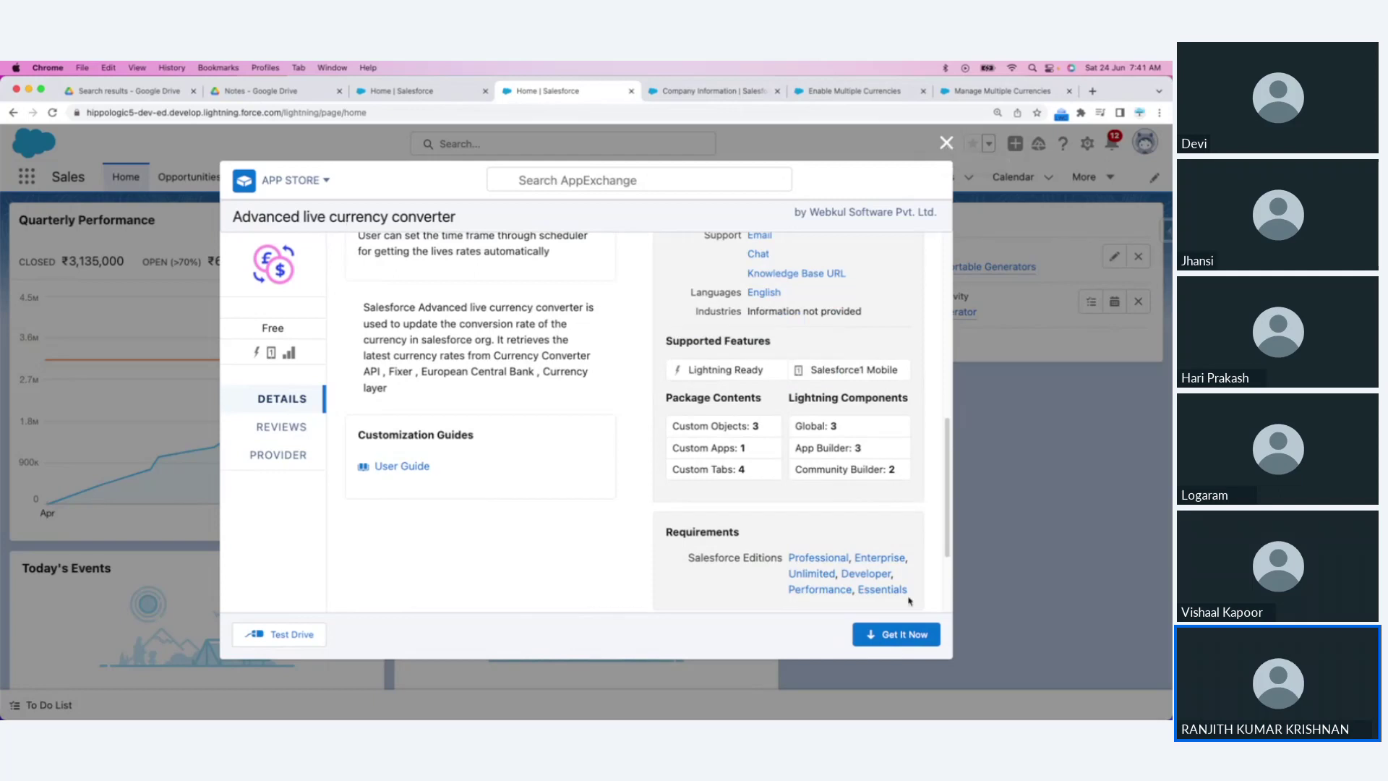
Step: Close AppExchange, switch to Light Notepad and place the cursor on the blank line below the Service note
click(946, 145)
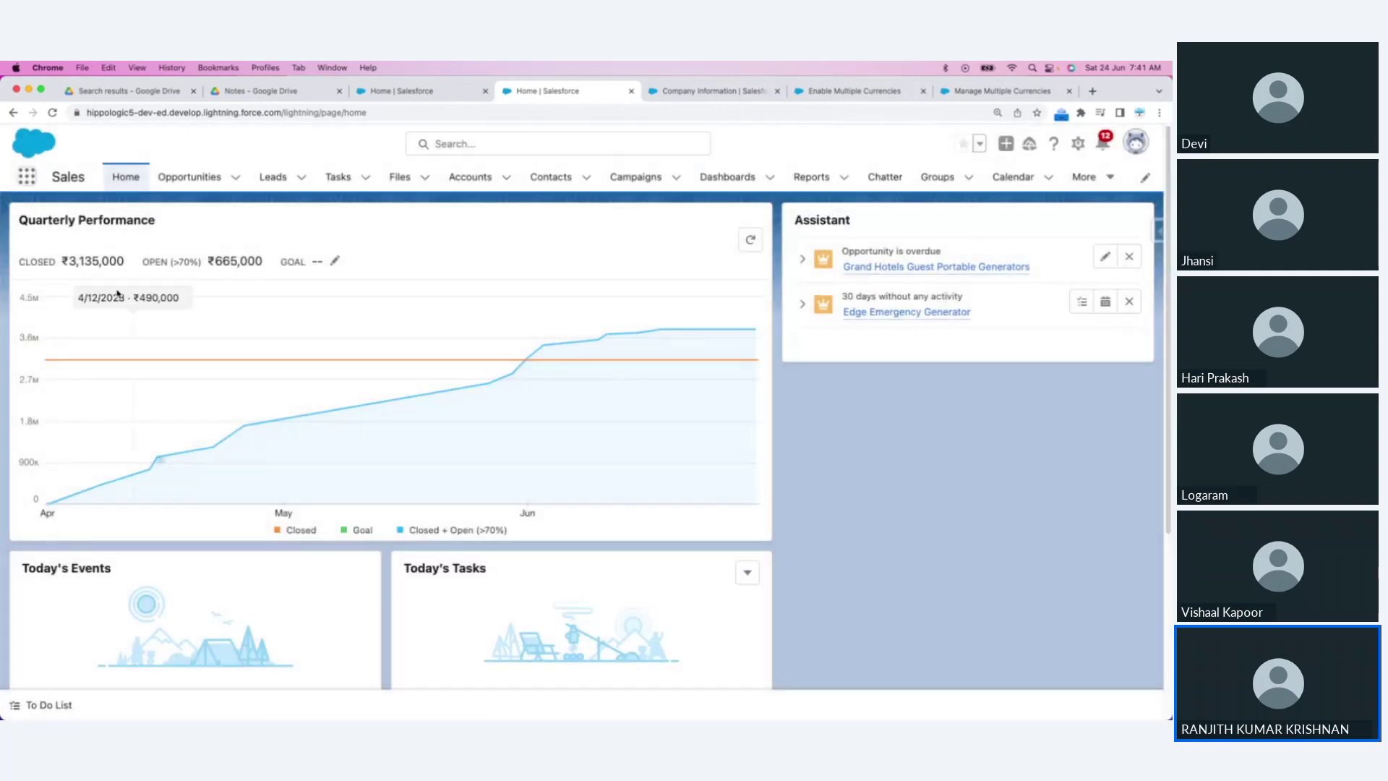
key(super+Tab)
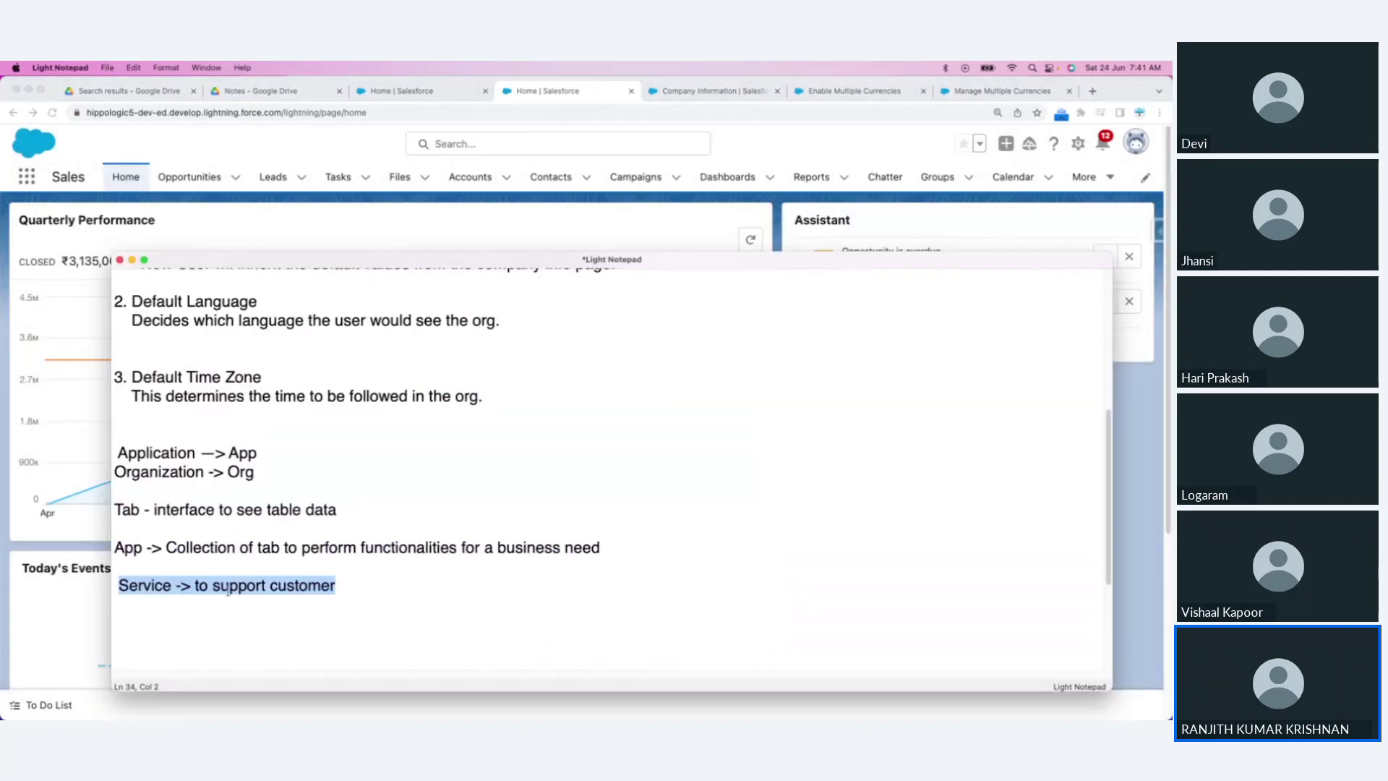
click(245, 618)
Step: Return to Chrome and move the Files and Tasks tabs behind Campaigns in the Sales app's navigation
click(462, 219)
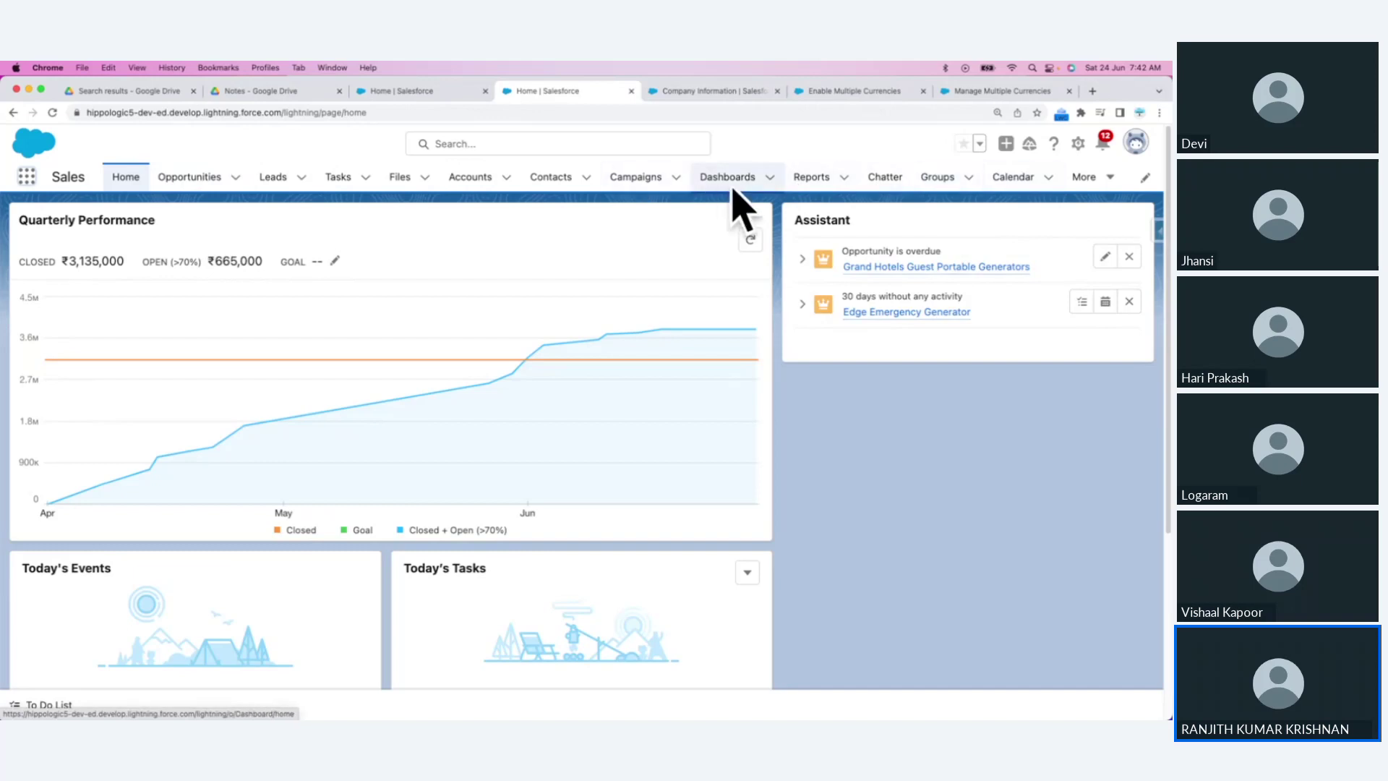
click(770, 181)
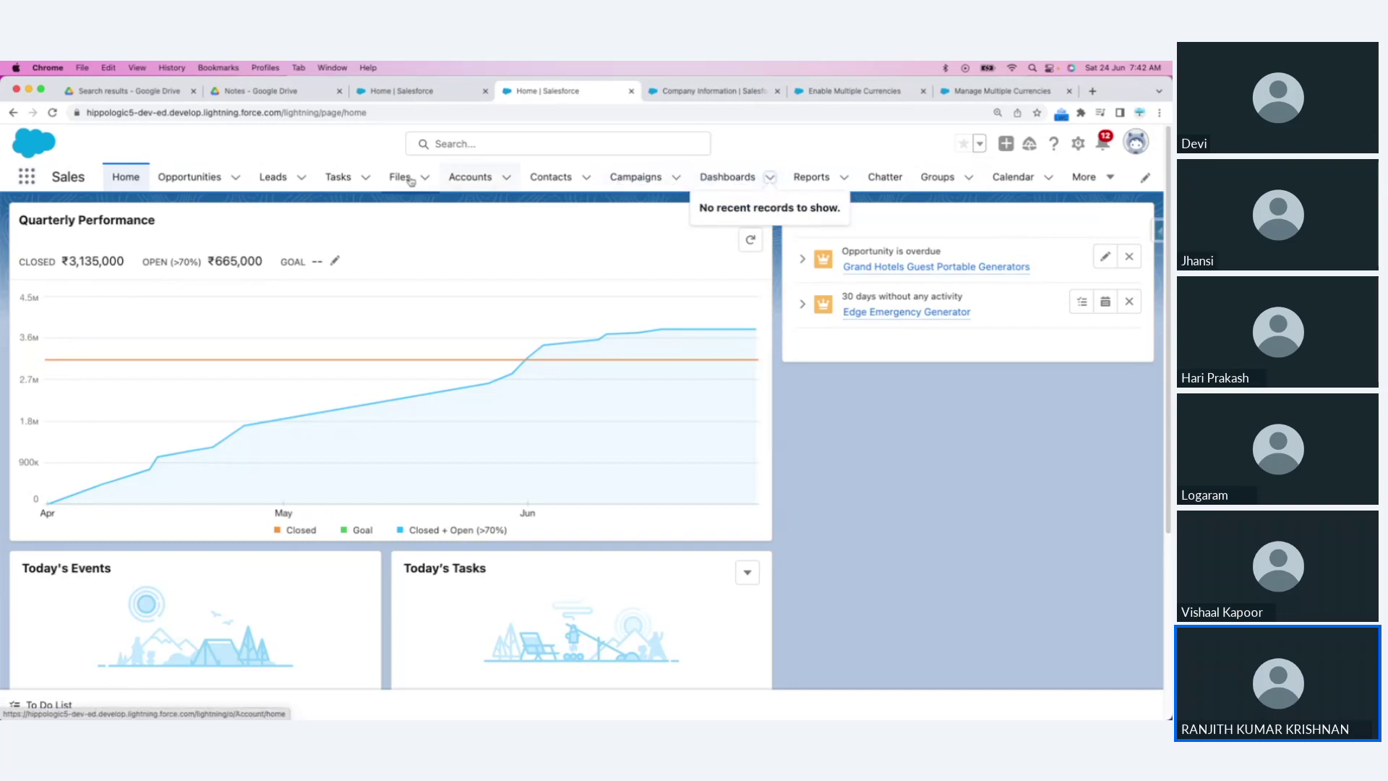
drag(394, 180, 654, 182)
drag(340, 187, 650, 180)
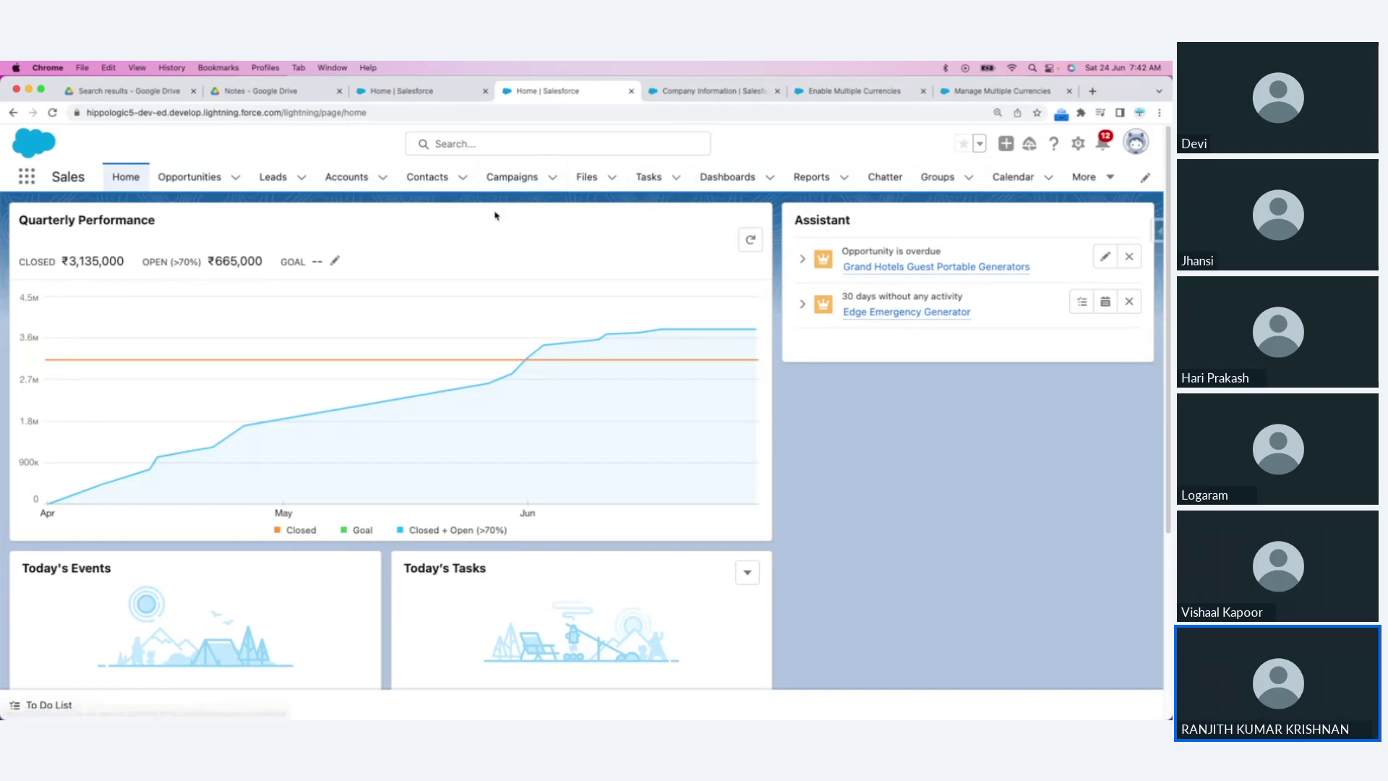
Step: Open the Accounts tab in the Sales app and look through its available list views
key(super+Tab)
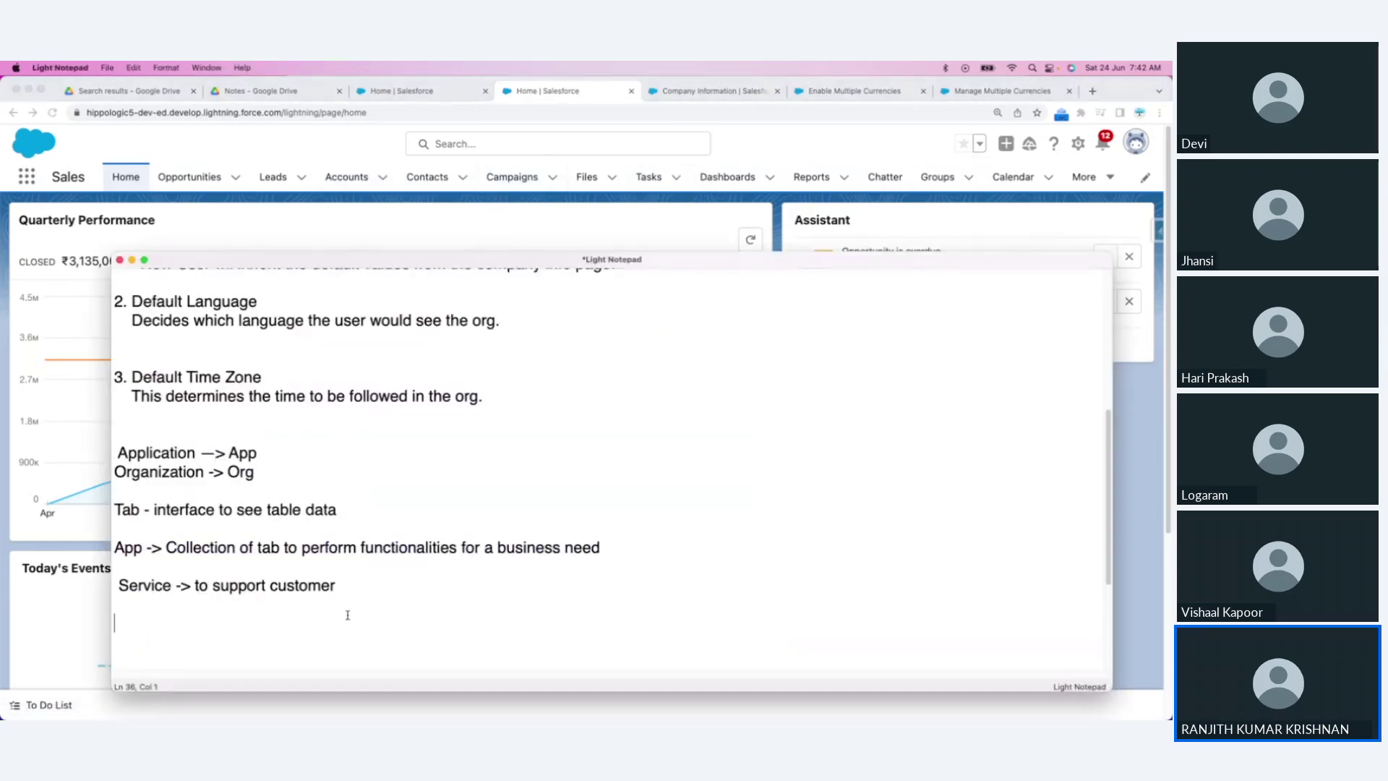
key(super+Tab)
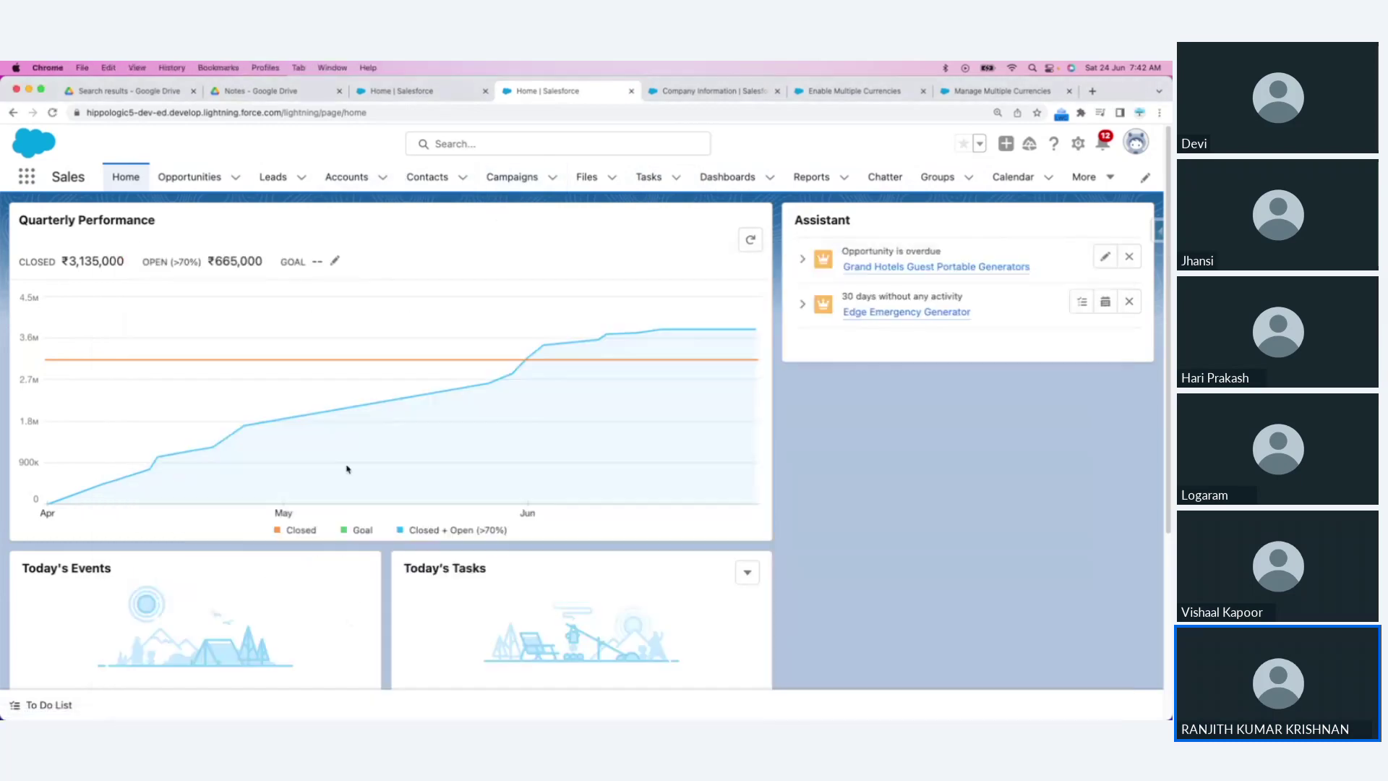
click(346, 177)
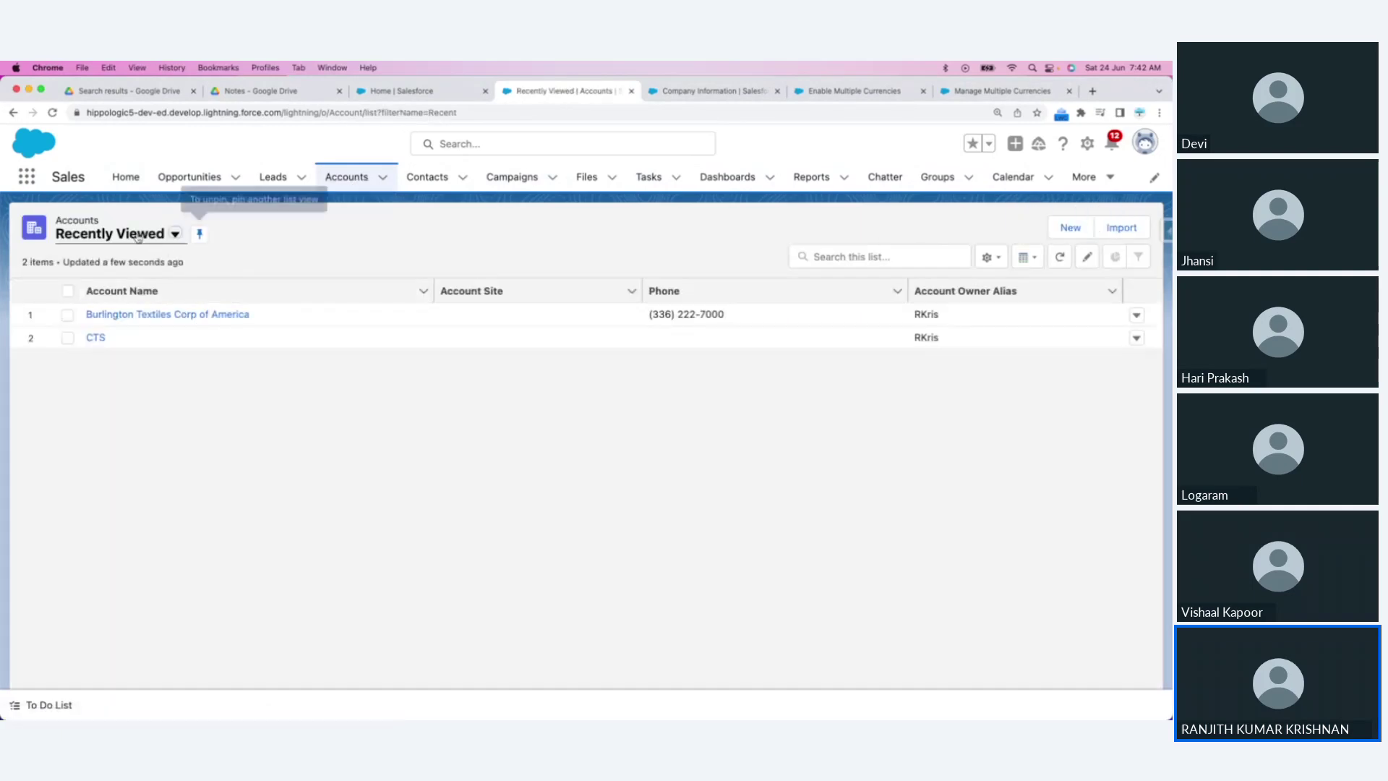
click(175, 235)
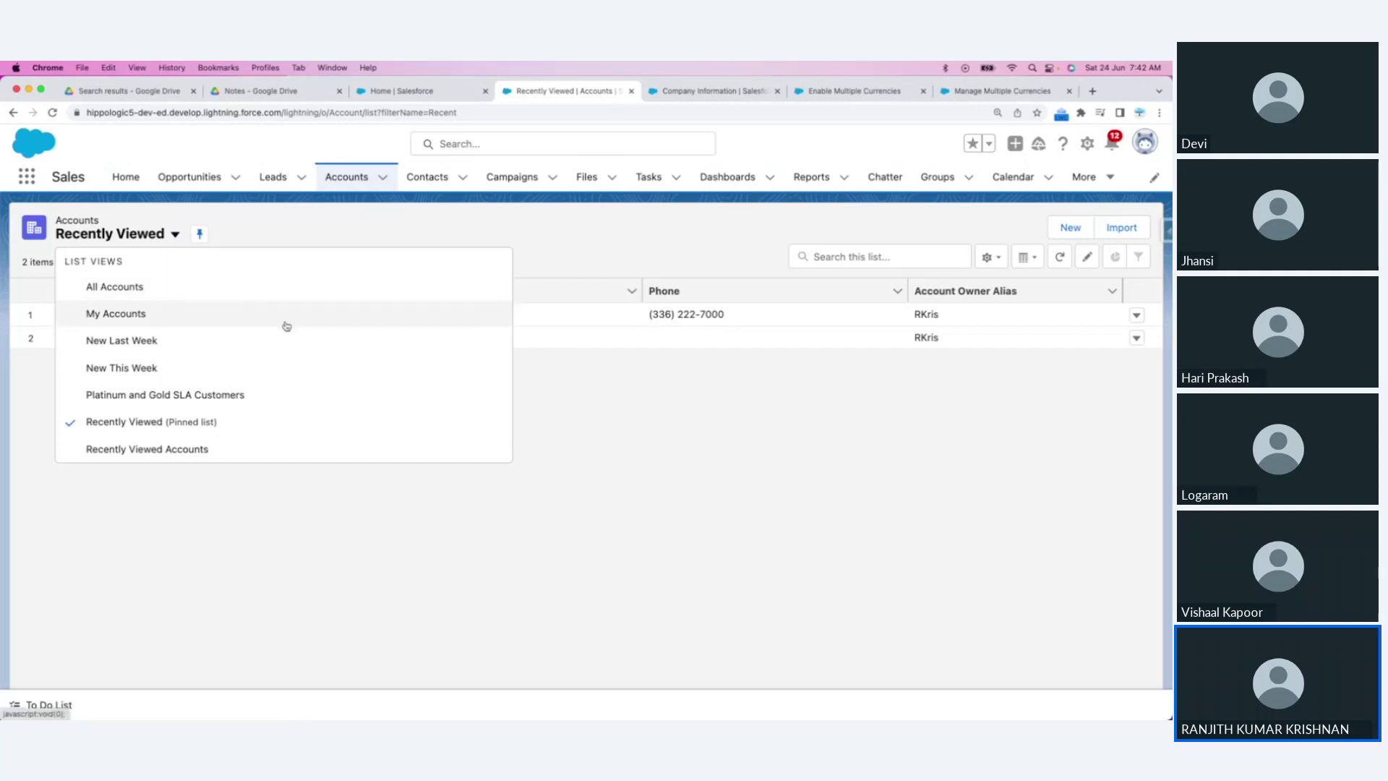
click(629, 455)
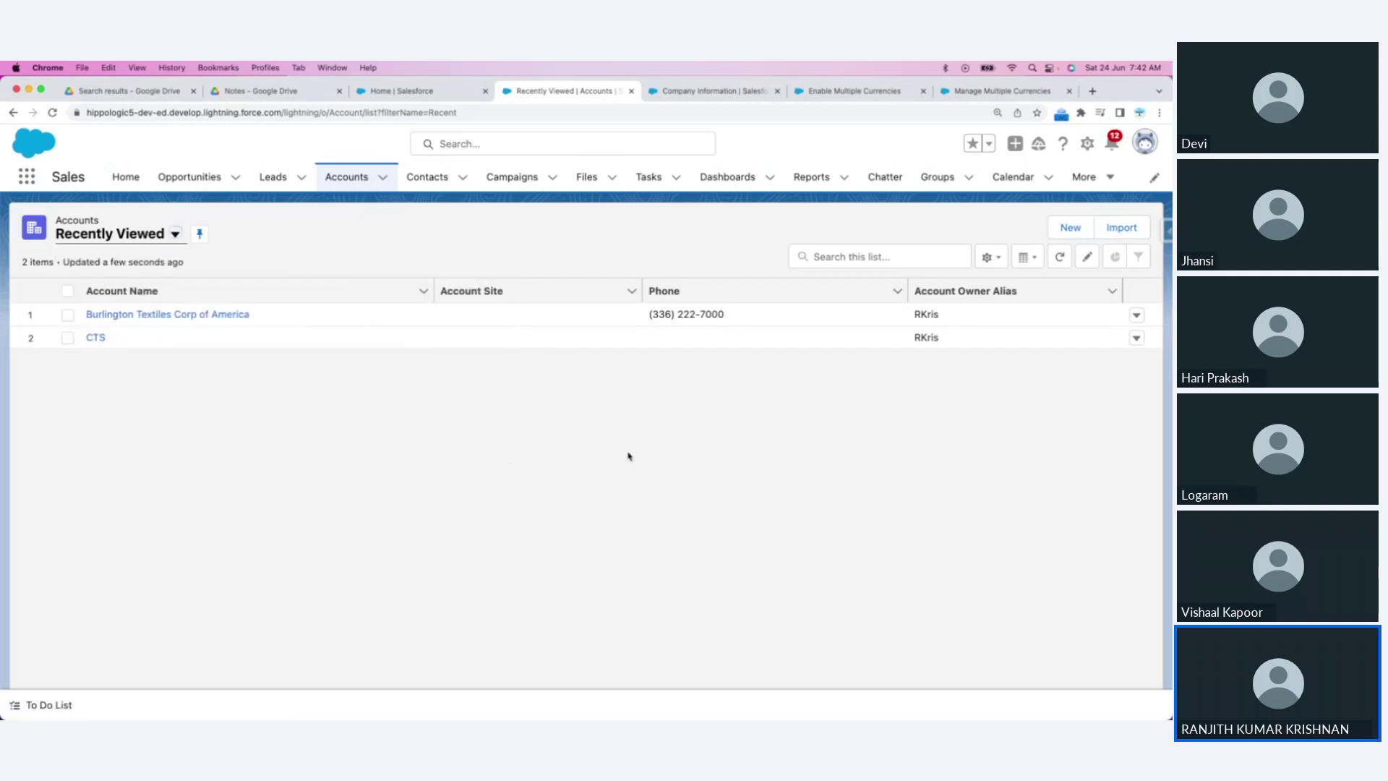
click(175, 235)
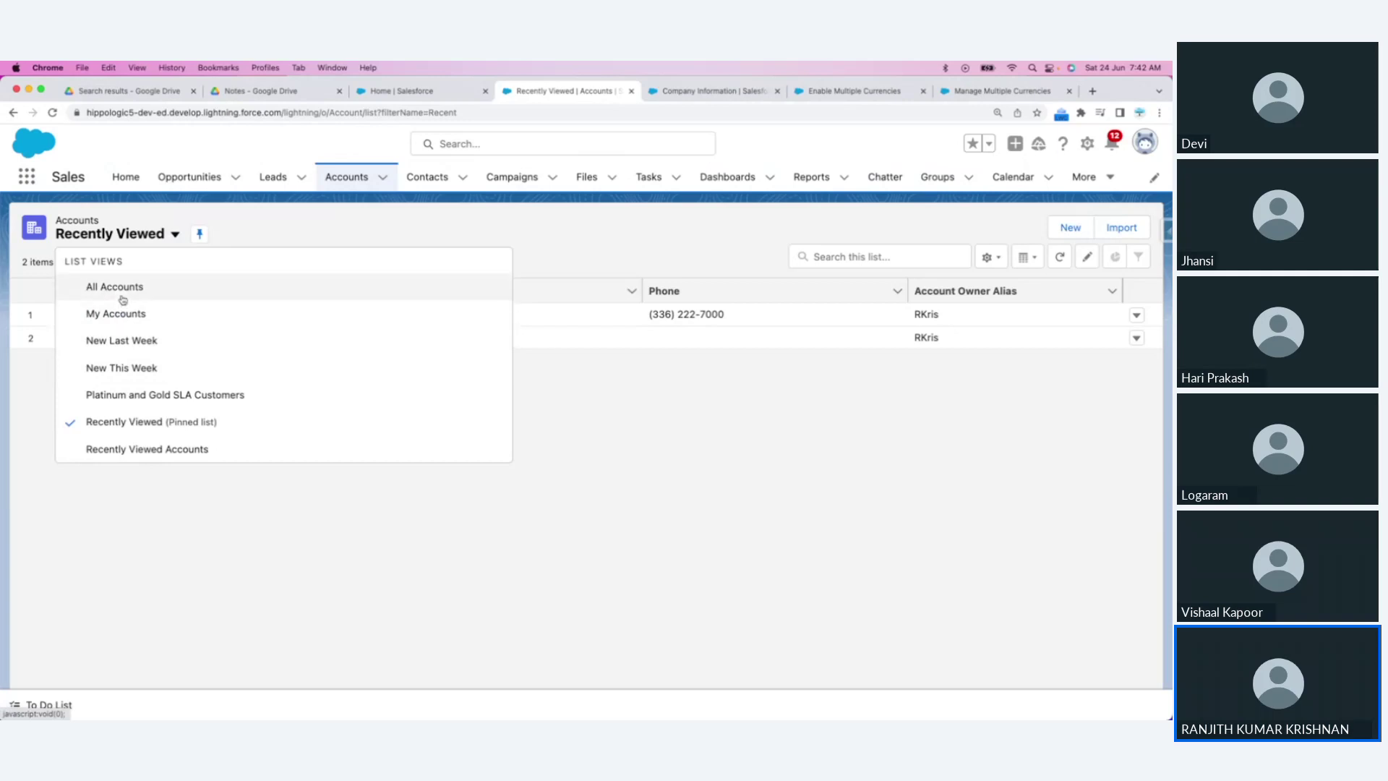
Step: Switch to Light Notepad and add "Standard" and "Custom" on separate lines below the Service note
key(super+Tab)
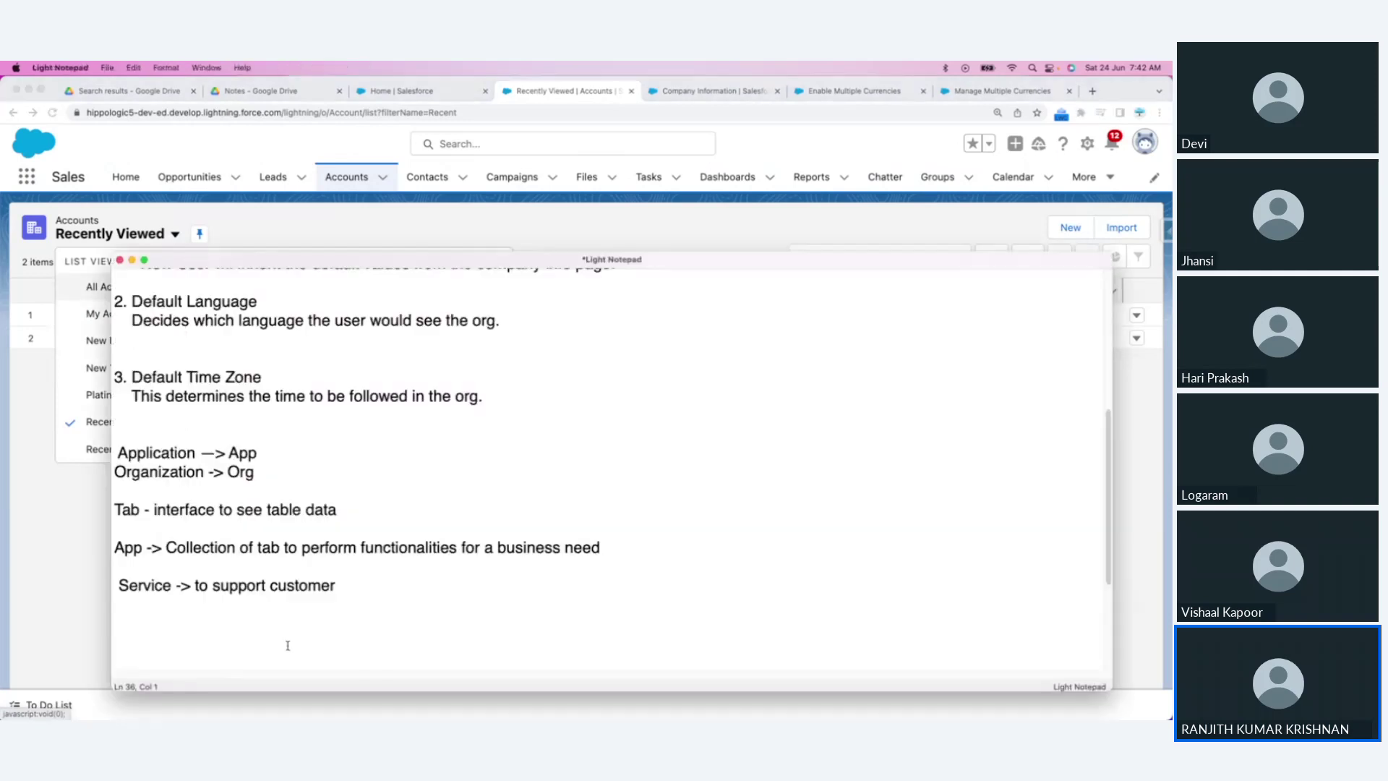
text(Standard)
key(Return)
text(Custom)
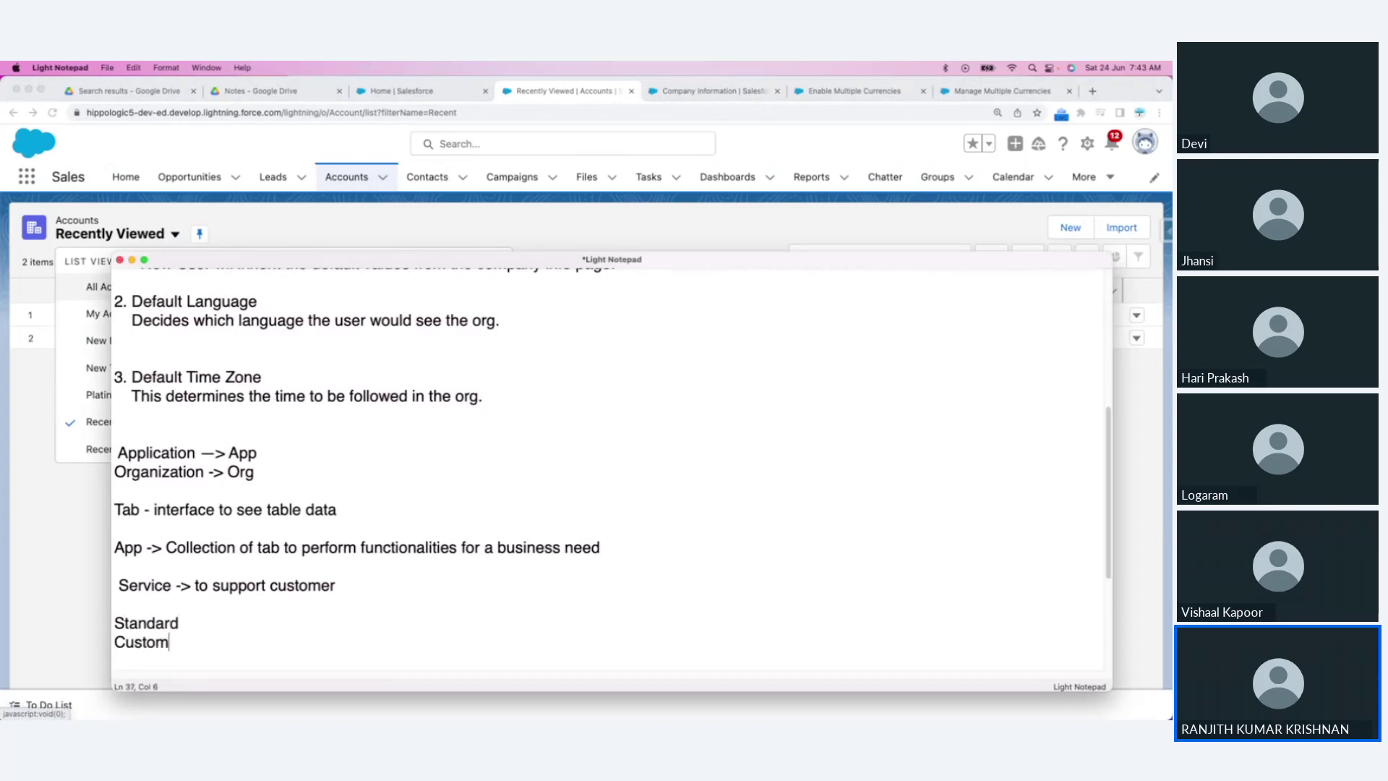
Step: Complete the Standard line in the notes with the definition ". - predefined / inbuilt"
key(Up)
key(Right)
key(Right)
key(Up)
click(179, 623)
text(. - predefined / )
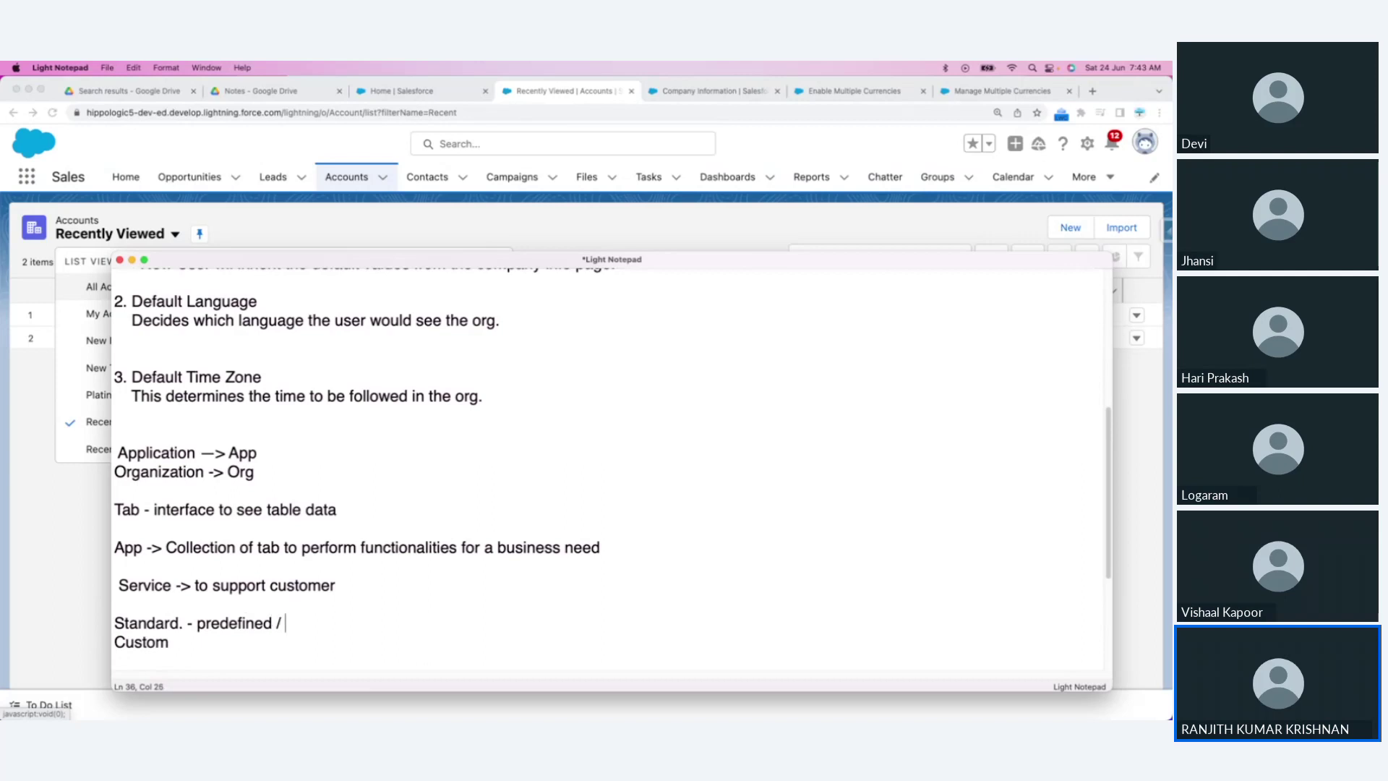
text(built by)
key(BackSpace)
key(BackSpace)
key(BackSpace)
key(BackSpace)
key(BackSpace)
key(BackSpace)
key(Left)
key(Left)
text(in)
Step: Complete the Custom line with ". - We create", add blank lines below it and tighten the spacing before its dash
key(Down)
text(.    )
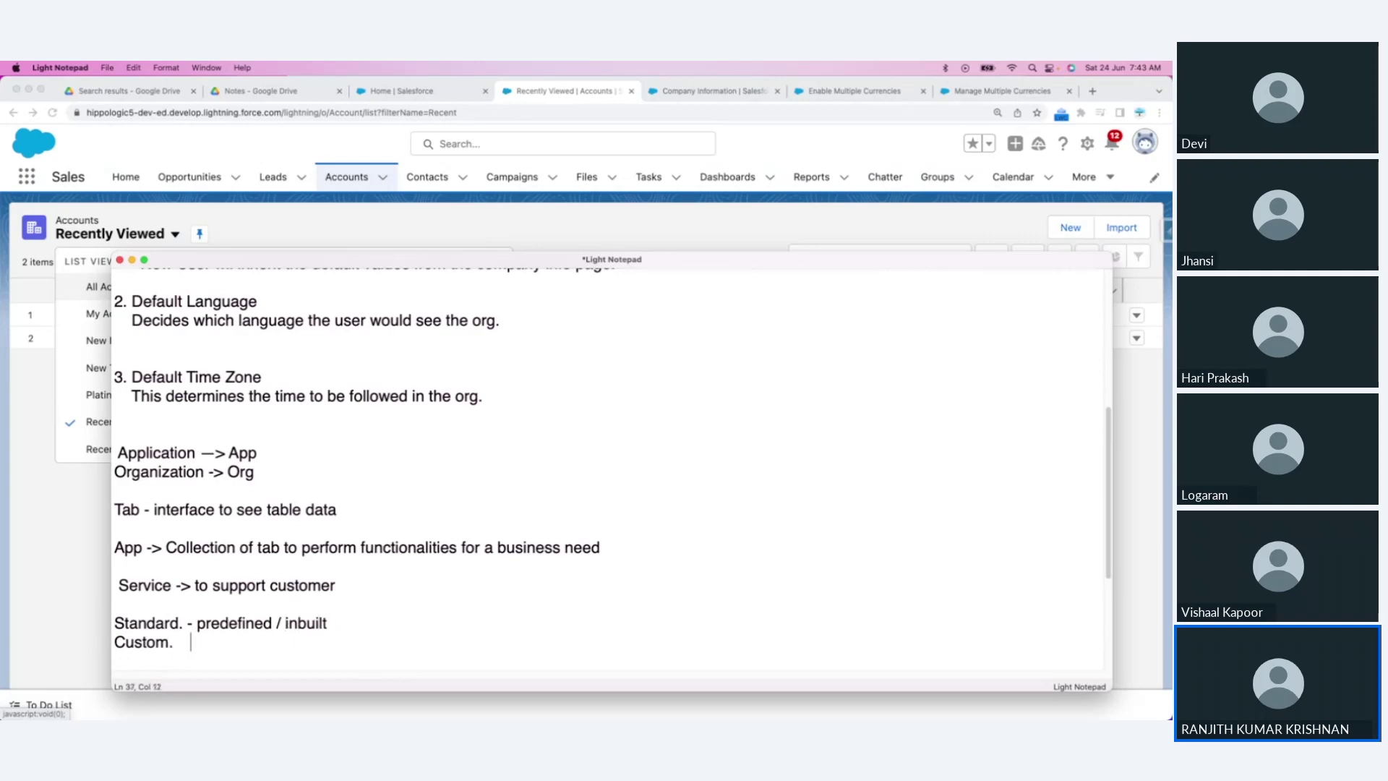
text(- We create)
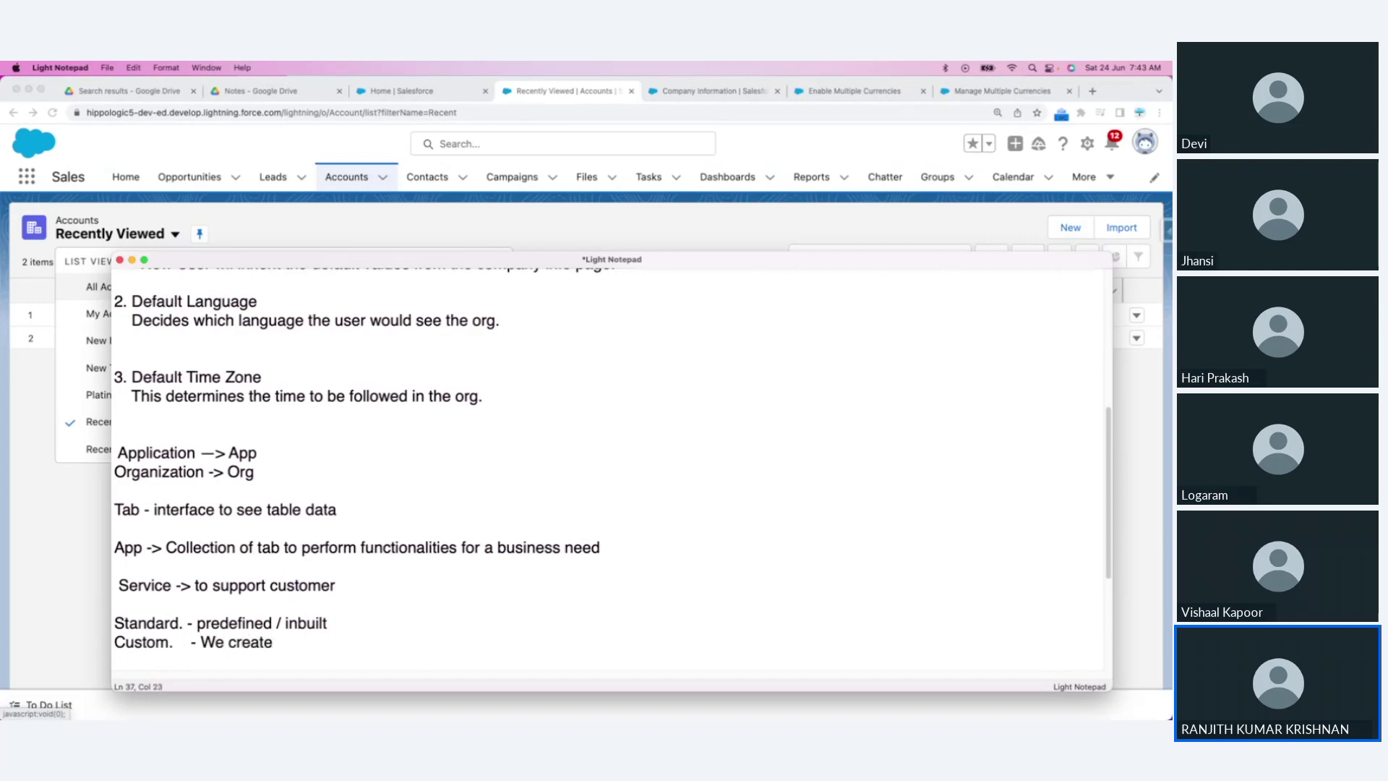
key(Return)
key(Return)
key(Return)
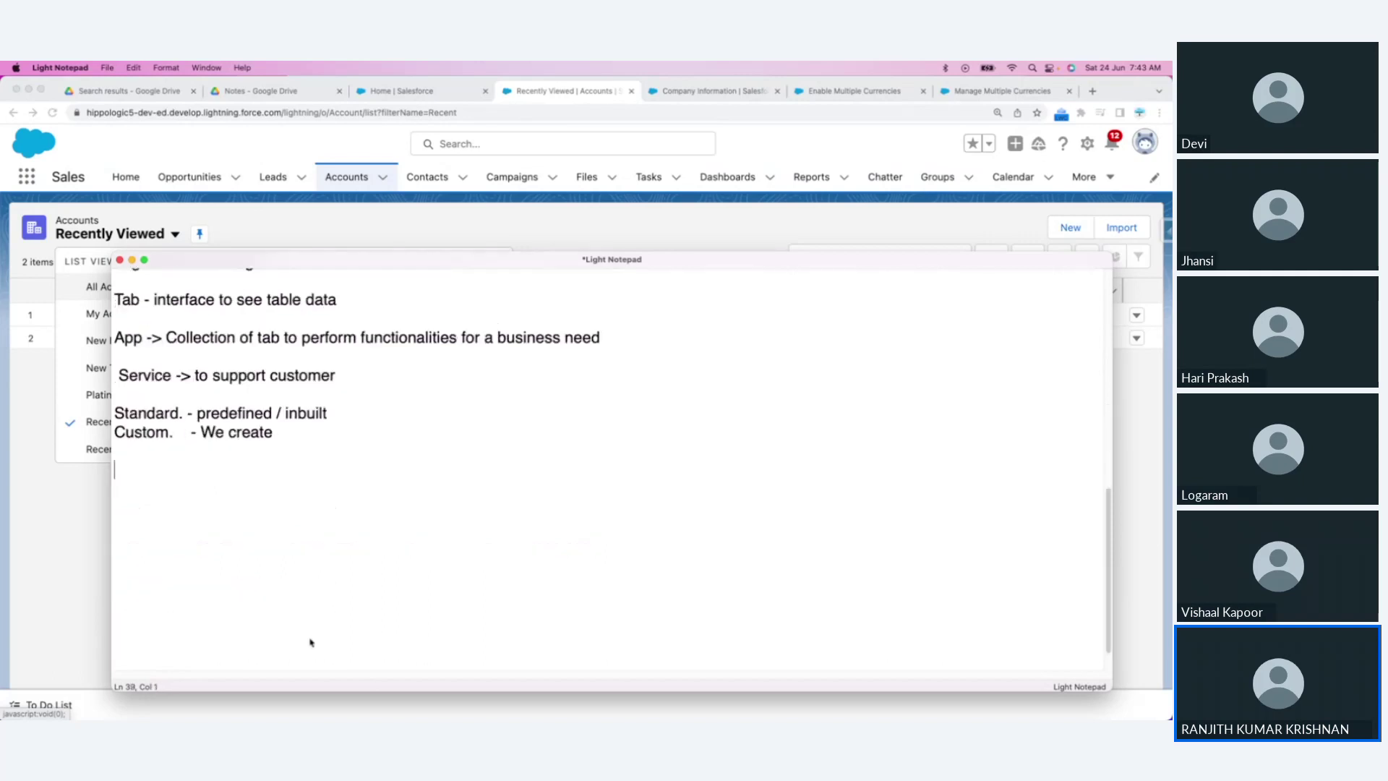
click(191, 432)
key(BackSpace)
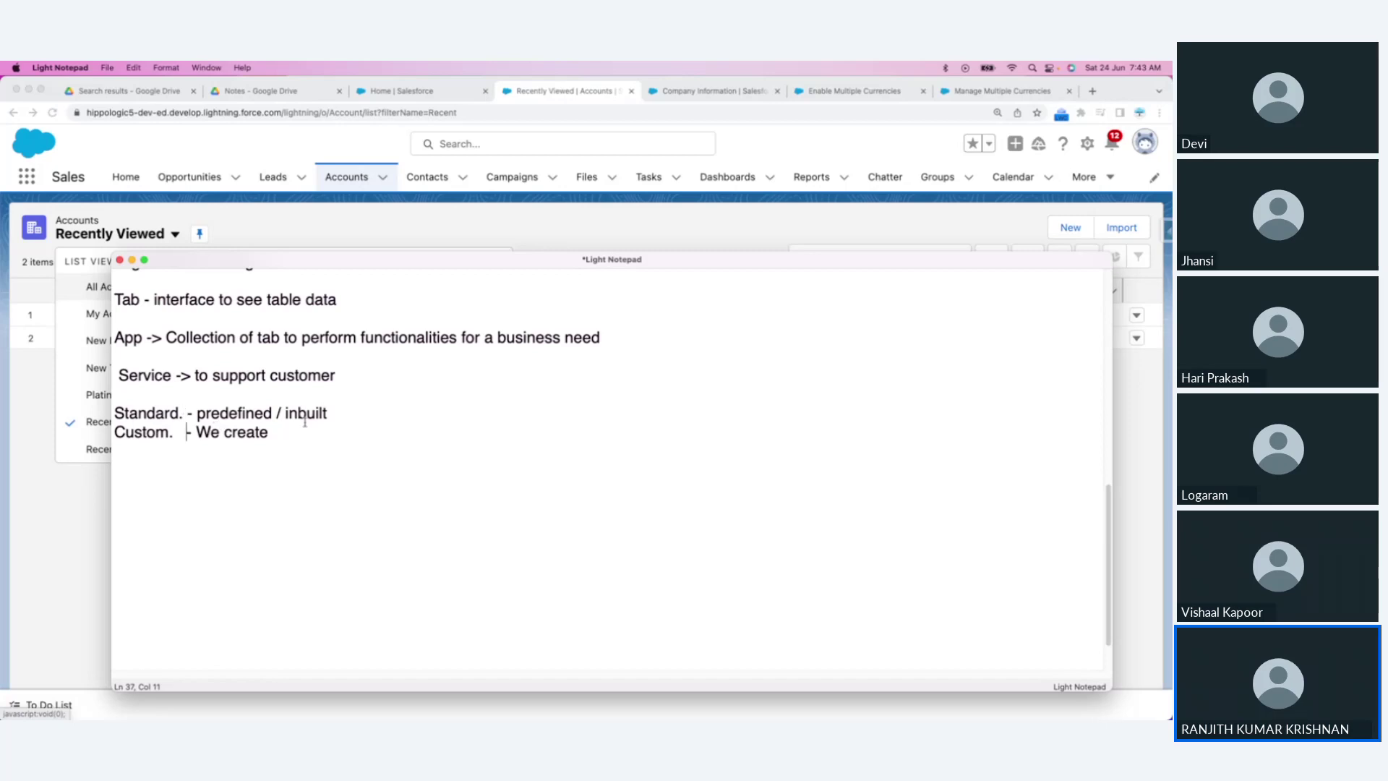
key(super+Tab)
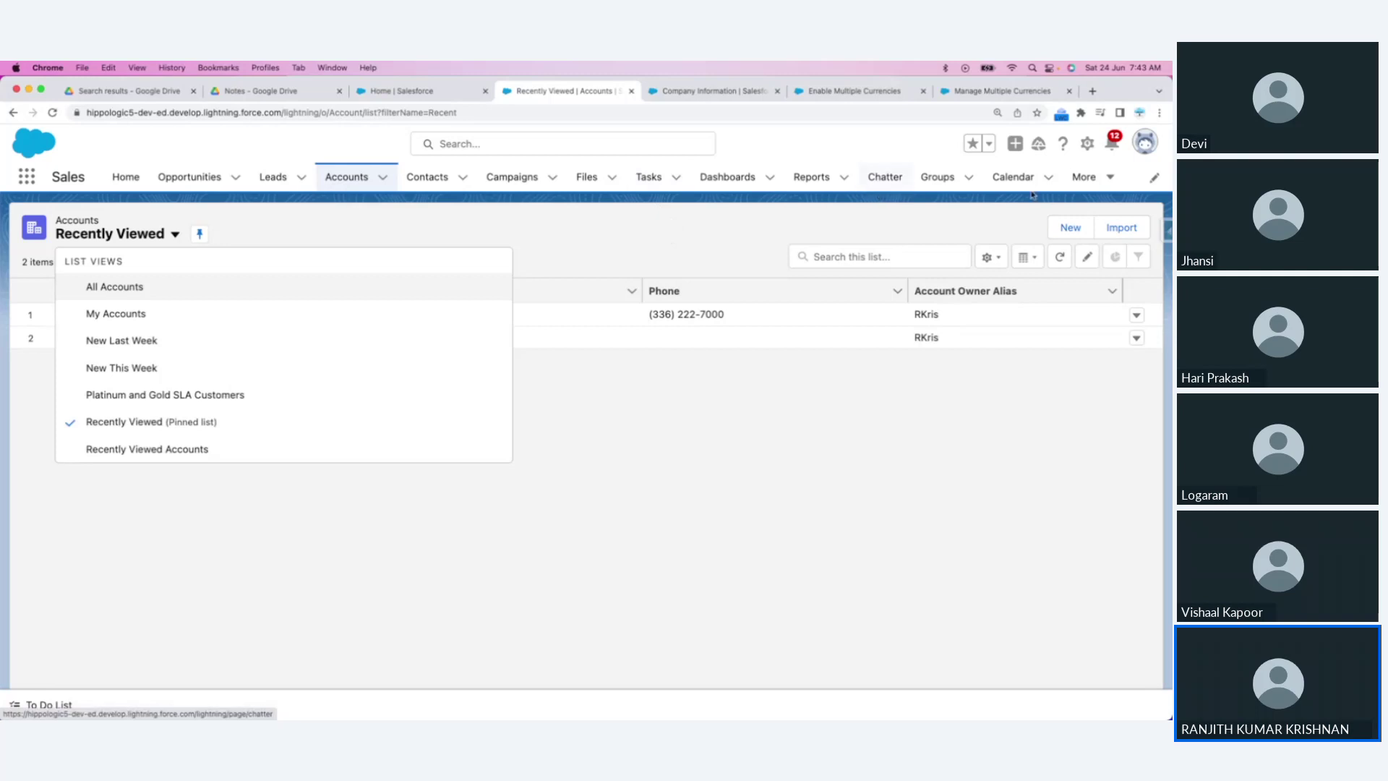
key(super+Tab)
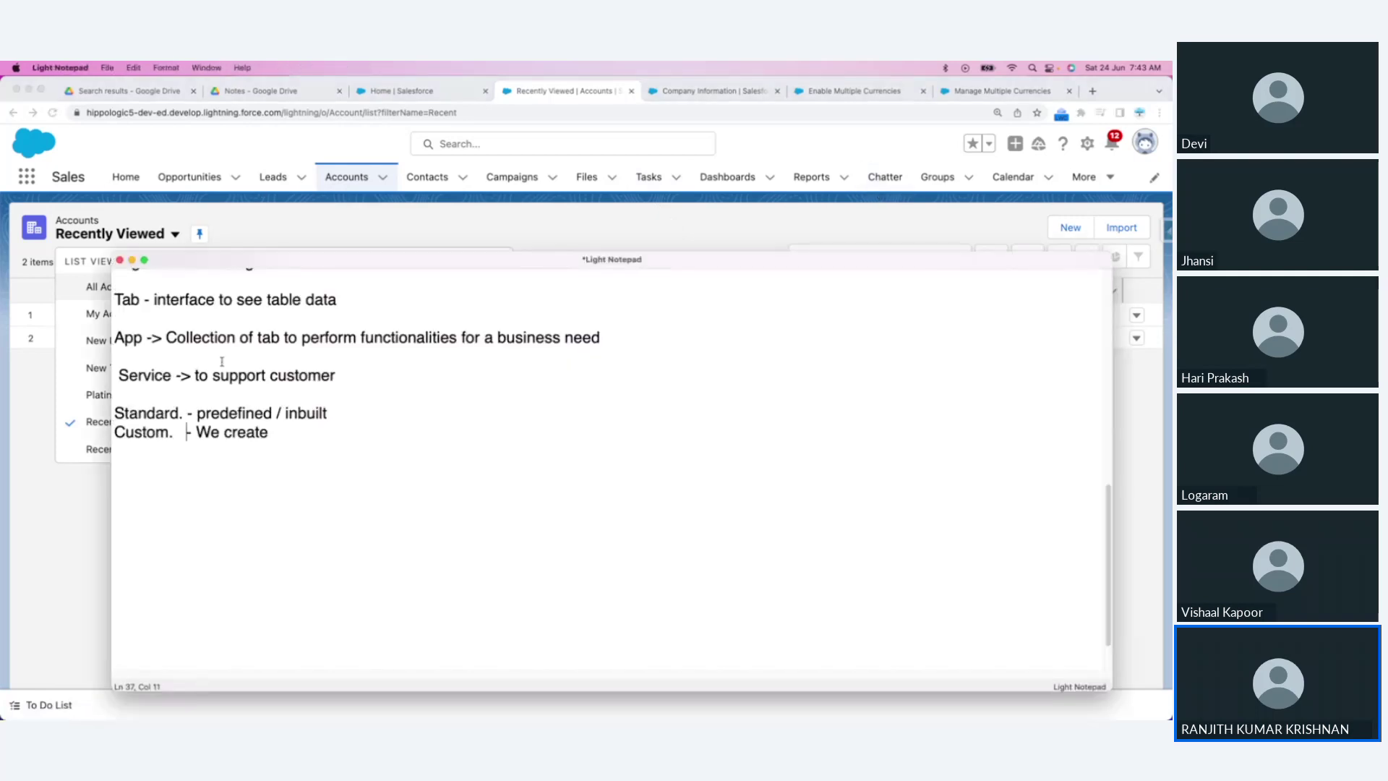
key(super+Tab)
key(super+Tab)
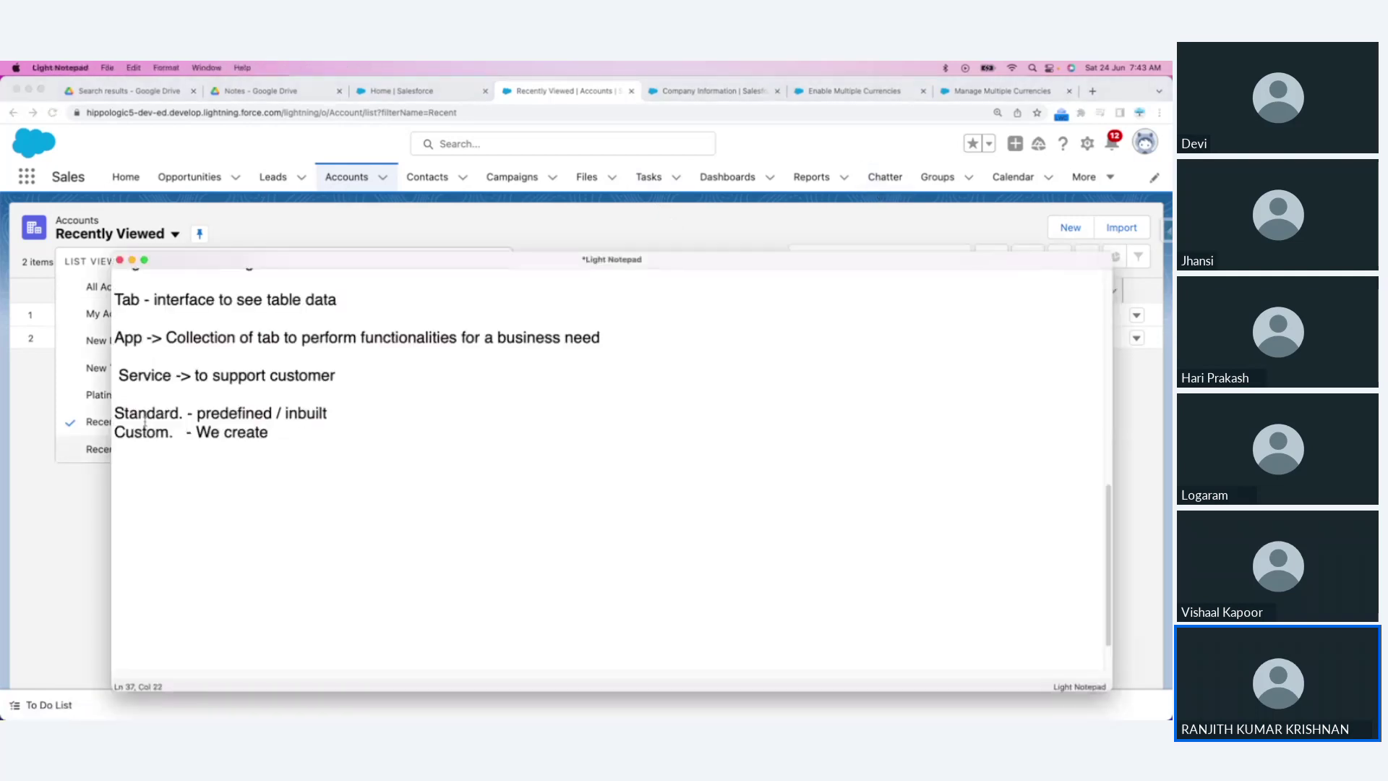
Step: Add "Sales" and "Service" on separate lines below the Custom definition, under the heading "Standard App"
key(Return)
key(Return)
text(Sales)
key(Return)
text(Service)
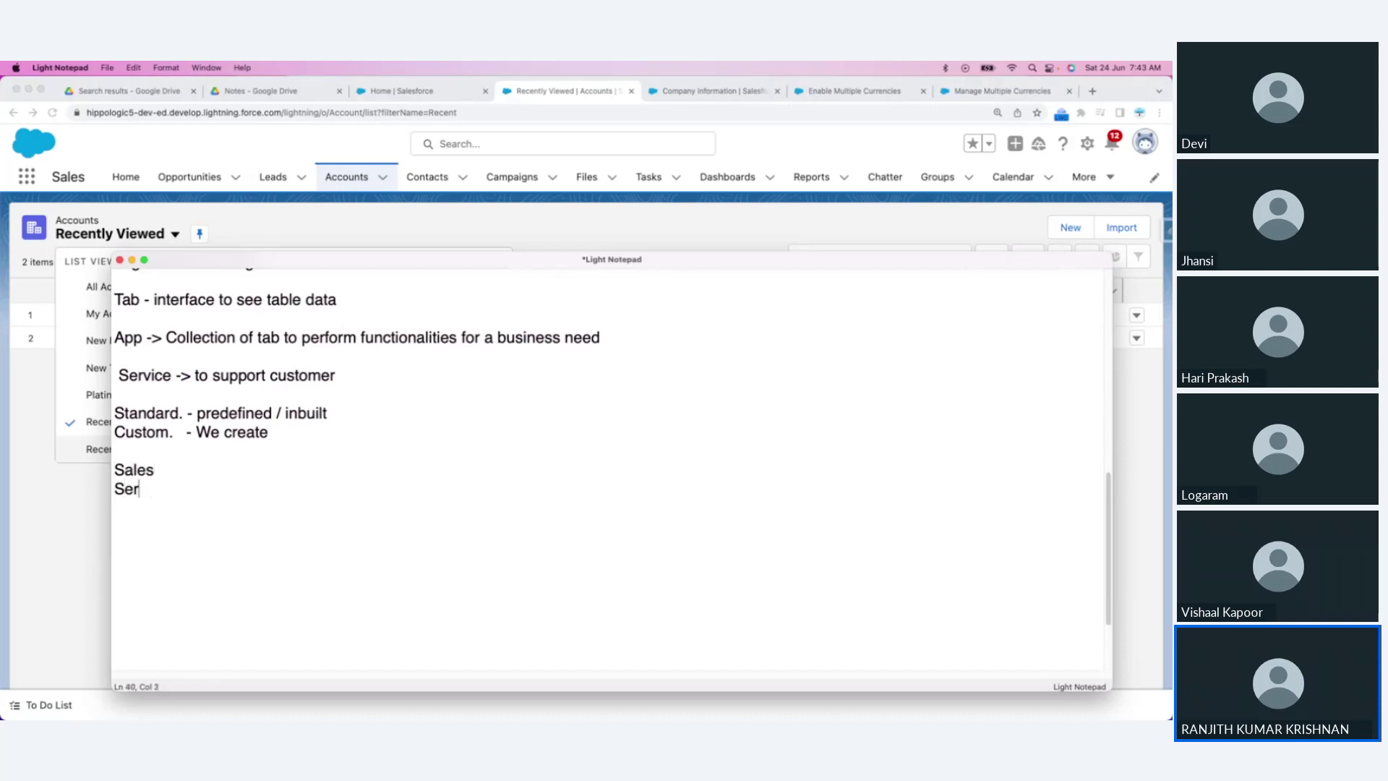
key(Up)
key(Up)
key(Return)
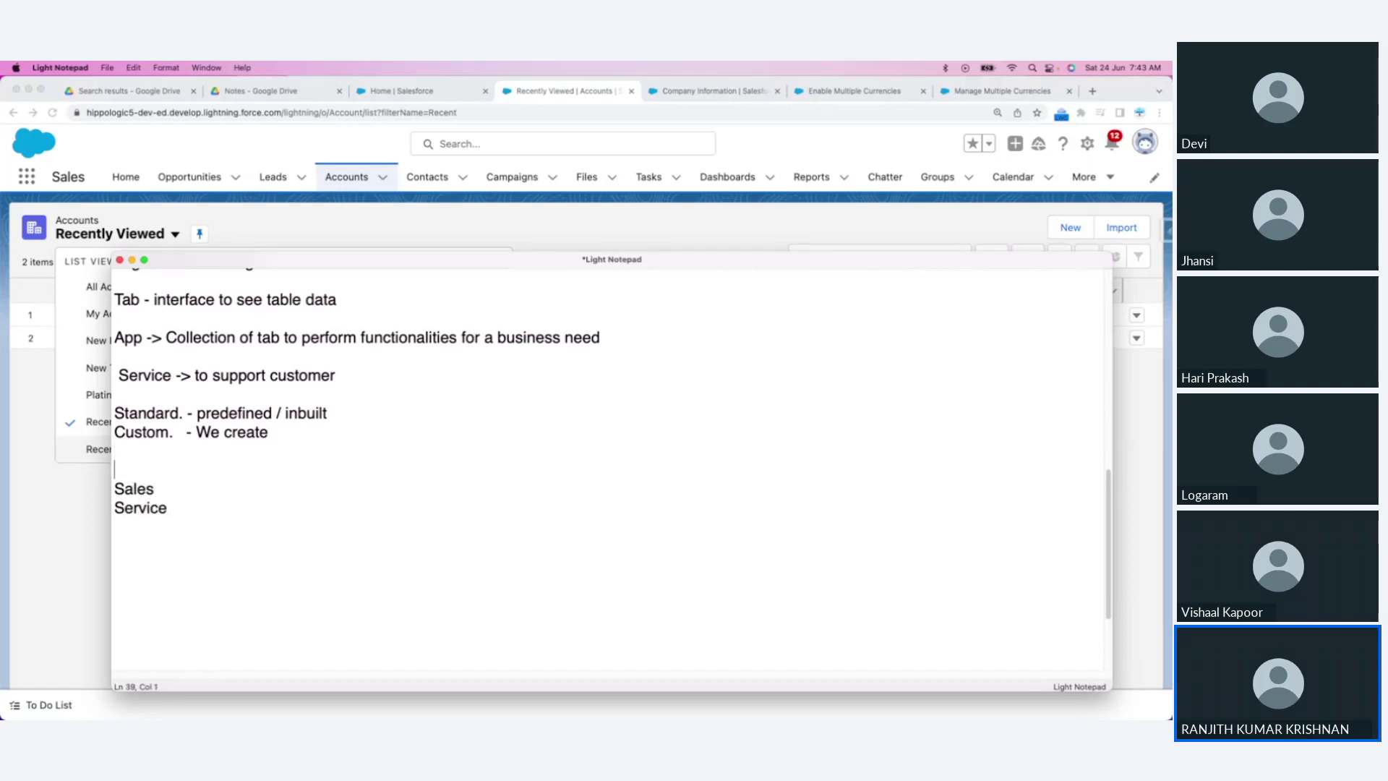
text(Standard App)
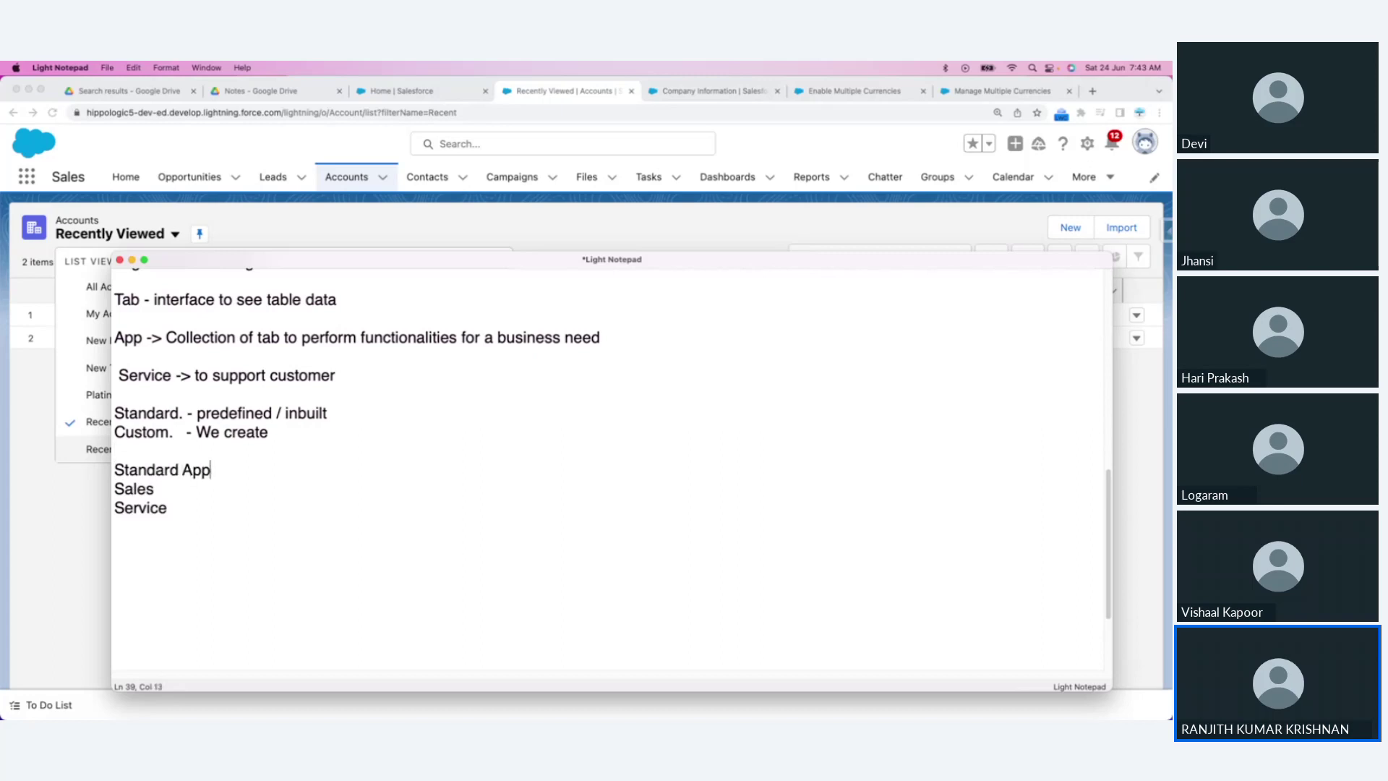
Step: Add "Accounts" and "Contacts" at the end of the notes under the heading "Custom Tab", underlined with a row of equals signs
key(super+Down)
key(Return)
key(Return)
text(Accounts Contacts)
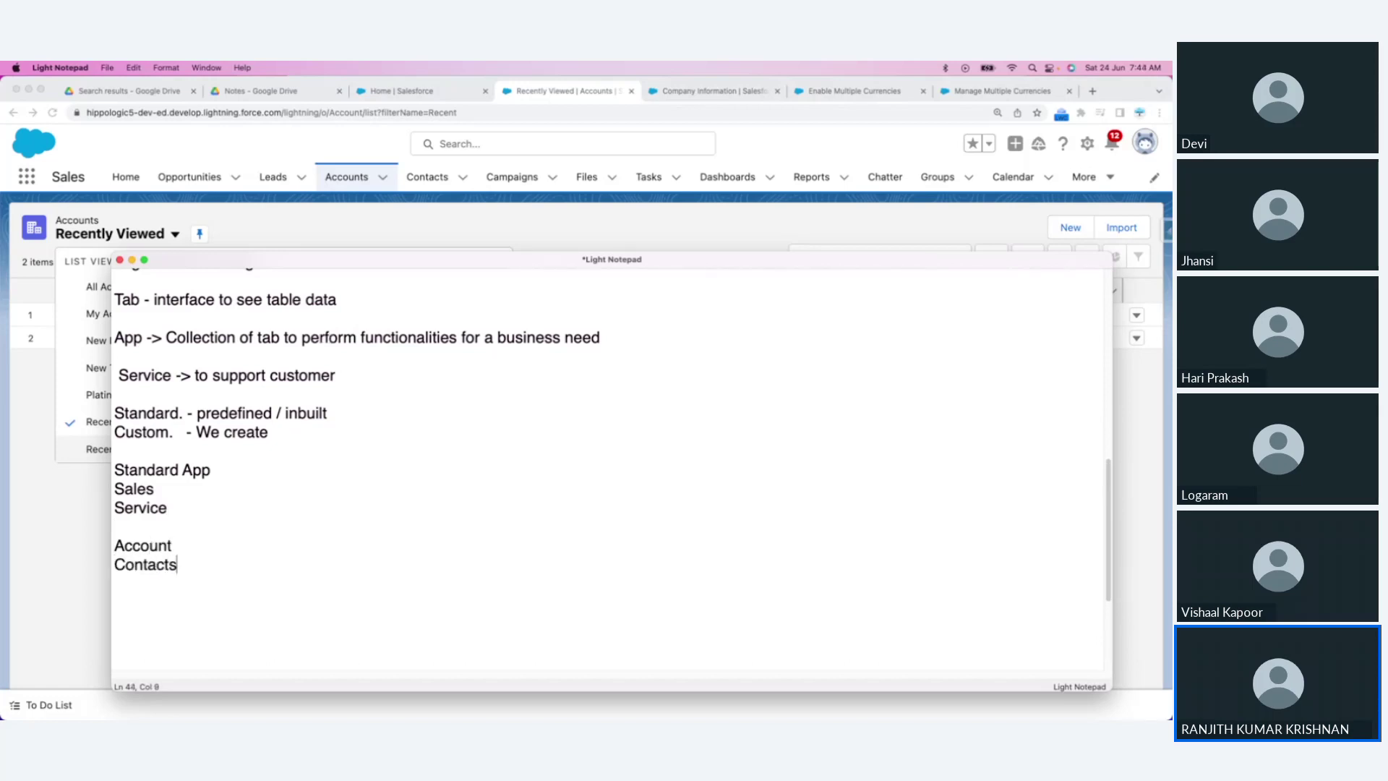
key(Up)
text(s)
key(Return)
text(Custom )
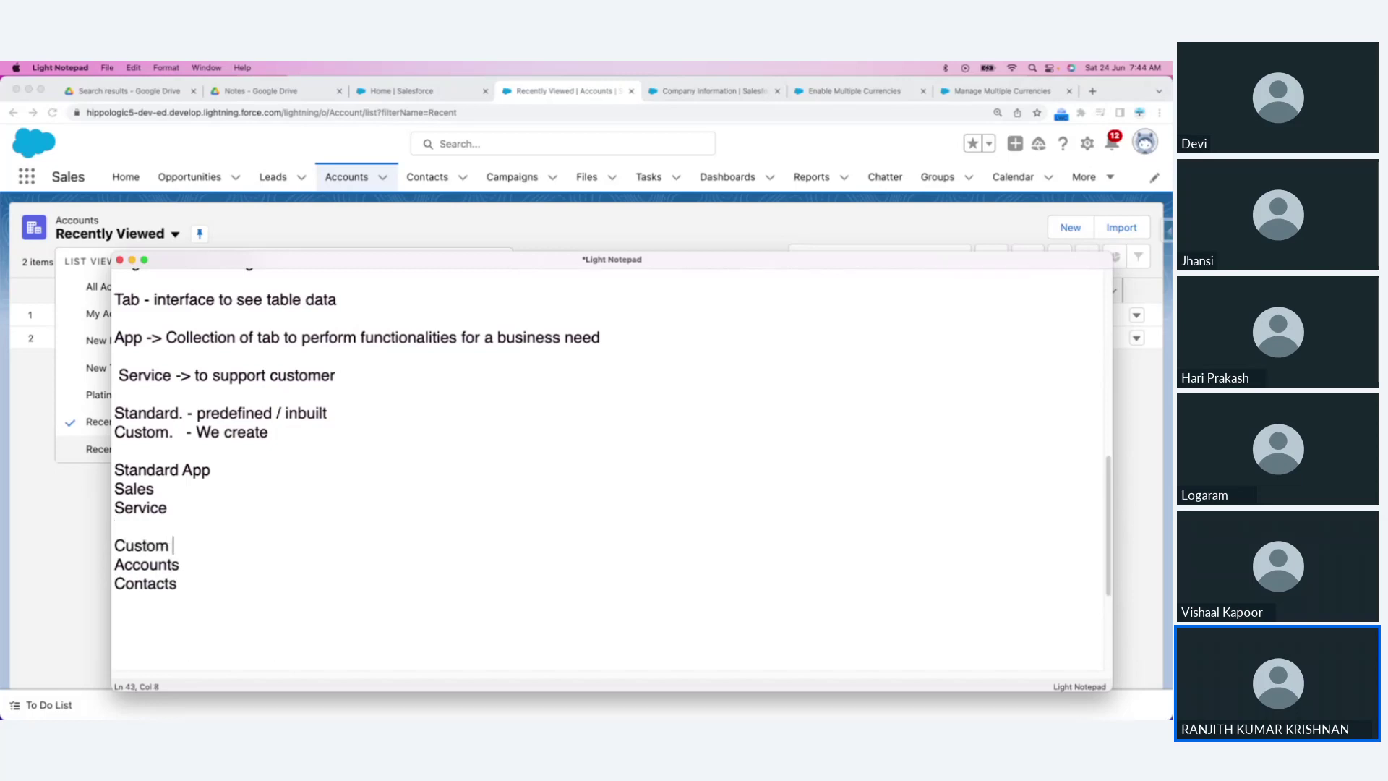
text(Tab)
key(Return)
text(=)
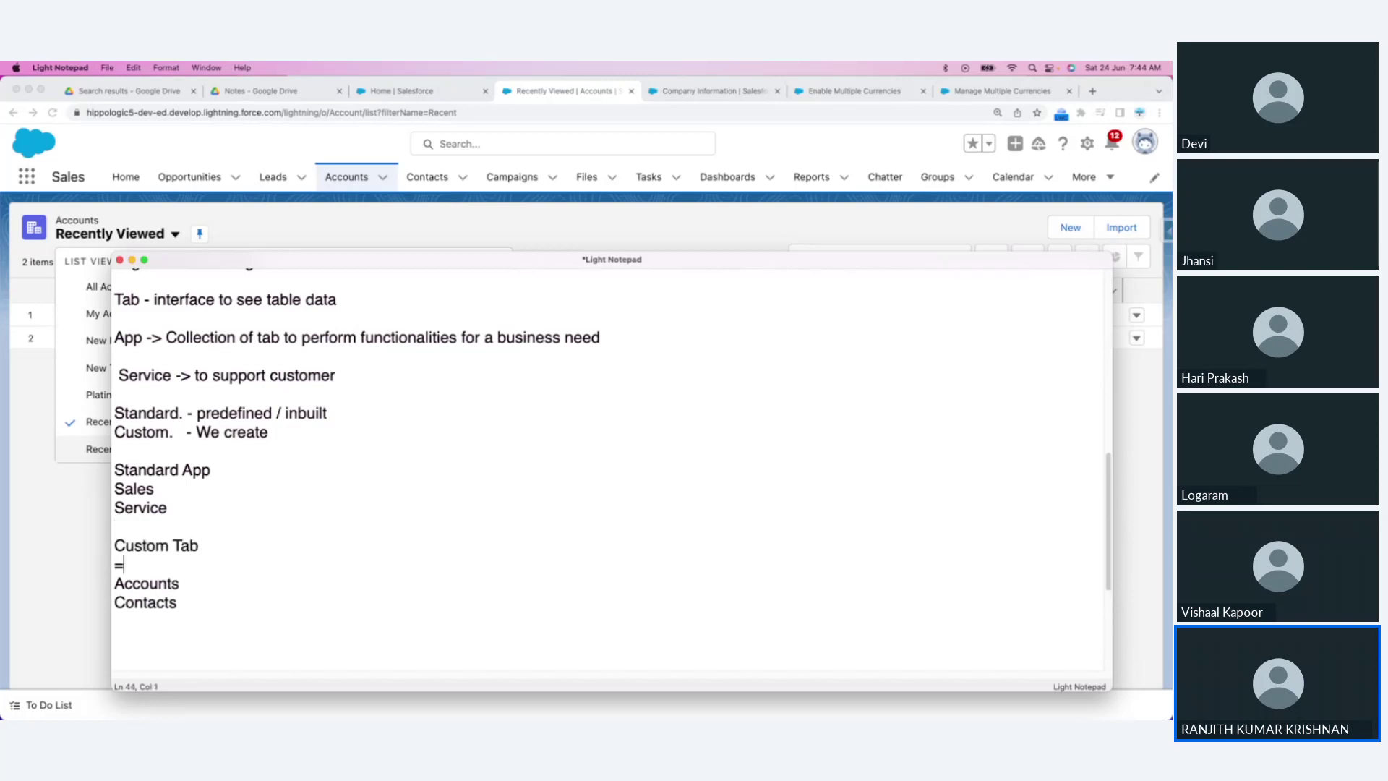
text(========)
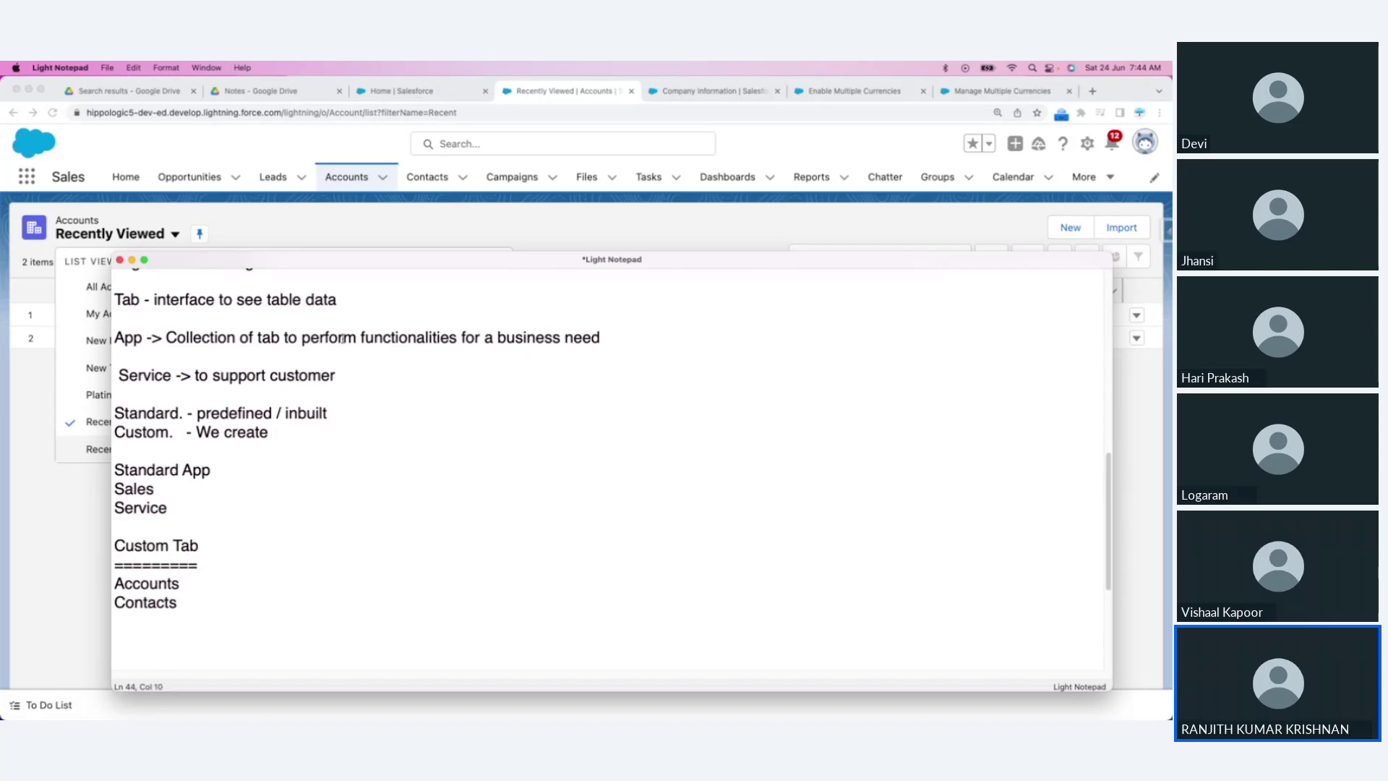
Step: Underline the Standard App heading with a row of equals signs and highlight the heading
click(216, 472)
key(Return)
text(==========)
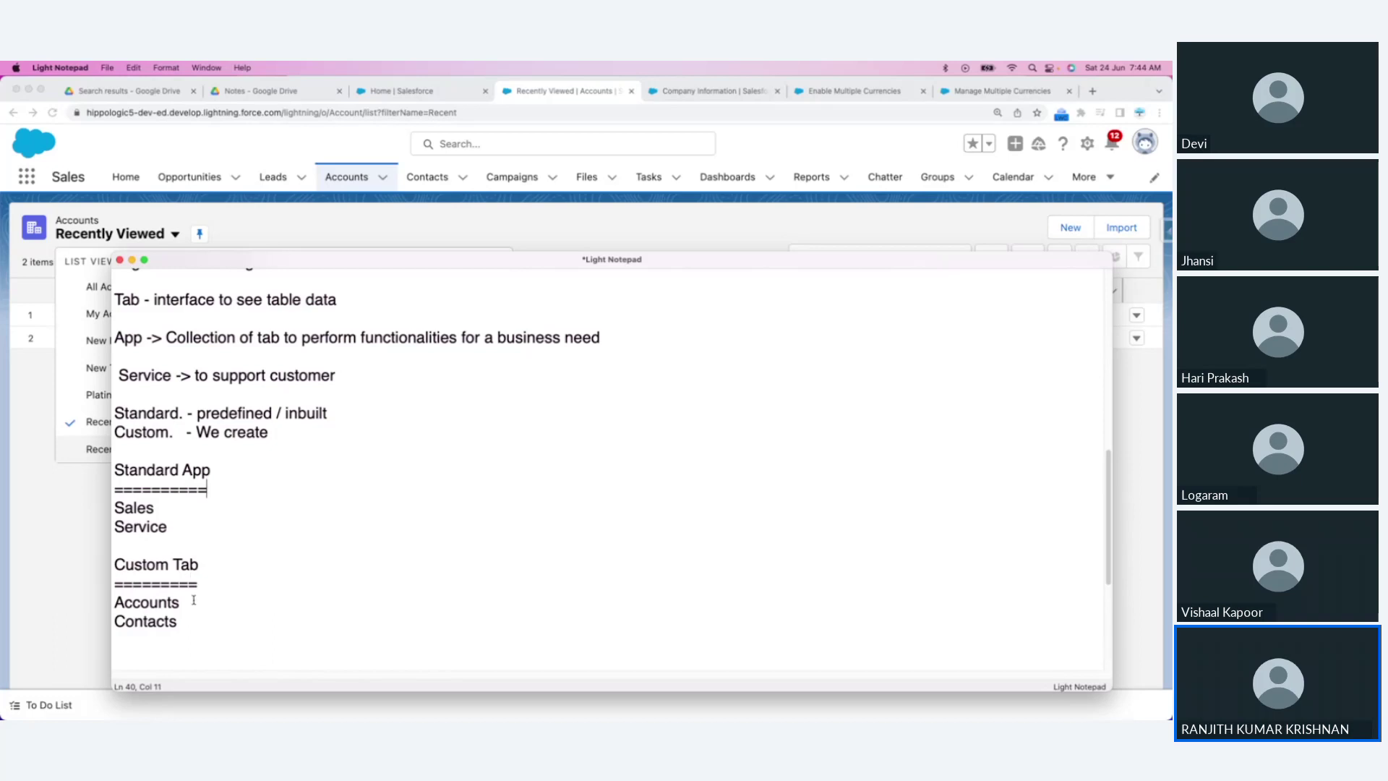
drag(212, 470, 114, 470)
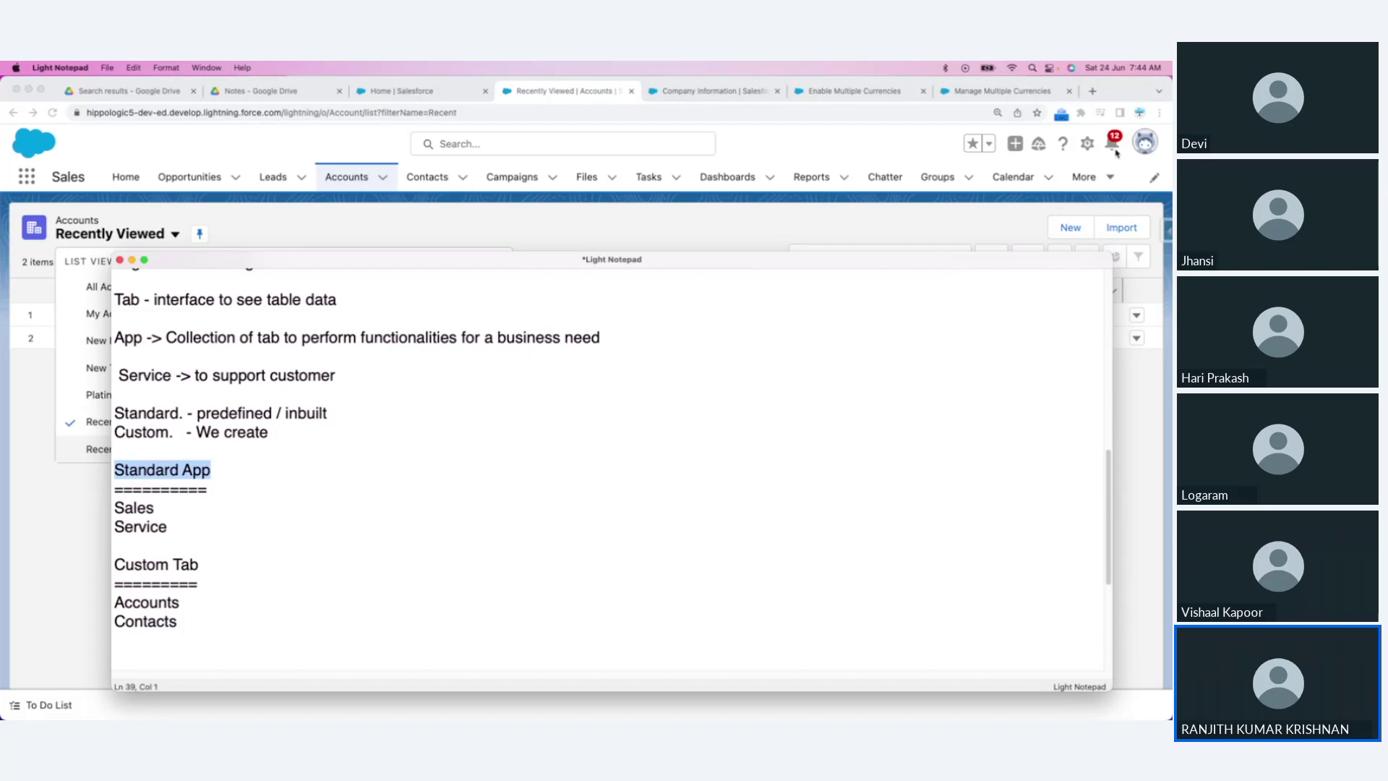
click(217, 567)
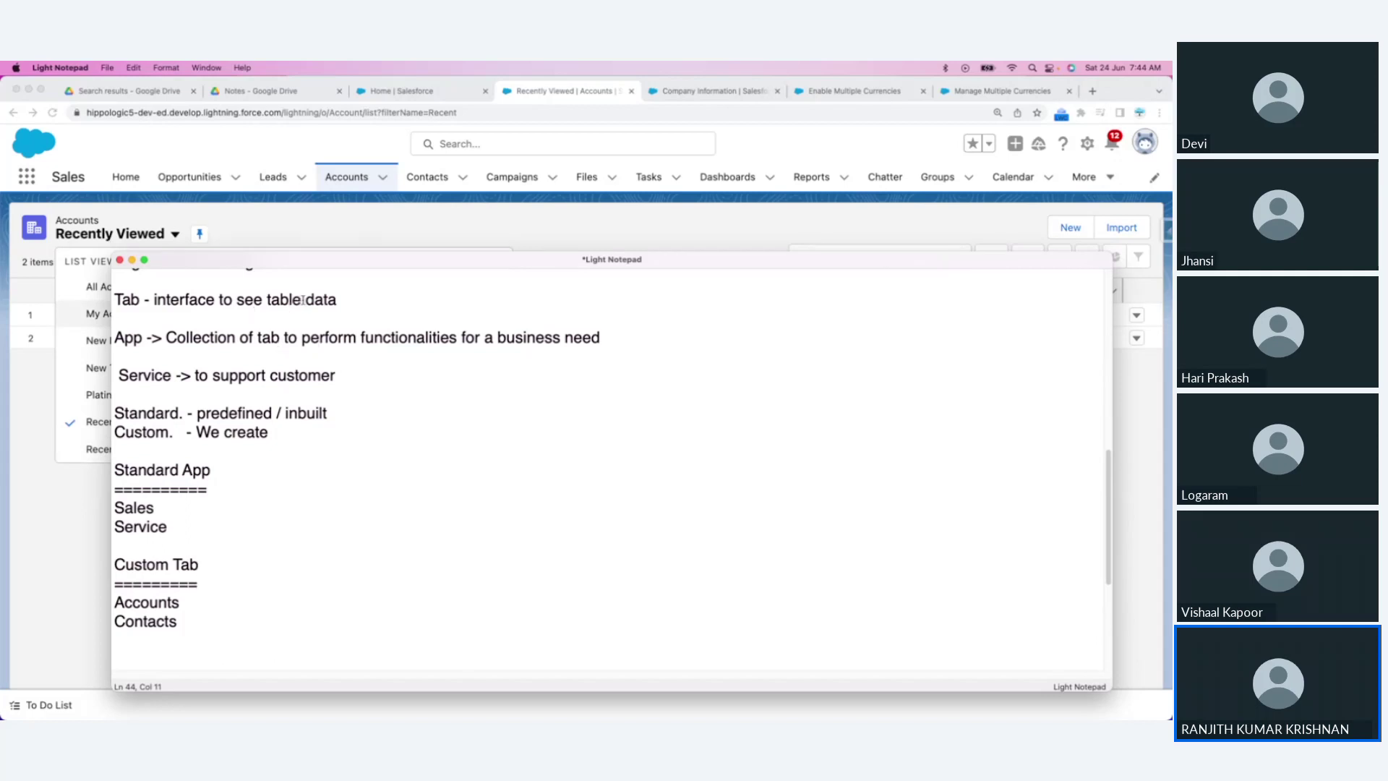
Step: Highlight part of the word "table" in the Tab definition, view the recent accounts list in Chrome, and return to Light Notepad
drag(302, 299, 278, 299)
key(super+Tab)
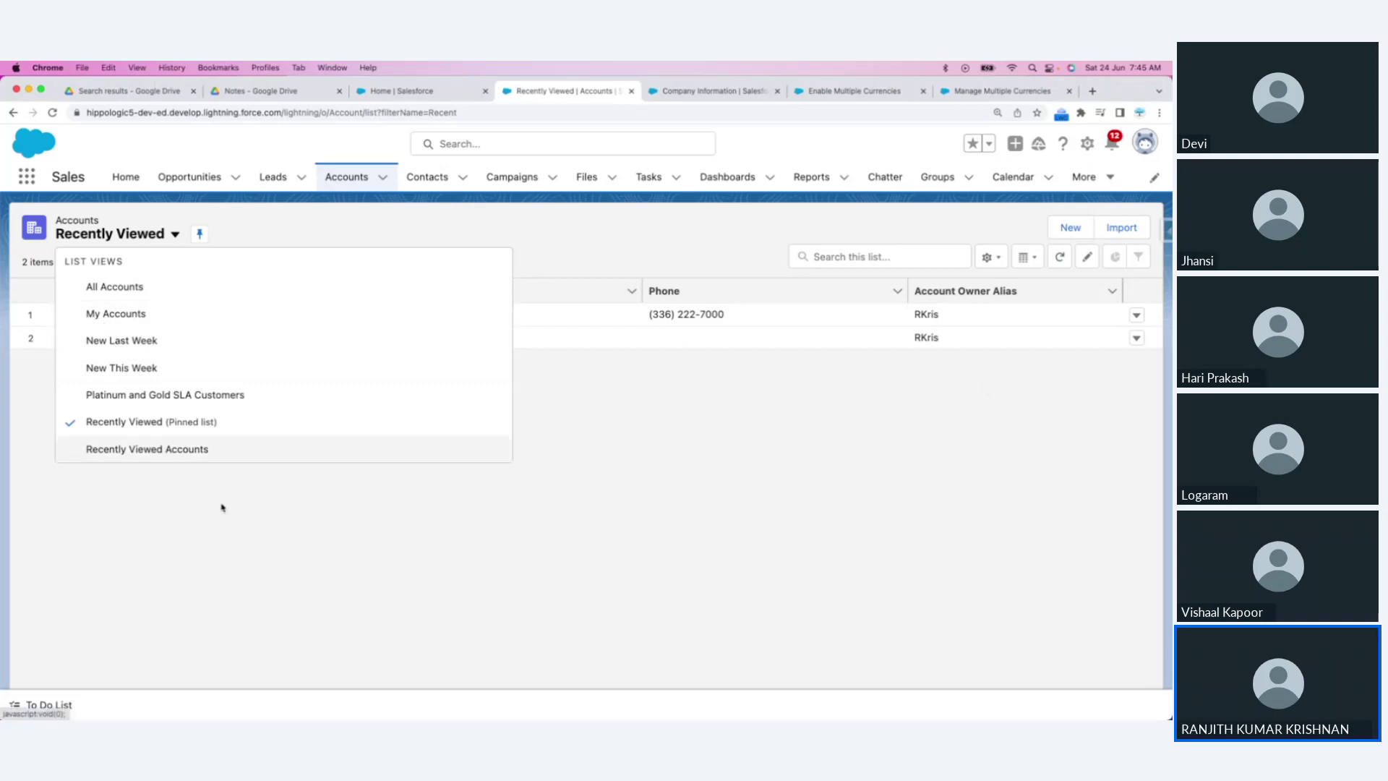
click(236, 530)
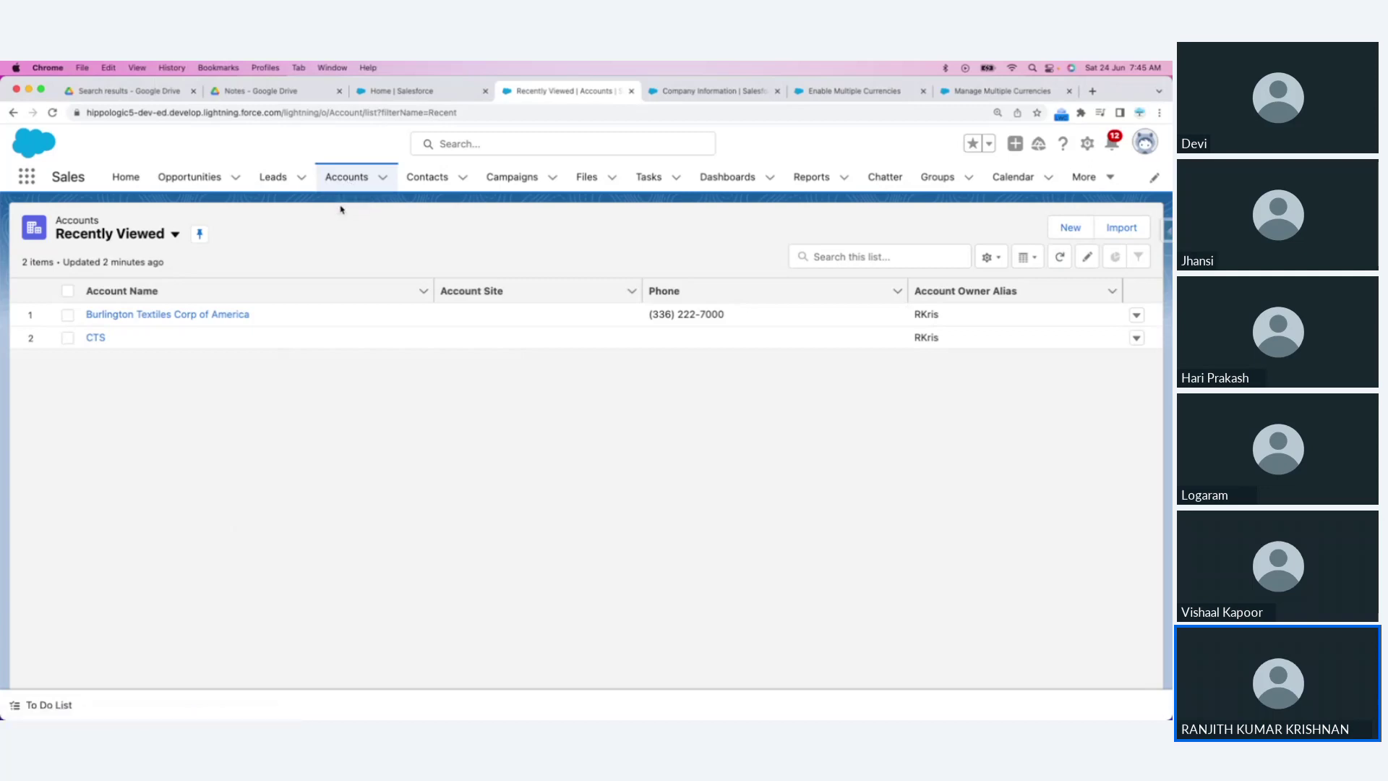
key(super+Tab)
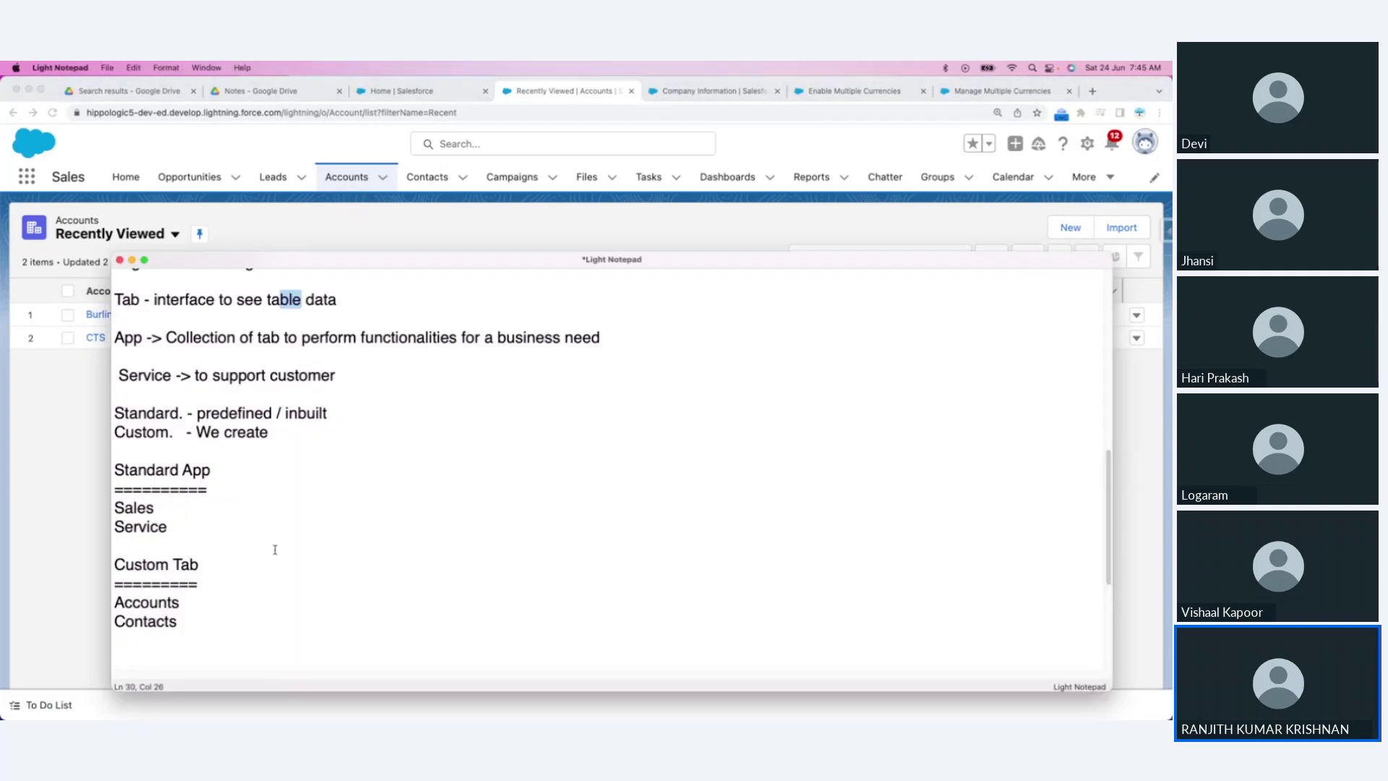
Step: Move the notes window slightly higher and start a new line reading "Account -" below the Contacts entry
drag(416, 269, 427, 237)
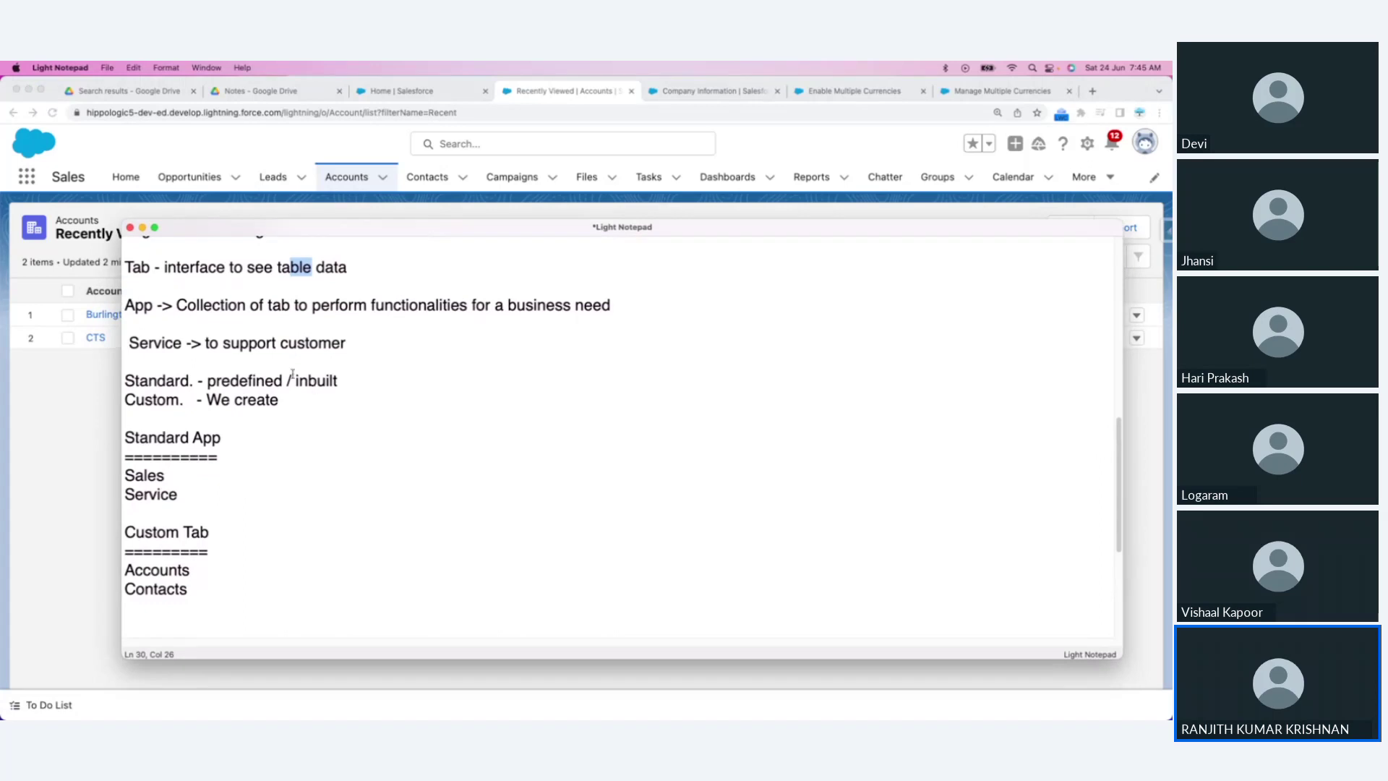
click(231, 599)
text(Accouyn)
key(BackSpace)
key(BackSpace)
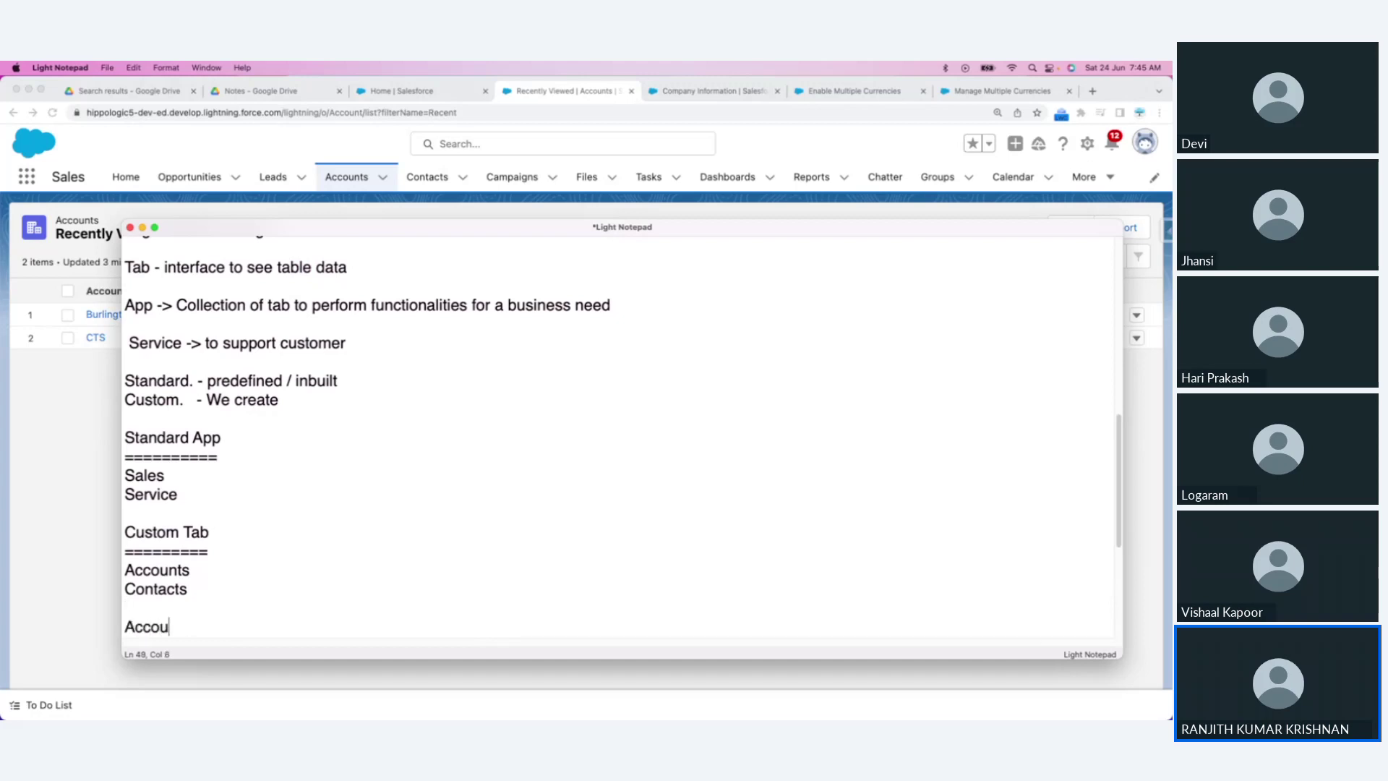
key(BackSpace)
key(BackSpace)
key(BackSpace)
key(BackSpace)
key(BackSpace)
text(Account -)
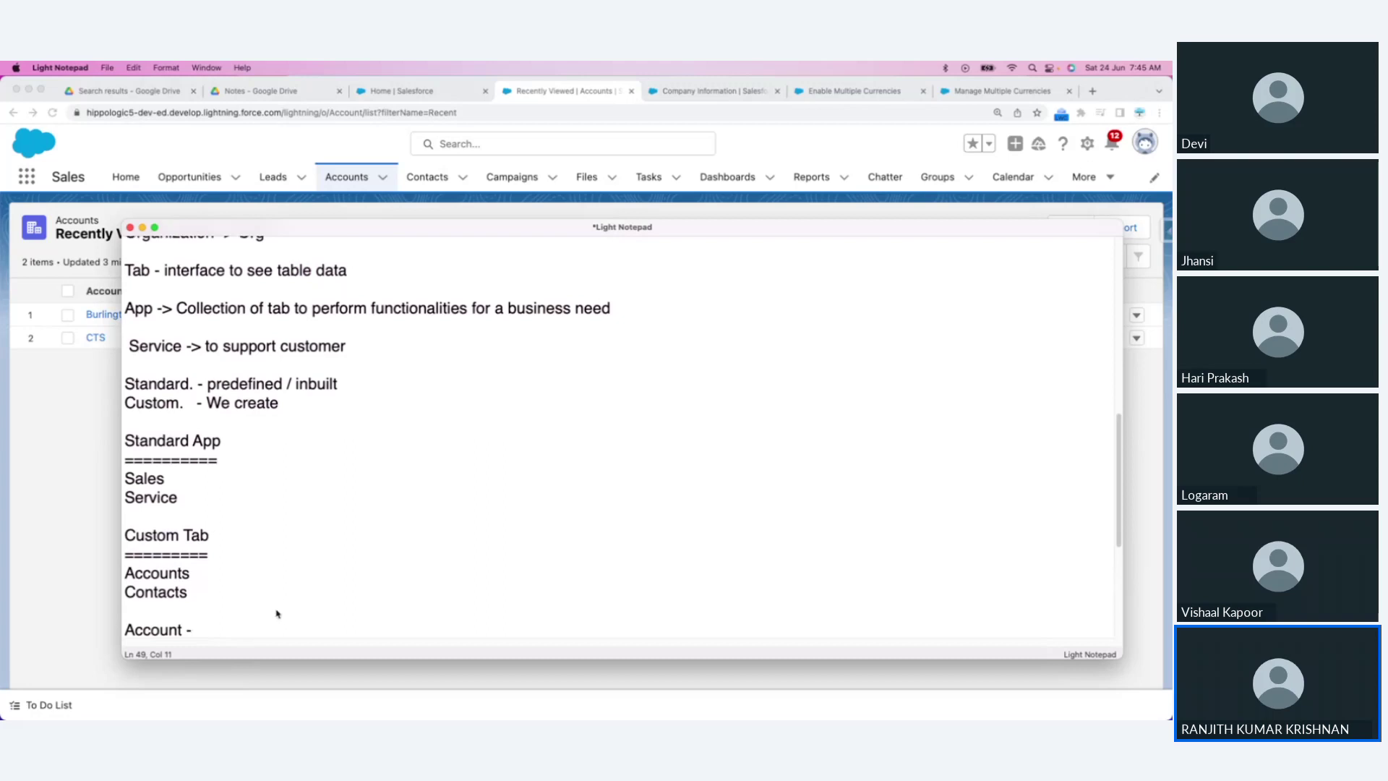
Step: Insert the line "Table is referred as Object" above the "Account -" line
scroll(281, 614, down, 1)
click(224, 588)
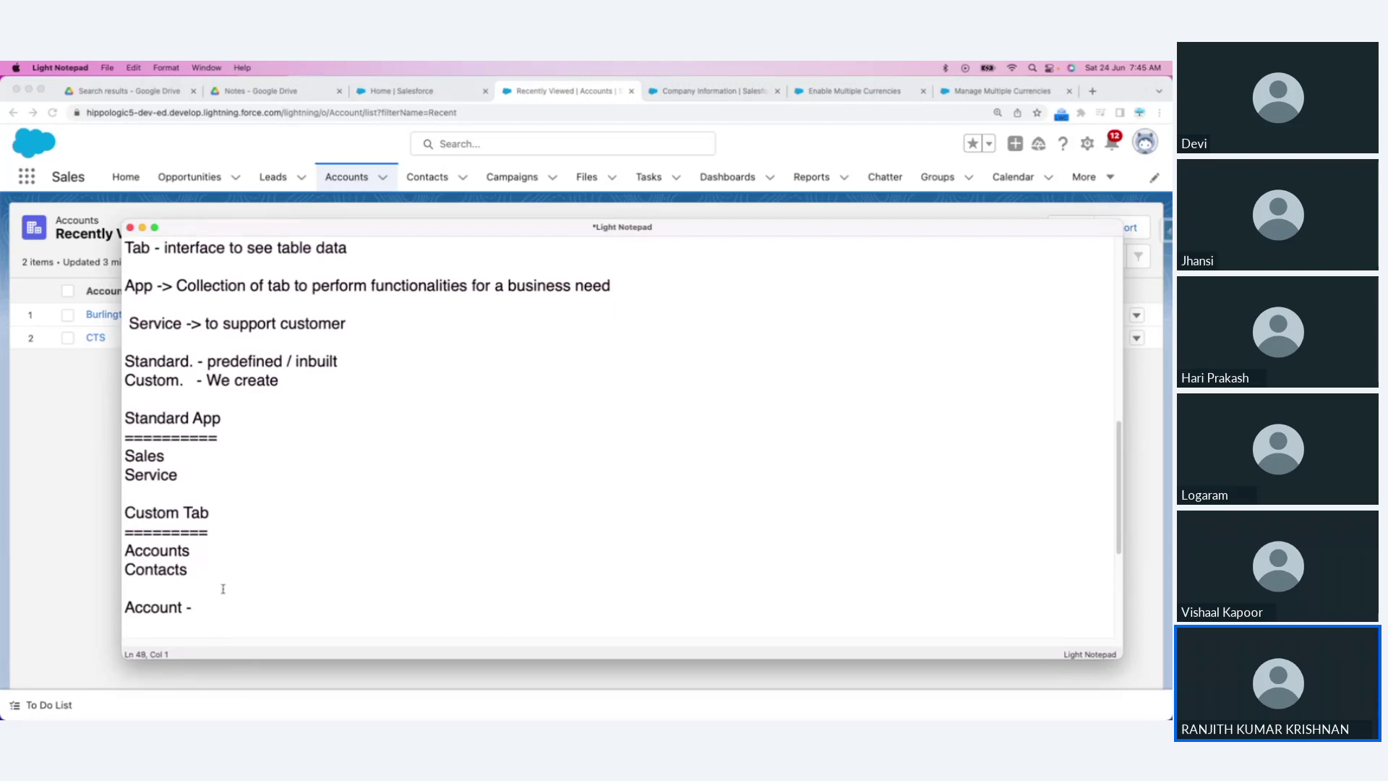
key(Return)
text(Tbale is)
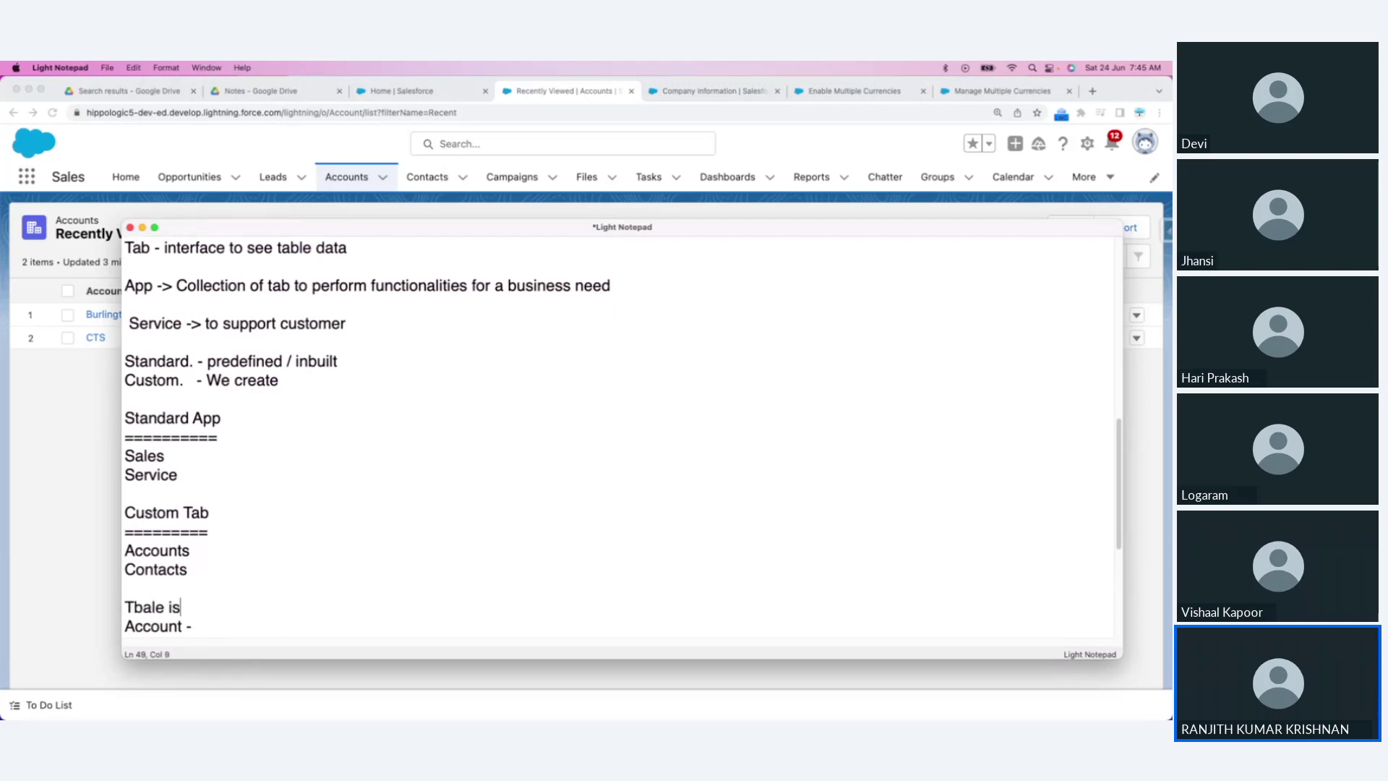
text( referred as Objec)
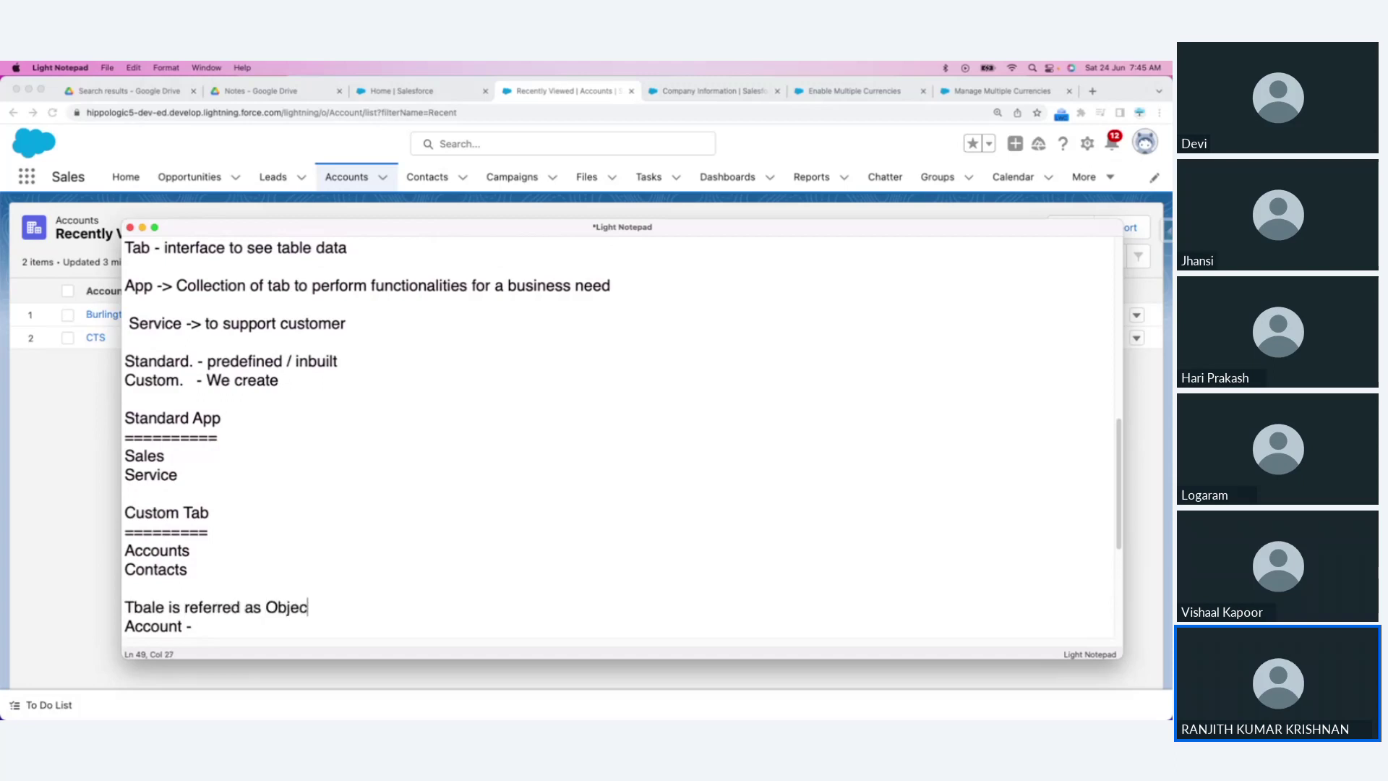
text(t)
click(152, 606)
key(BackSpace)
key(BackSpace)
text(ab)
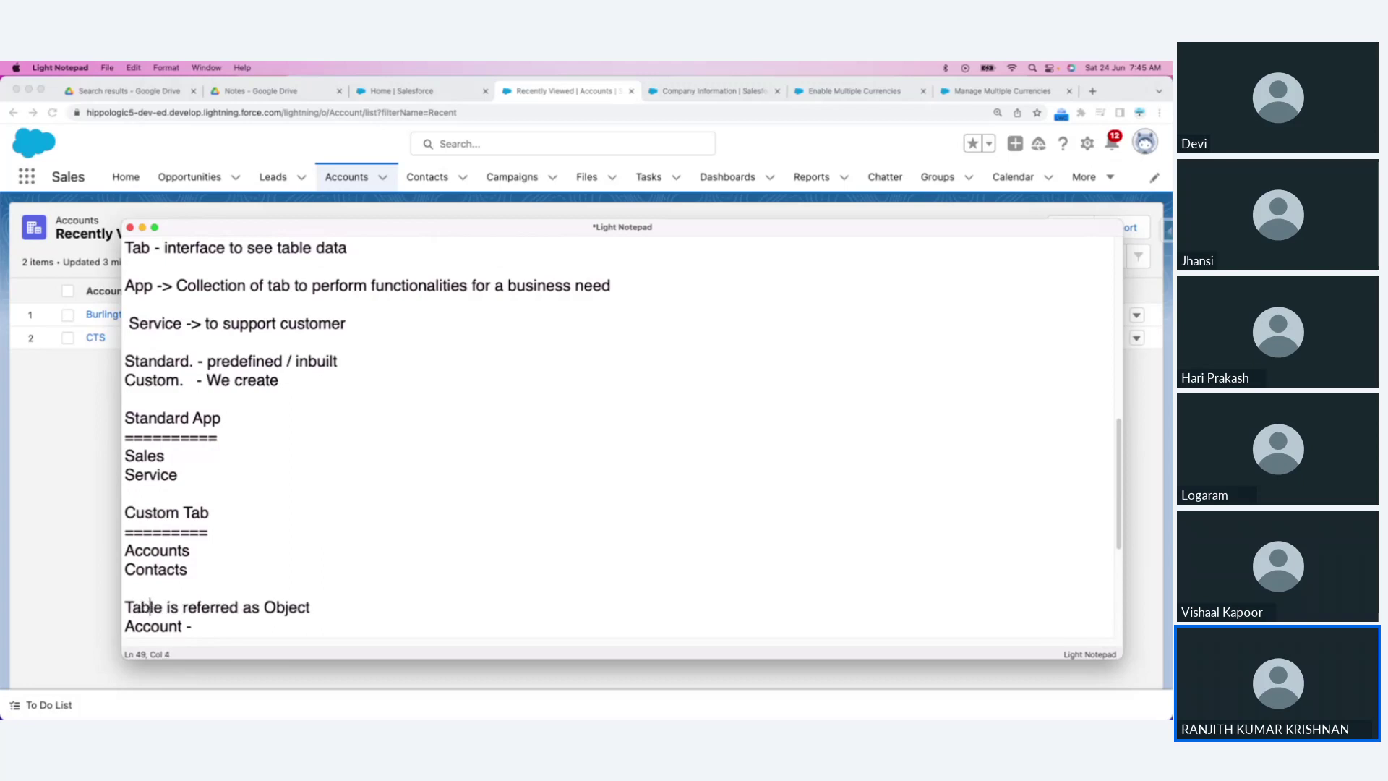
Step: Highlight the word "Object" in the table note and complete the line below as "Account - Standard Object"
scroll(236, 582, down, 1)
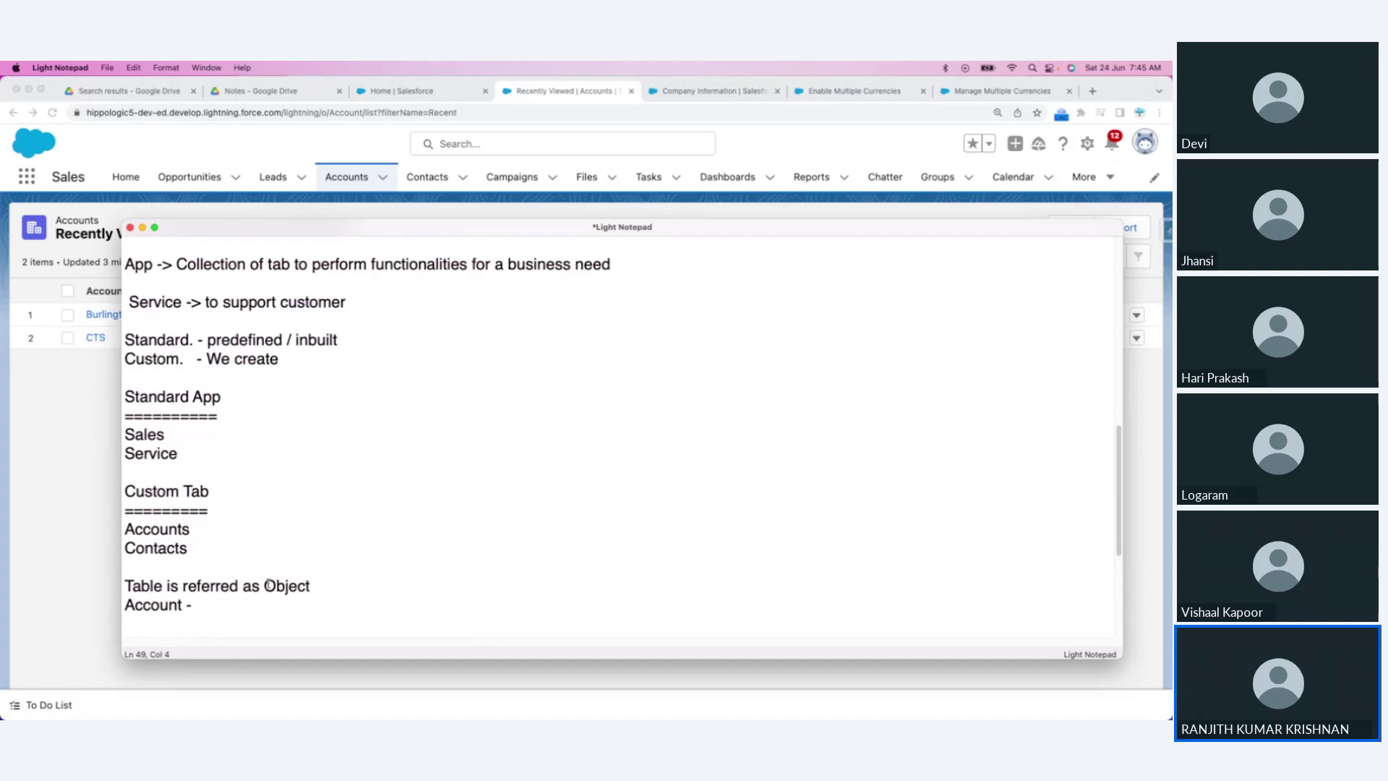
drag(264, 584, 325, 584)
click(325, 583)
text(Account - Standard Obejct)
key(BackSpace)
key(BackSpace)
key(BackSpace)
key(BackSpace)
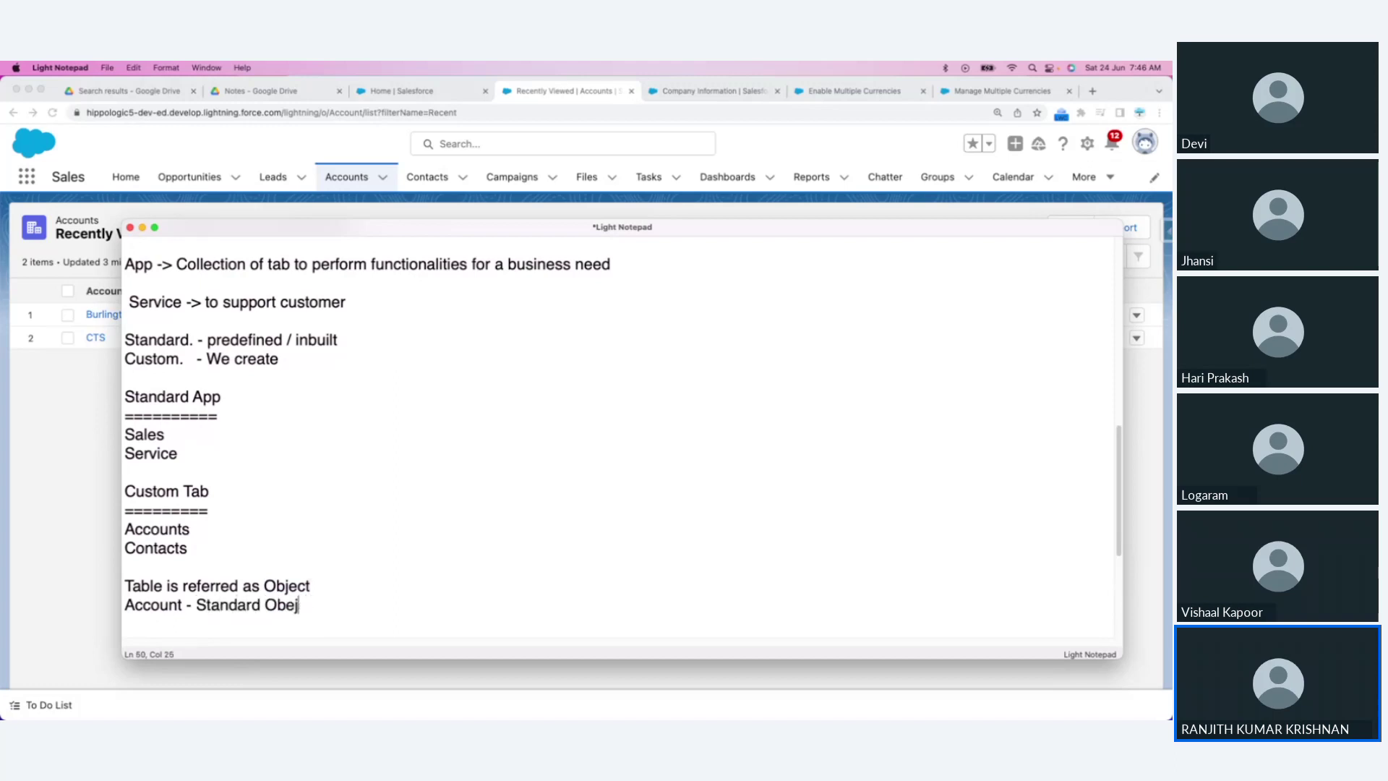
text(ject)
scroll(425, 454, down, 1)
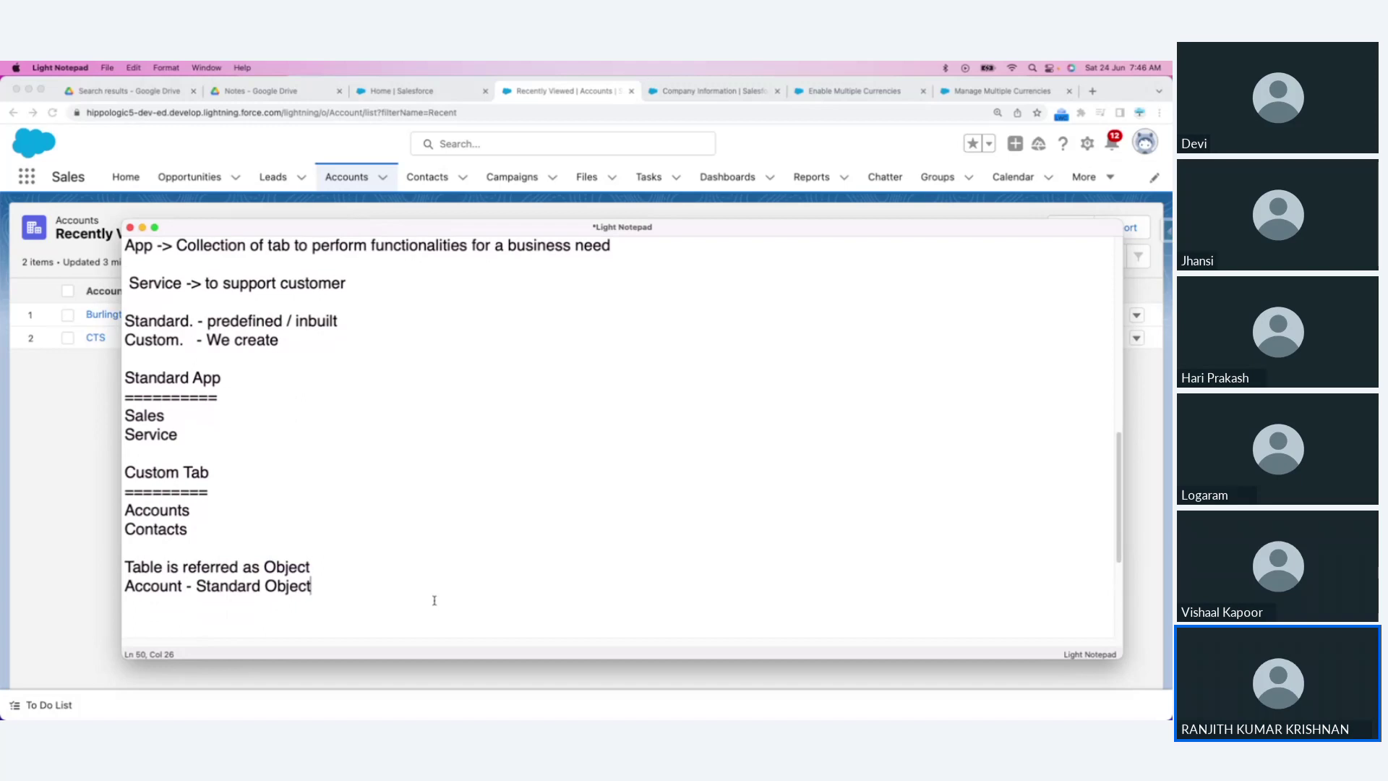
Step: Extend the Account line with the description ": To store business type customer"
text(:)
drag(185, 587, 109, 585)
click(209, 607)
click(385, 584)
text(To sot)
key(BackSpace)
text(tore business type cust)
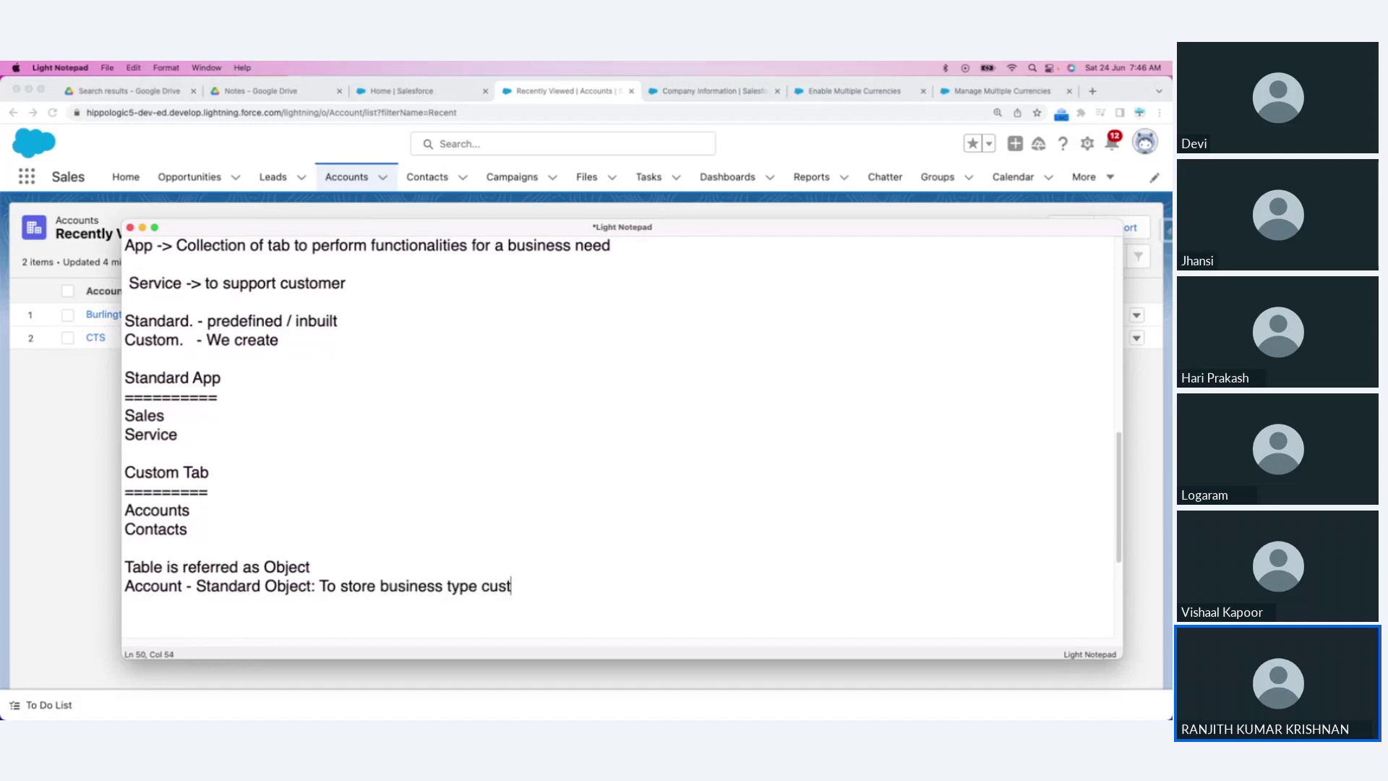
text(omer)
Step: List "Name" and "Annual Revenue" on indented lines below the Account description and start another line
click(337, 604)
text(Nm)
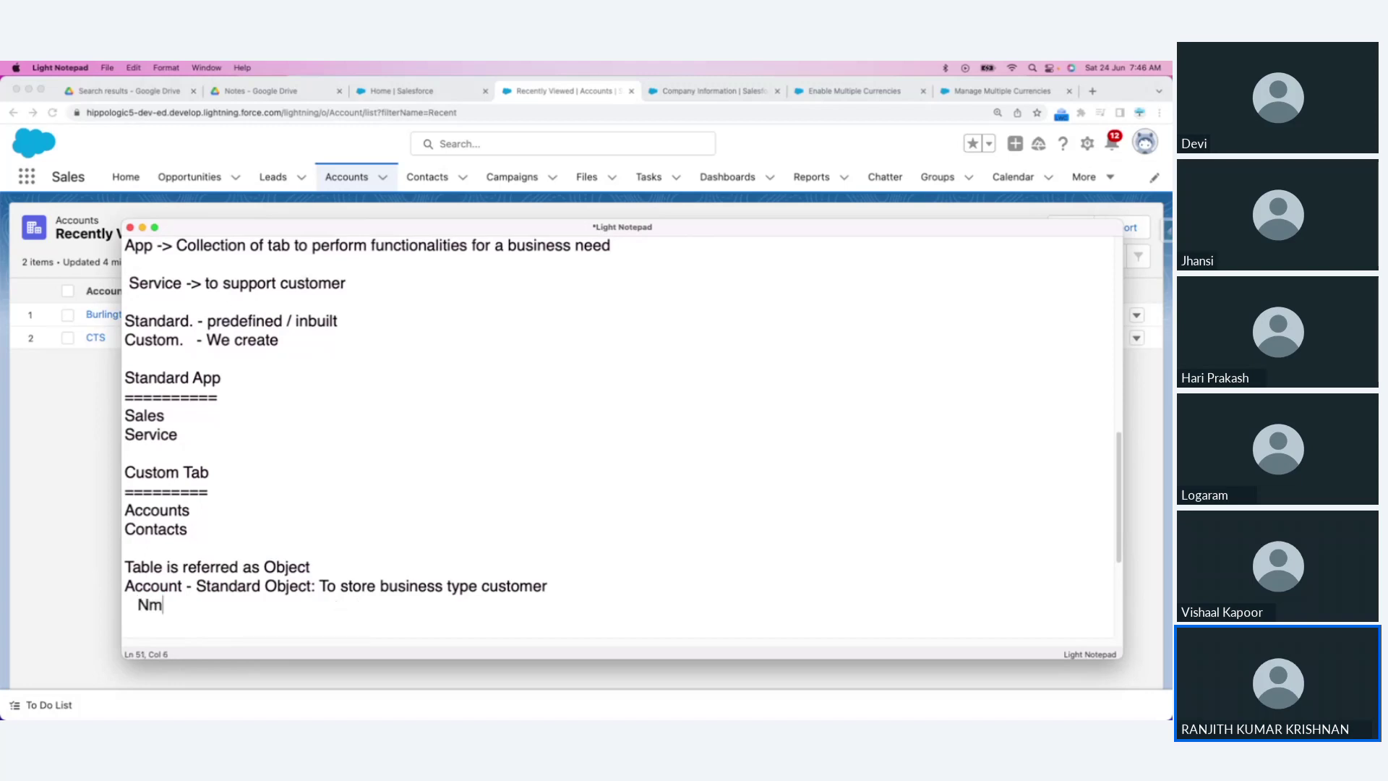
key(BackSpace)
text(ame)
key(Return)
text(Annual)
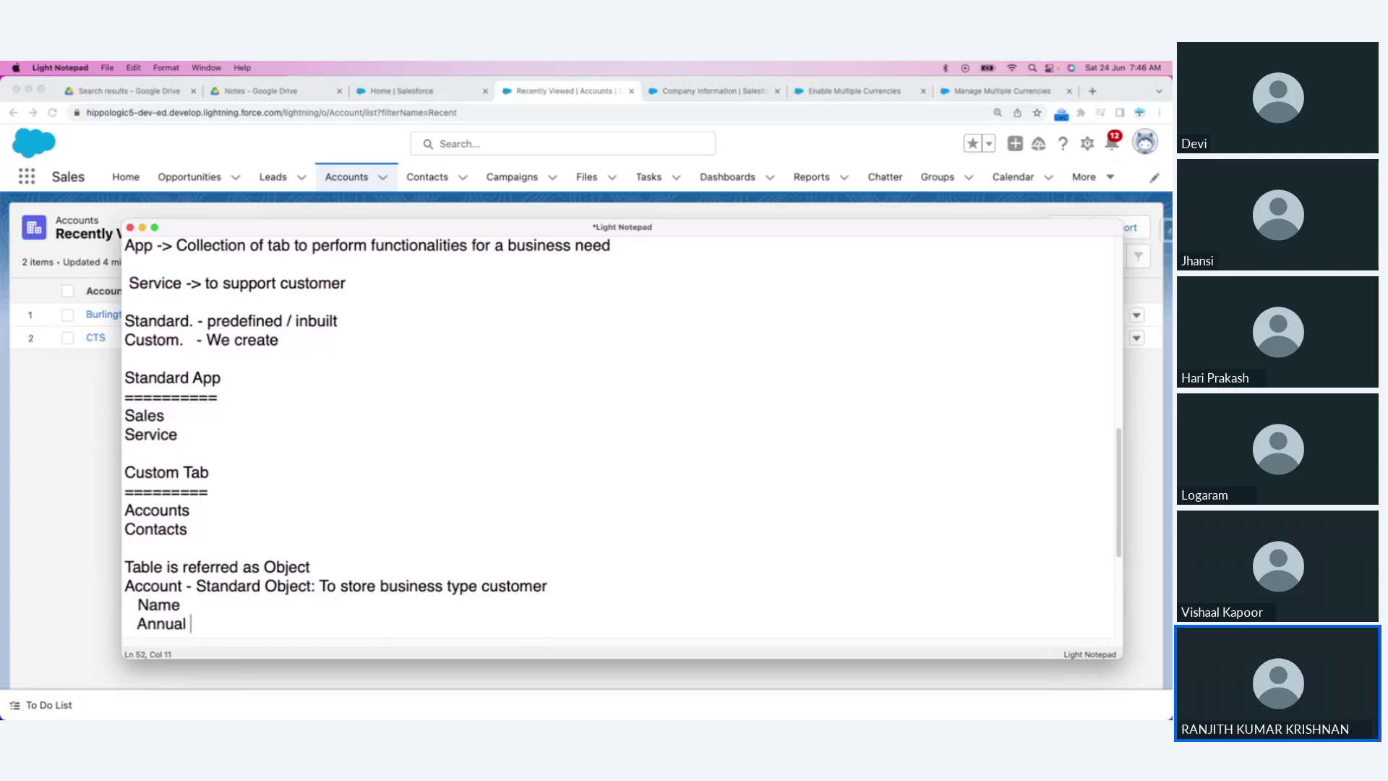
text( Revenue)
key(Return)
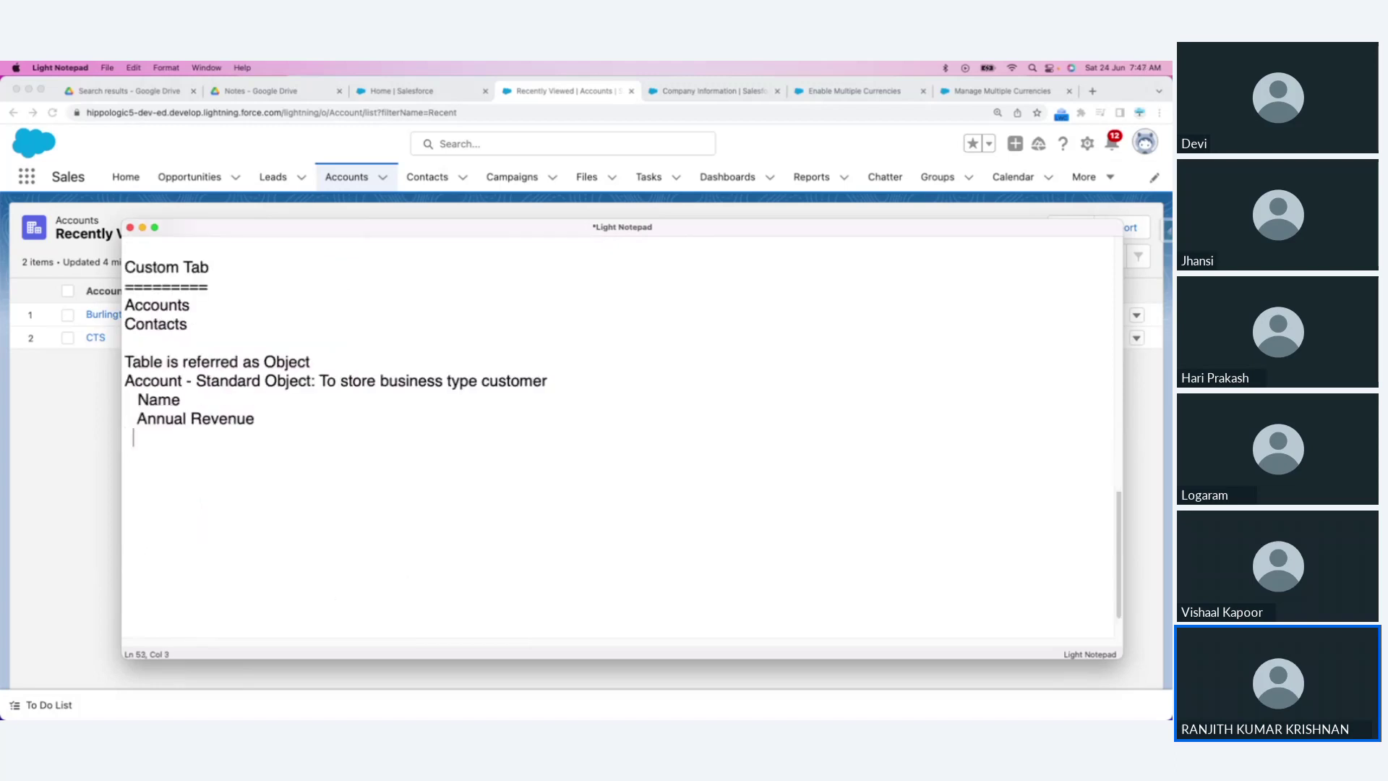
Step: Add "Address" and "Type (Industry)" as indented lines below "Annual Revenue" in the Account notes
text(Address   )
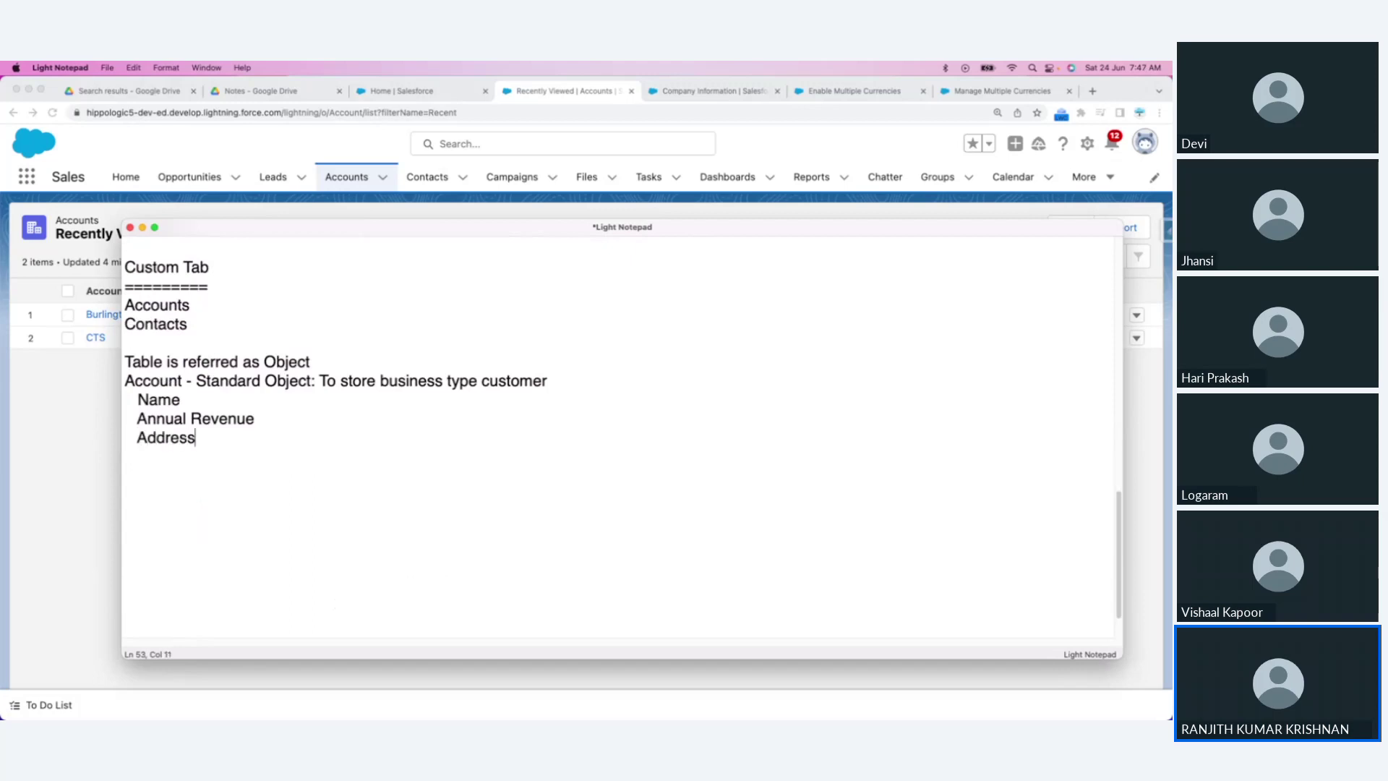
text(Type (Ind)
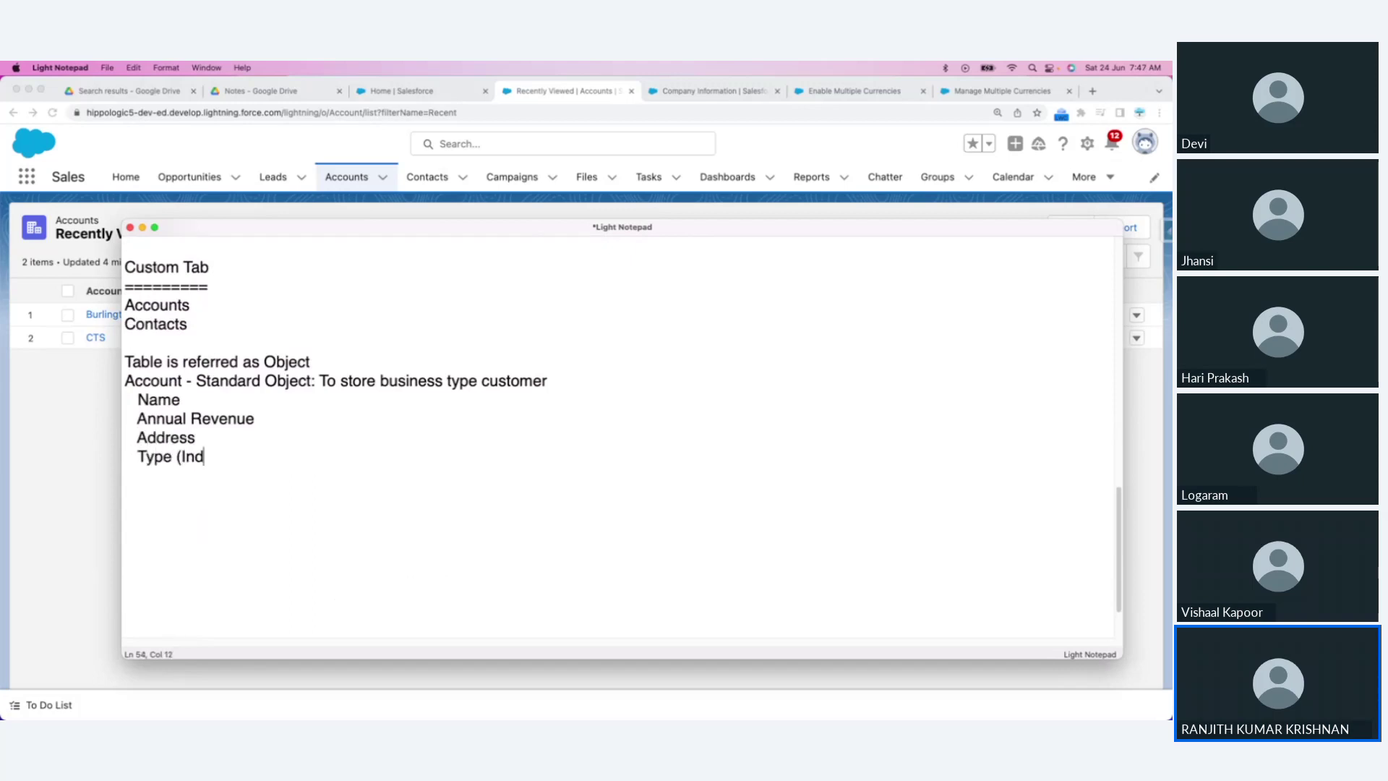
text(ustry))
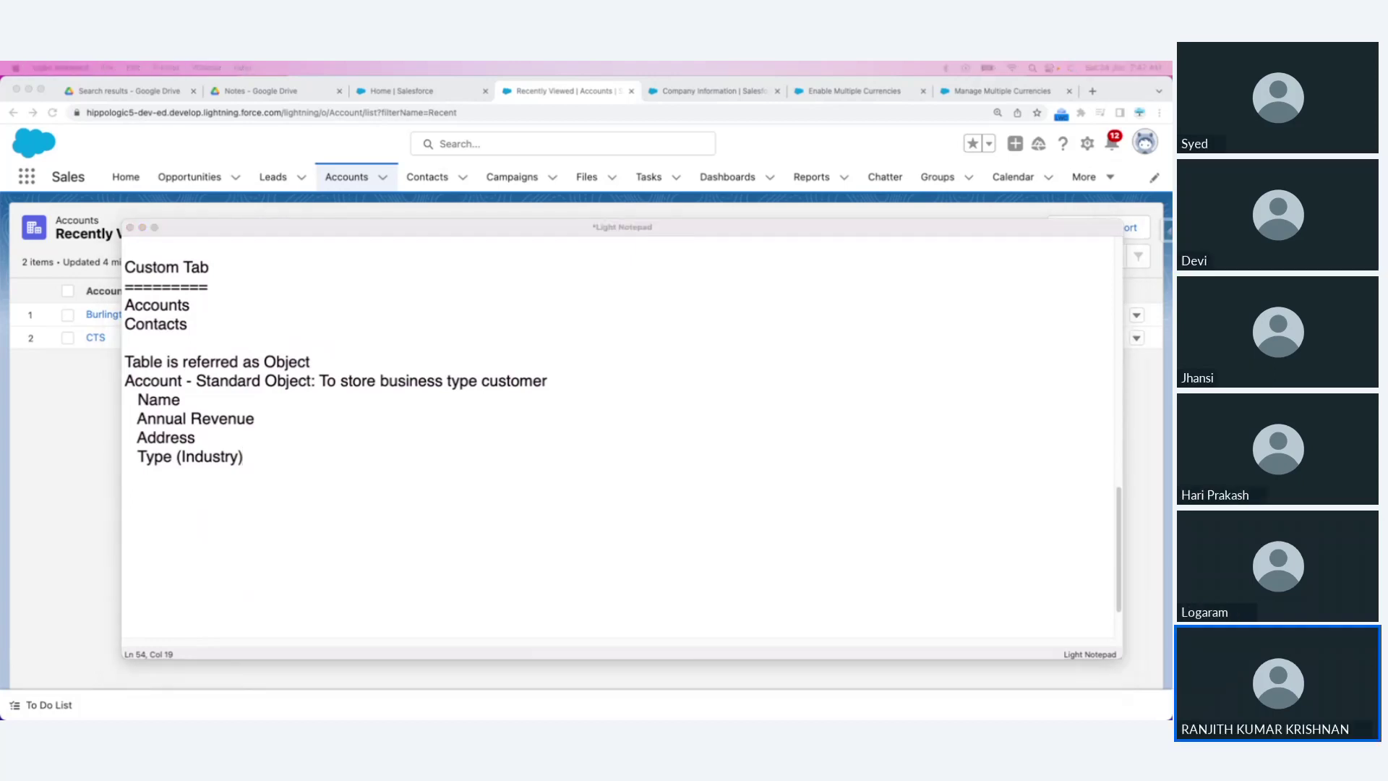
click(286, 459)
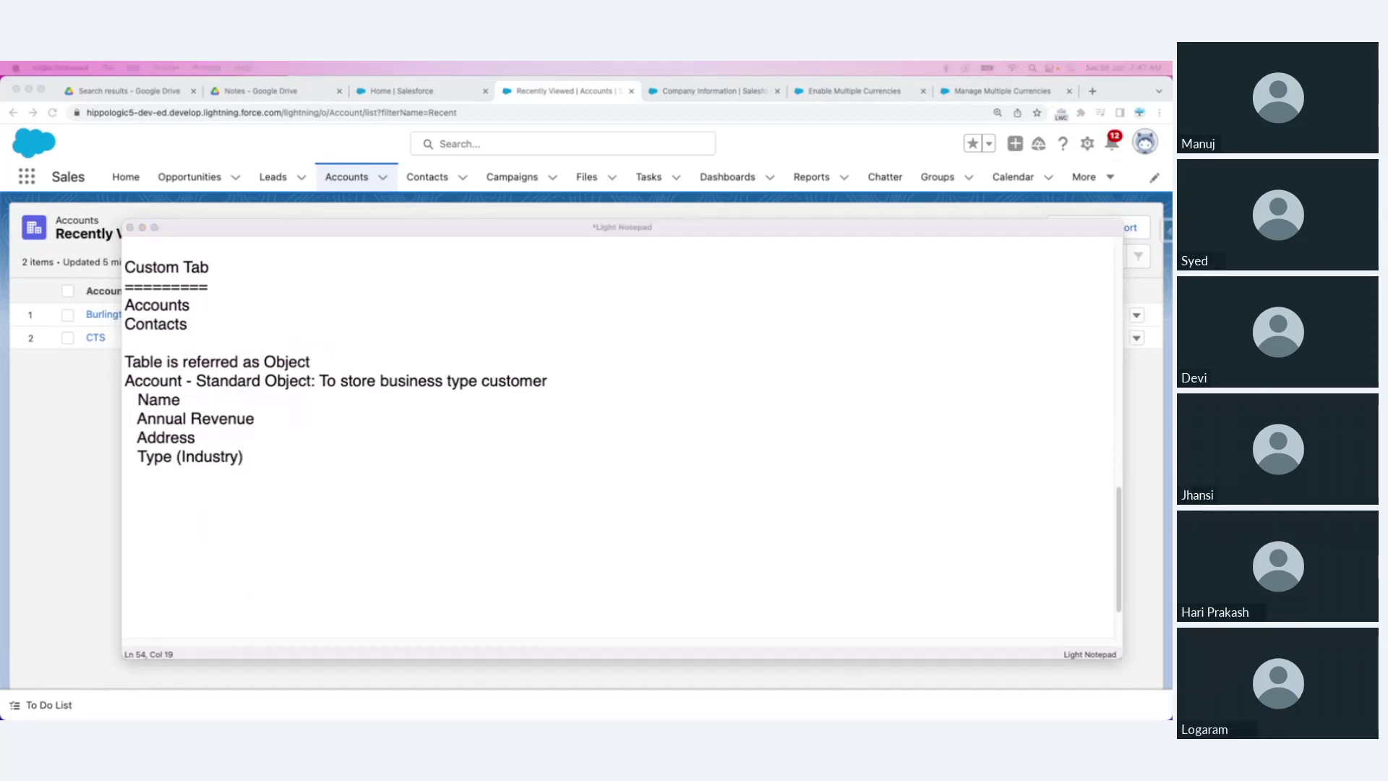
click(279, 470)
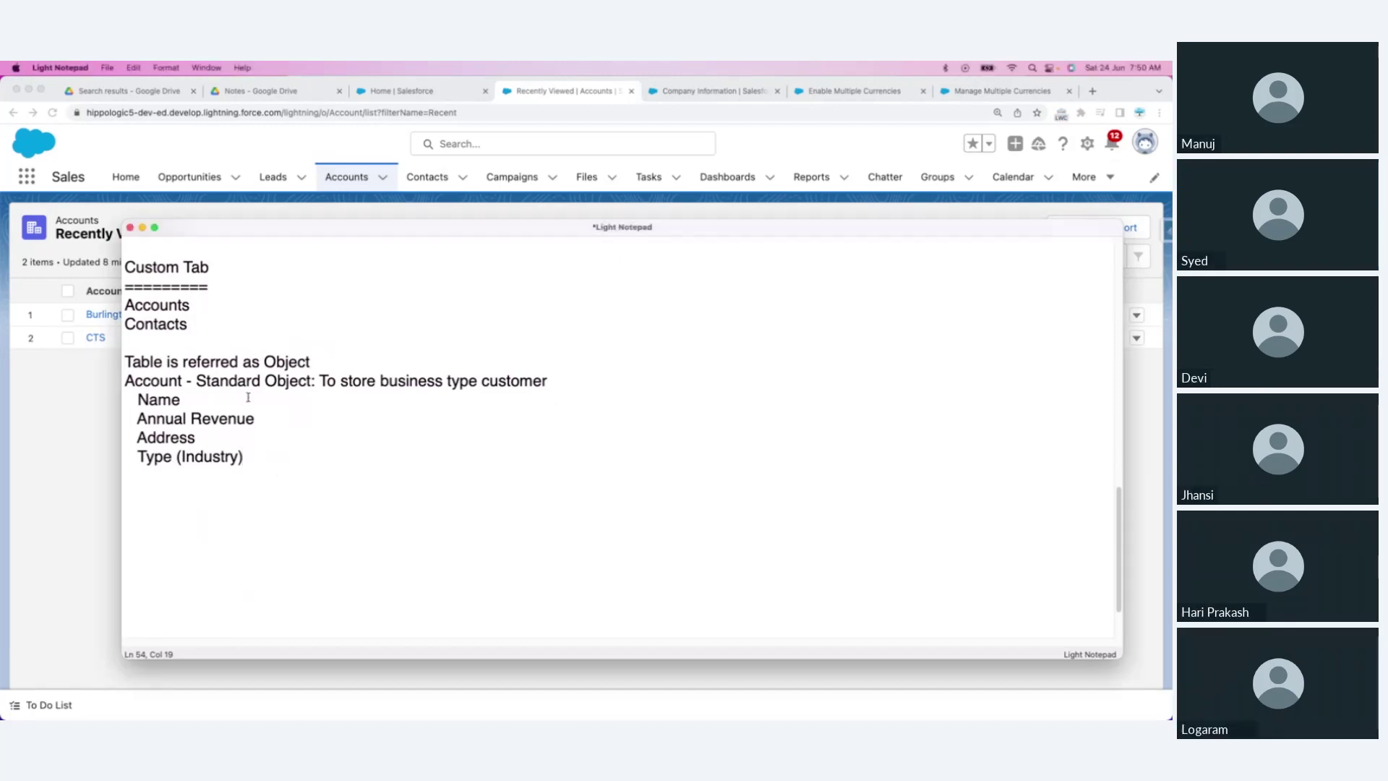
Step: Highlight the description "To store business type customer" in the Account line of the notes
click(179, 380)
drag(191, 381, 543, 382)
click(321, 381)
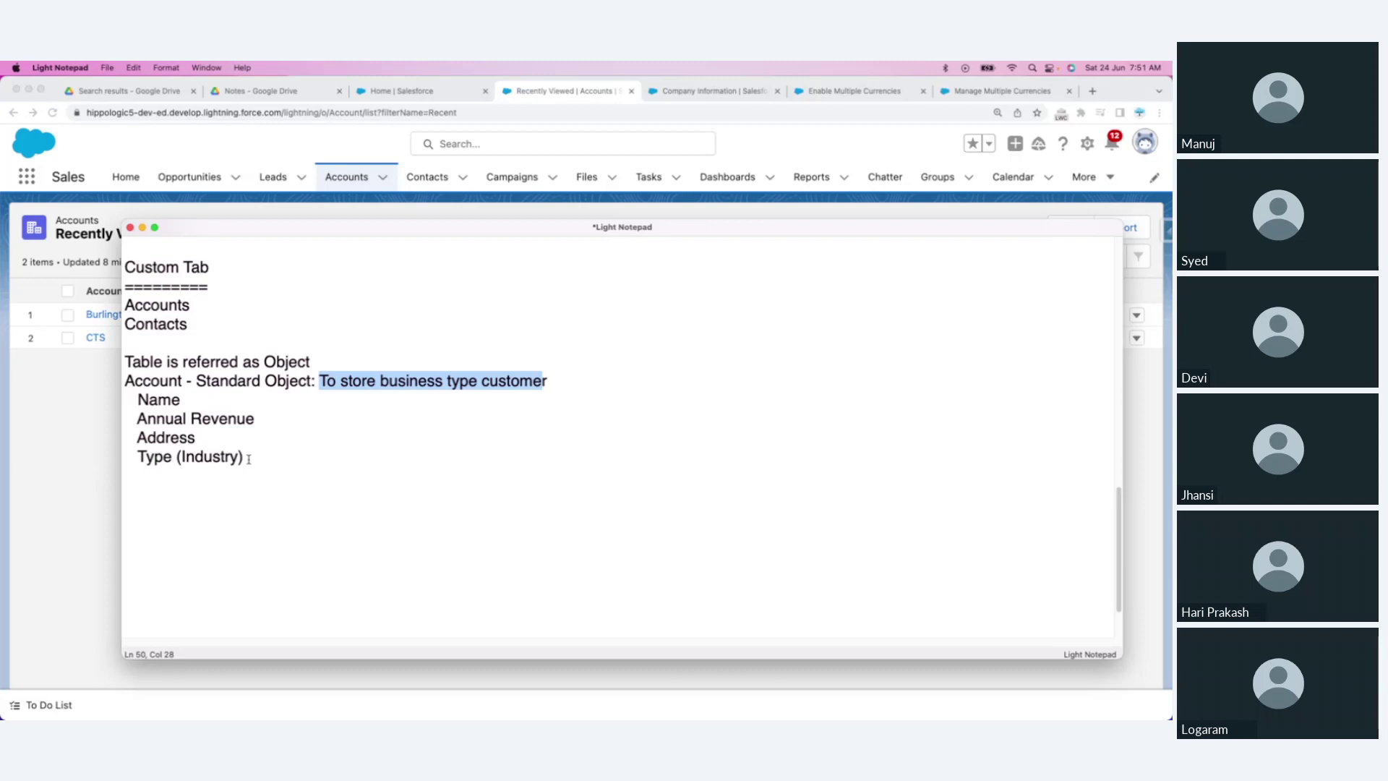
Step: Switch to Salesforce in the browser and display the All Accounts list view
click(76, 428)
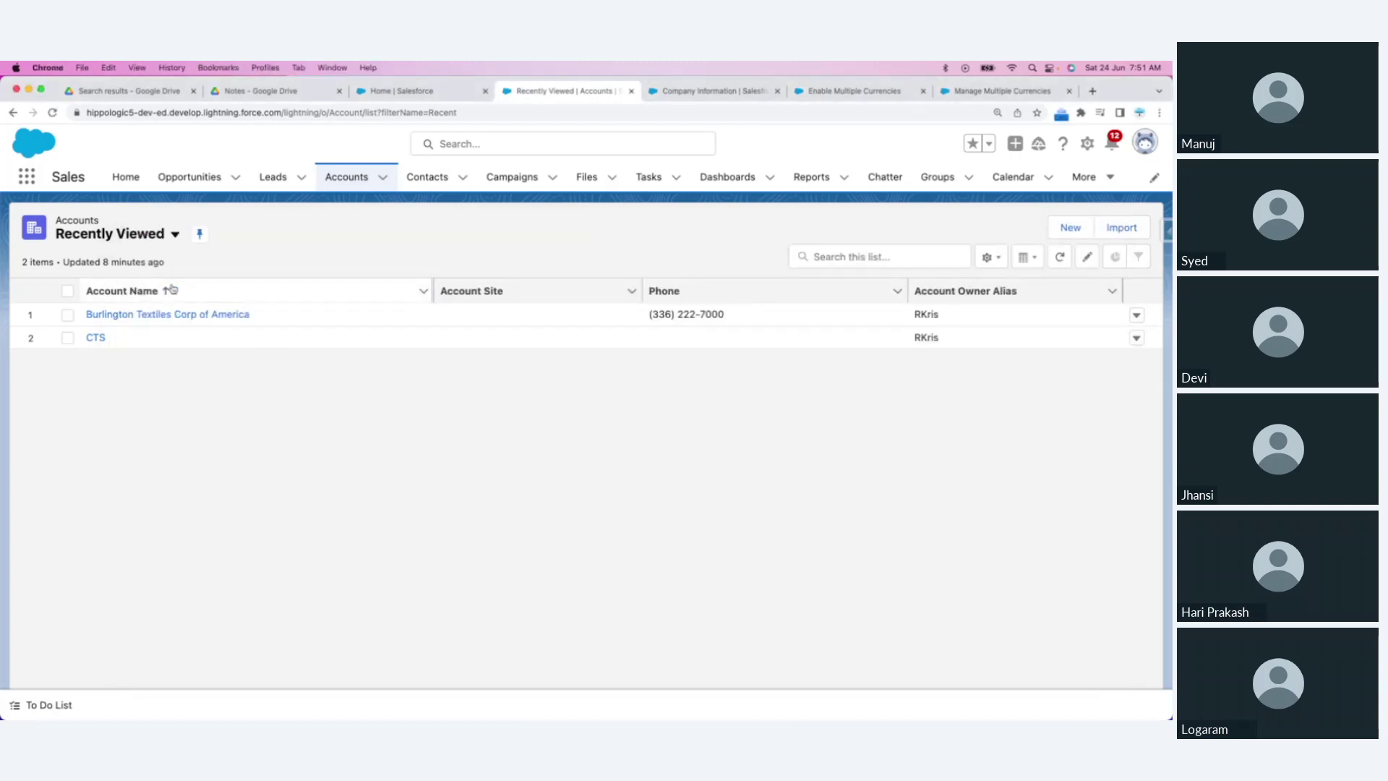
click(175, 233)
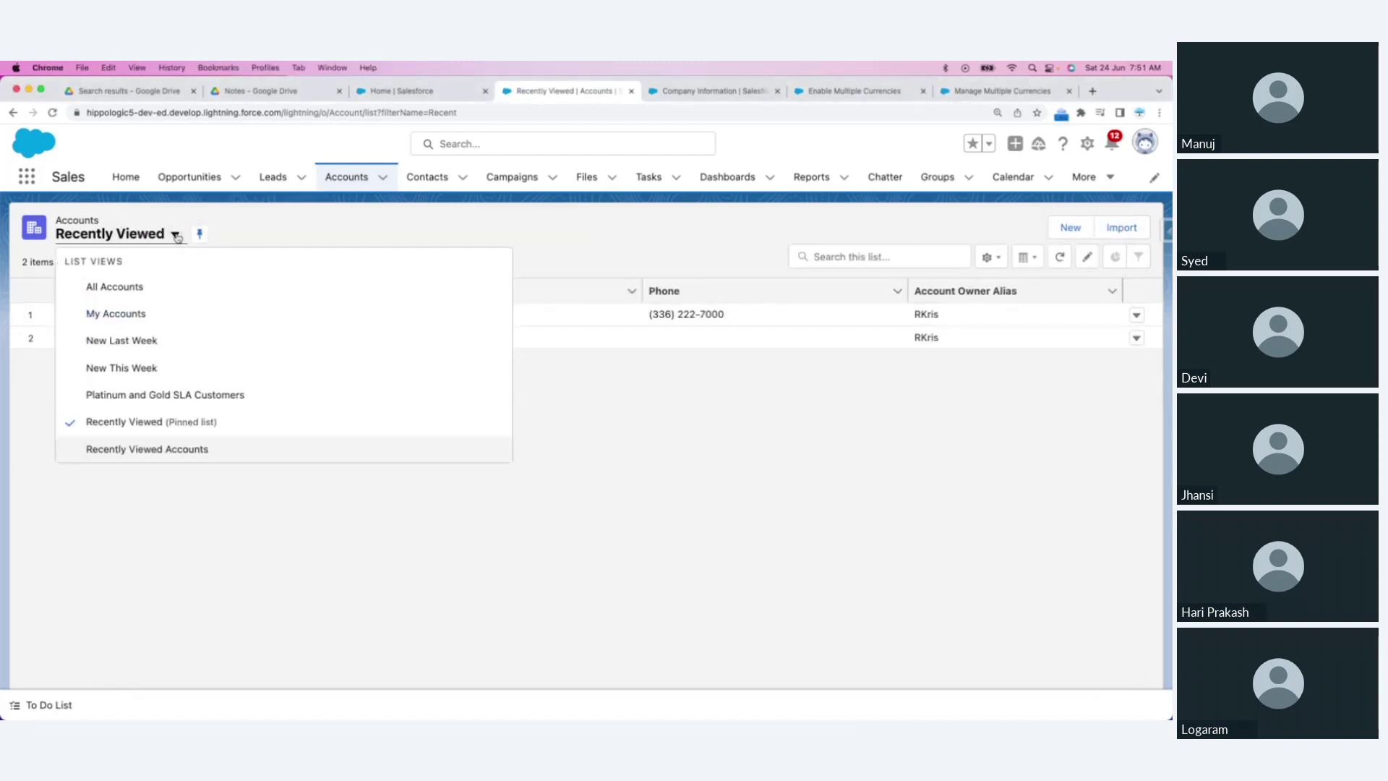
click(104, 289)
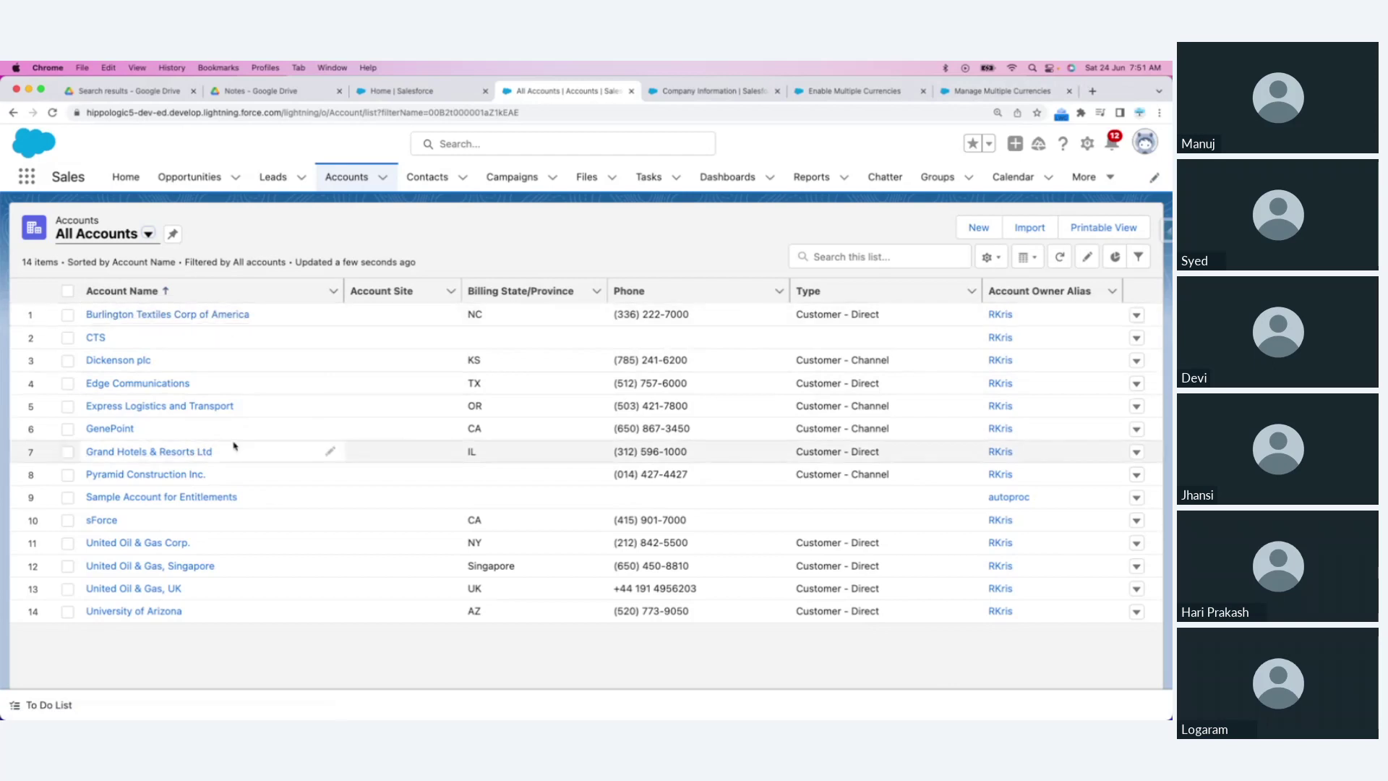
Step: Open the Burlington Textiles Corp of America account's details and highlight its Rating label and Industry value
click(196, 315)
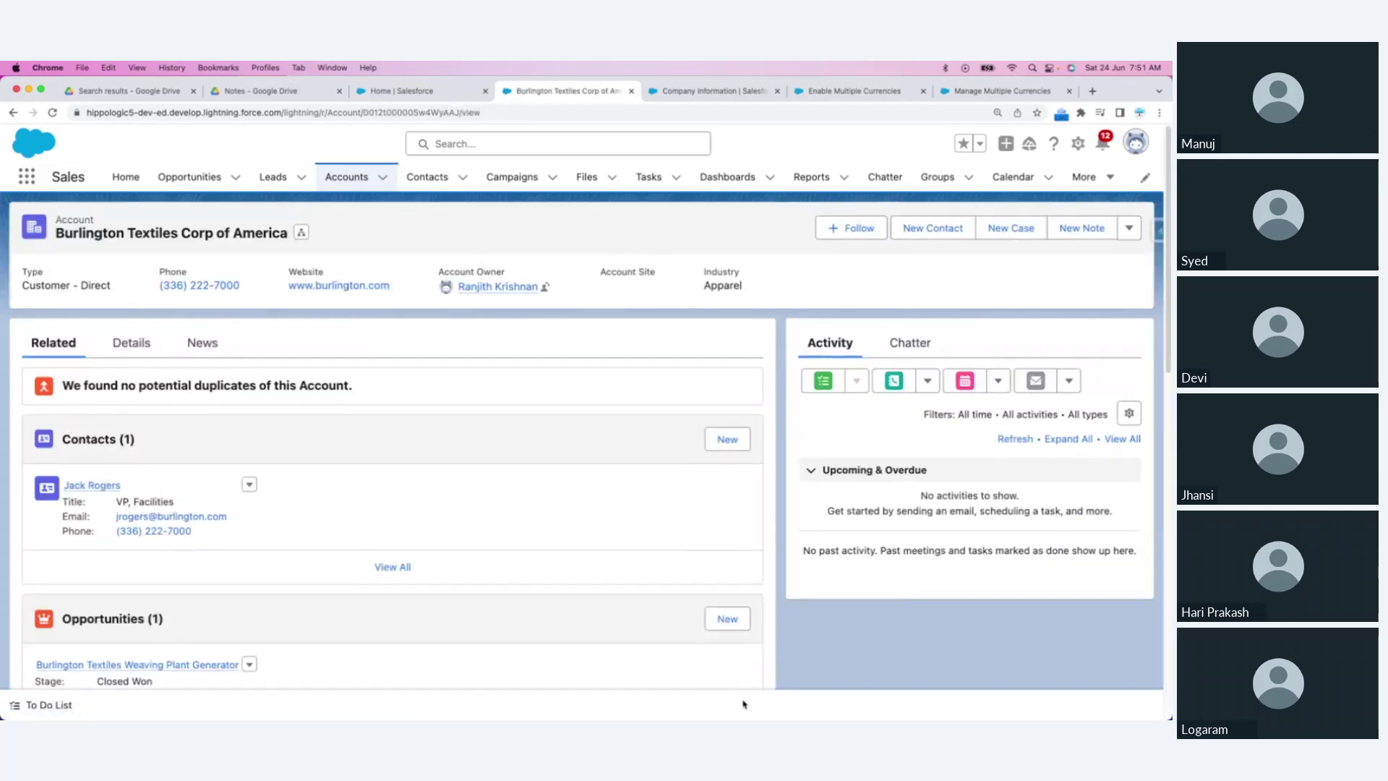
click(143, 349)
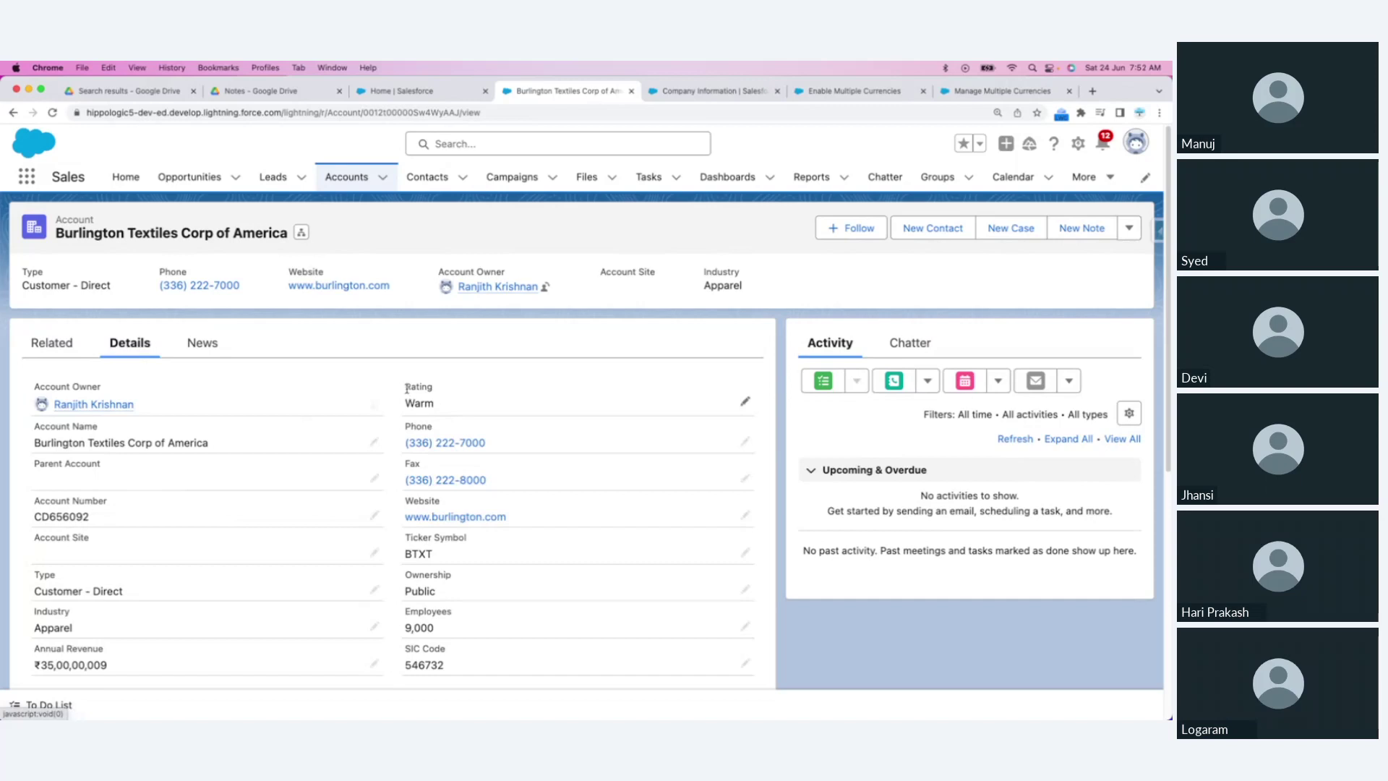
drag(404, 387, 436, 391)
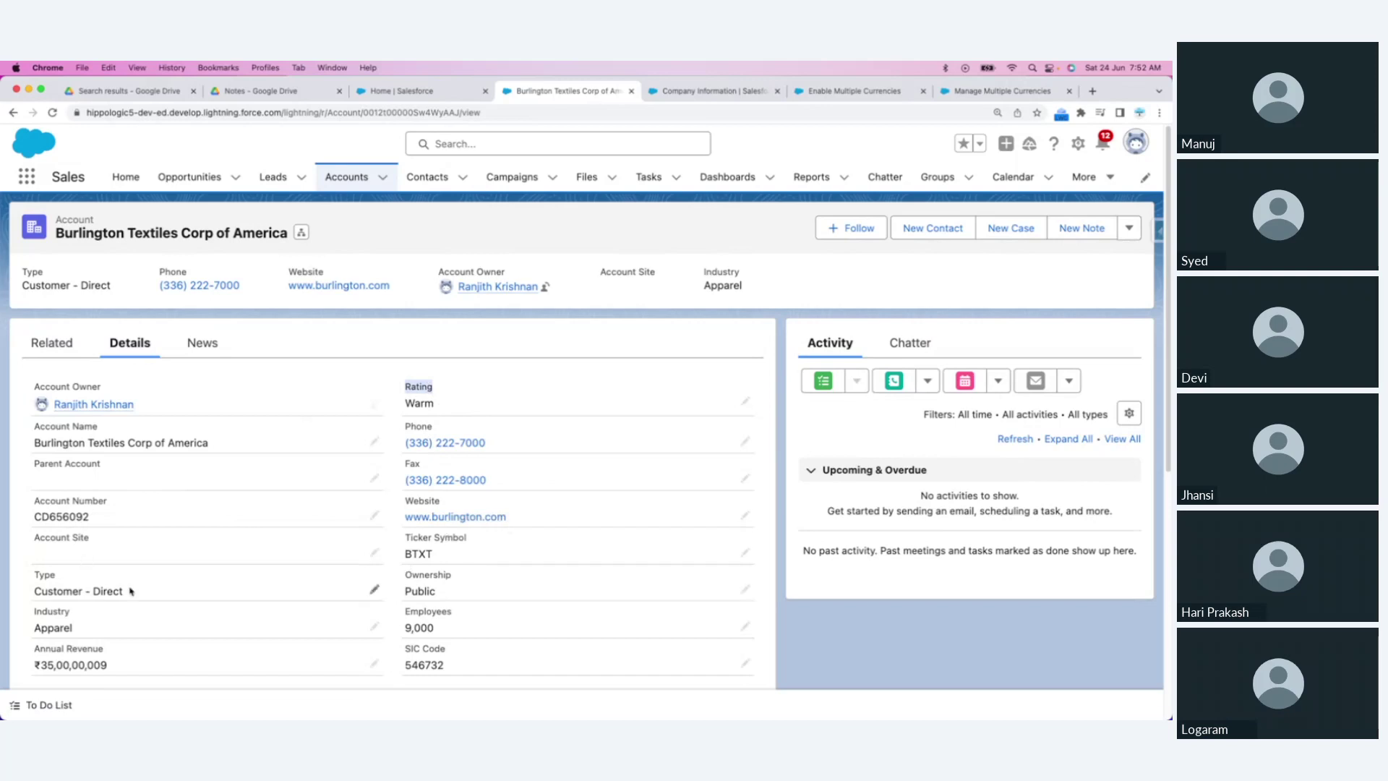
scroll(85, 564, down, 3)
drag(33, 535, 97, 536)
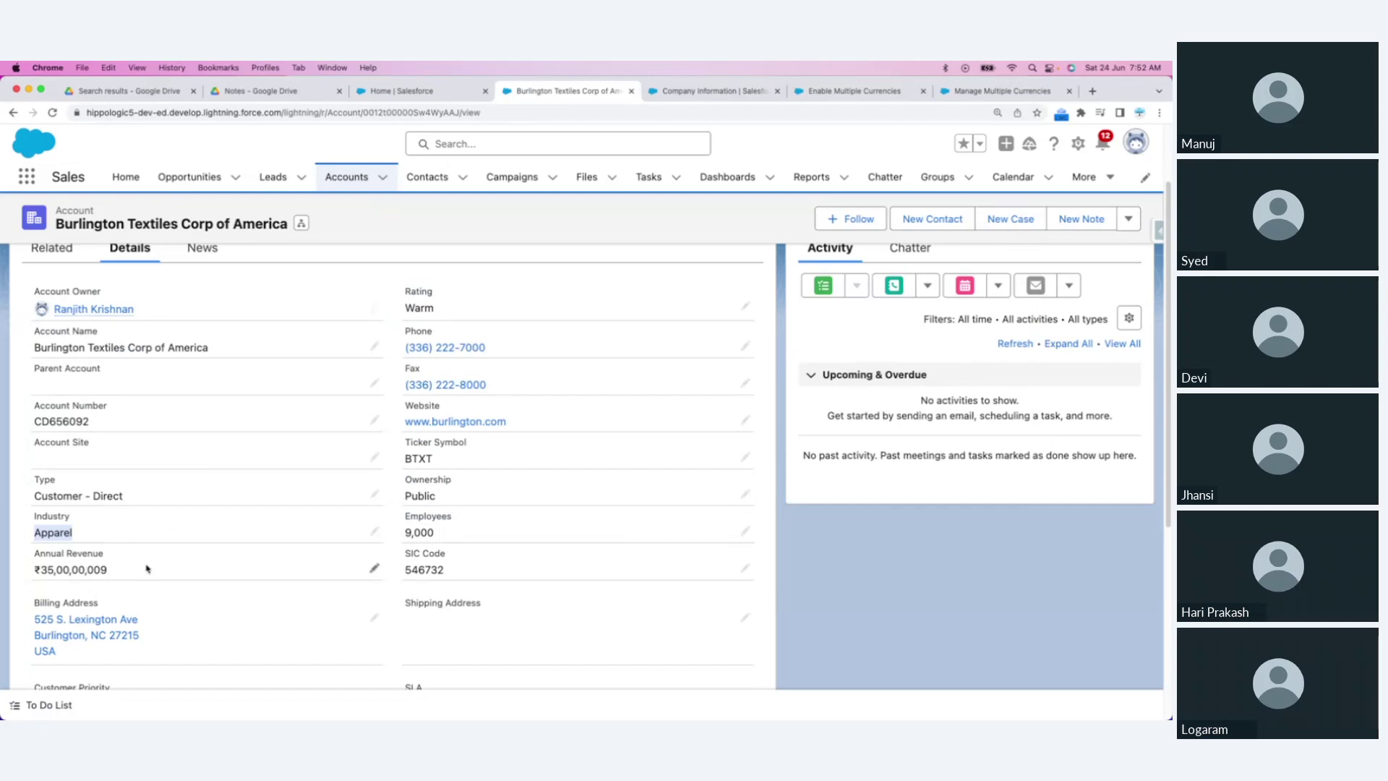
scroll(446, 563, up, 3)
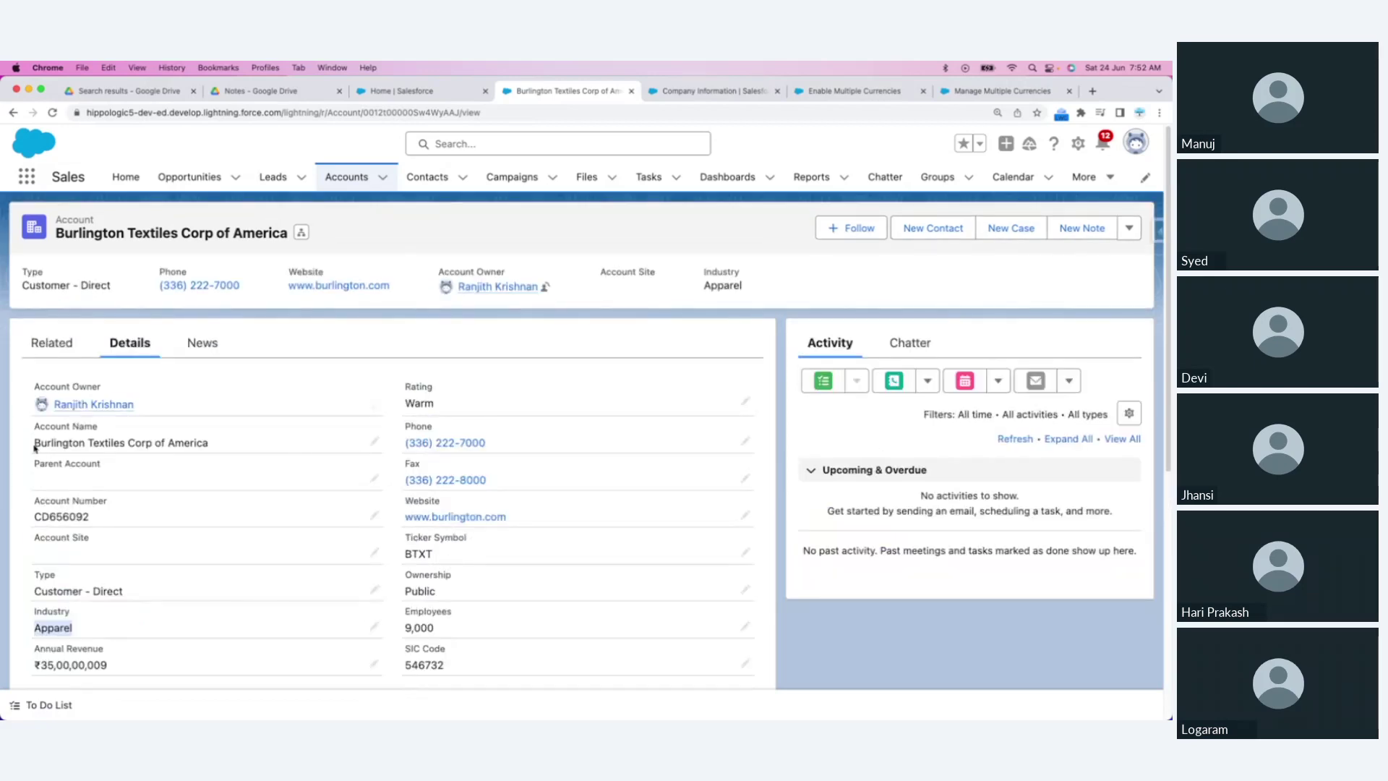
drag(403, 392, 492, 391)
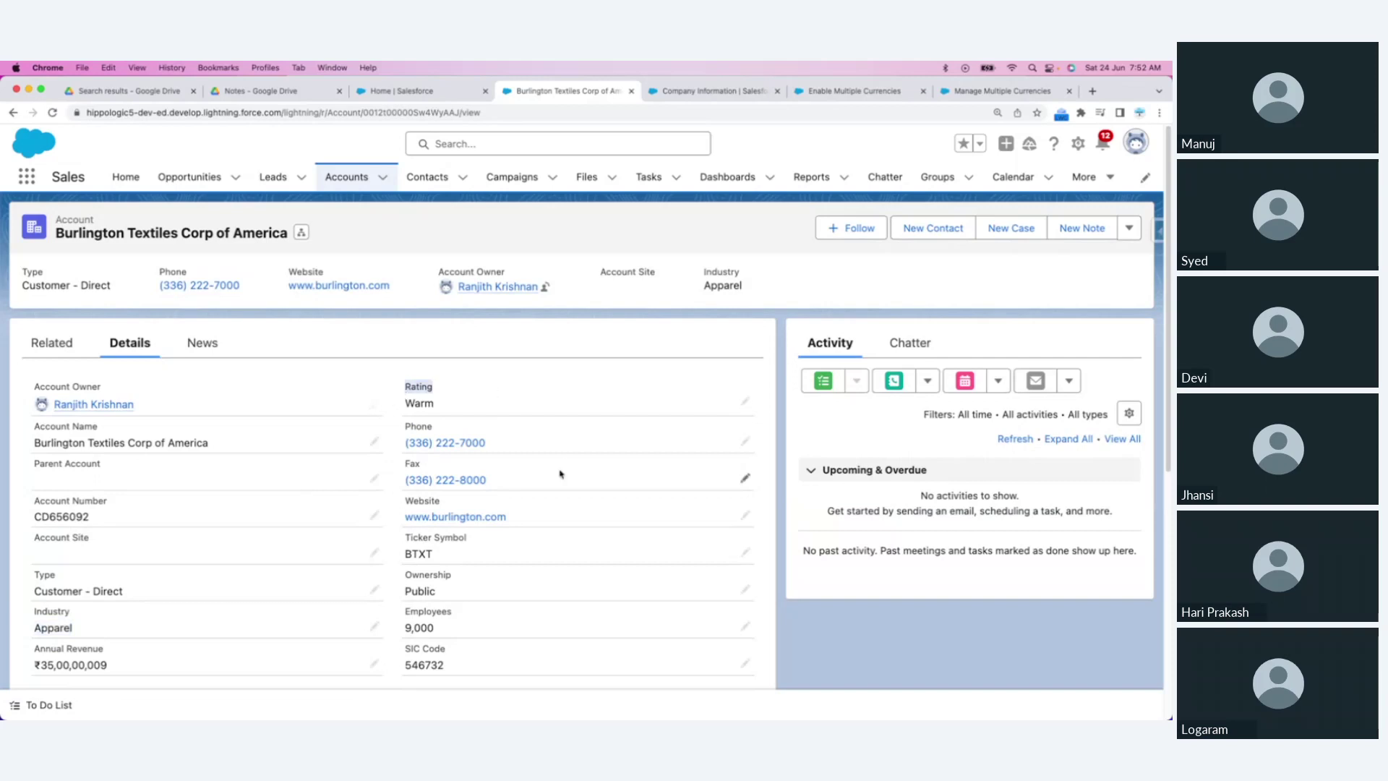
Step: Return to the accounts, display the All Accounts list view again and look through the available list views
click(347, 177)
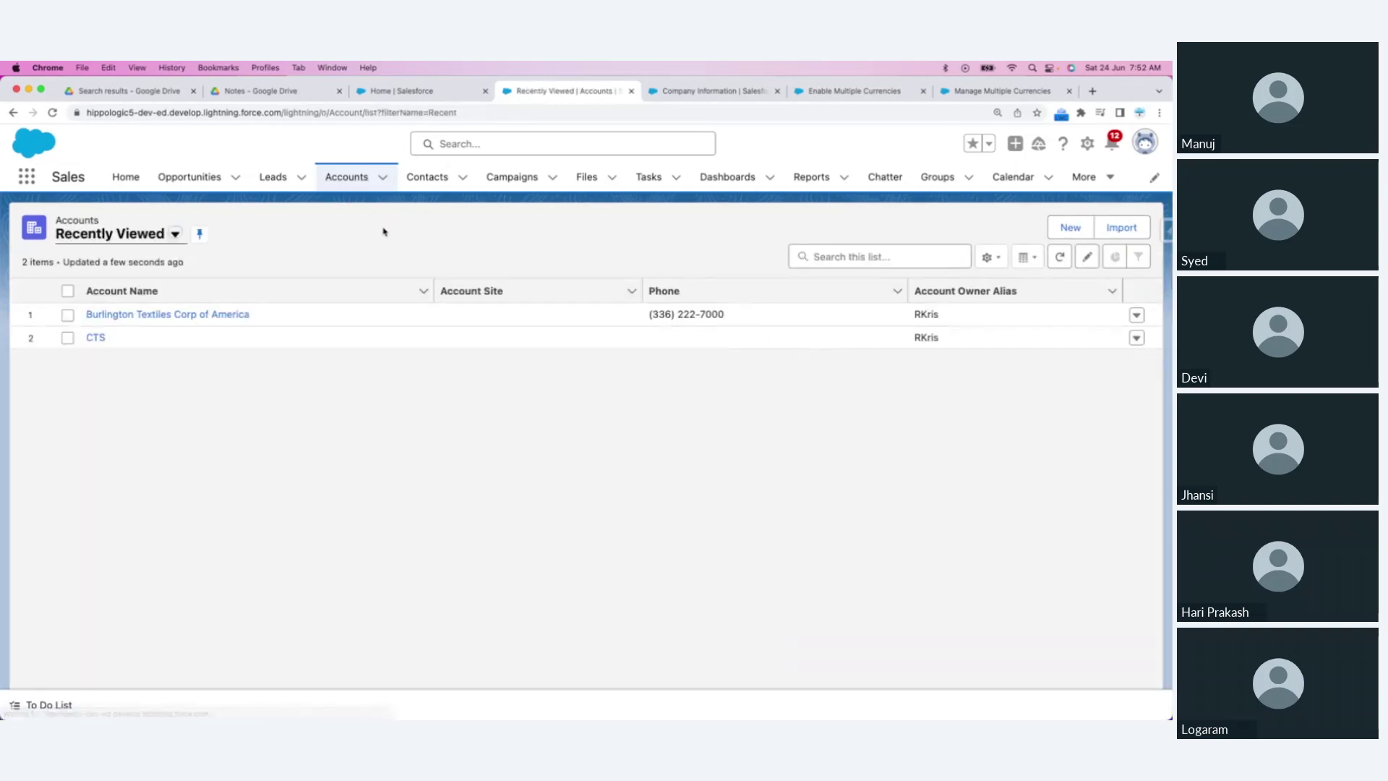
click(175, 234)
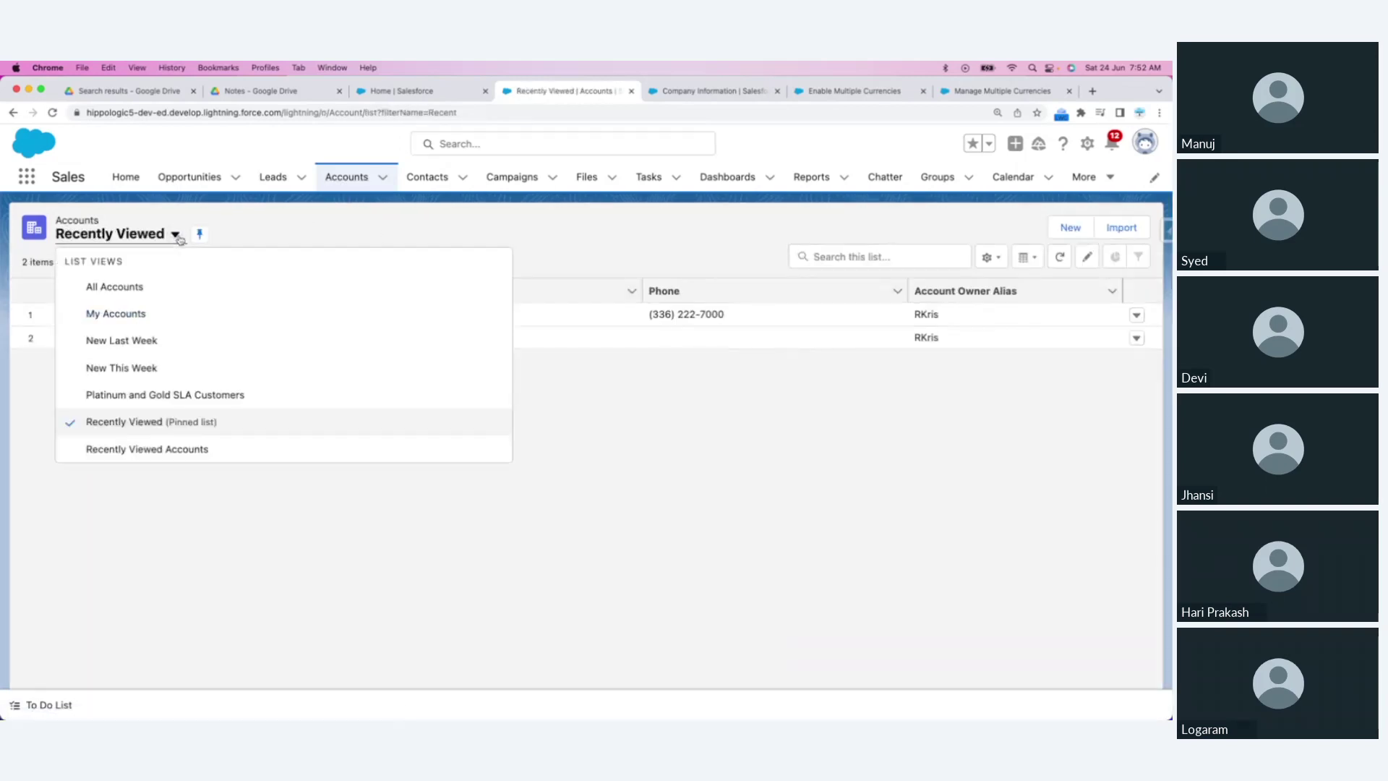
click(131, 293)
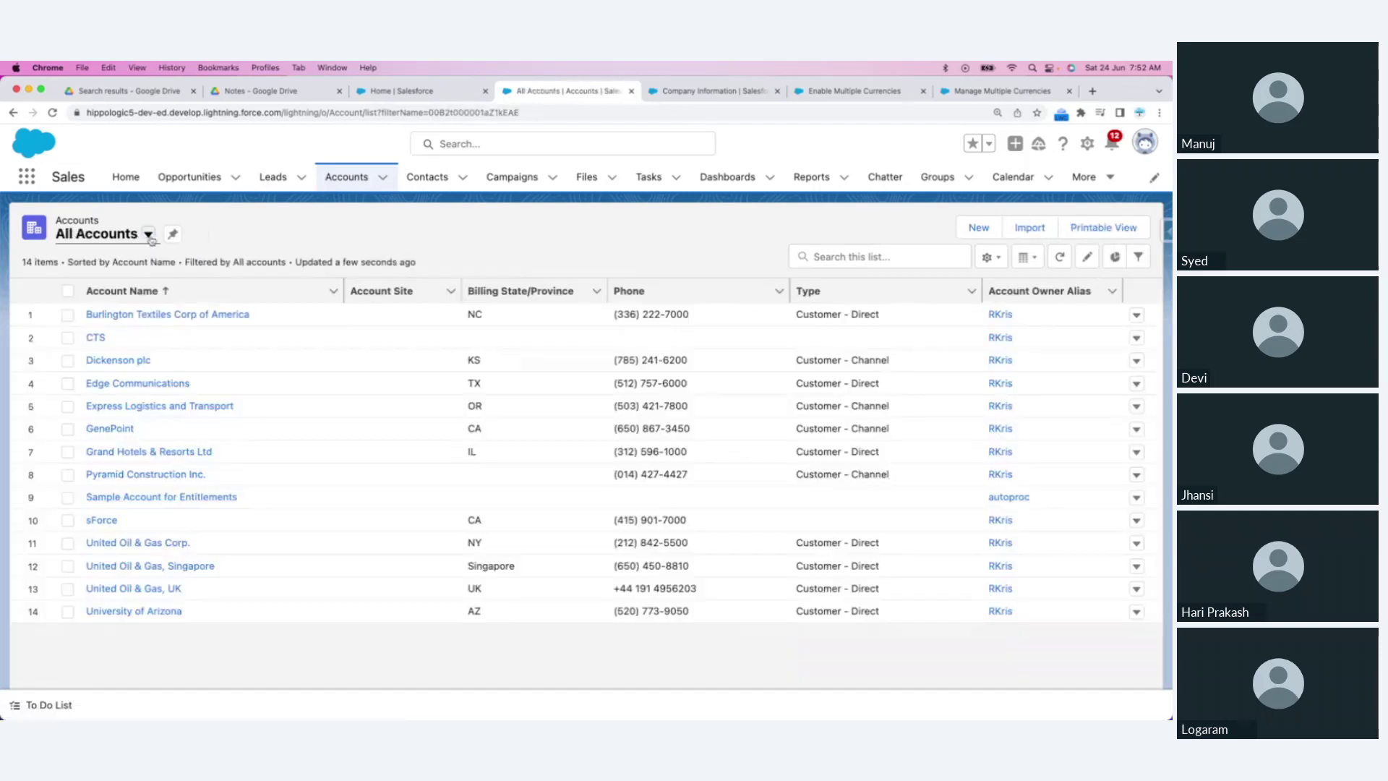
click(149, 235)
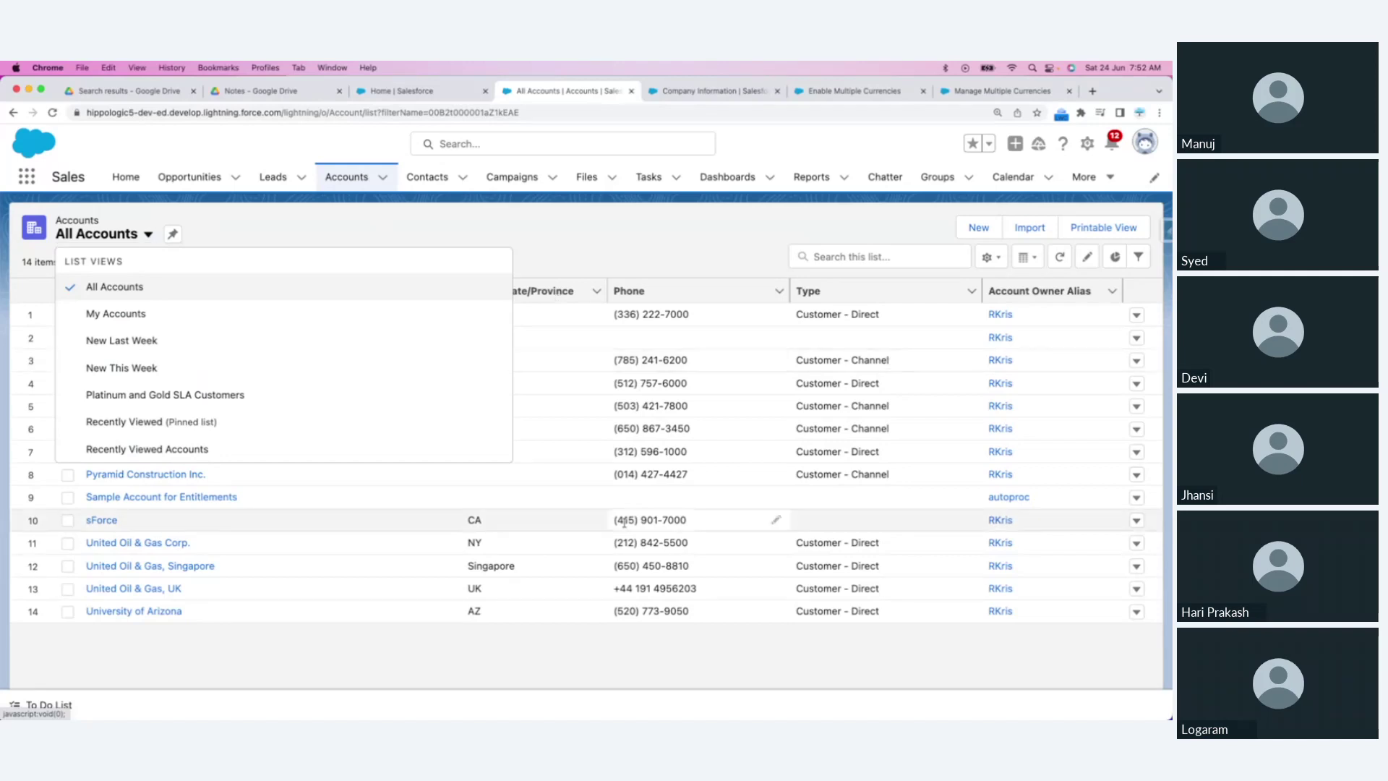
click(412, 649)
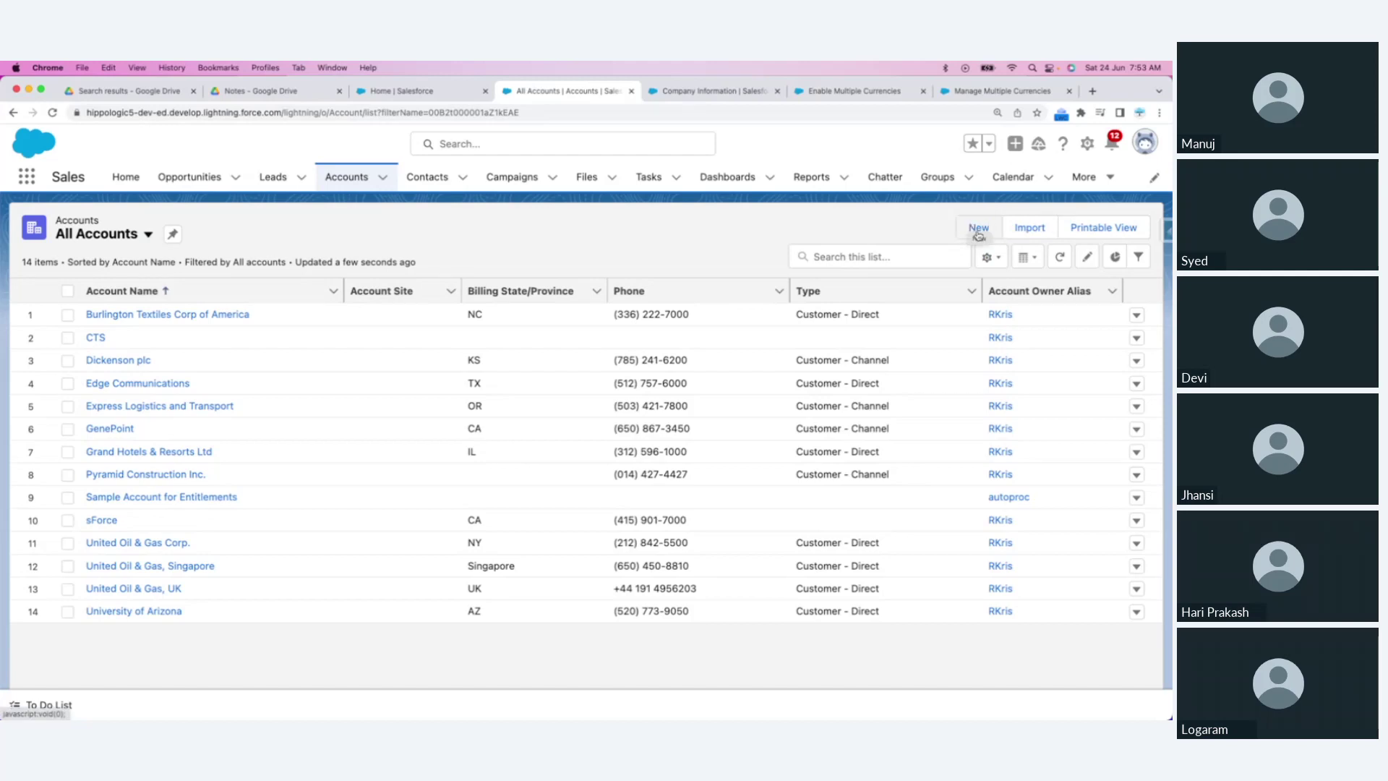
Step: Start a new account record and enter "Hippologic Solutions" as the account name
click(978, 228)
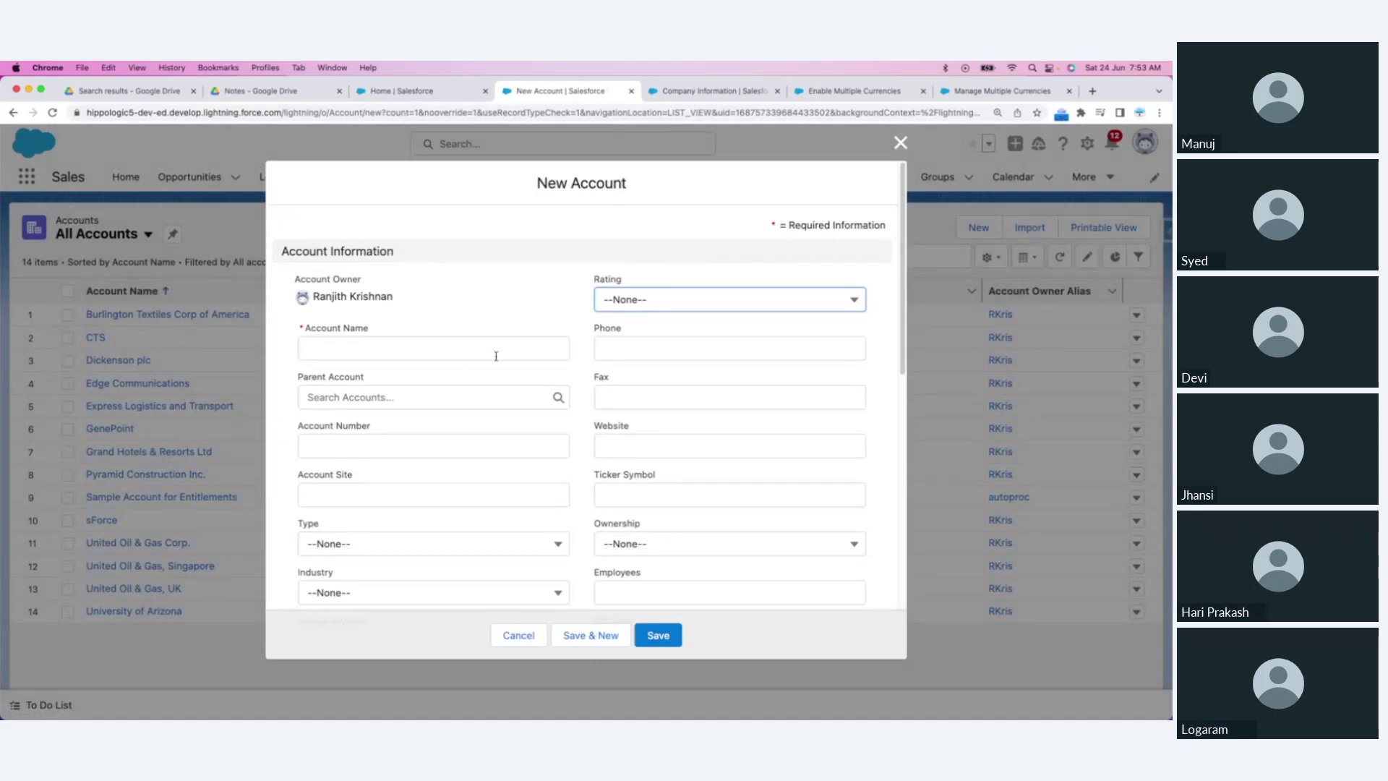
click(455, 352)
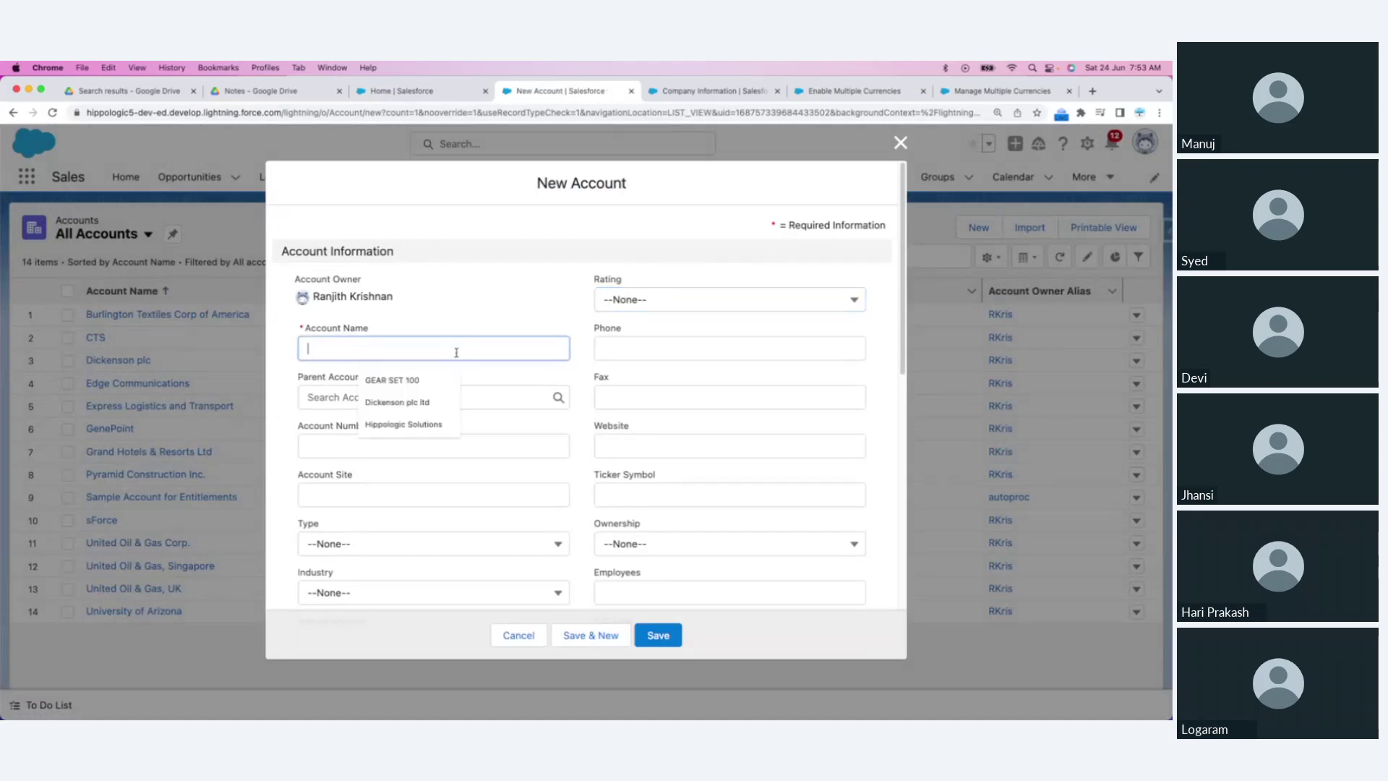
click(423, 425)
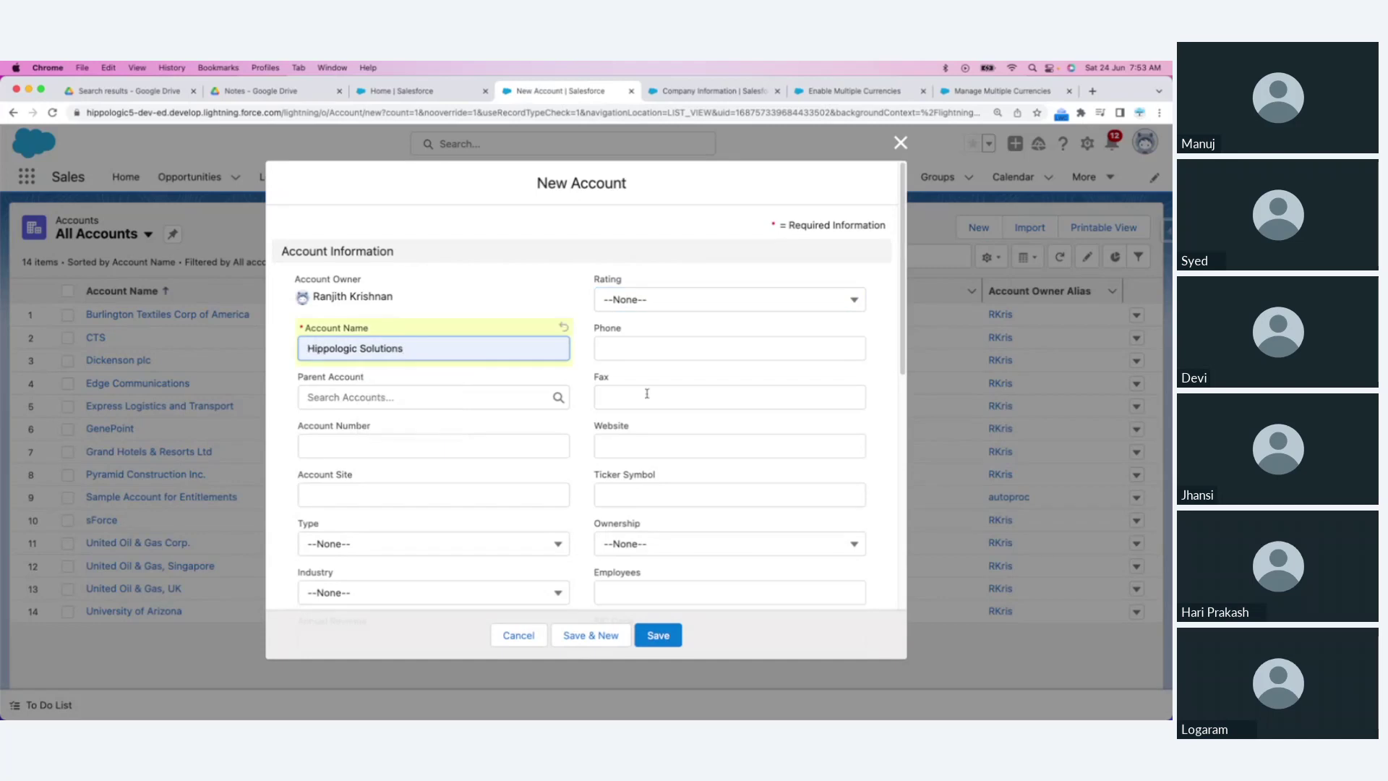
Step: Set the new account's industry to Education
click(436, 592)
scroll(434, 573, down, 6)
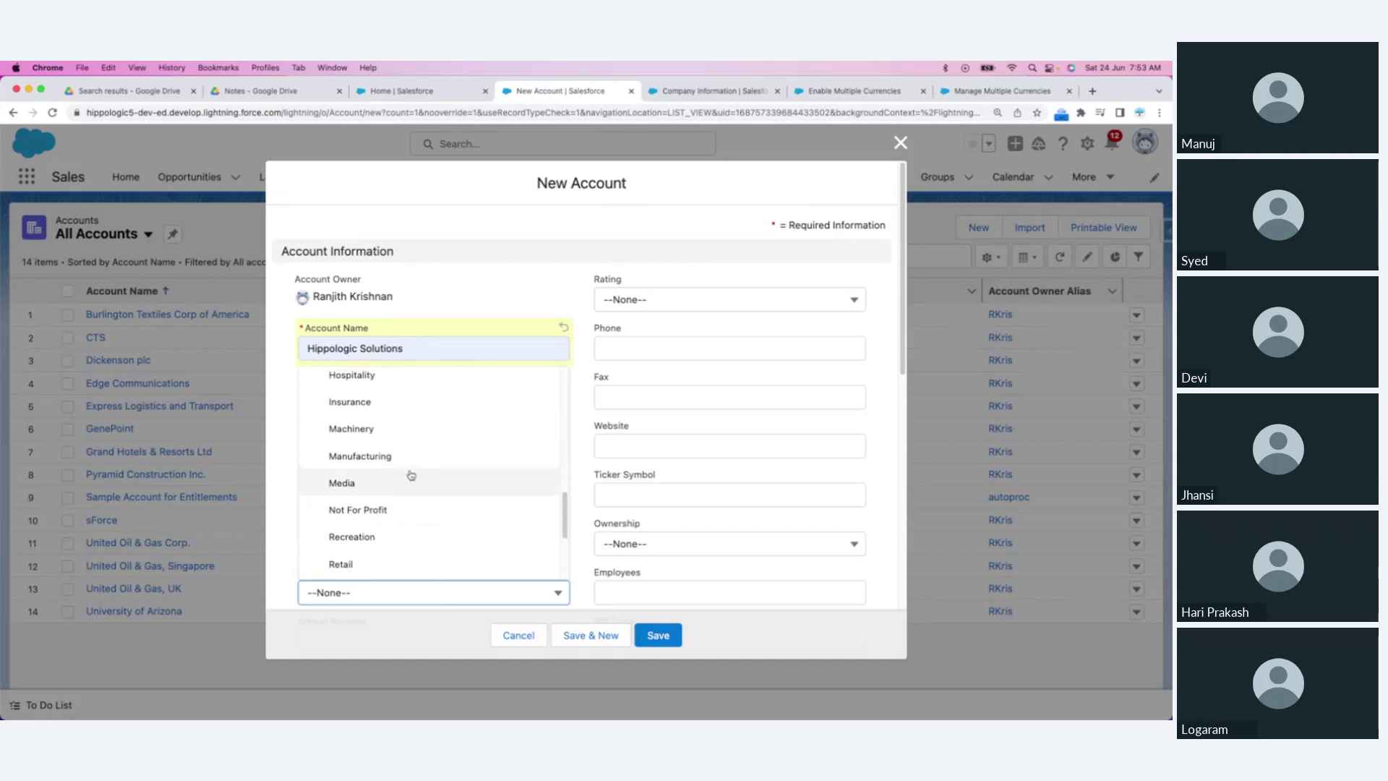
scroll(409, 474, up, 3)
scroll(387, 443, up, 3)
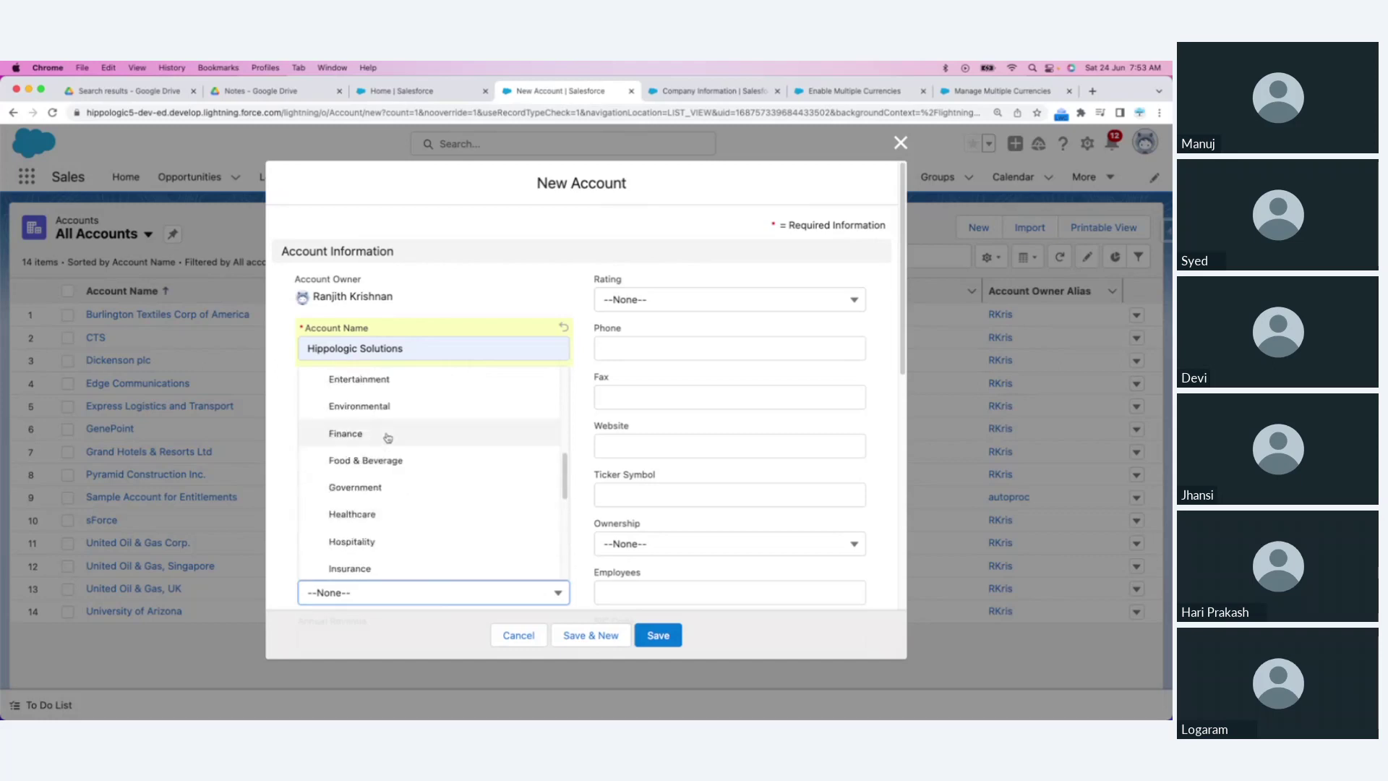
scroll(384, 399, up, 1)
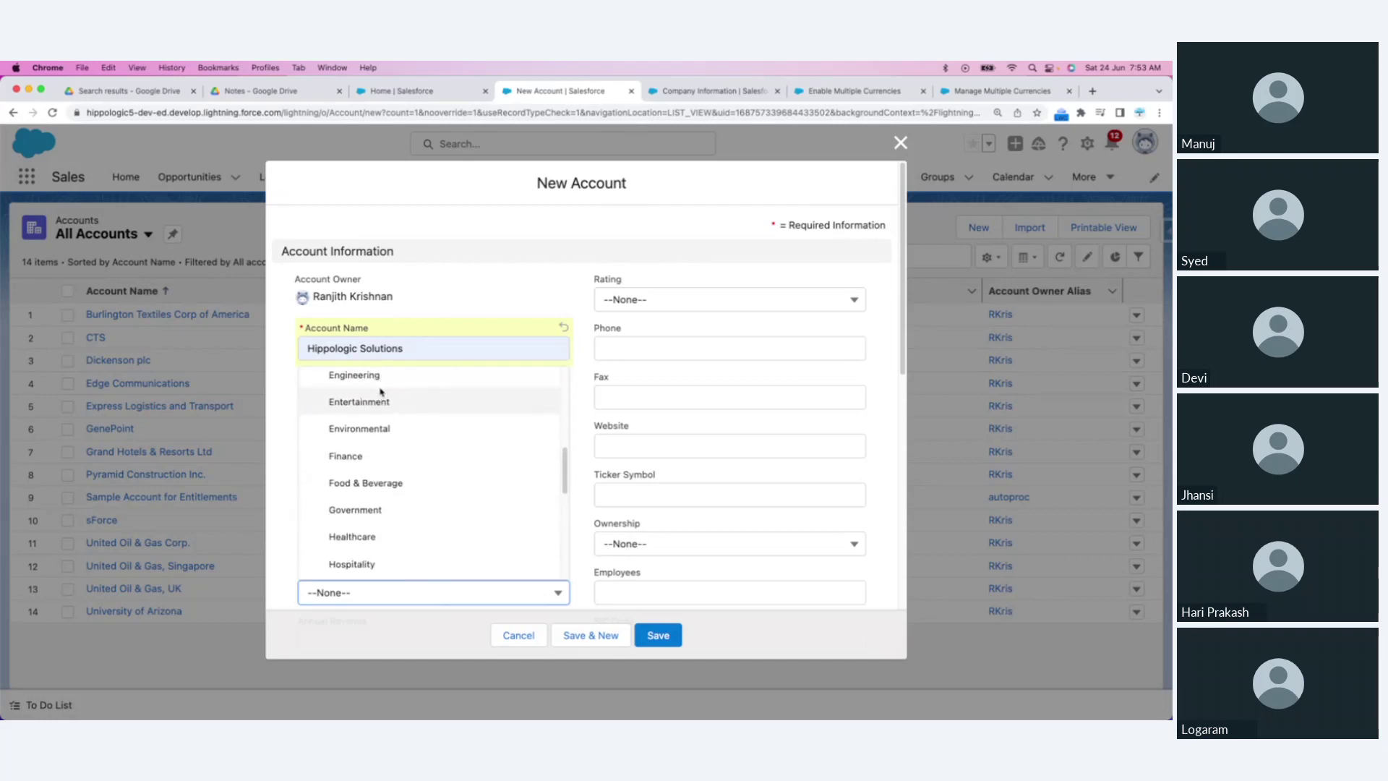
scroll(380, 404, up, 3)
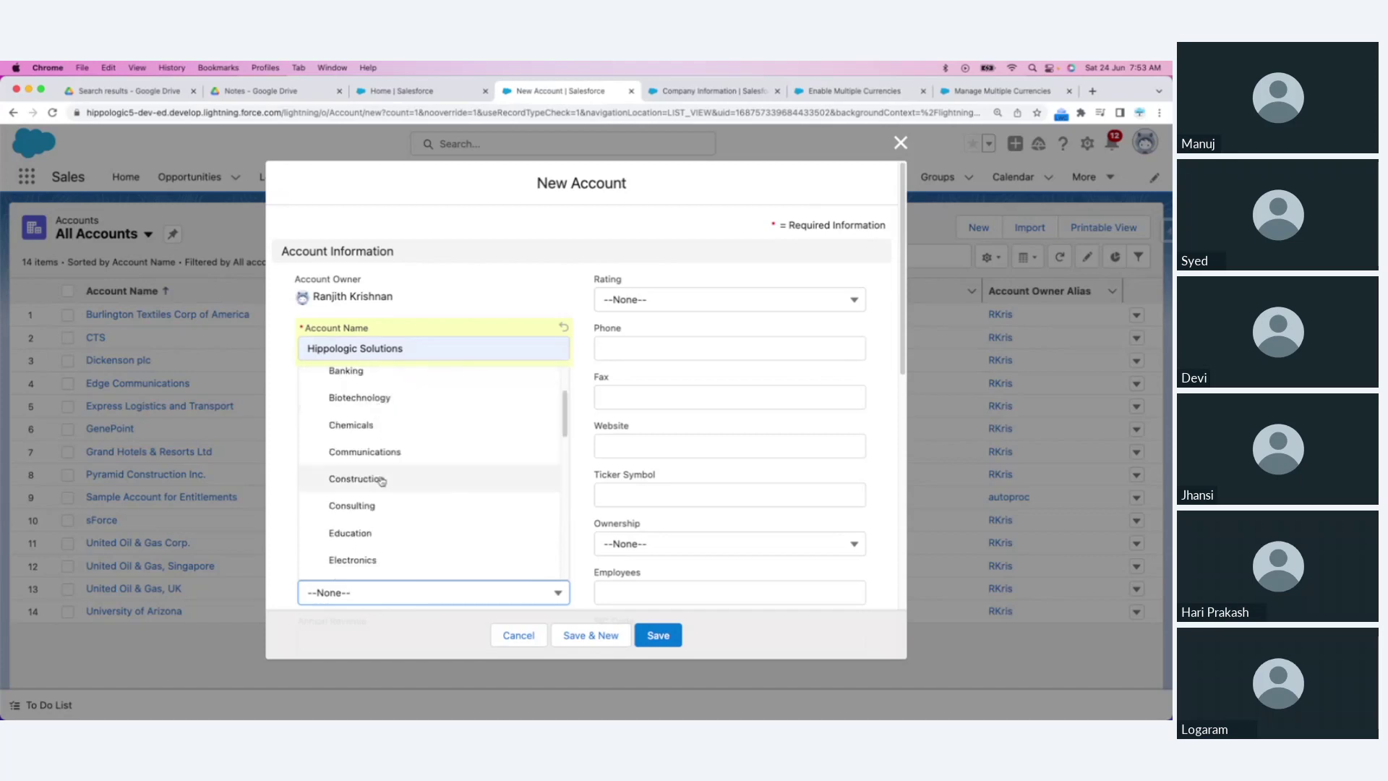
click(368, 531)
Step: Set the new account's rating to Cold and save the record
click(681, 309)
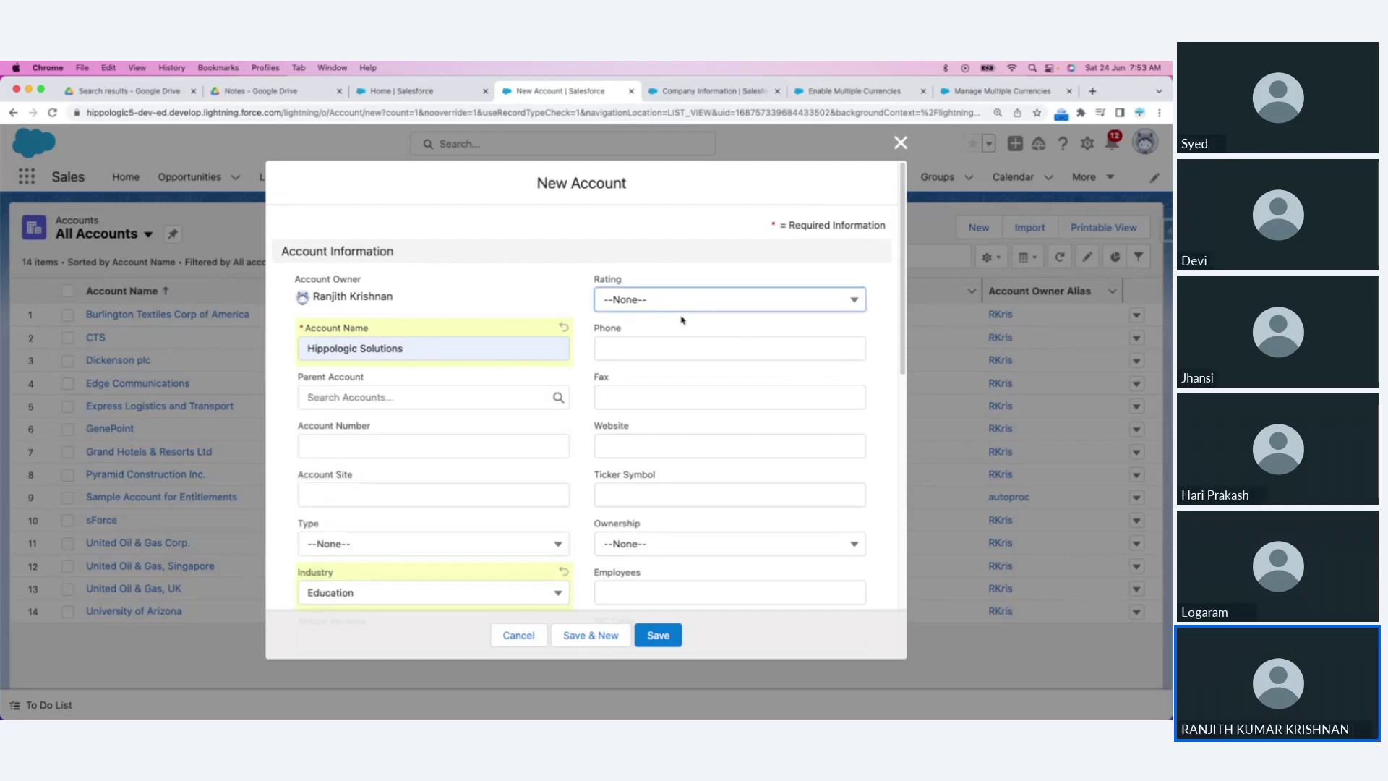
click(673, 298)
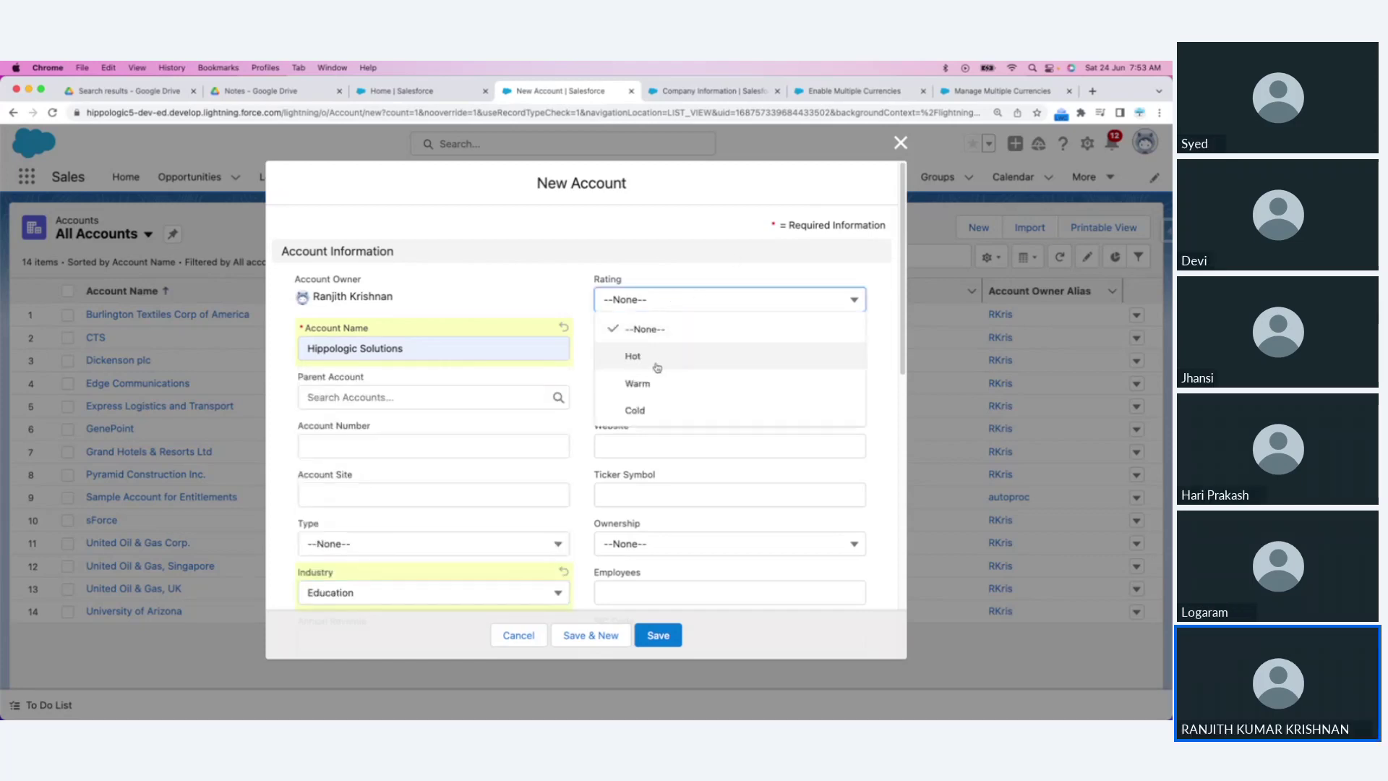
click(650, 408)
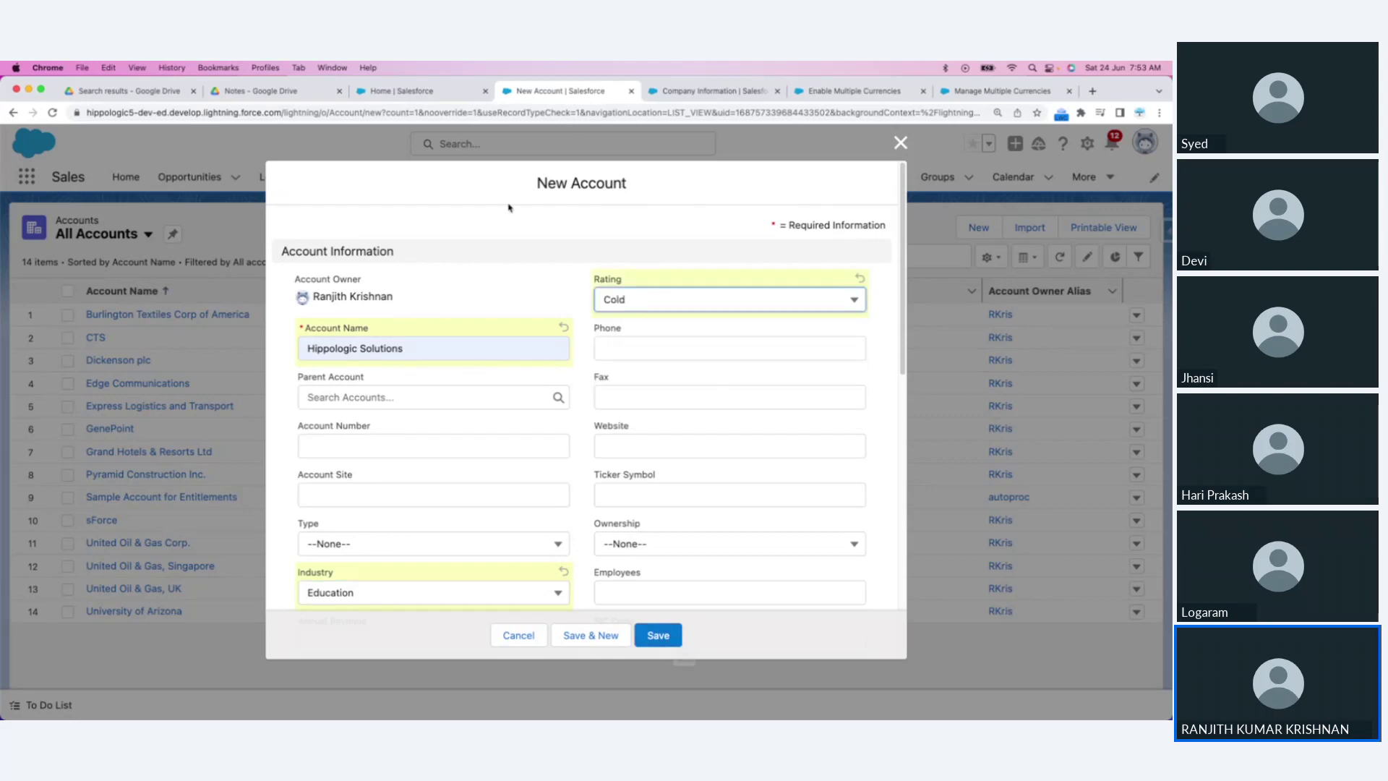
click(666, 641)
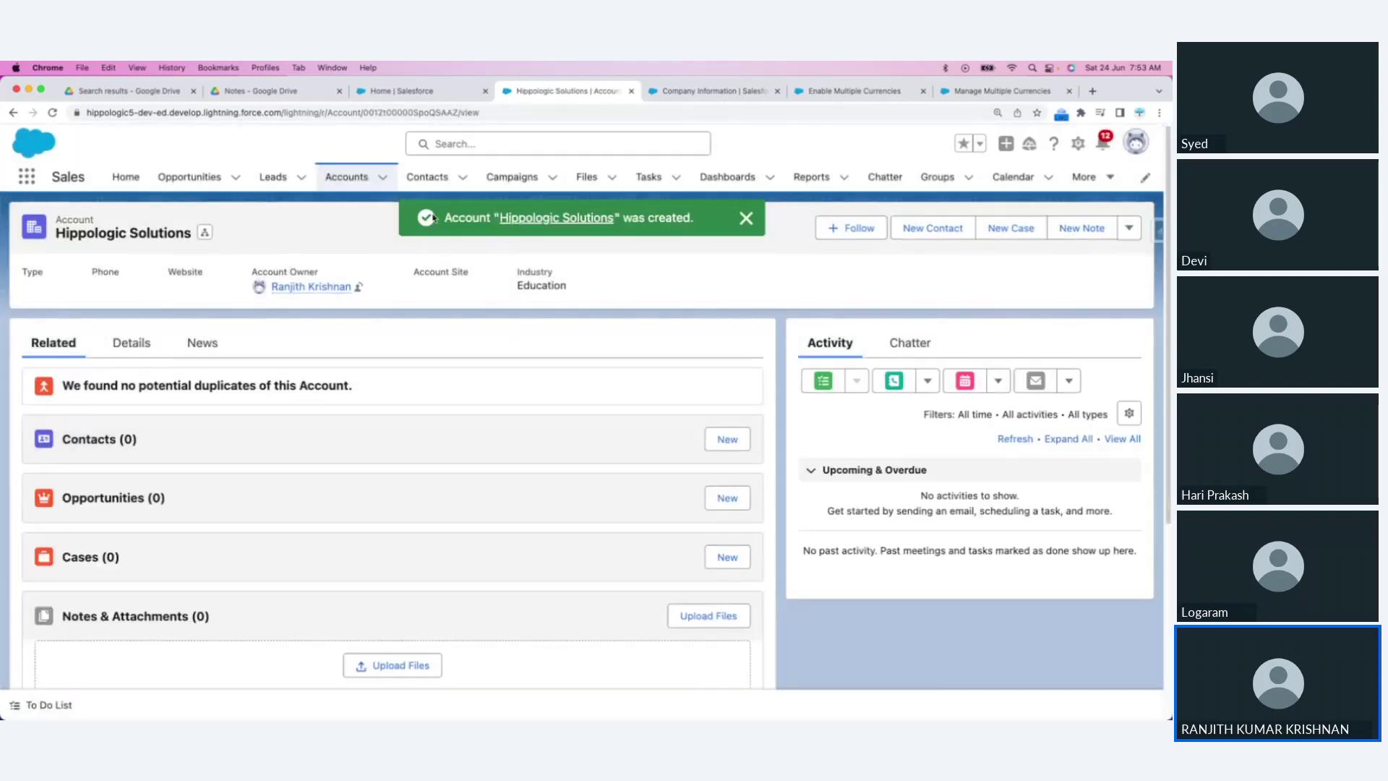
Step: Return to the accounts and display the New This Week list view, followed by the New Last Week list view
click(358, 182)
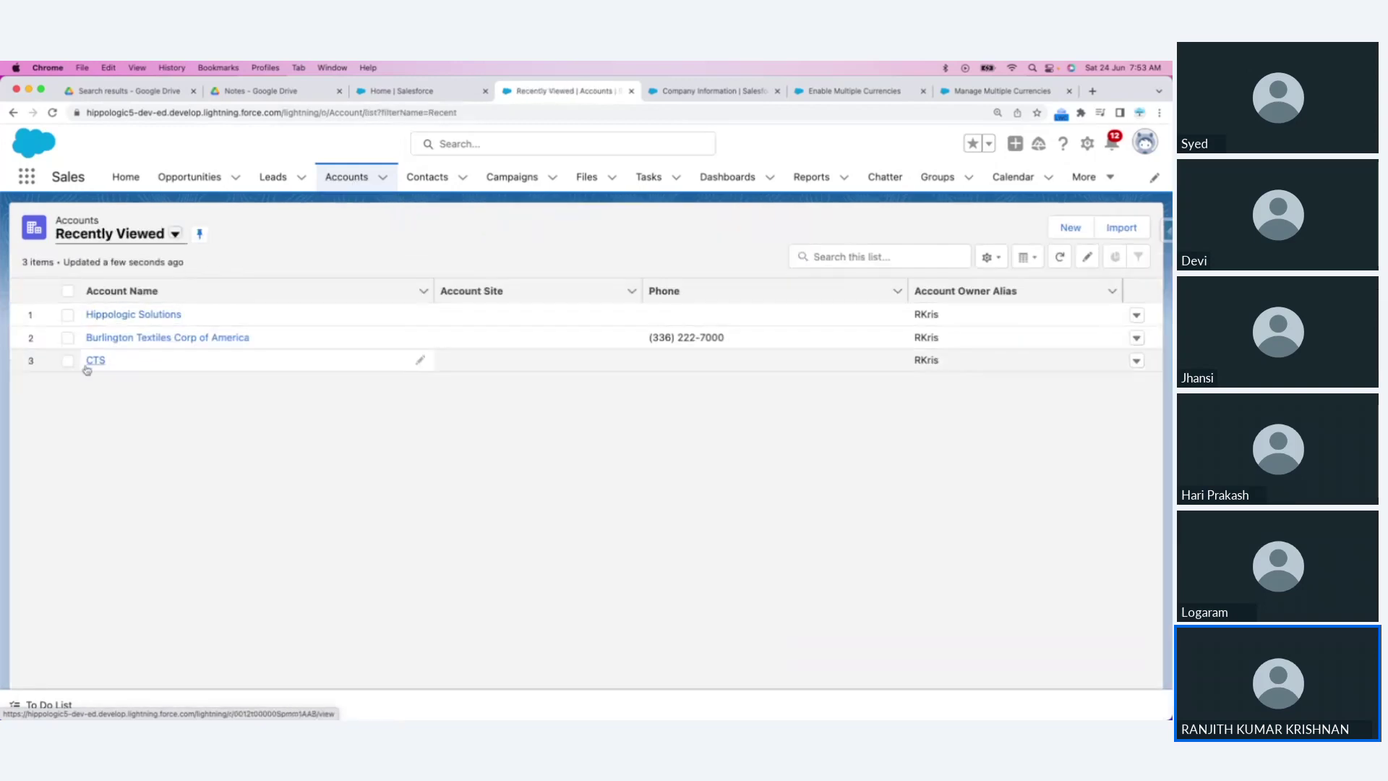
click(172, 234)
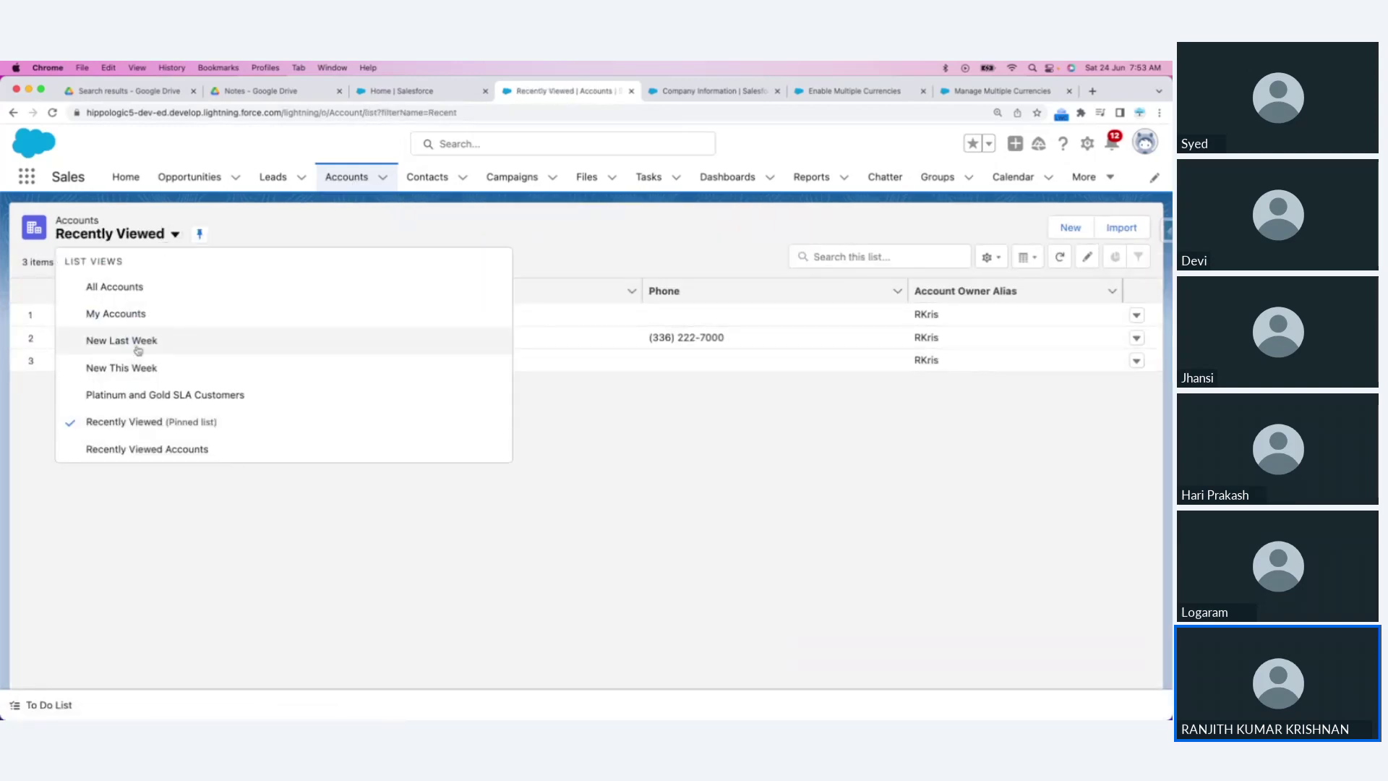
click(135, 370)
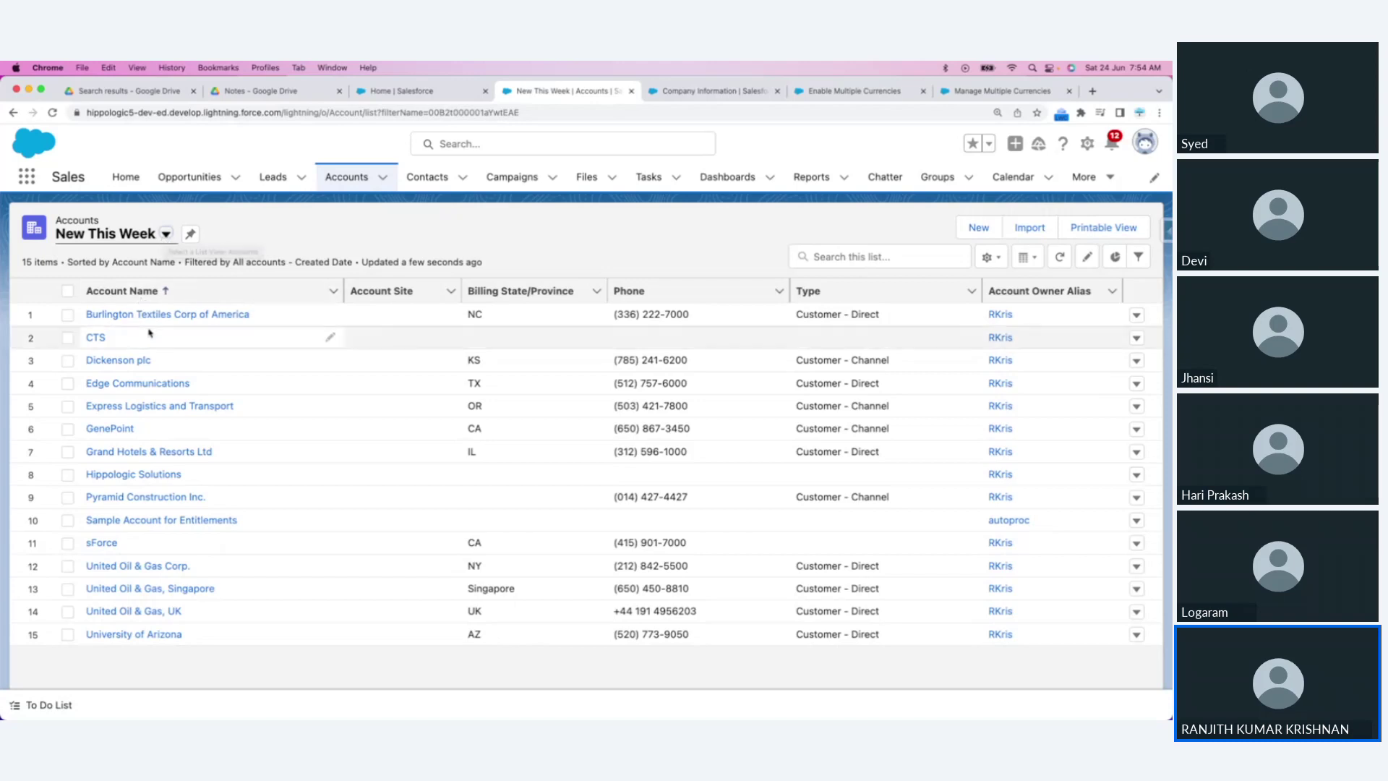
click(165, 234)
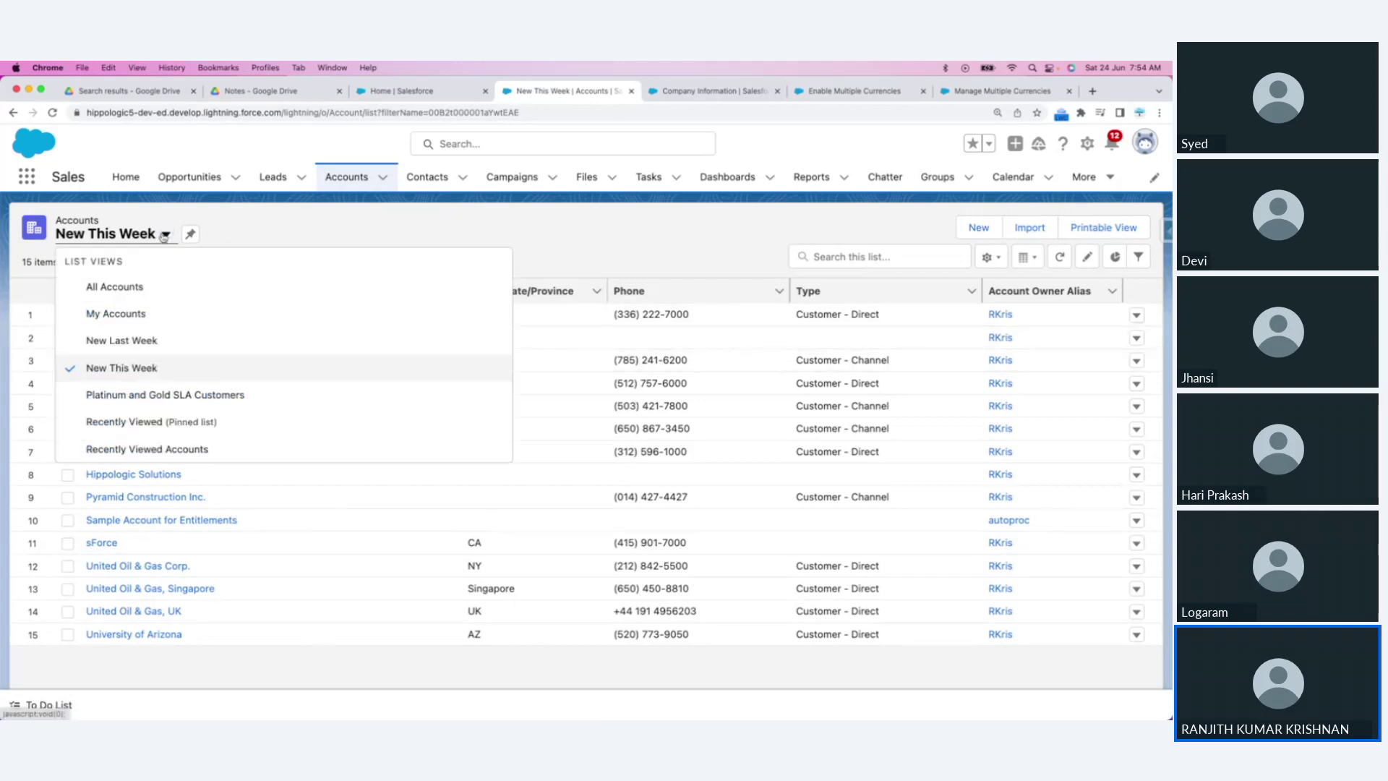
click(140, 348)
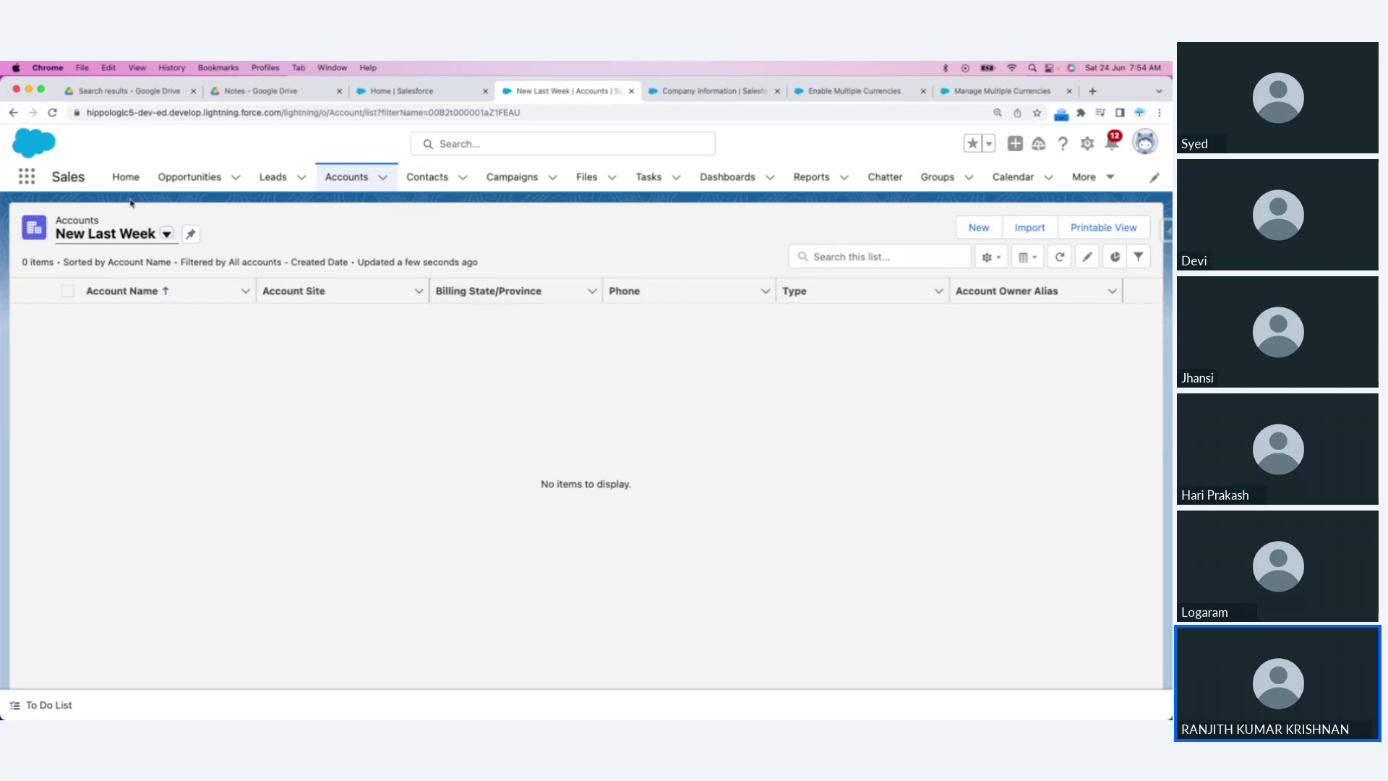
Step: Look through the available account list views and switch to All Accounts
click(164, 236)
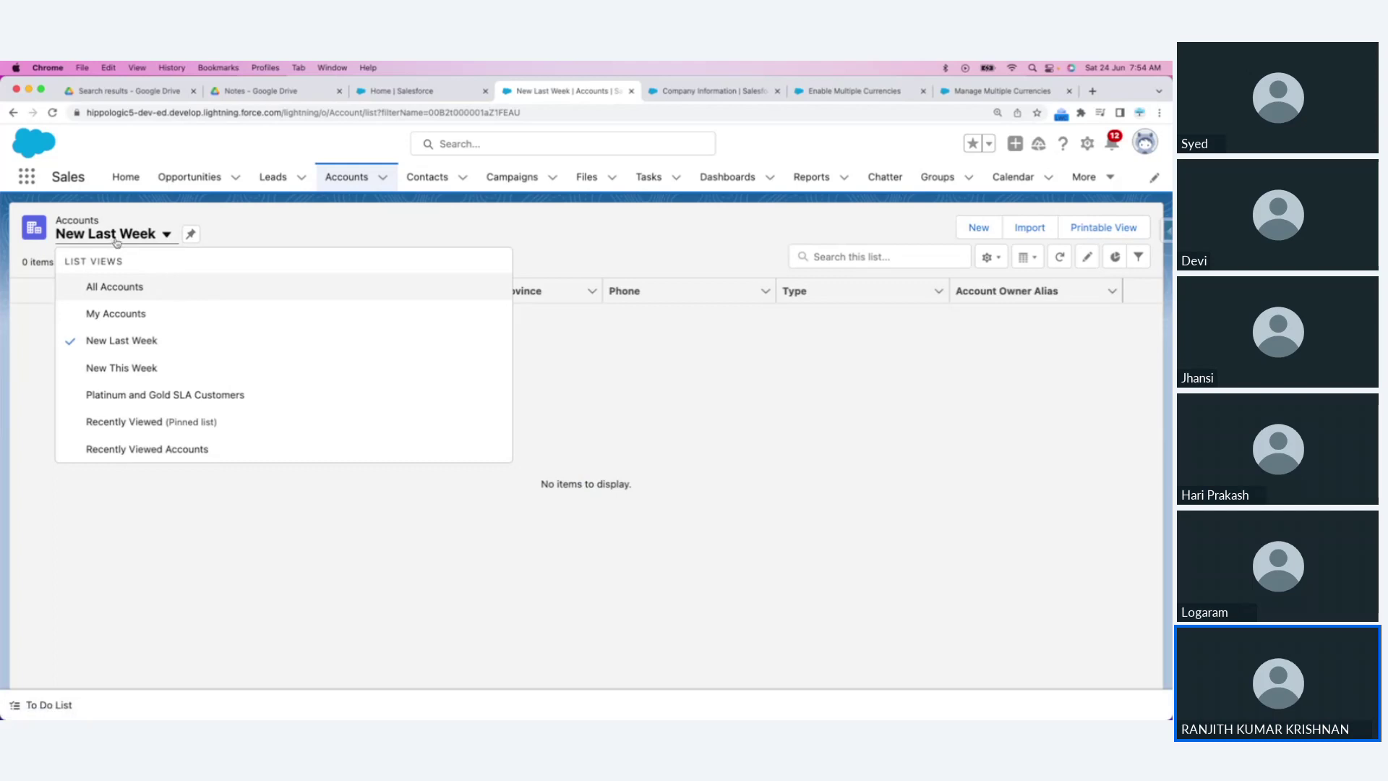
click(648, 409)
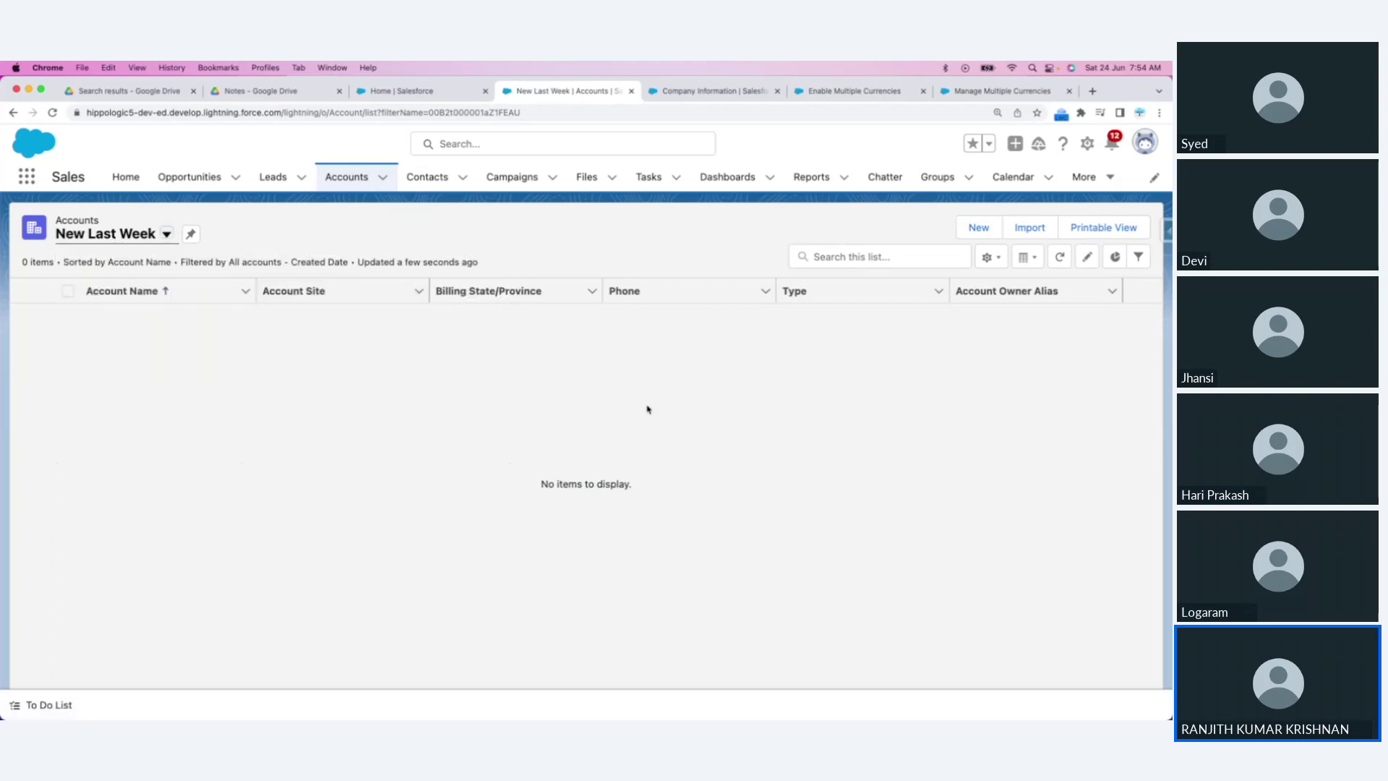
click(160, 240)
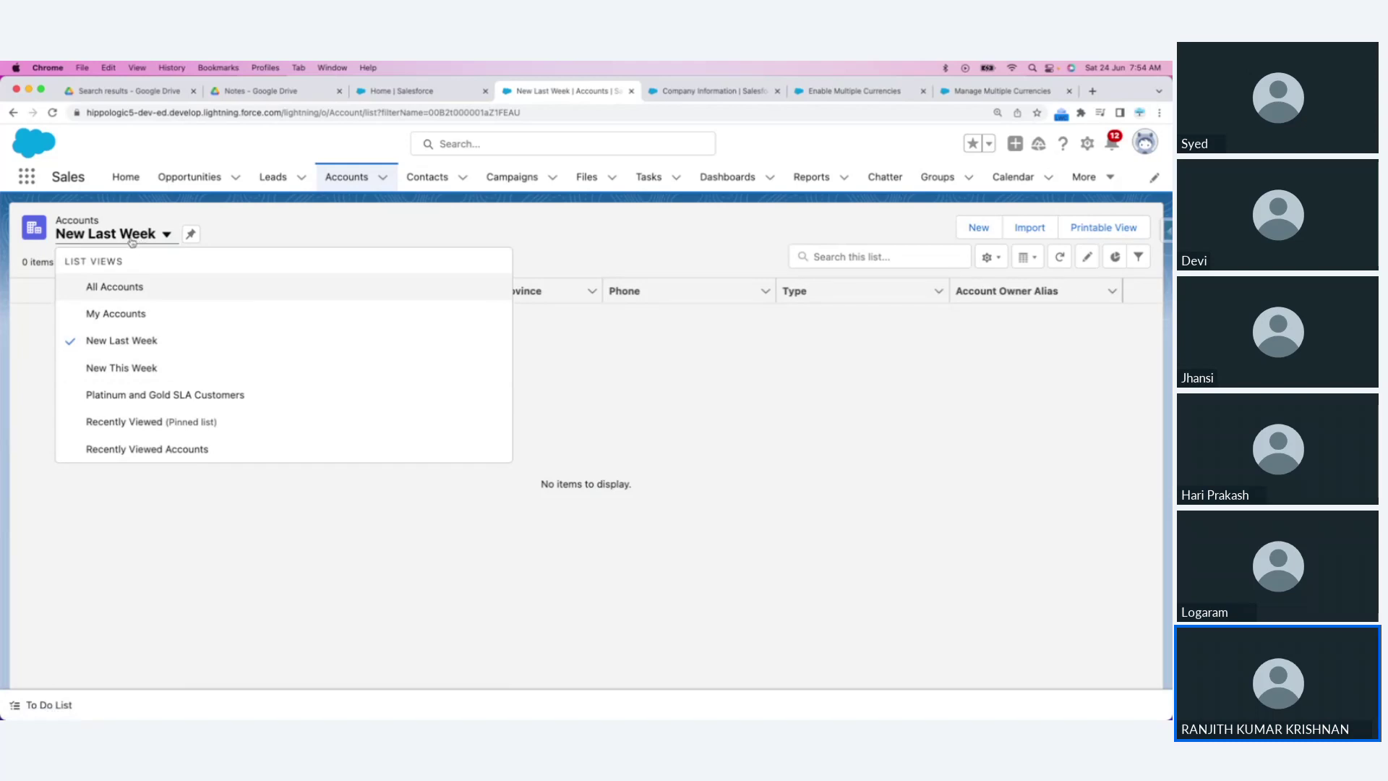
click(697, 455)
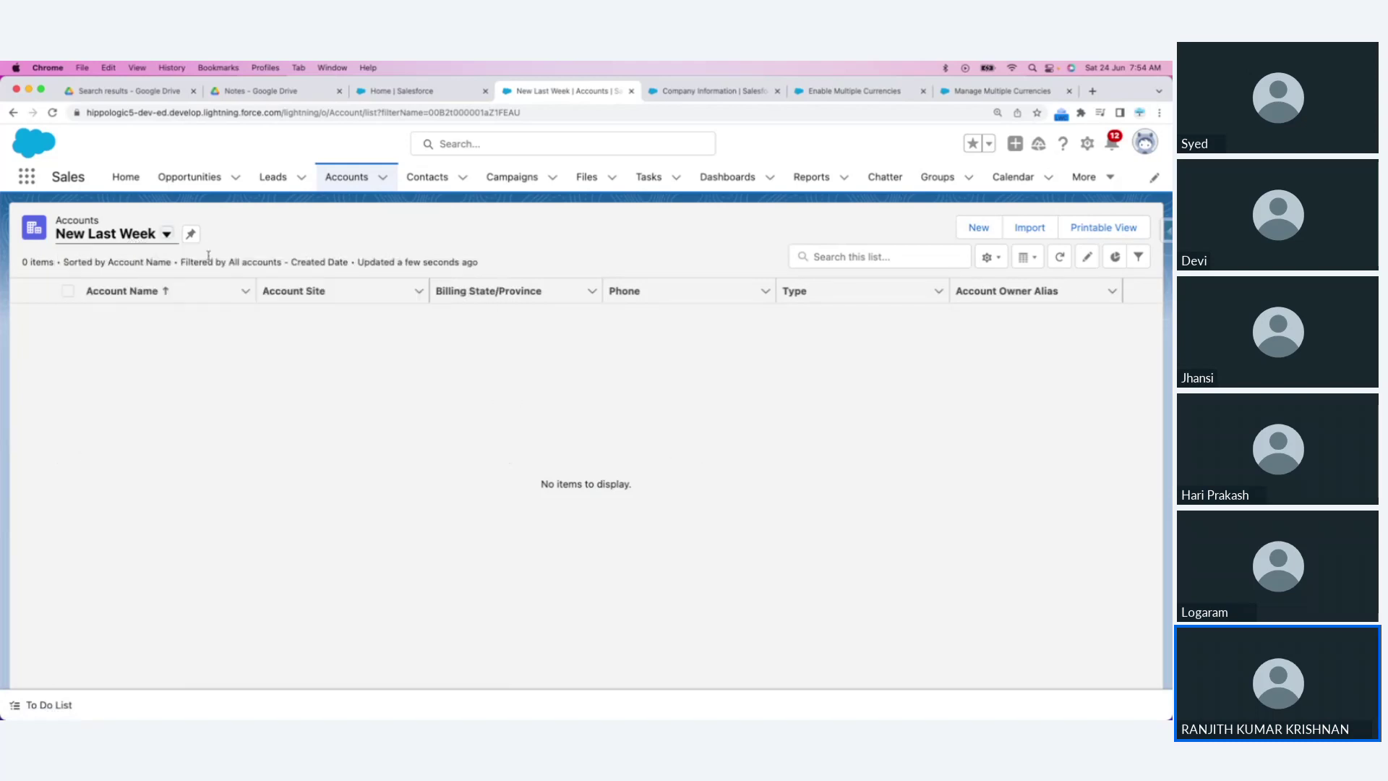
click(166, 233)
click(131, 289)
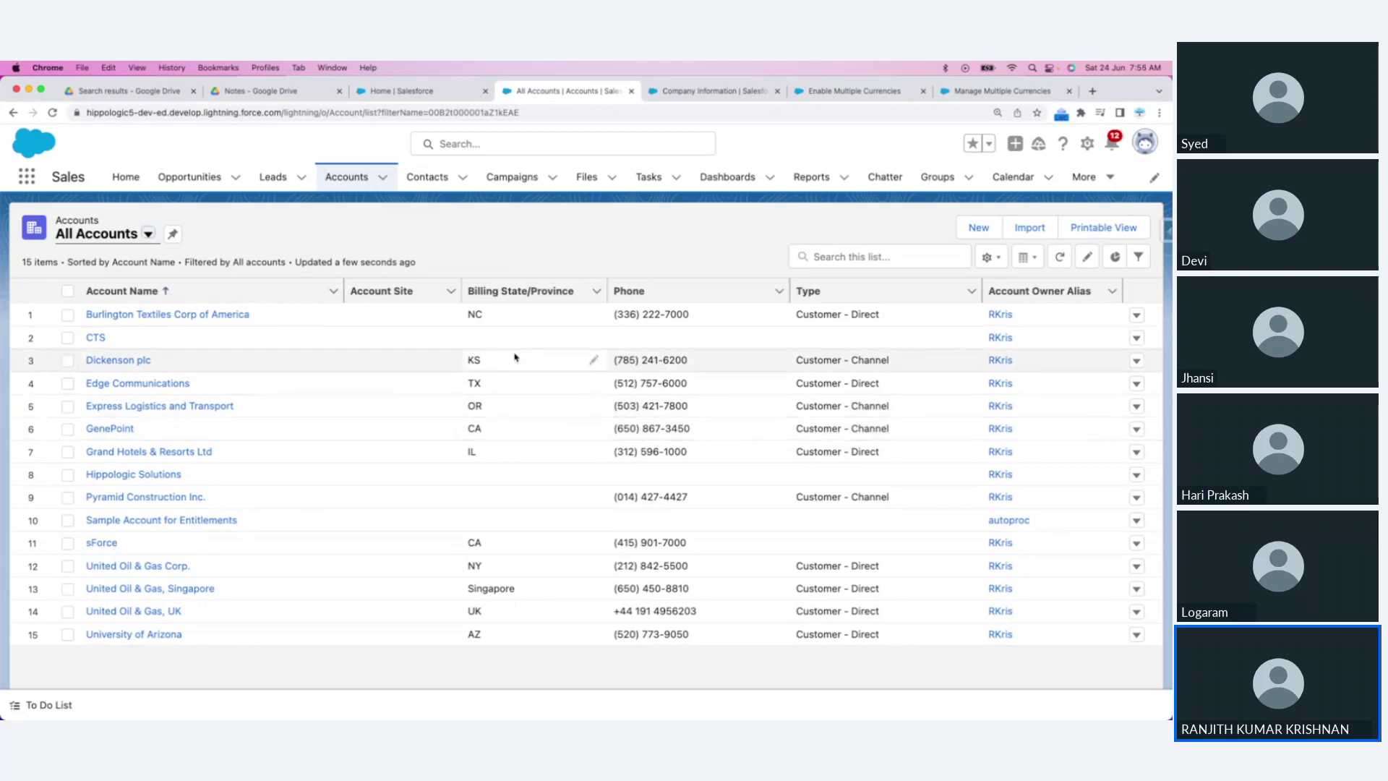
Step: Set the billing state/province of the CTS account to TN directly in the list and save the change
click(593, 337)
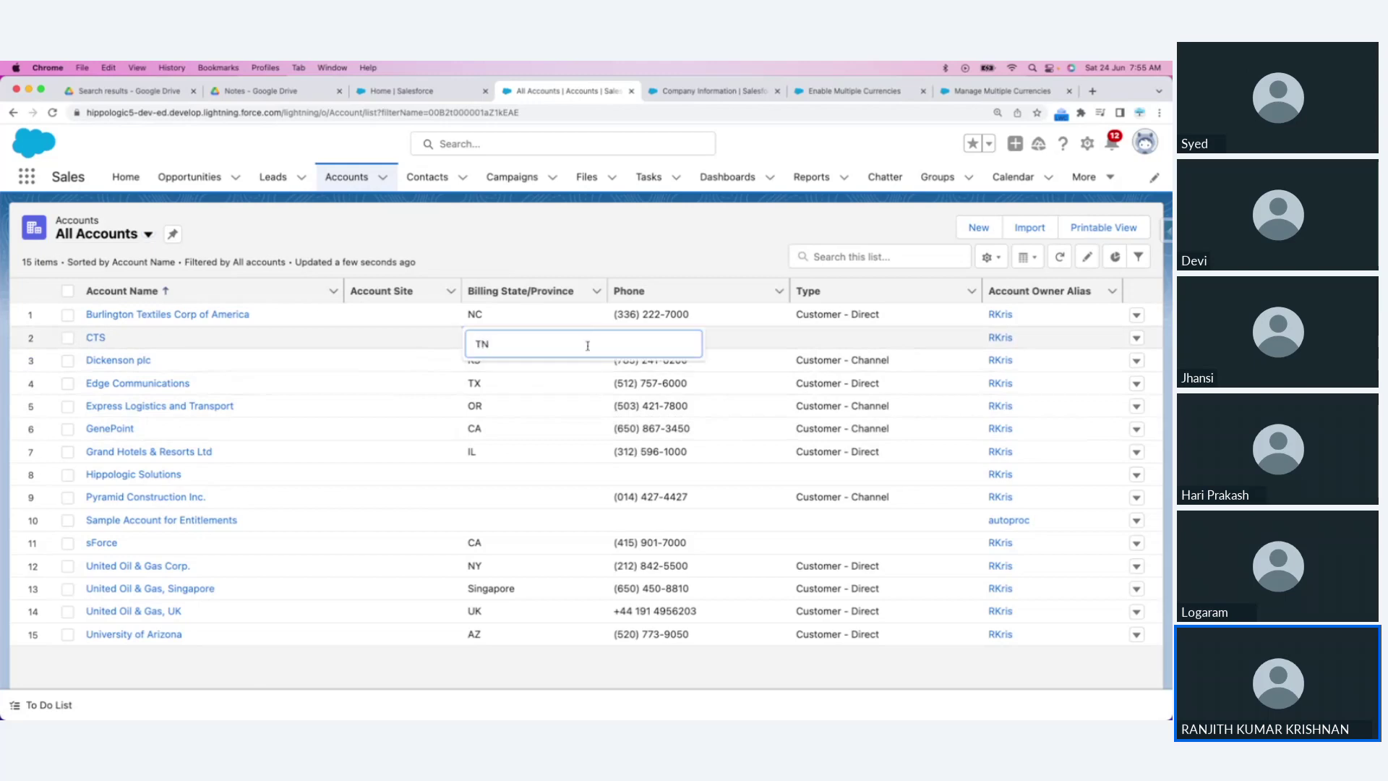
click(663, 245)
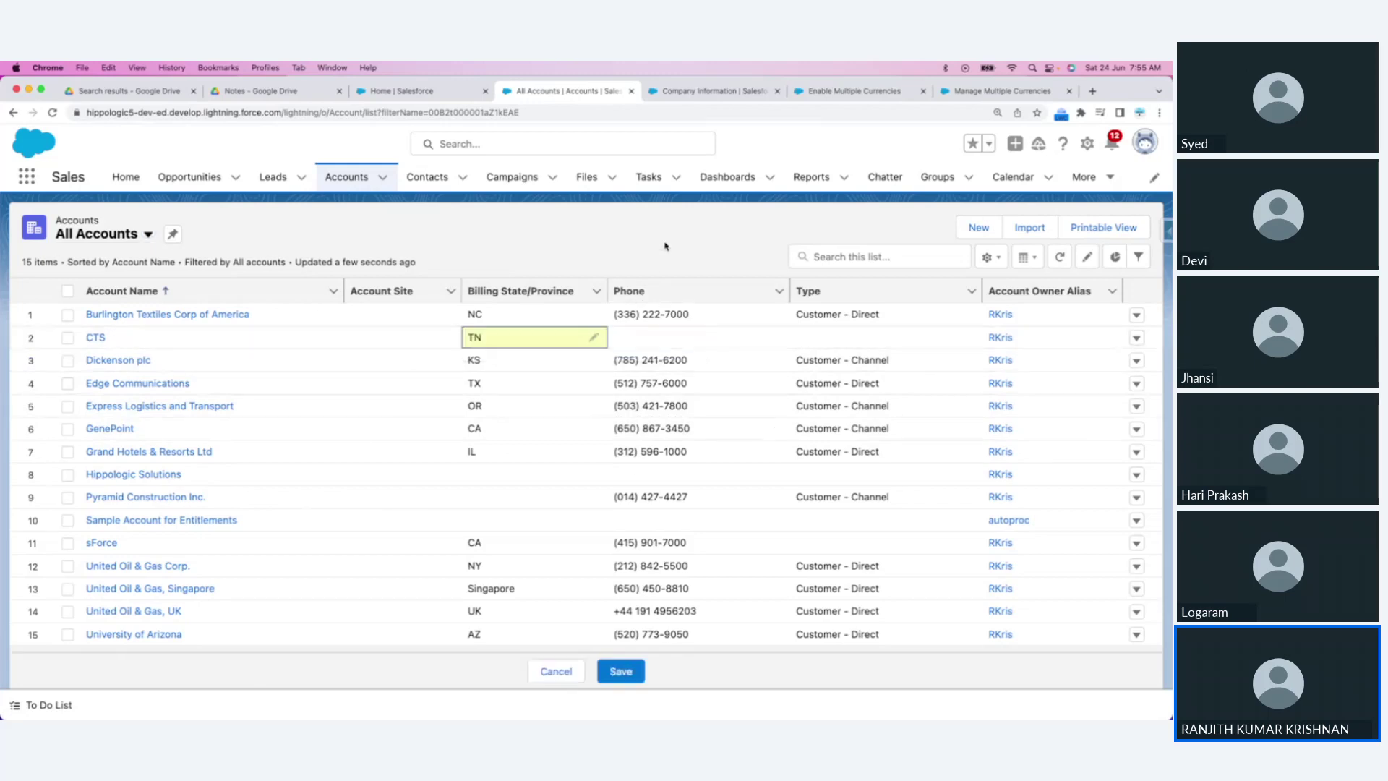
click(626, 675)
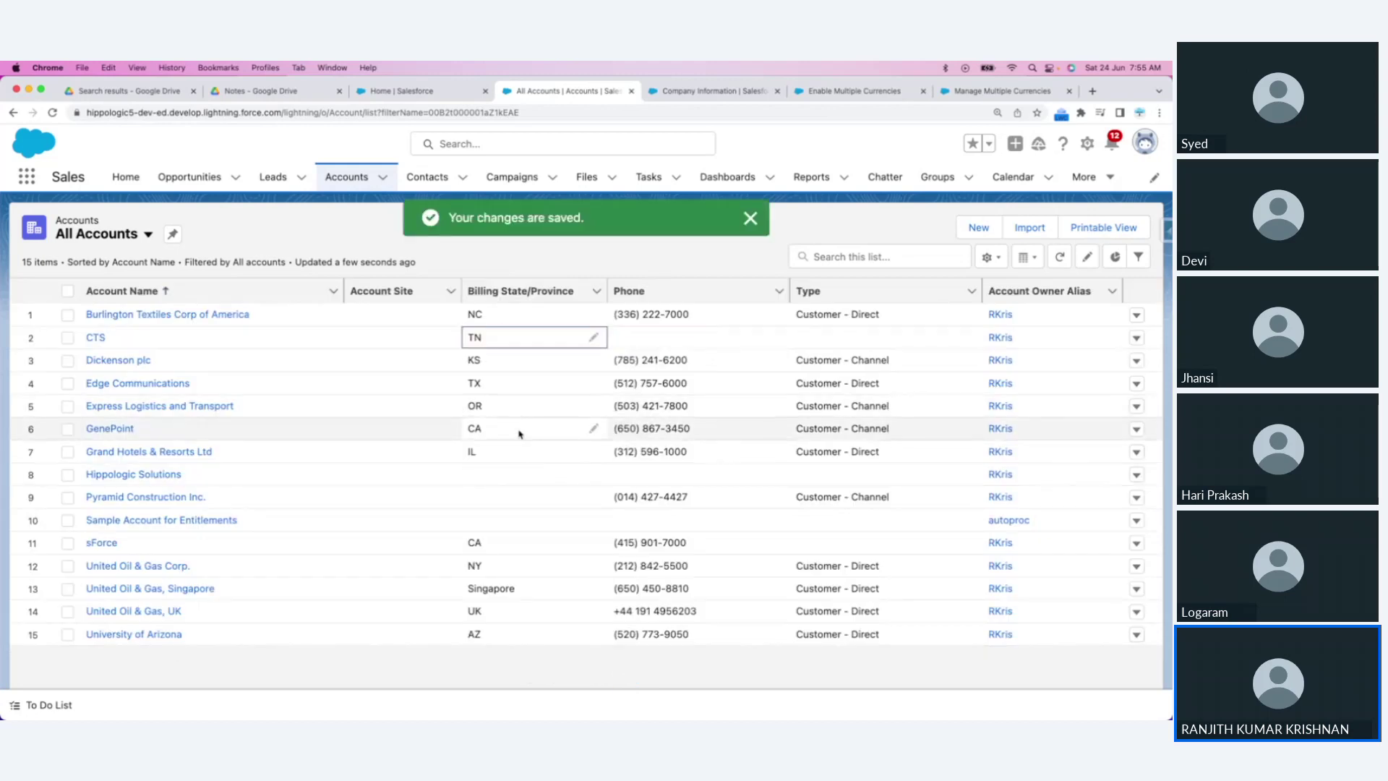
Step: Set the billing state/province of the Hippologic Solutions account to TN in the list and save it
click(592, 475)
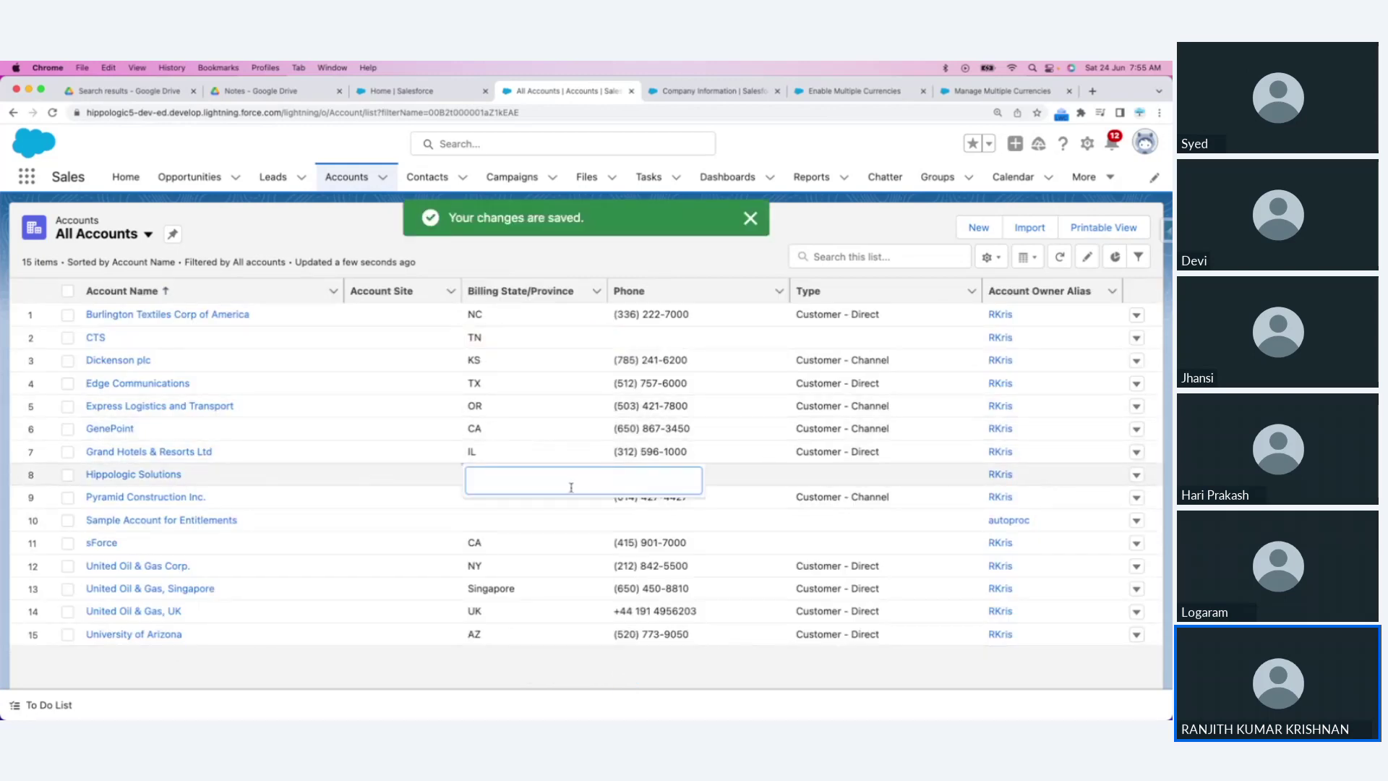
text(TN)
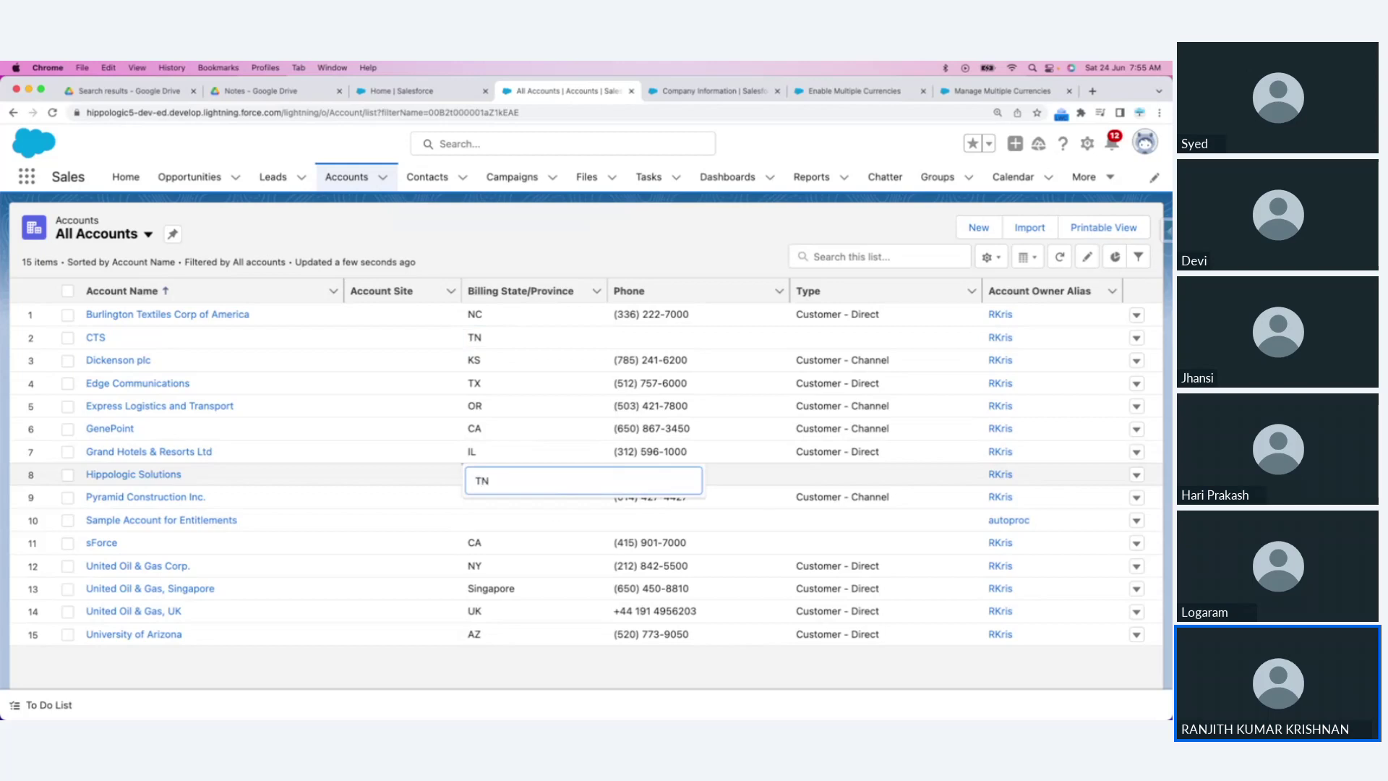
click(722, 660)
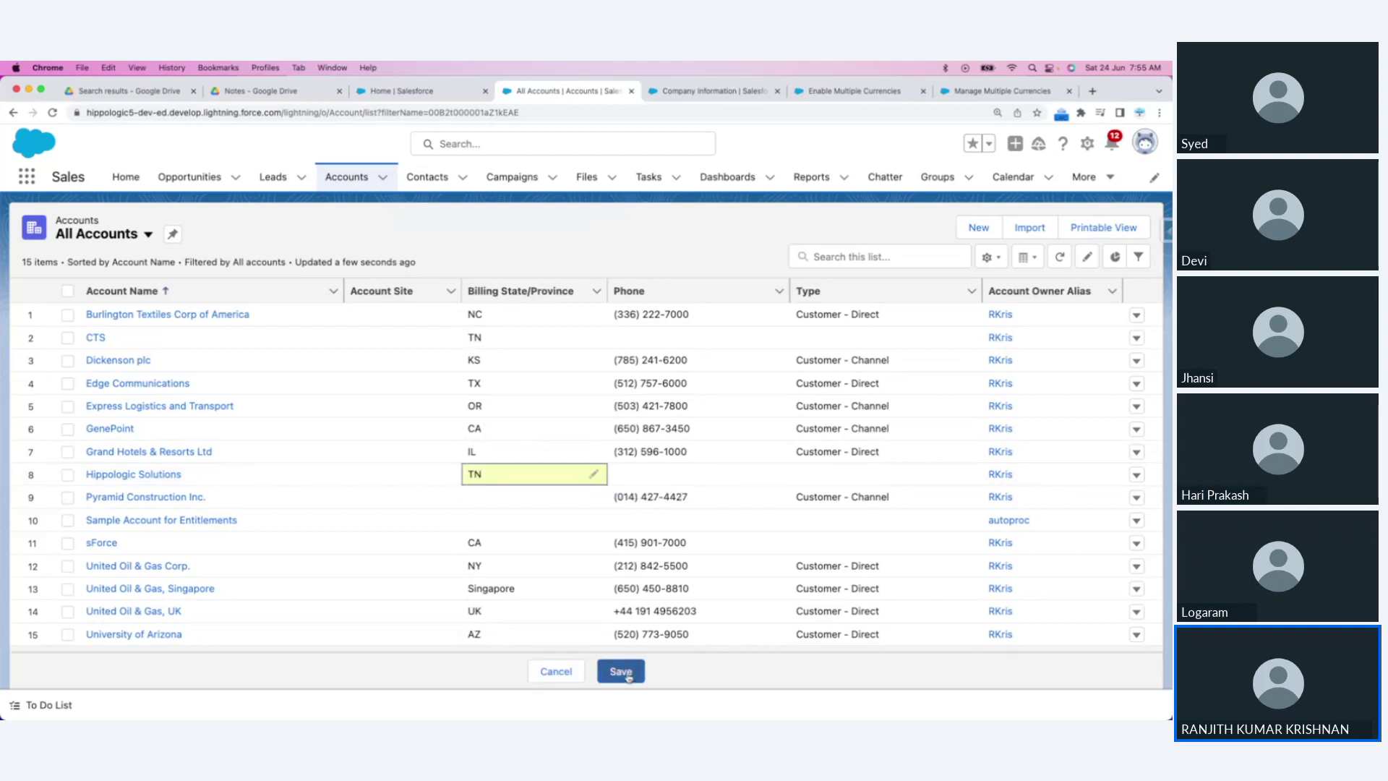
click(623, 672)
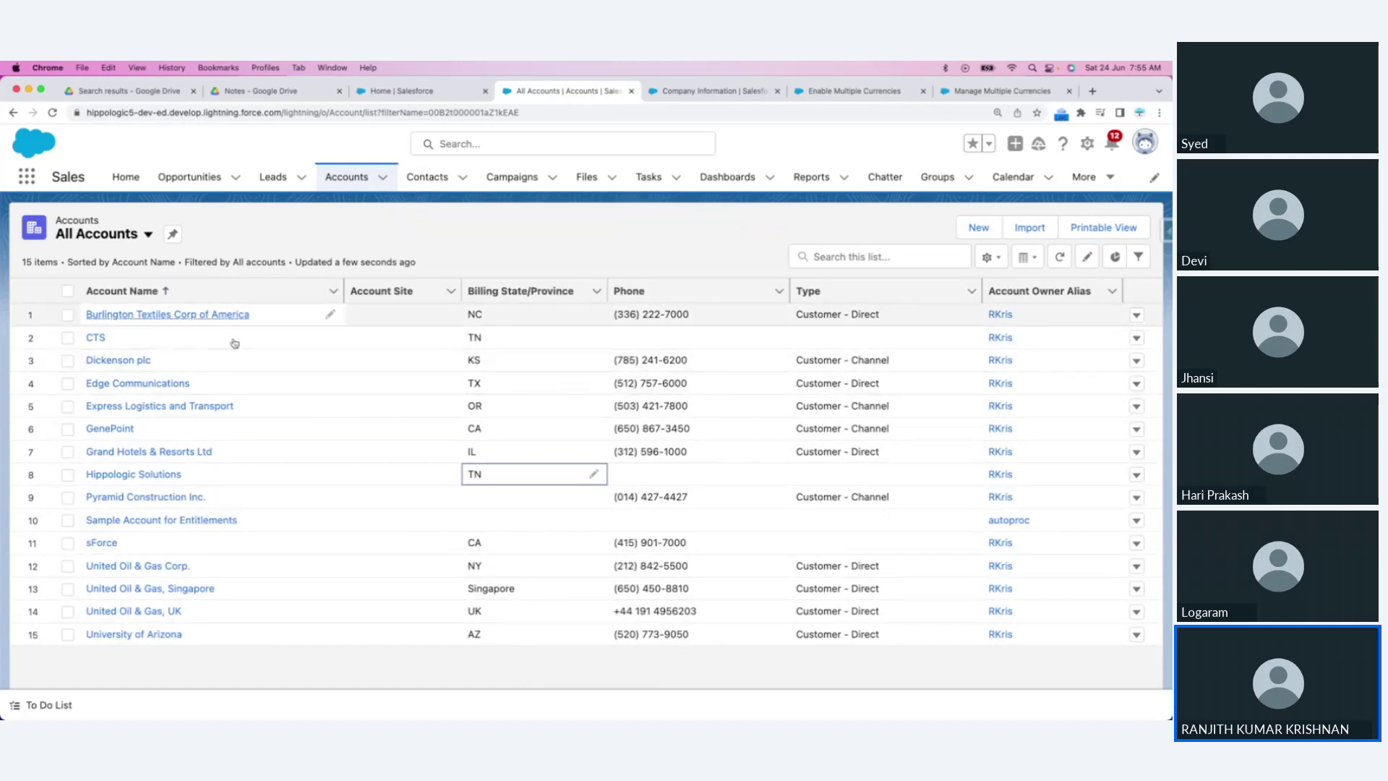
Step: Examine which list views are available for accounts, keeping All Accounts displayed
click(147, 235)
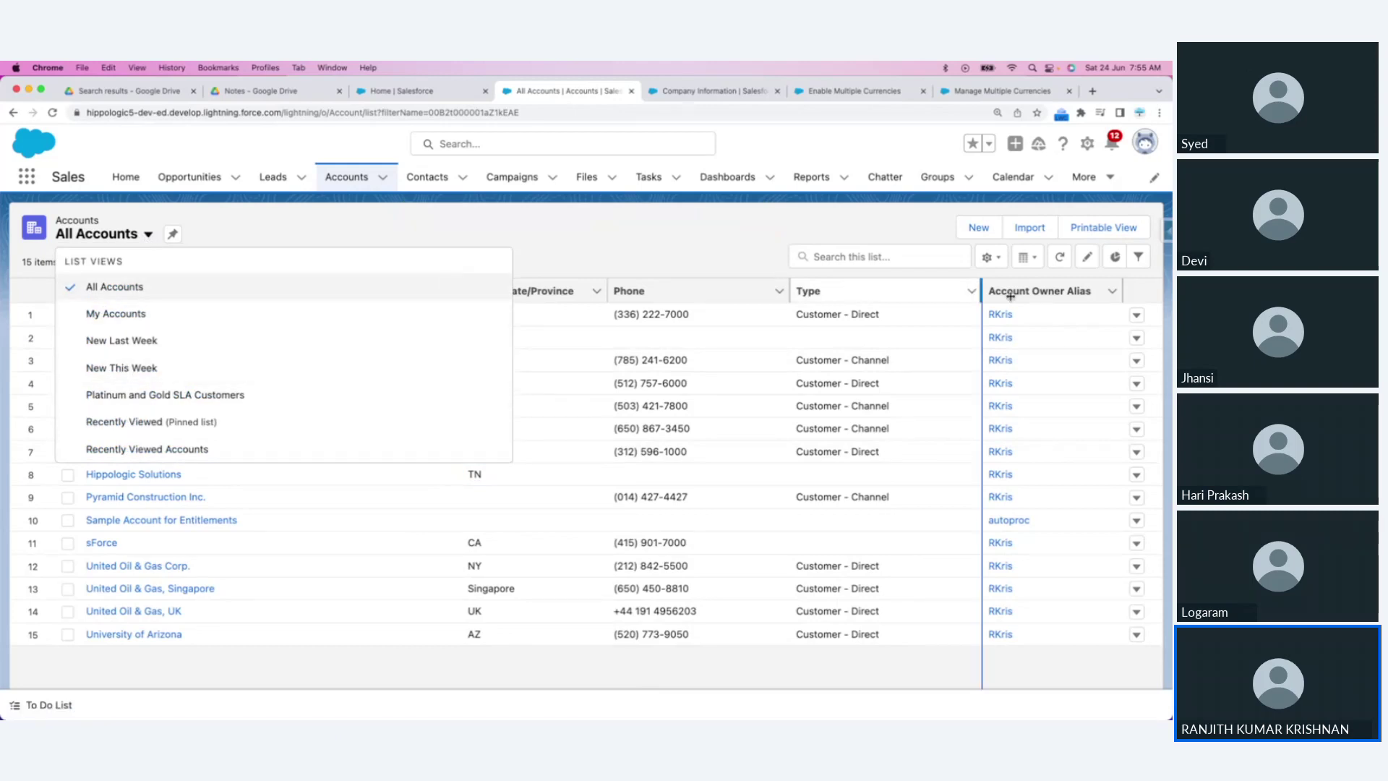
click(672, 255)
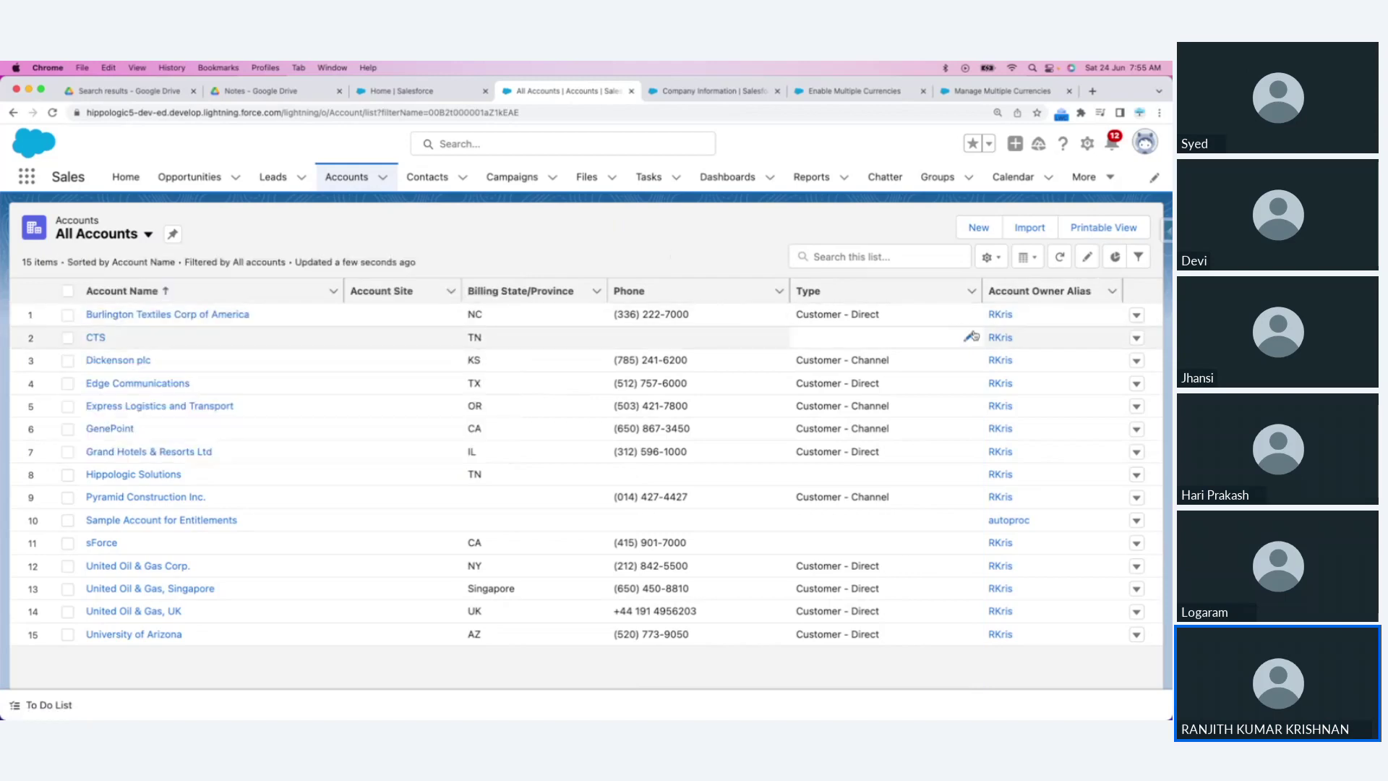
click(148, 233)
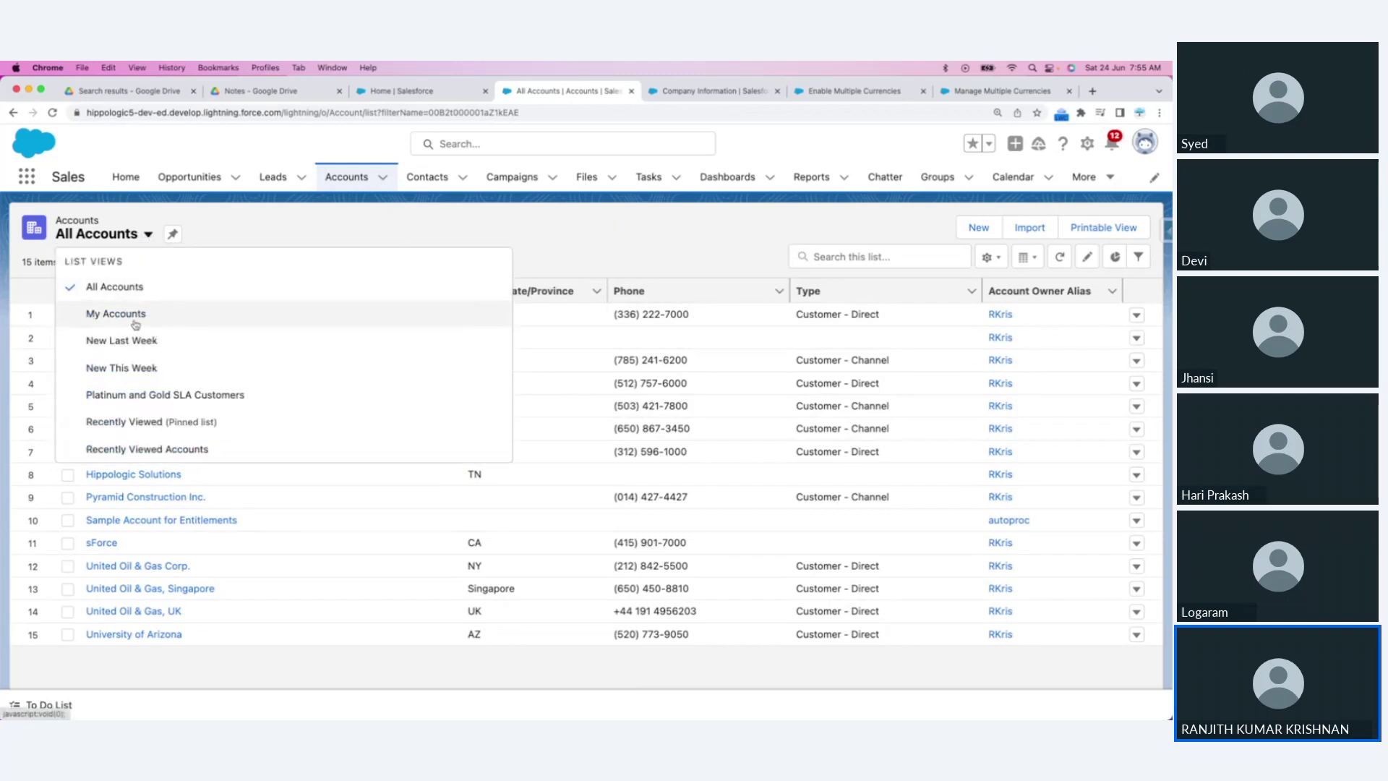
click(600, 246)
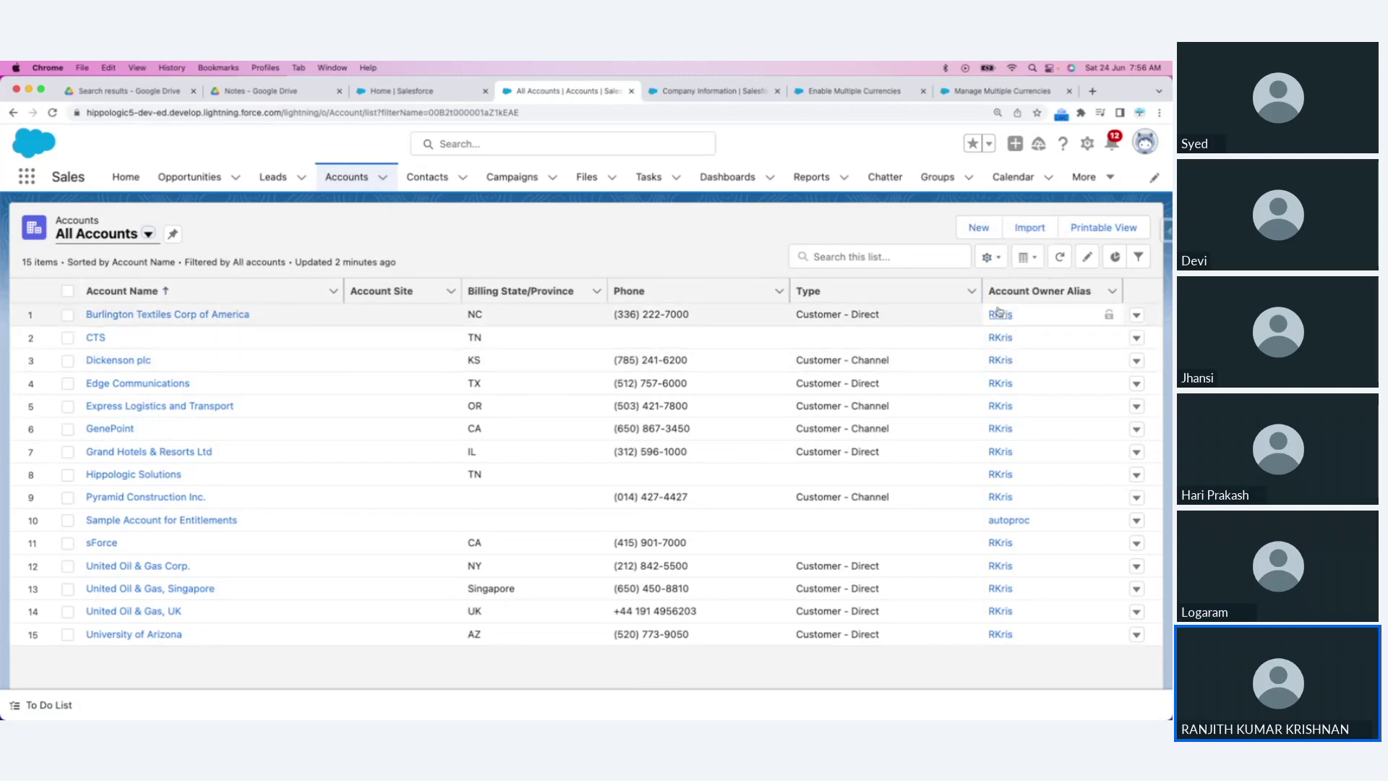
Step: Create a new account list view named "Customers - INDIA" that all users can see, and save it
click(990, 258)
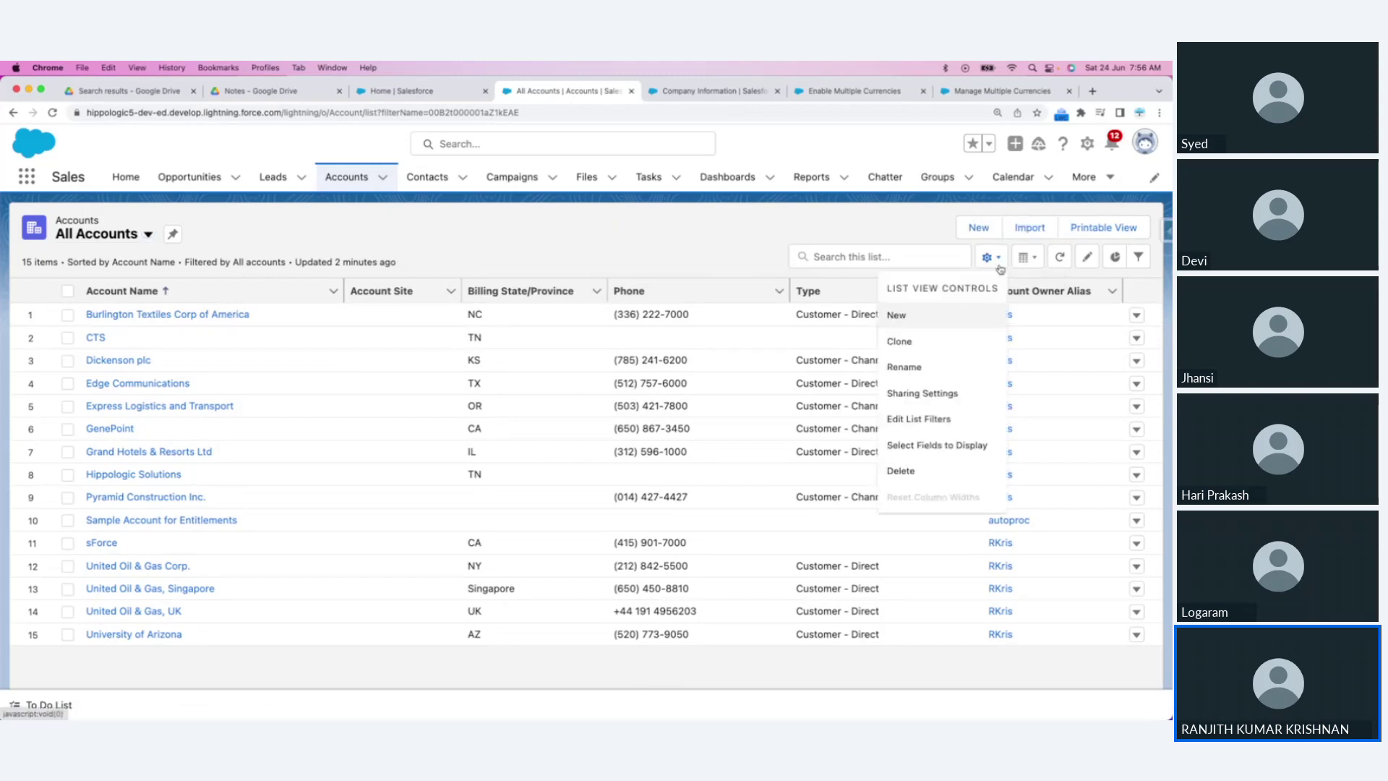
click(899, 318)
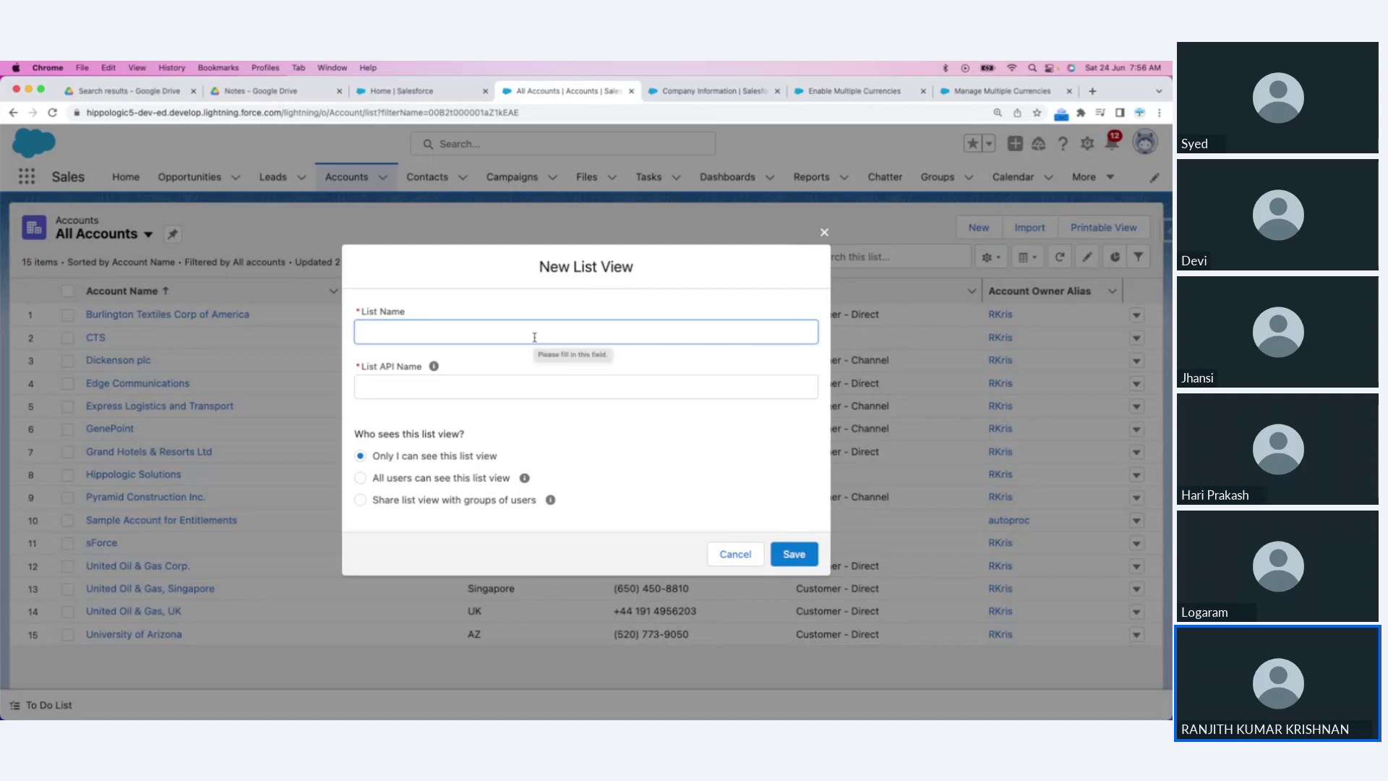
text(I)
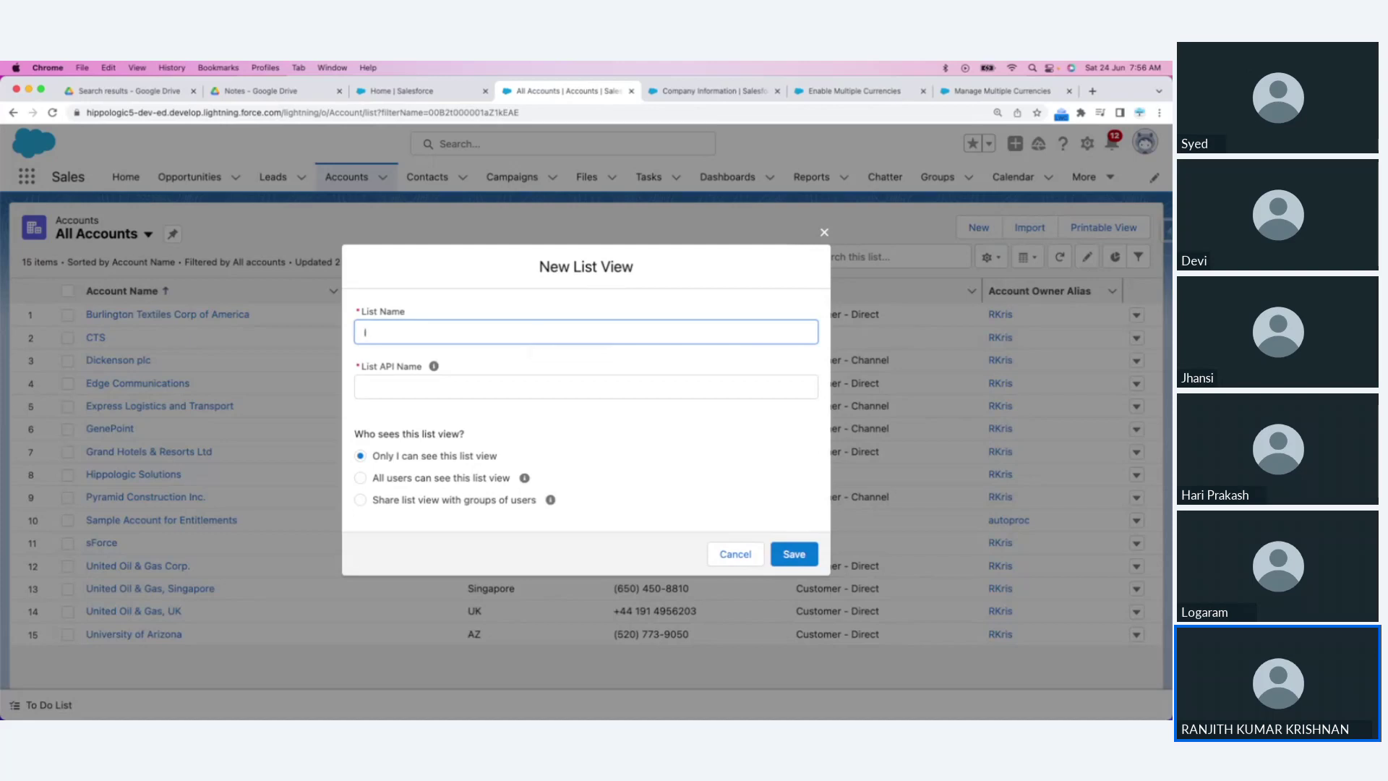
key(BackSpace)
text(ustomr)
key(BackSpace)
key(BackSpace)
key(BackSpace)
key(BackSpace)
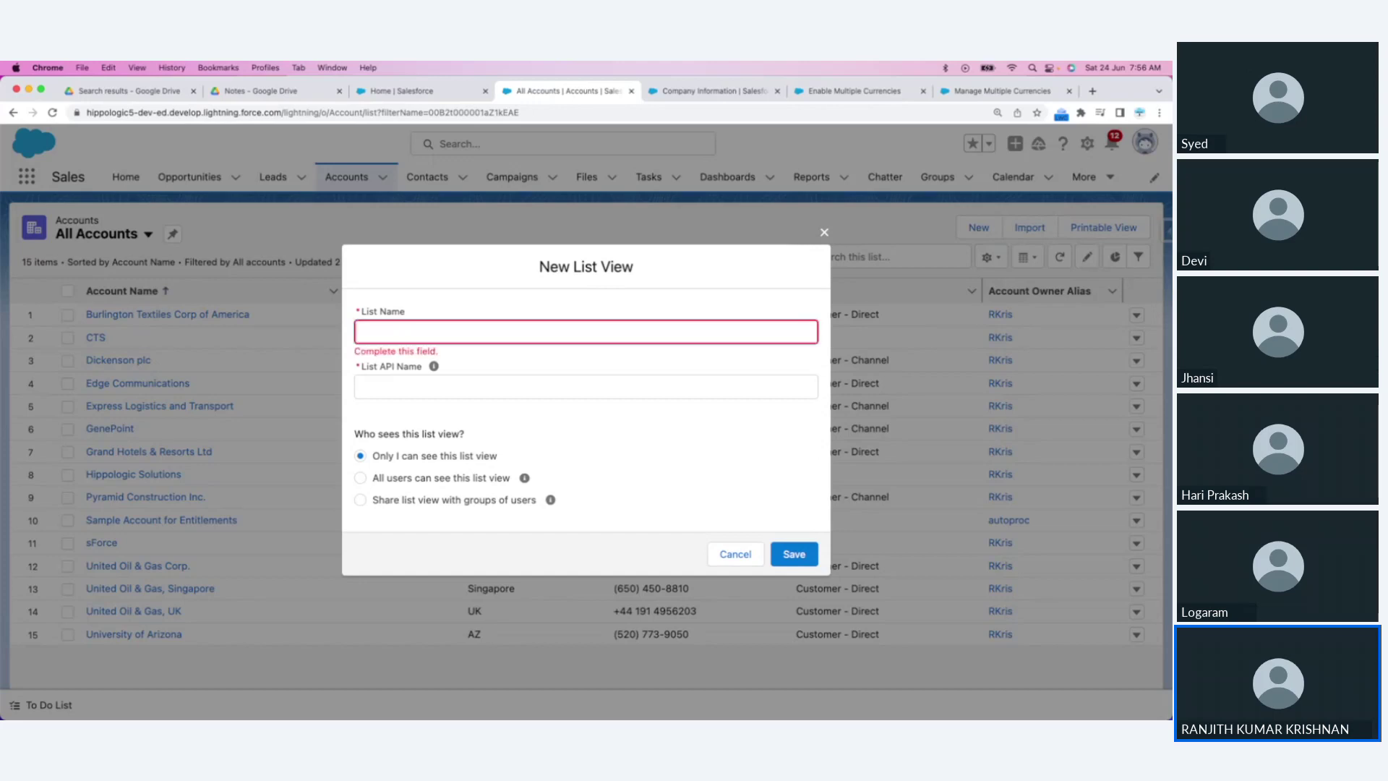
text(us)
key(BackSpace)
text(Cusomrer)
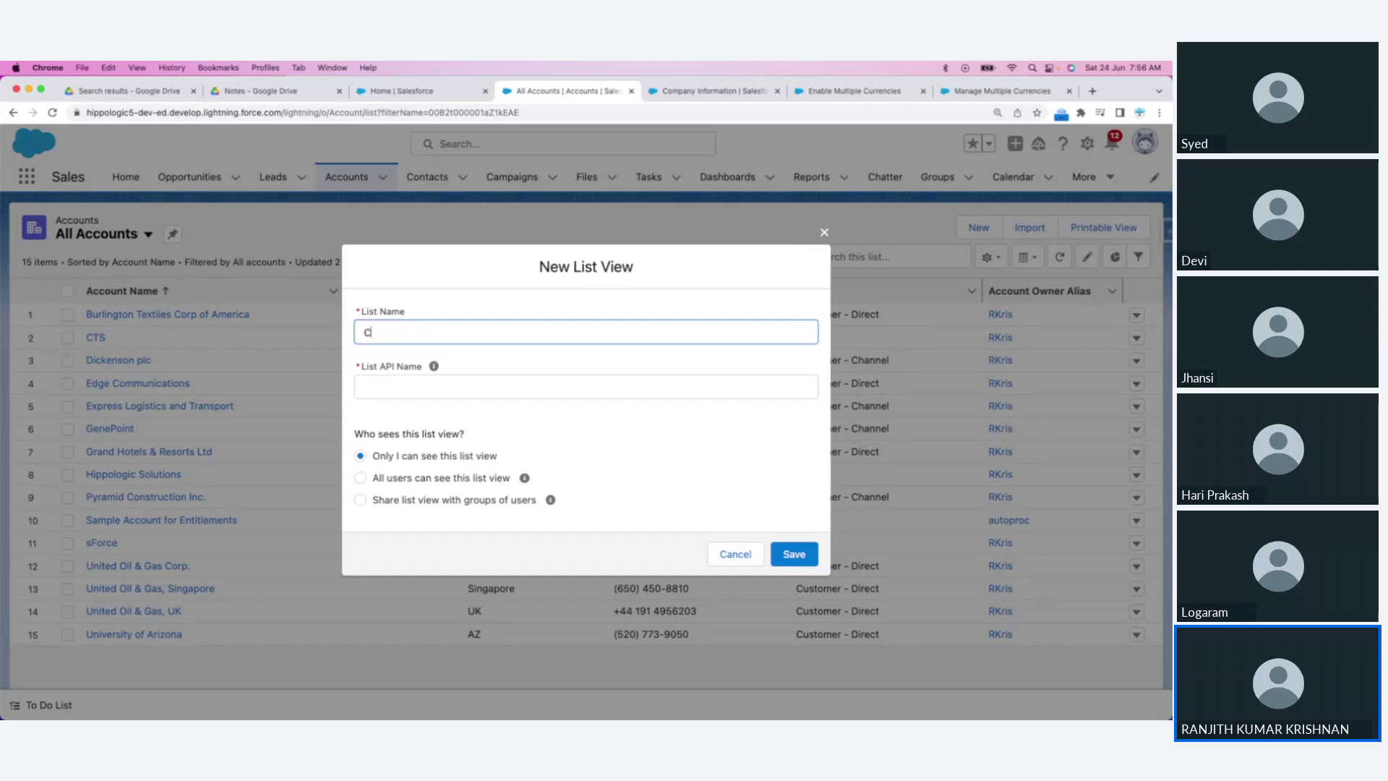
key(BackSpace)
key(BackSpace)
key(BackSpace)
key(BackSpace)
text(omers - INDIA)
key(Tab)
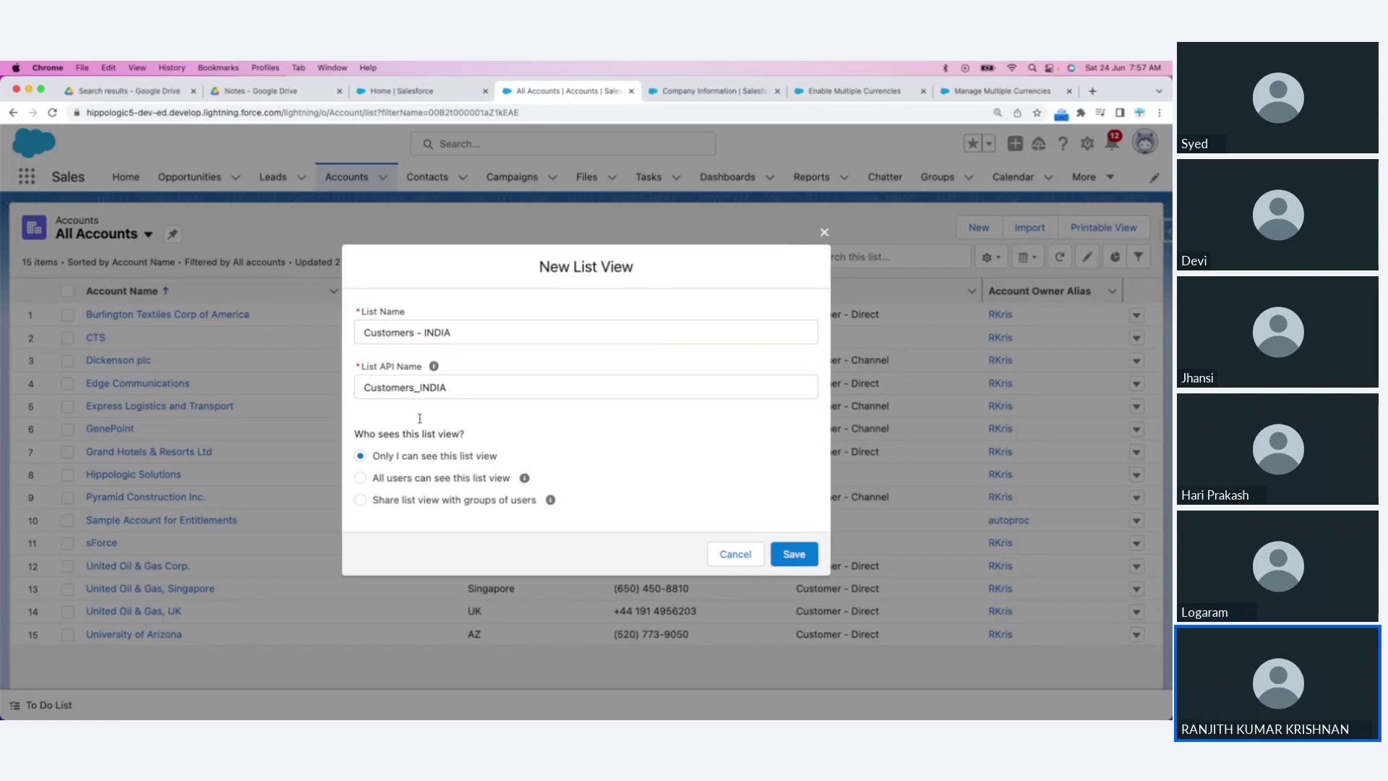
click(360, 479)
click(793, 554)
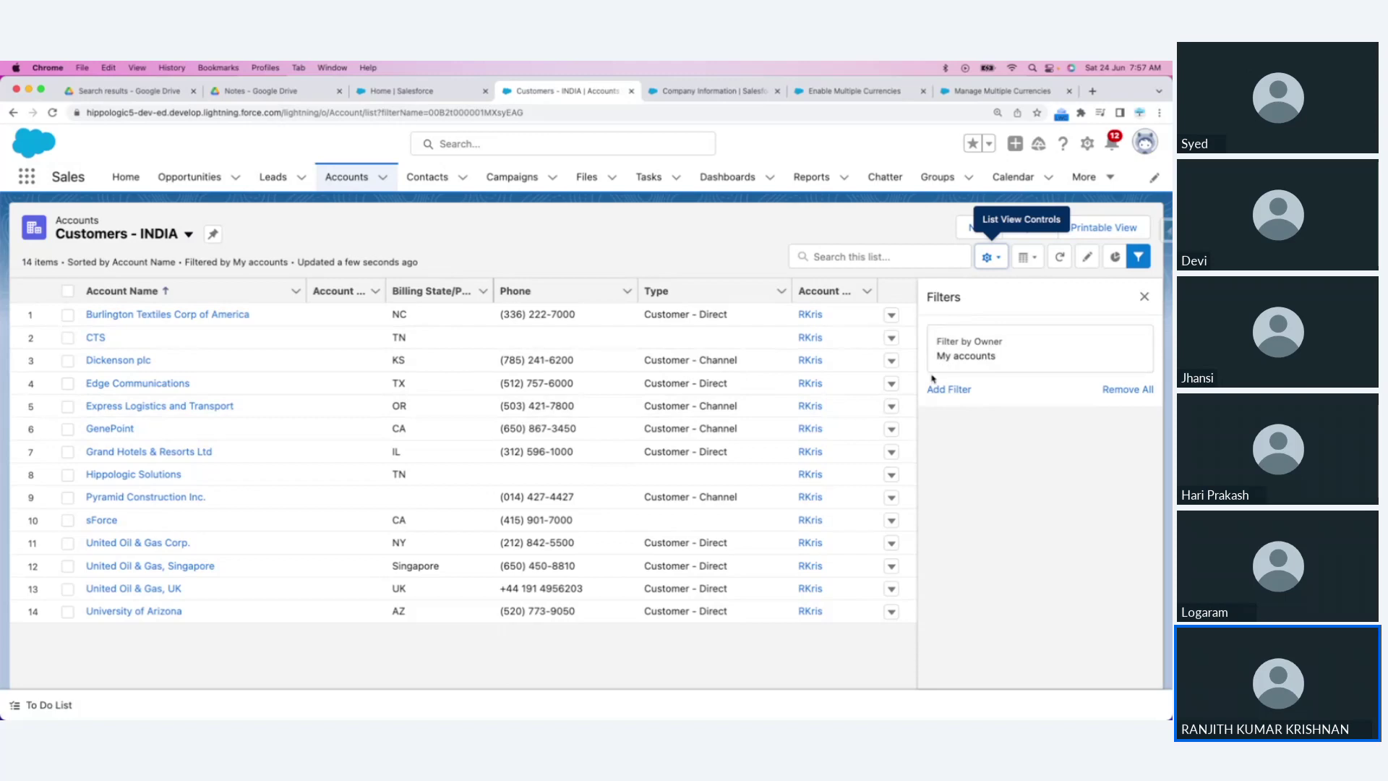
Step: Start one blank filter for the Customers - INDIA list view, discarding the extra second filter
click(950, 393)
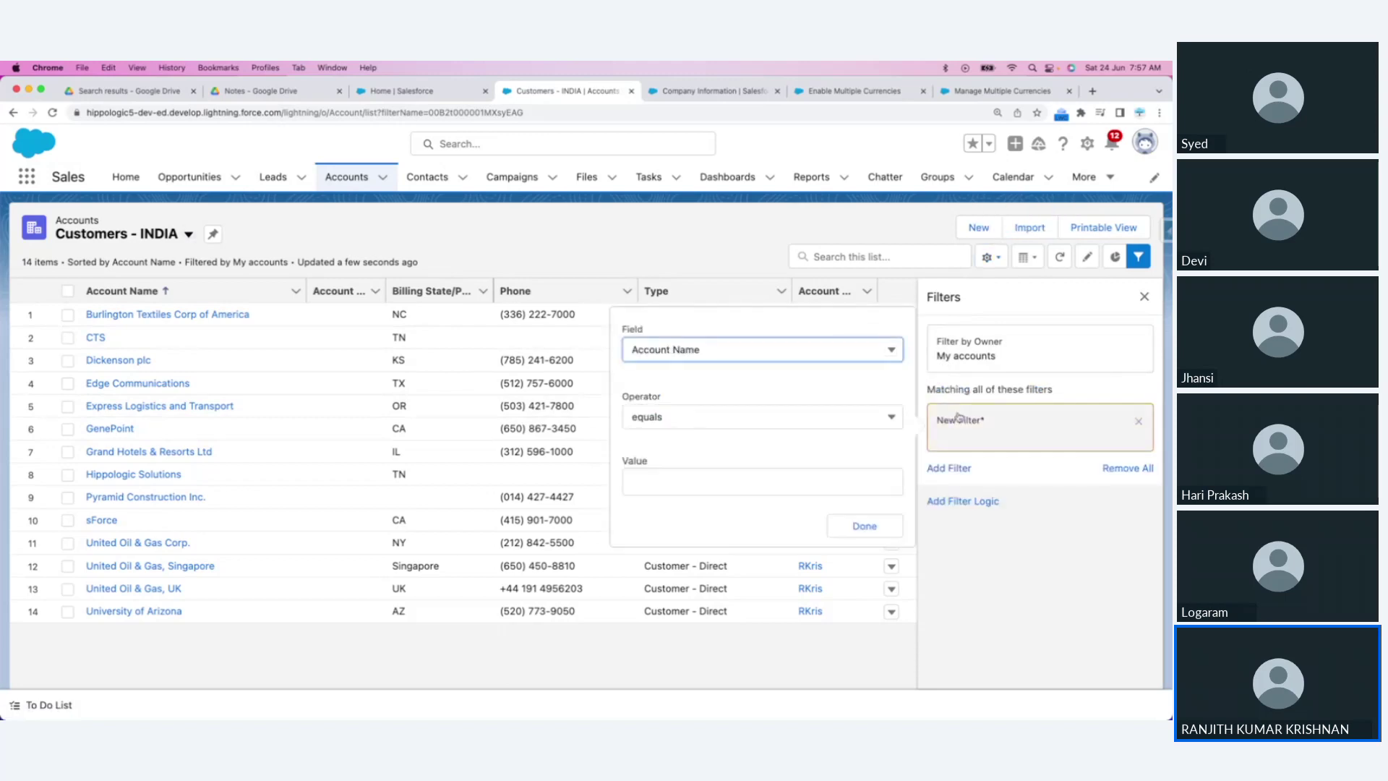
click(1144, 297)
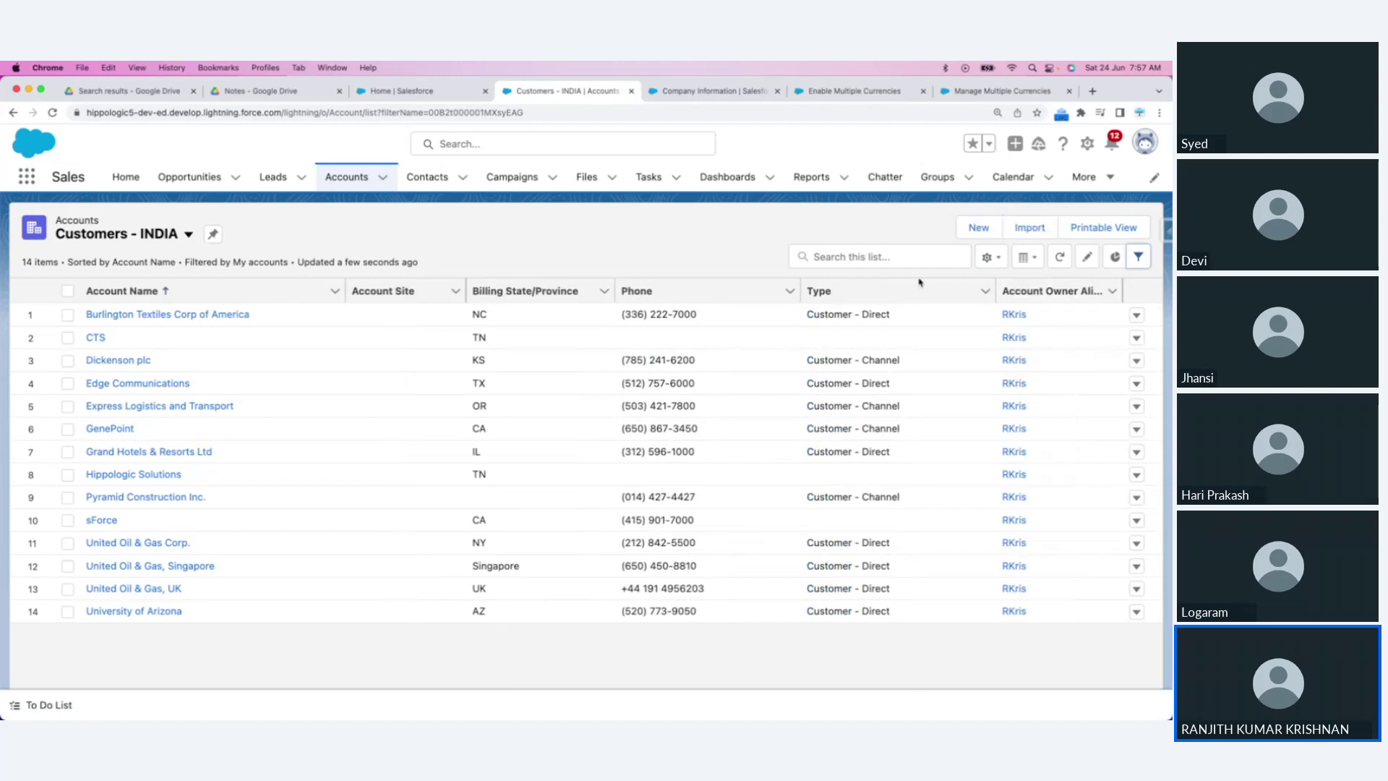
click(989, 256)
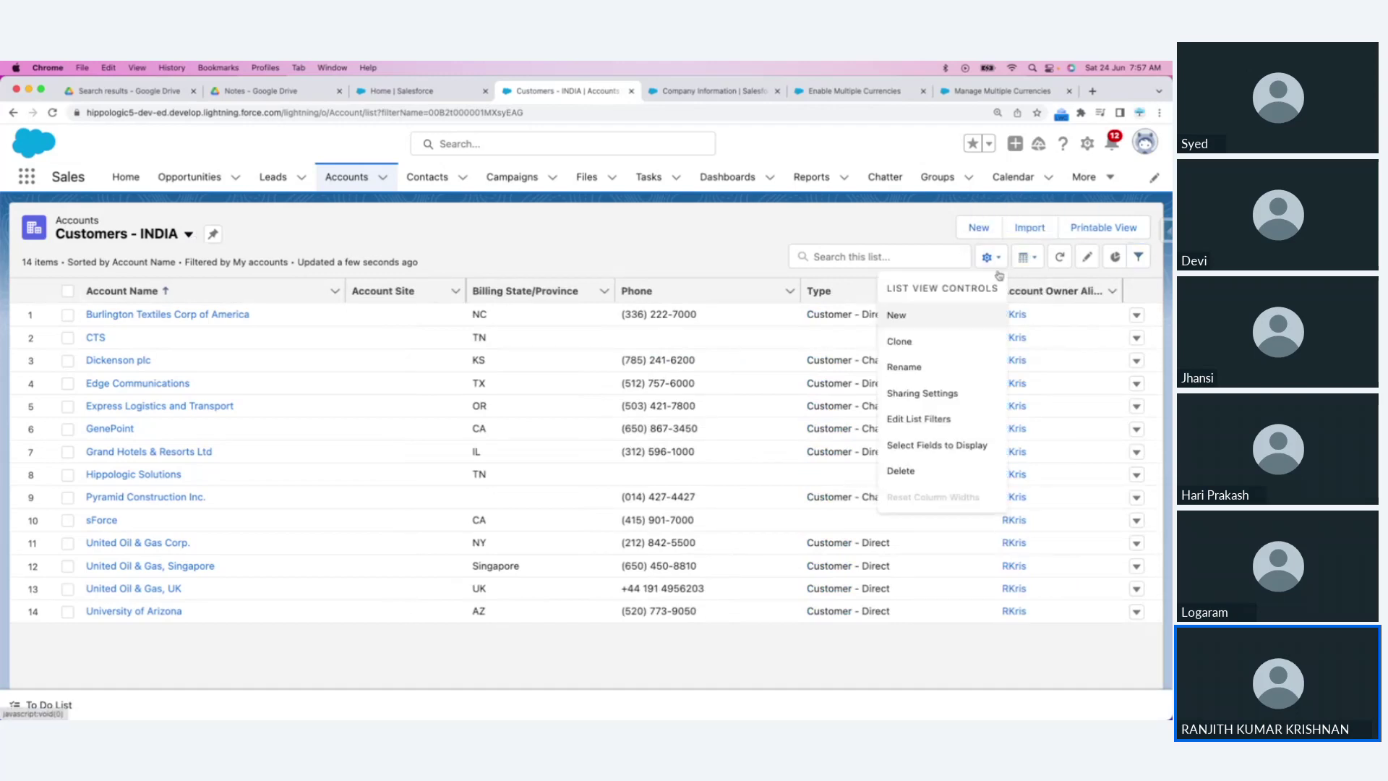
click(924, 421)
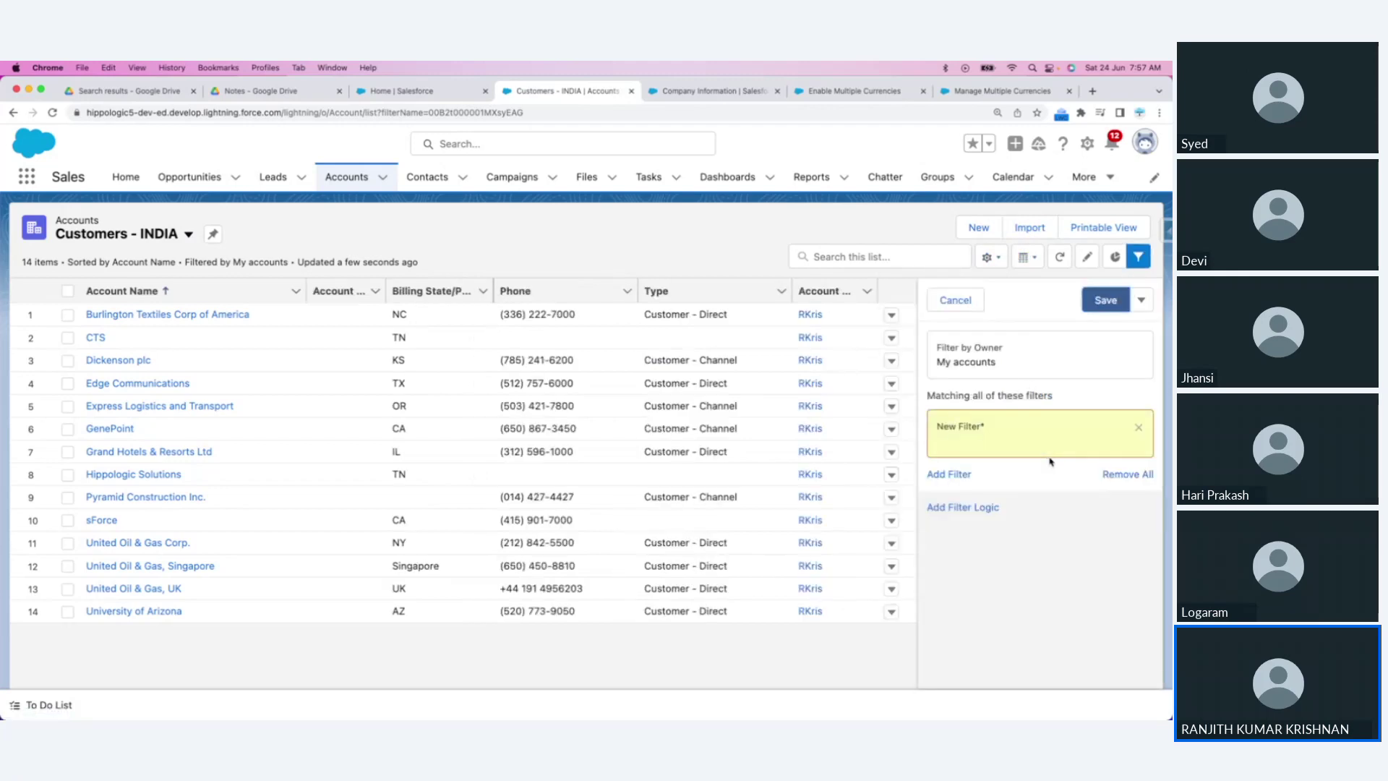
click(948, 475)
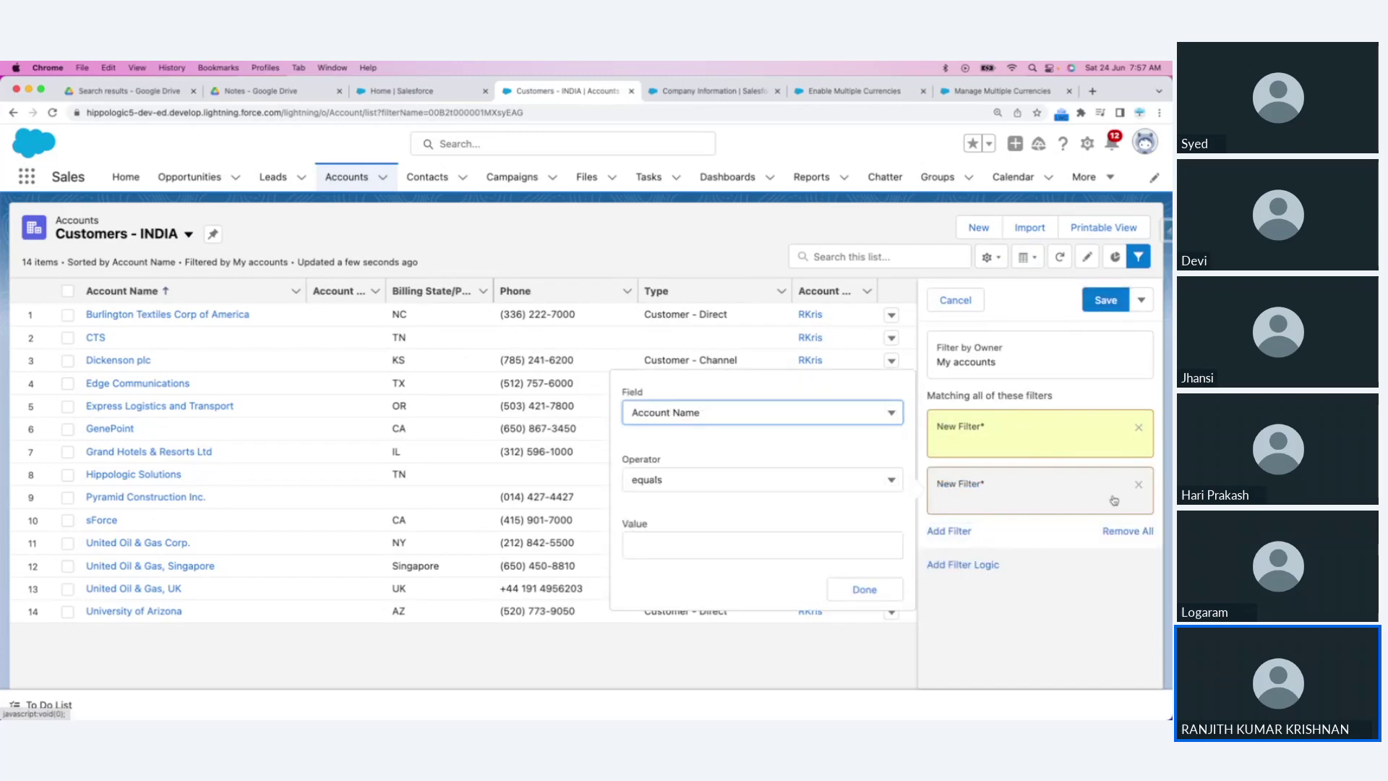
click(1138, 485)
Step: Define the new filter as Billing State/Province equals TN and save the Customers - INDIA list view
click(965, 431)
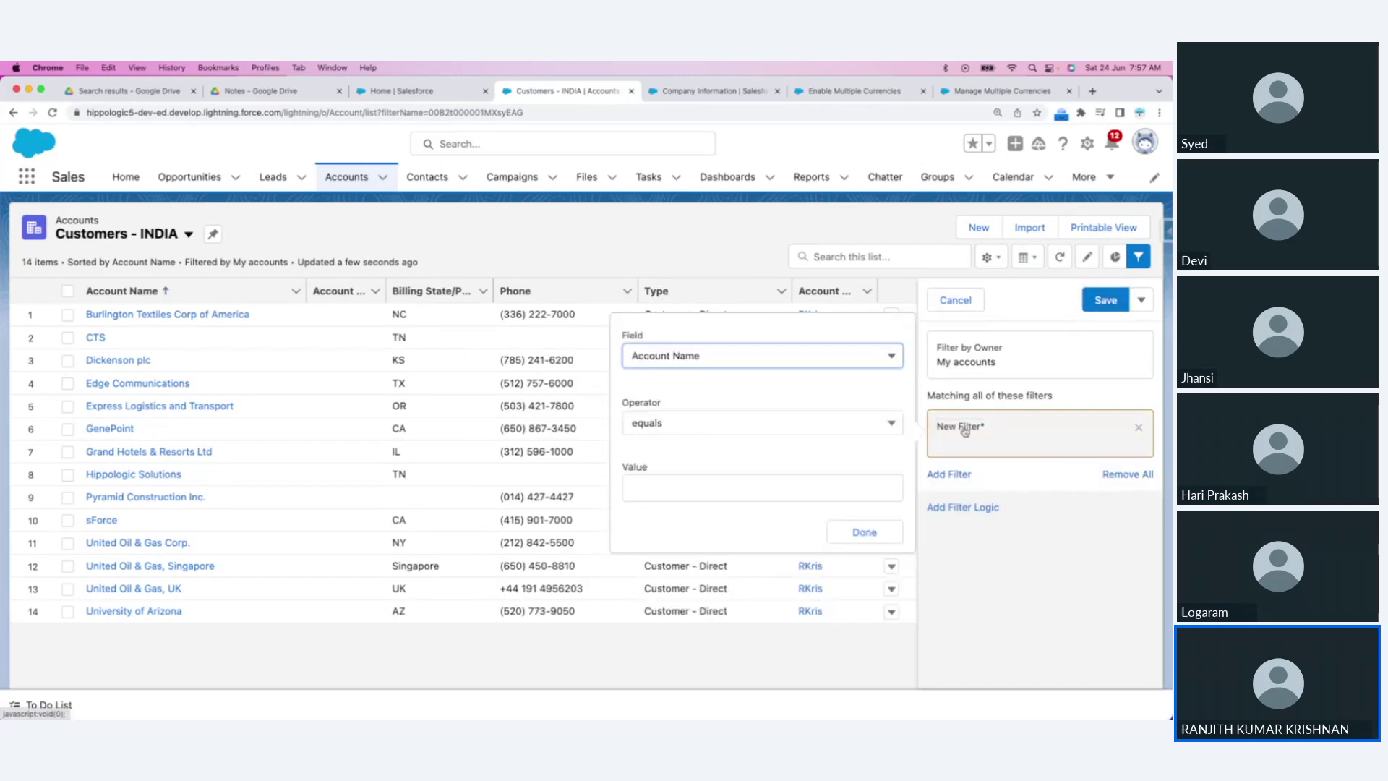
click(838, 359)
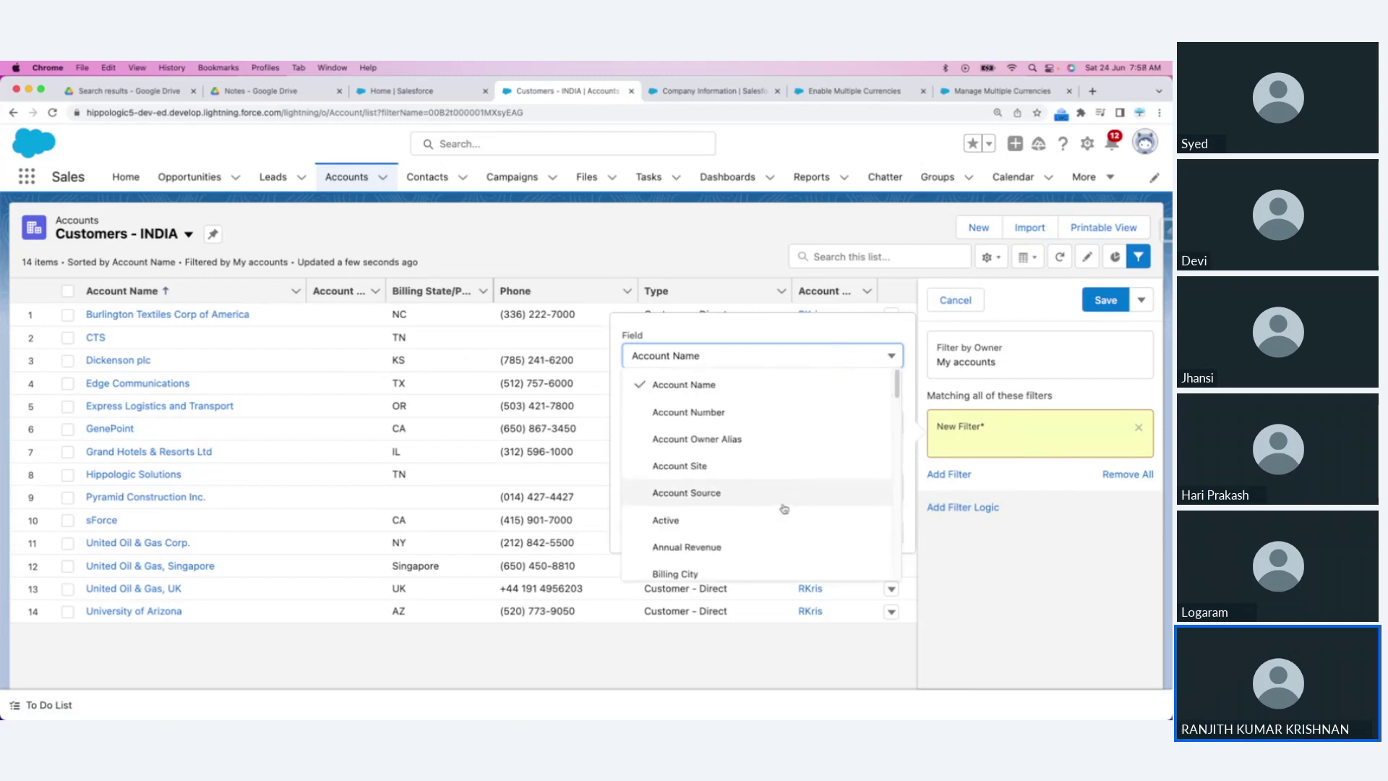
scroll(783, 509, down, 3)
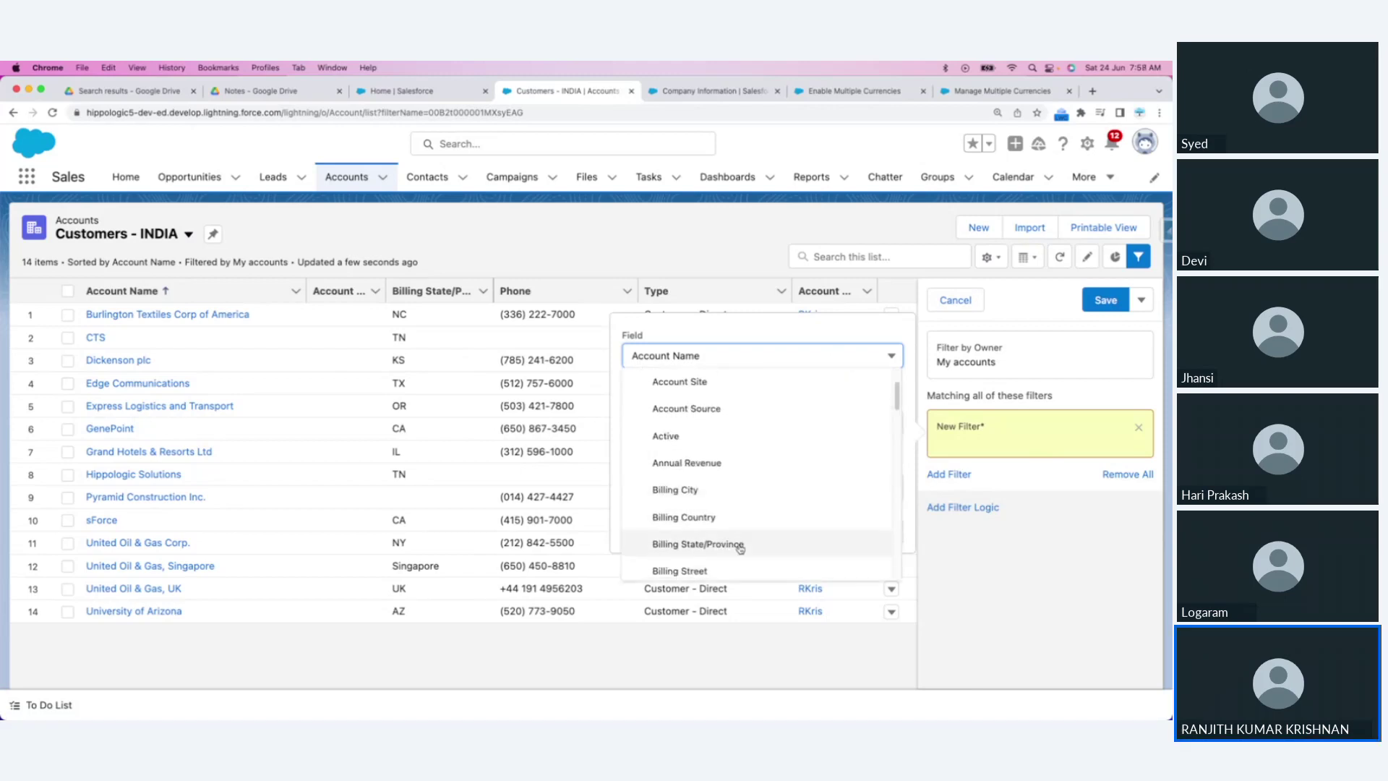
click(740, 547)
click(713, 495)
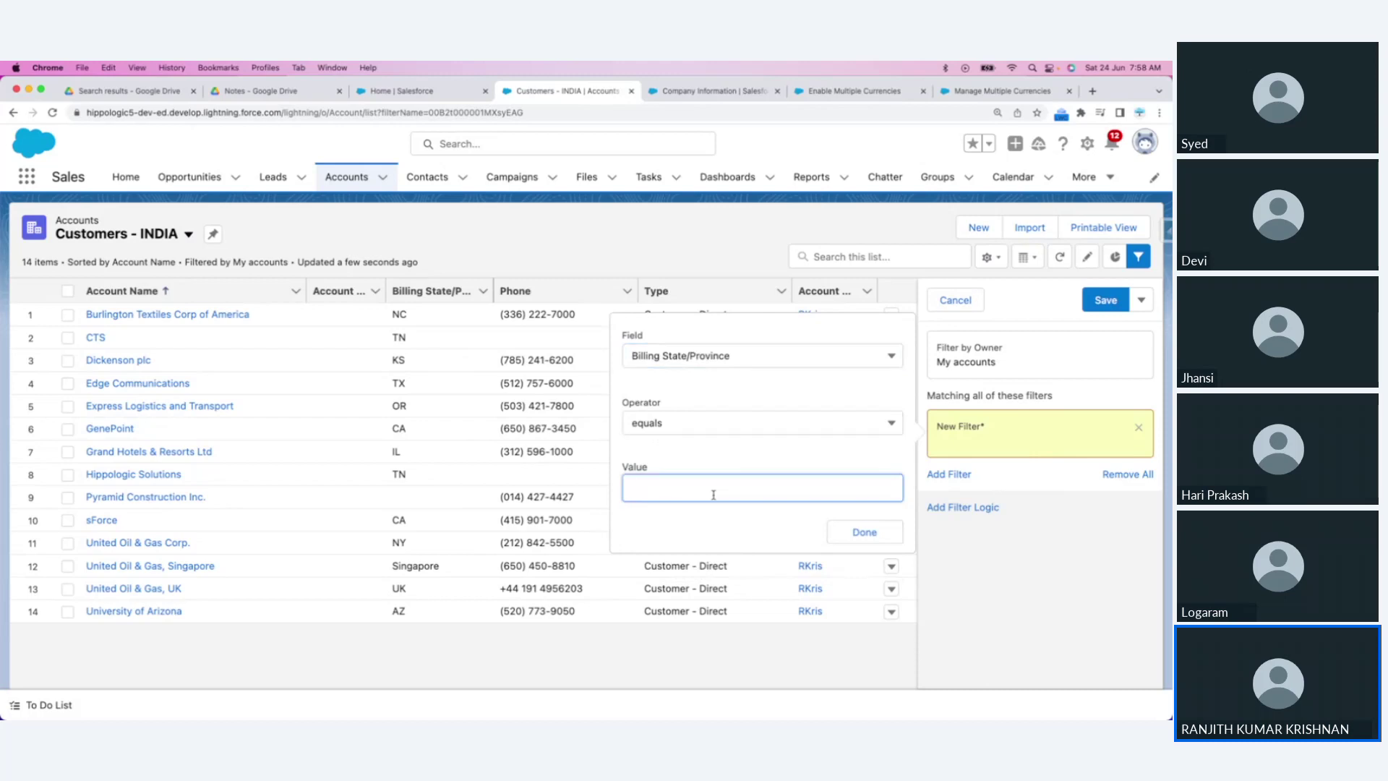
text(TN)
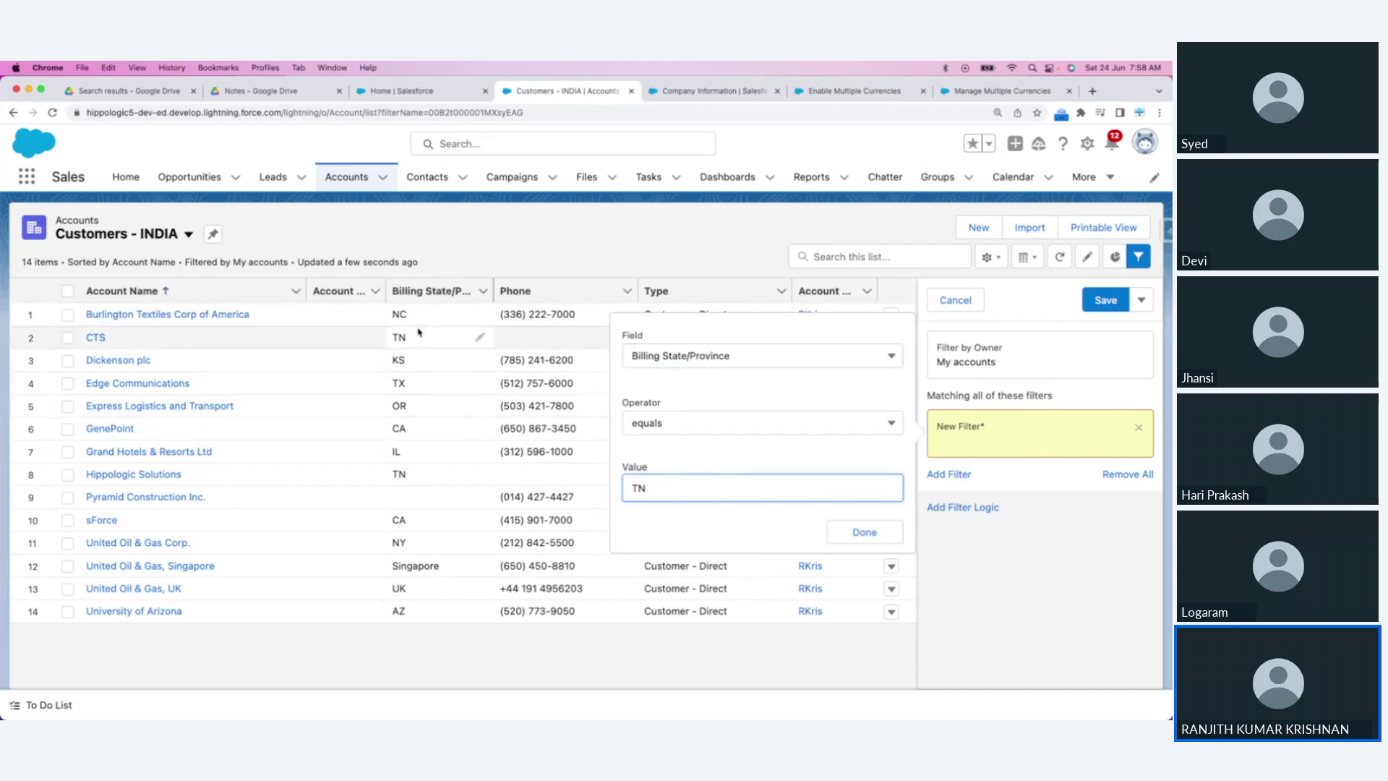
click(720, 357)
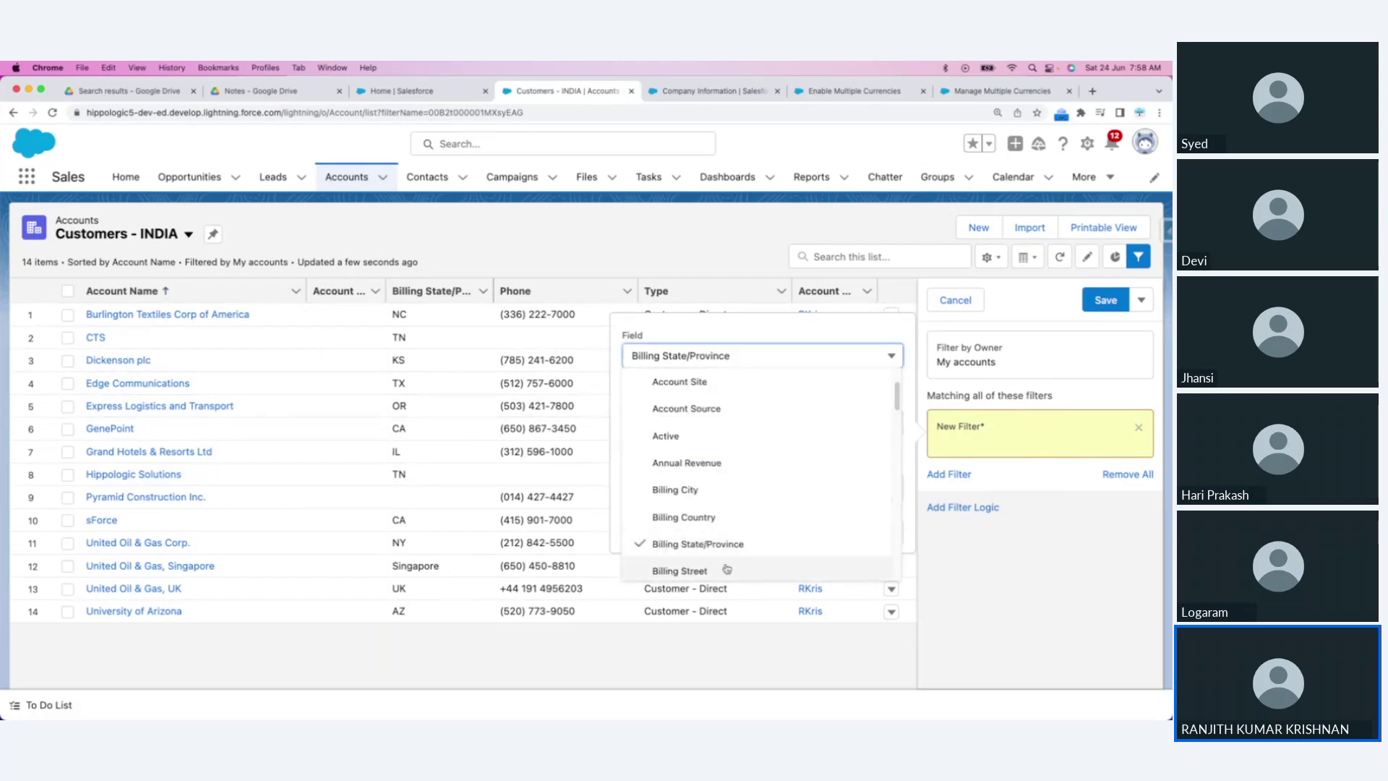
click(797, 334)
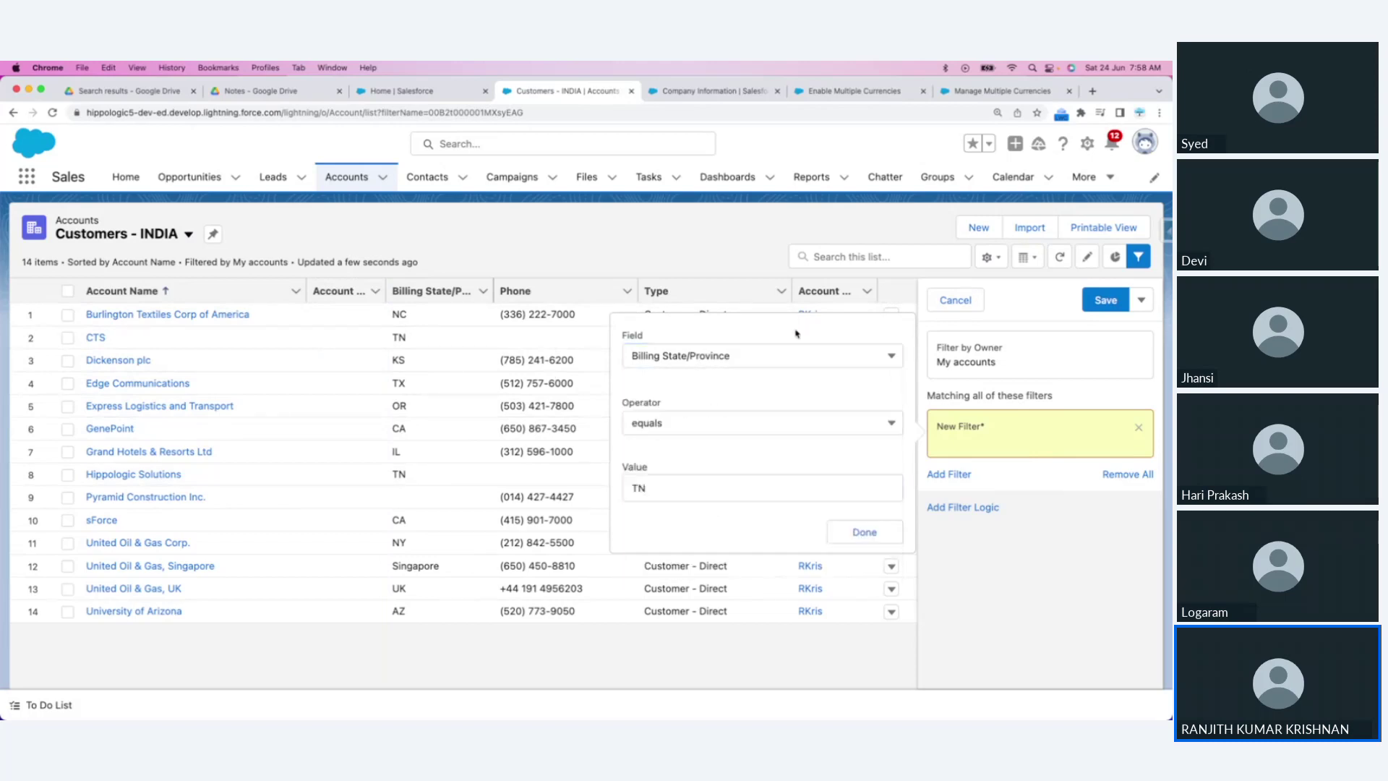
click(864, 534)
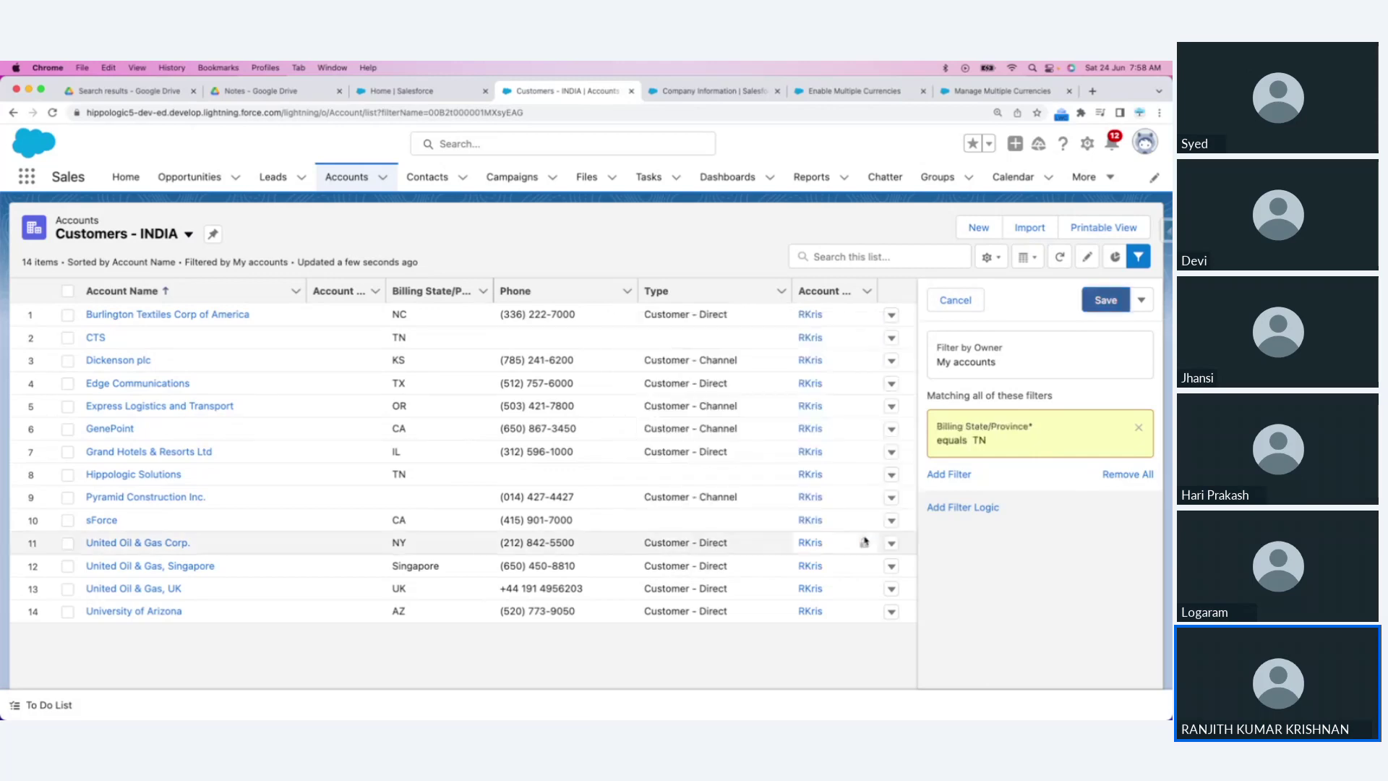
click(1101, 306)
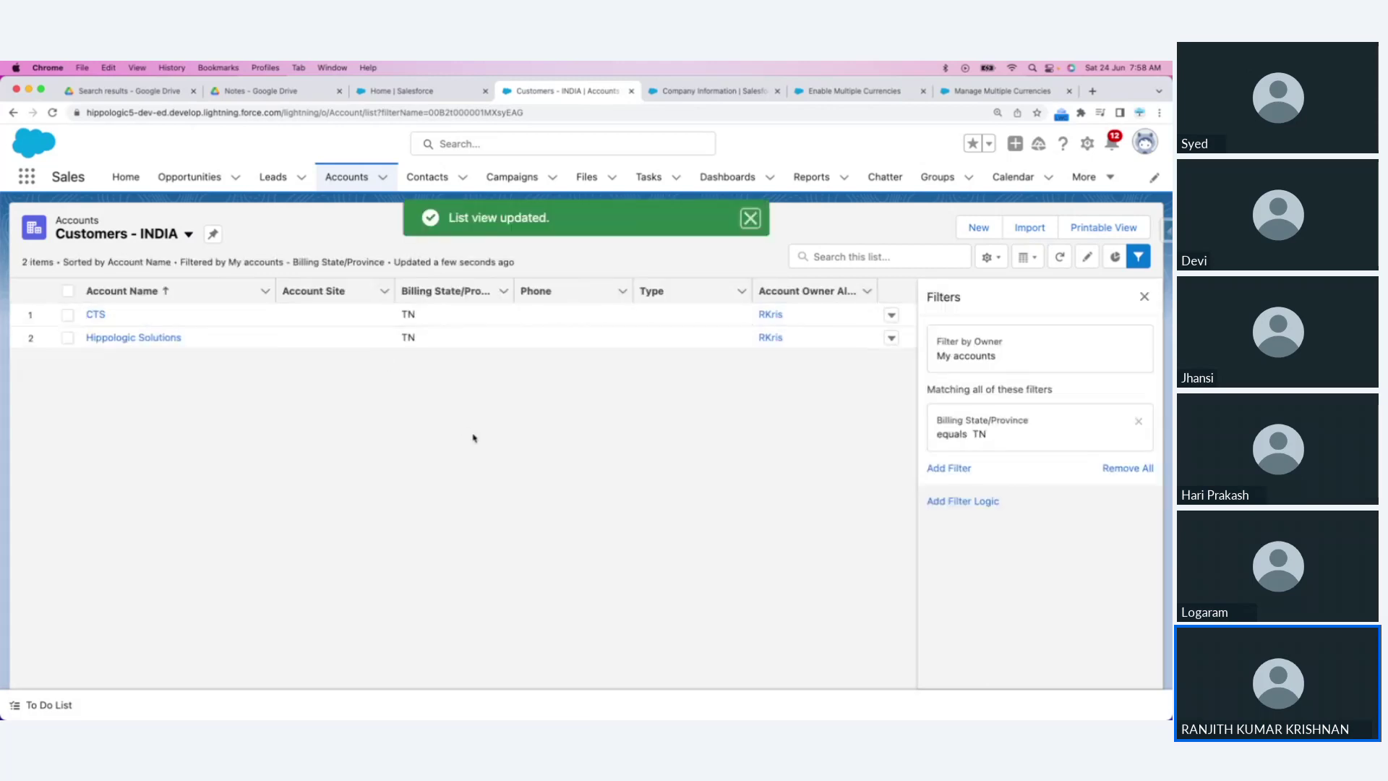
click(1143, 297)
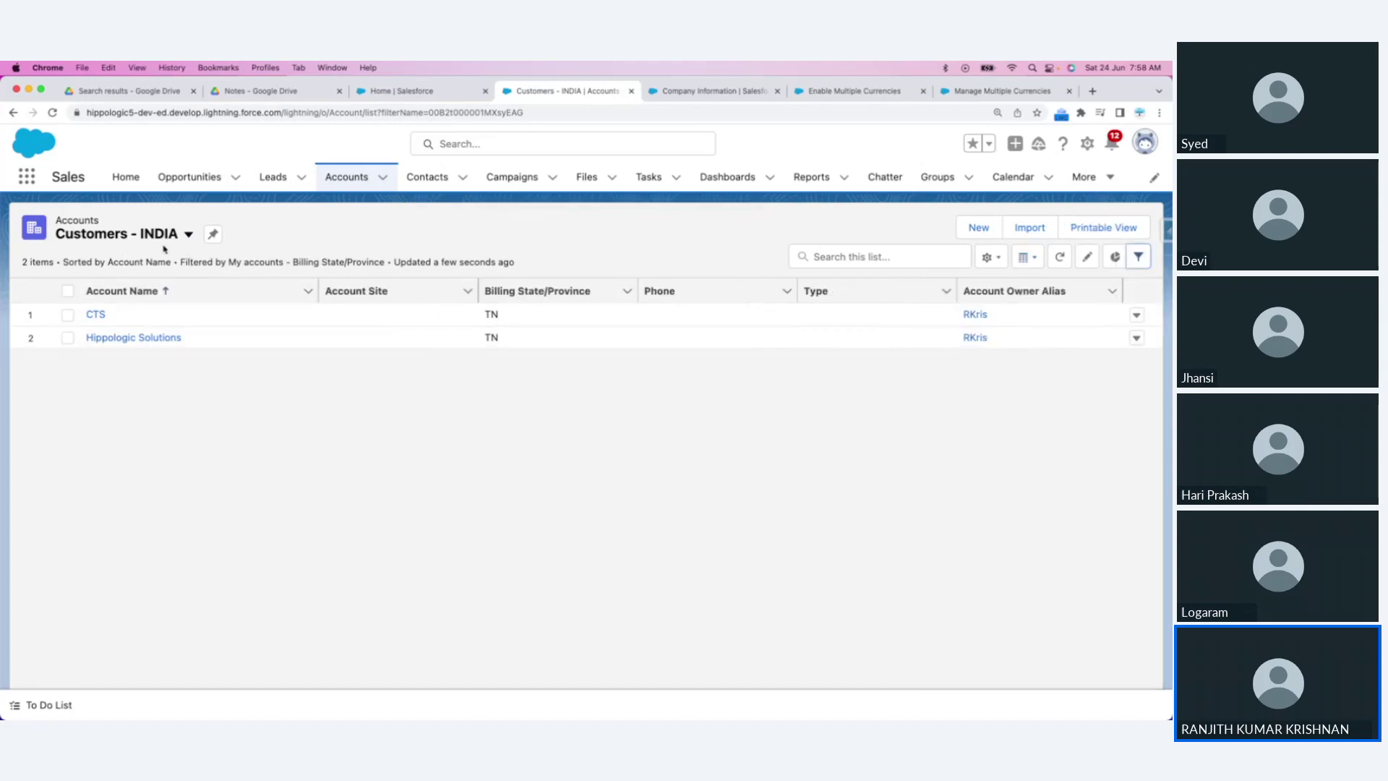
Step: Examine the list views offered for accounts and for contacts, ending back on the accounts page
click(185, 237)
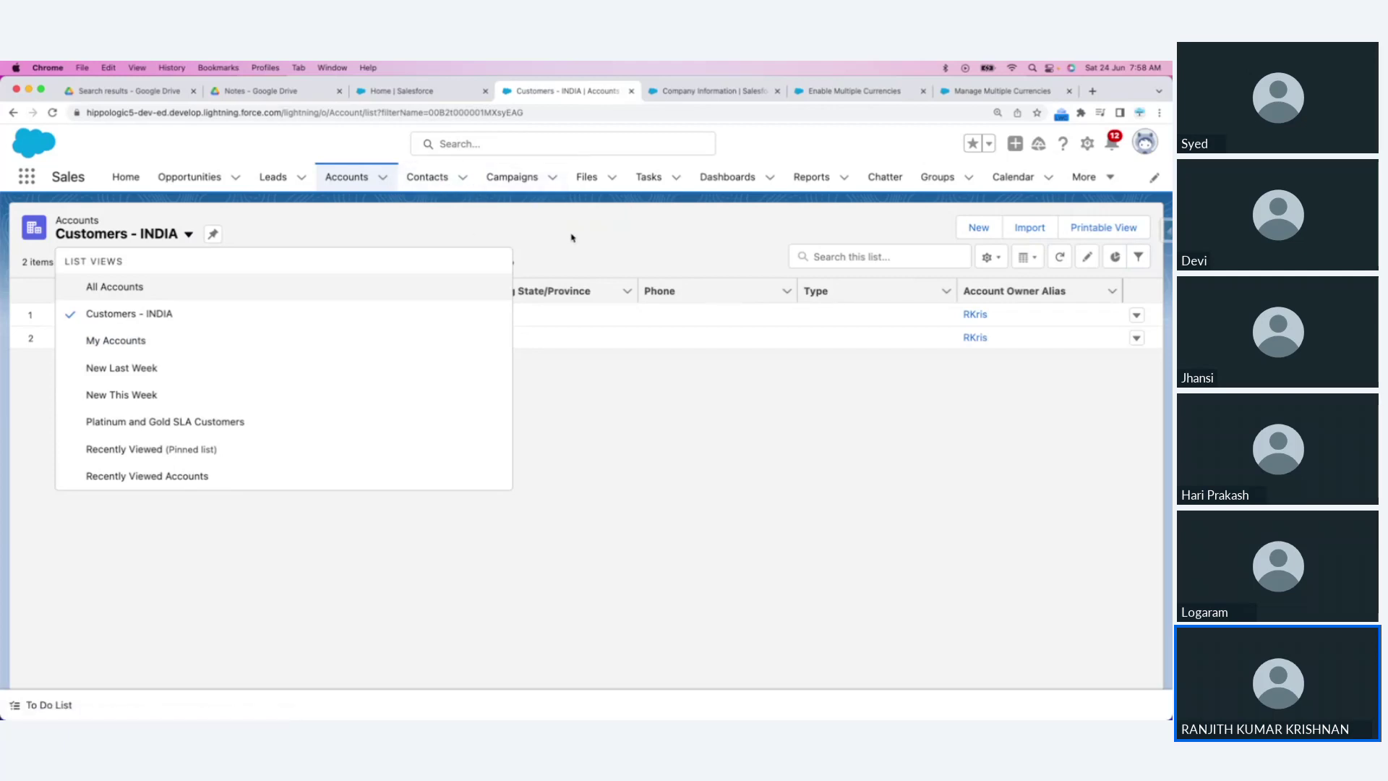
click(469, 189)
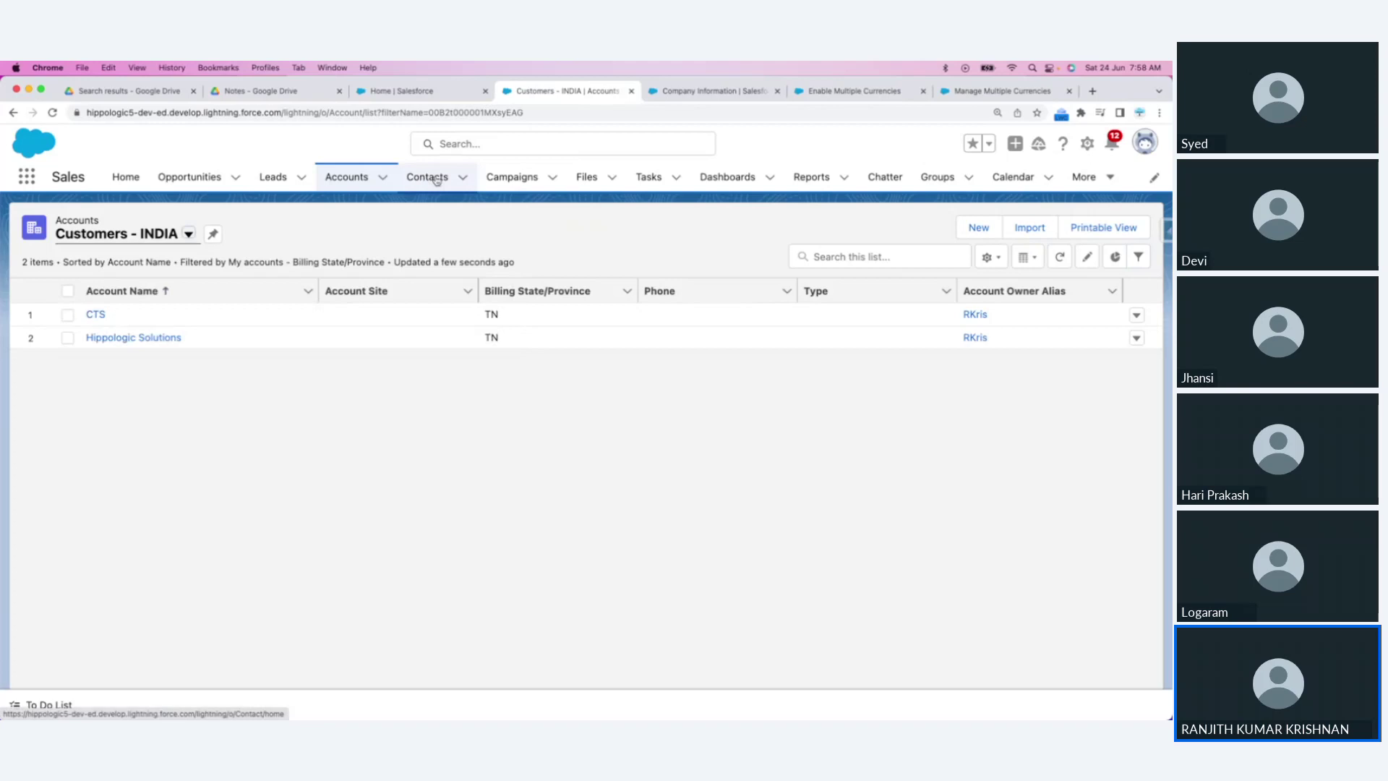
click(435, 180)
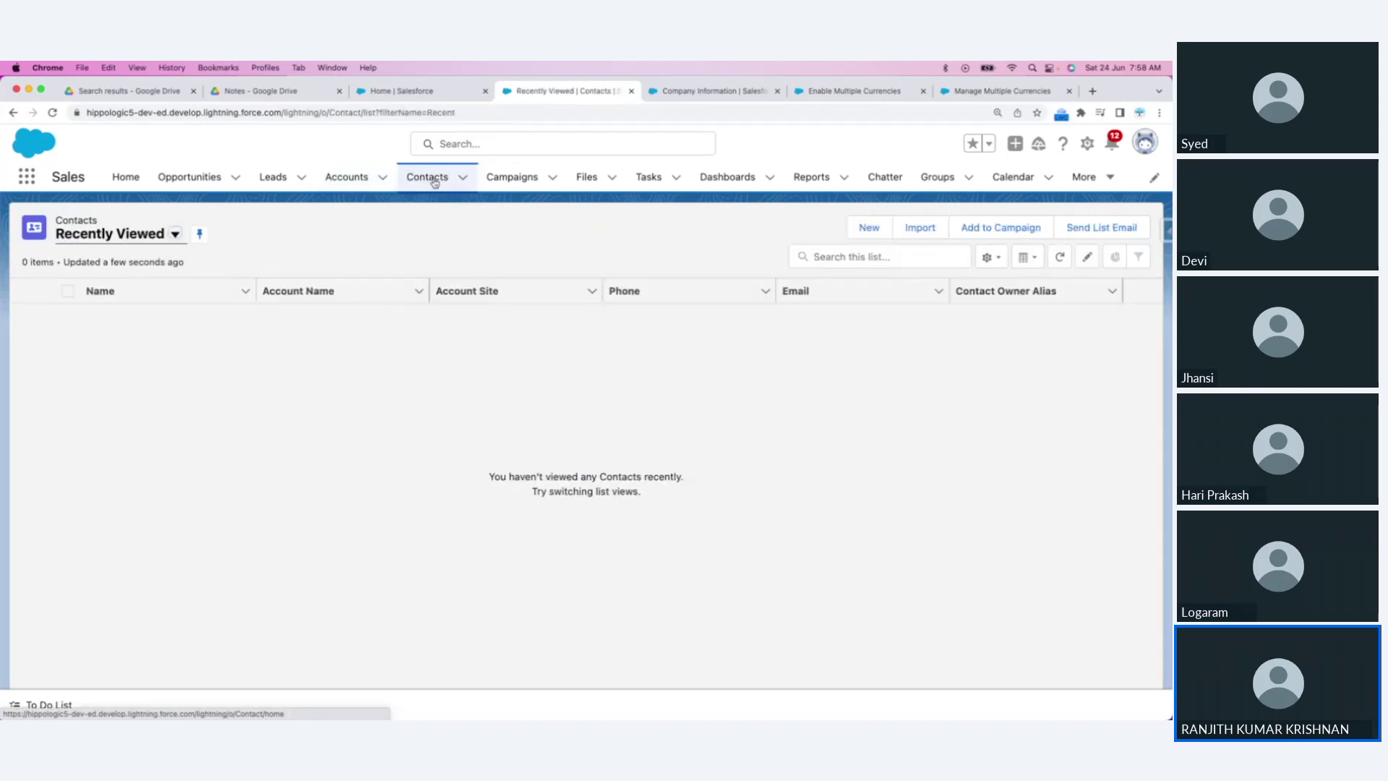
click(175, 234)
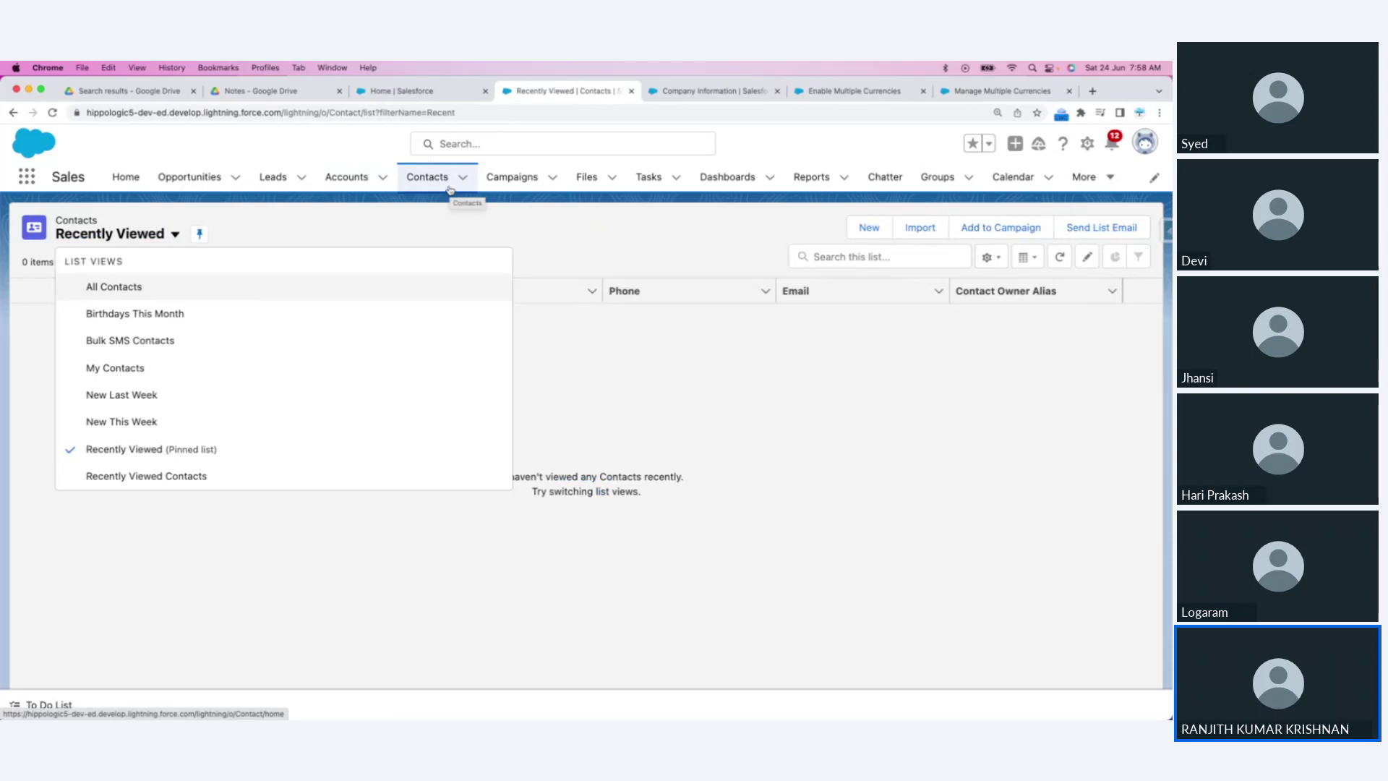
click(347, 195)
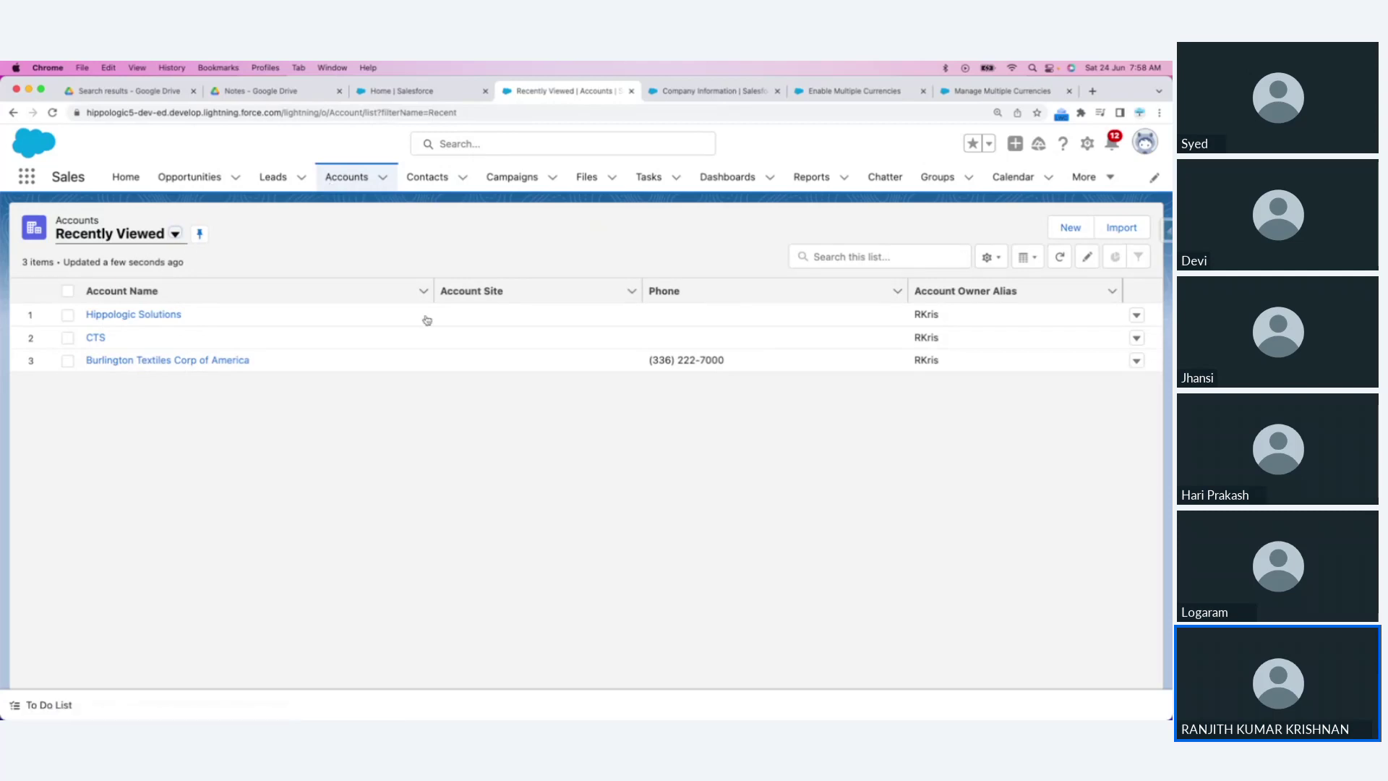
Step: Switch to Light Notepad and add the line "Tab - List Views + New Button to insert row into object" below the account fields
key(super+Tab)
click(345, 505)
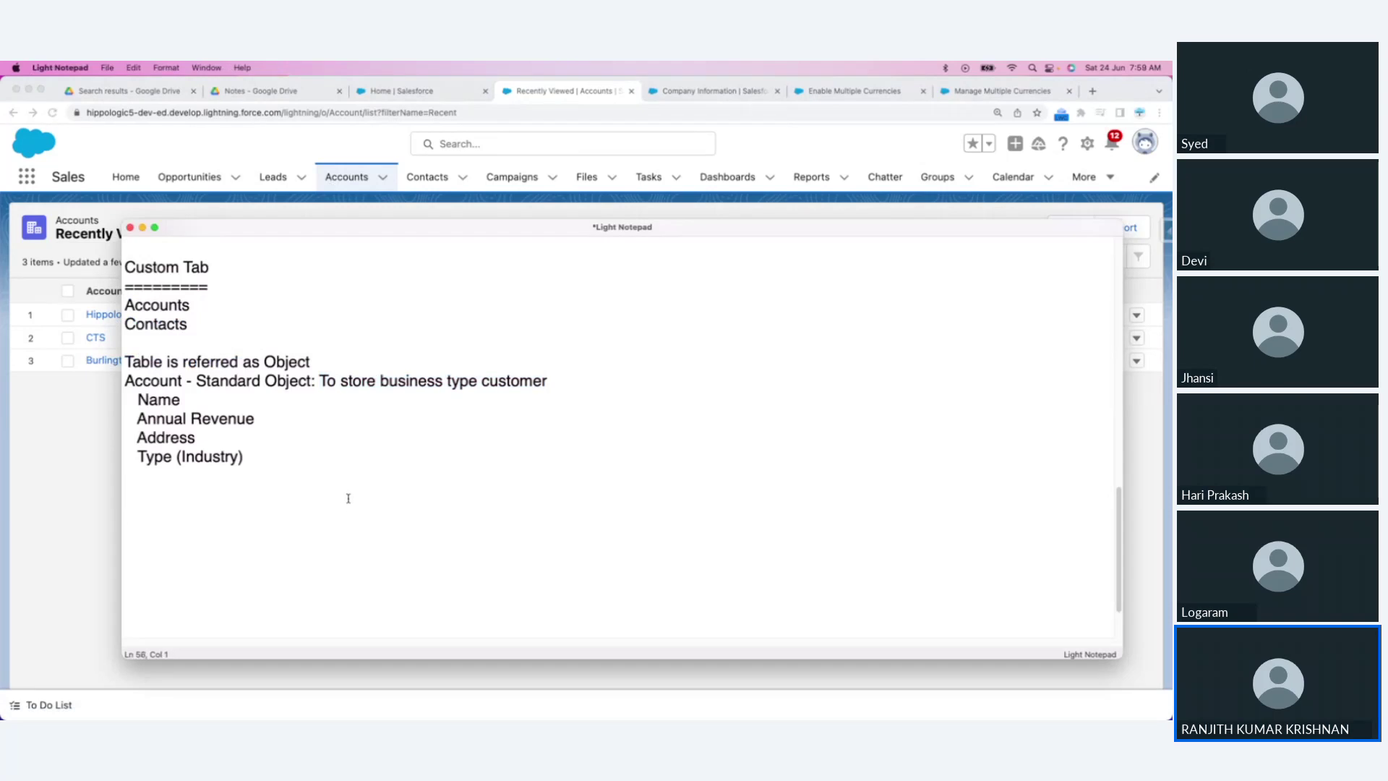
text(Tab - List Views + Contac)
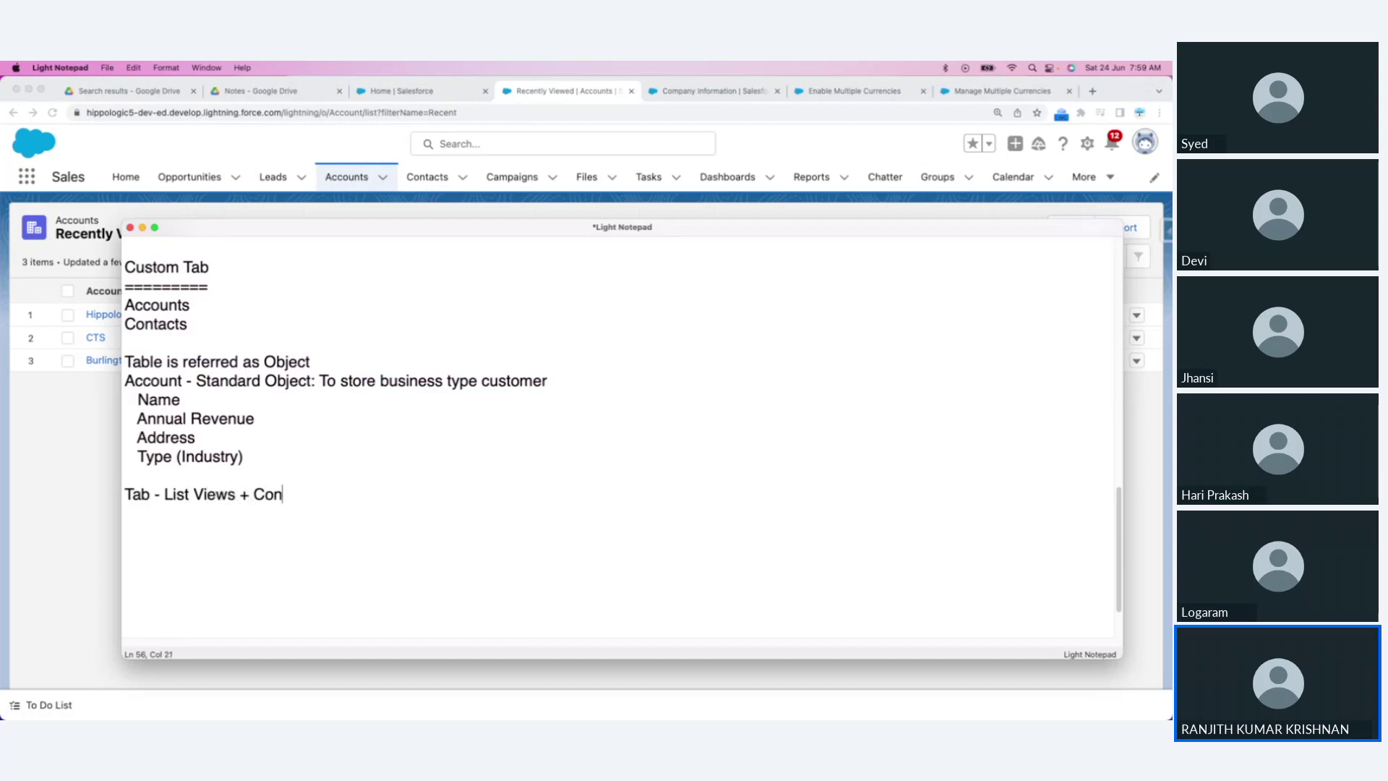
key(BackSpace)
key(BackSpace)
text(ro)
key(BackSpace)
key(BackSpace)
key(BackSpace)
key(BackSpace)
key(BackSpace)
key(BackSpace)
text(New Button to )
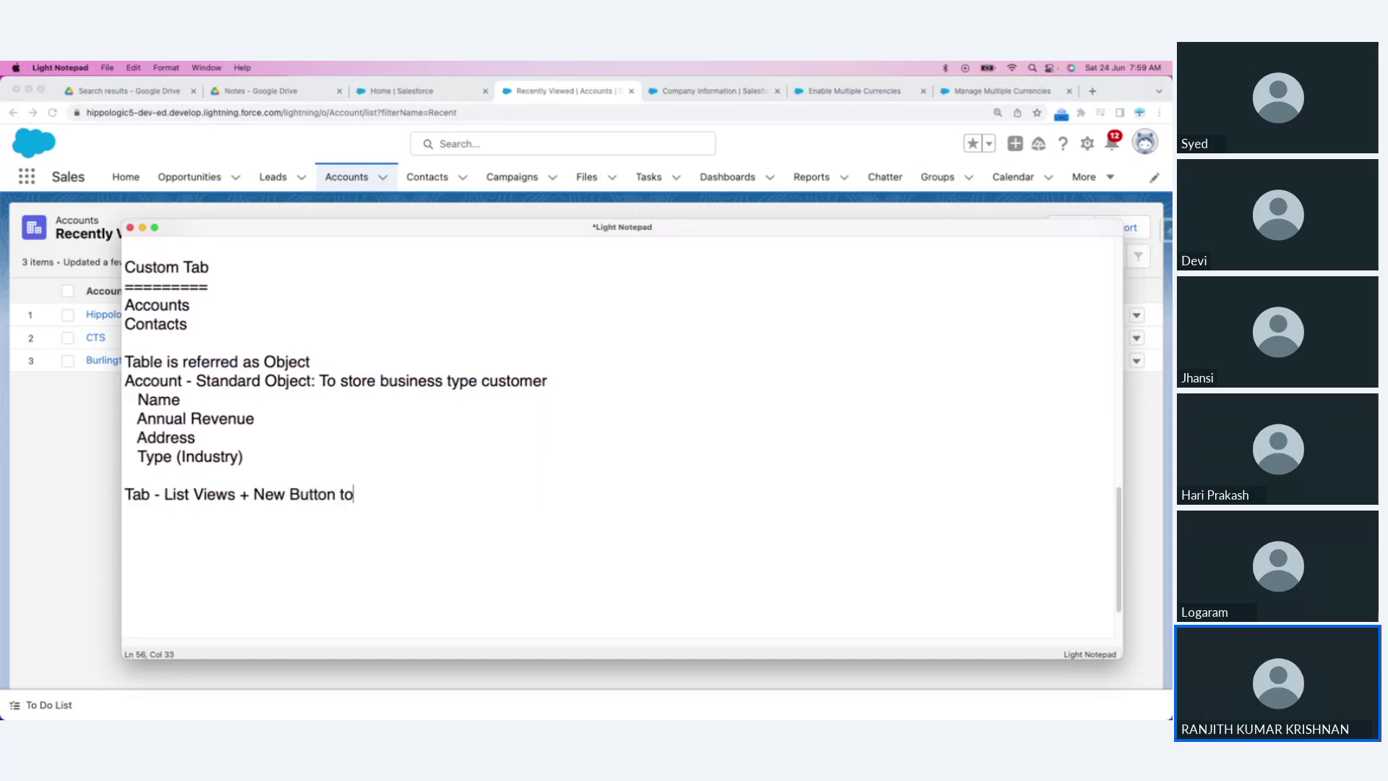
text(insert row into)
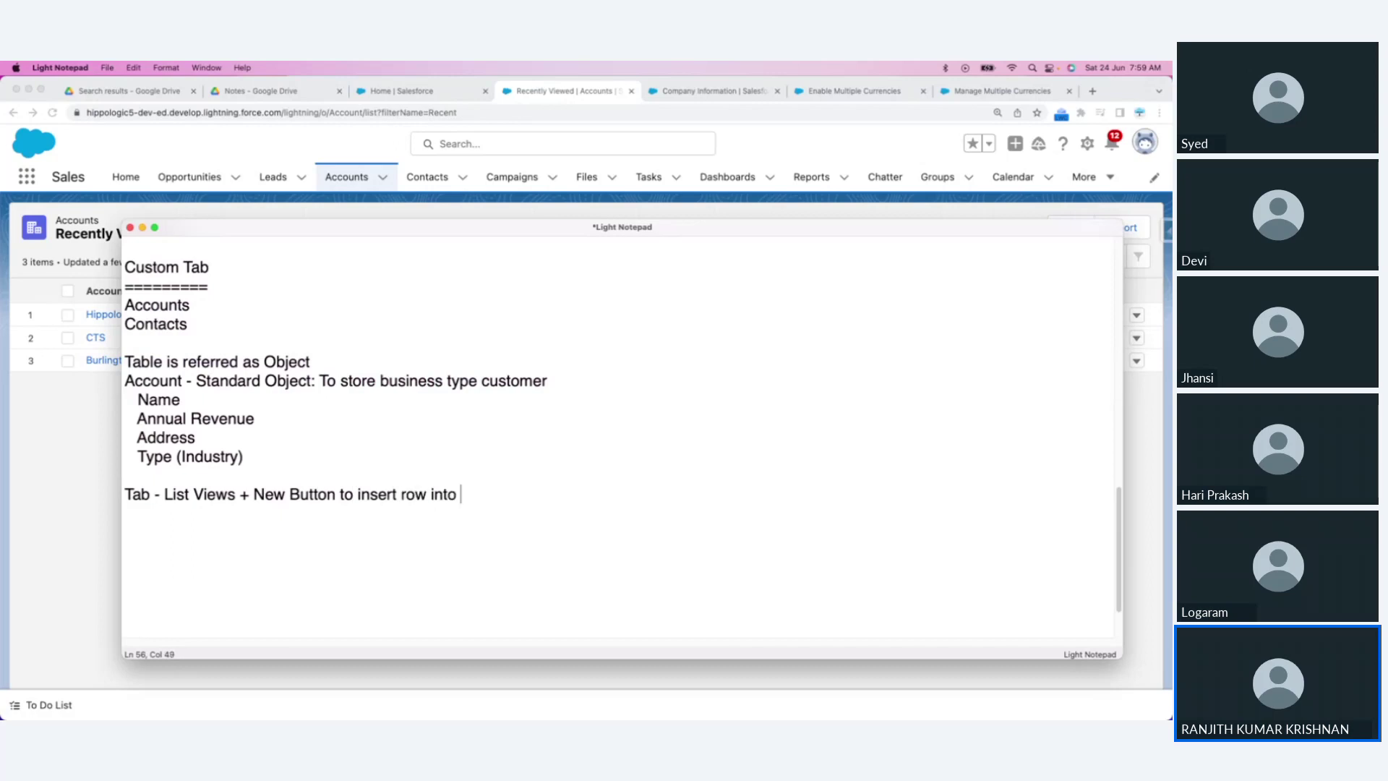
text( object)
Step: Switch back to Salesforce in Chrome and display the All Accounts list view
key(super+Tab)
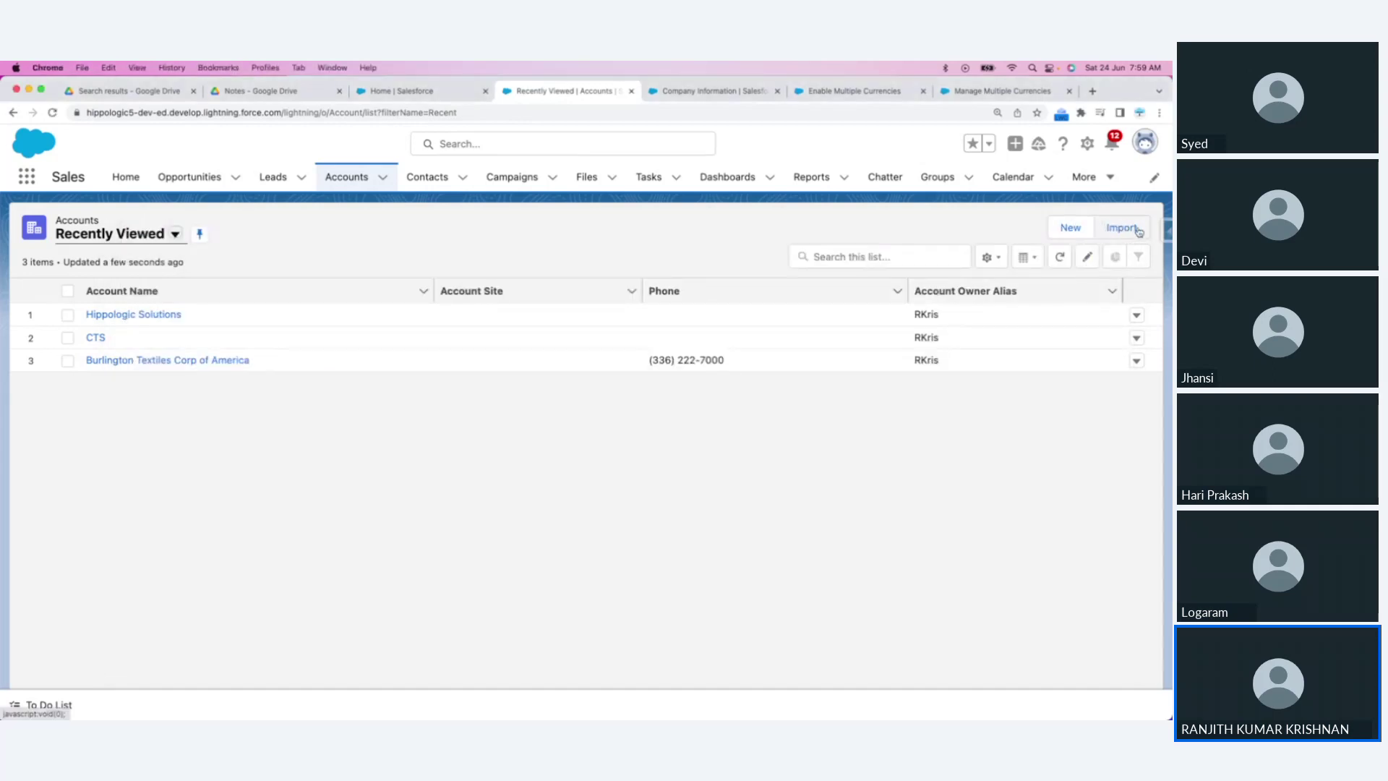
click(176, 233)
click(116, 285)
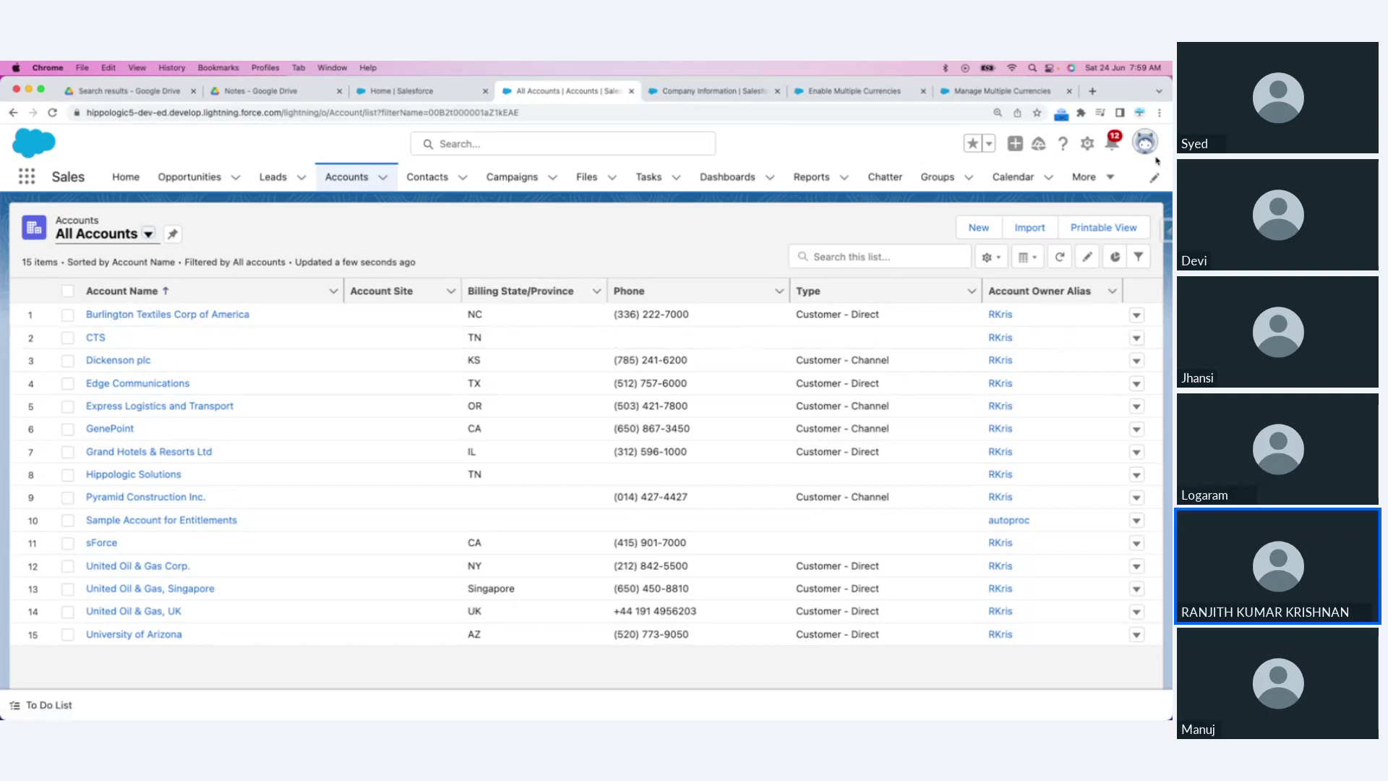
Step: Switch from Lightning Experience to Salesforce Classic and open the Sales app there
click(1146, 143)
click(987, 363)
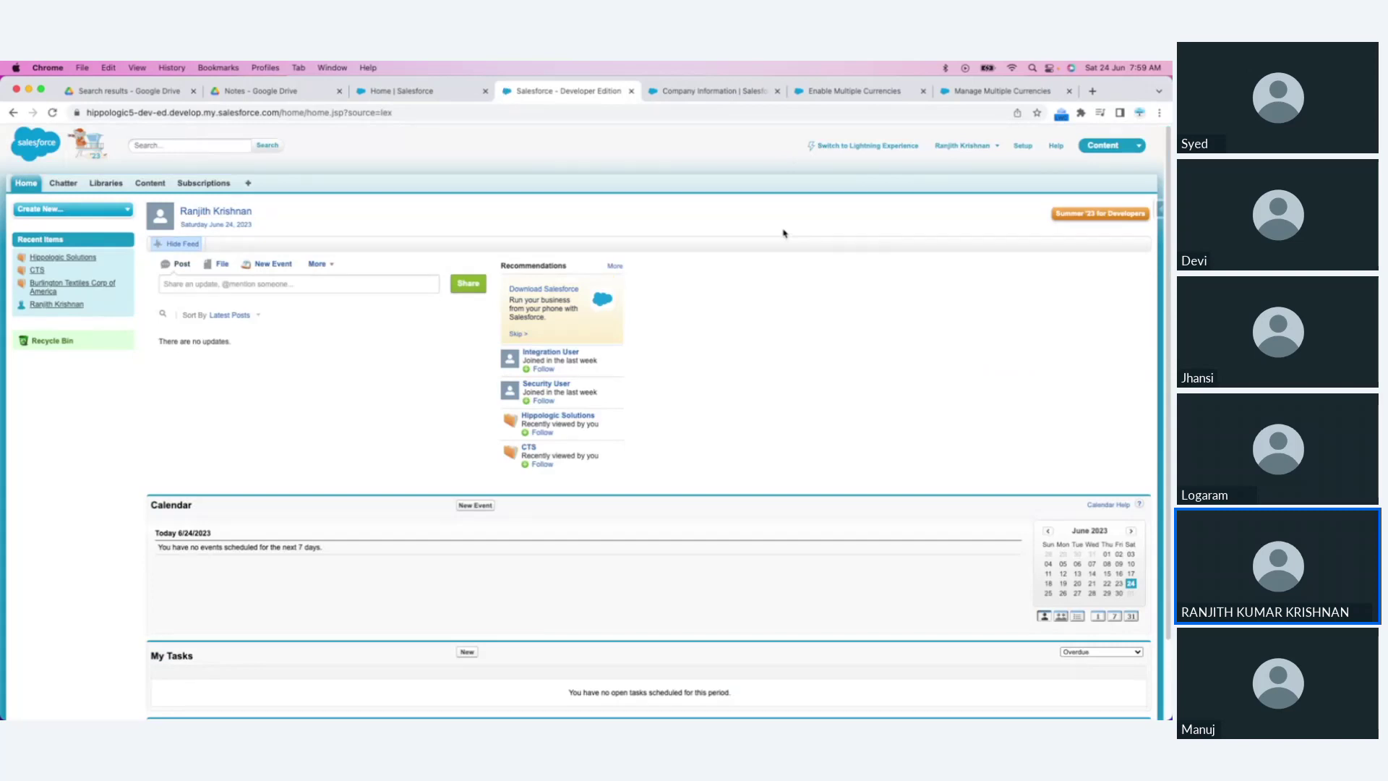
click(1139, 145)
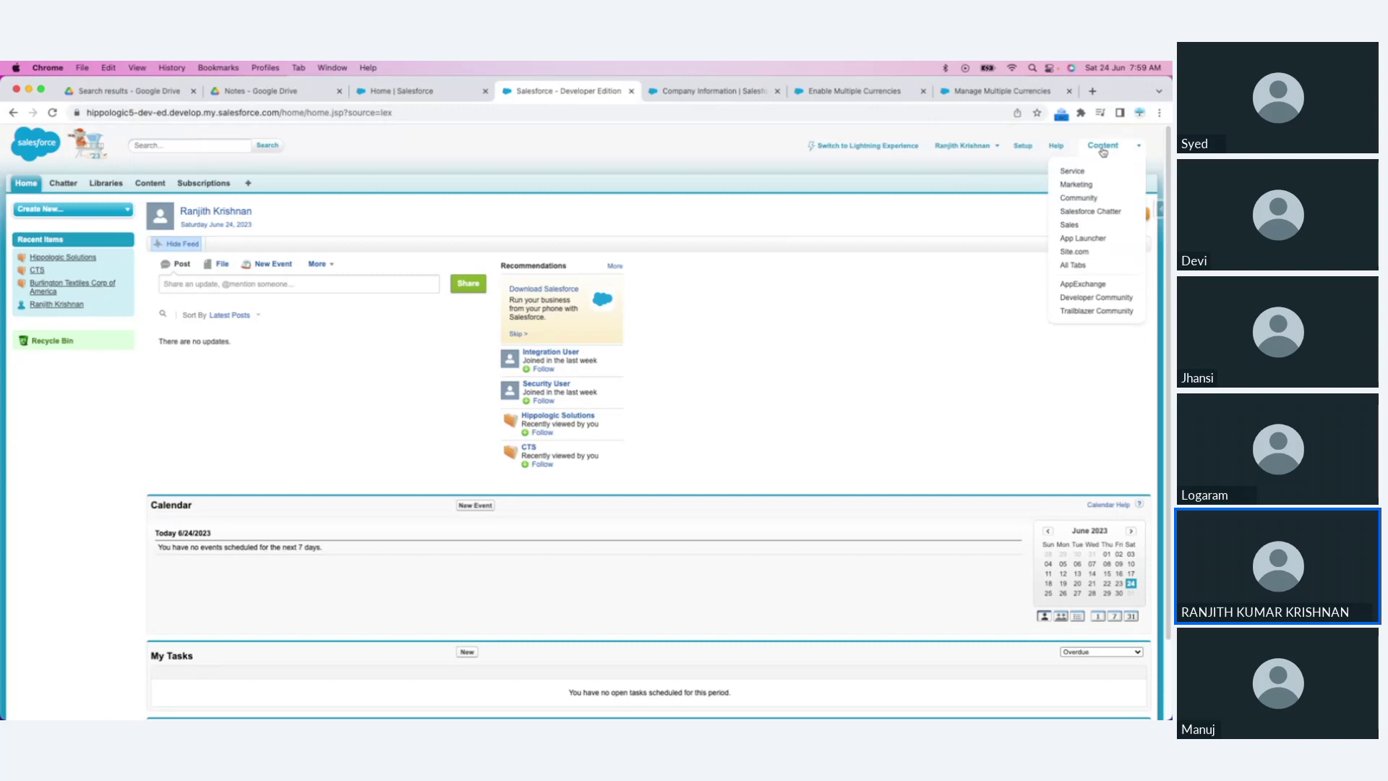
click(1075, 227)
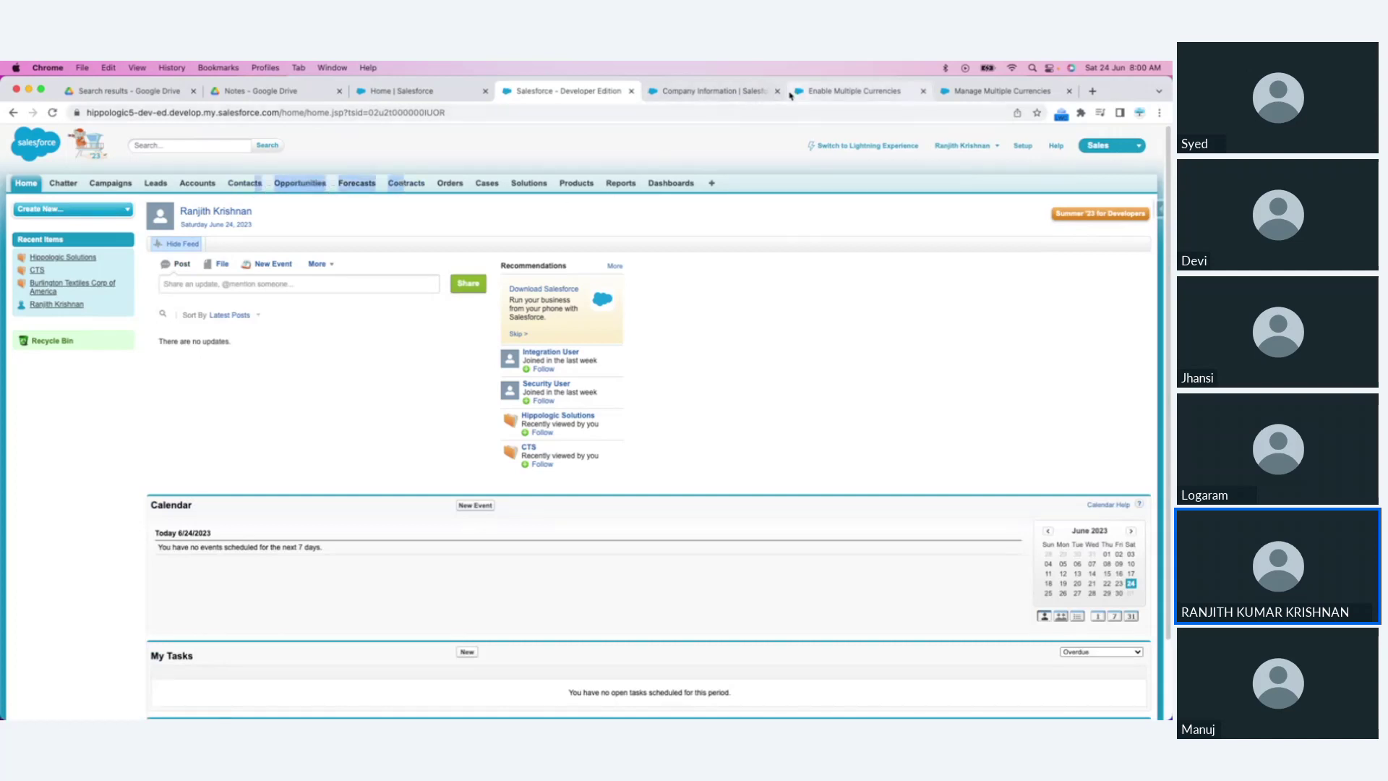
Step: Open the Accounts page in Salesforce Classic, dismiss the Lightning banner and examine the available account views
click(405, 91)
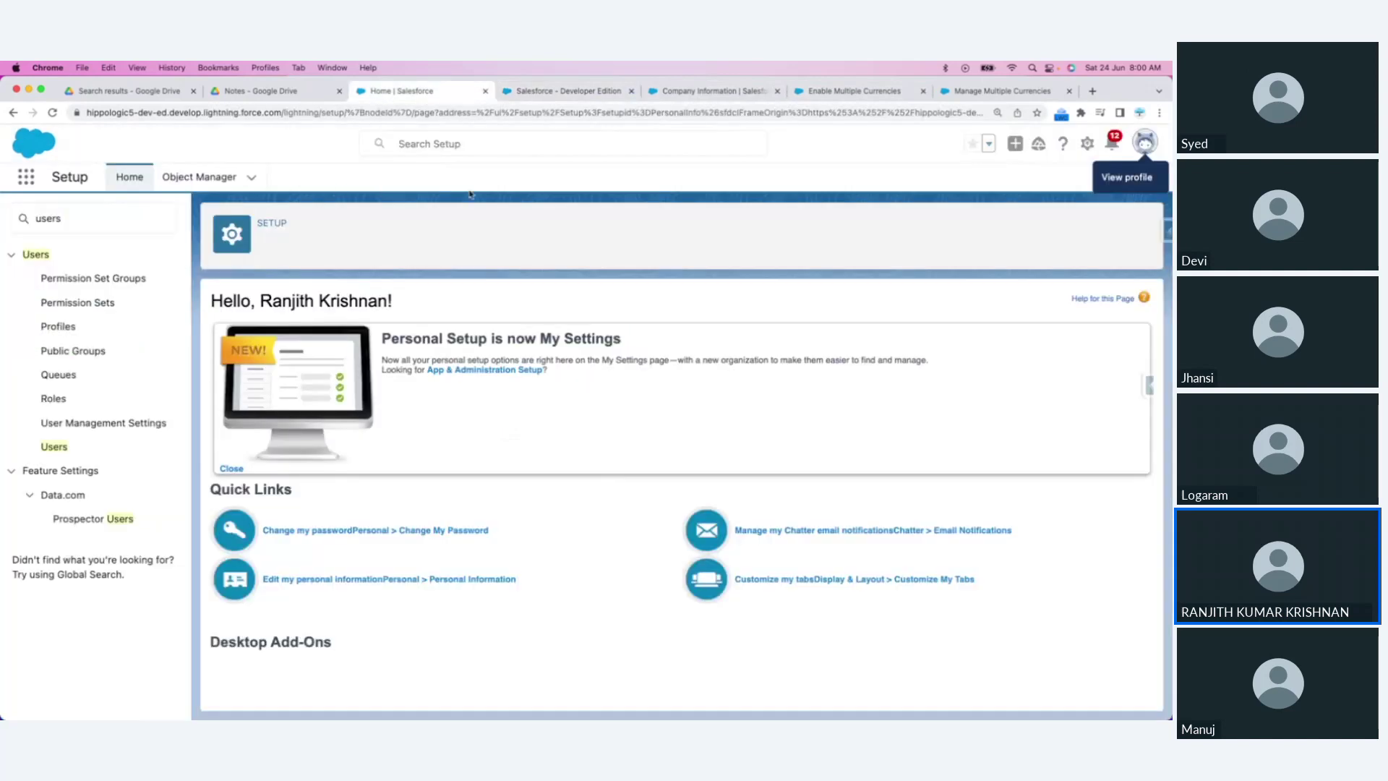
click(568, 91)
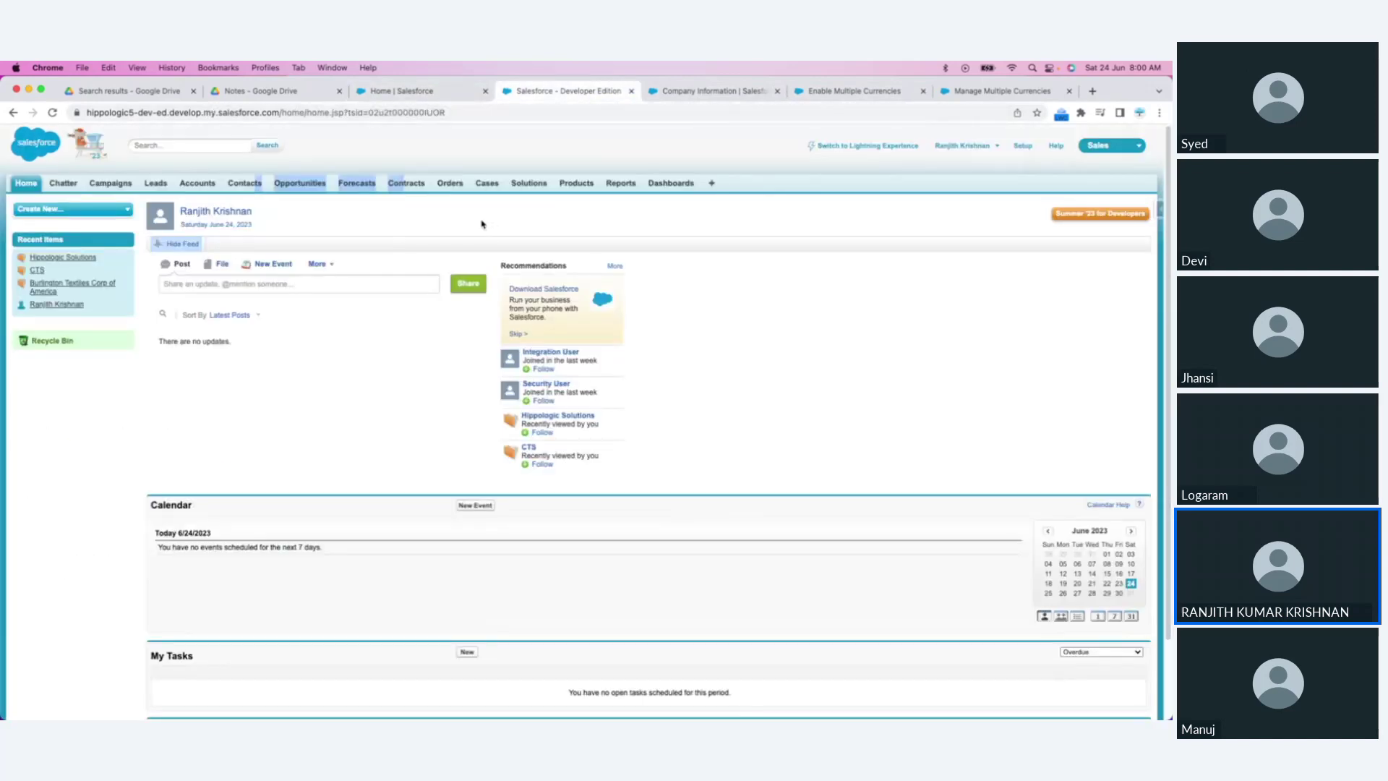
click(208, 188)
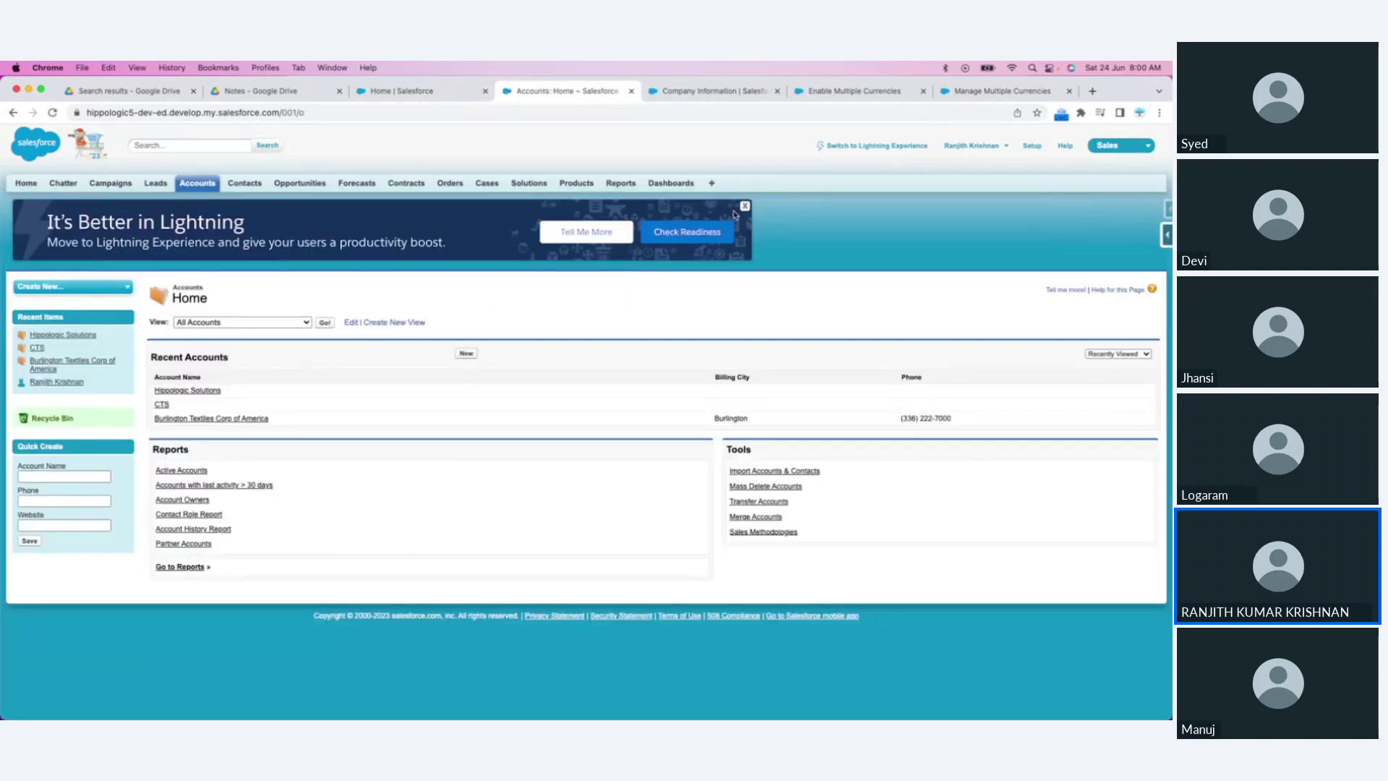
click(745, 207)
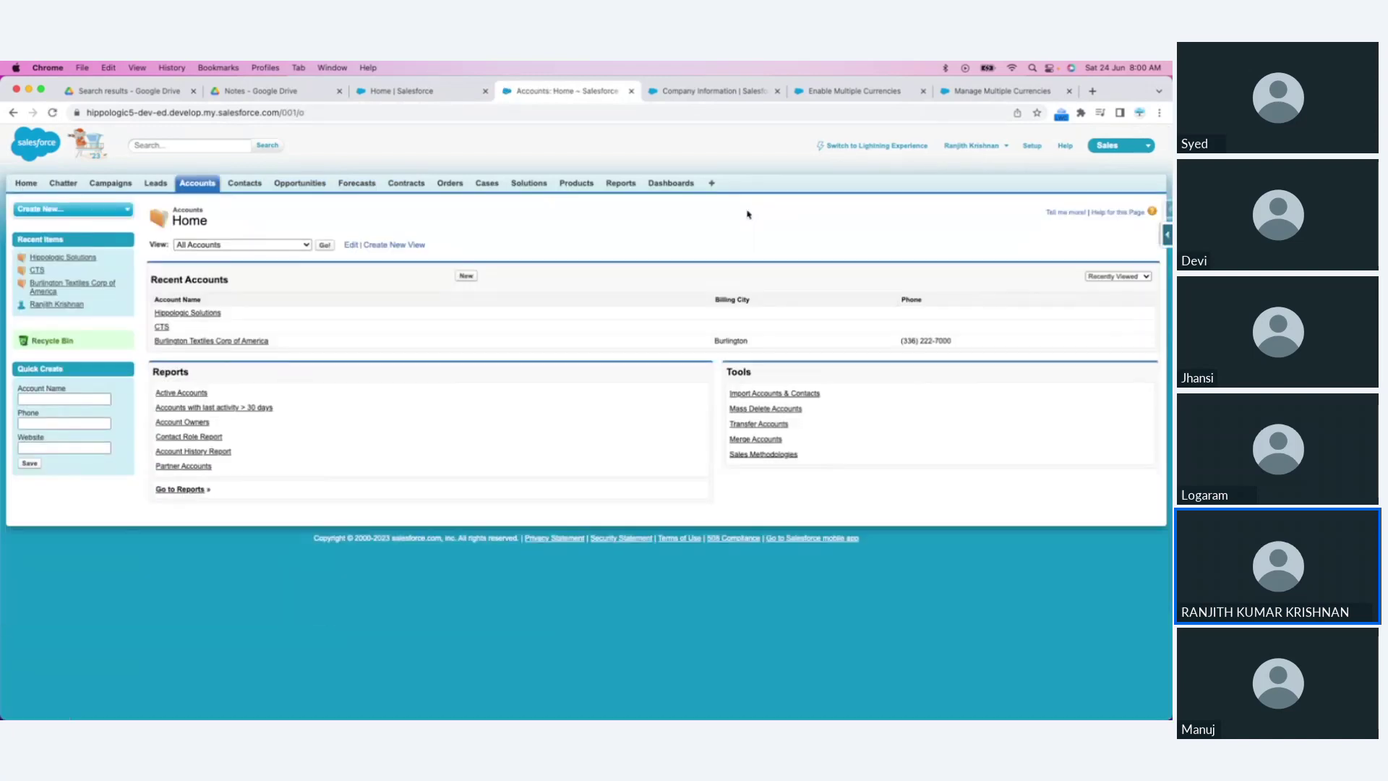
click(252, 244)
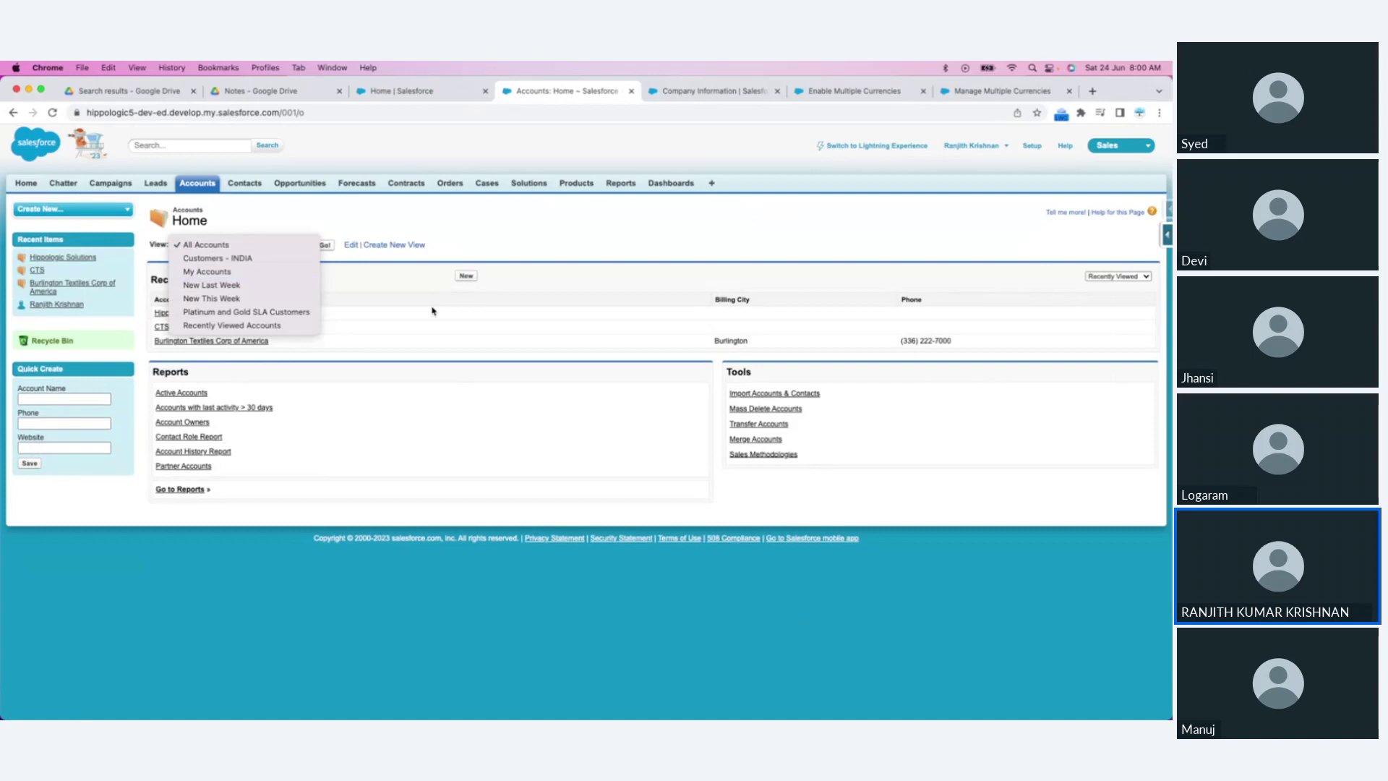
click(623, 299)
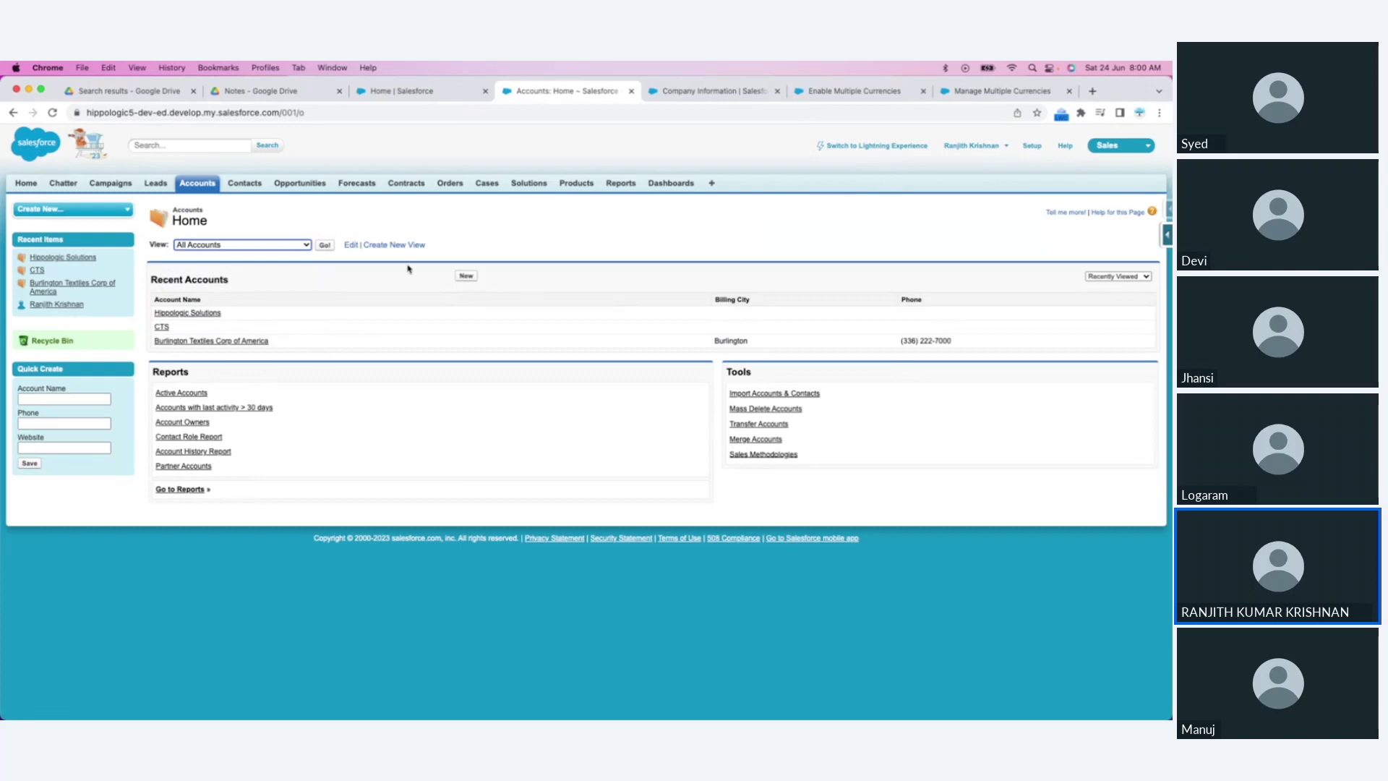
Step: Display the Customers - INDIA list view of accounts in Salesforce Classic
click(309, 246)
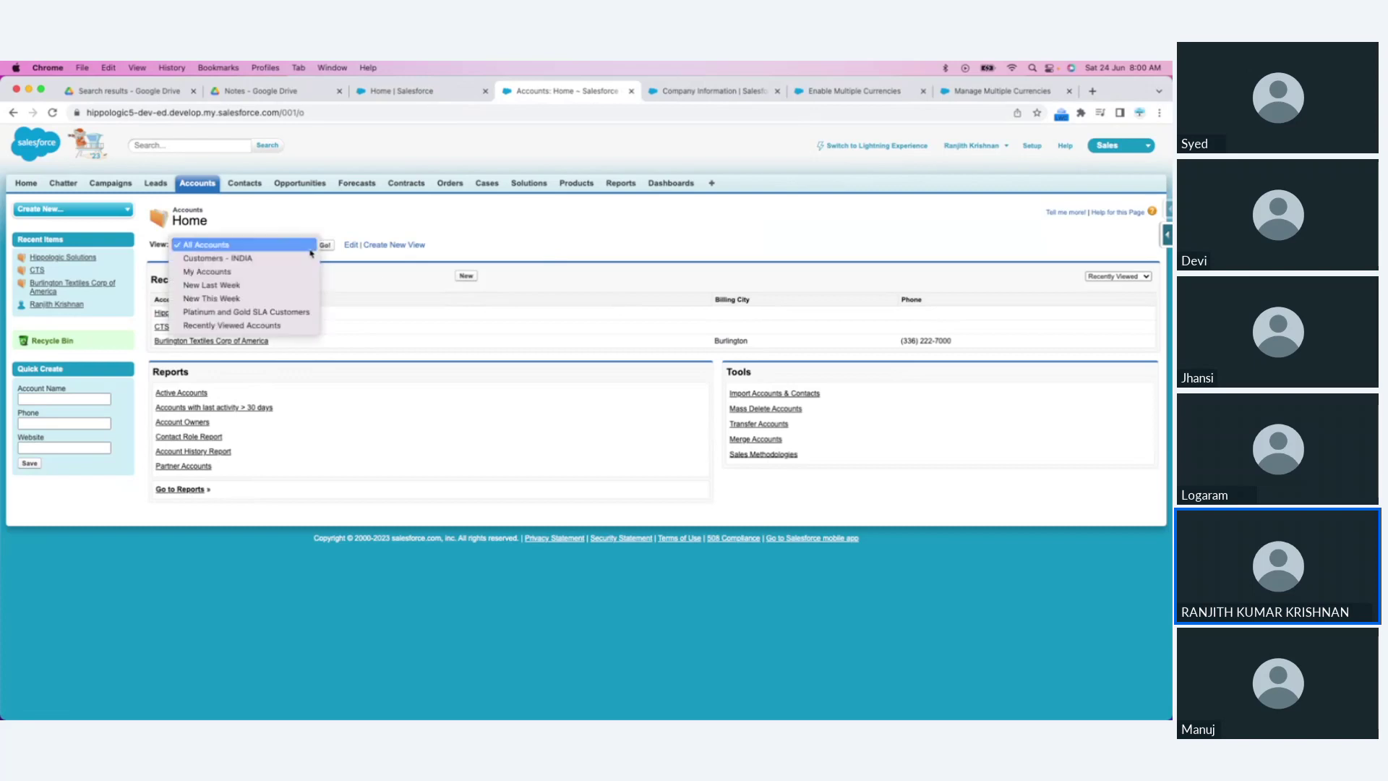
click(232, 259)
click(325, 245)
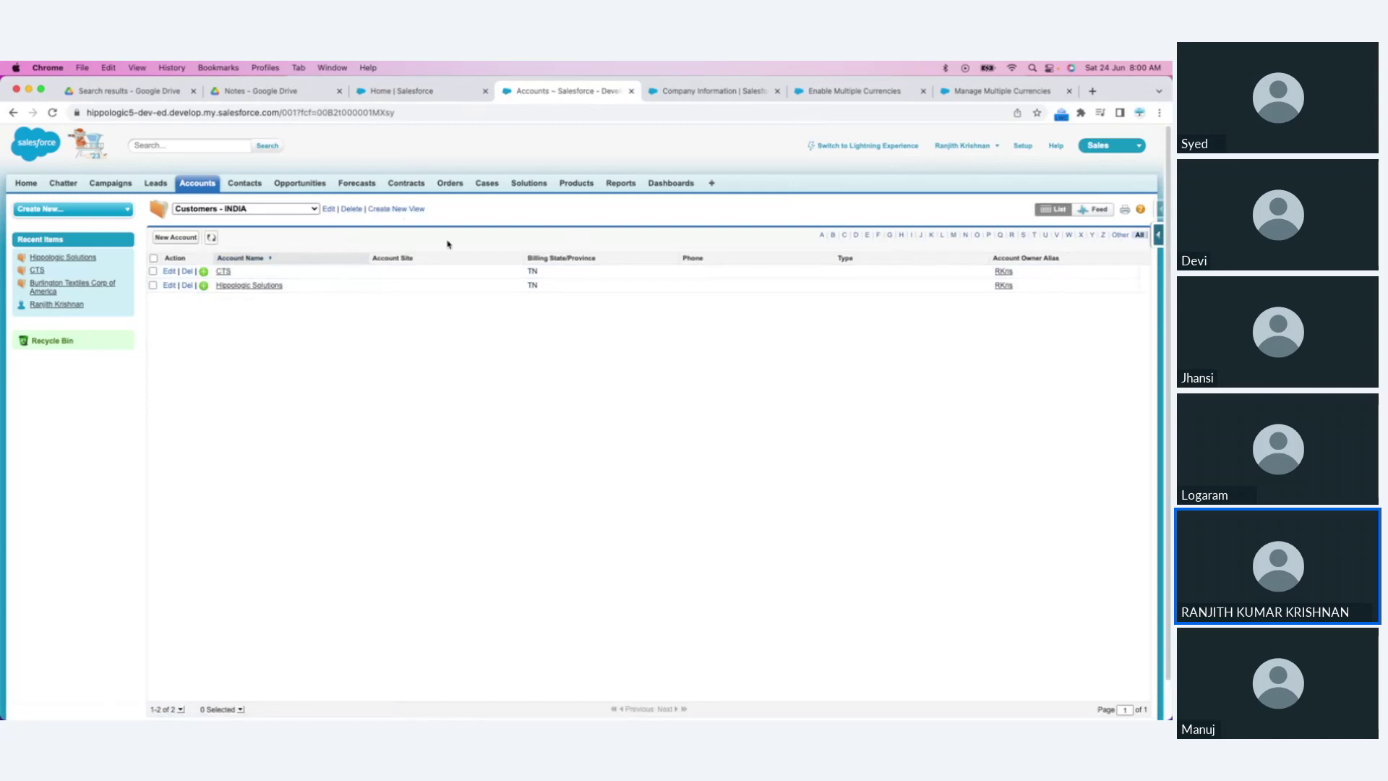
Step: Try to save a new unnamed account view with Account Number added to the displayed fields, and cancel its creation
click(412, 210)
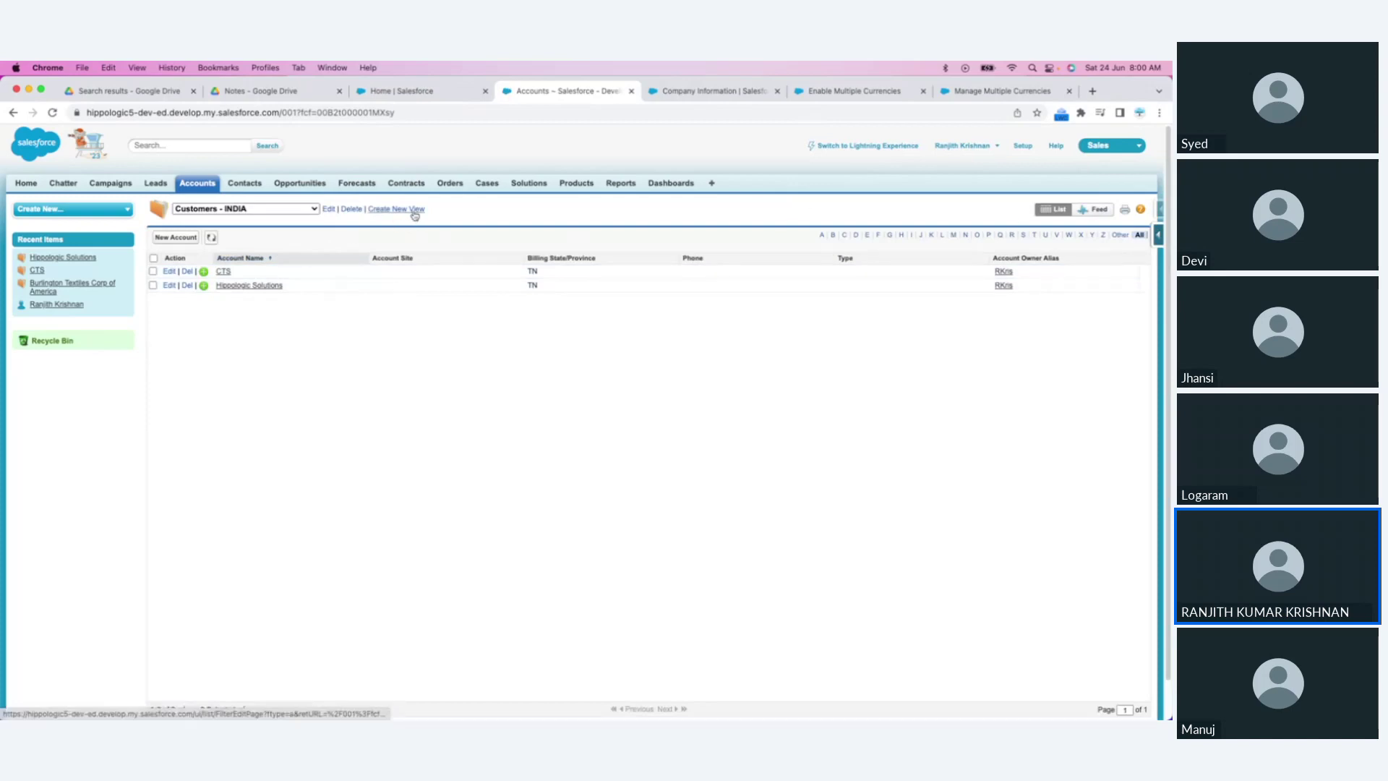
scroll(470, 347, down, 3)
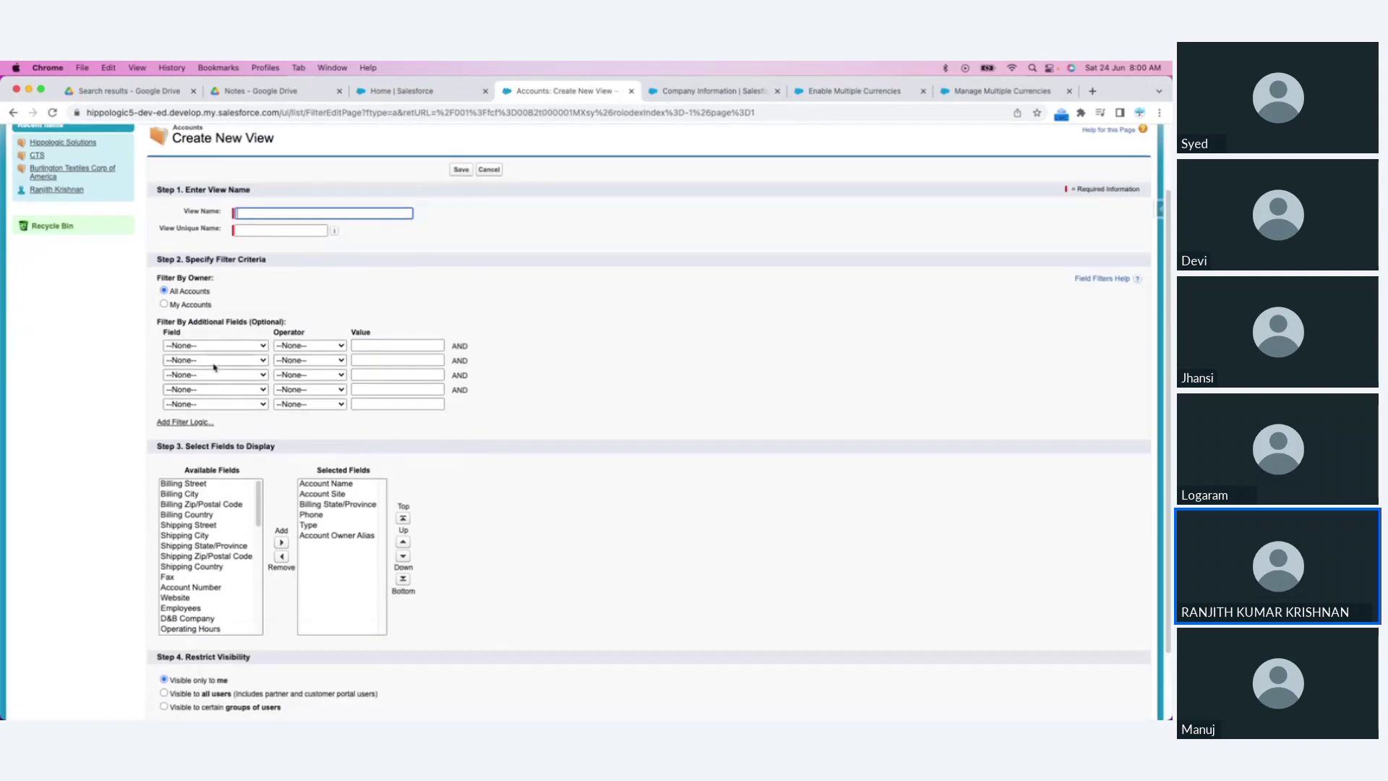
scroll(305, 539, down, 3)
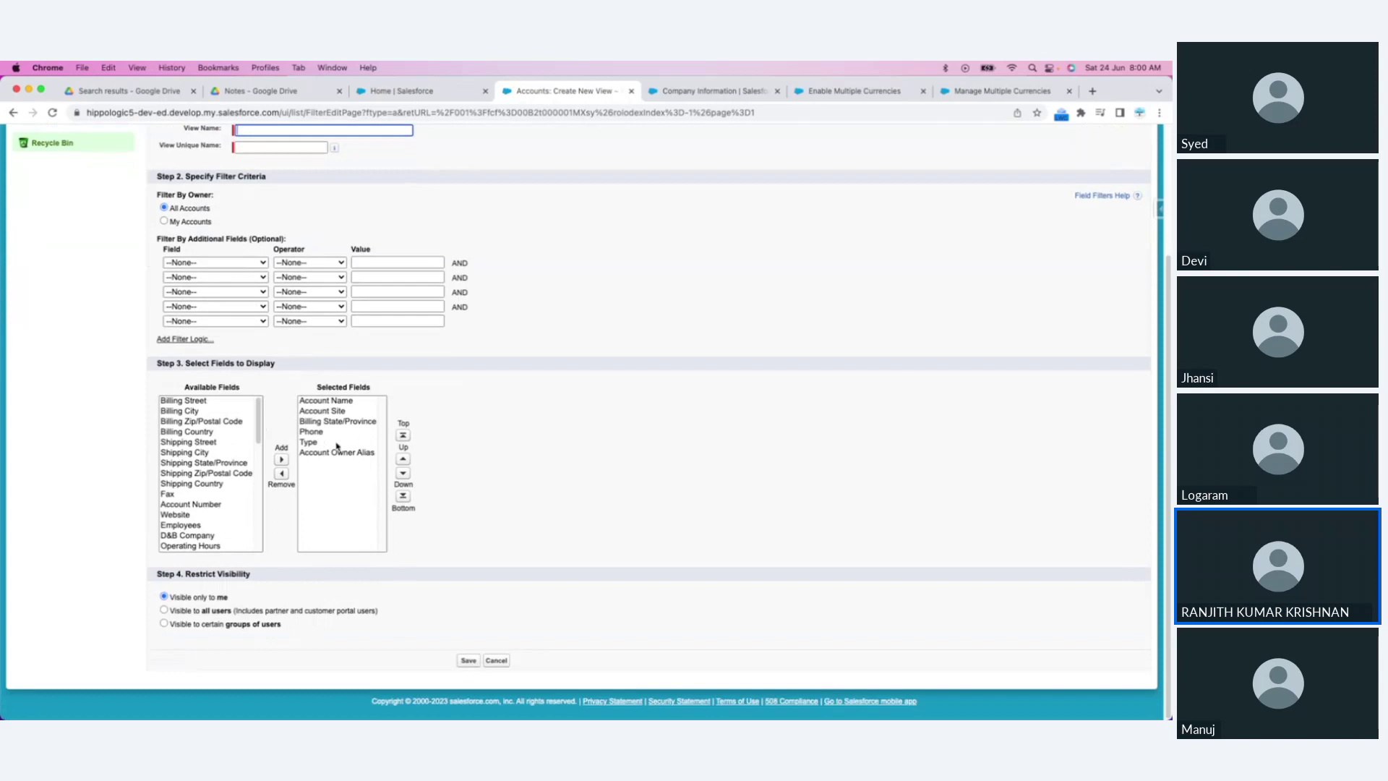
click(214, 505)
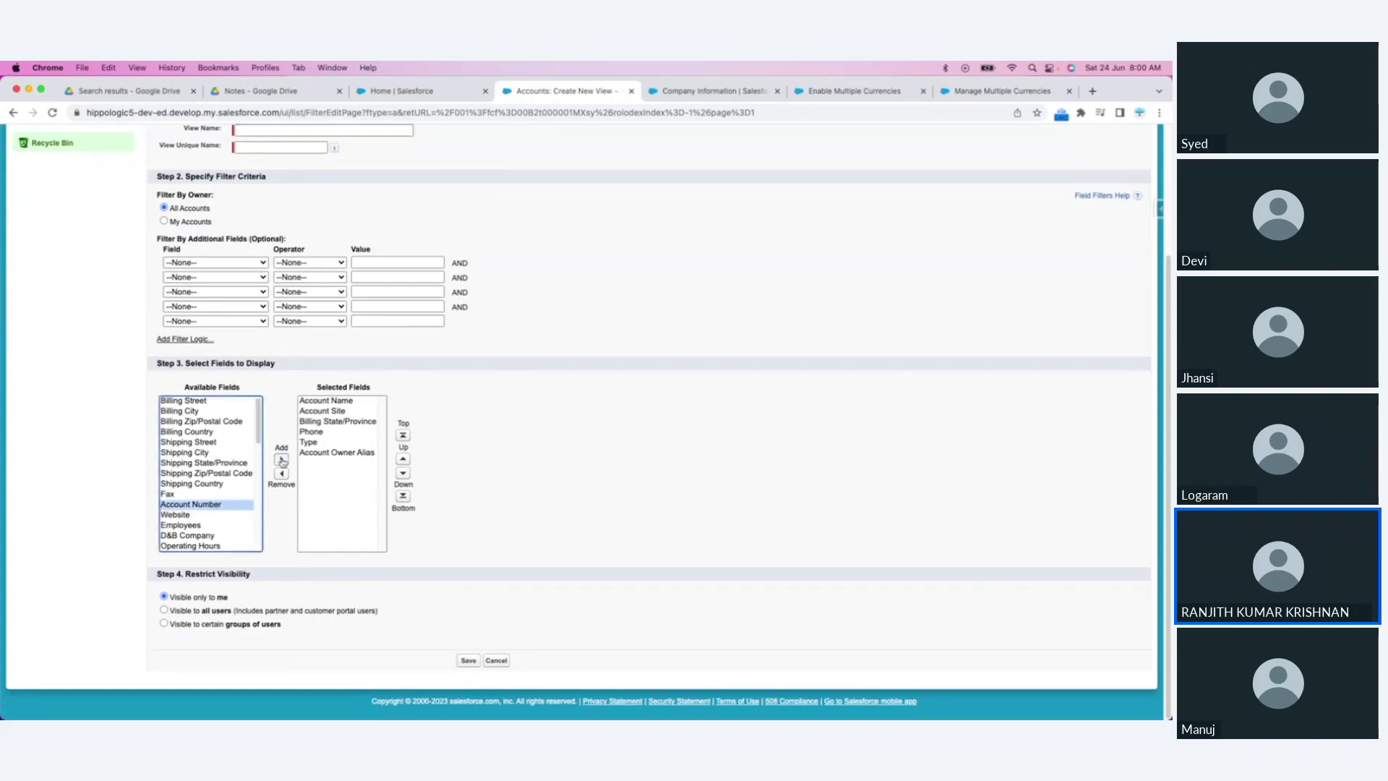
click(281, 460)
click(468, 661)
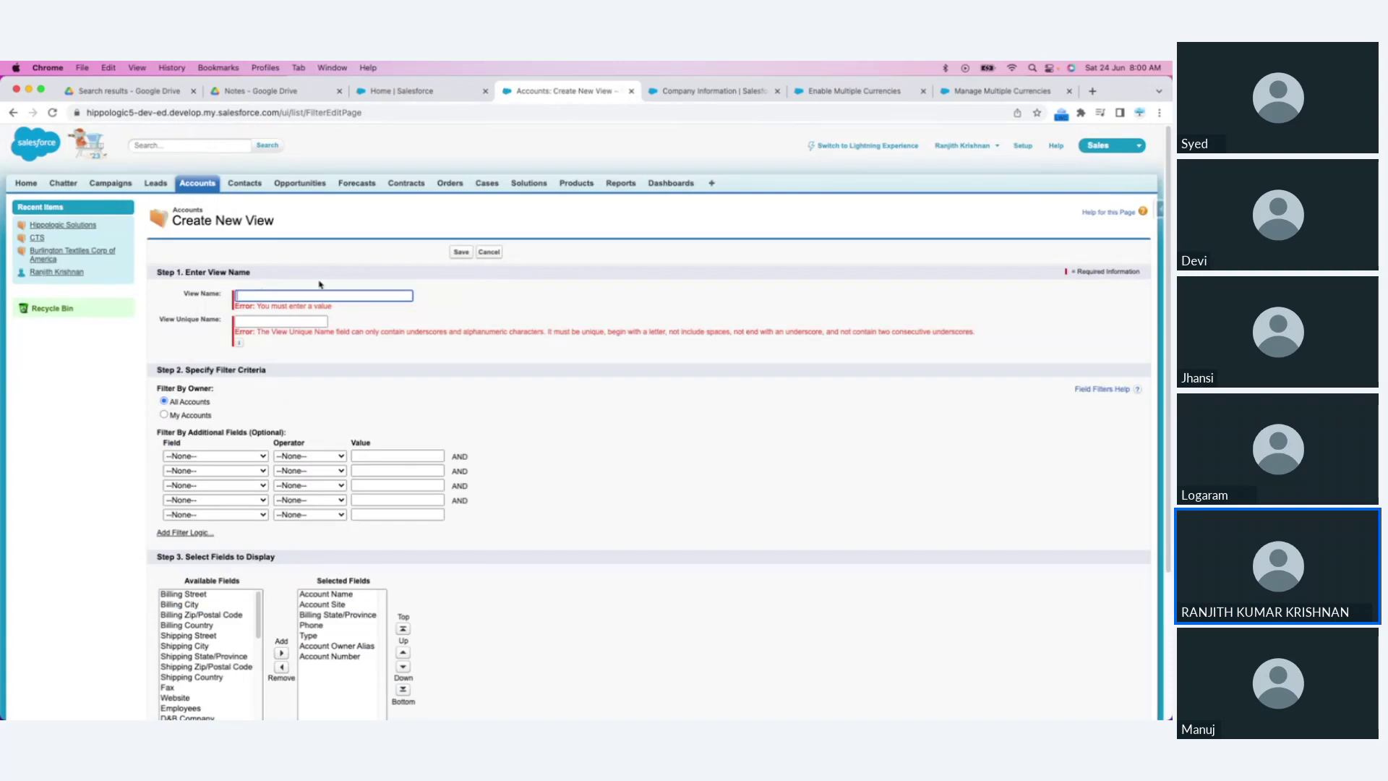
click(491, 253)
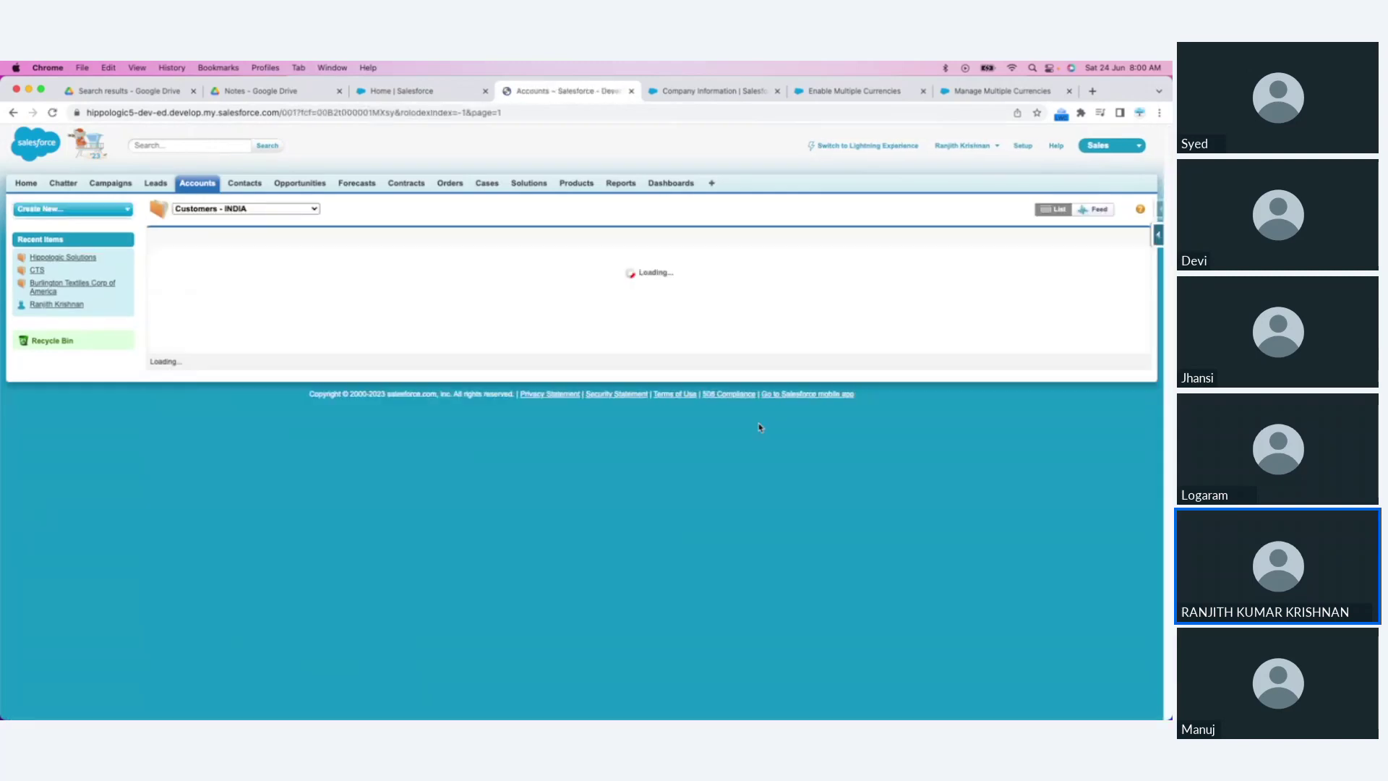
Step: Switch to Light Notepad and review the notes on default locale, language, time zone, apps, tabs and objects
key(super+Tab)
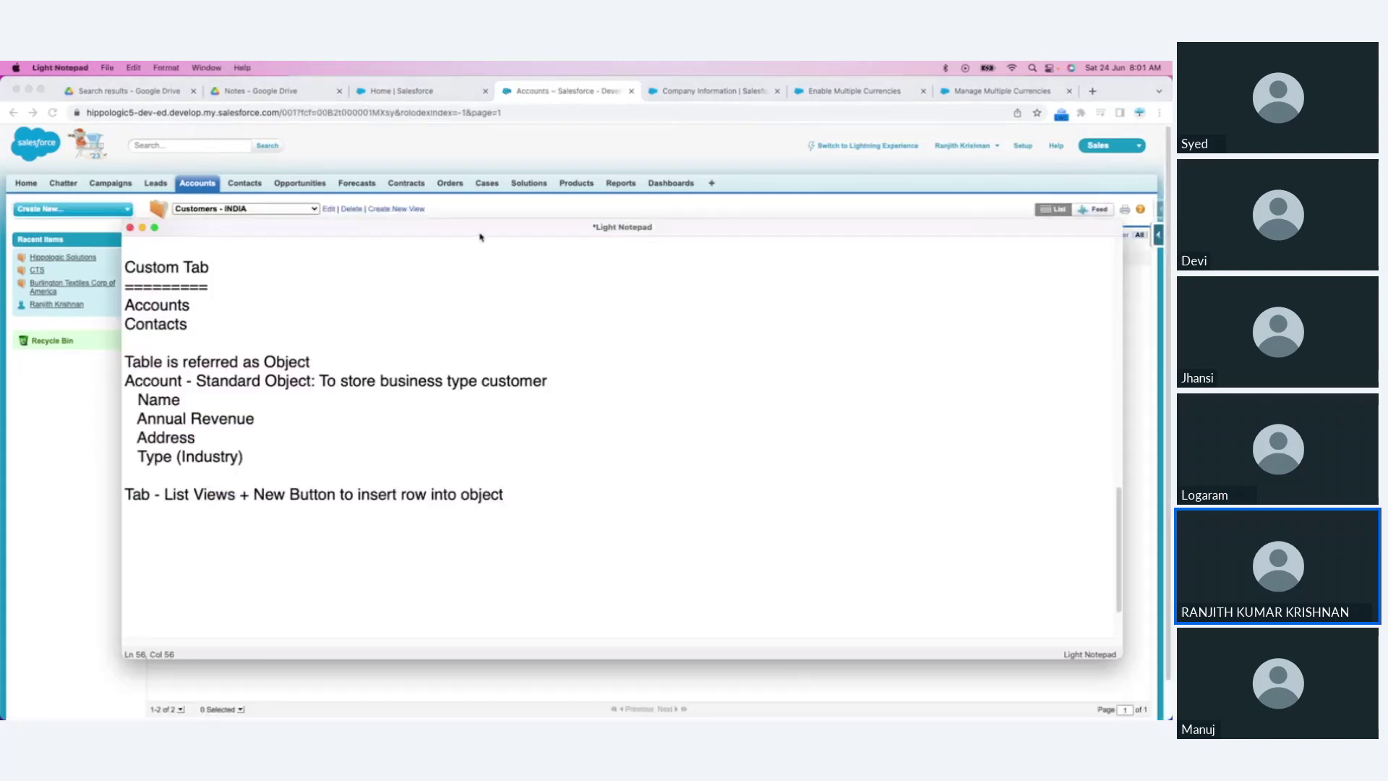
scroll(506, 361, up, 5)
scroll(506, 443, up, 10)
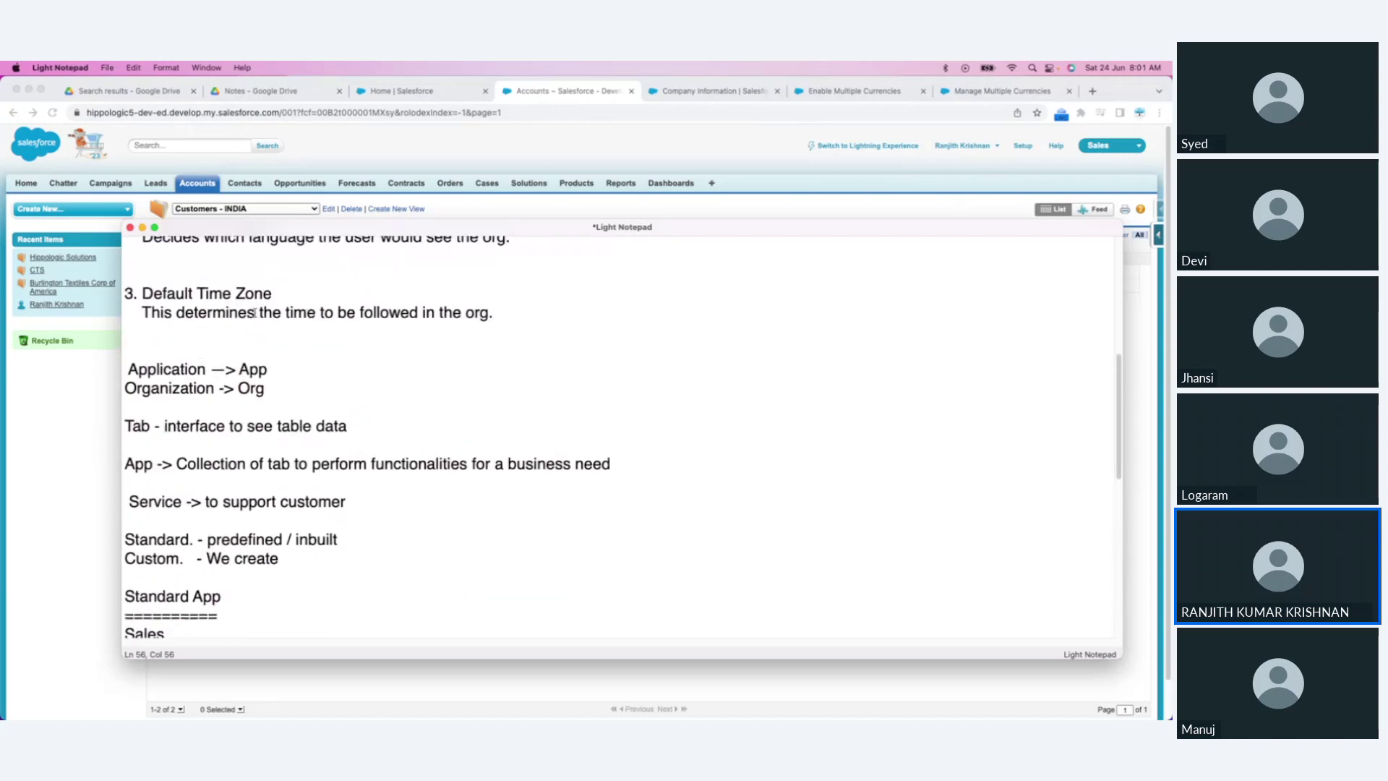
scroll(224, 321, up, 5)
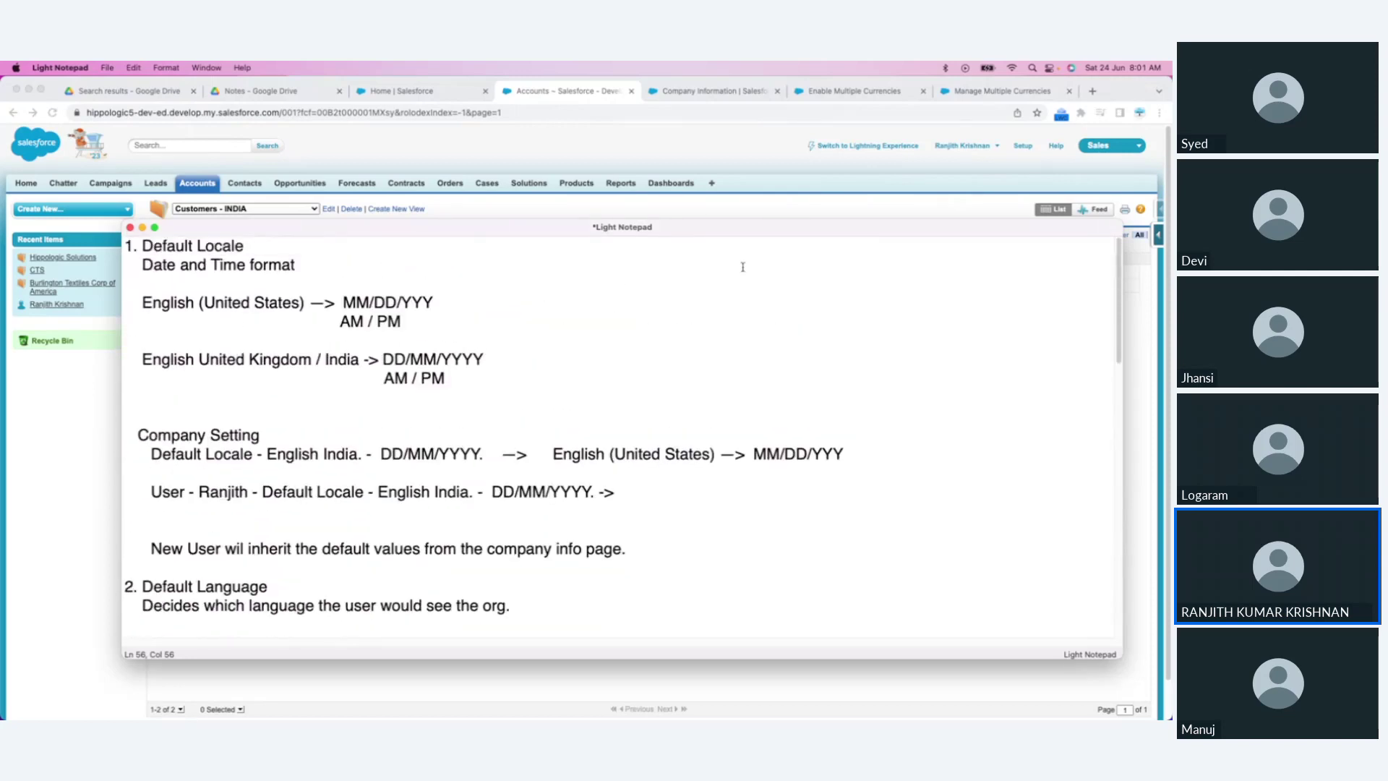
click(850, 379)
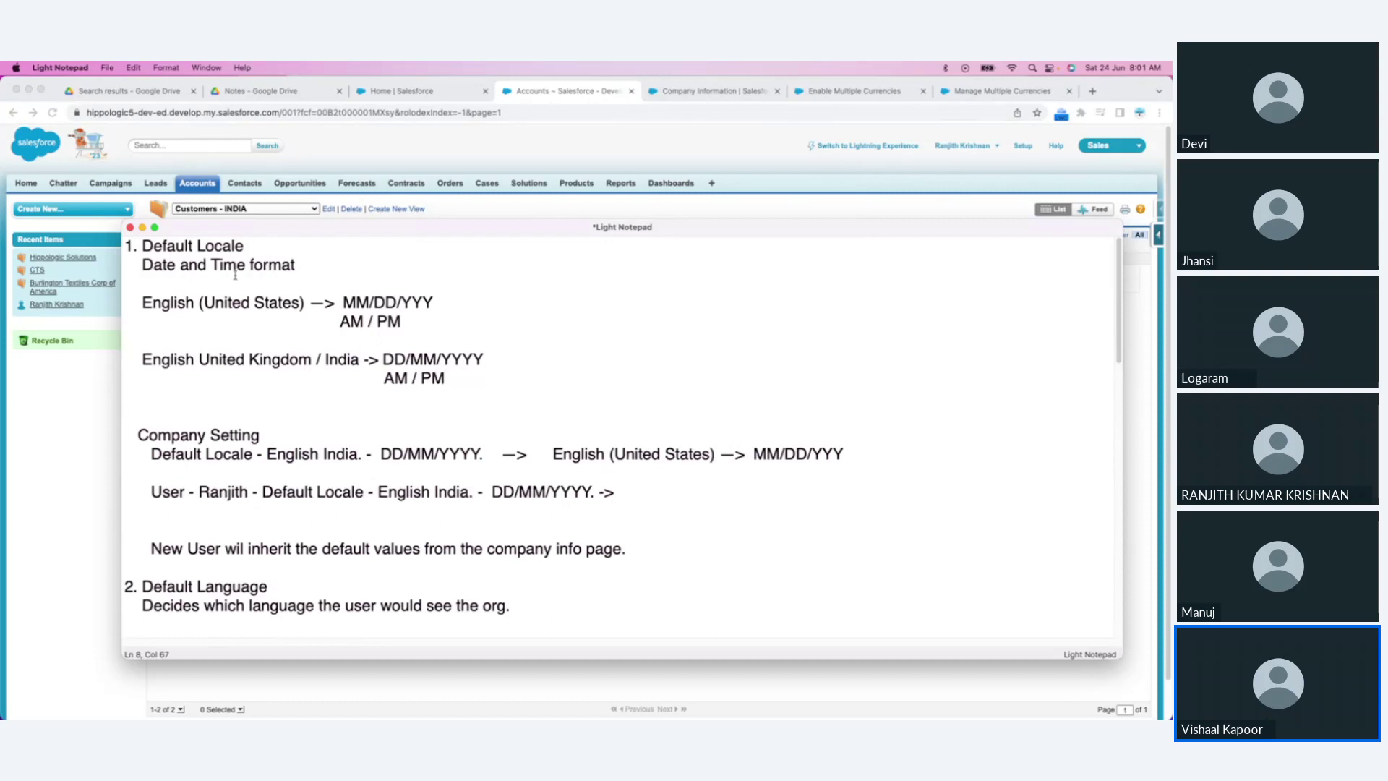
click(698, 533)
scroll(494, 427, down, 3)
scroll(494, 426, down, 15)
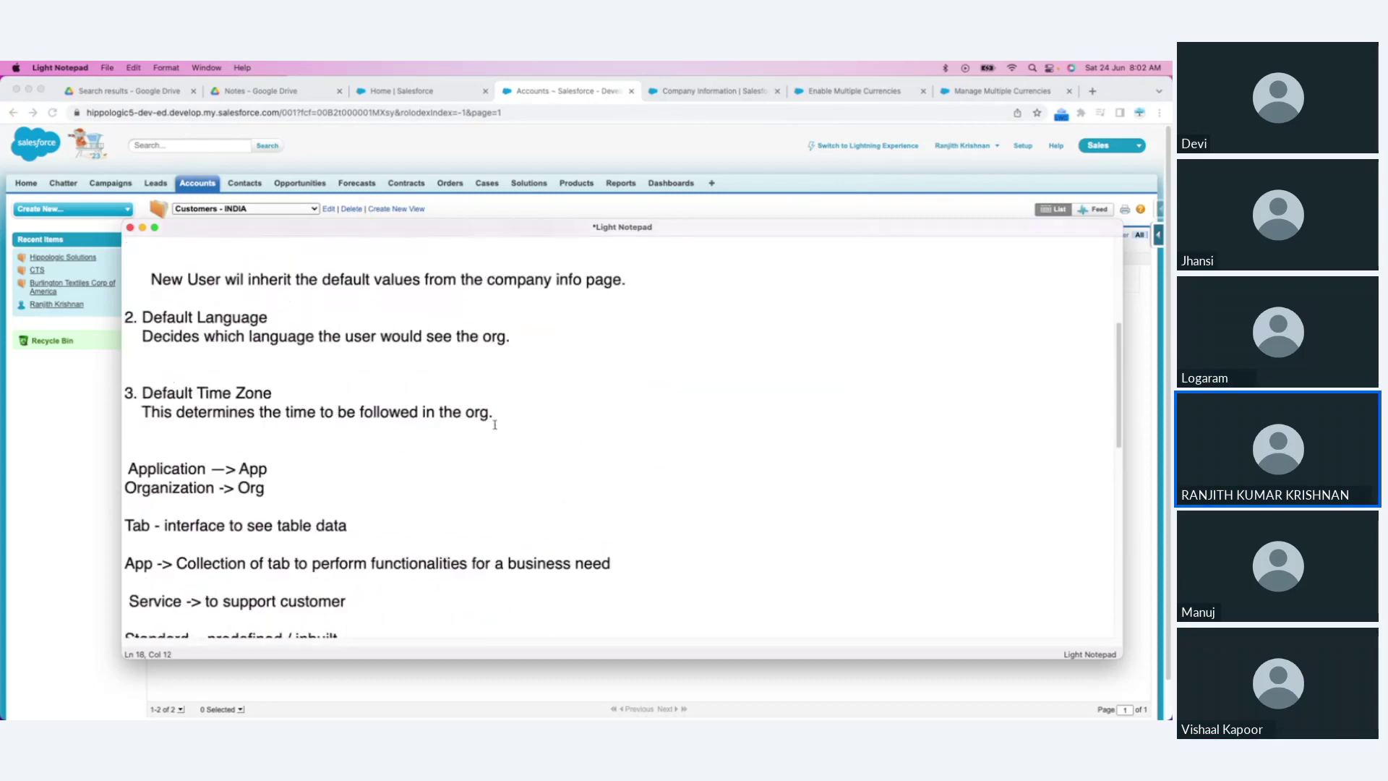
scroll(501, 429, down, 10)
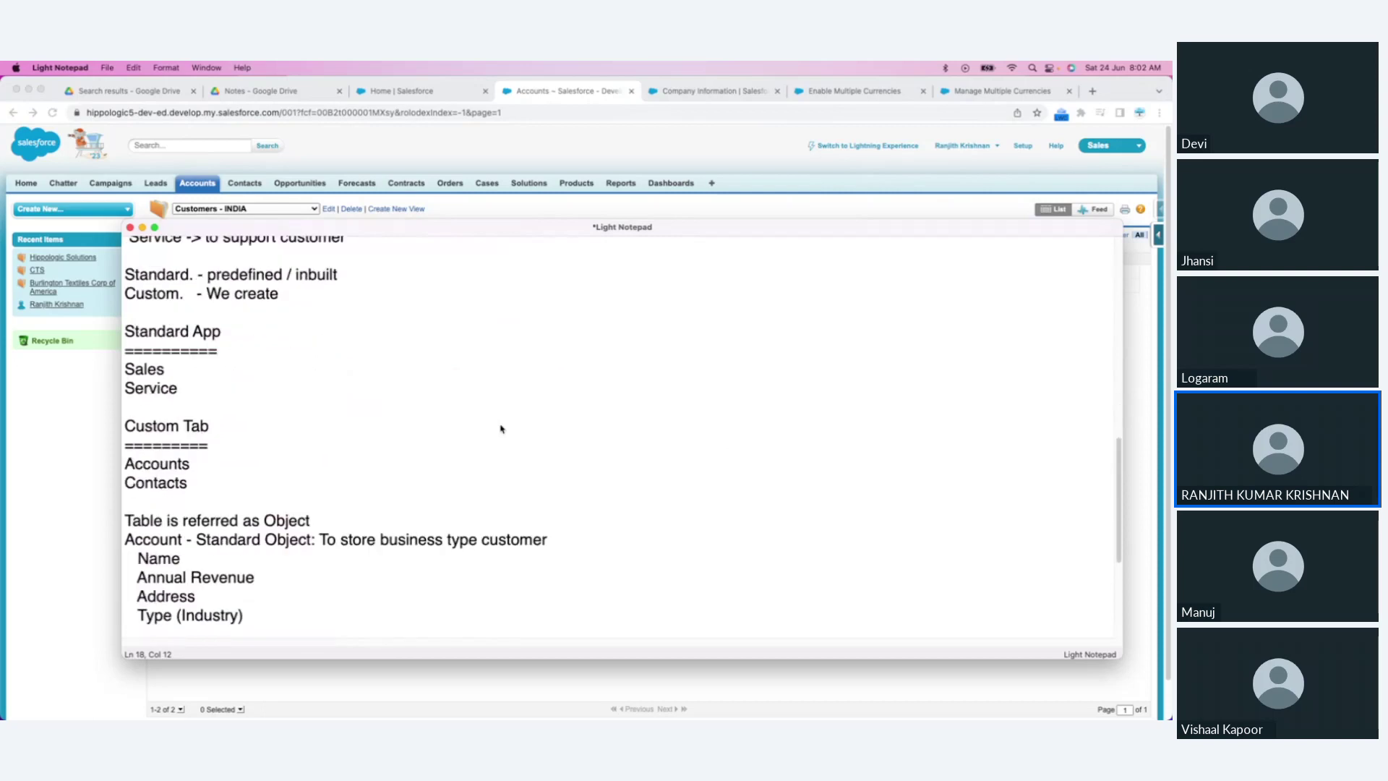
scroll(501, 429, up, 20)
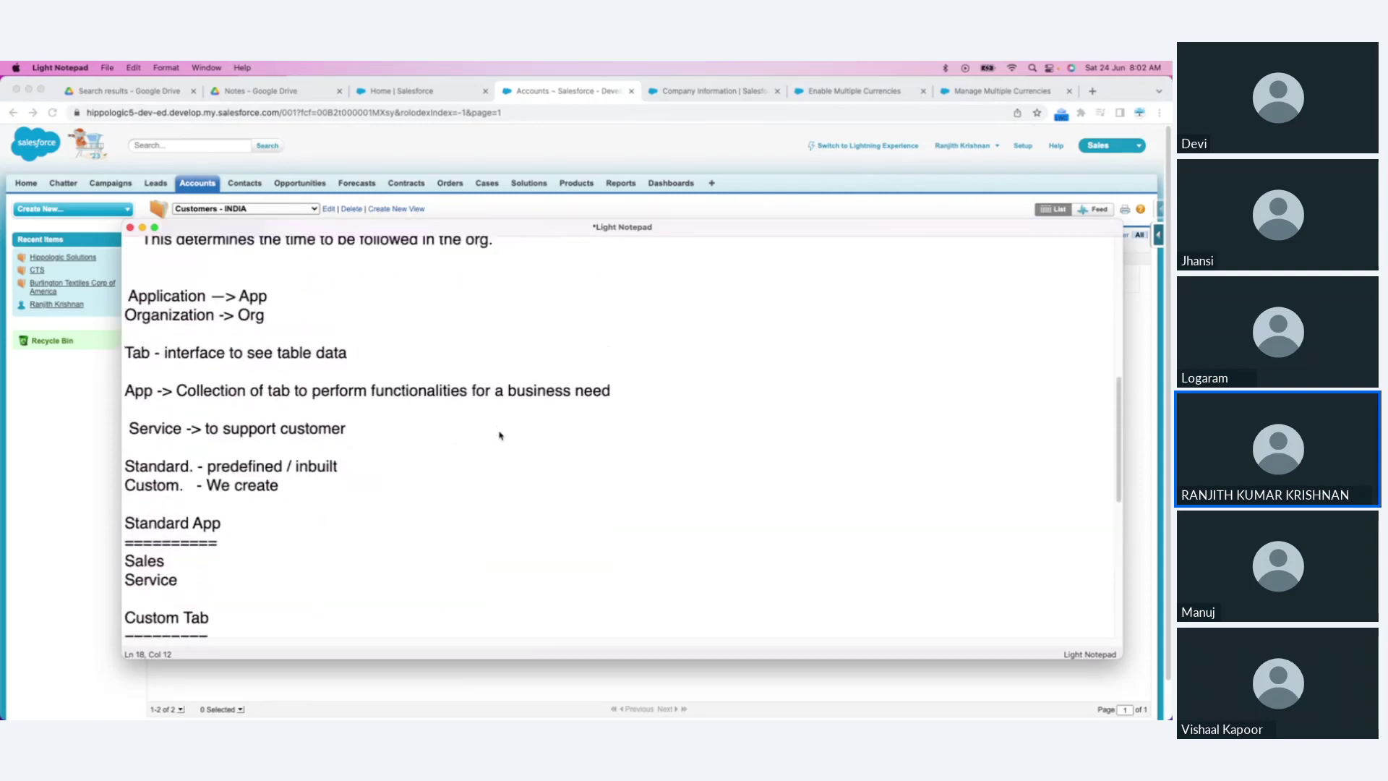
scroll(499, 439, up, 5)
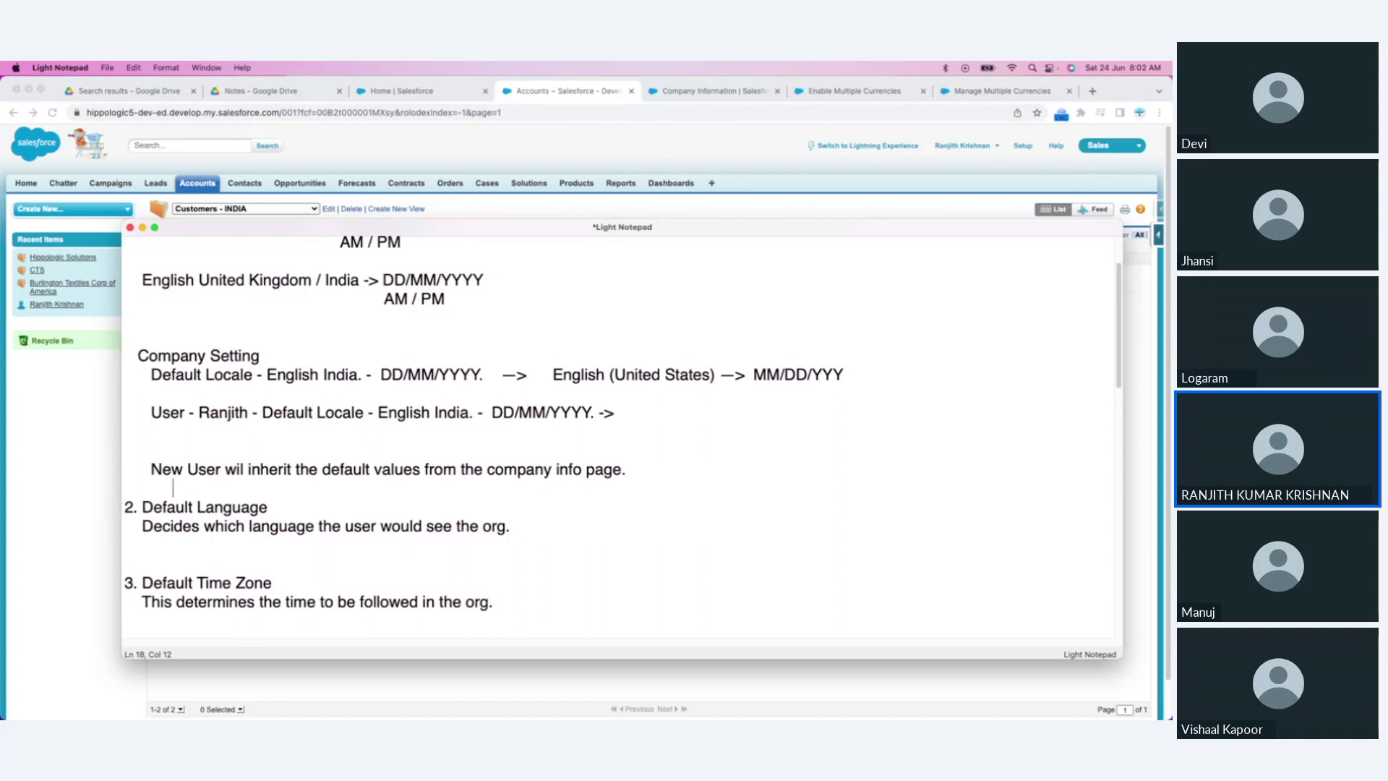
Step: Switch from Light Notepad to another application
key(super+Tab)
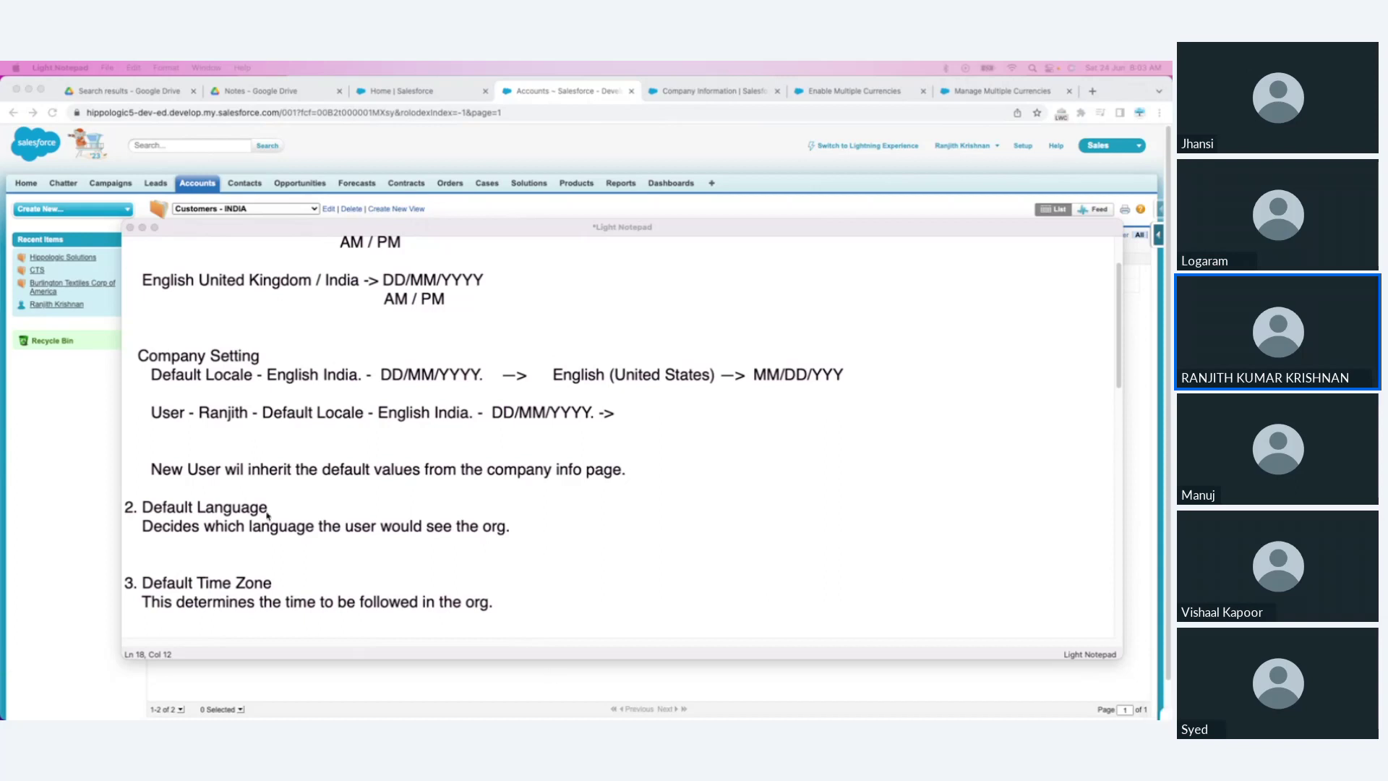
mouse_move(578, 719)
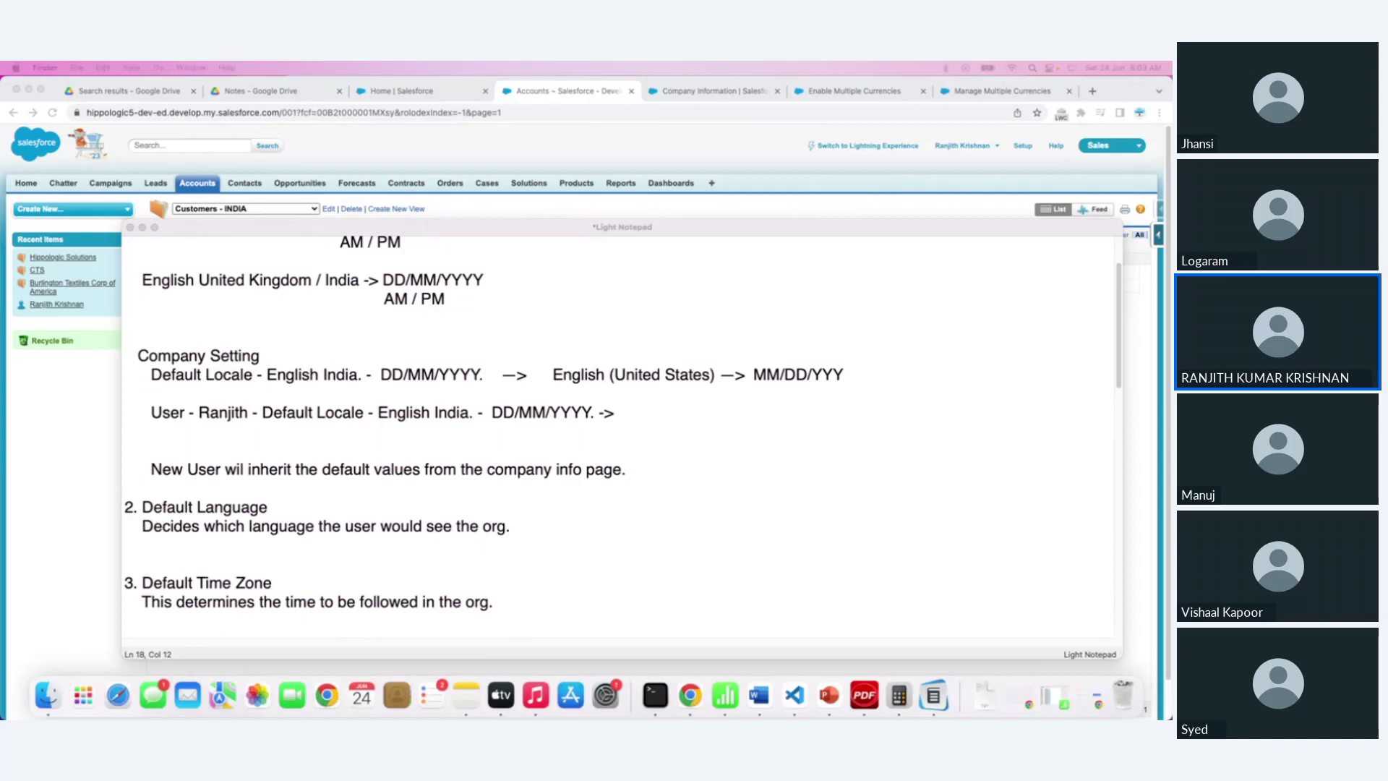